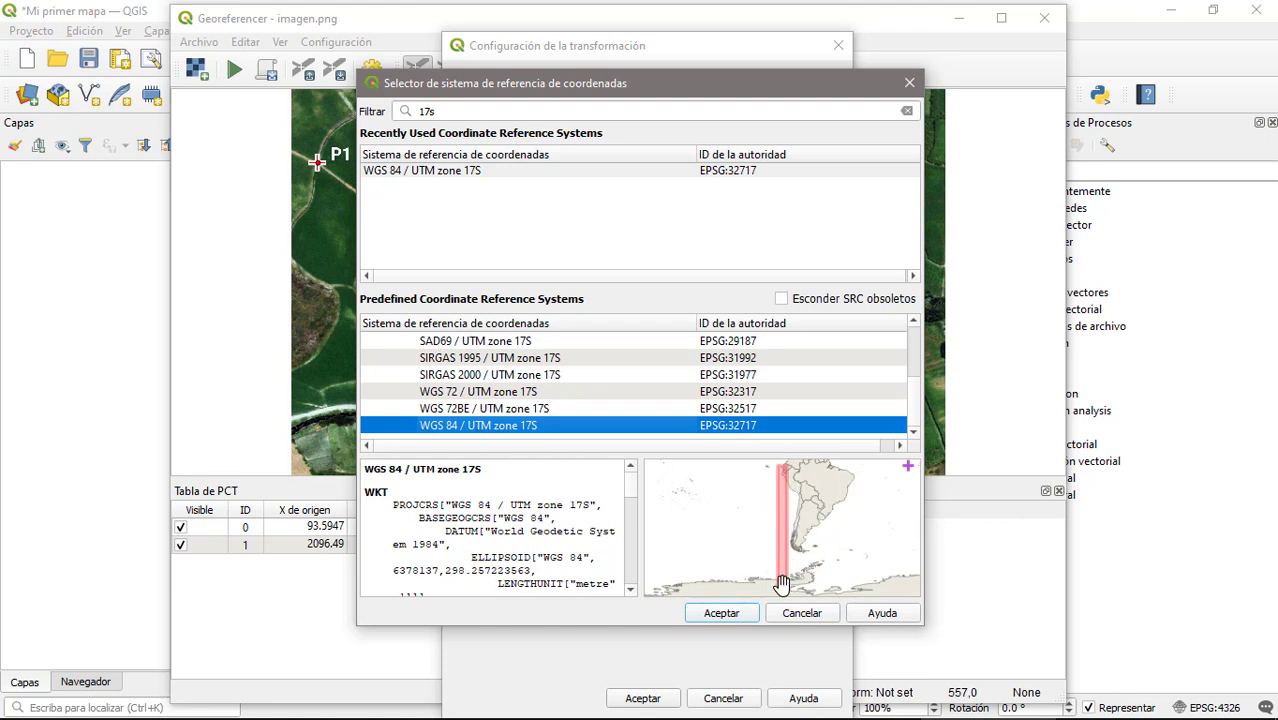
Accept the linear transformation settings with target CRS EPSG:32717 - WGS 84 / UTM zone 17S and run the georeferencing to imagen_modificado.tif.
left_click(721, 614)
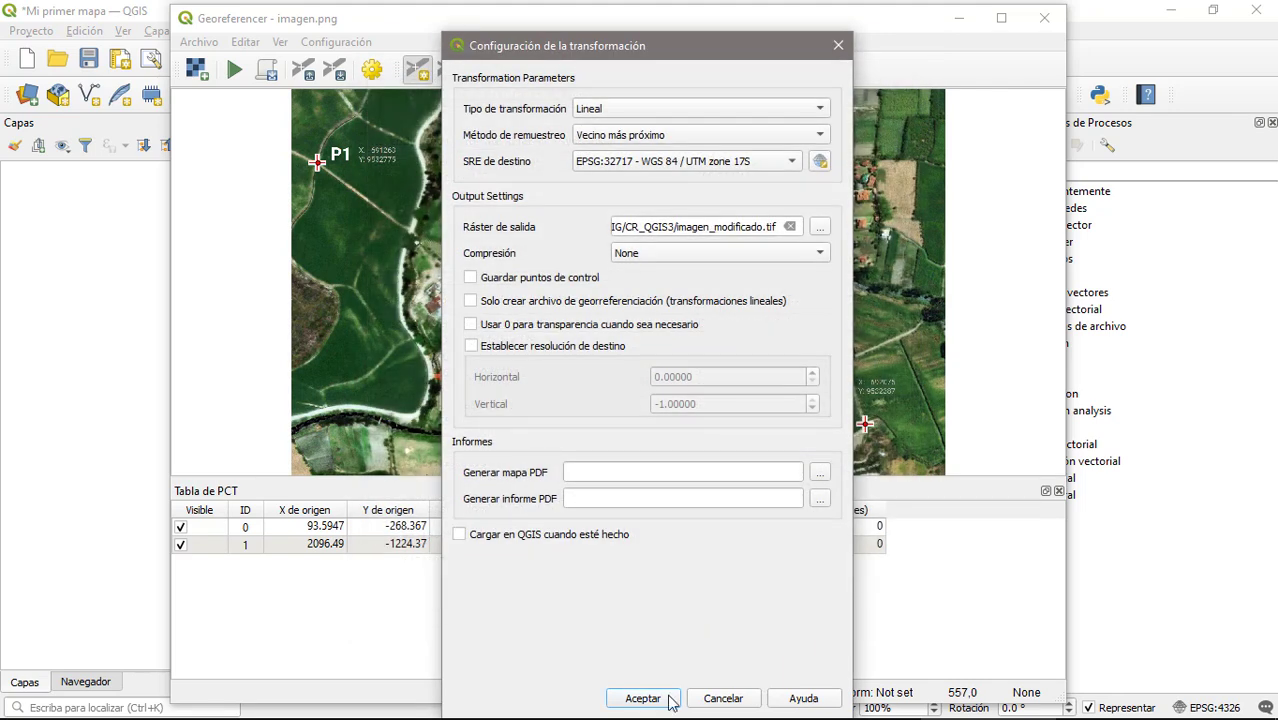
left_click(642, 698)
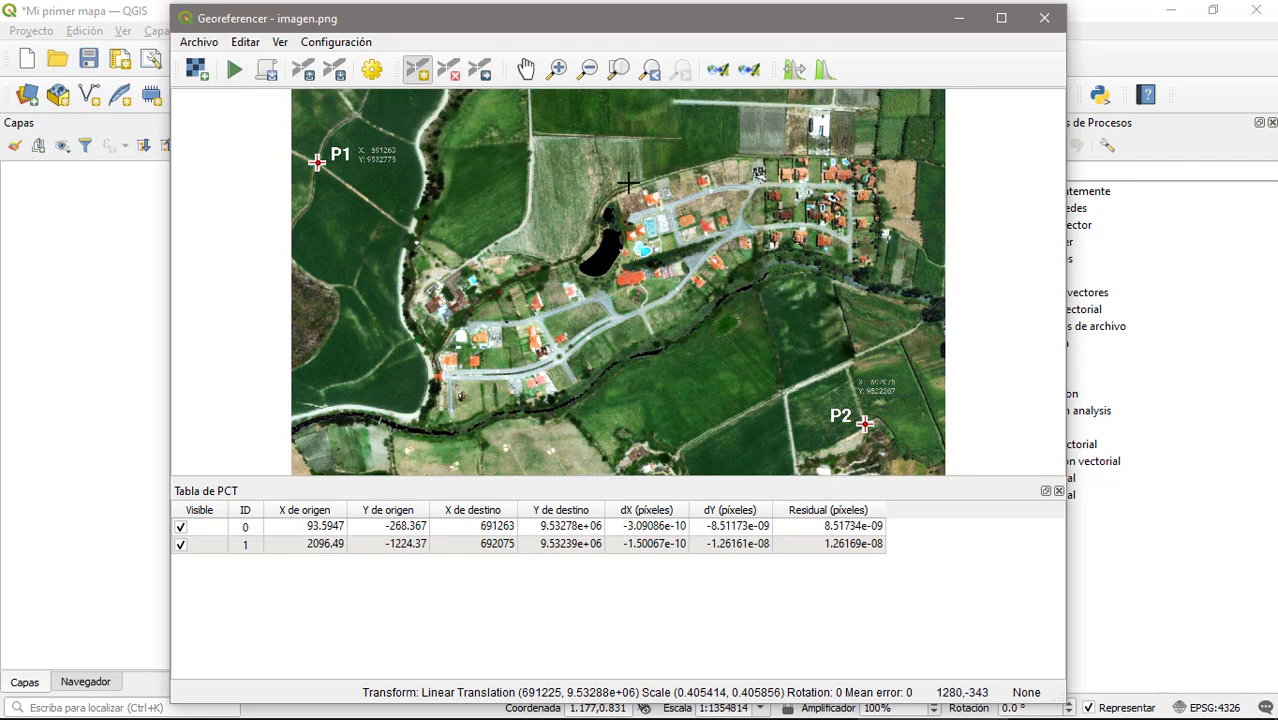
left_click(234, 70)
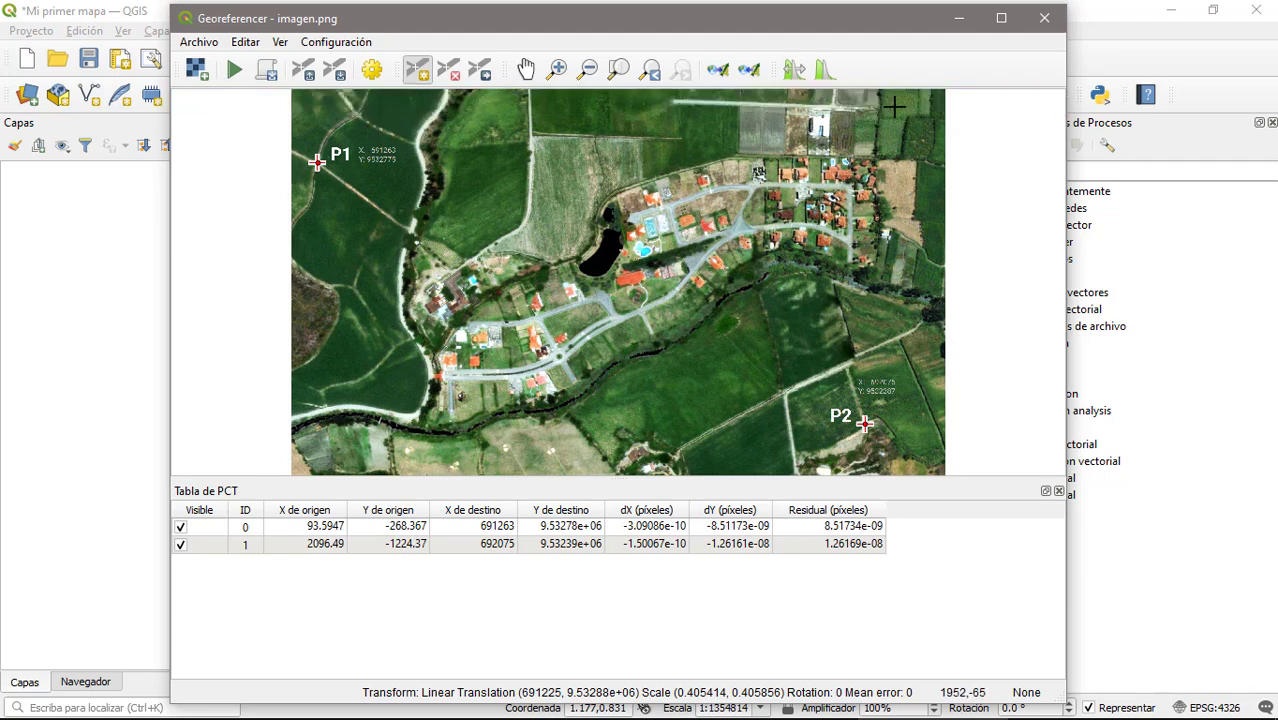
Review the available transformation types in the transformation settings, leaving the configuration as it is.
left_click(372, 69)
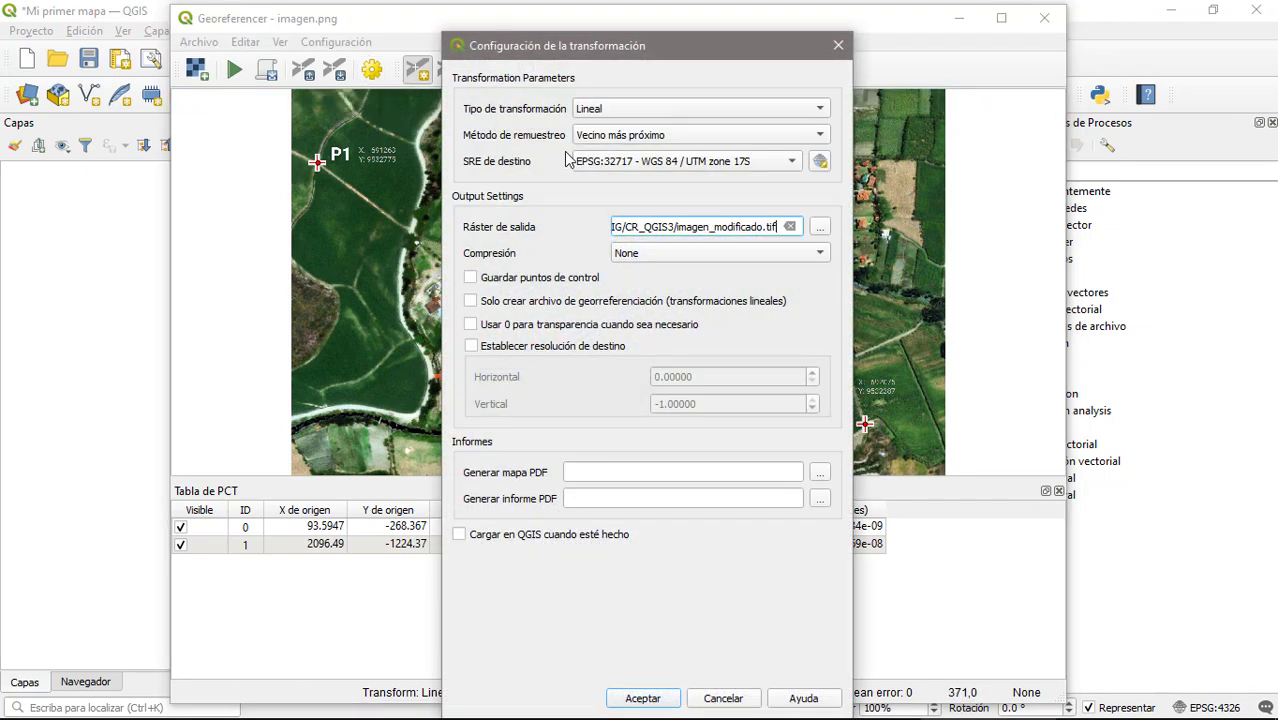
left_click(725, 120)
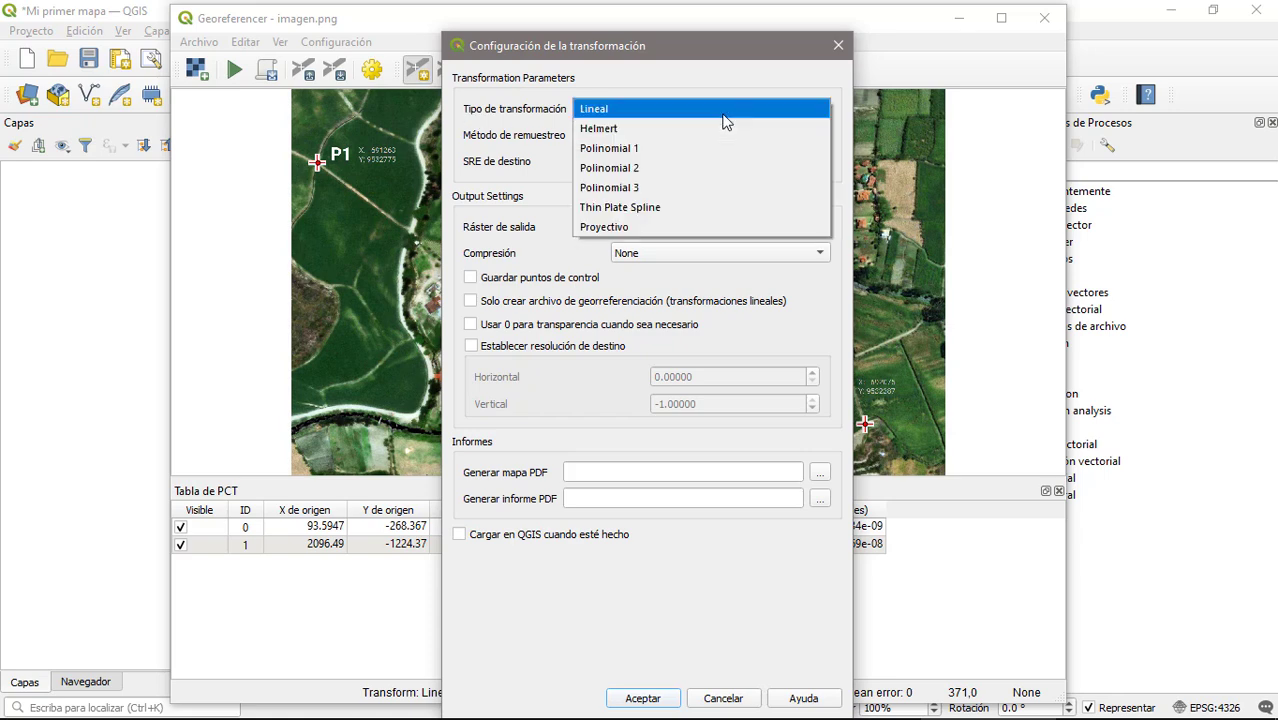
left_click(827, 44)
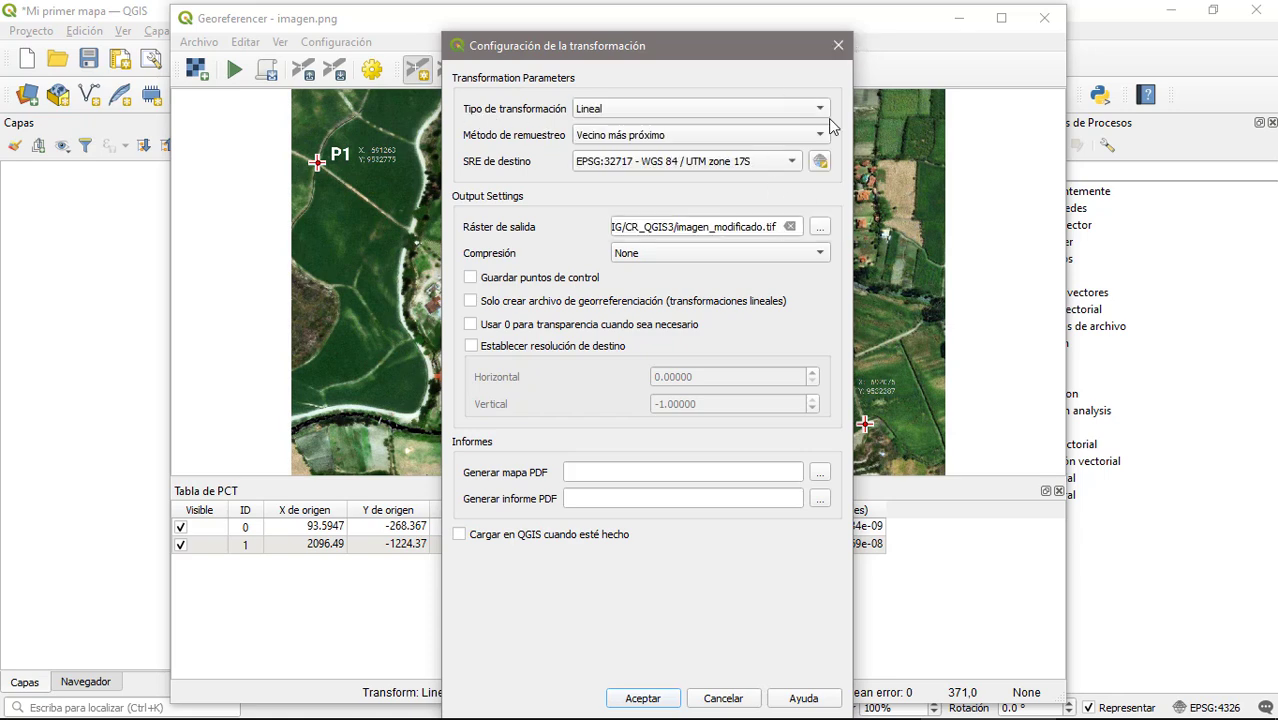
left_click(839, 46)
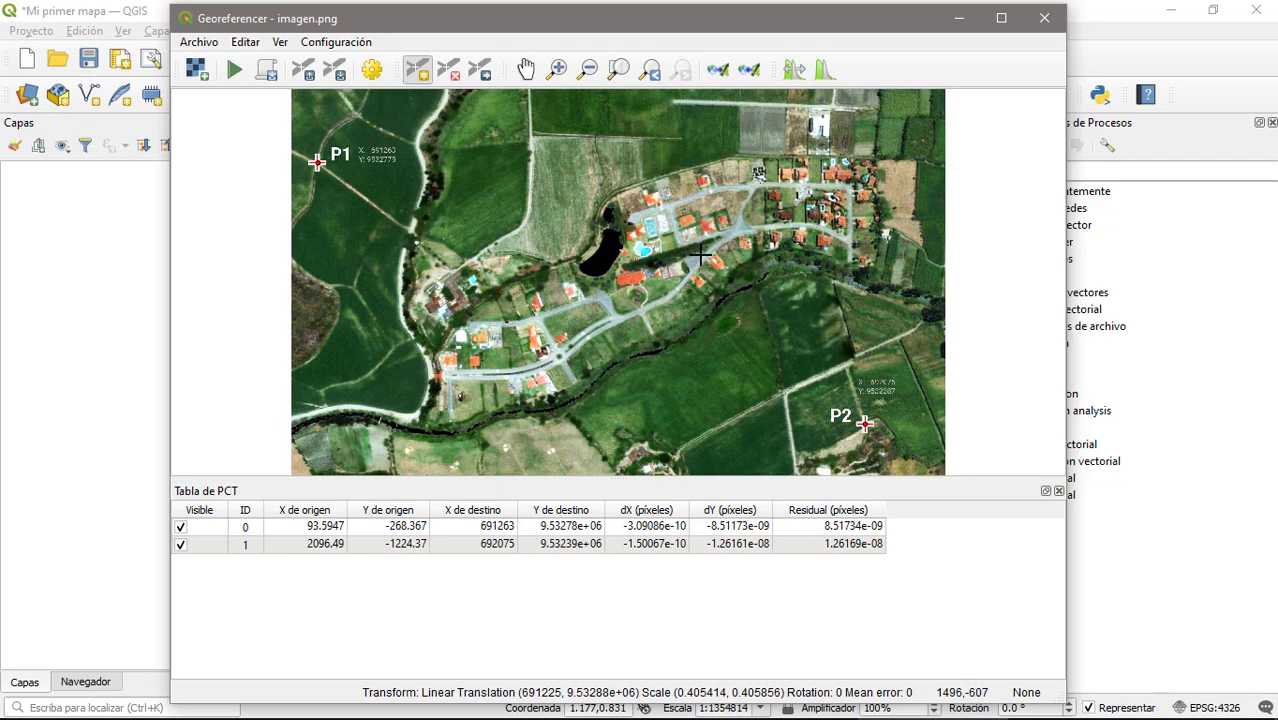
Close the Georeferencer and save the GCP points.
left_click(1044, 19)
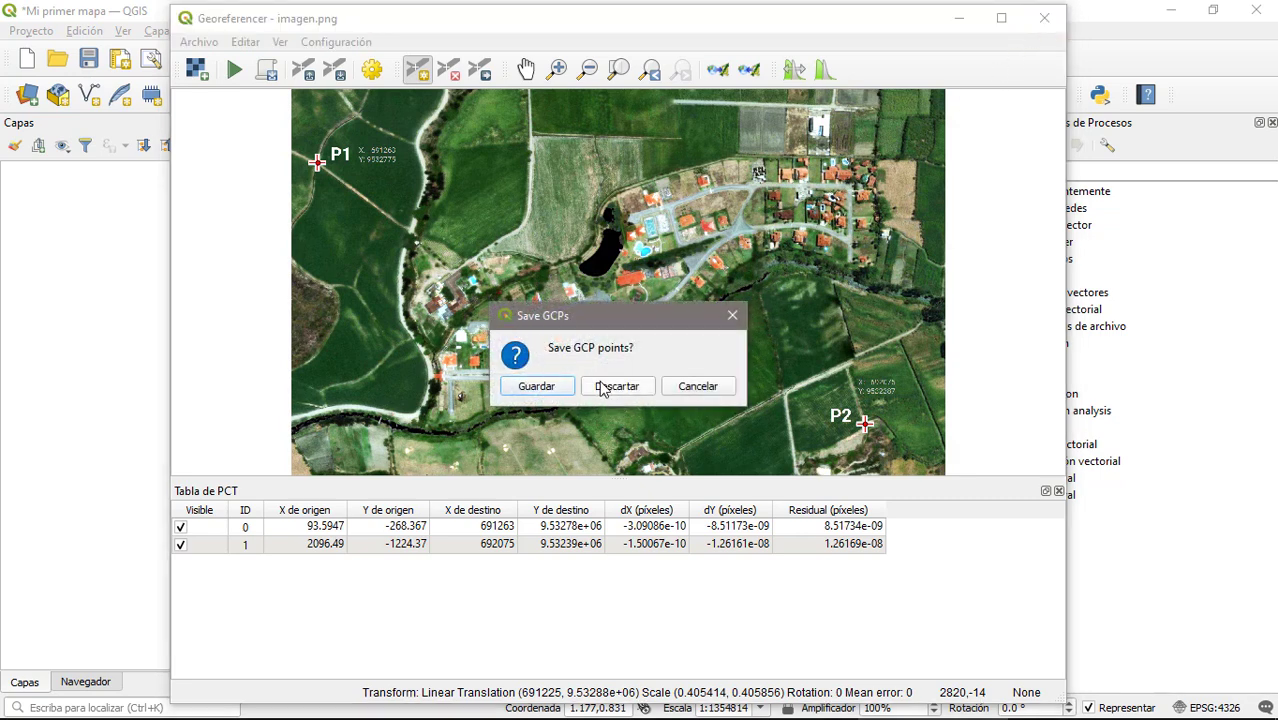
left_click(542, 388)
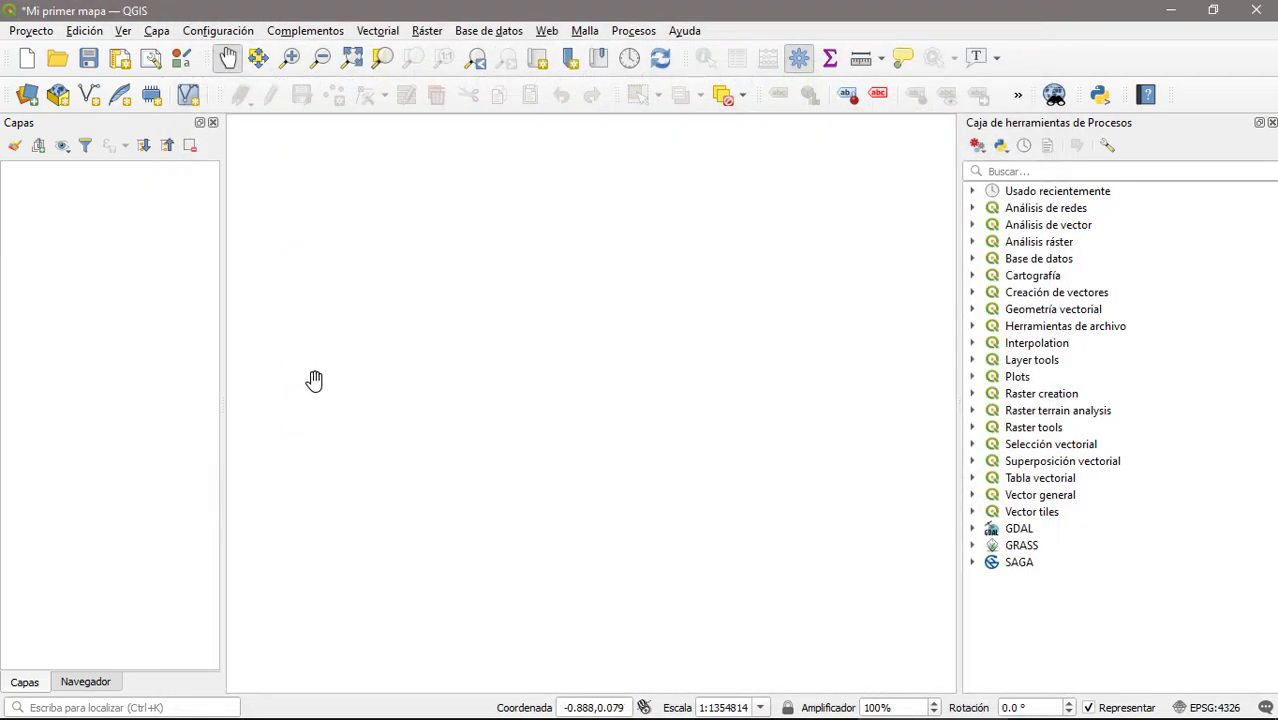
Add the raster imagen_modificado.tif from the CR_QGIS3 folder to the map as a layer.
left_click(30, 95)
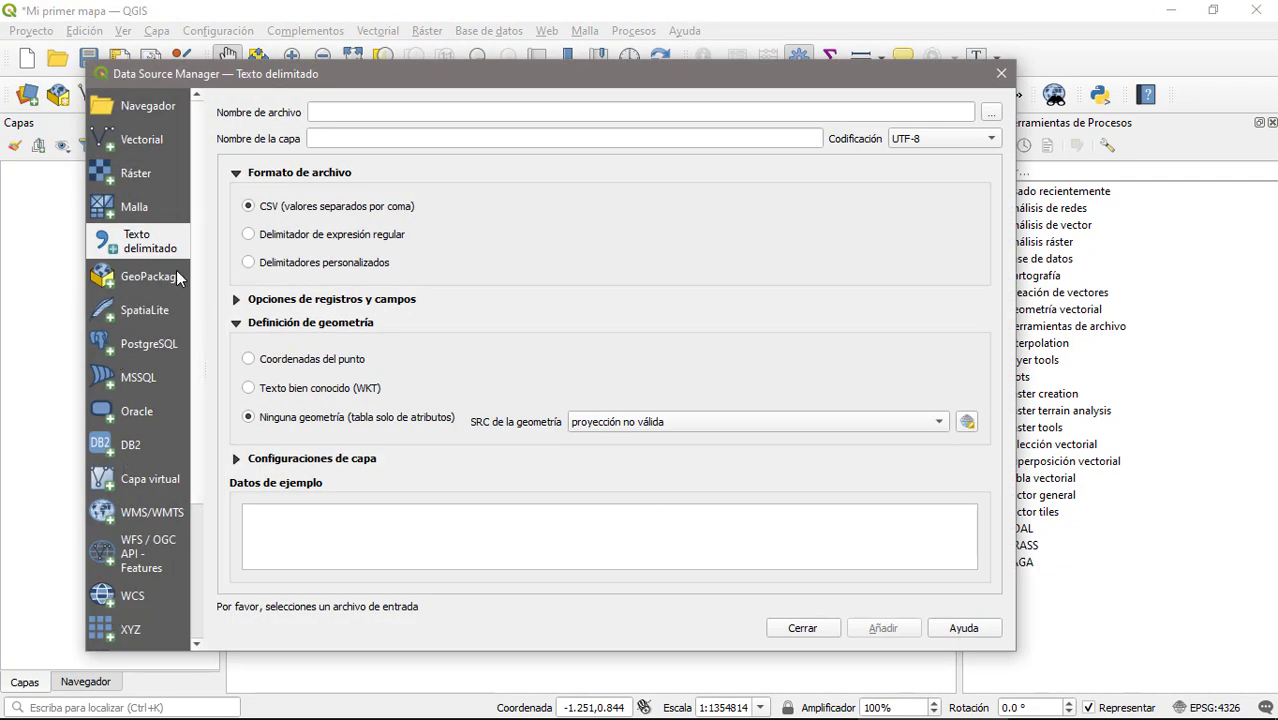
left_click(132, 177)
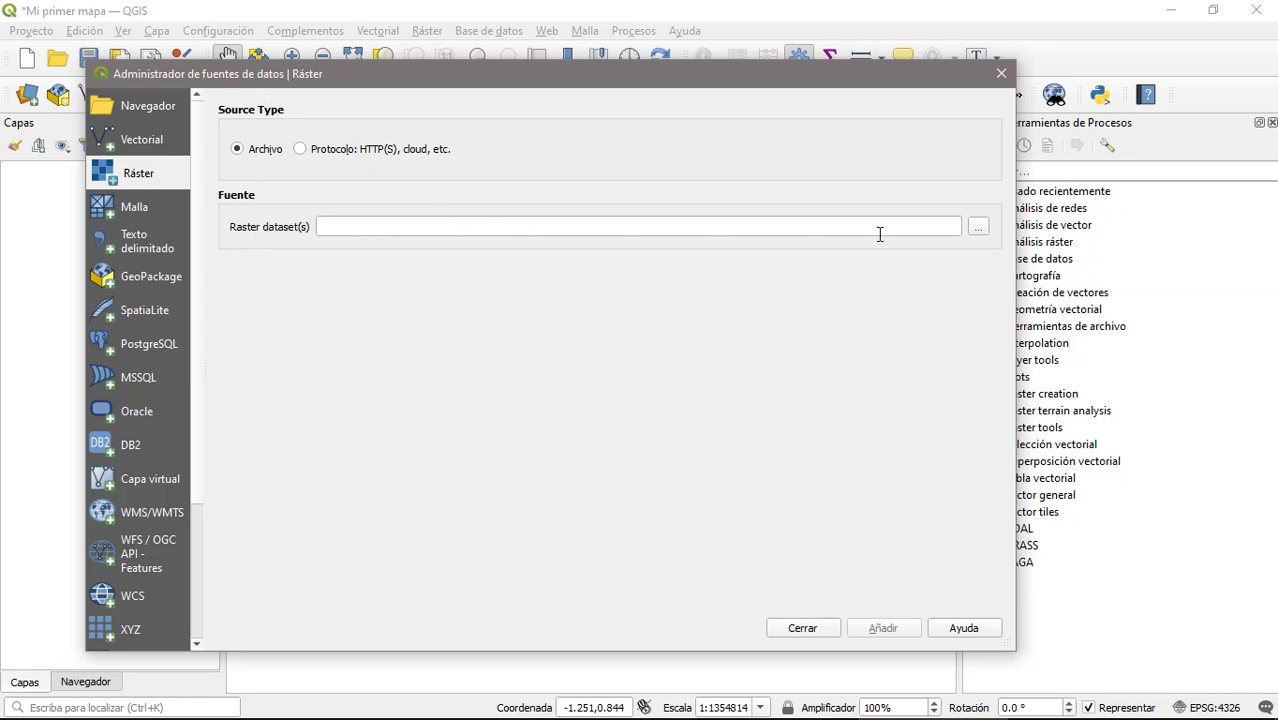
left_click(982, 234)
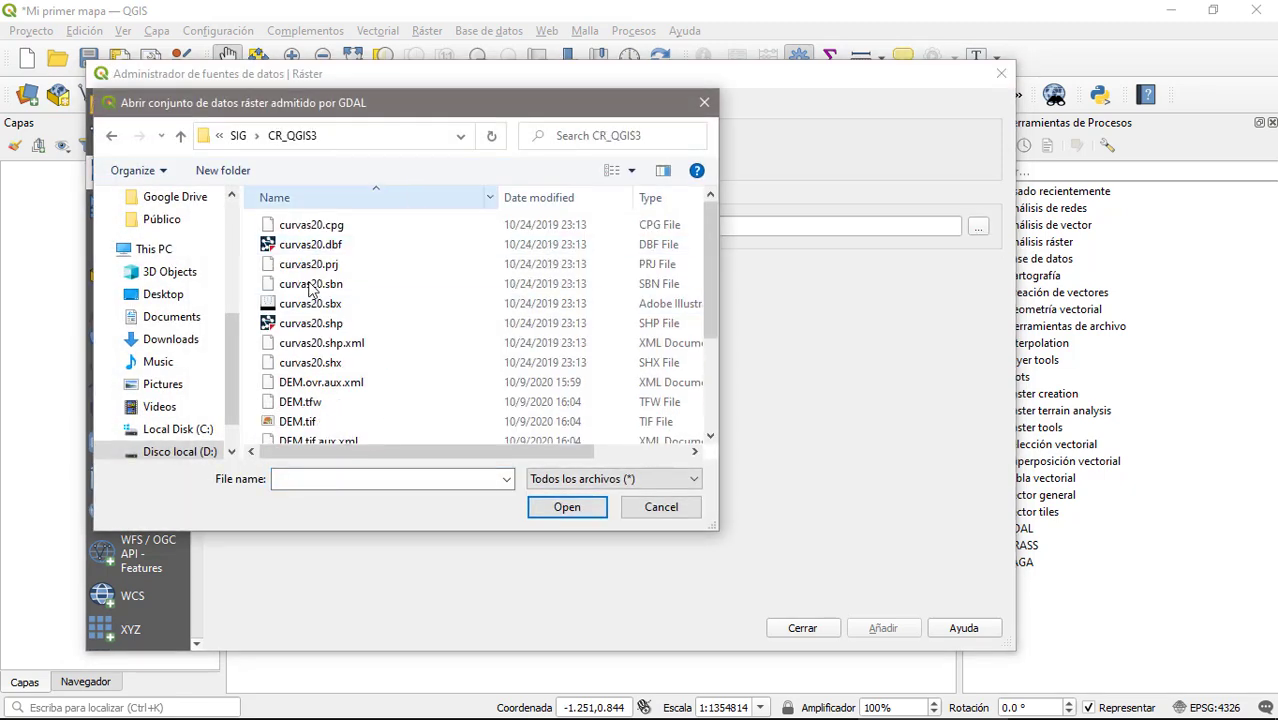
scroll(442, 348, "down", 3)
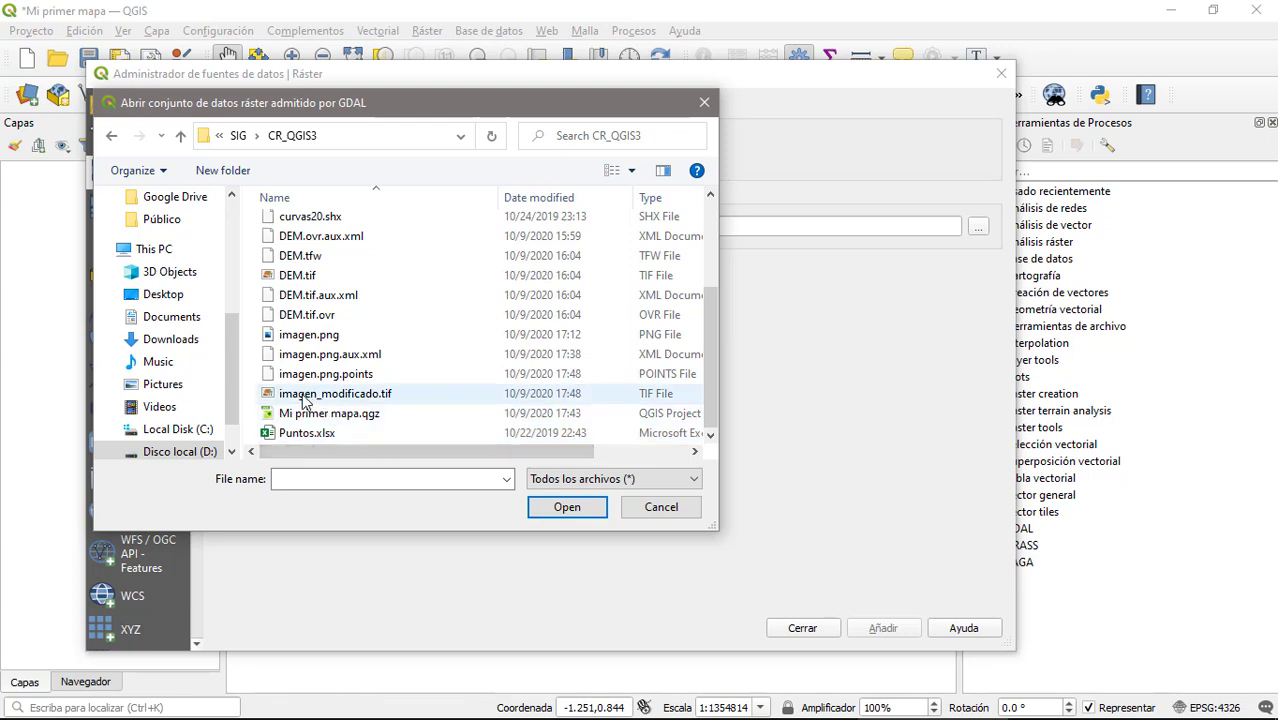
left_click(351, 401)
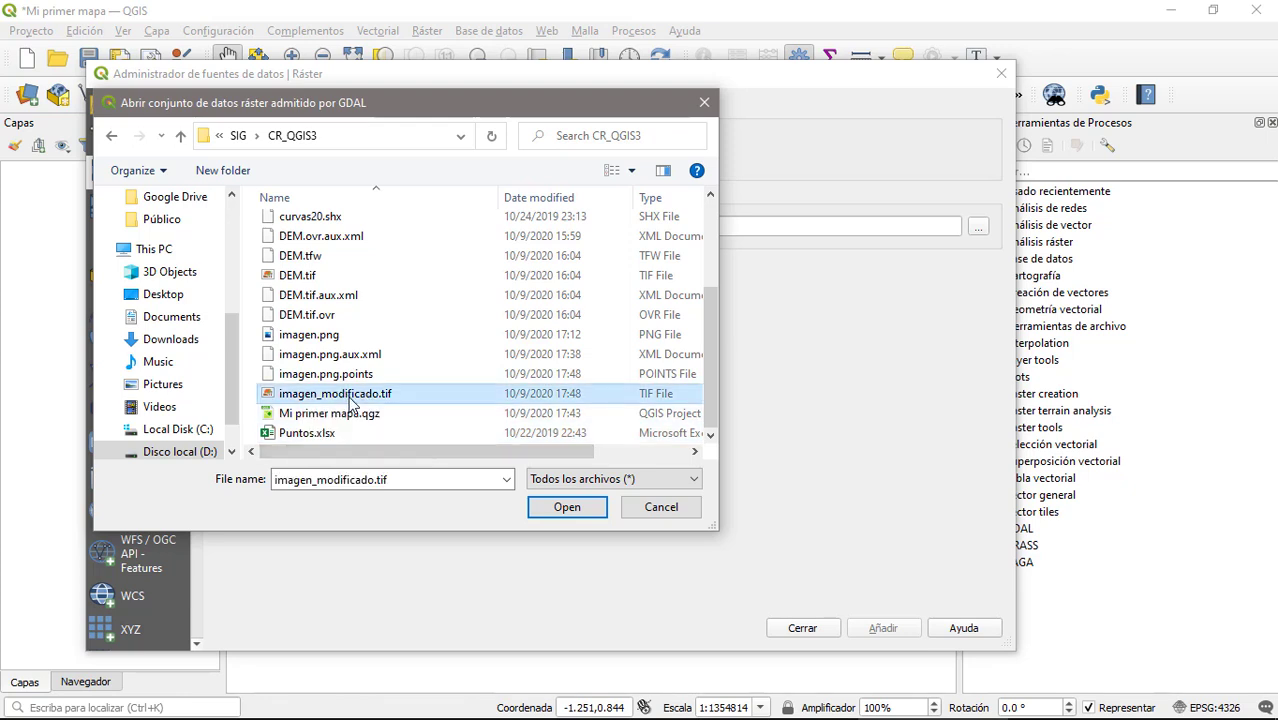
left_click(569, 508)
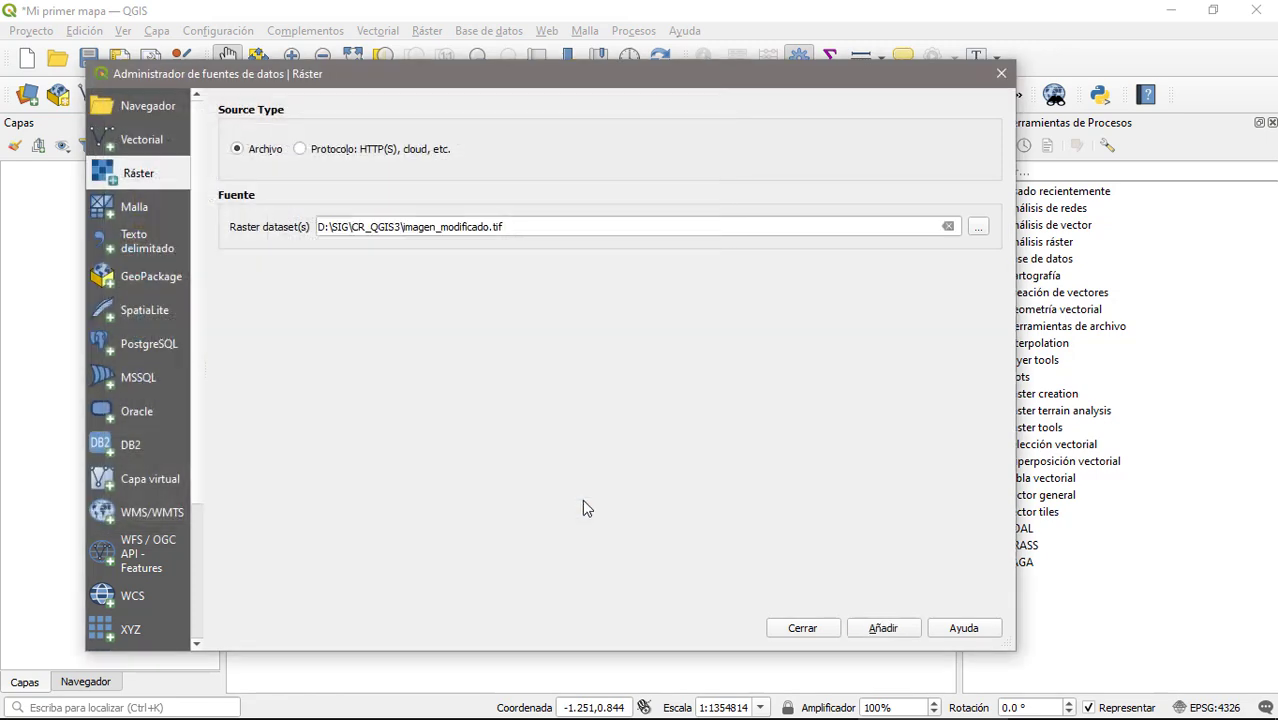
left_click(897, 631)
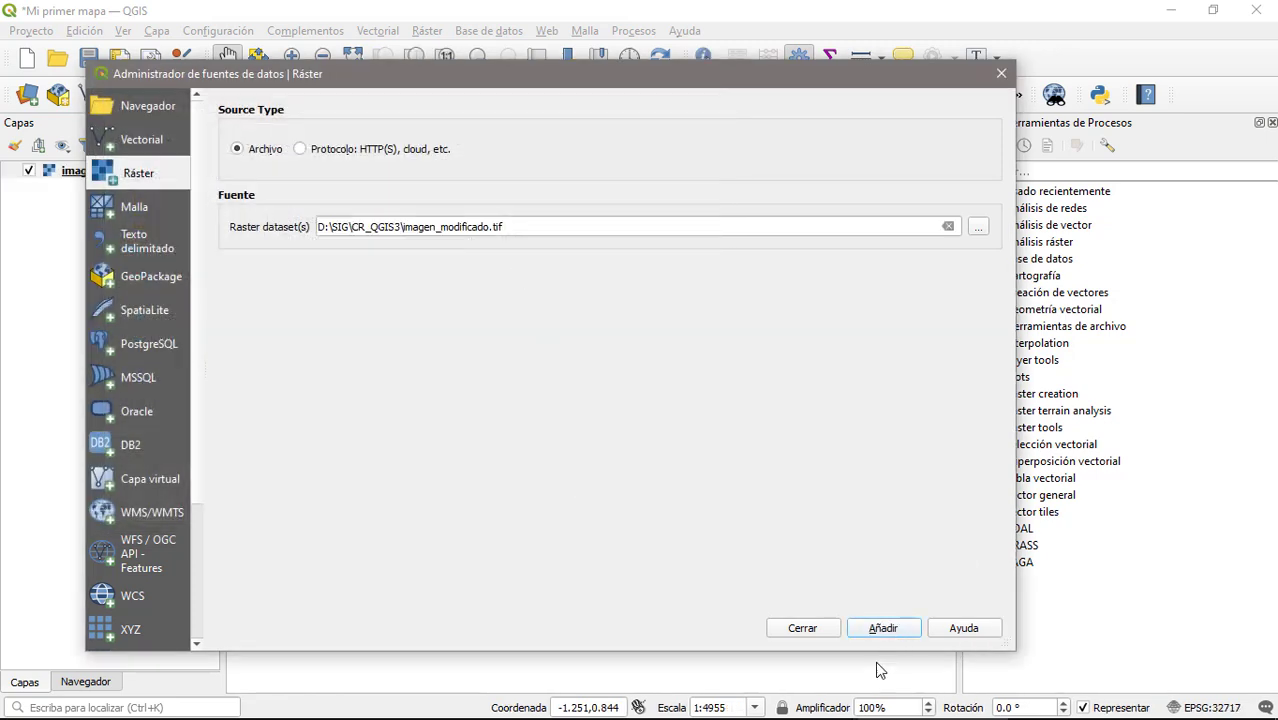
left_click(803, 629)
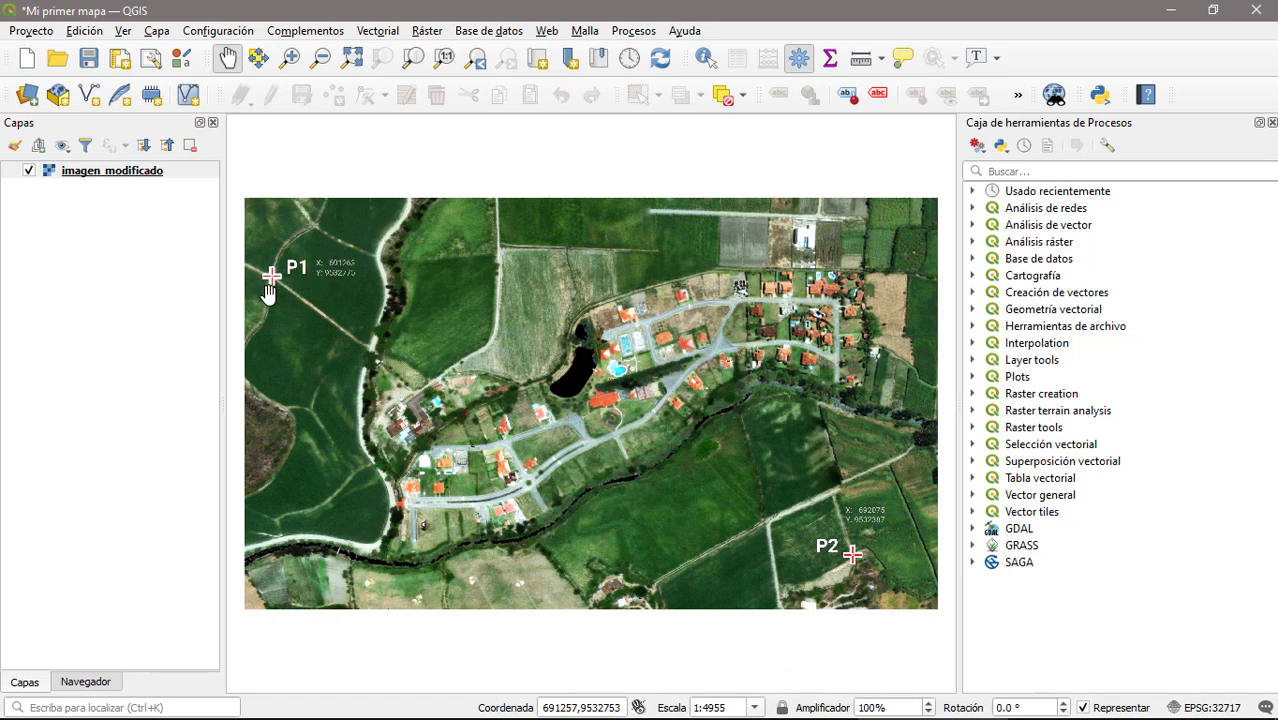
Compare the map coordinates at the P1 cross with its printed X and Y values, then return to the layer's full extent.
scroll(250, 267, "up", 1)
scroll(285, 292, "up", 1)
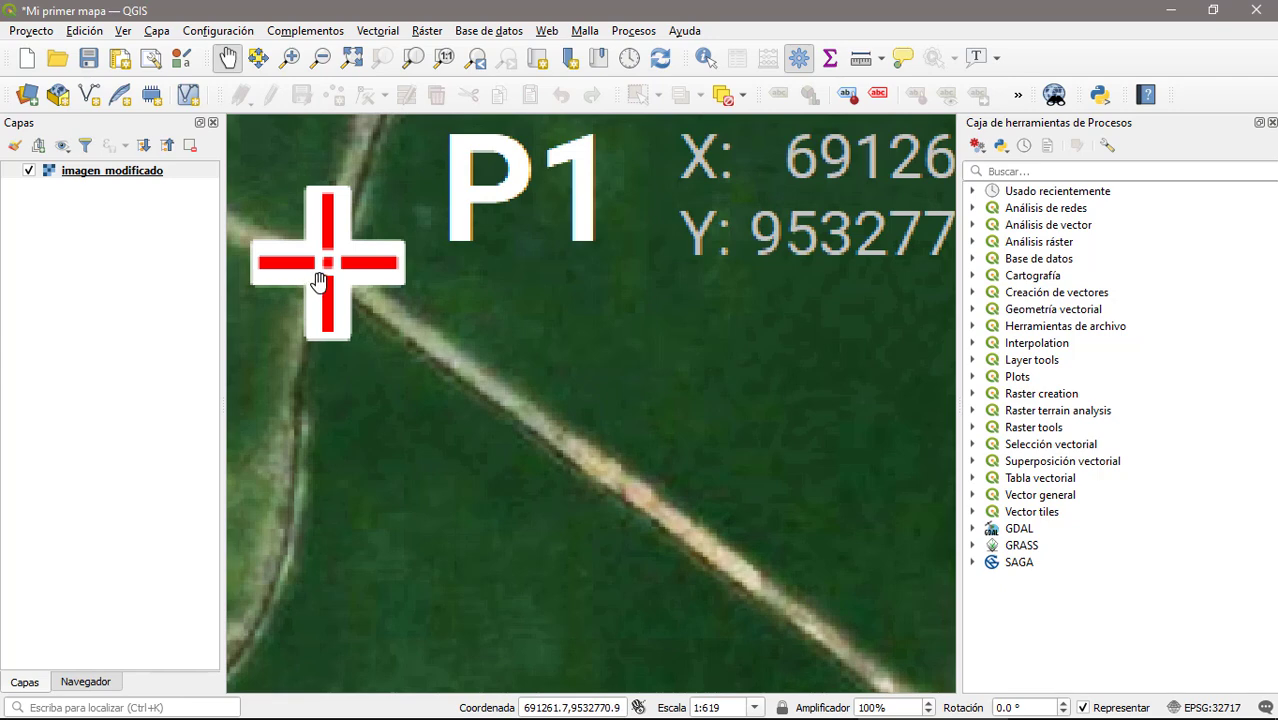
scroll(265, 365, "up", 1)
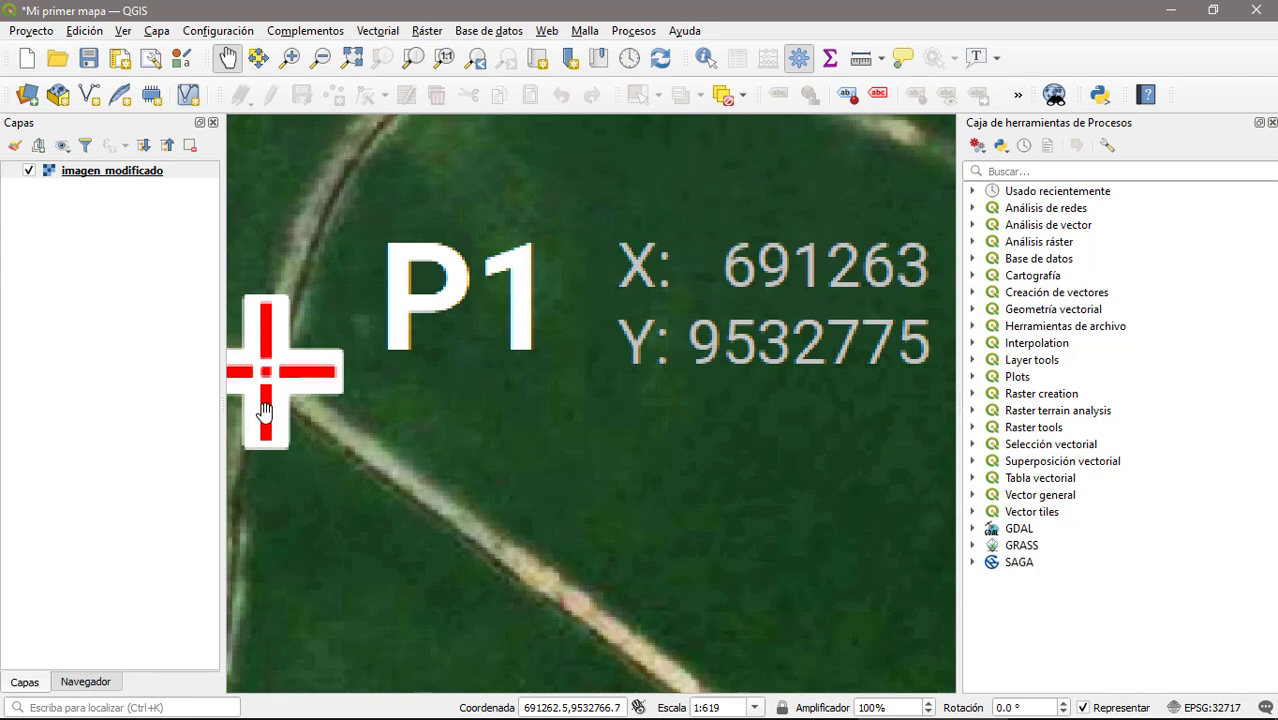
left_click(412, 59)
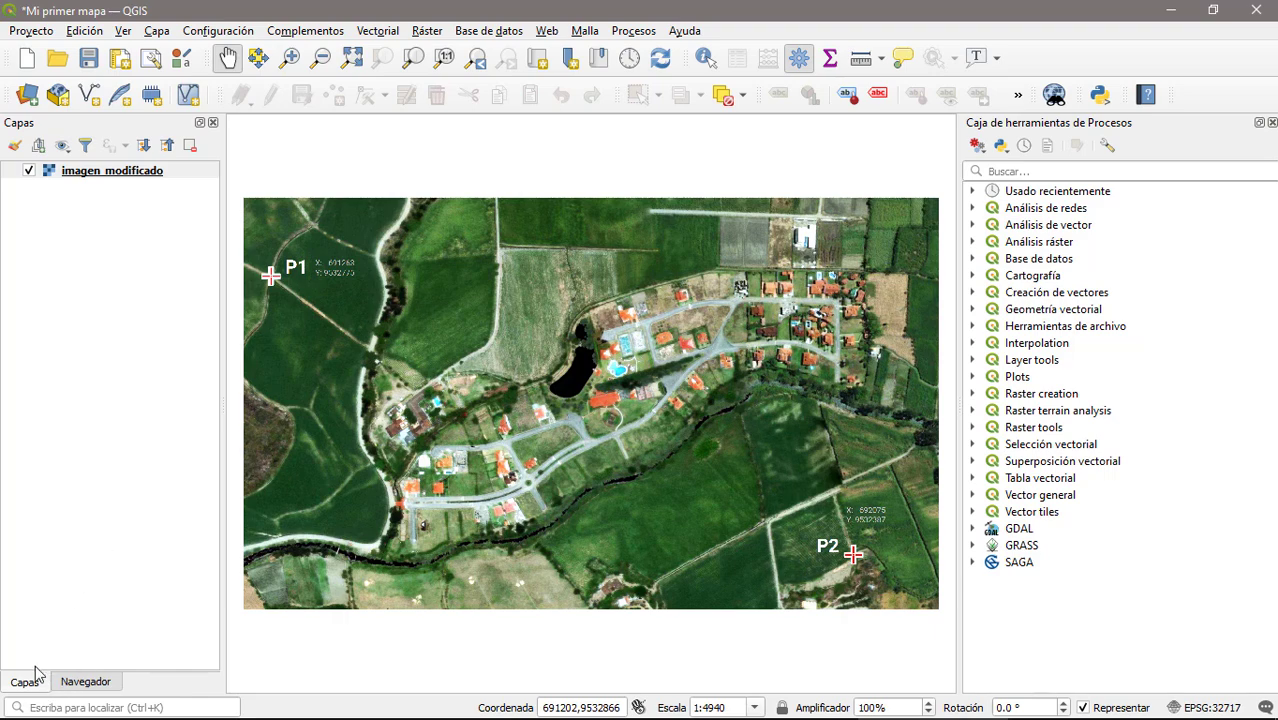
Locate imagen_modificado.tif in the CR_QGIS3 folder of the file browser, then return to the layer list.
left_click(80, 686)
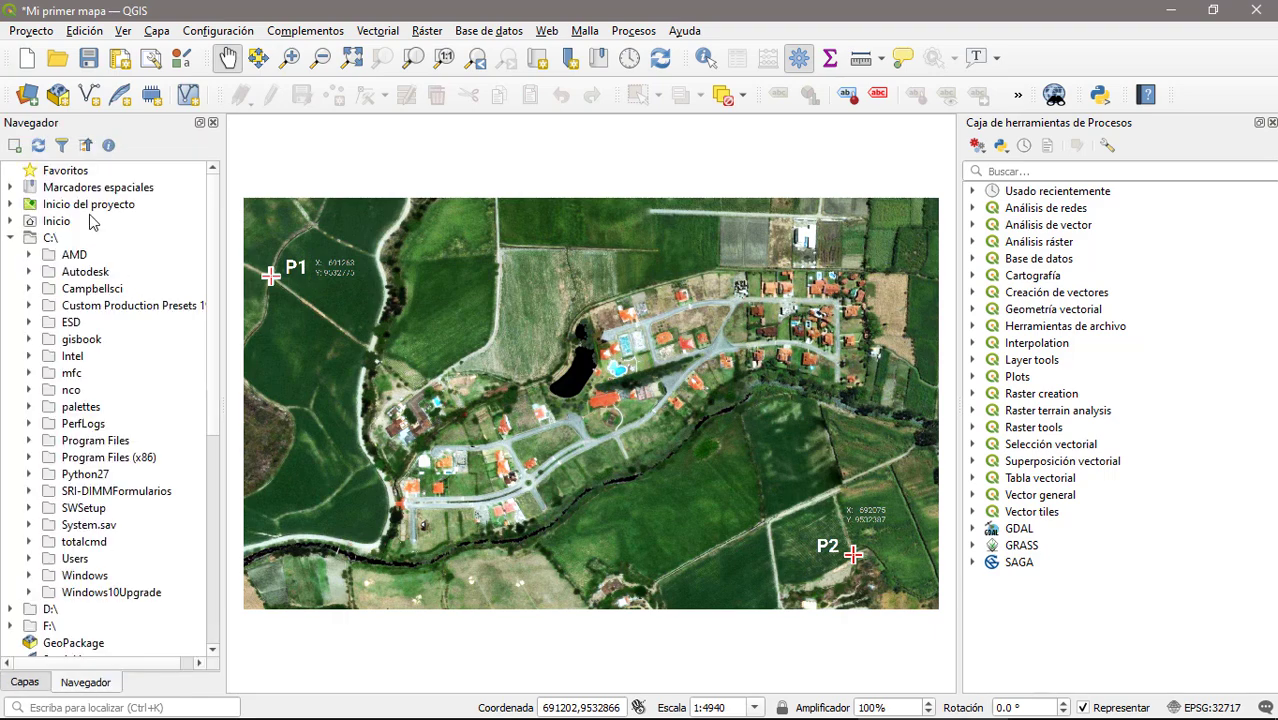
left_click(9, 239)
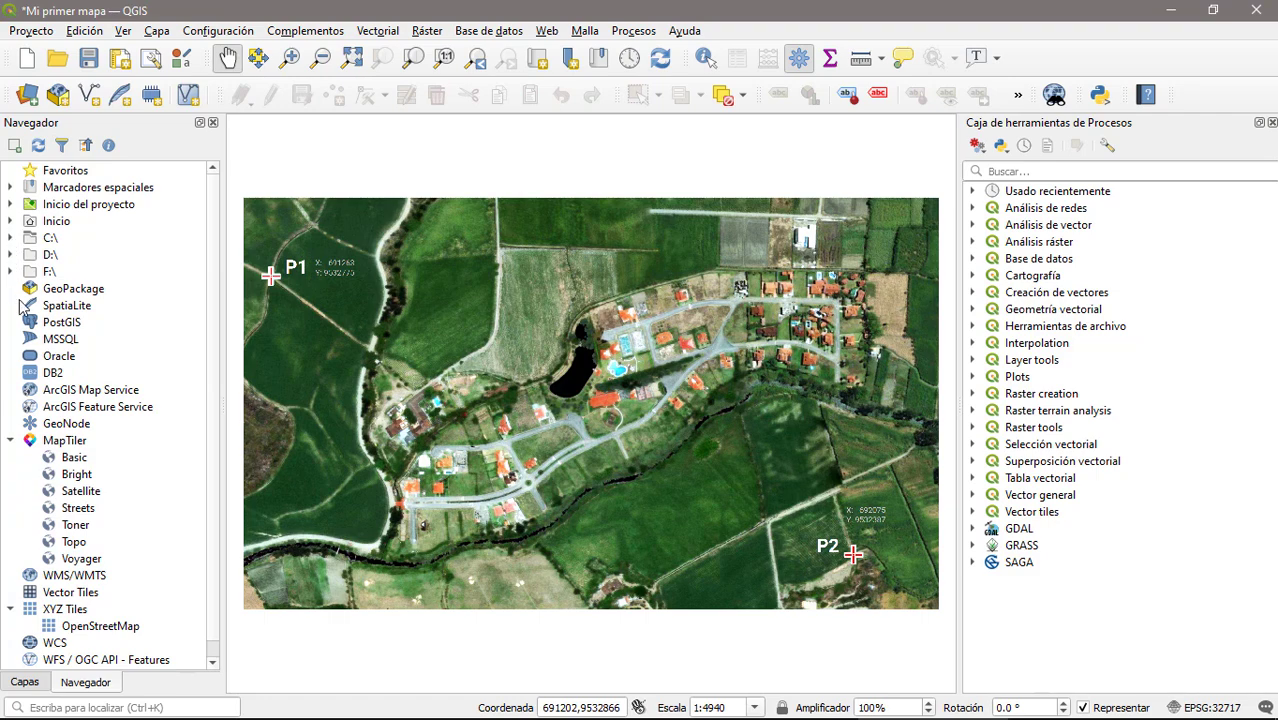
left_click(10, 256)
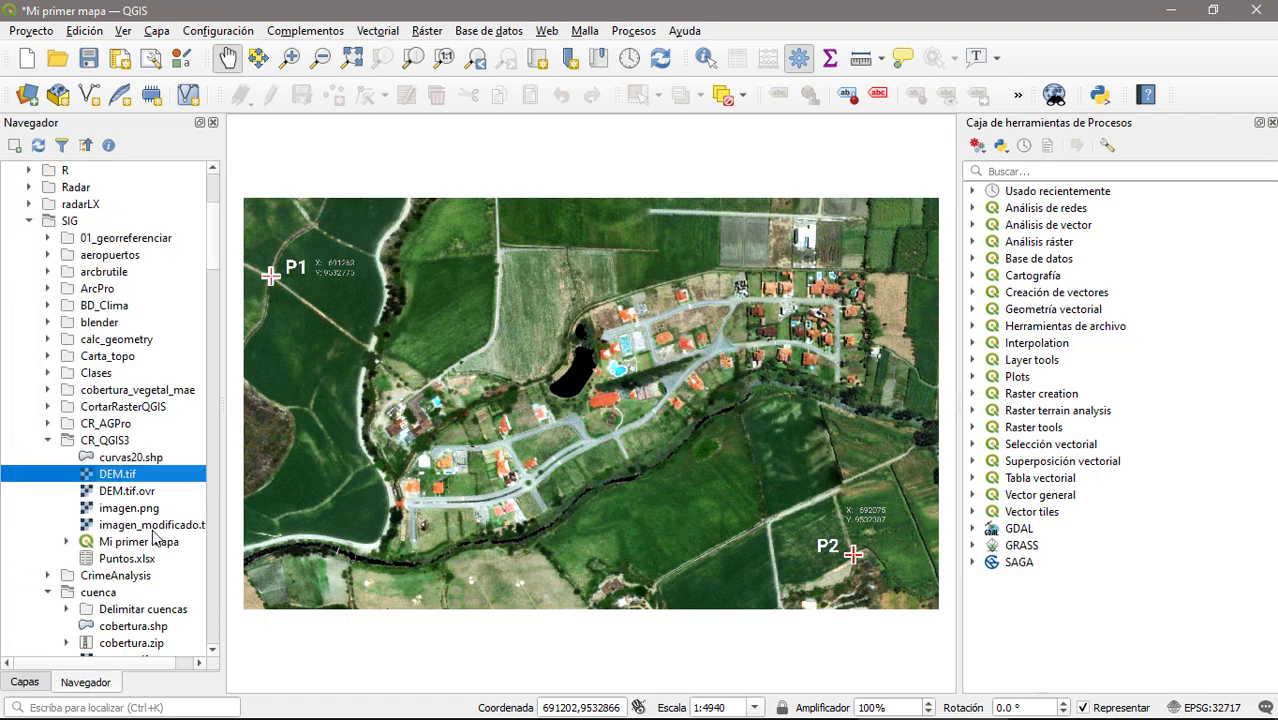
left_click(151, 524)
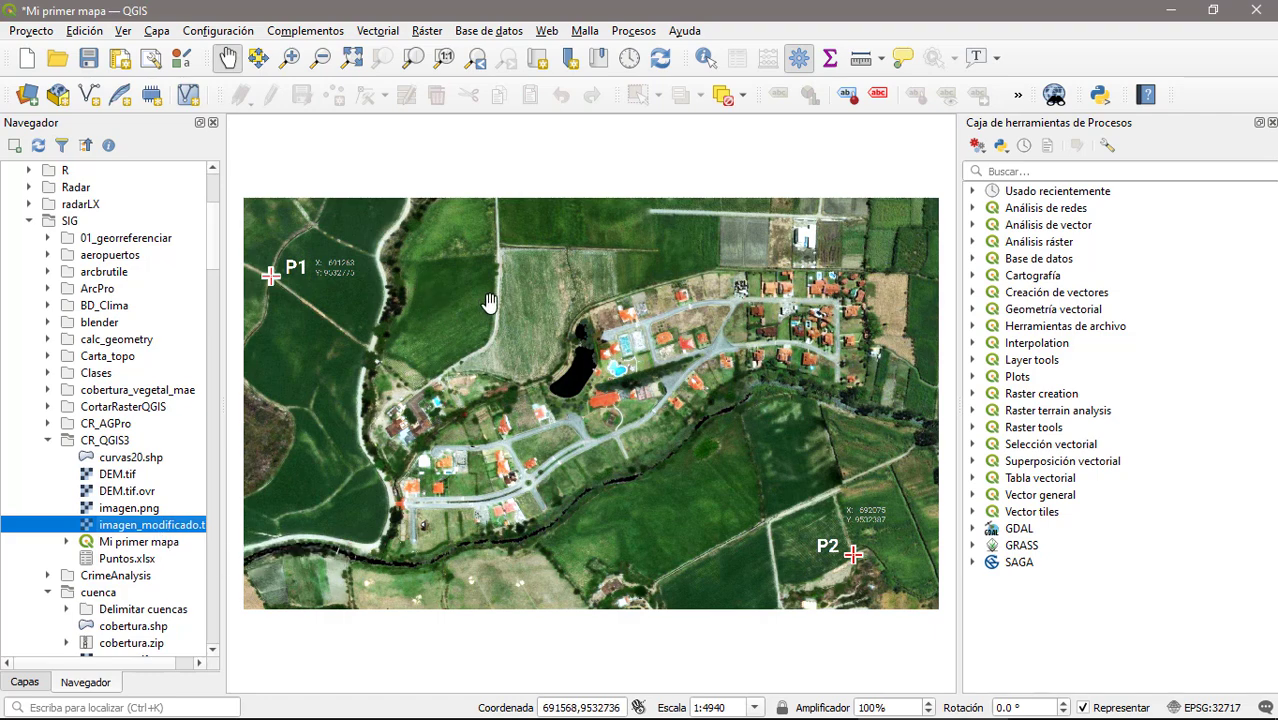
left_click(25, 682)
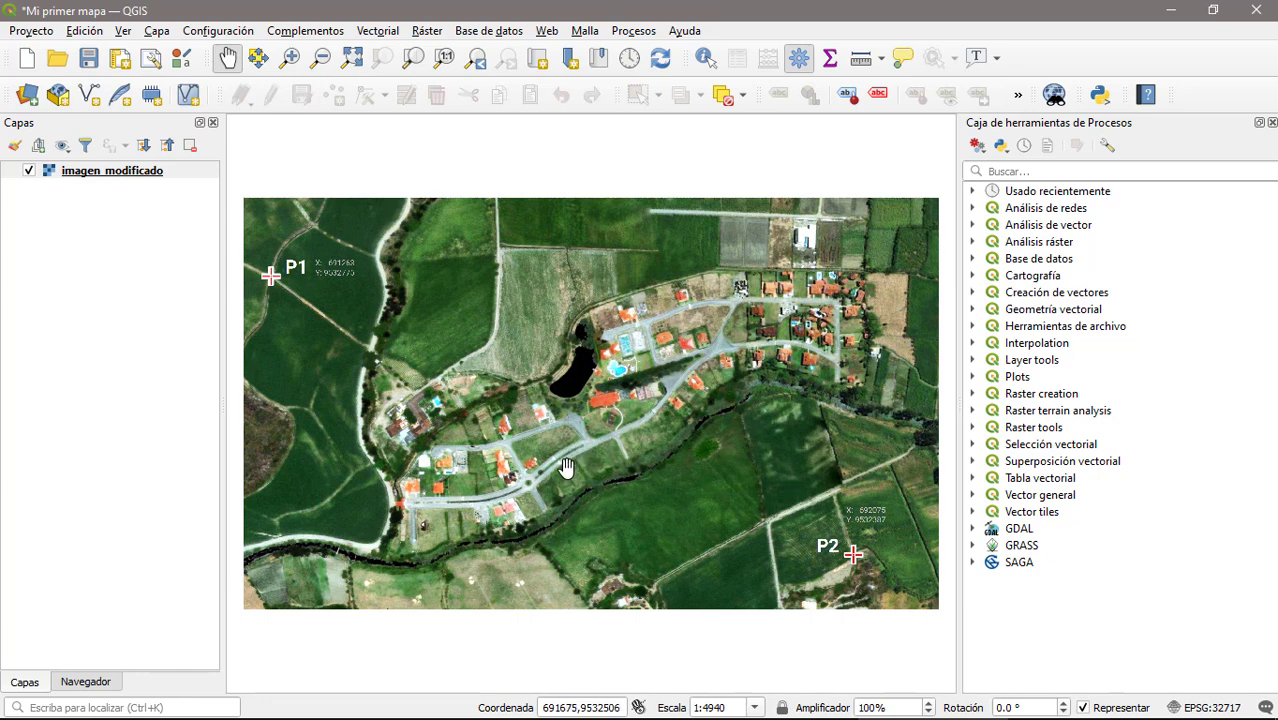
Start a new GeoPackage layer stored in a database file named Vectorial in the CR_QGIS3 folder.
left_click(157, 31)
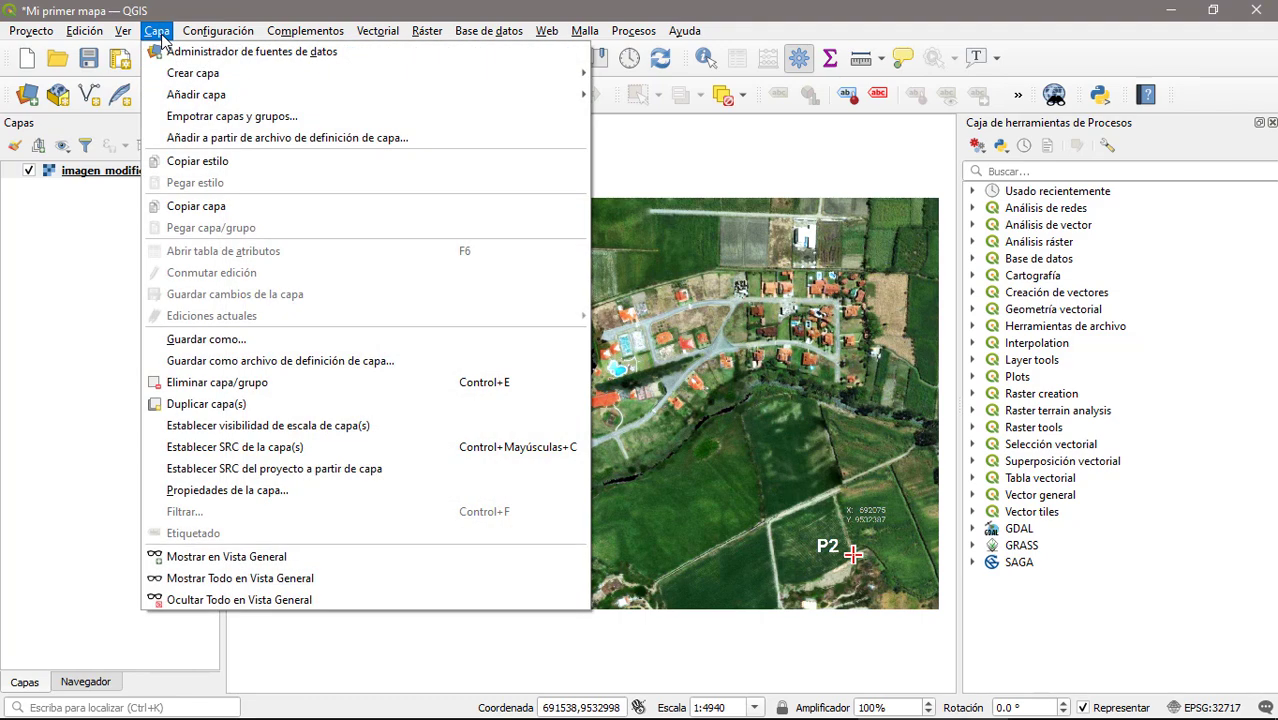
mouse_move(176, 74)
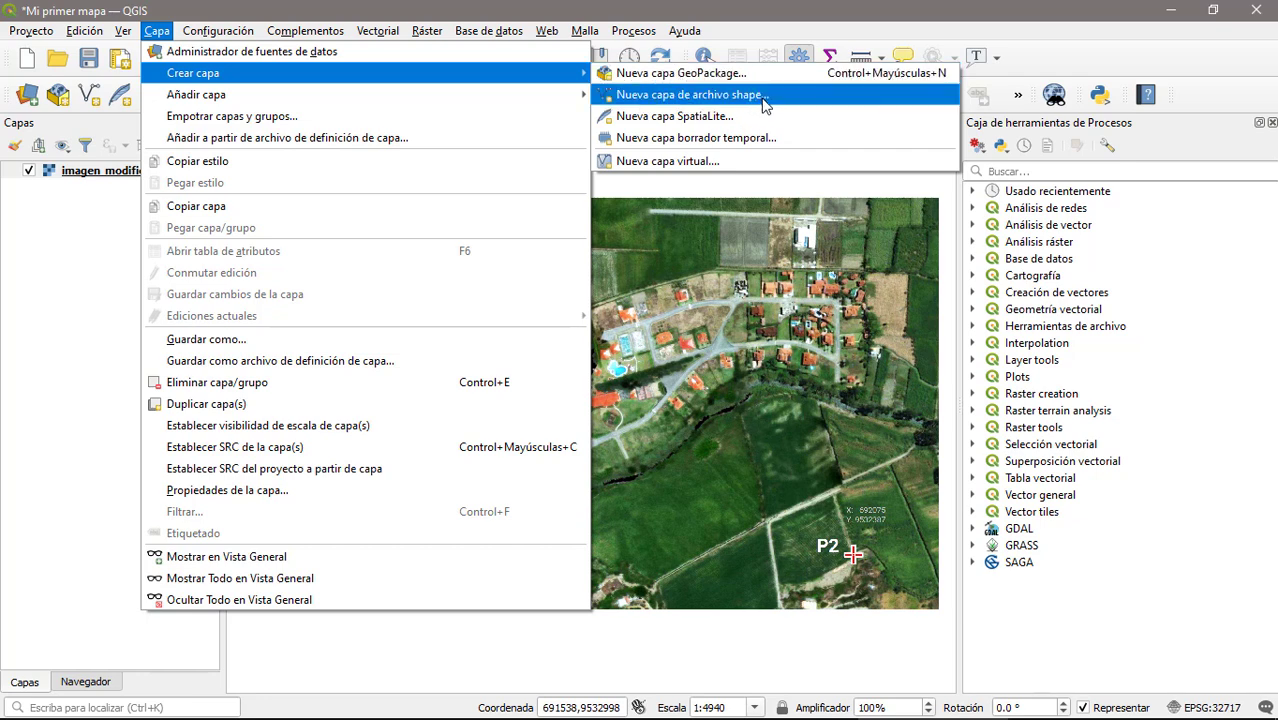
left_click(645, 76)
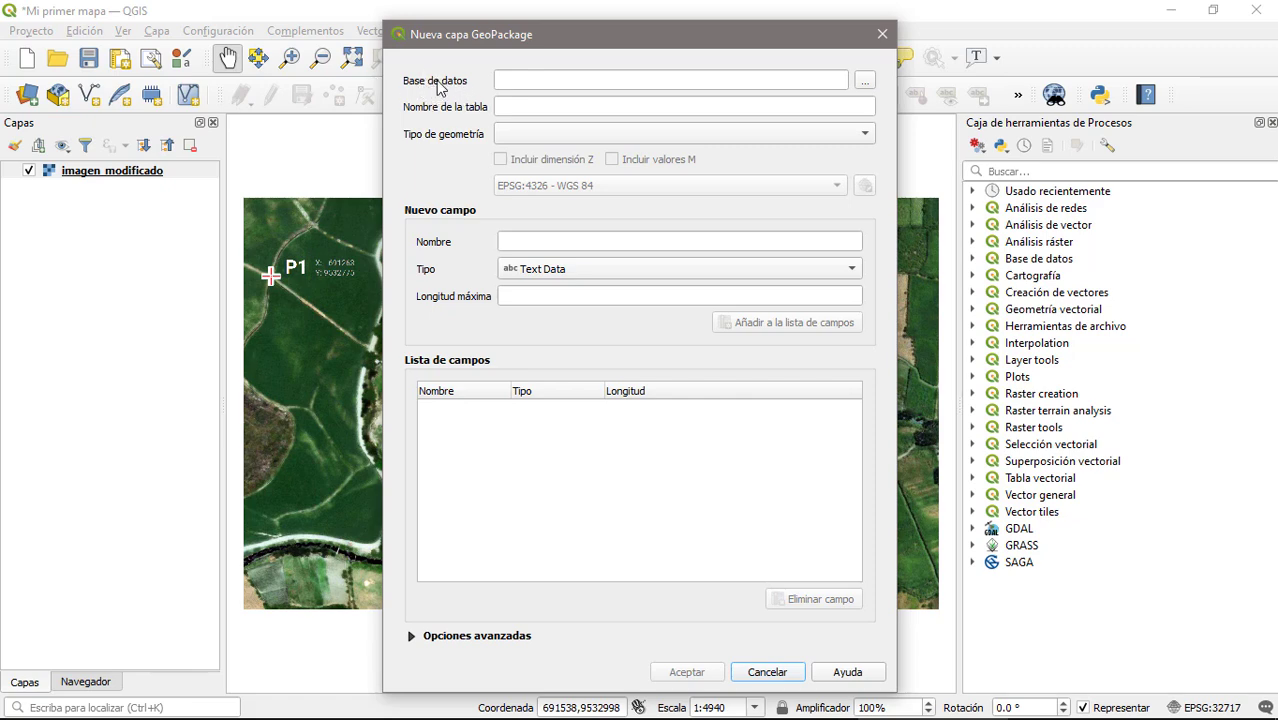
left_click(864, 82)
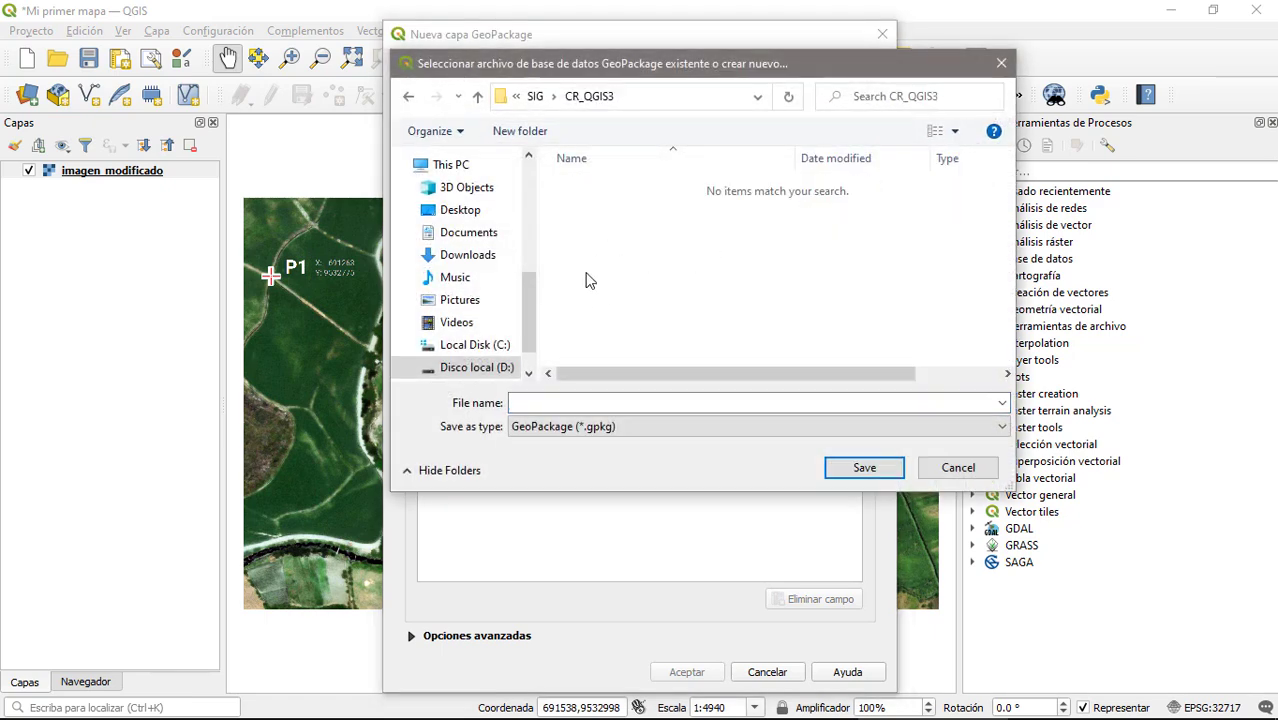
left_click(587, 402)
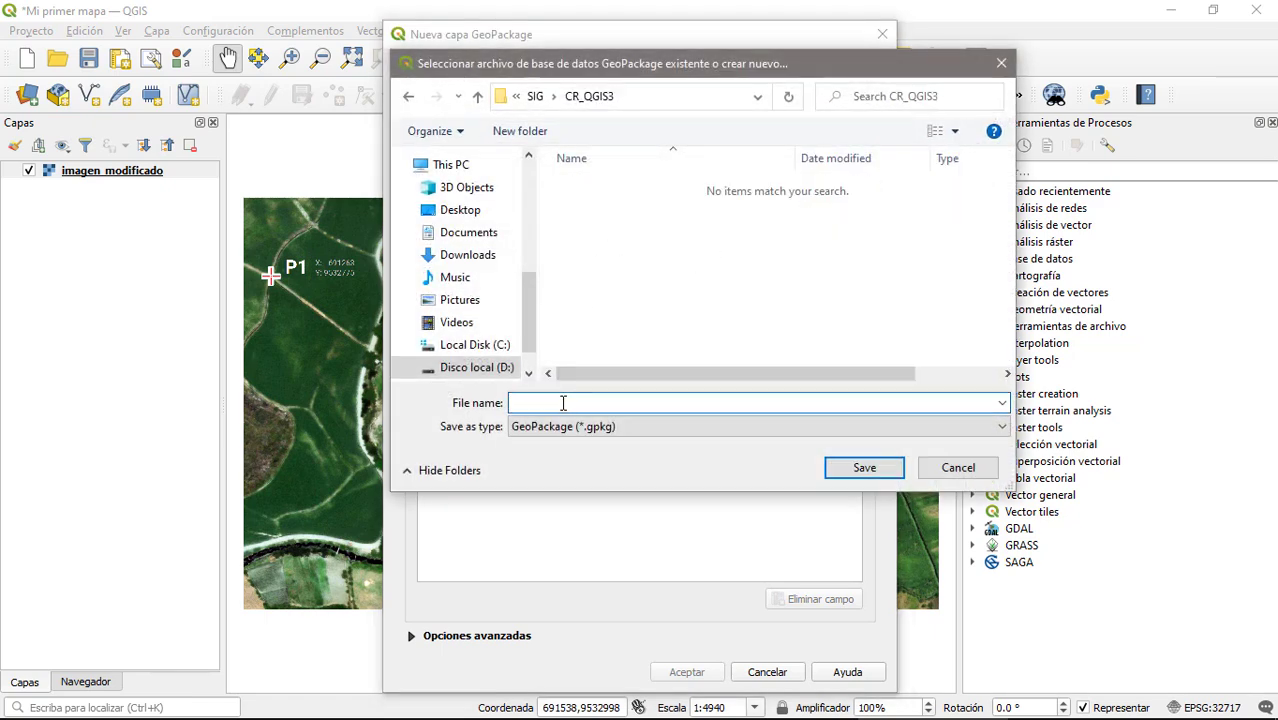
type("Vectorial")
left_click(852, 472)
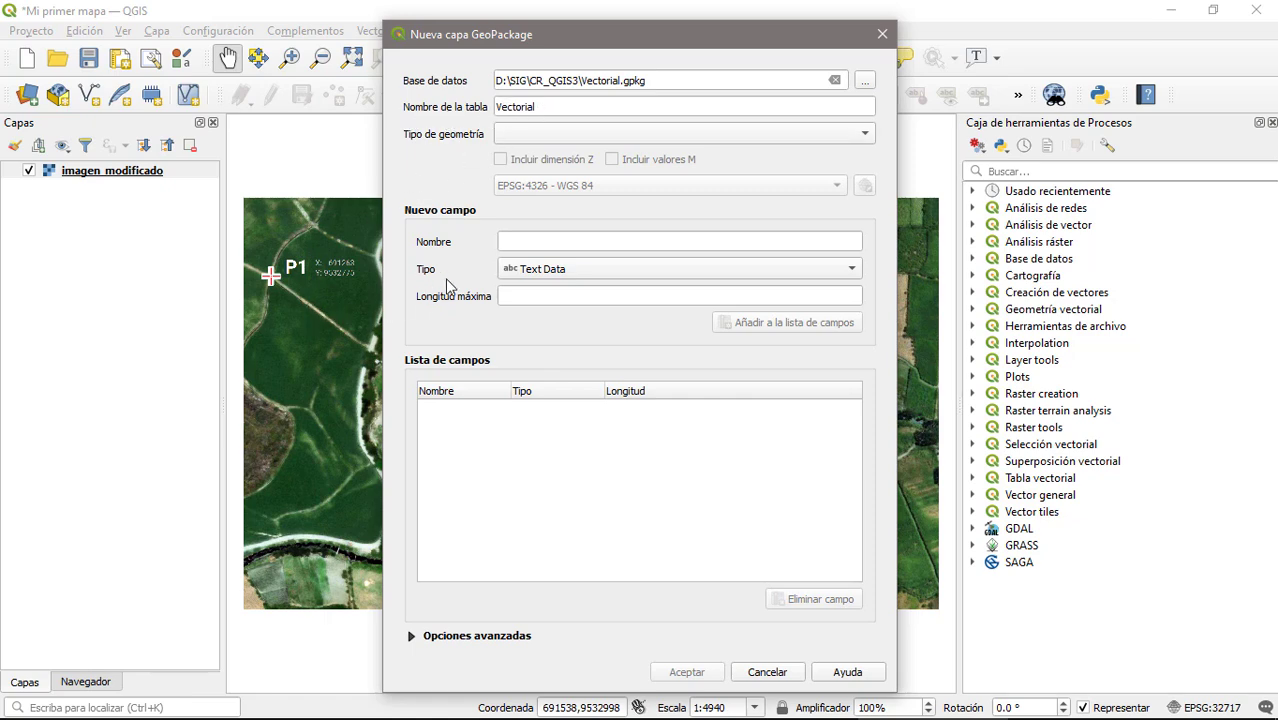
Name the new layer's table Red_vial and set its geometry type to Línea.
double_click(557, 110)
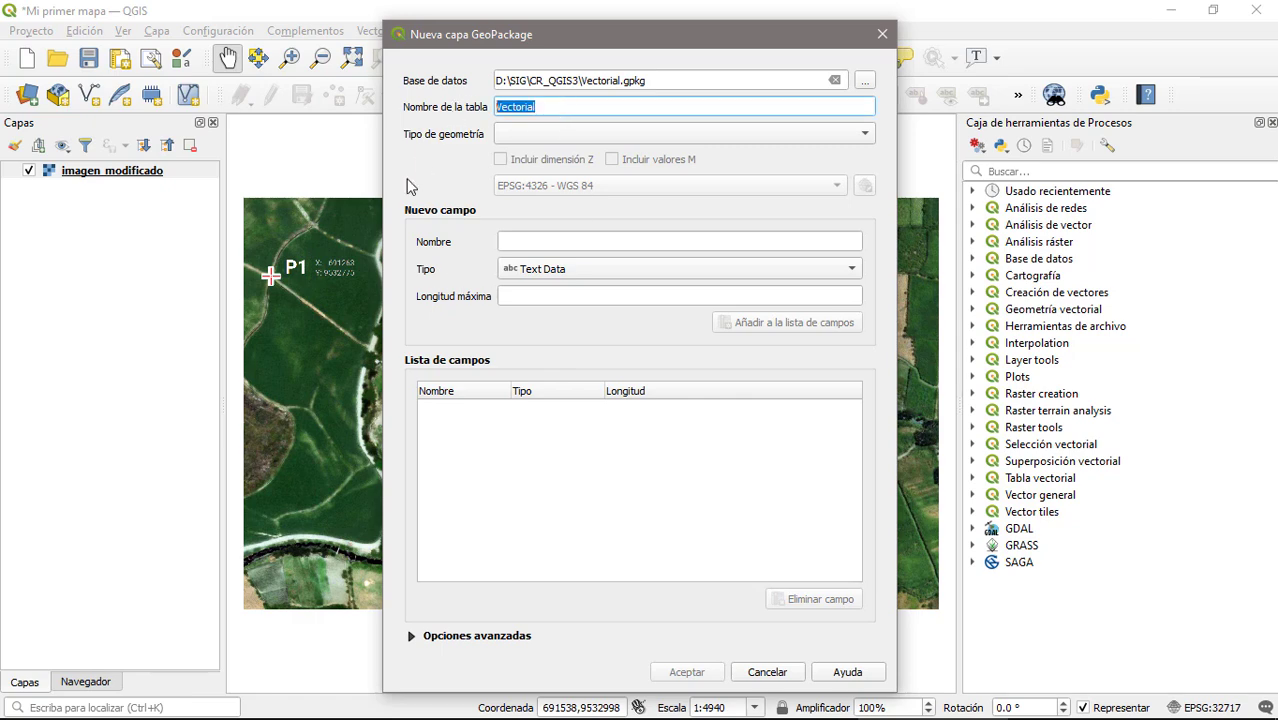
type("Red_vial")
left_click(519, 138)
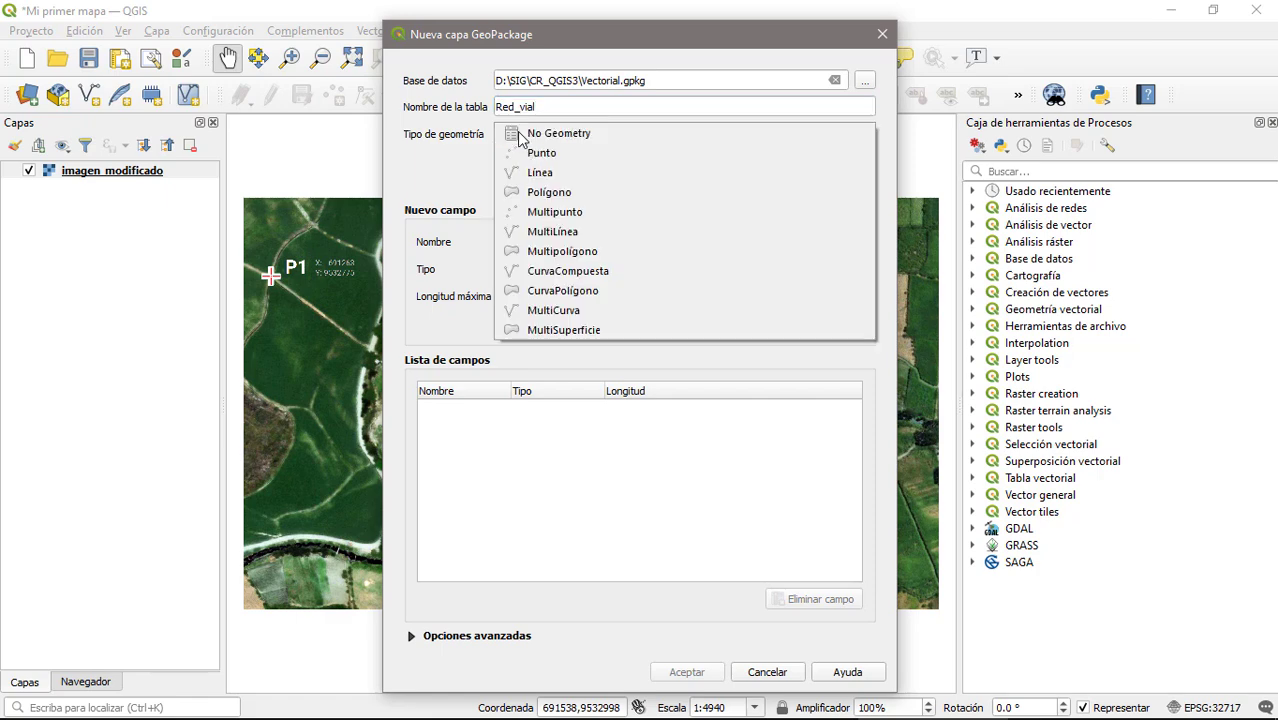
left_click(600, 172)
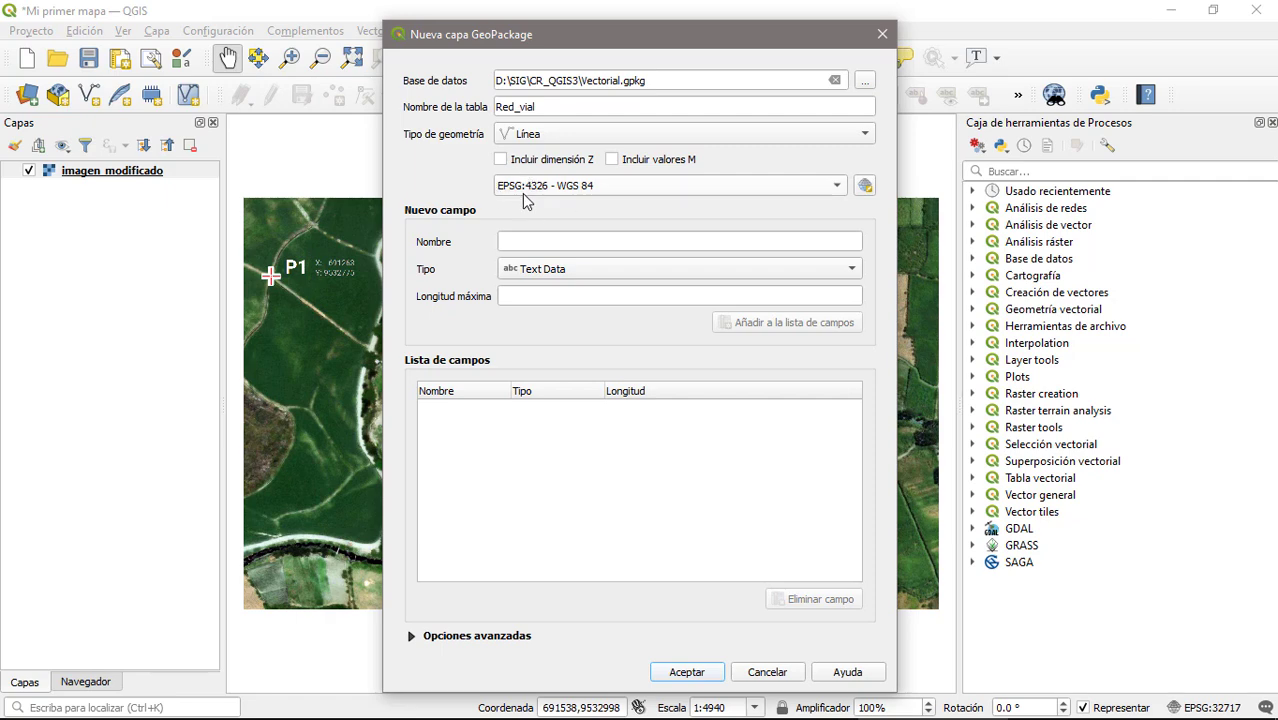
Assign EPSG:32717 - WGS 84 / UTM zone 17S to the Red_vial layer and create it.
left_click(866, 186)
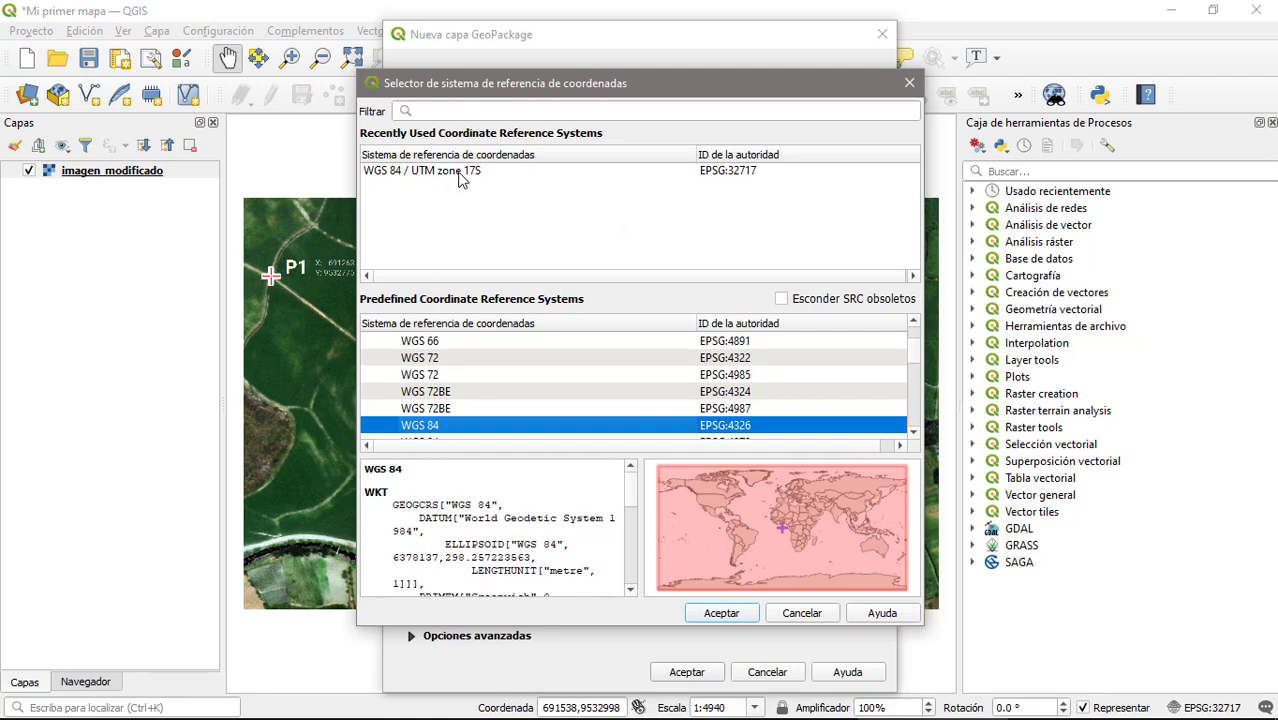
left_click(383, 172)
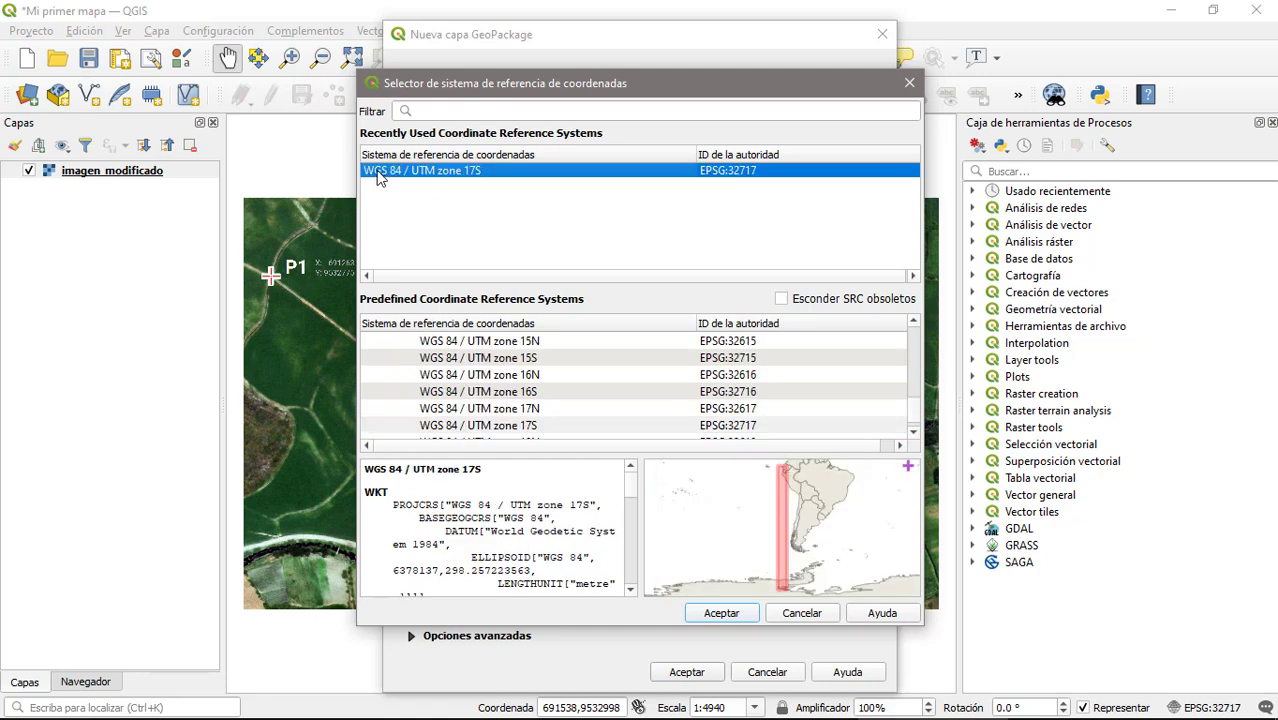
left_click(721, 614)
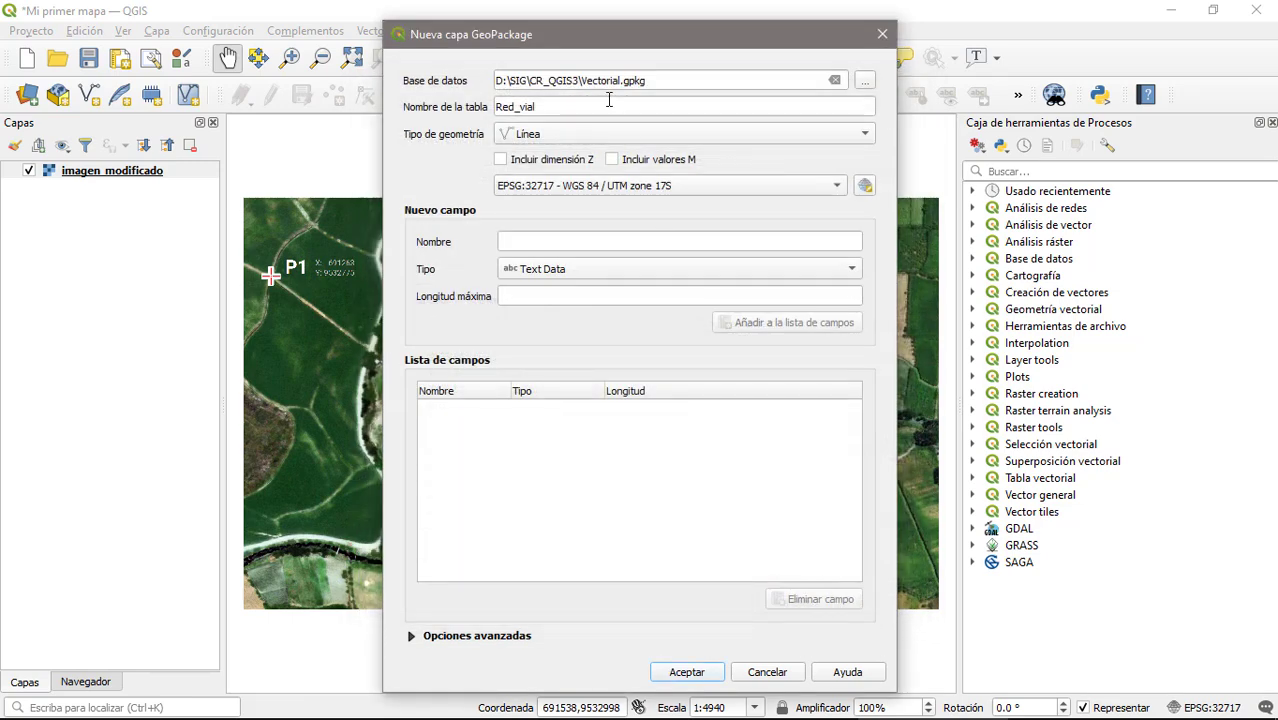
left_click(687, 673)
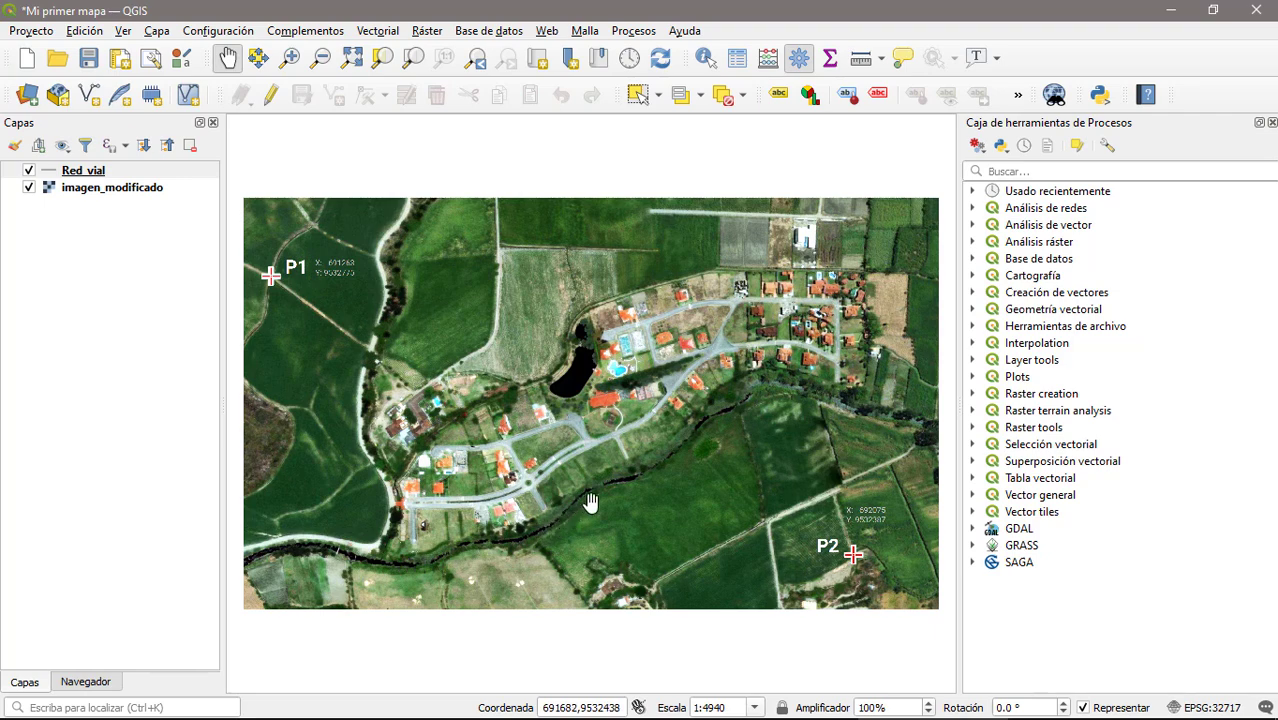
Start another new GeoPackage layer that uses the existing Vectorial.gpkg in the CR_QGIS3 folder as its database.
left_click(156, 33)
mouse_move(210, 74)
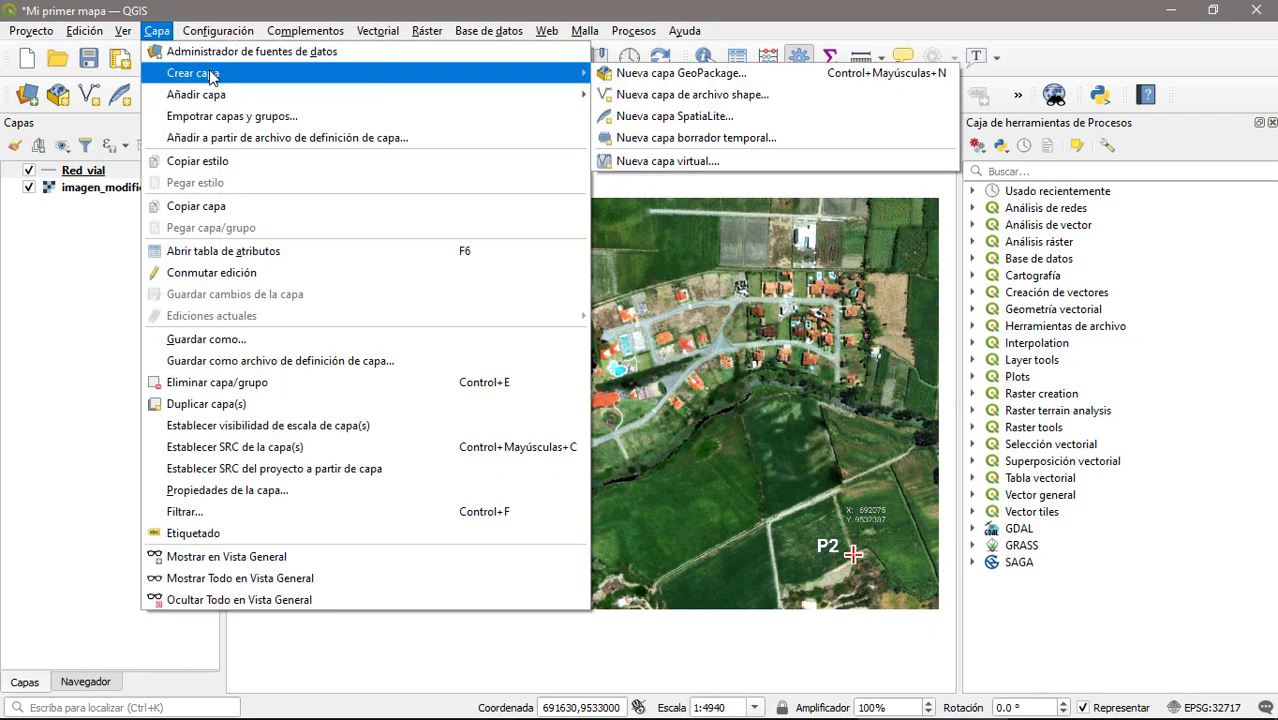
left_click(703, 78)
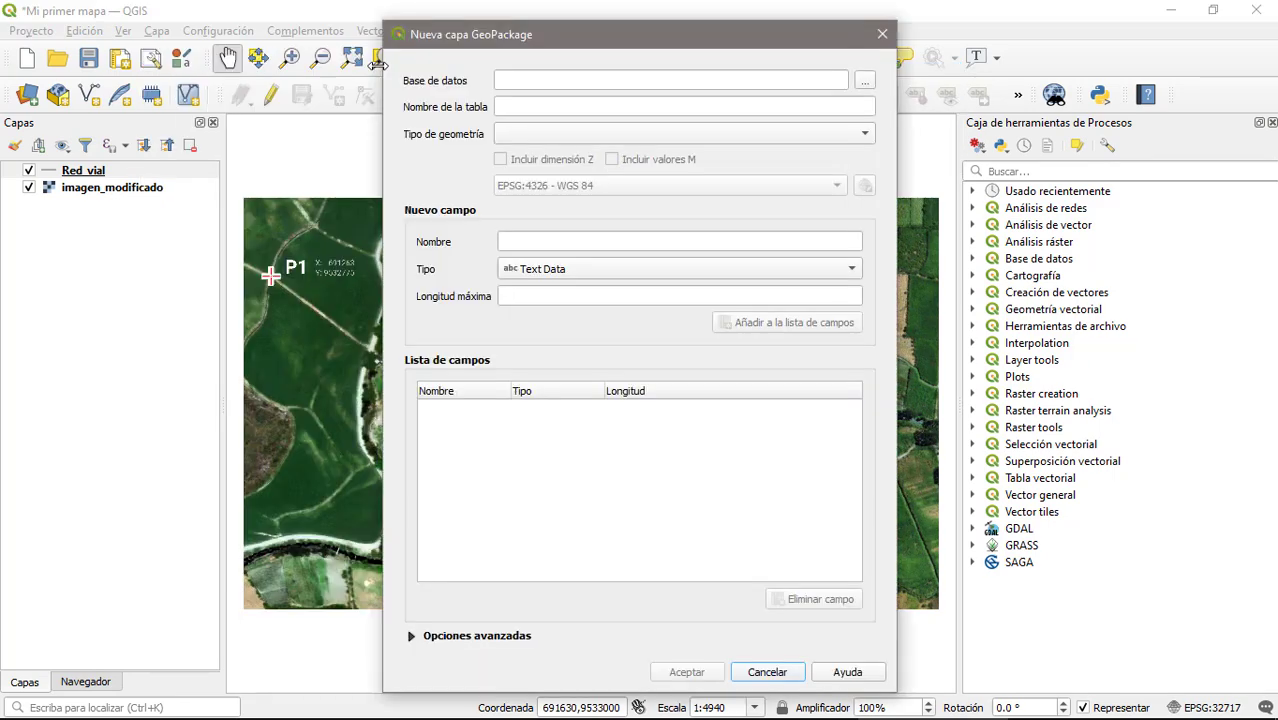
left_click(864, 82)
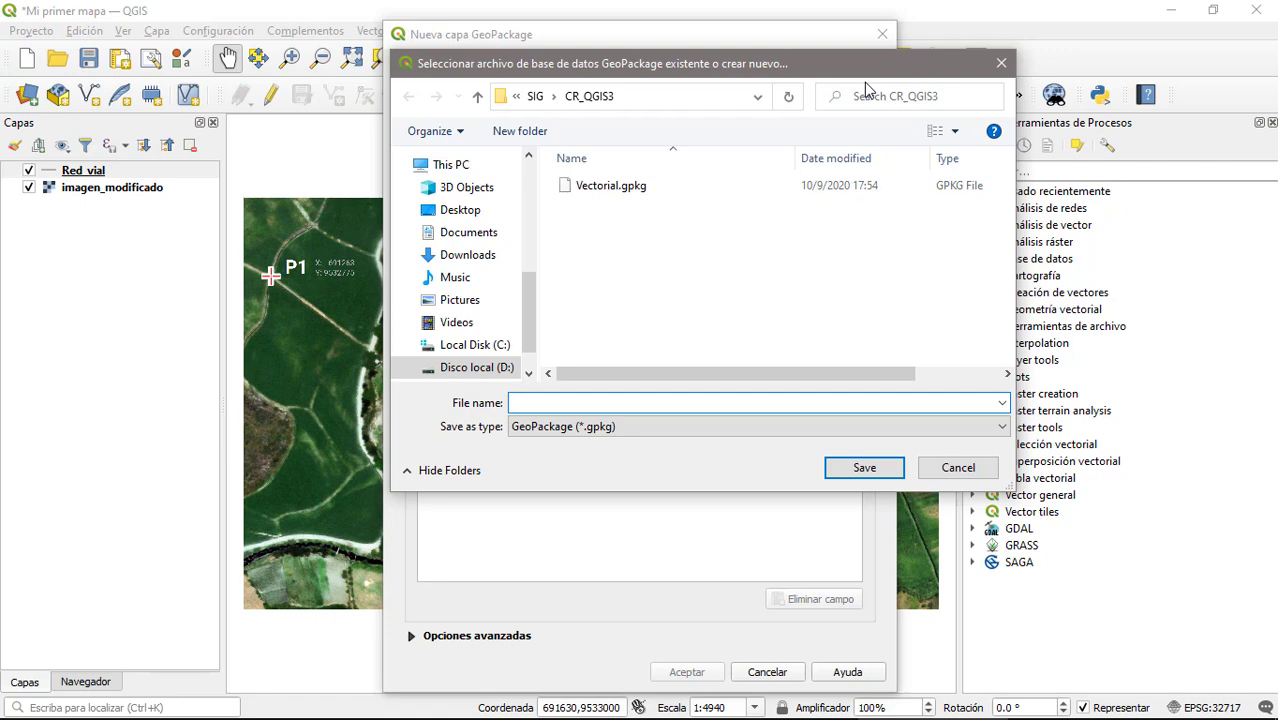
left_click(619, 193)
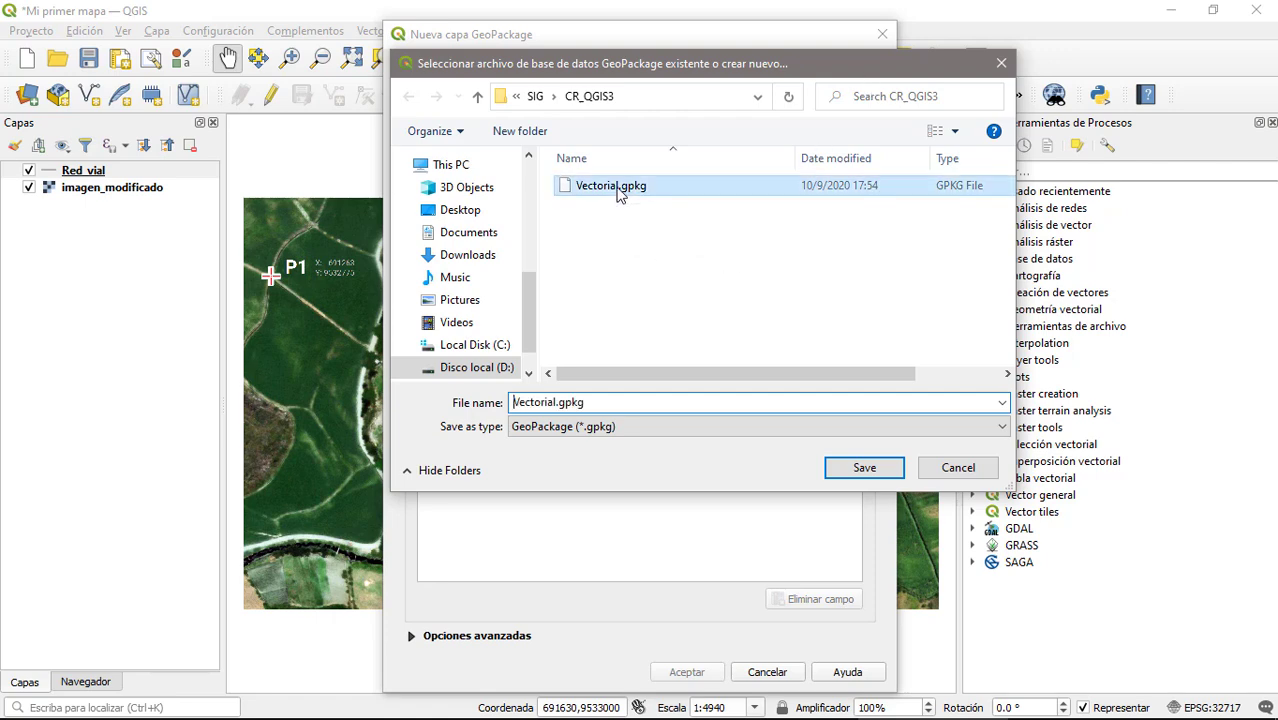
left_click(882, 467)
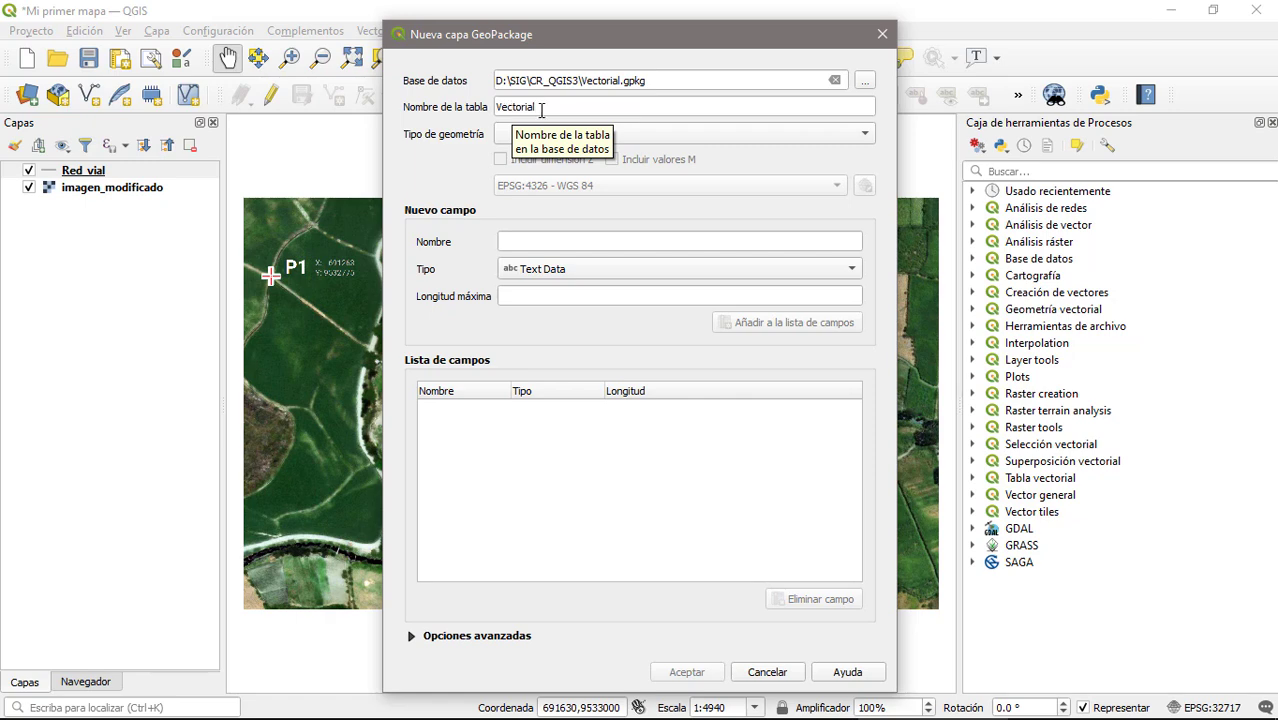
Name the new layer's table Red_hidrica and set its geometry type to Línea.
left_click_drag(549, 109, 442, 108)
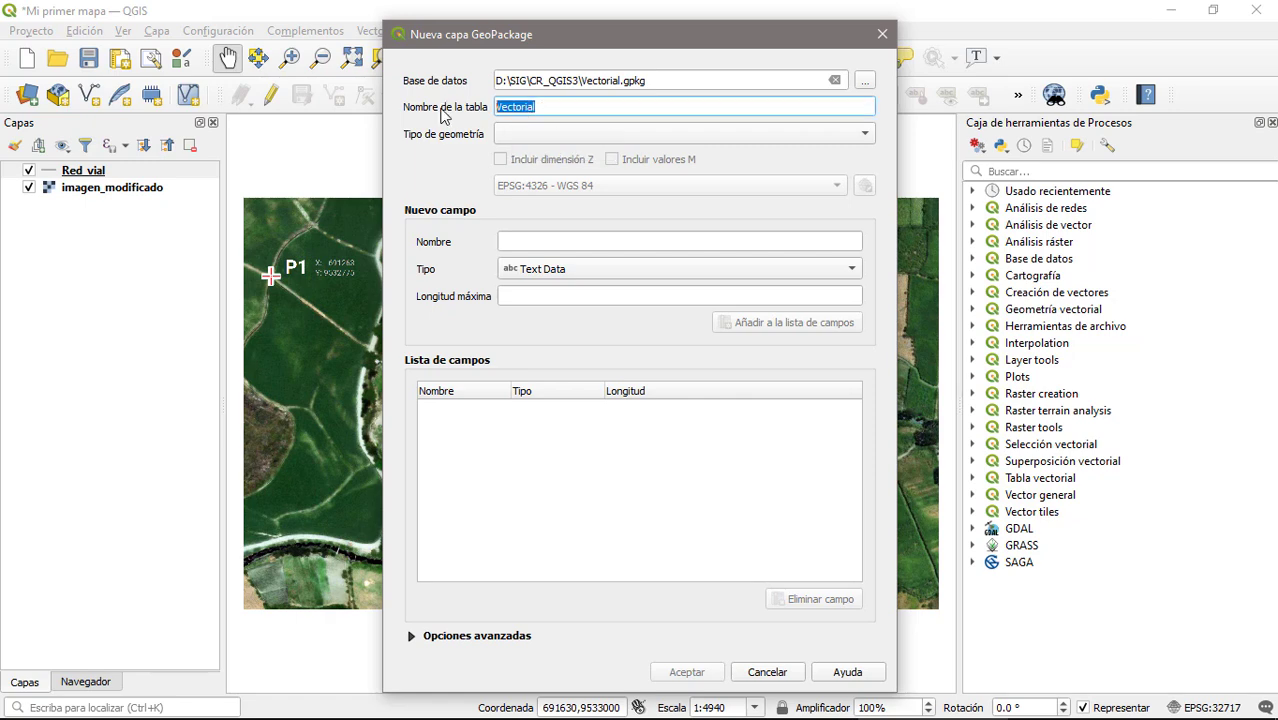
type("Red_hidrica")
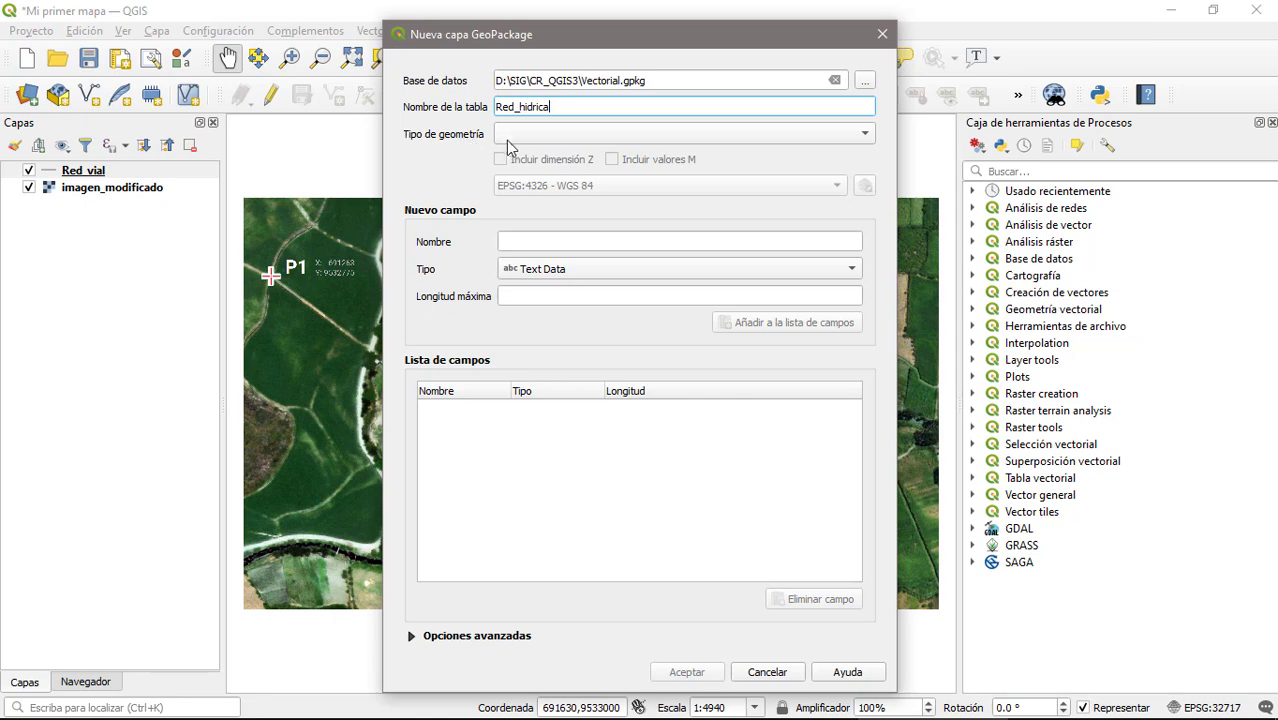
left_click(520, 135)
left_click(553, 172)
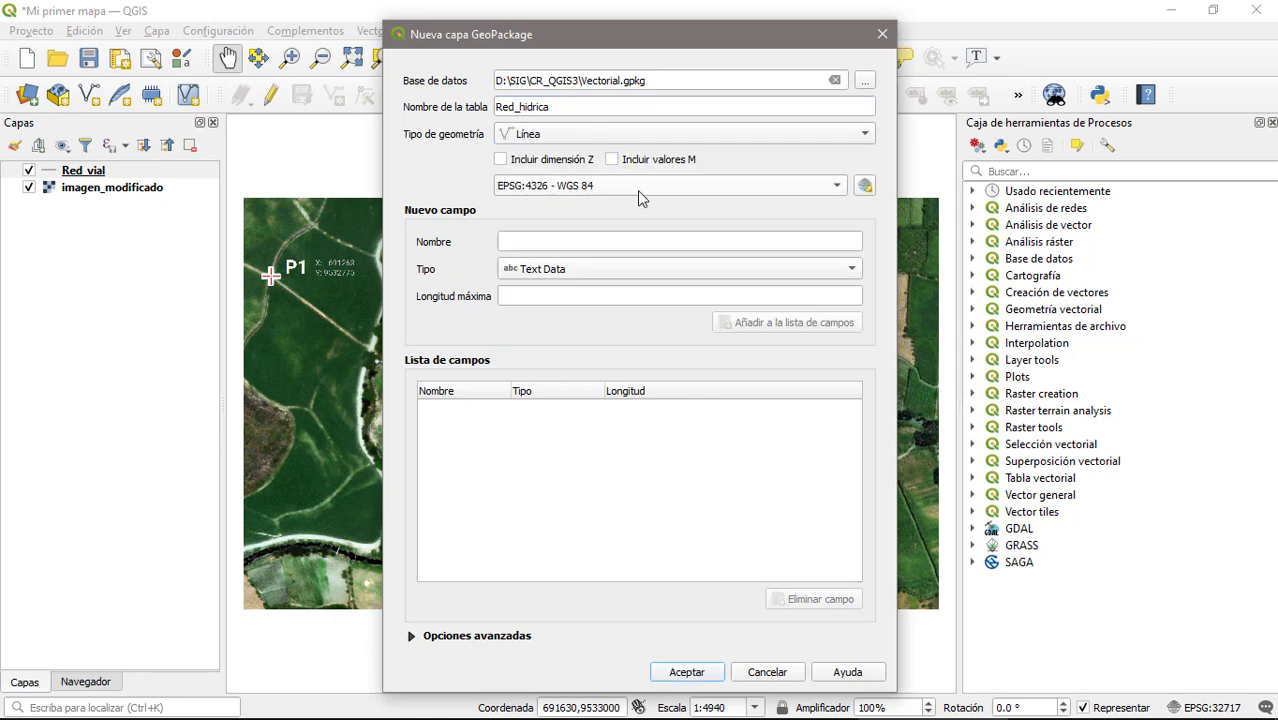
Set the Red_hidrica layer's CRS to WGS 84 / UTM zone 17S and add it to the existing database without overwriting.
left_click(865, 189)
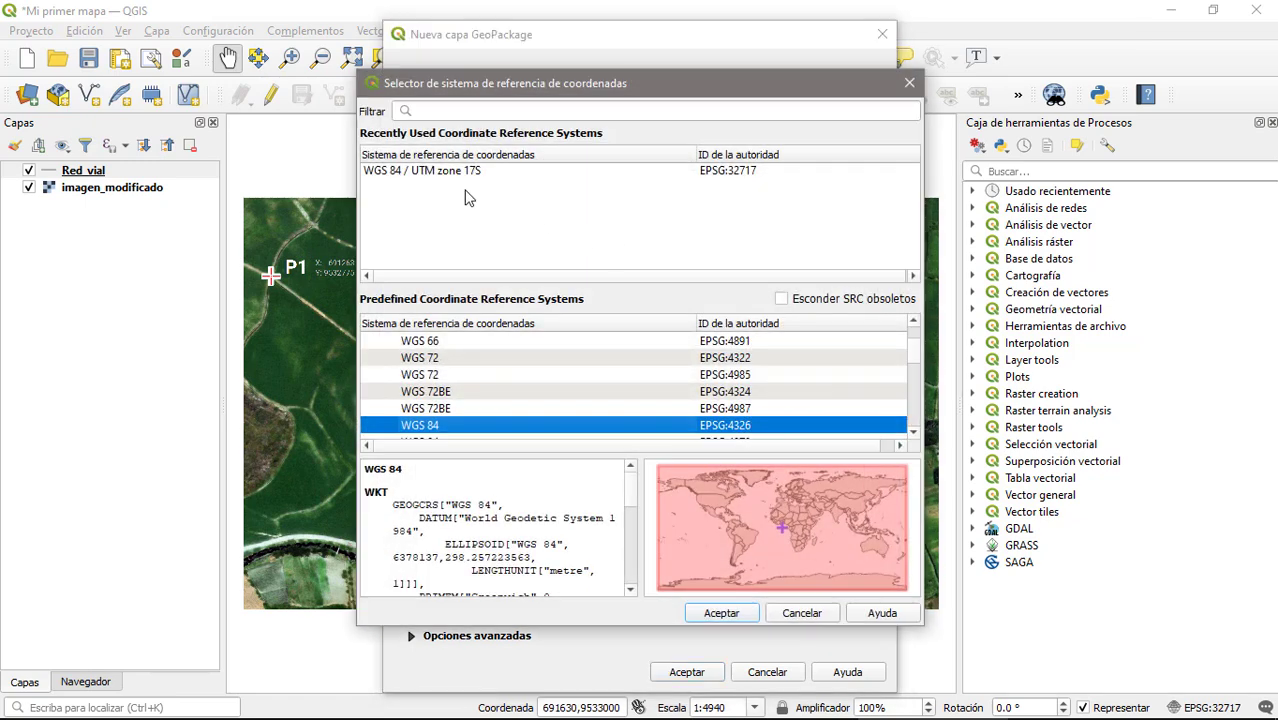
left_click(437, 172)
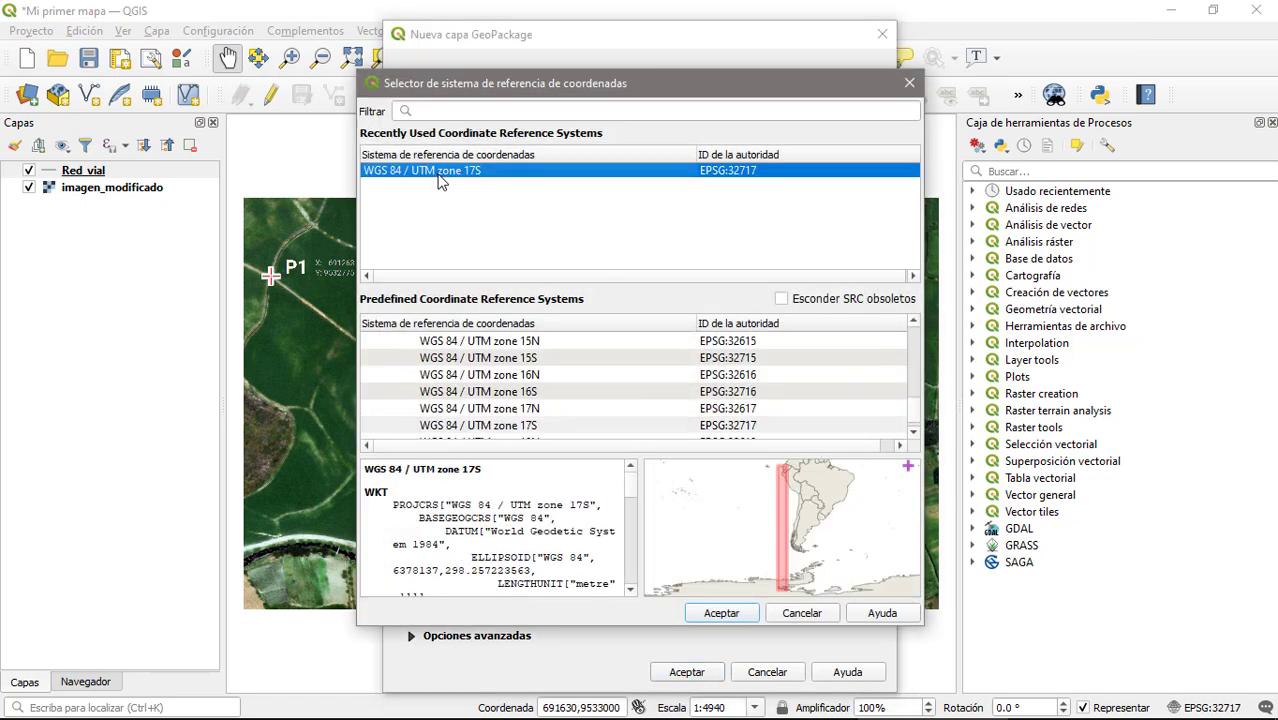
left_click(721, 612)
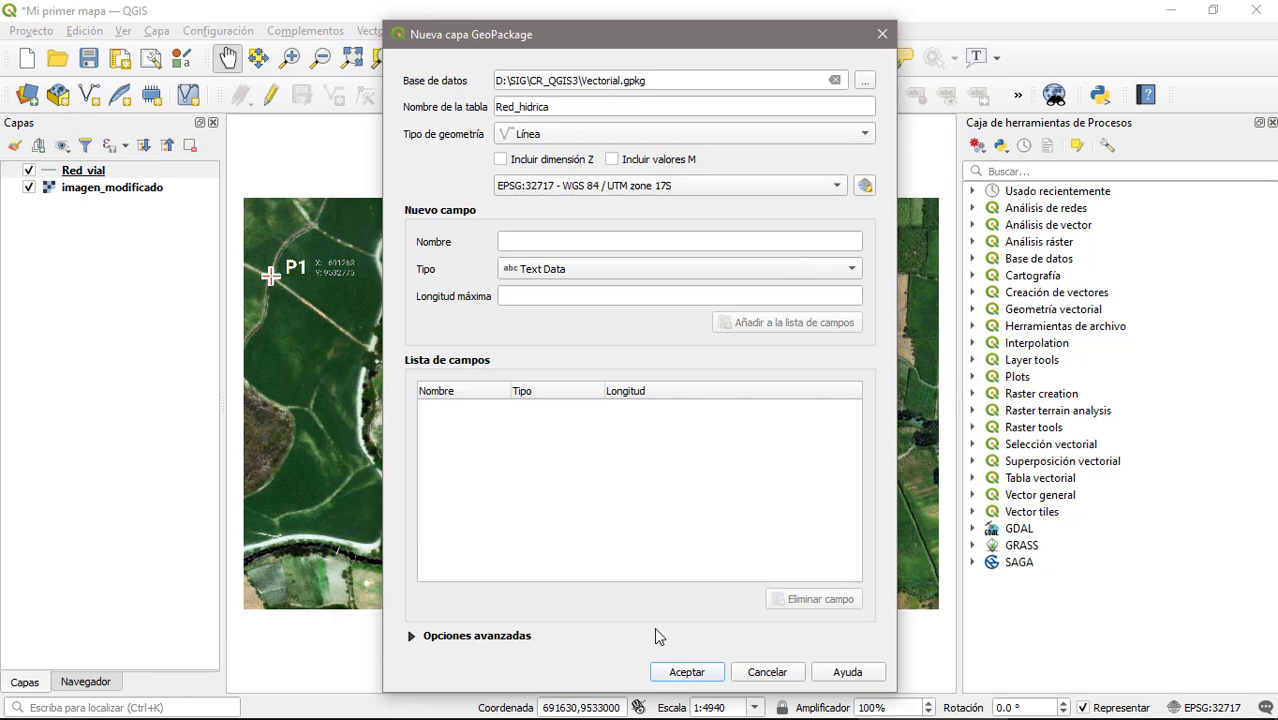
left_click(689, 671)
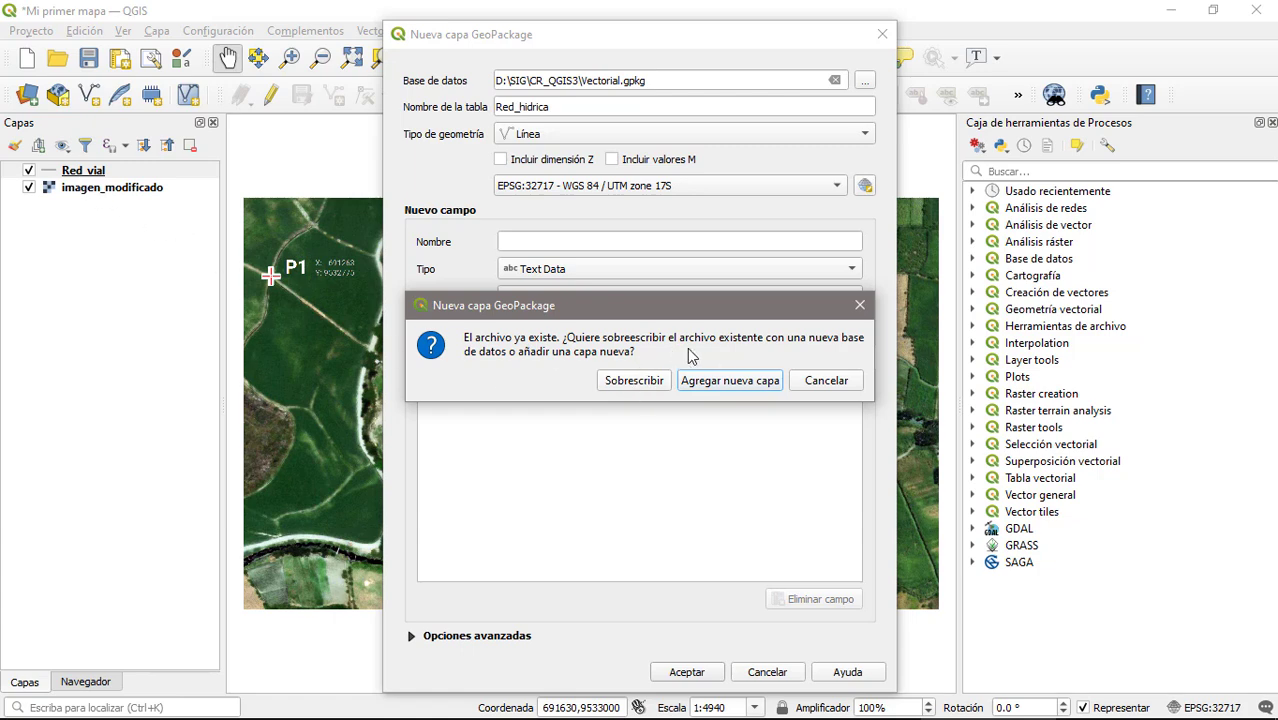
left_click(730, 388)
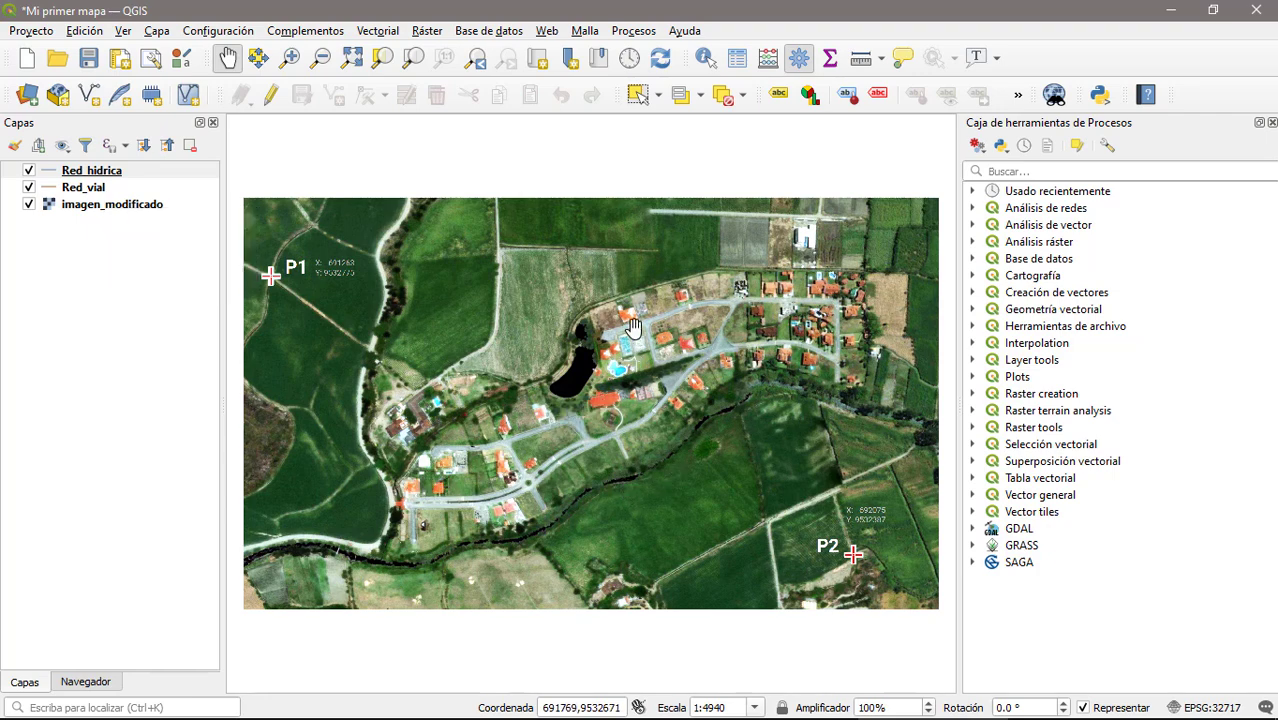
Start a third GeoPackage layer stored in the existing Vectorial.gpkg database.
left_click(157, 31)
mouse_move(210, 75)
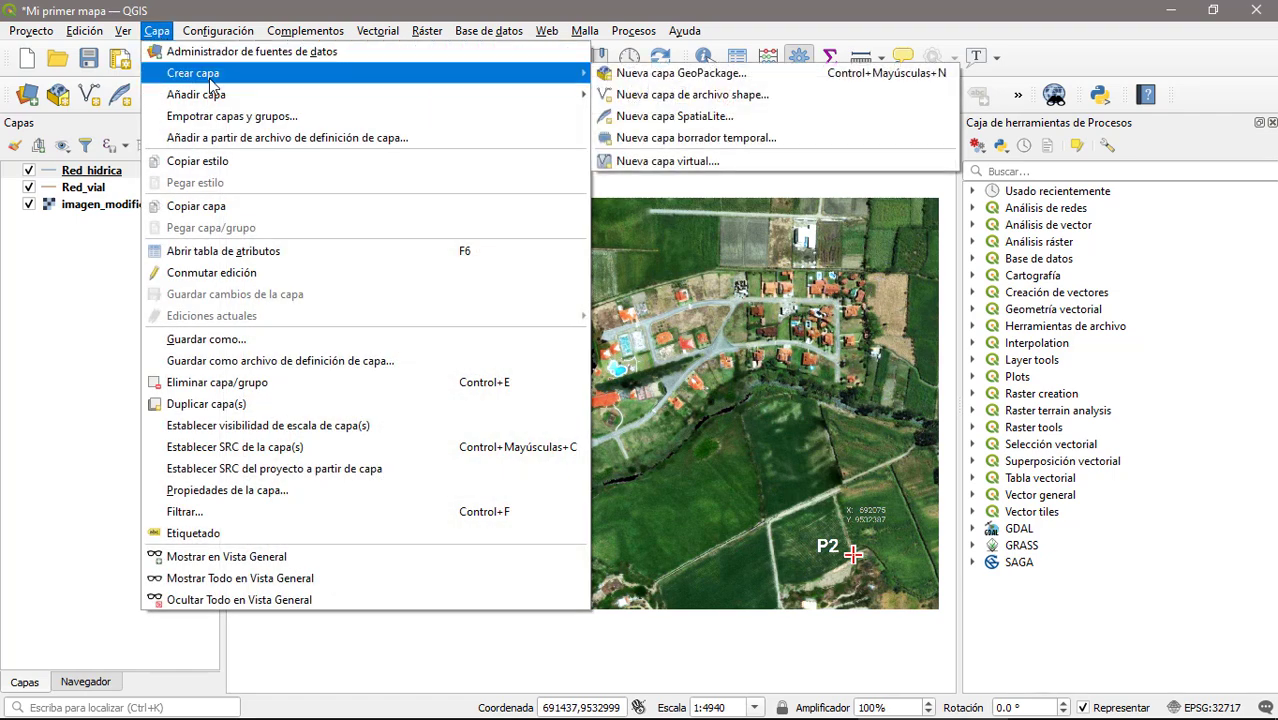
left_click(651, 74)
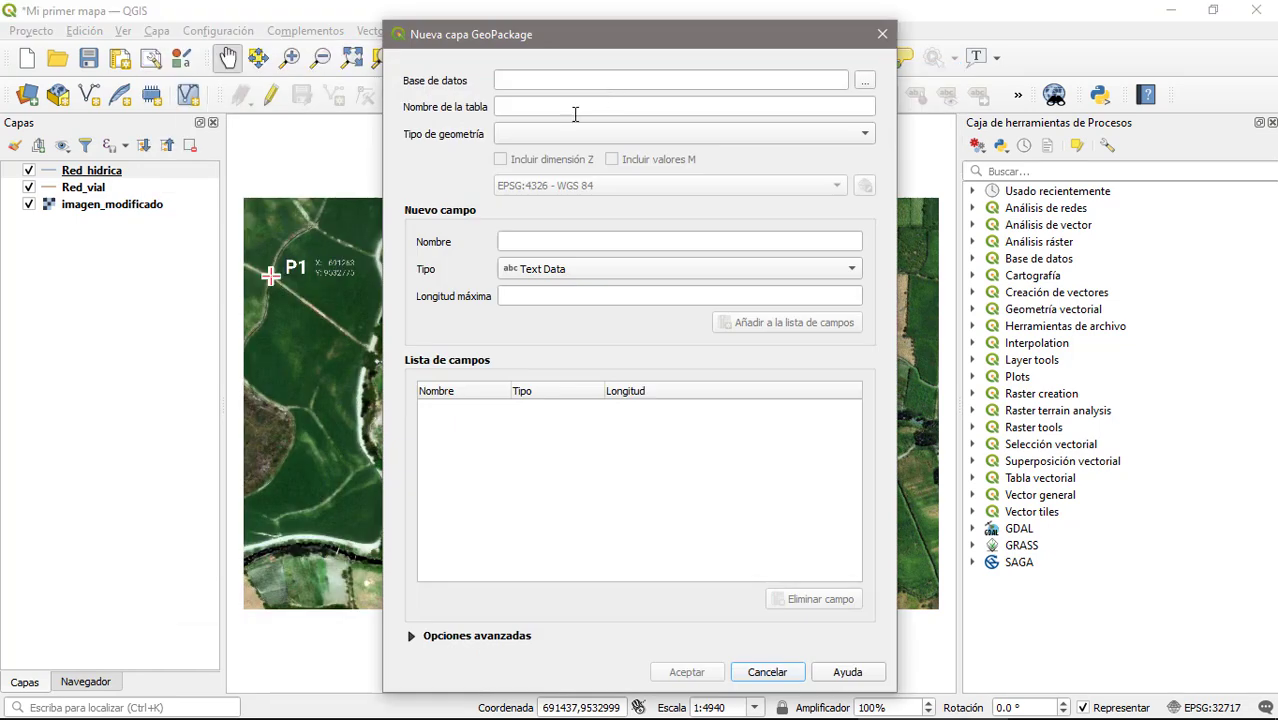
left_click(866, 82)
left_click(640, 194)
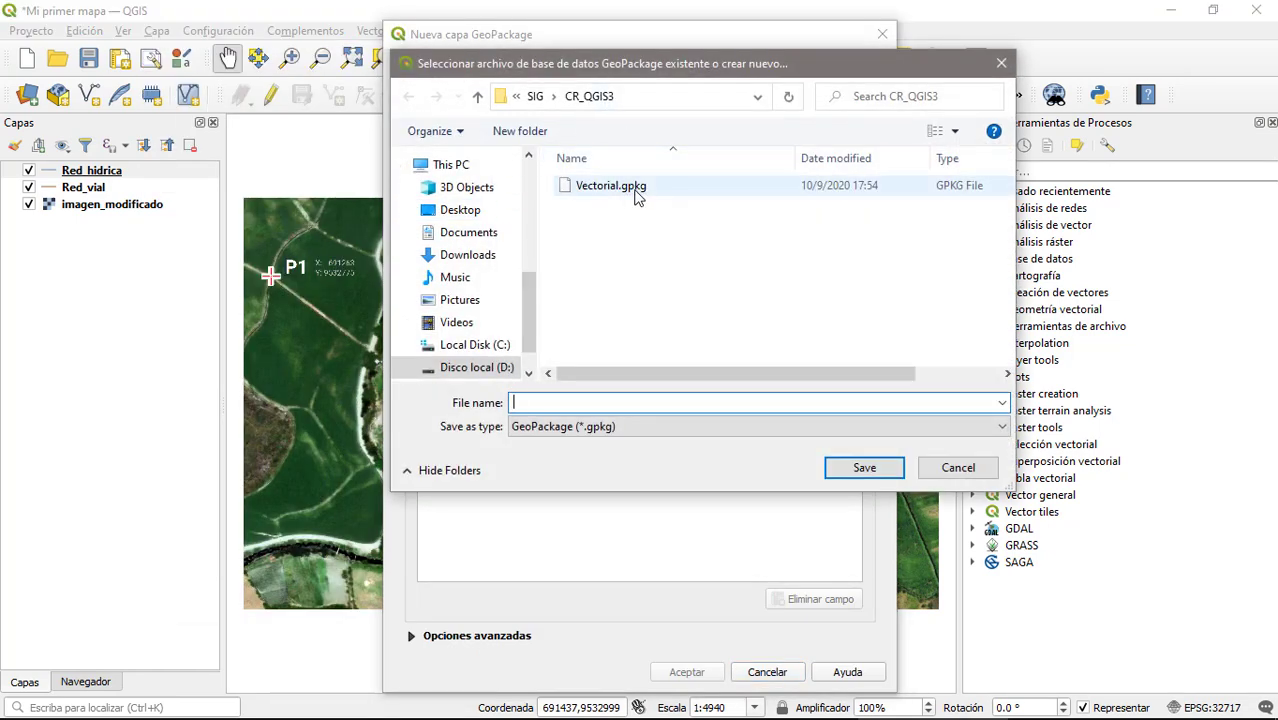
left_click(864, 470)
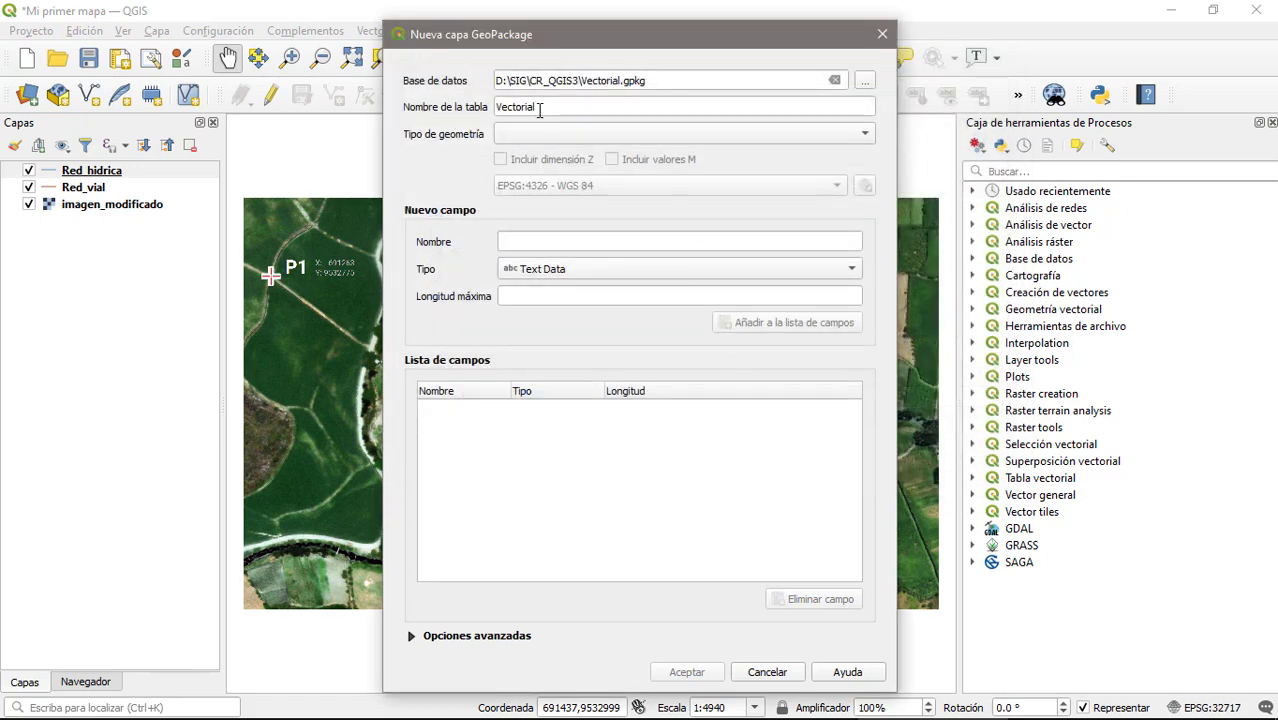
Name the new layer's table Edificaciones and set its geometry type to Punto.
left_click_drag(558, 110, 427, 110)
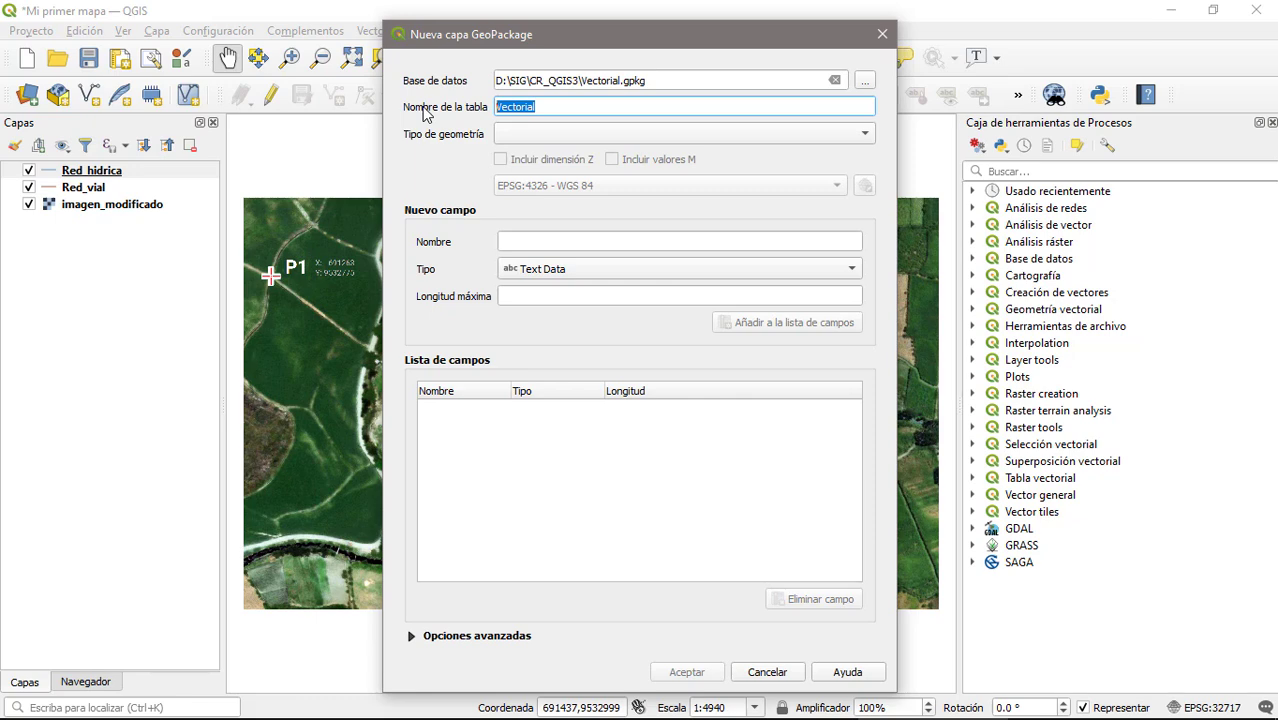
type("Edificaciones")
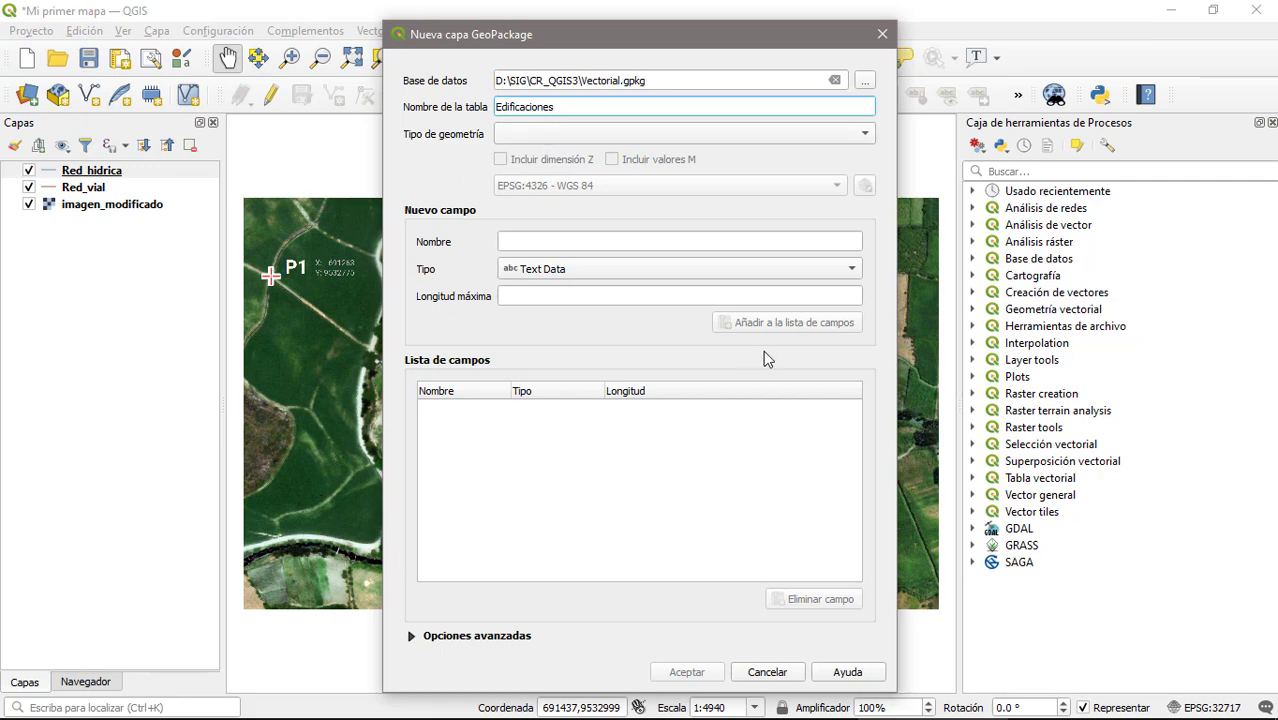
left_click(578, 140)
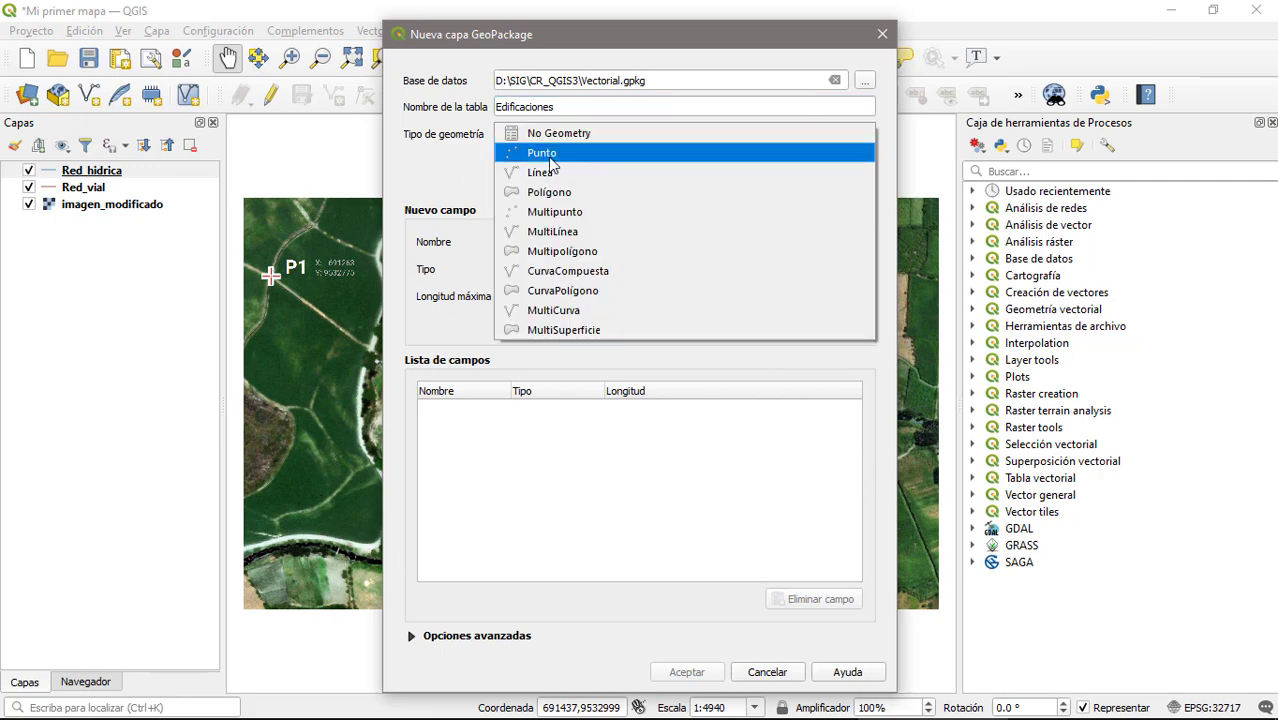
left_click(549, 158)
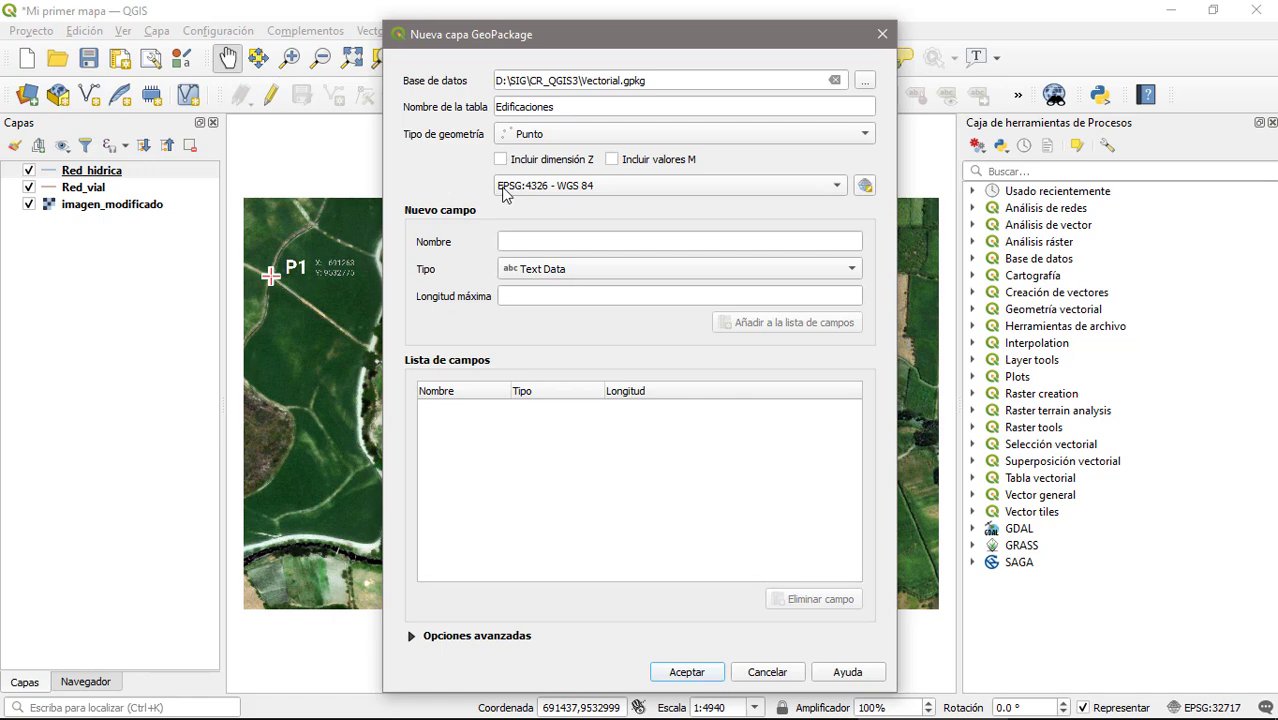
Set the Edificaciones layer's CRS to WGS 84 / UTM zone 17S and add it as a new layer to the existing database.
left_click(866, 187)
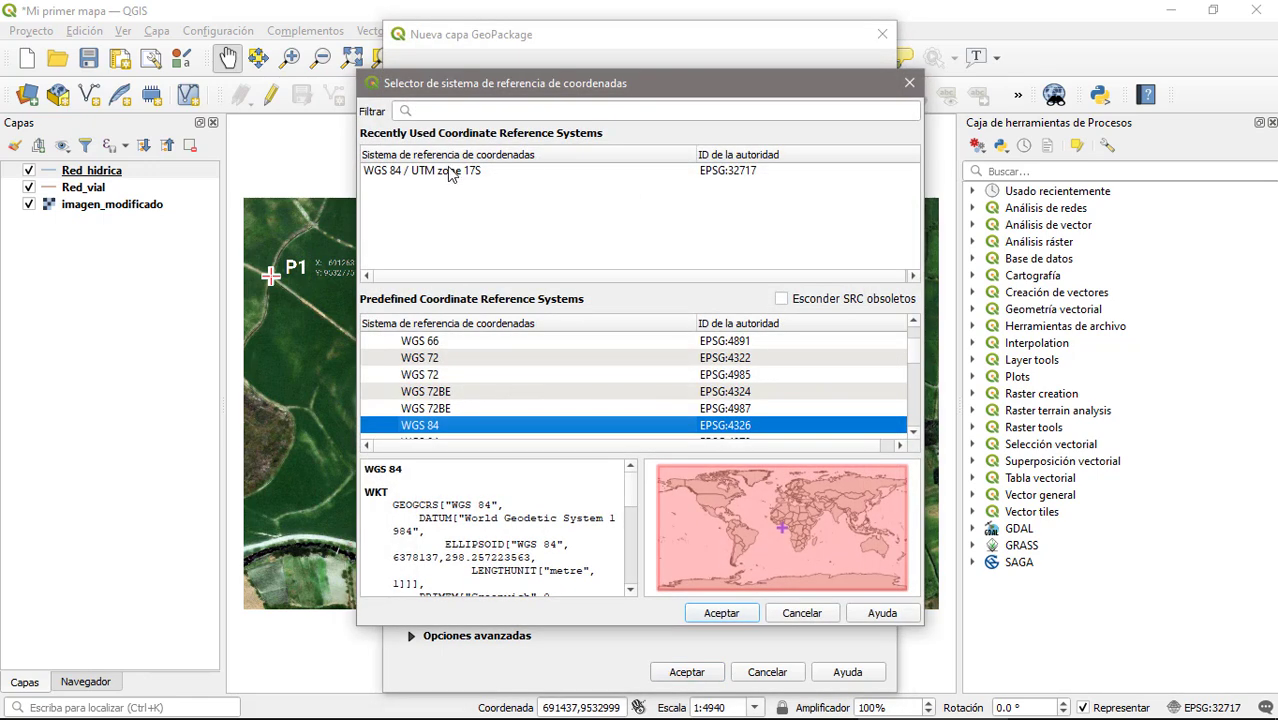
left_click(450, 172)
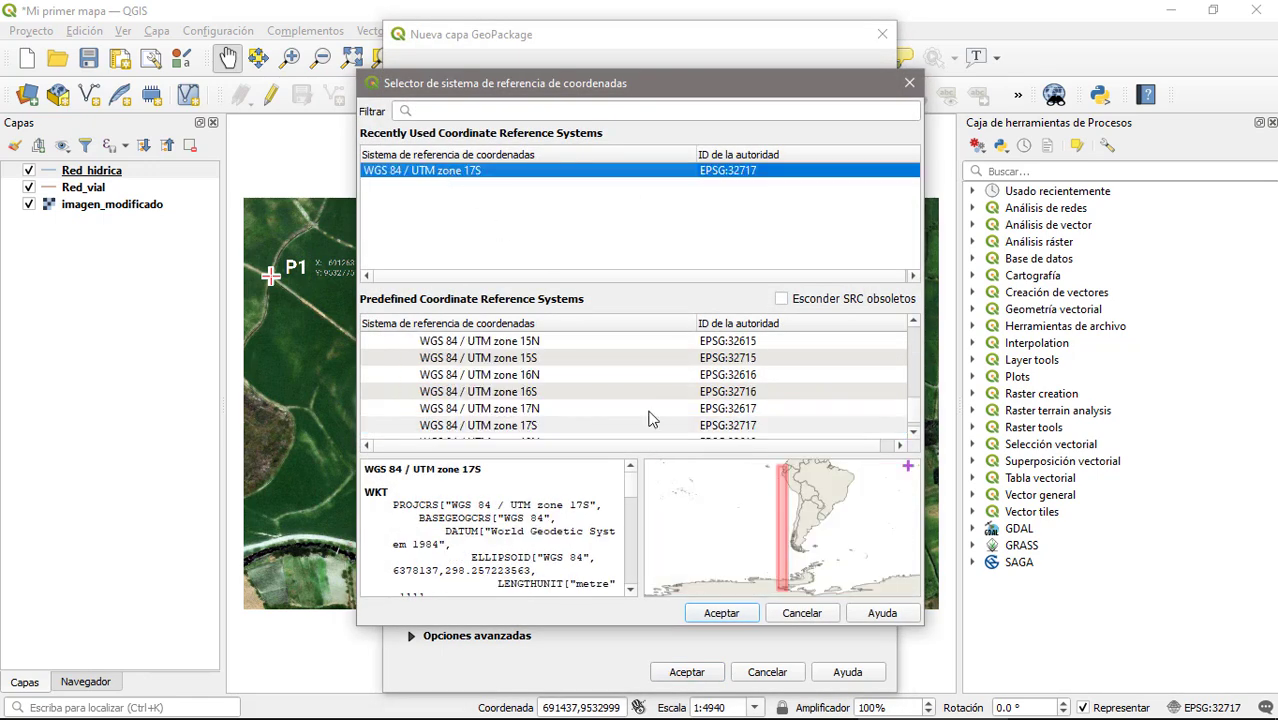
left_click(722, 613)
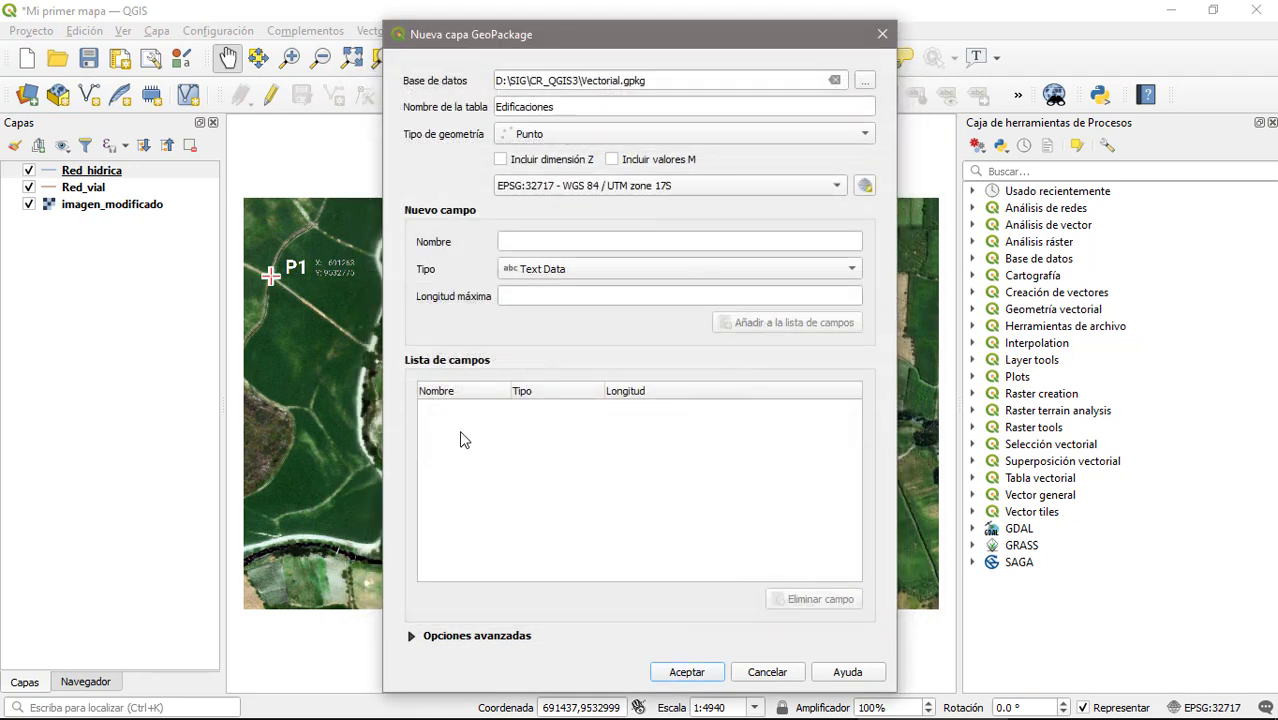
left_click(684, 673)
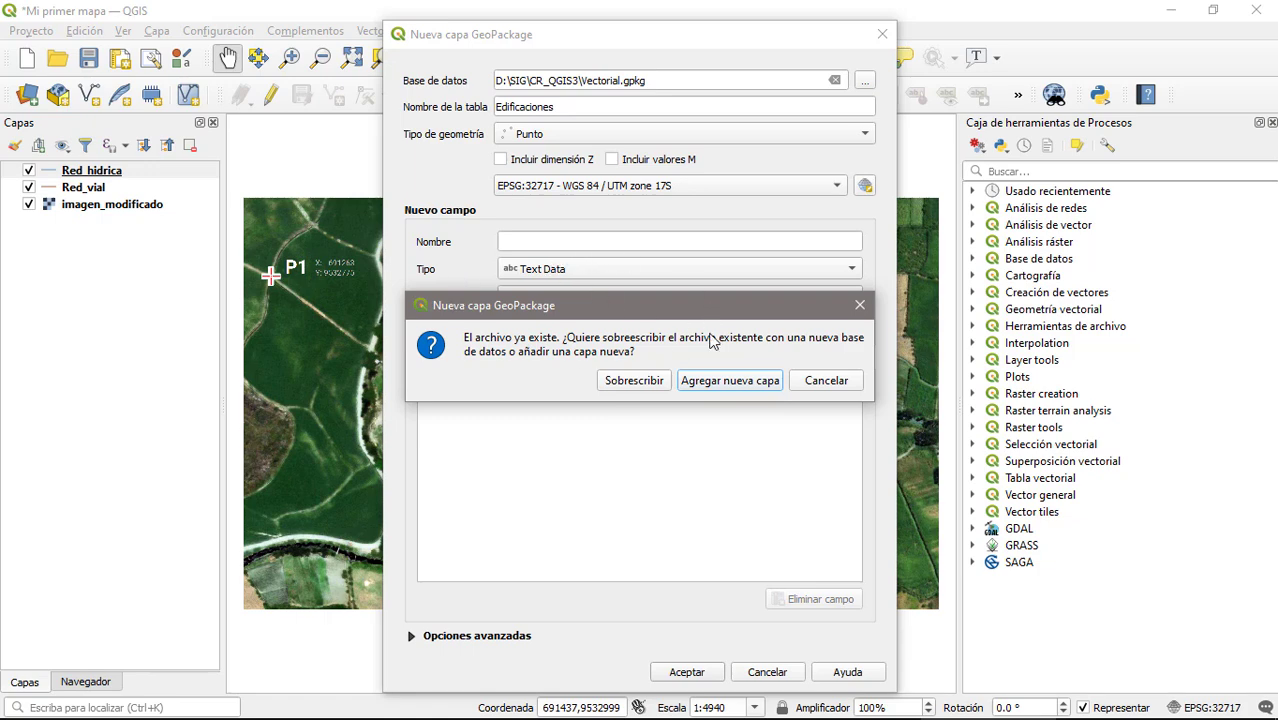
left_click(727, 387)
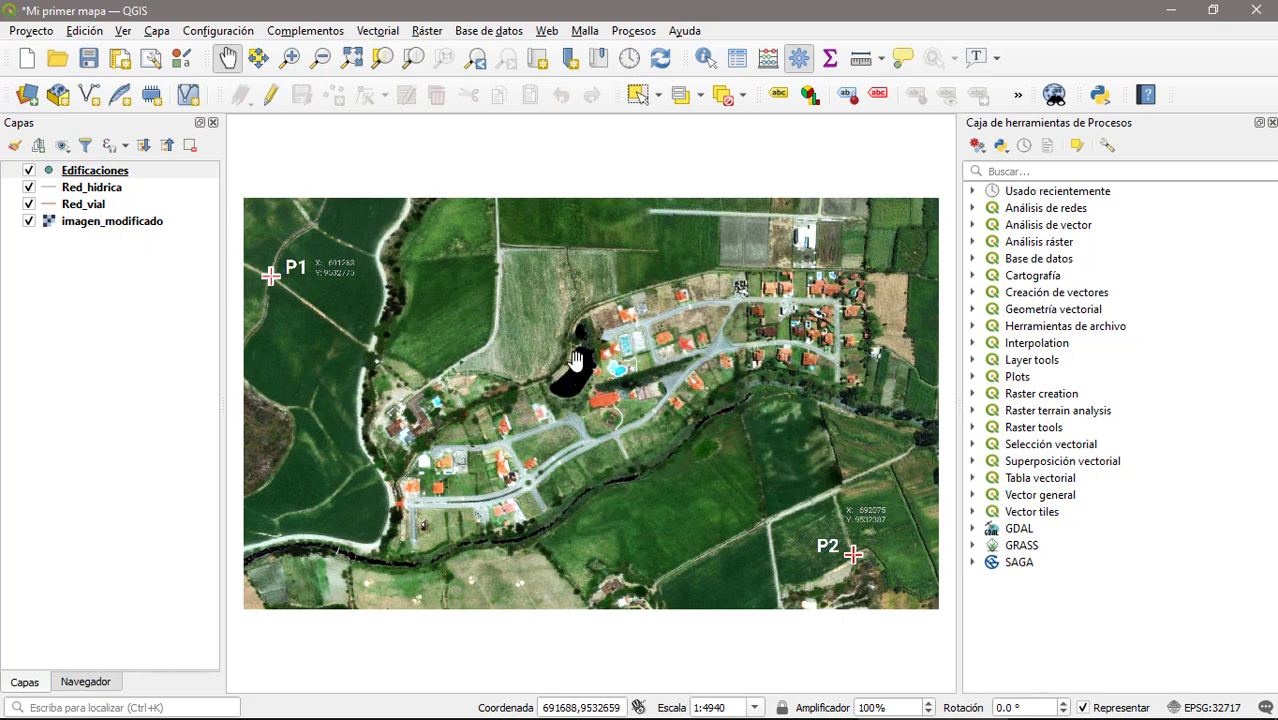
Start a new shapefile layer and set its file name to Lagunas in the CR_QGIS3 folder.
left_click(152, 32)
mouse_move(300, 73)
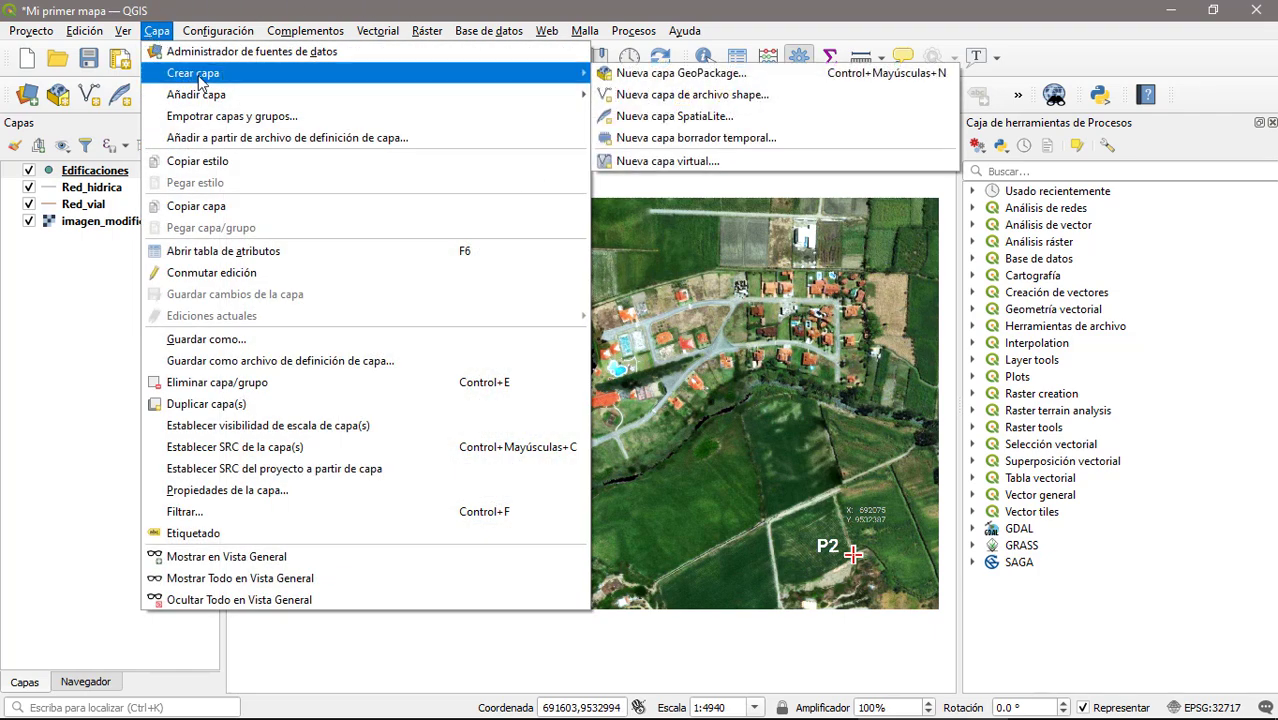
left_click(716, 96)
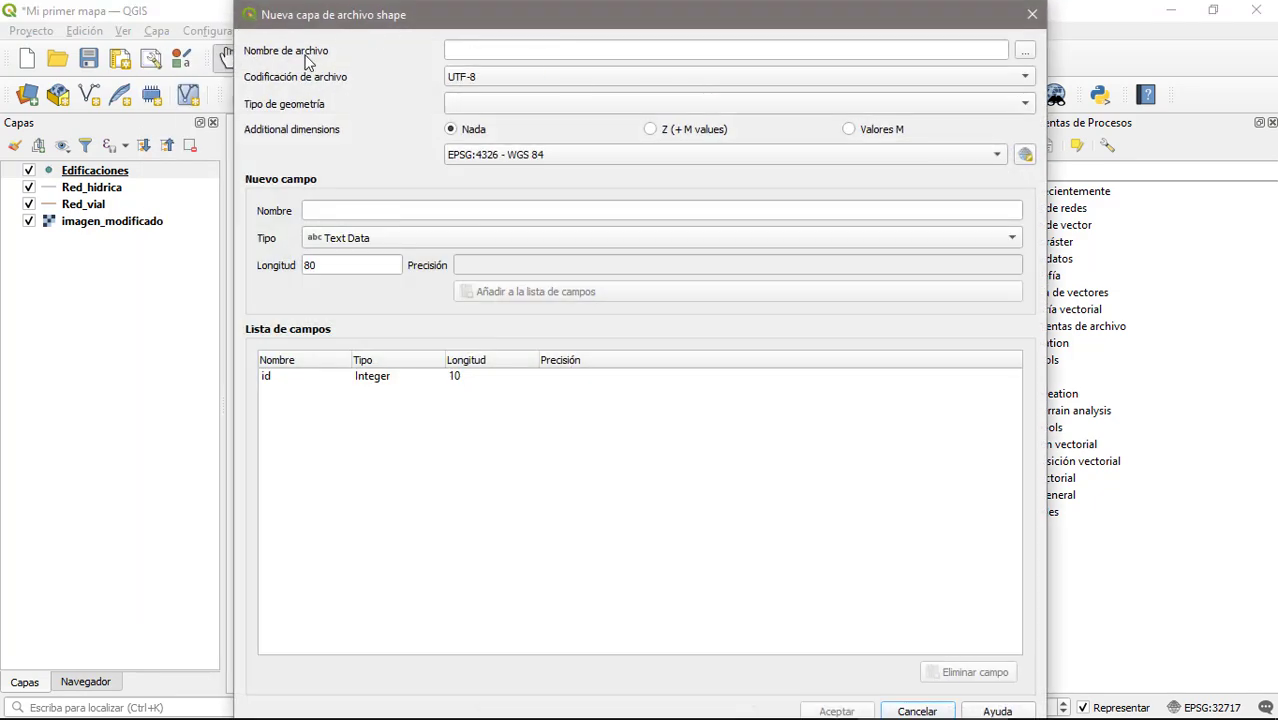
left_click(1025, 50)
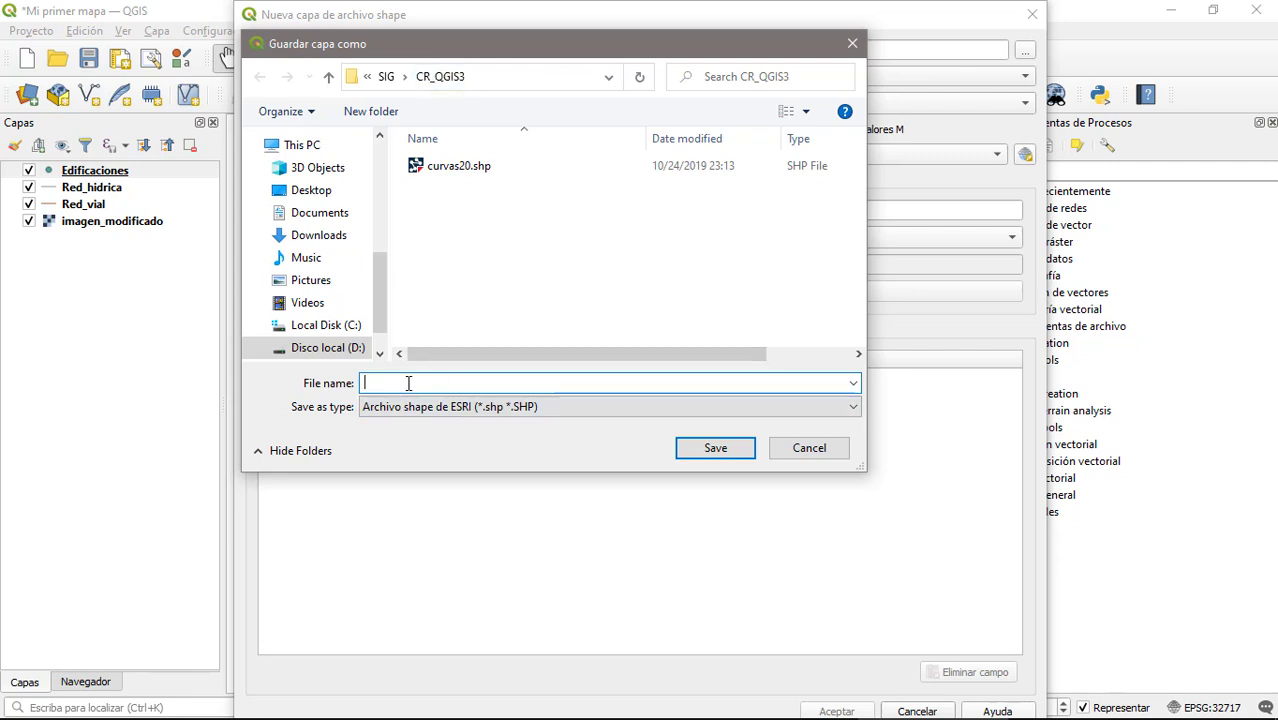
type("Lagunas")
left_click(714, 450)
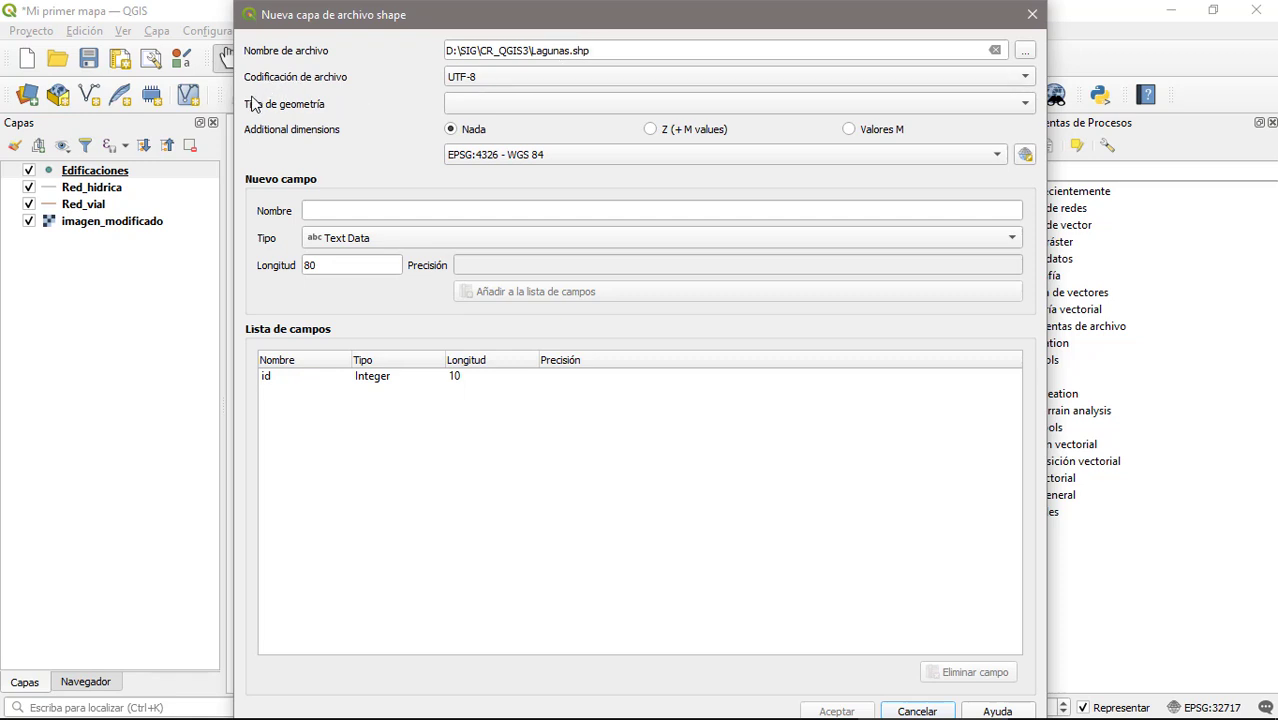
Set the Lagunas geometry type to Polígono and its CRS to WGS 84 / UTM zone 17S, and create the layer.
left_click(856, 108)
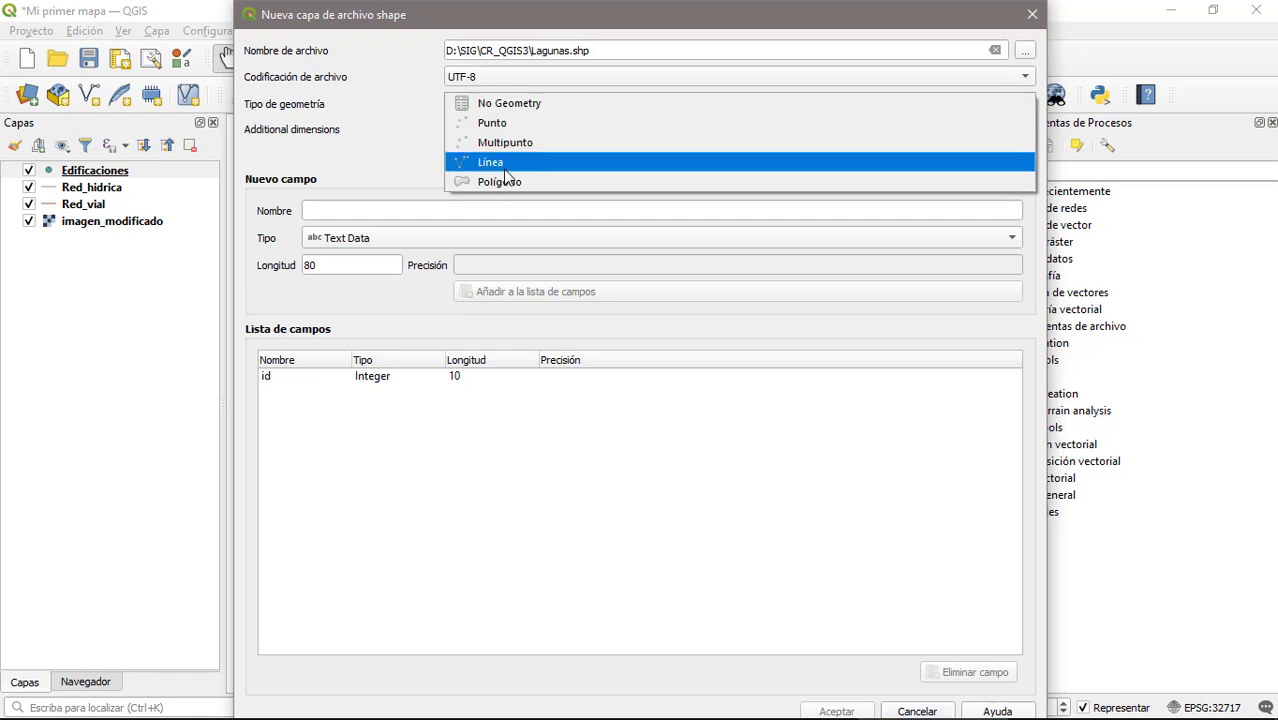
left_click(491, 178)
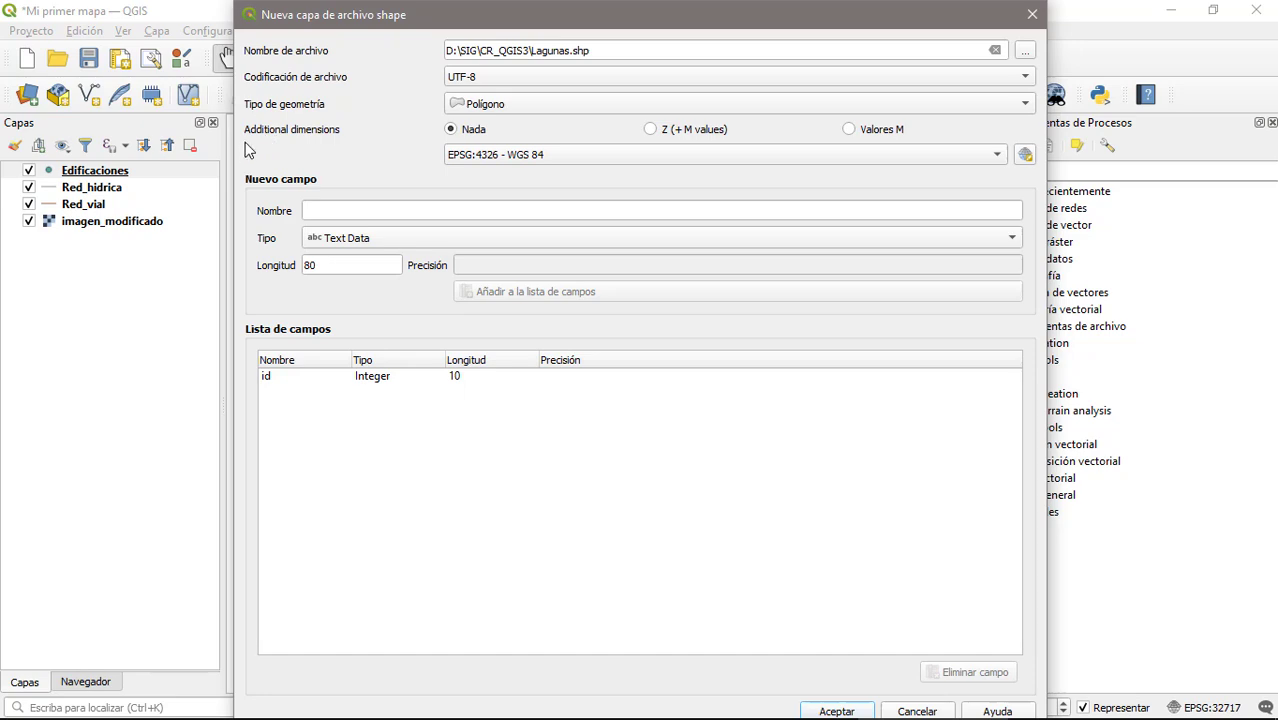
left_click(1025, 155)
left_click(461, 172)
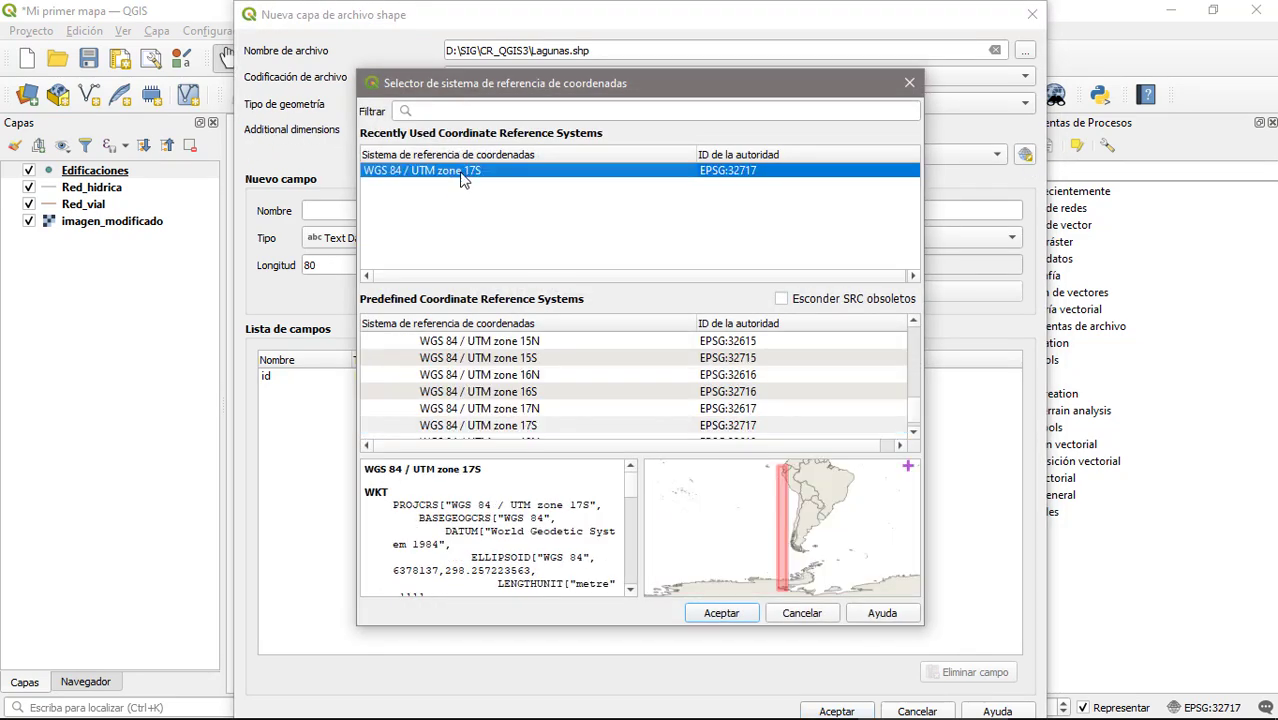
left_click(729, 617)
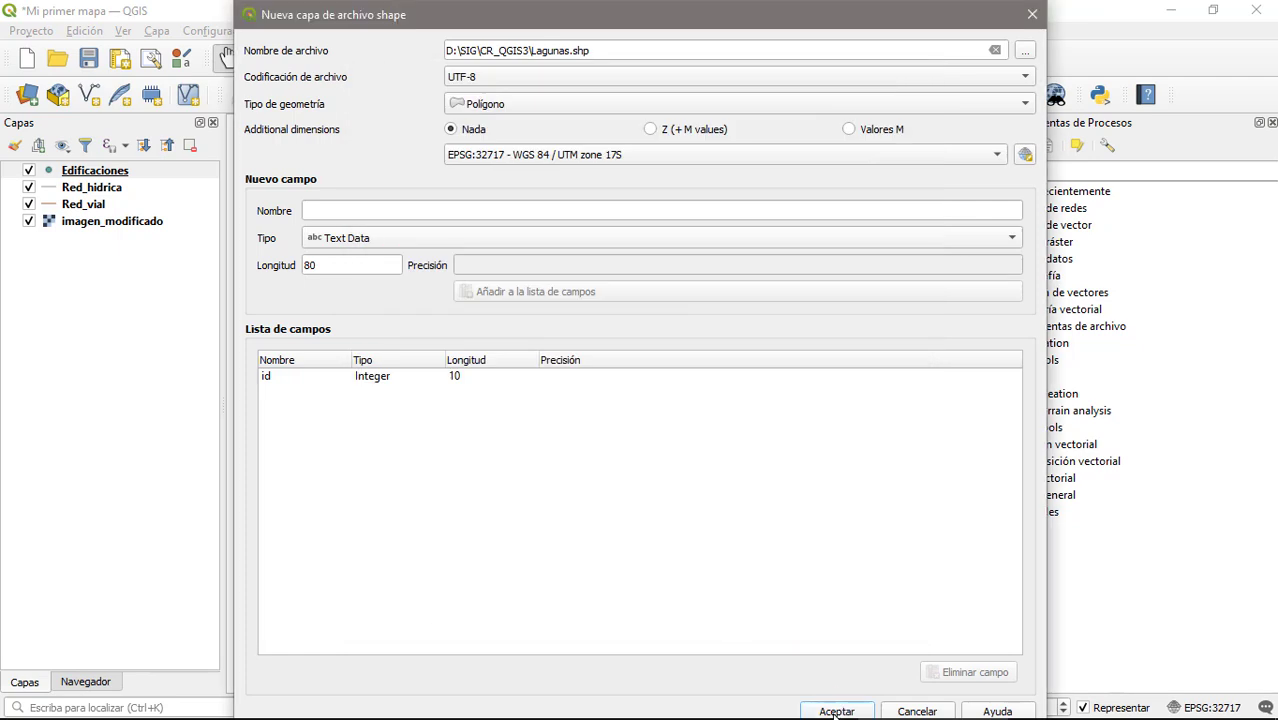
left_click(835, 712)
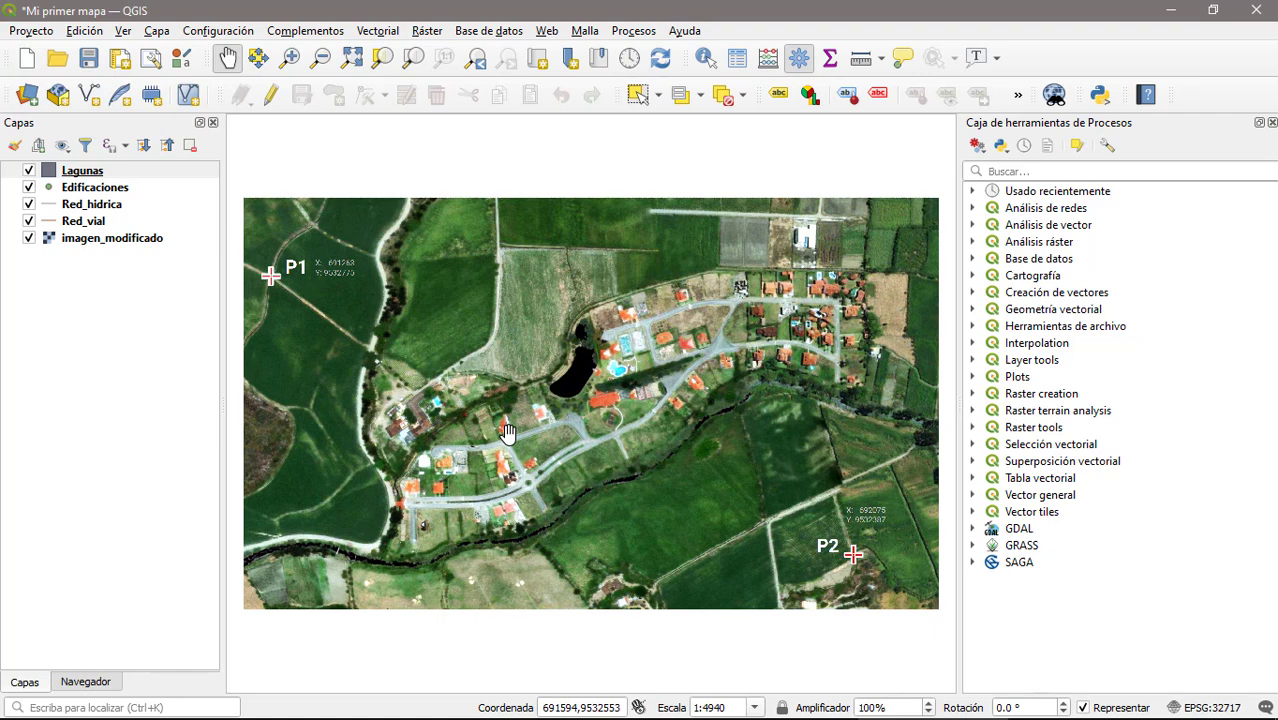
Hide the imagen_modificado raster and examine Lagunas.shp and the contents of Vectorial.gpkg in the CR_QGIS3 folder.
left_click(29, 238)
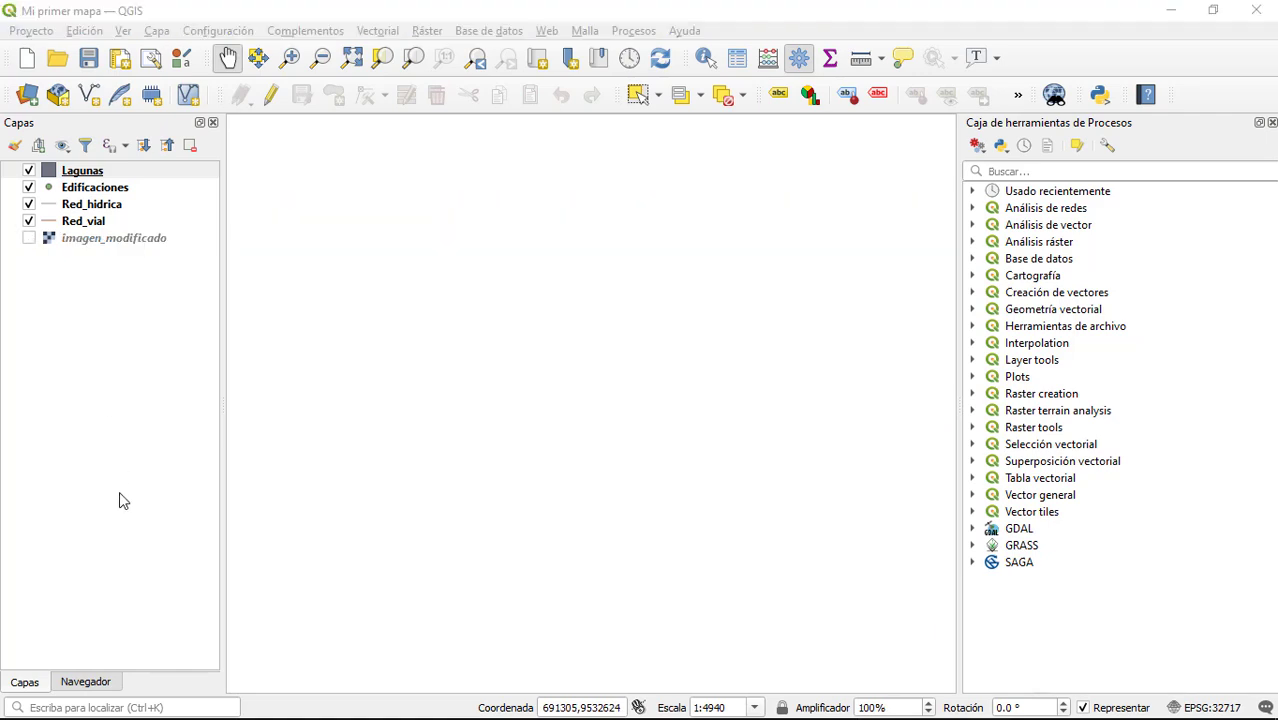
left_click(100, 681)
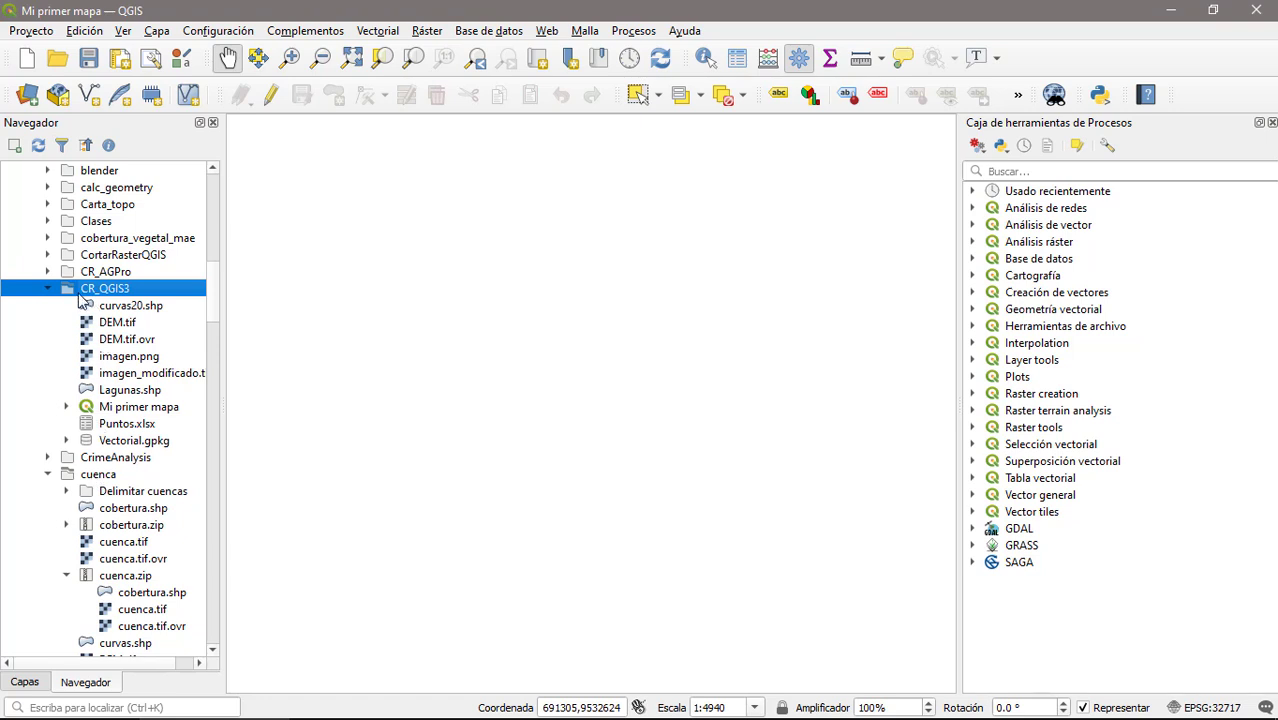
left_click(110, 390)
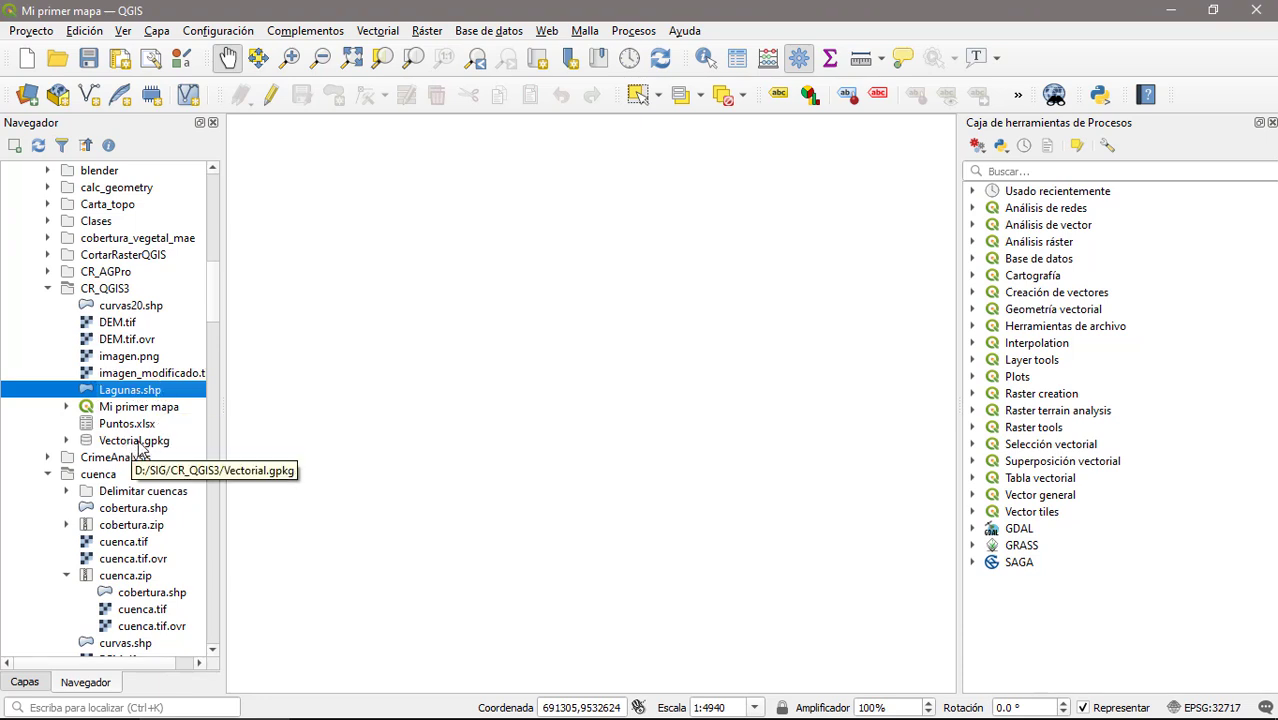
left_click(67, 441)
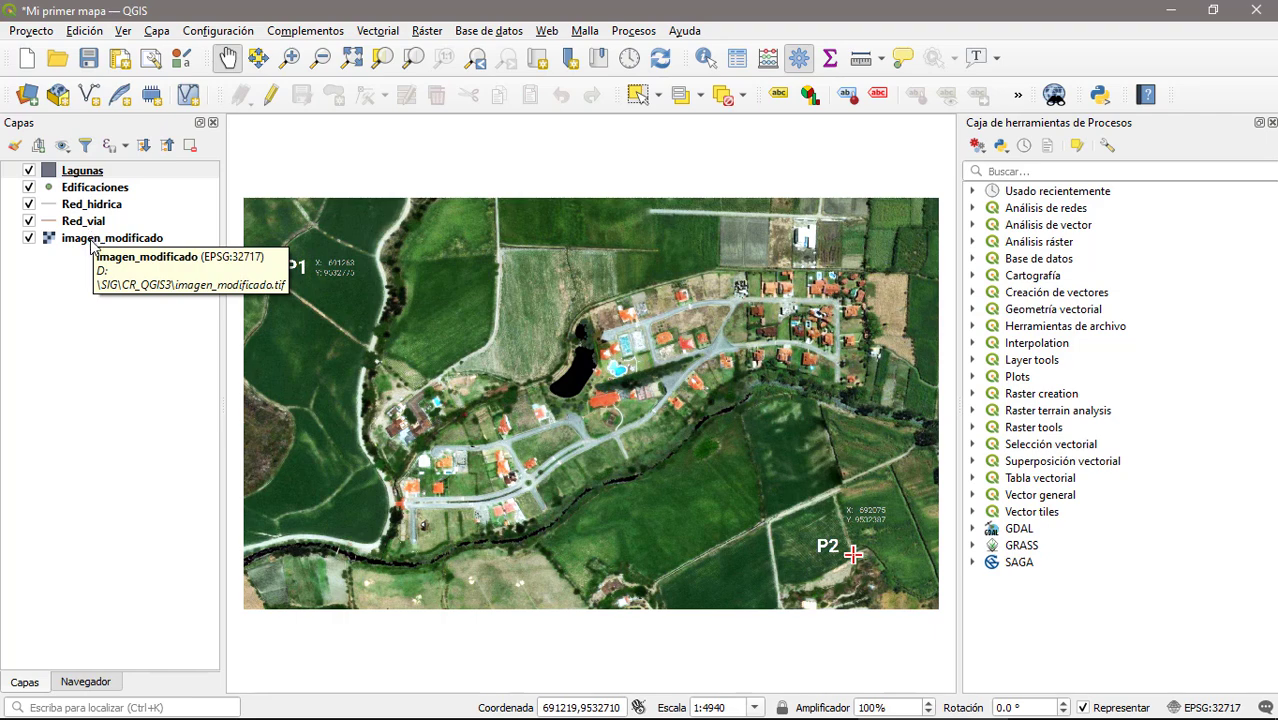
Enable editing on the Edificaciones layer and digitize a point with an autogenerated fid on an orange-roofed house north of the upper road.
left_click(101, 190)
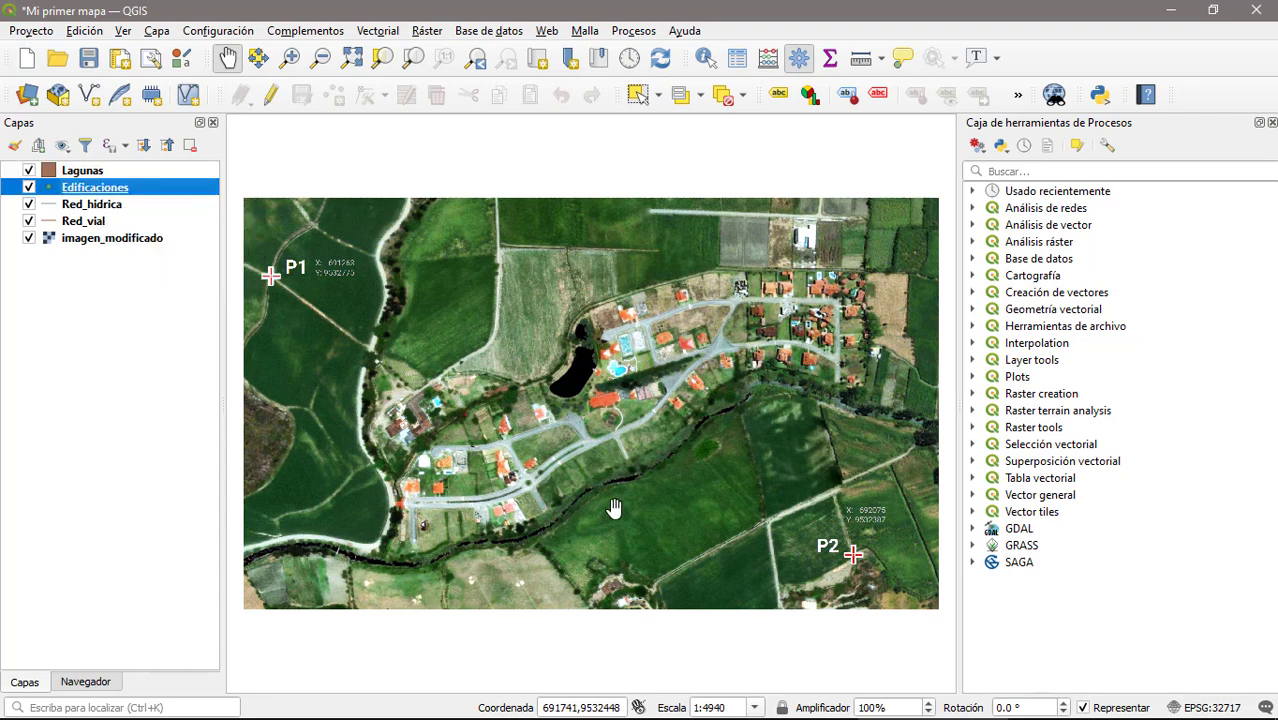
right_click(123, 194)
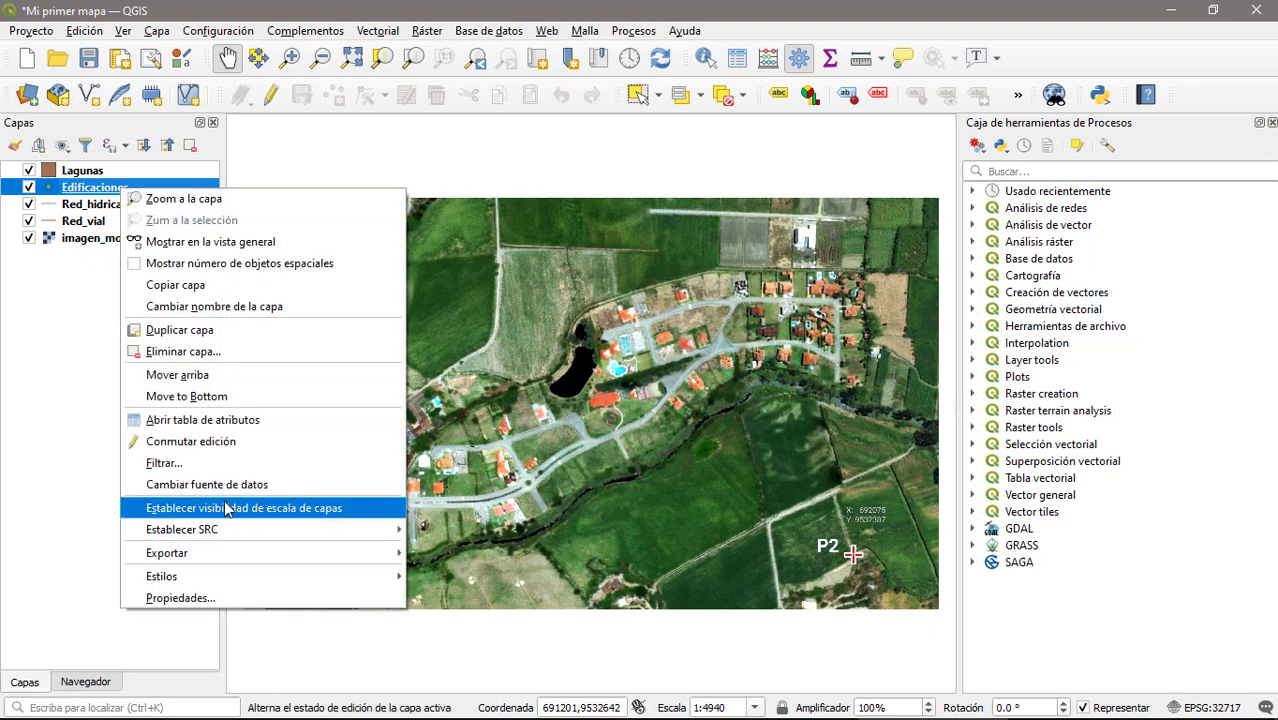
left_click(177, 447)
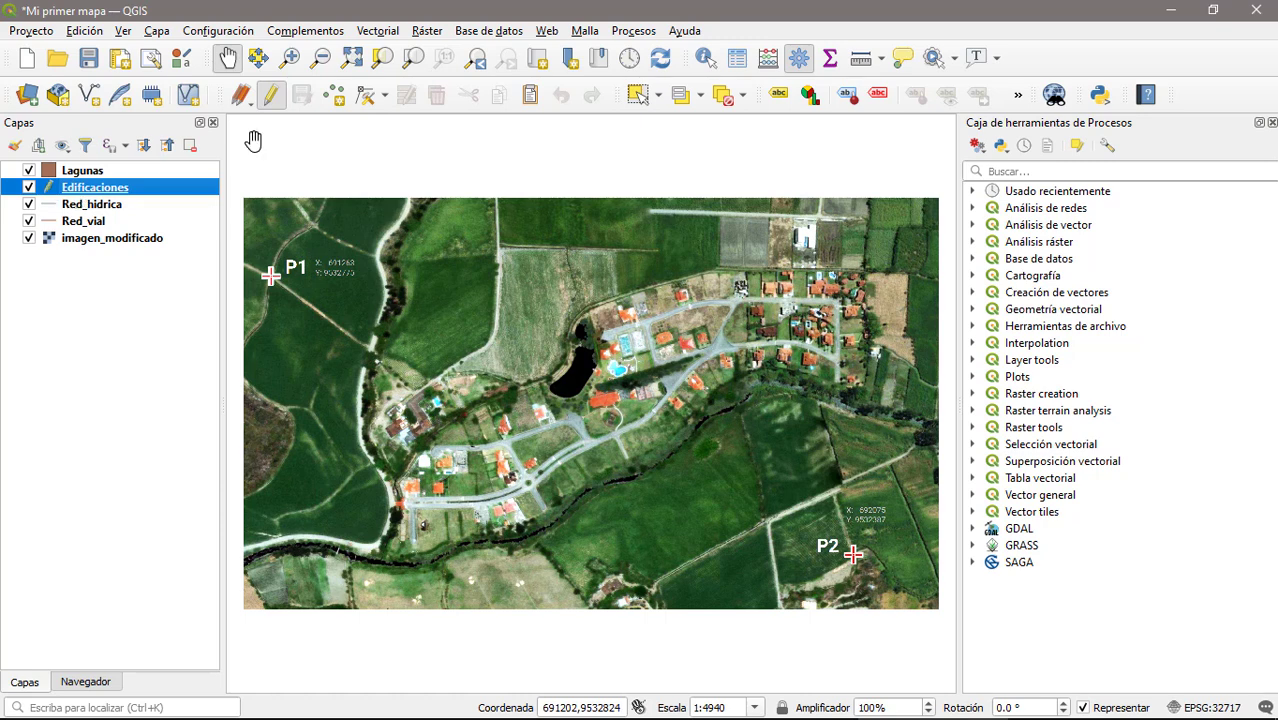
left_click(336, 97)
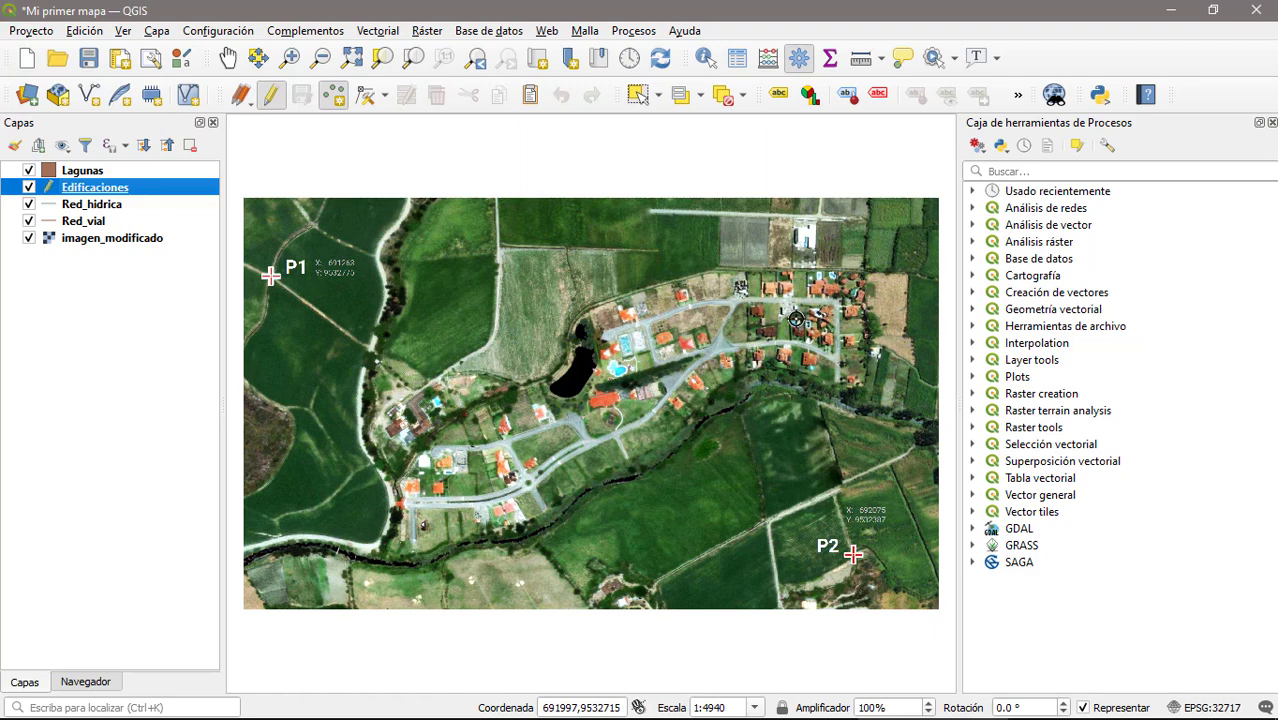
scroll(793, 308, "up", 2)
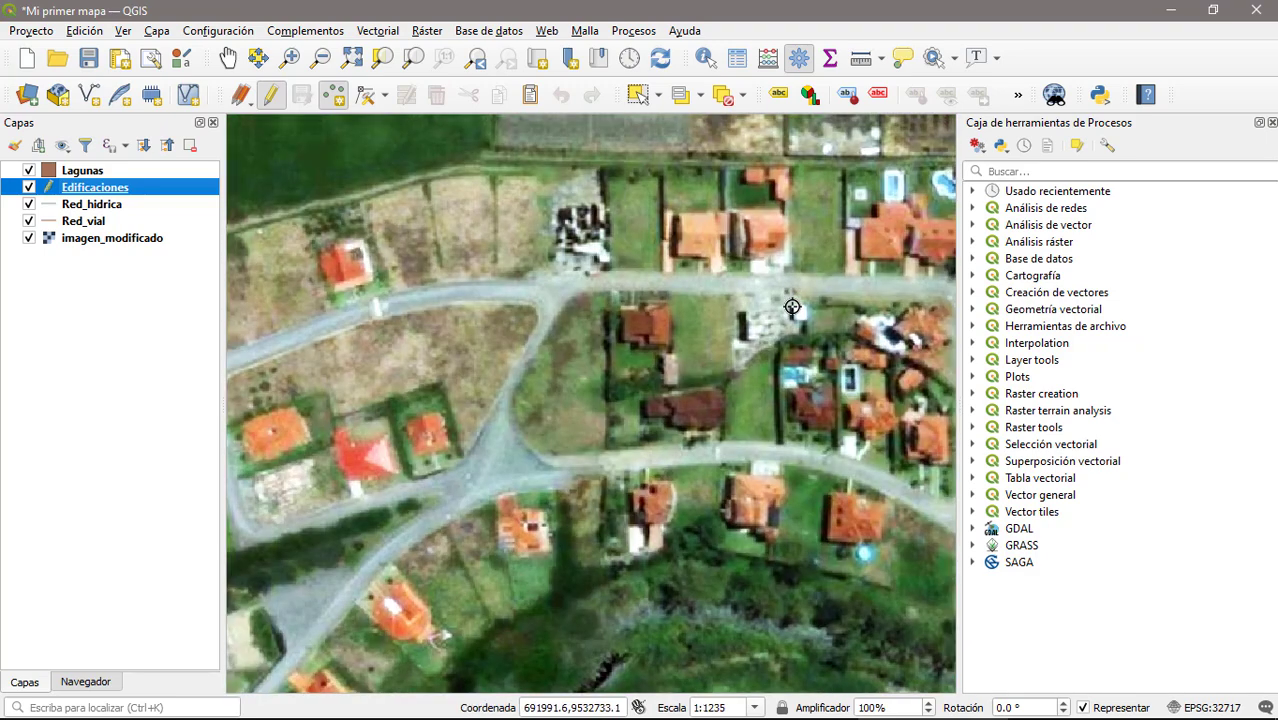
scroll(793, 308, "up", 1)
scroll(793, 308, "down", 1)
left_click(697, 231)
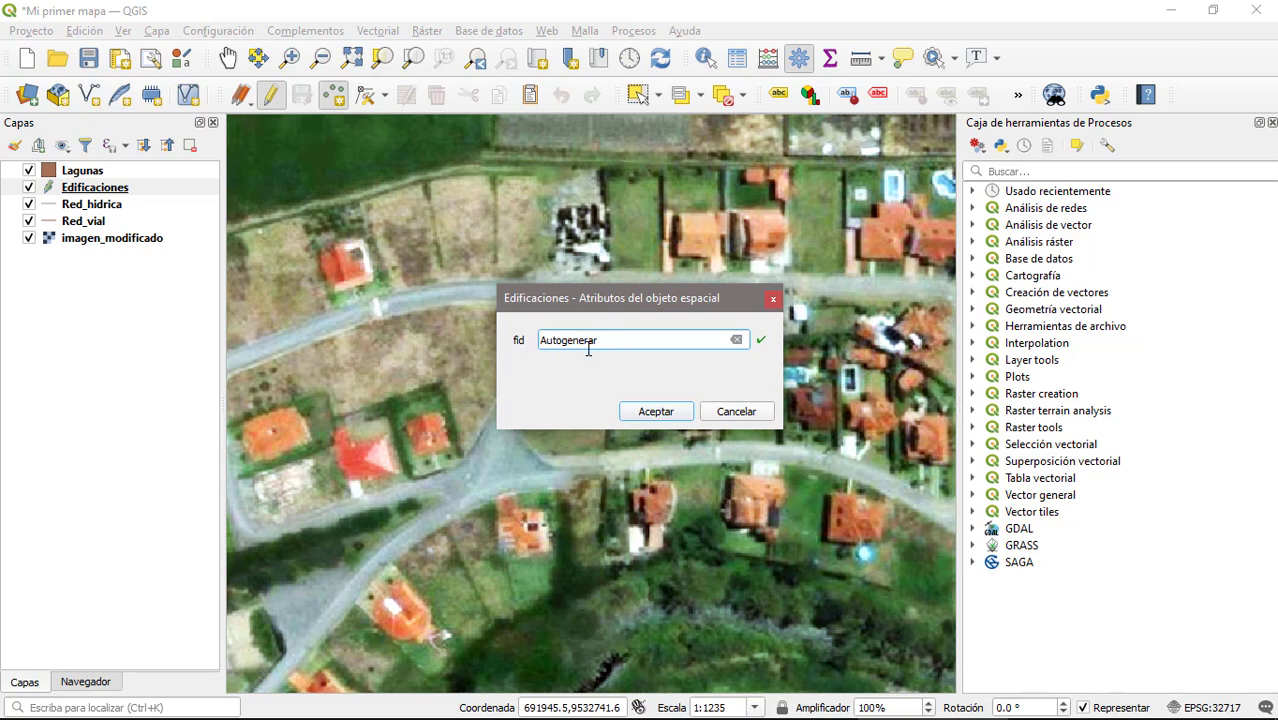
left_click(656, 411)
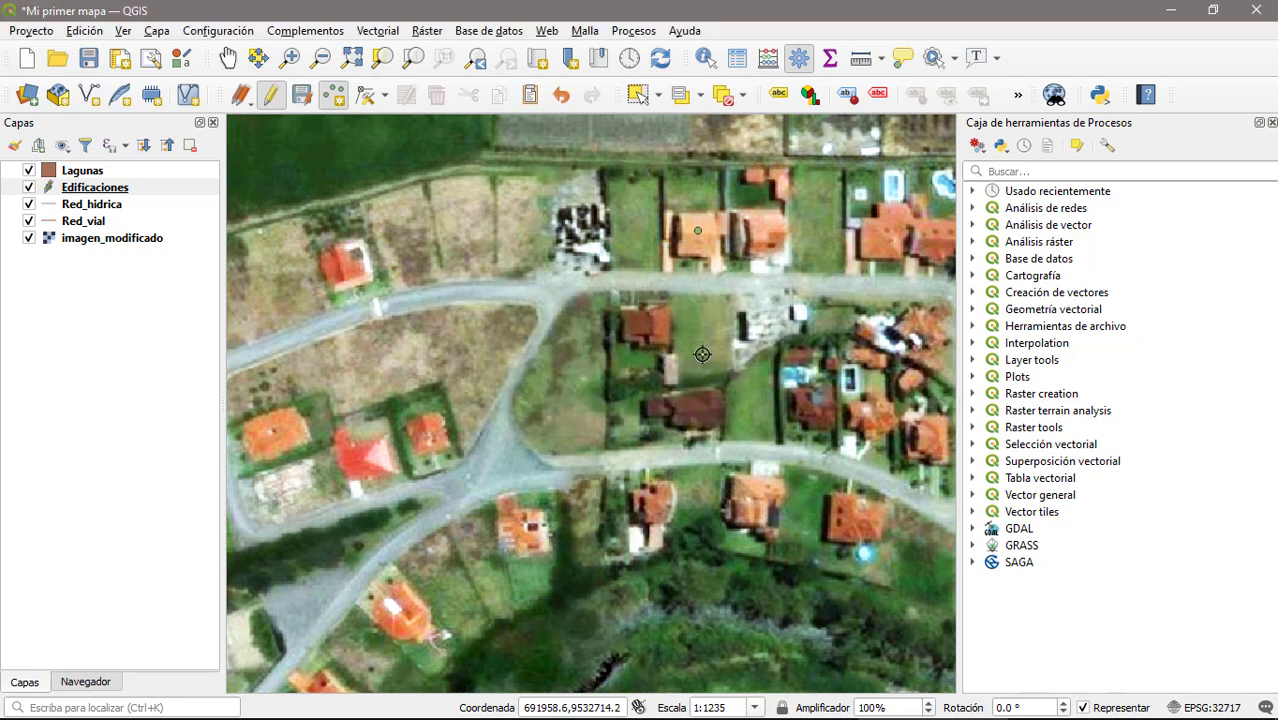
Digitize points on the adjacent orange-roofed house and the two dark-roofed houses south of the upper road, checking placement with the raster hidden.
left_click(29, 238)
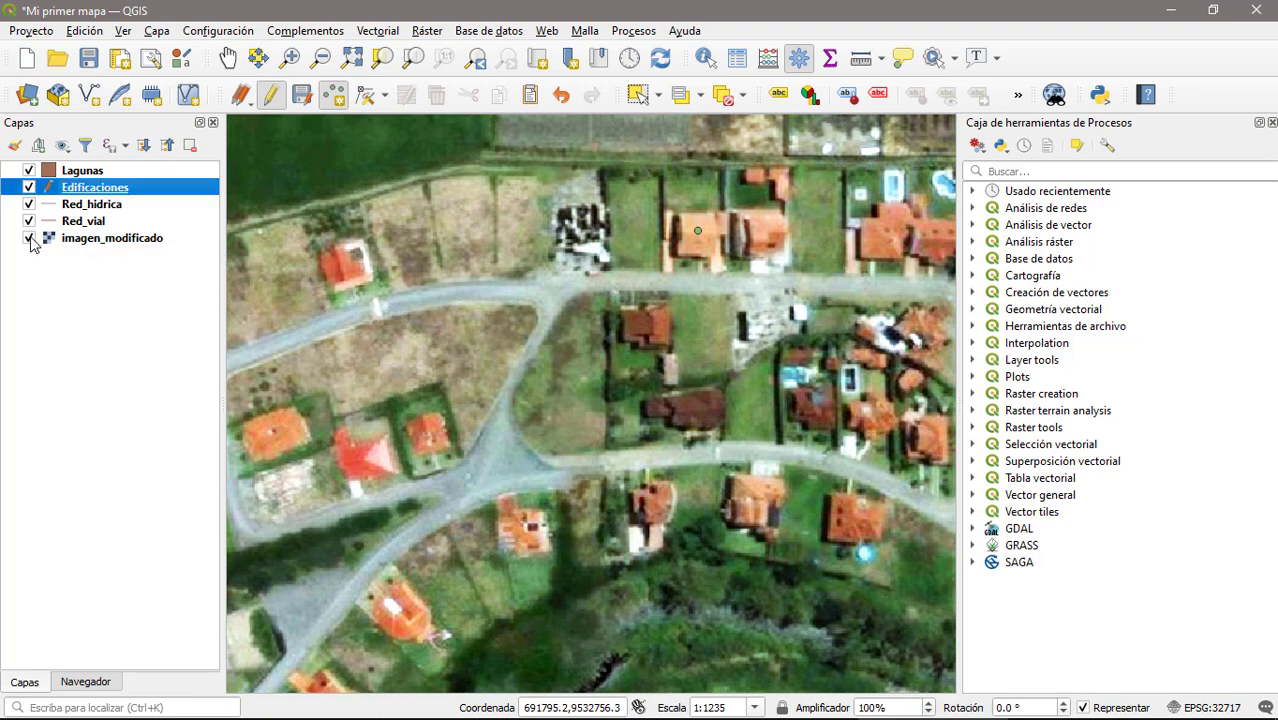
left_click(29, 238)
left_click(767, 234)
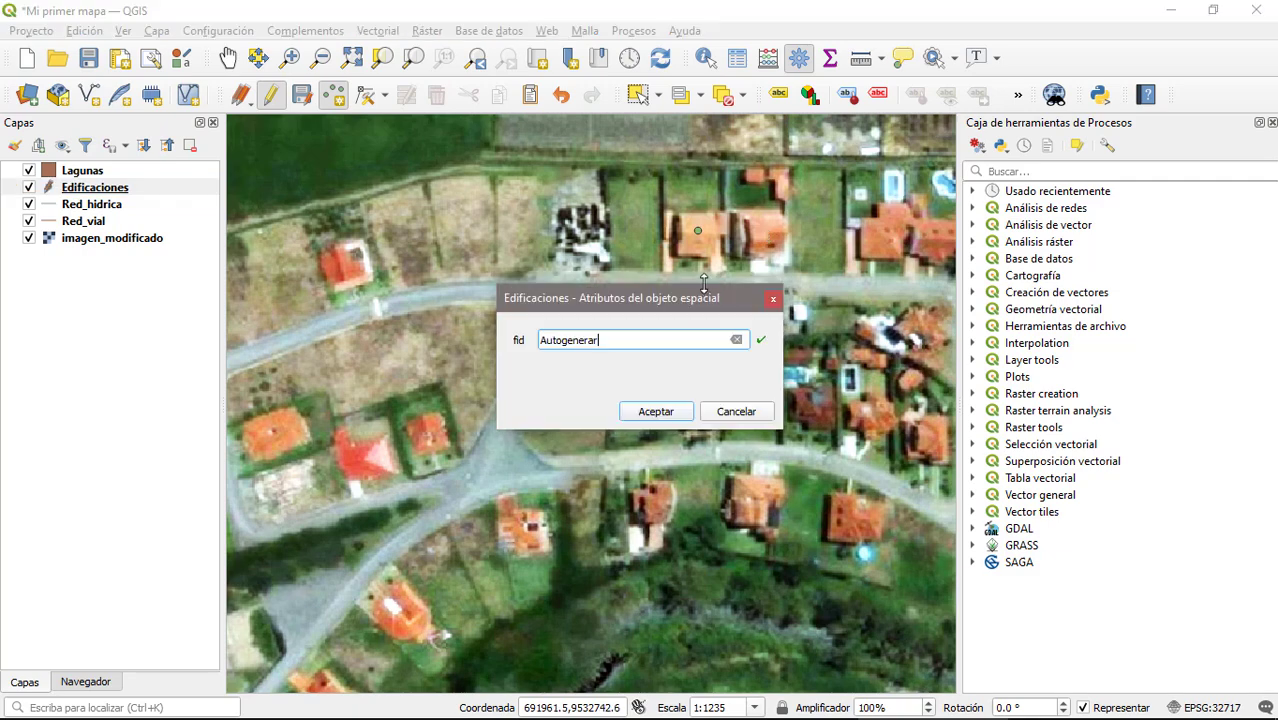
left_click(668, 414)
left_click(637, 319)
left_click(658, 410)
left_click(676, 408)
left_click(658, 414)
left_click(30, 240)
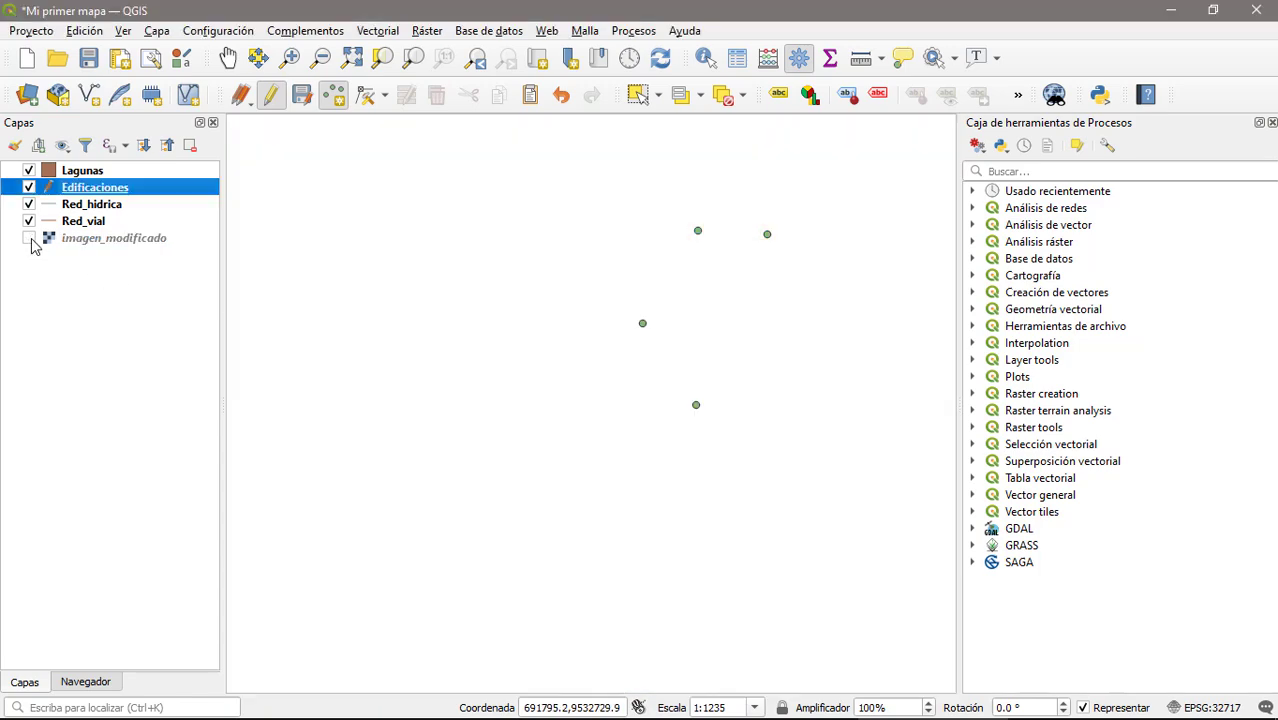
left_click(30, 240)
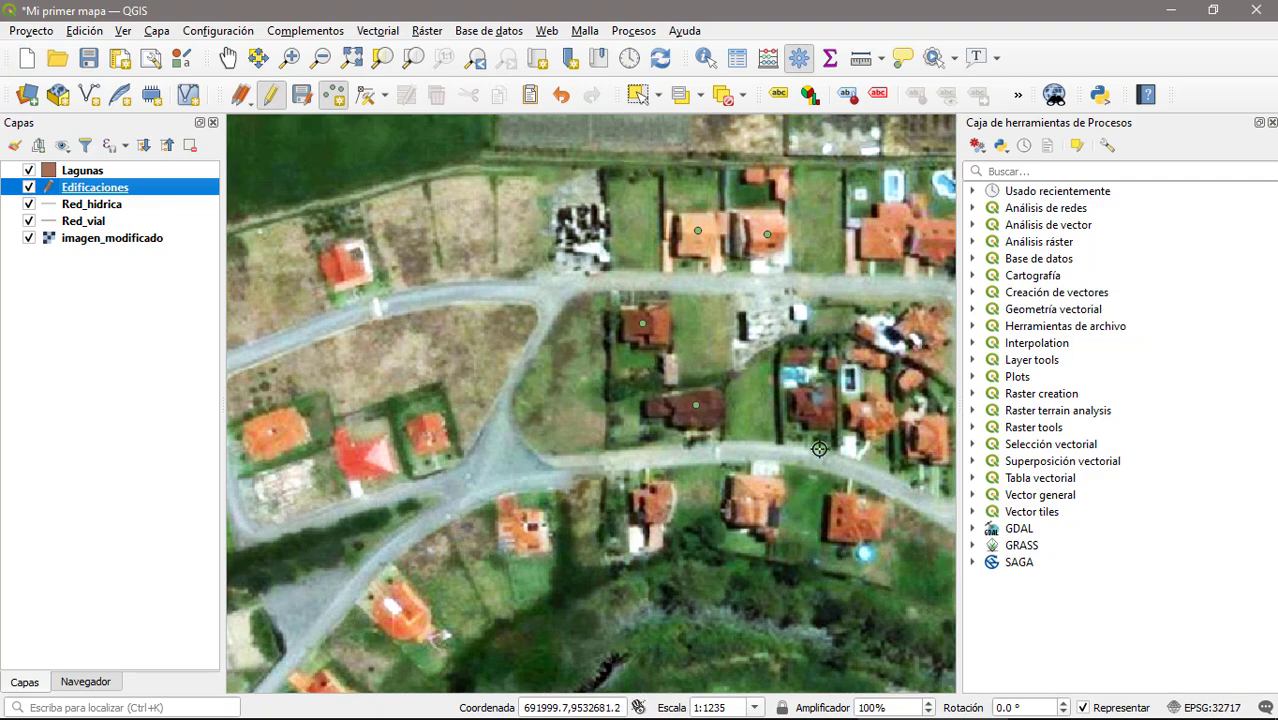
Digitize the remaining Edificaciones points with autogenerated fids, from the eastern house cluster to the houses in the southwest.
left_click(817, 398)
left_click(658, 414)
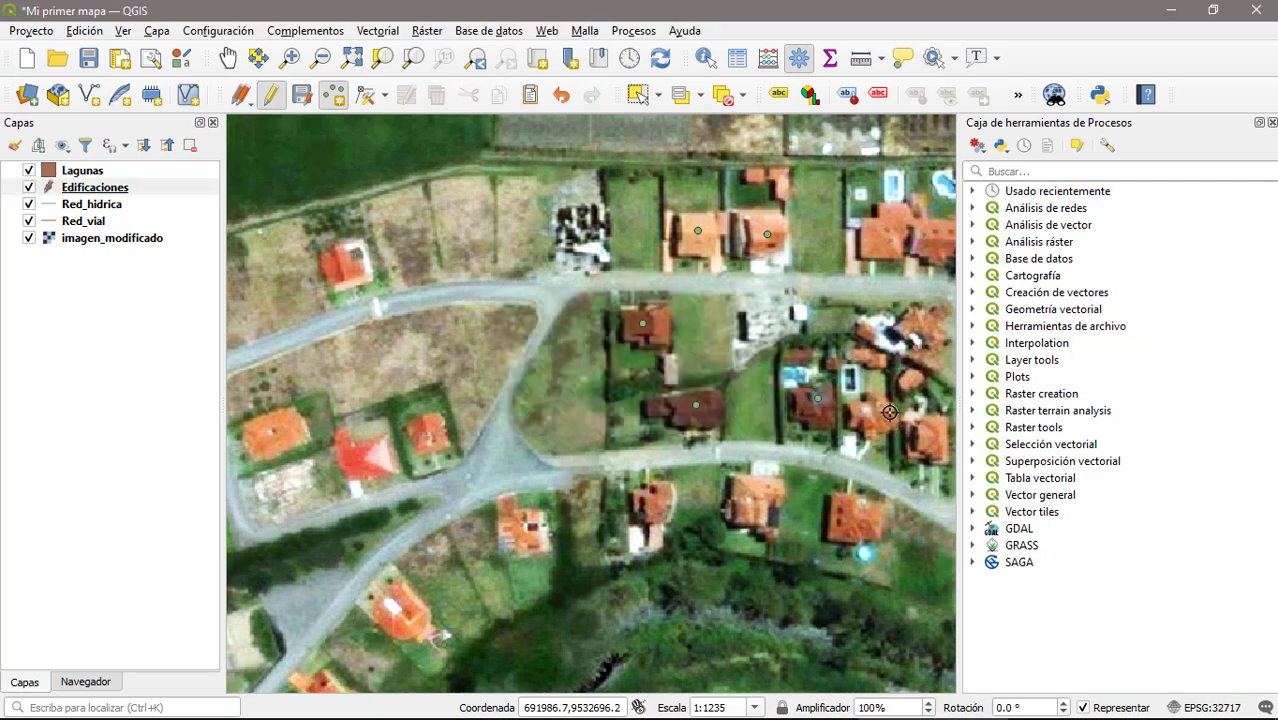
key("Left")
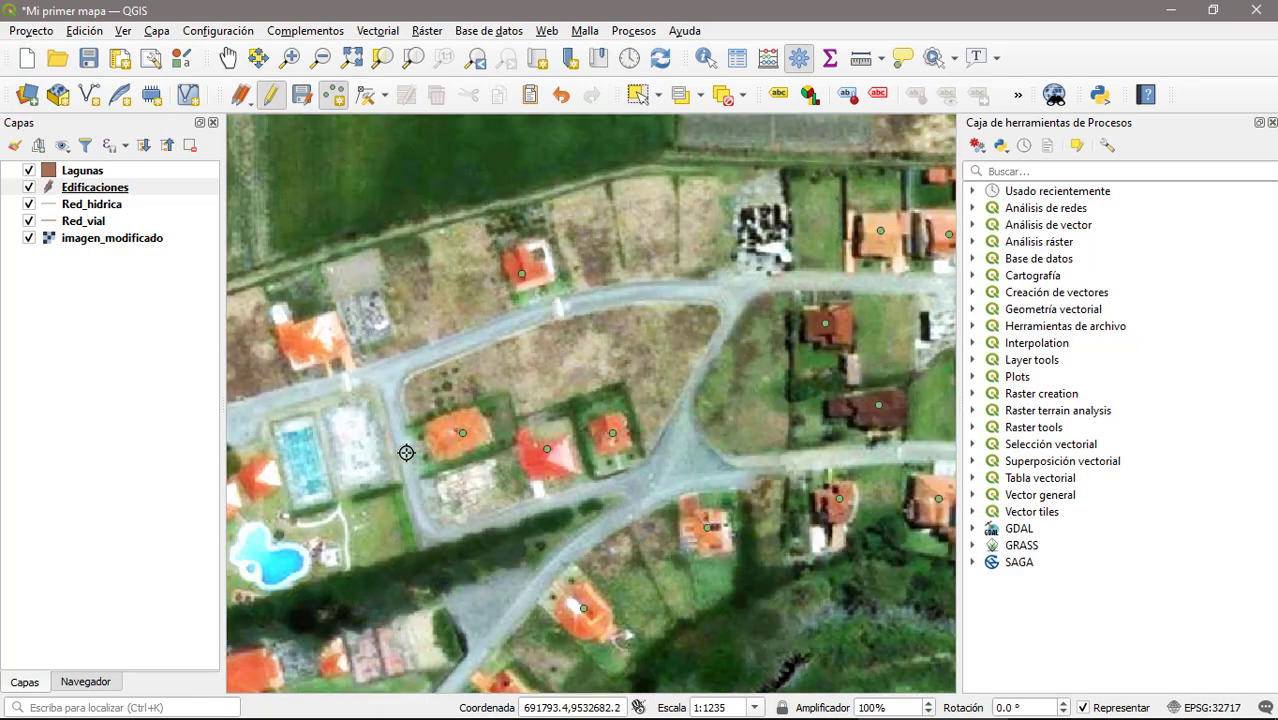
scroll(406, 453, "down", 1)
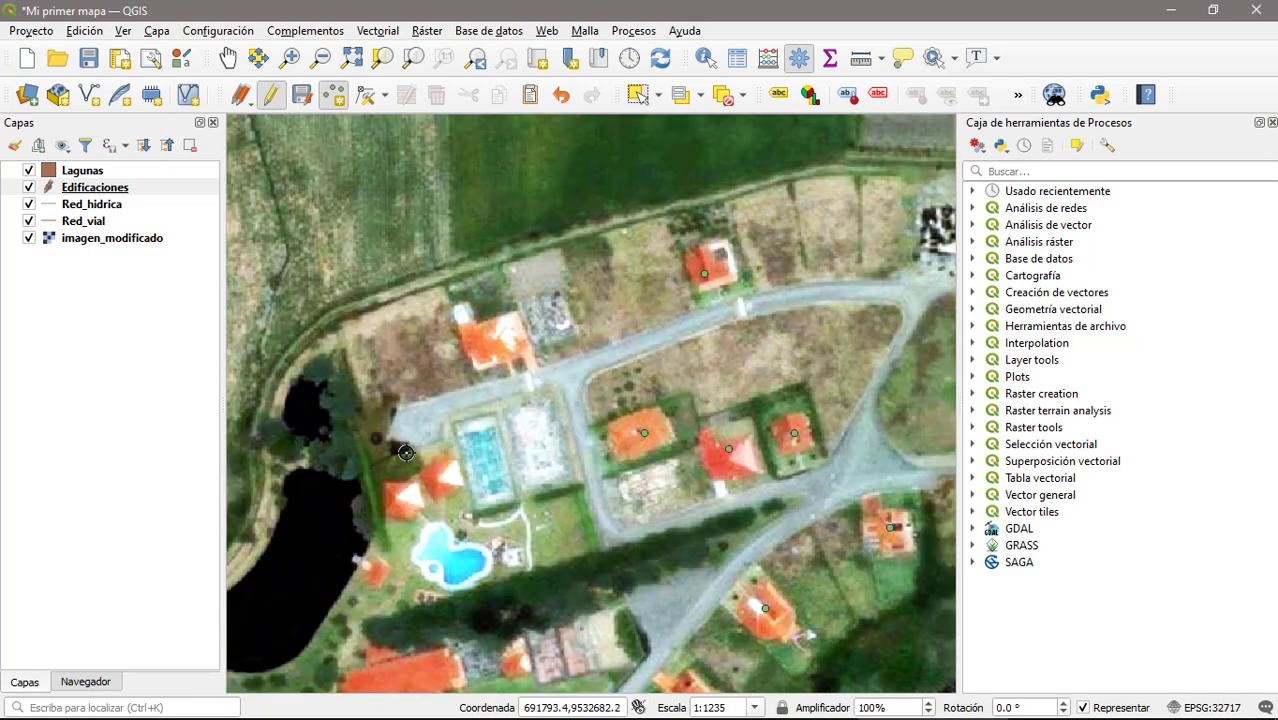
key("Left")
key("Down")
left_click(386, 597)
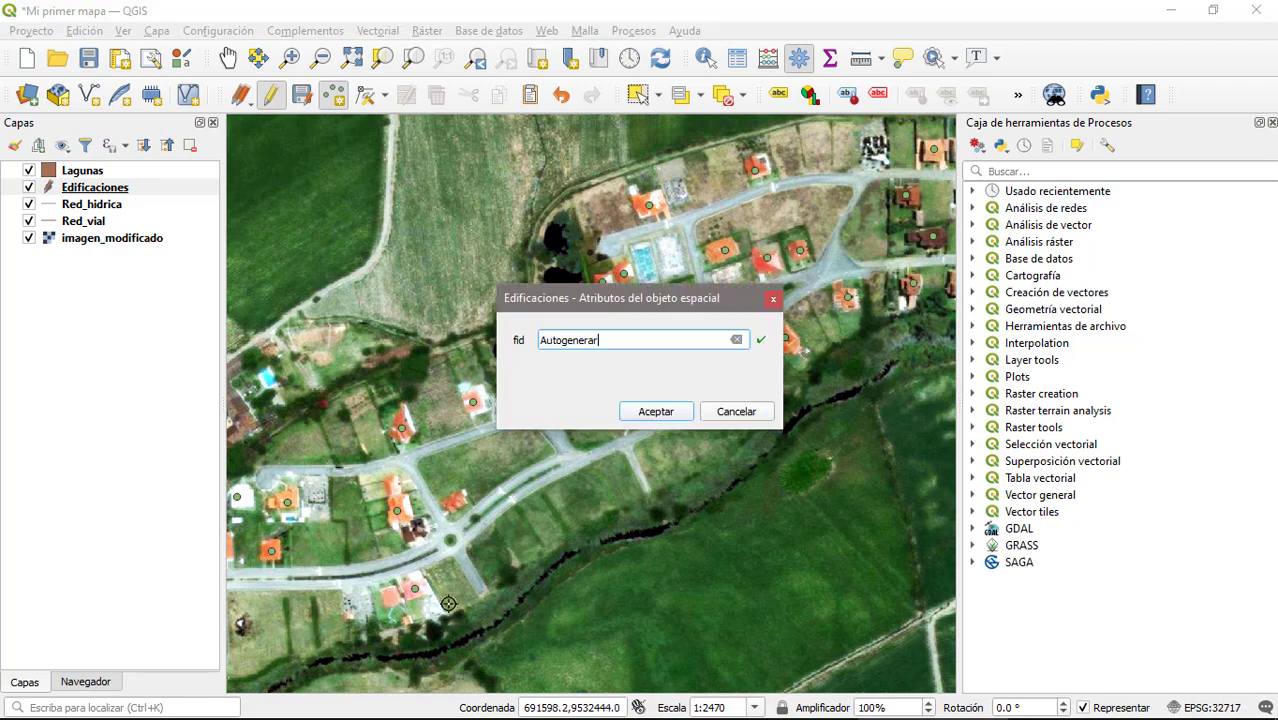
left_click(653, 408)
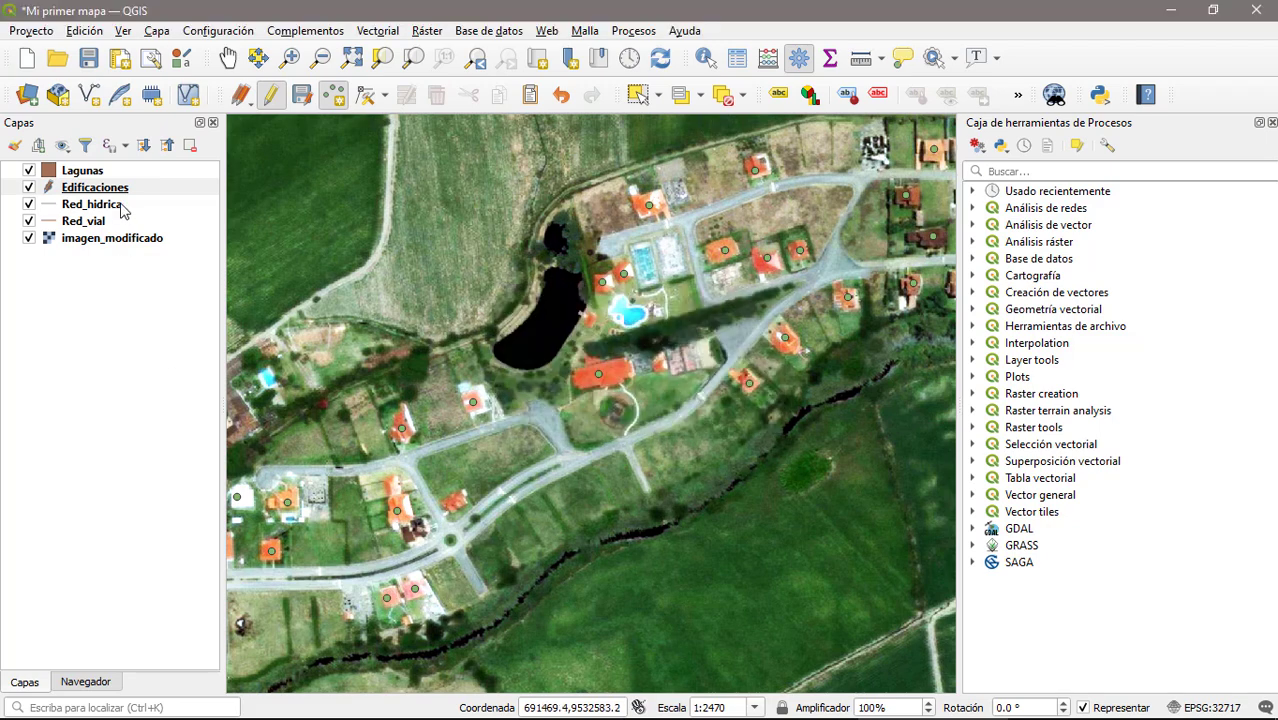
Review the Edificaciones points at the layer's full extent with imagen_modificado hidden and restored, save the layer edits and end editing.
right_click(111, 189)
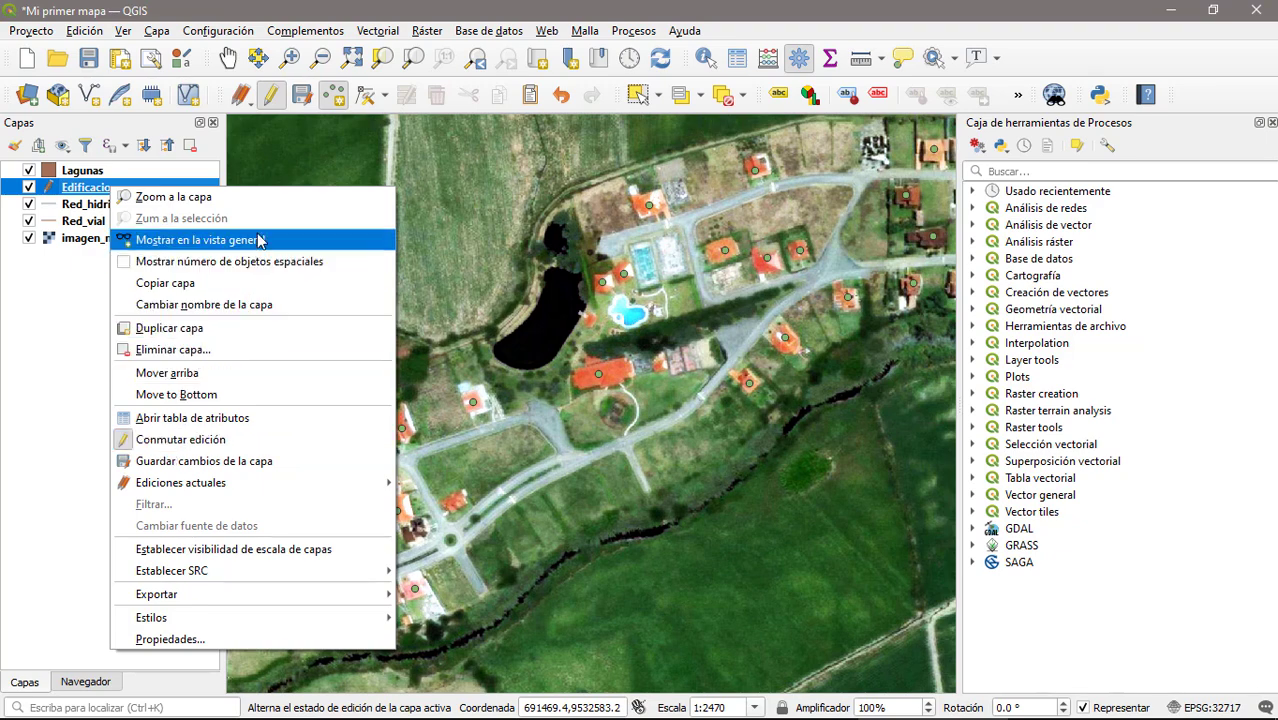
left_click(255, 196)
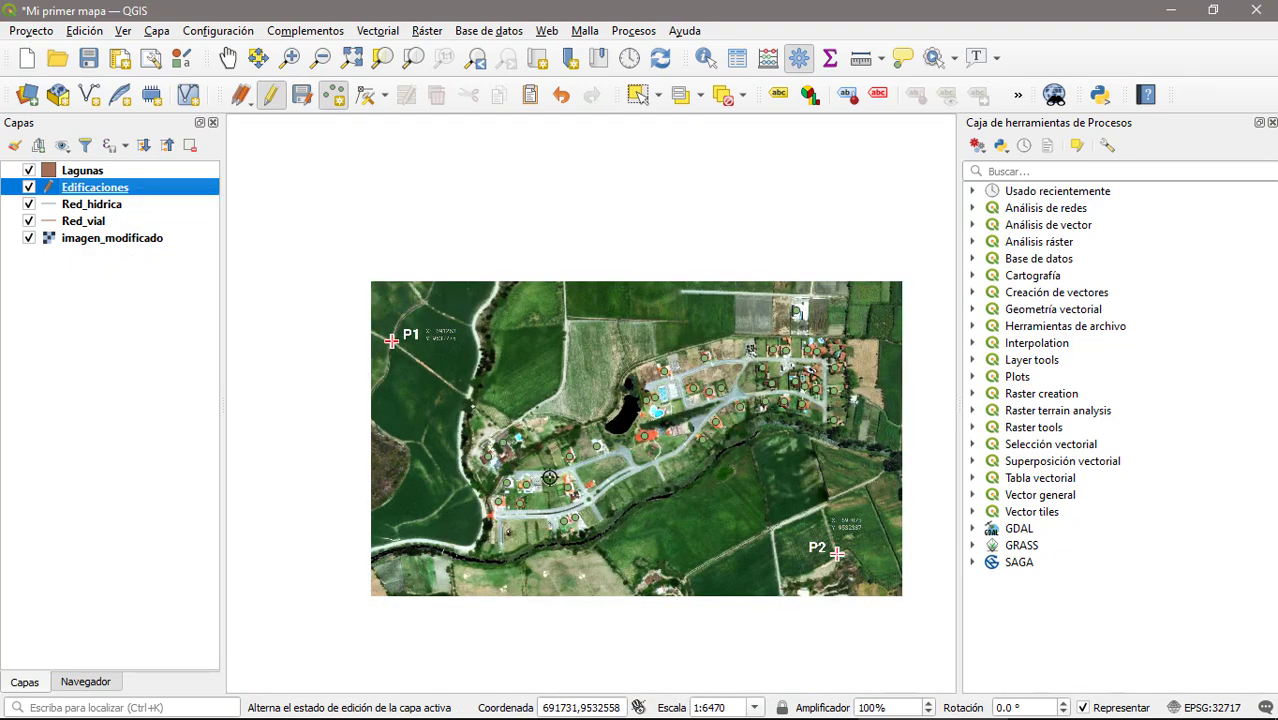
left_click(29, 238)
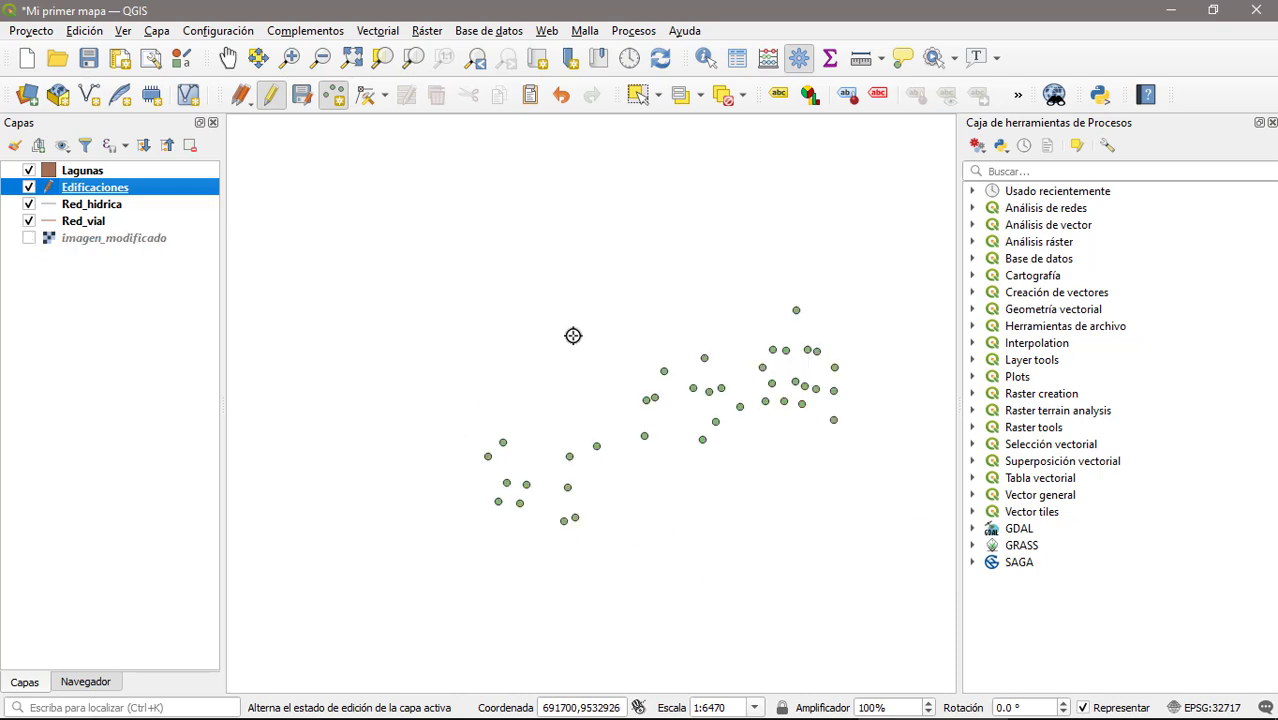
left_click(29, 238)
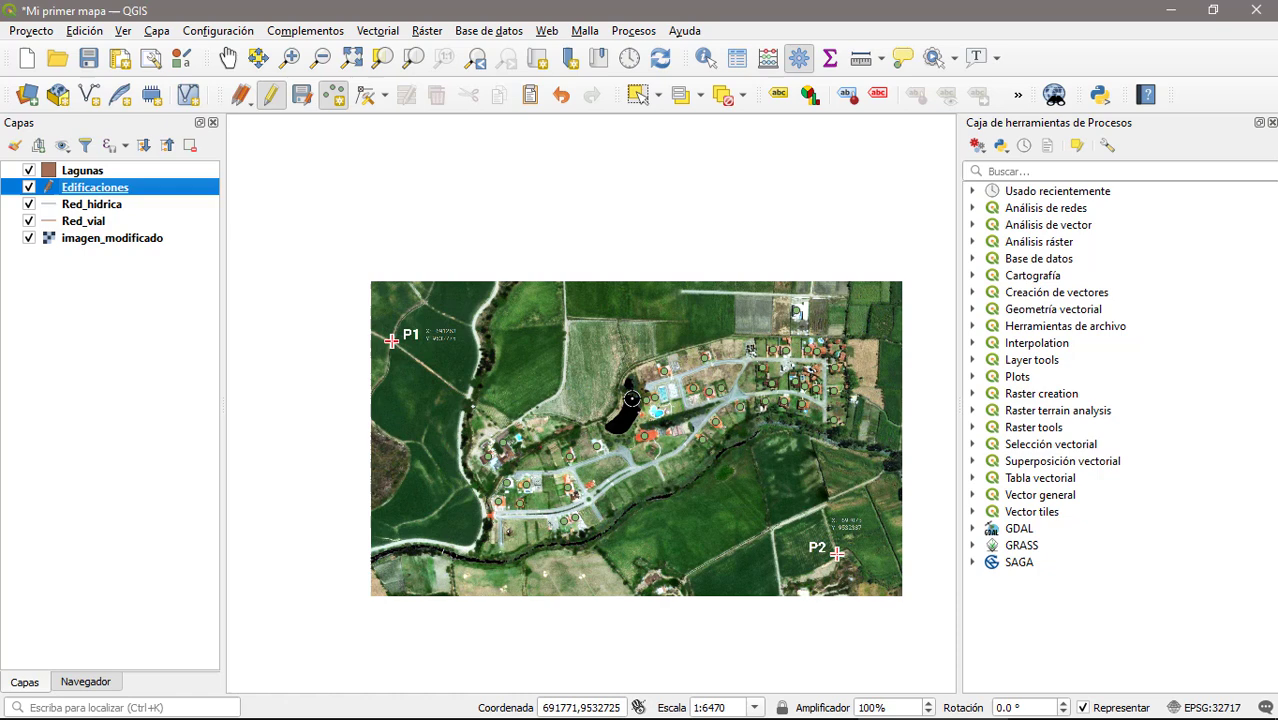
left_click(302, 96)
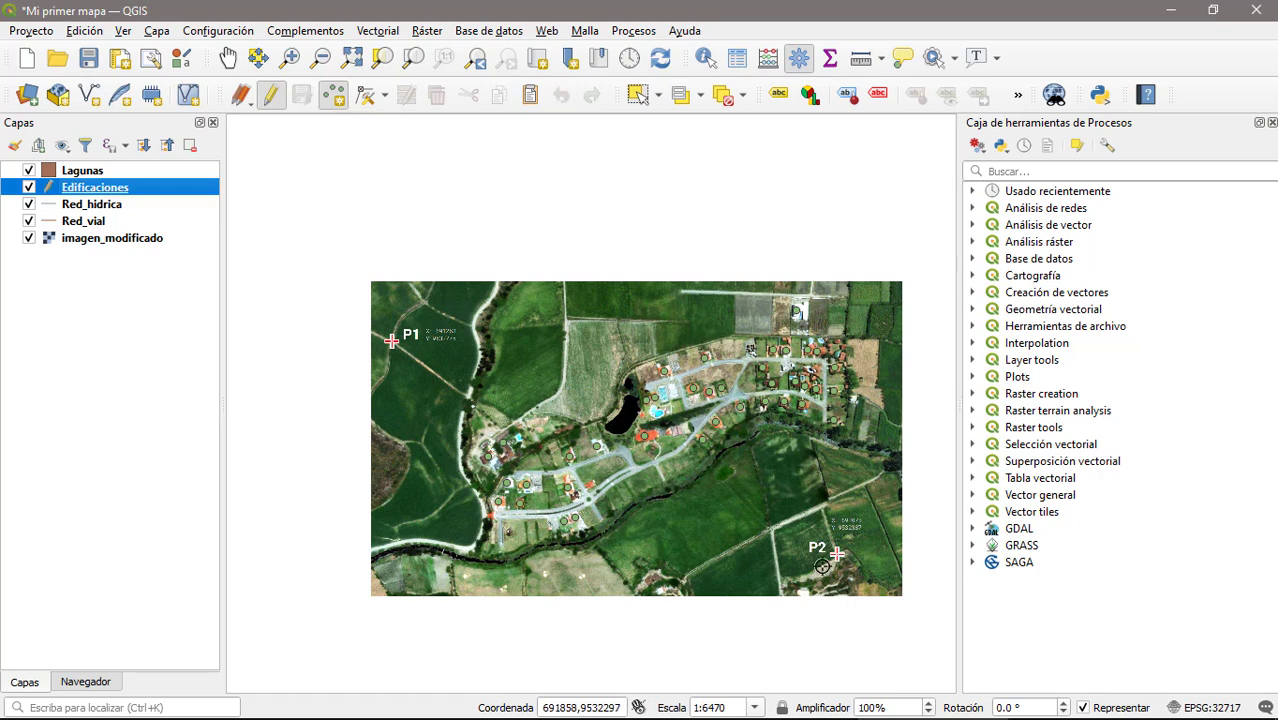
left_click(271, 97)
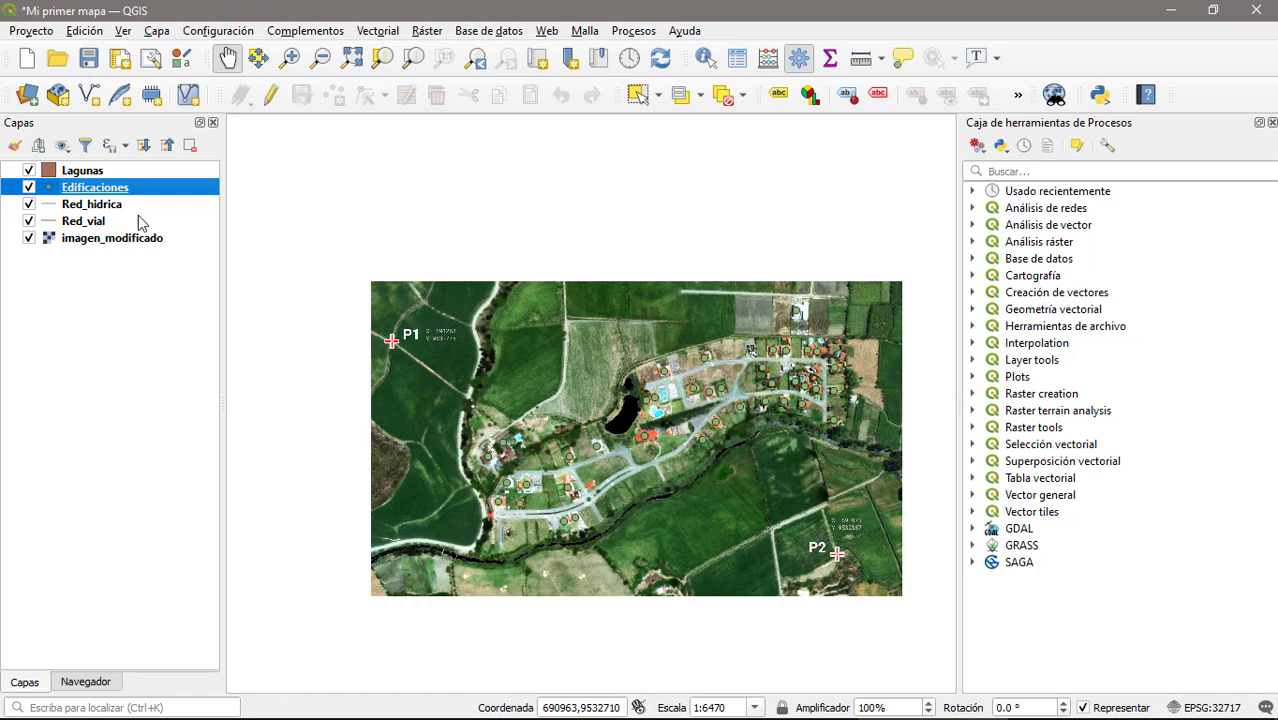
Make Red_vial the active layer and enable editing on it.
left_click(62, 226)
right_click(60, 222)
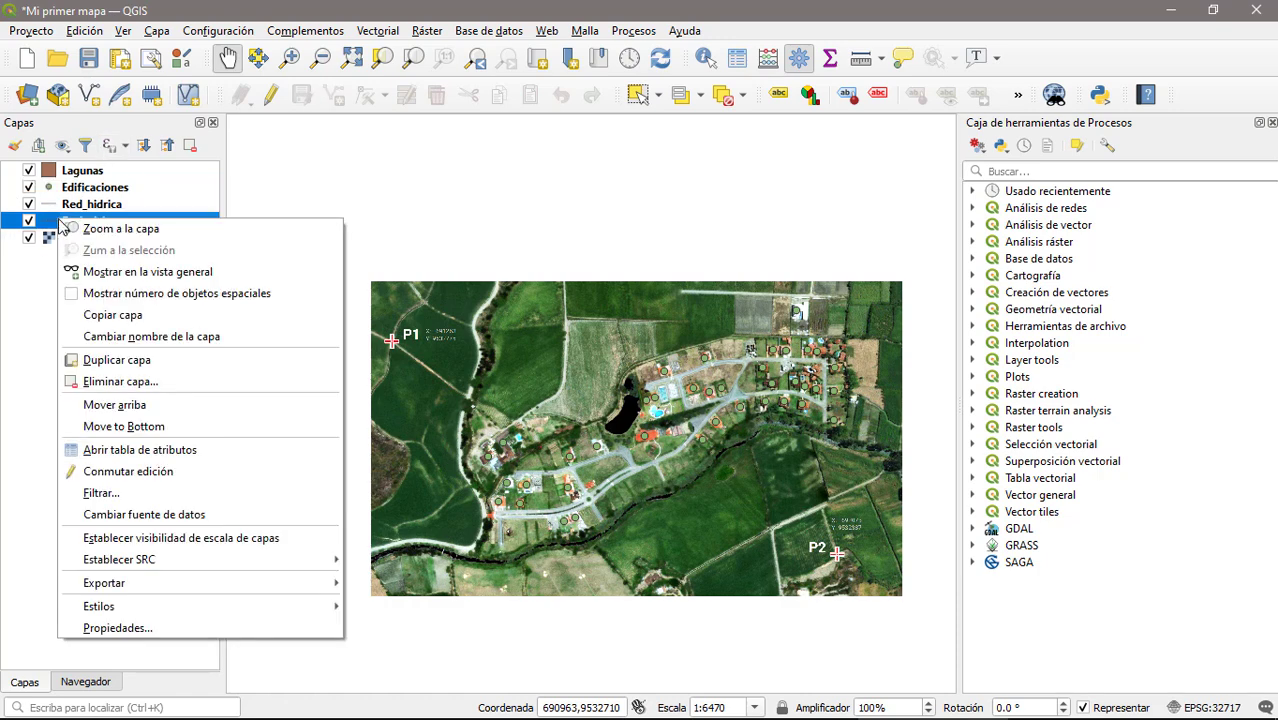
left_click(268, 104)
left_click(268, 96)
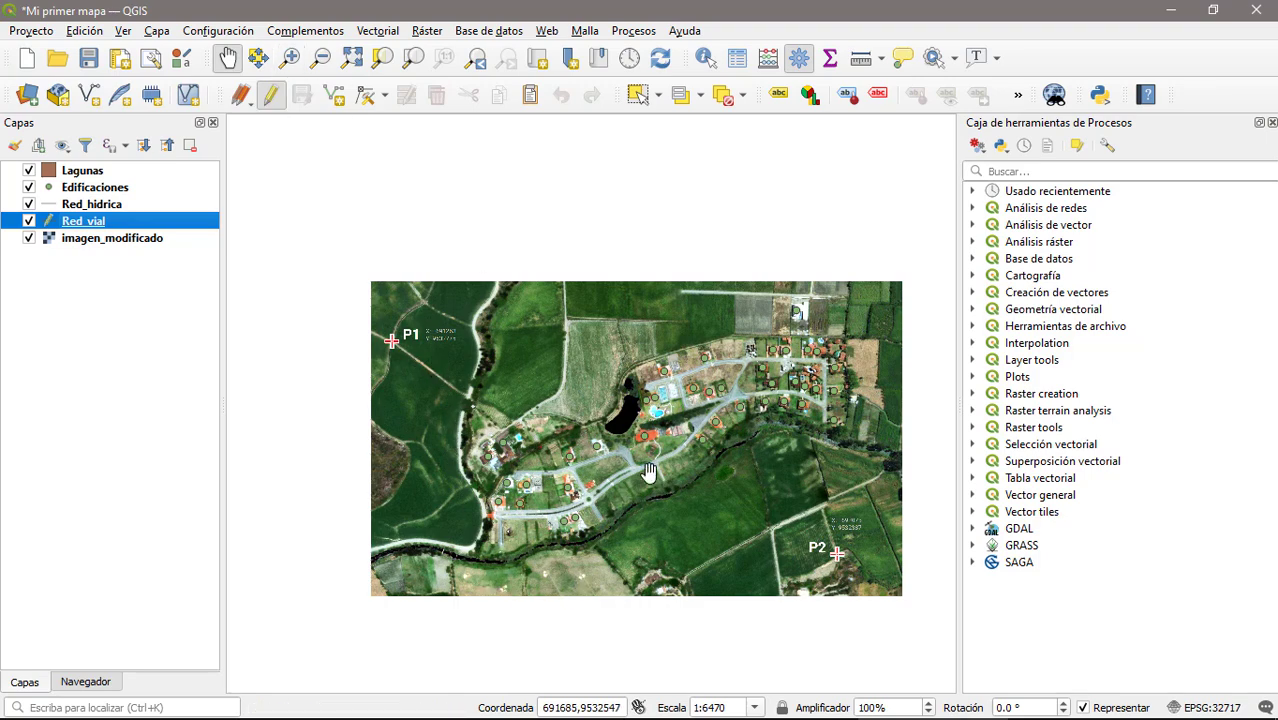
Digitize the easternmost north-south road as a Red_vial line with an autogenerated fid and check it with imagen_modificado hidden and restored.
scroll(818, 385, "up", 2)
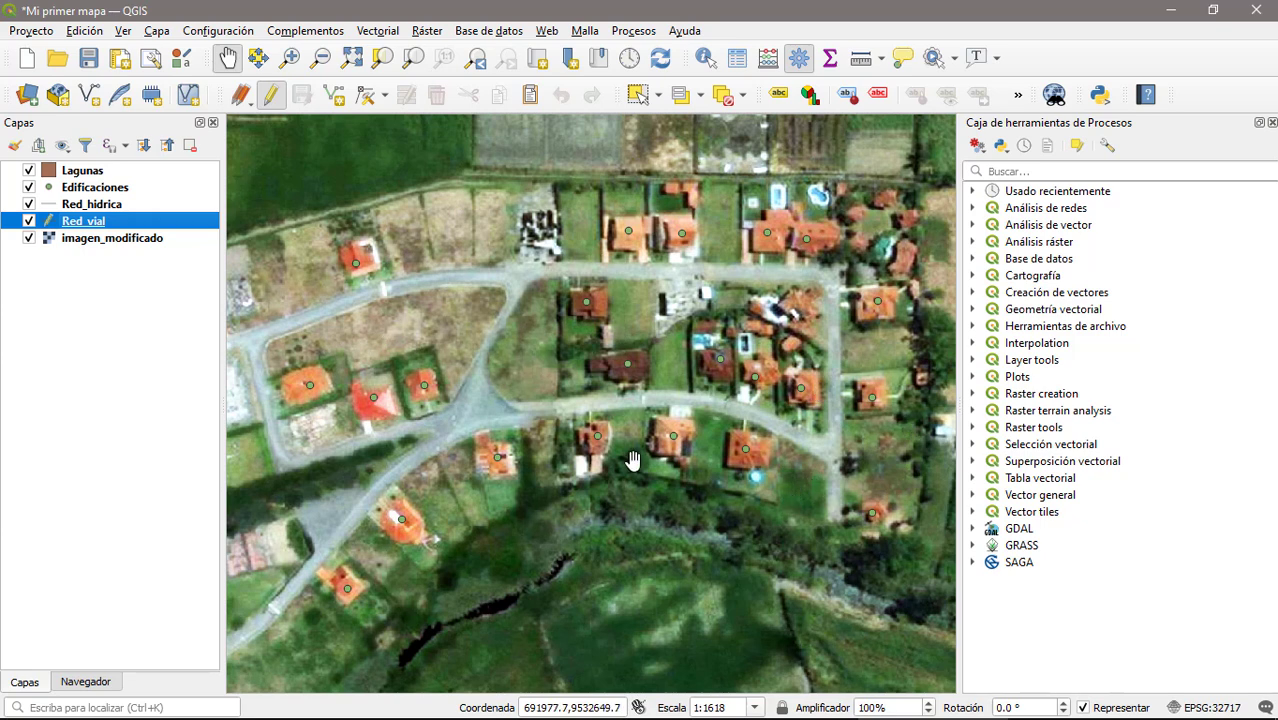
left_click(333, 97)
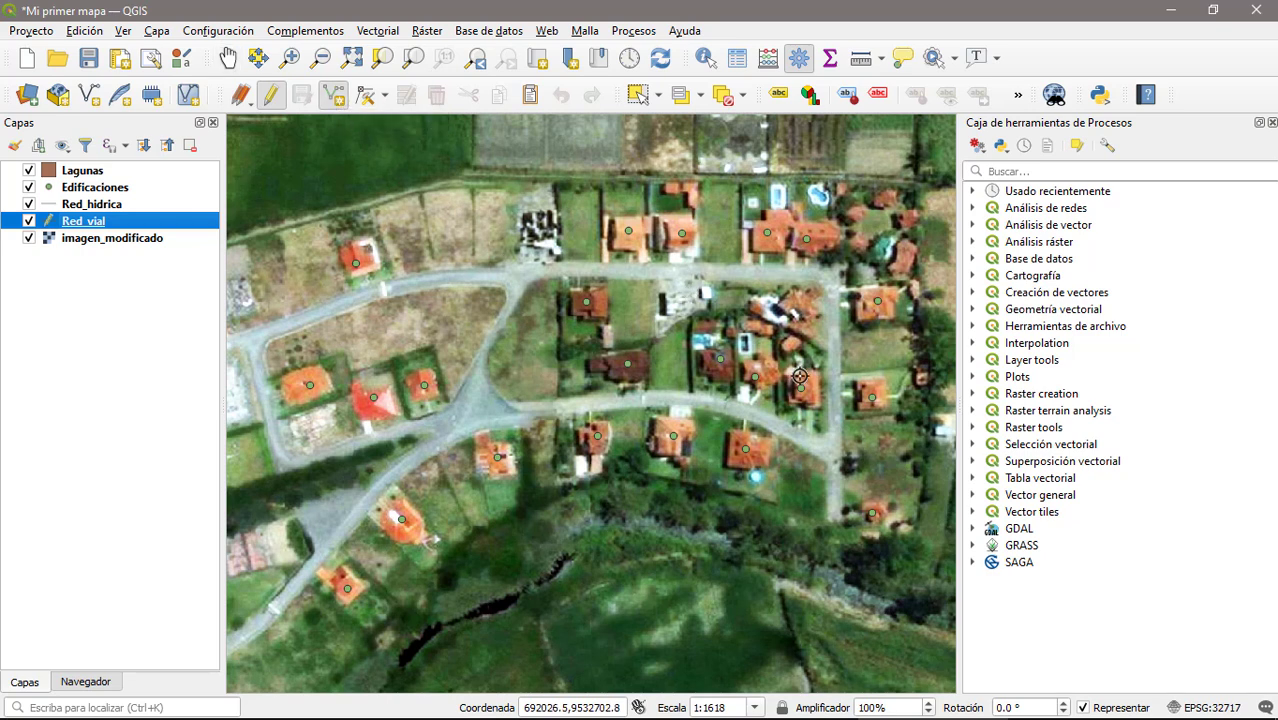
left_click(836, 518)
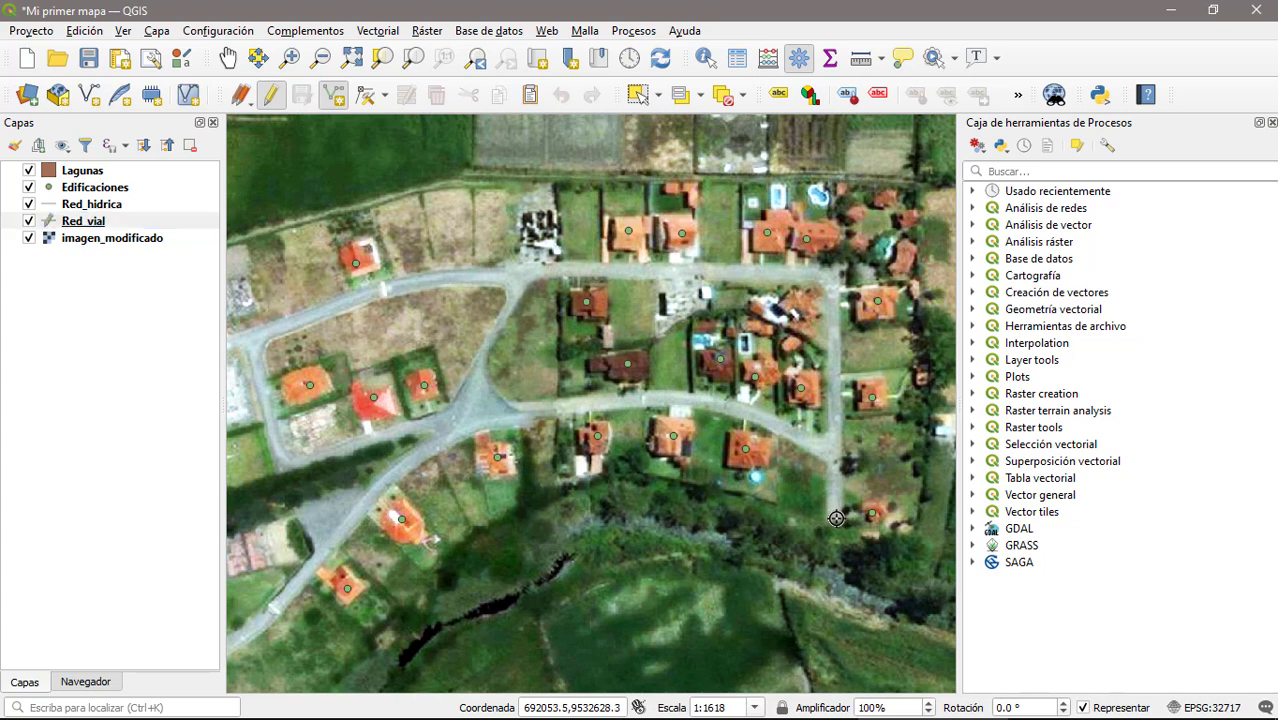
left_click(830, 272)
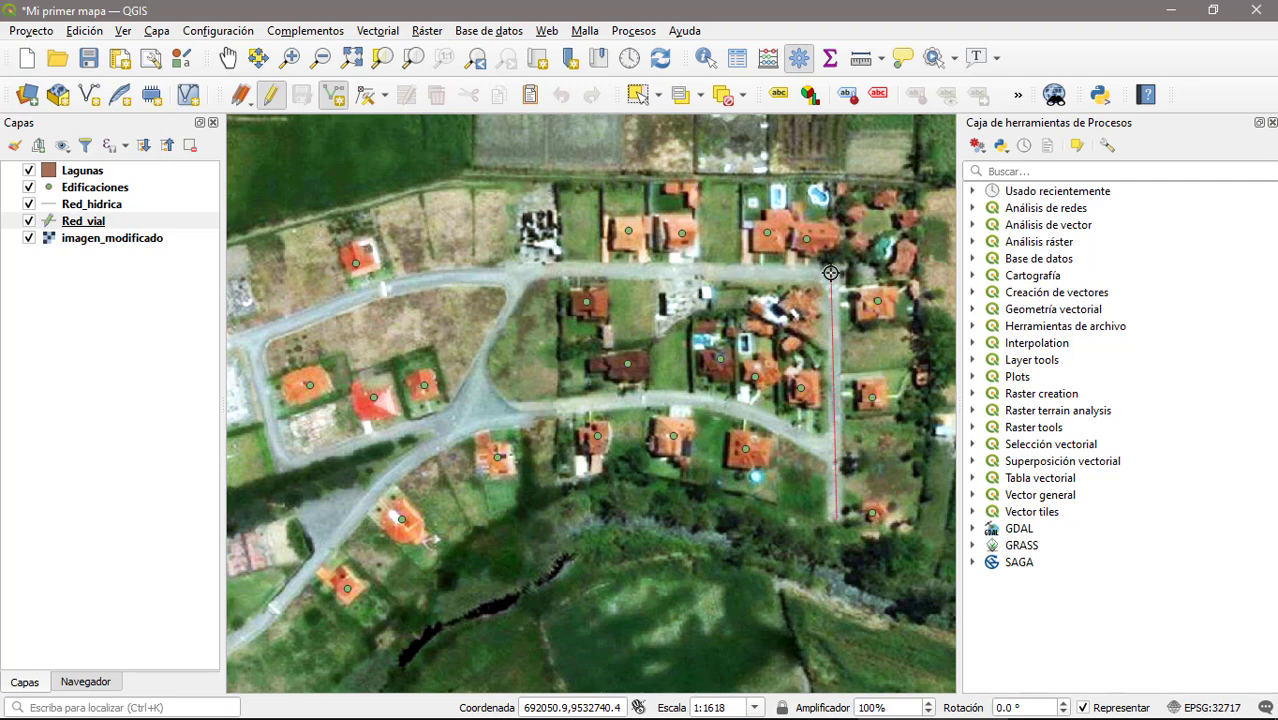
right_click(890, 253)
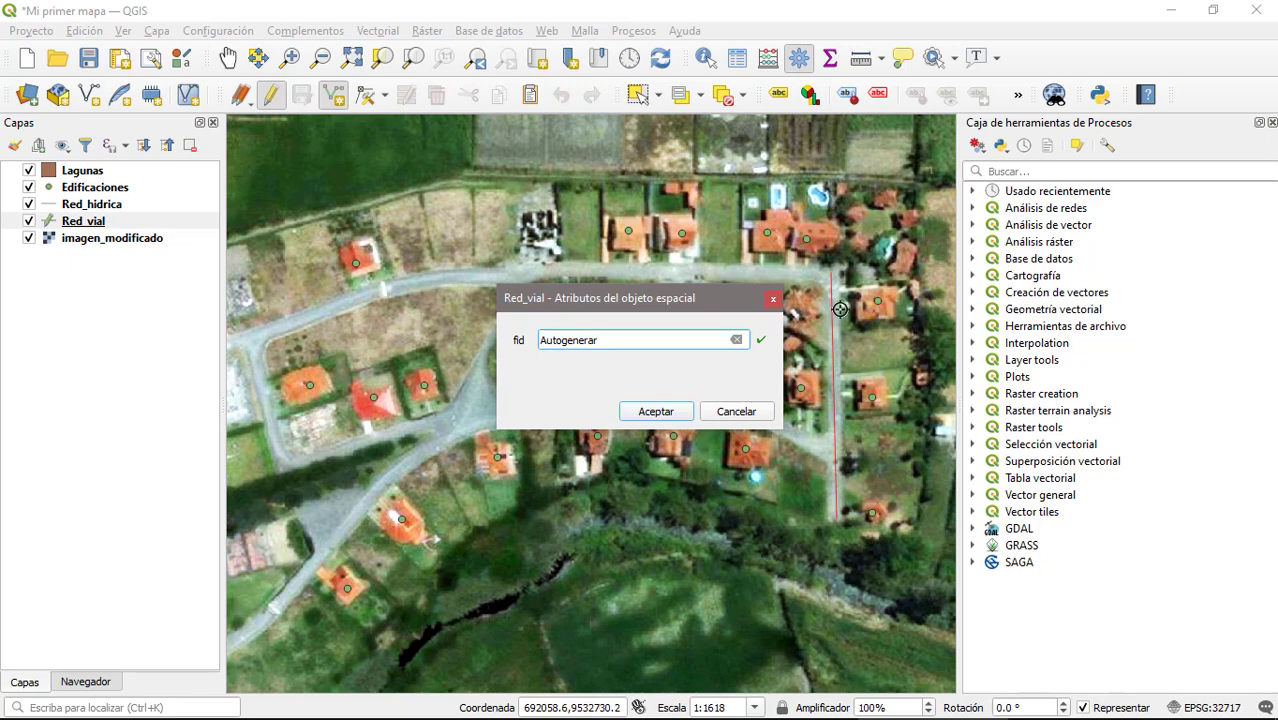
left_click(657, 412)
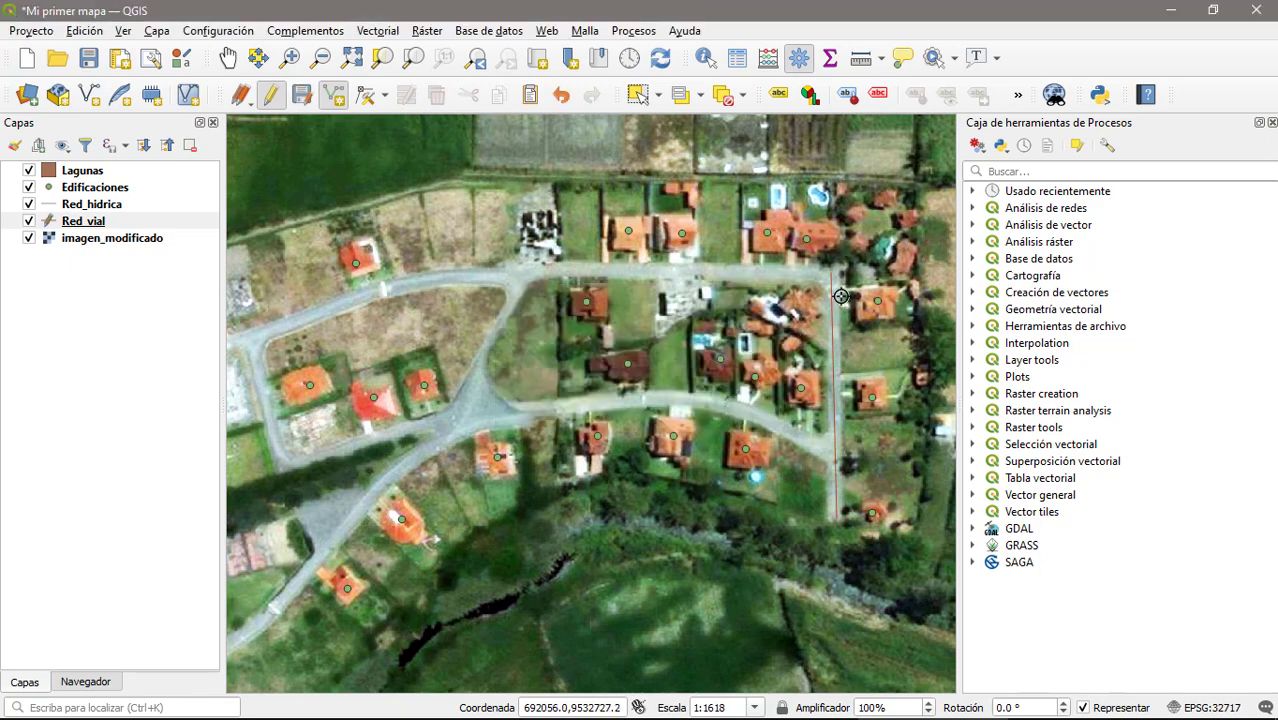
left_click(29, 238)
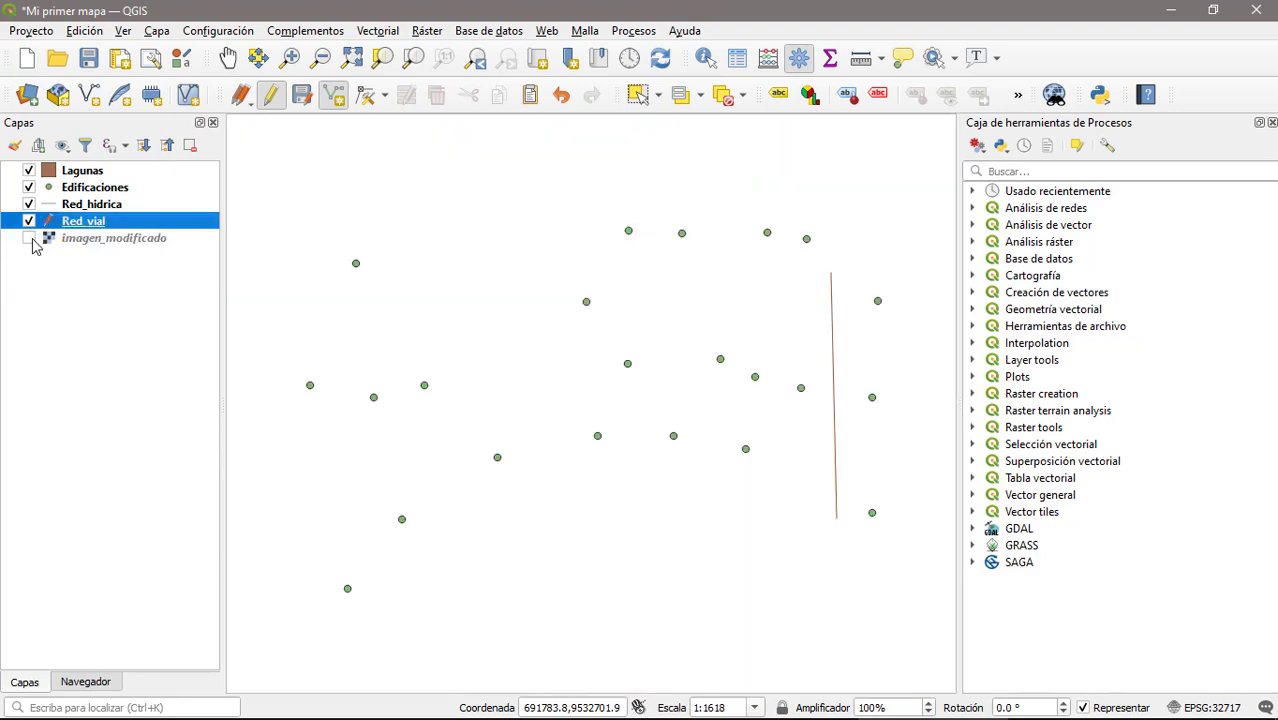
left_click(29, 238)
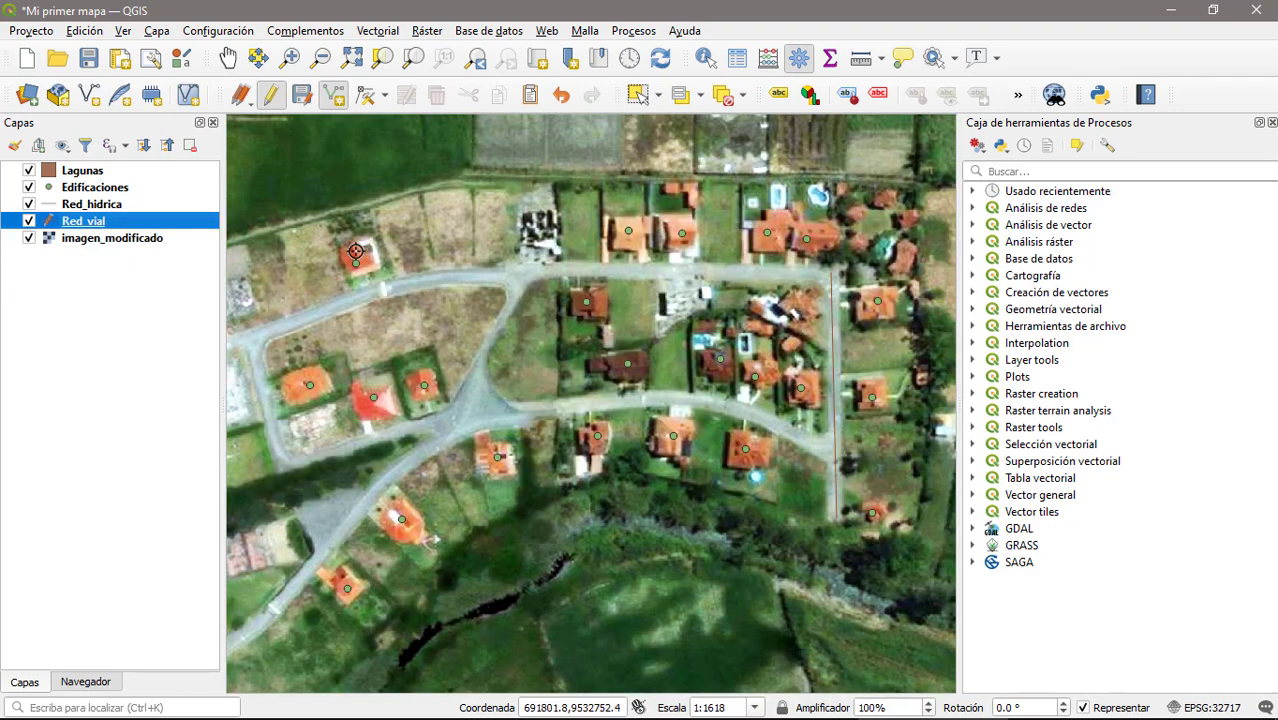
Digitize the upper road from its northeast corner west to the road junction as a Red_vial line with an autogenerated fid.
left_click(831, 270)
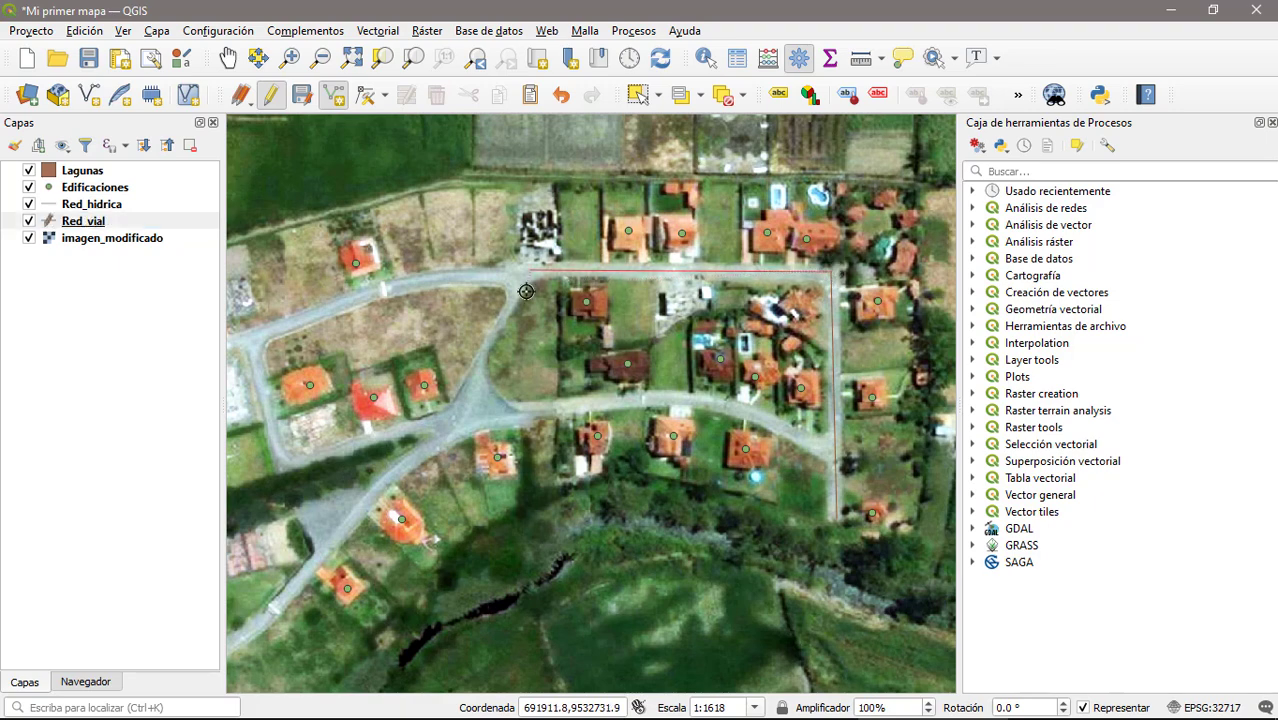
right_click(537, 278)
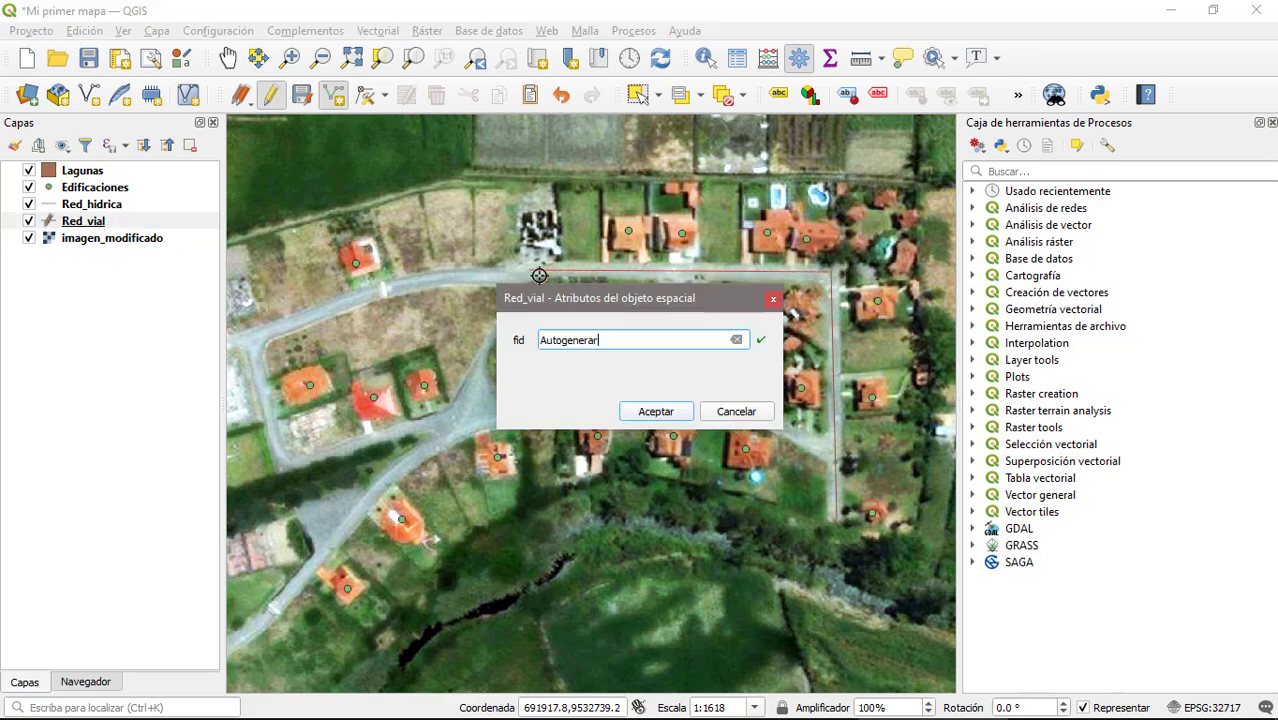
left_click(657, 411)
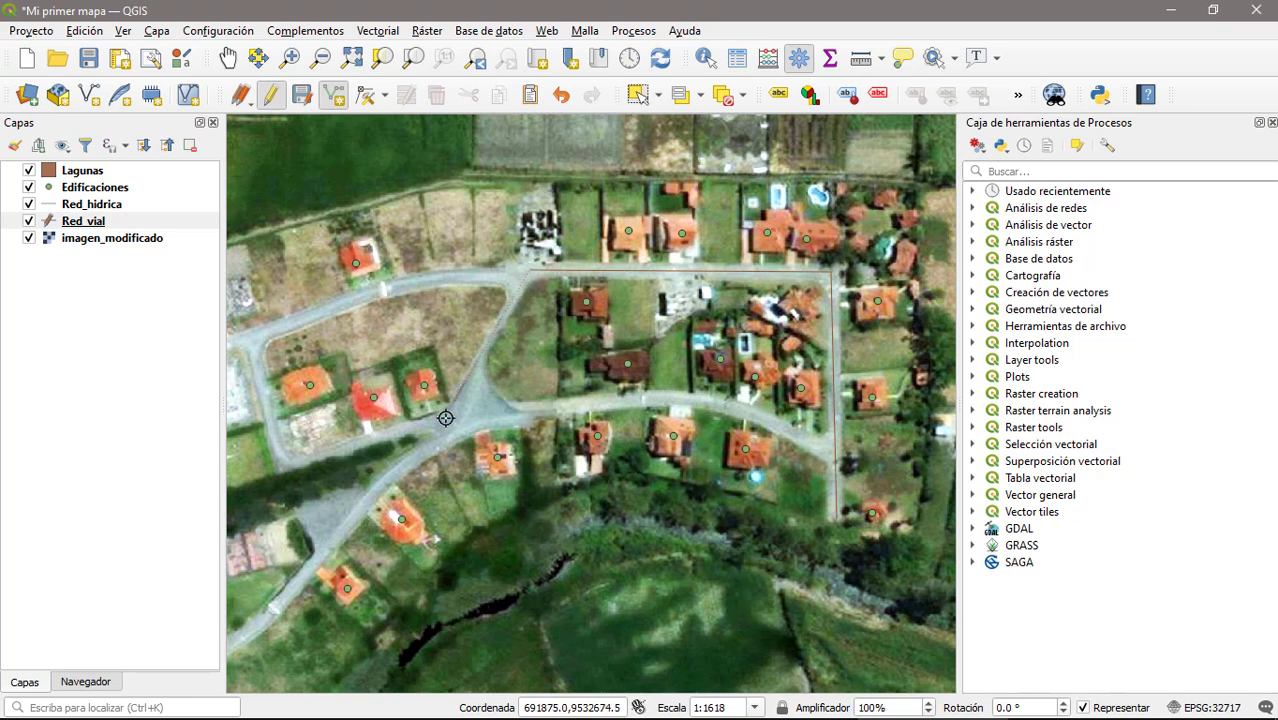
Digitize the remaining Red_vial lines with autogenerated fids, from the central connector road to the short link at the western entrance.
left_click(479, 362)
right_click(474, 398)
key("Return")
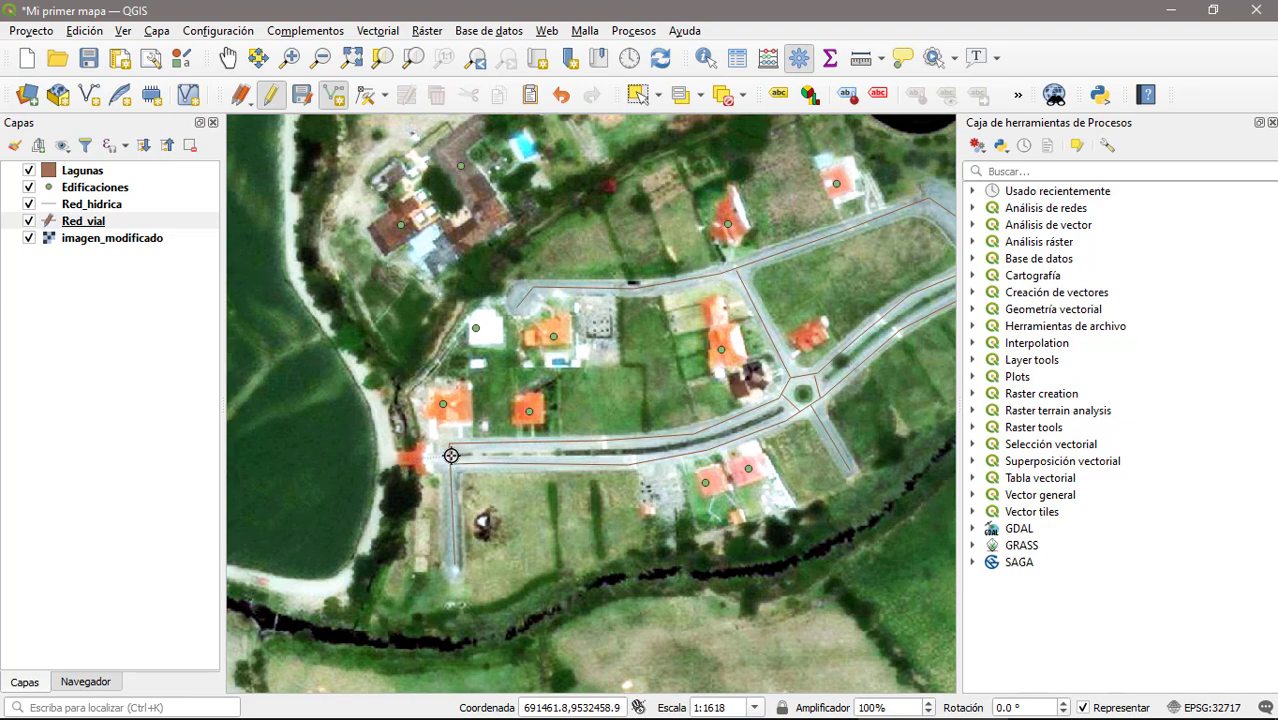
right_click(451, 455)
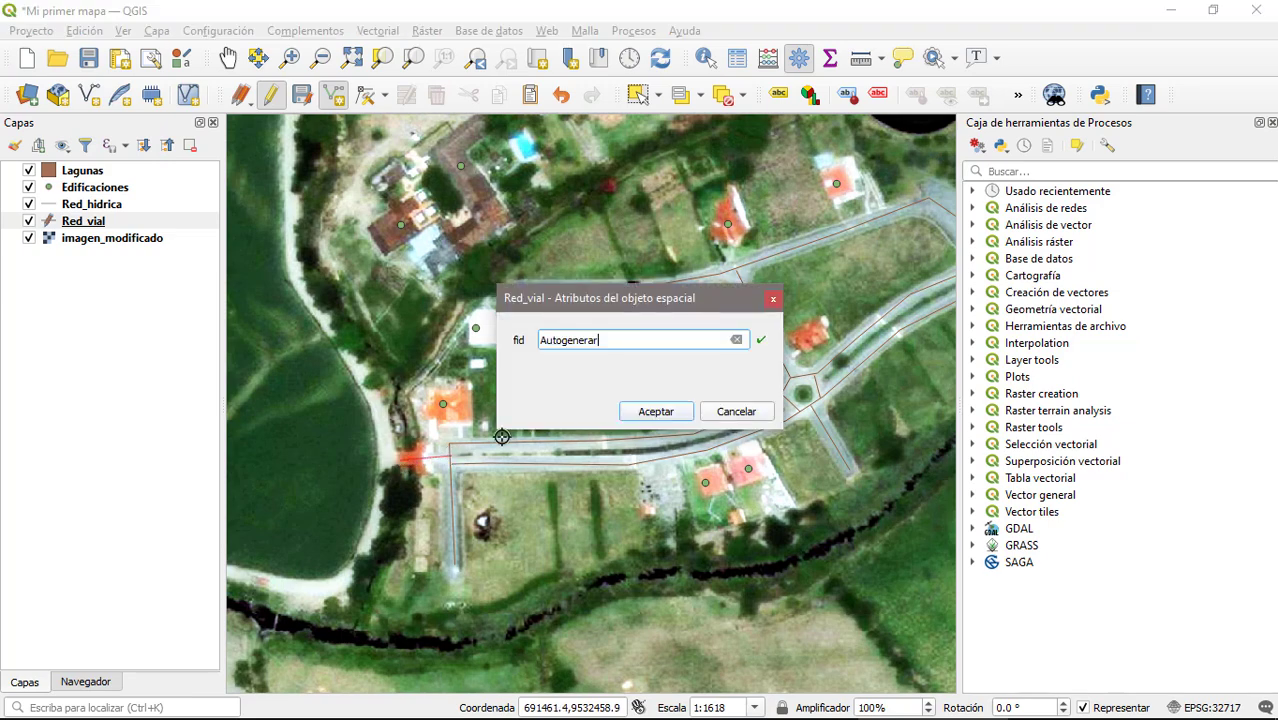
left_click(652, 407)
key("Left")
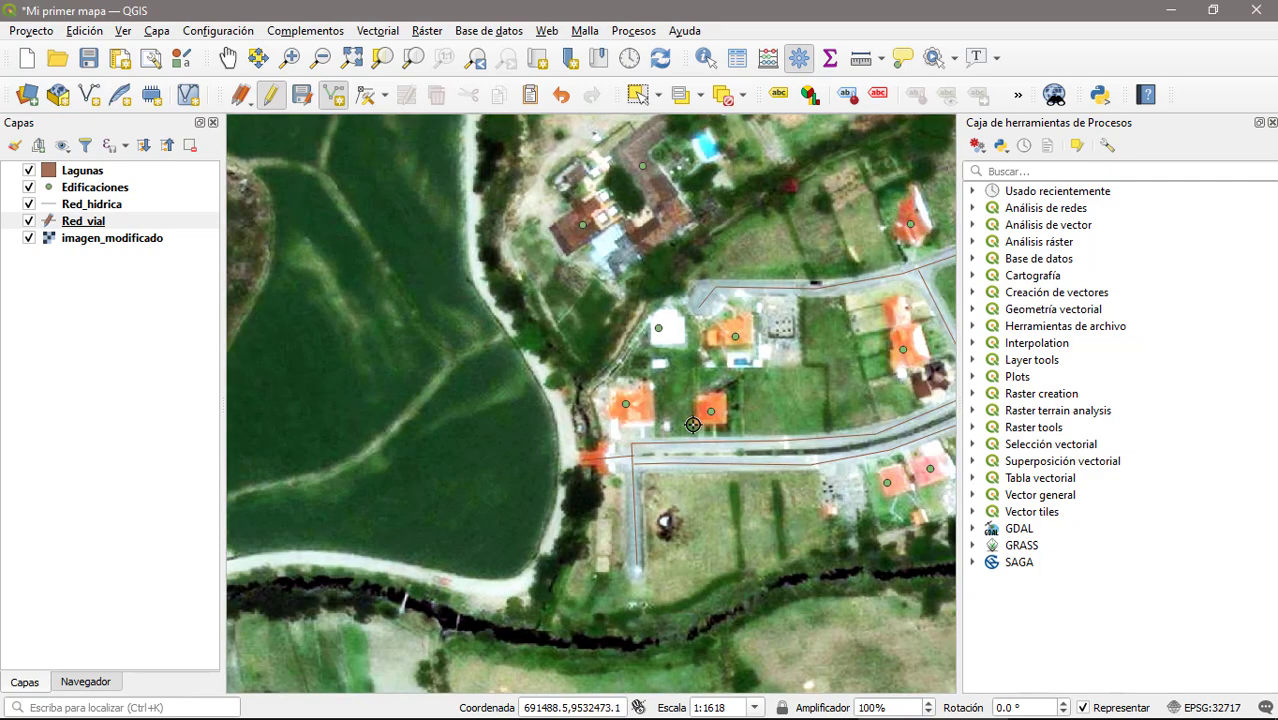
key("Left")
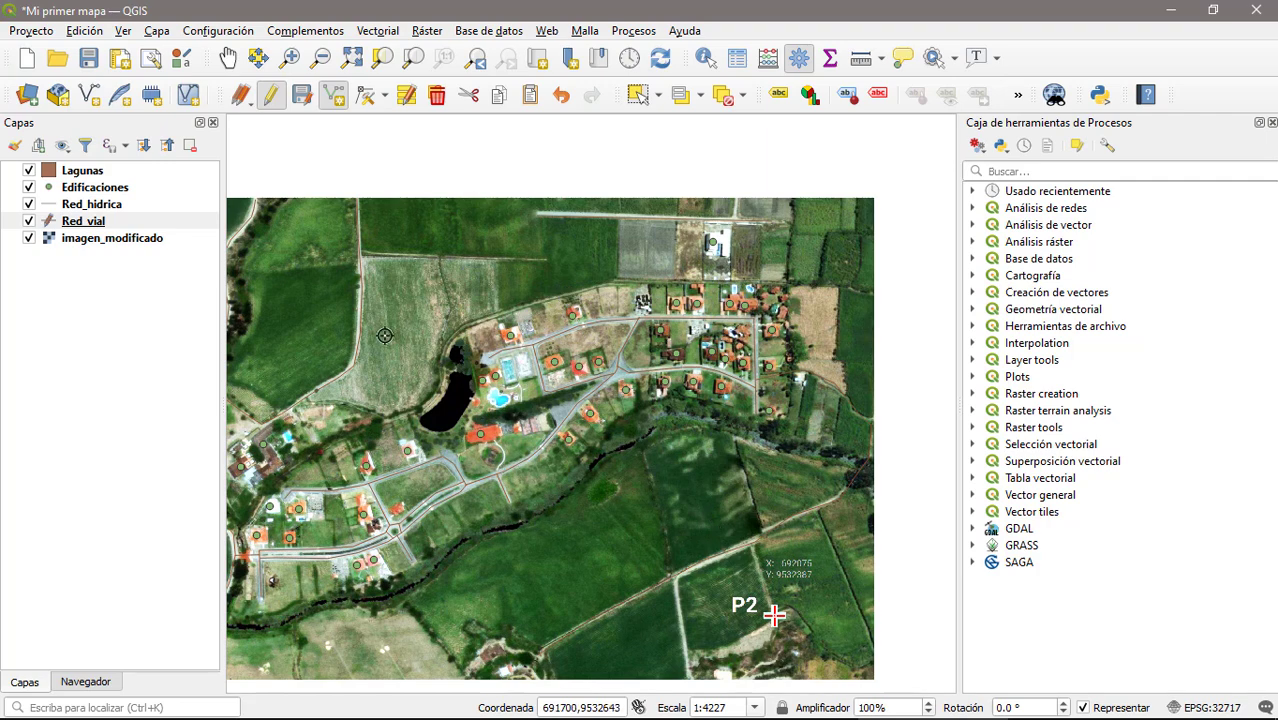
Review the Red_vial lines with imagen_modificado hidden and restored, save the layer edits and end editing.
left_click(29, 238)
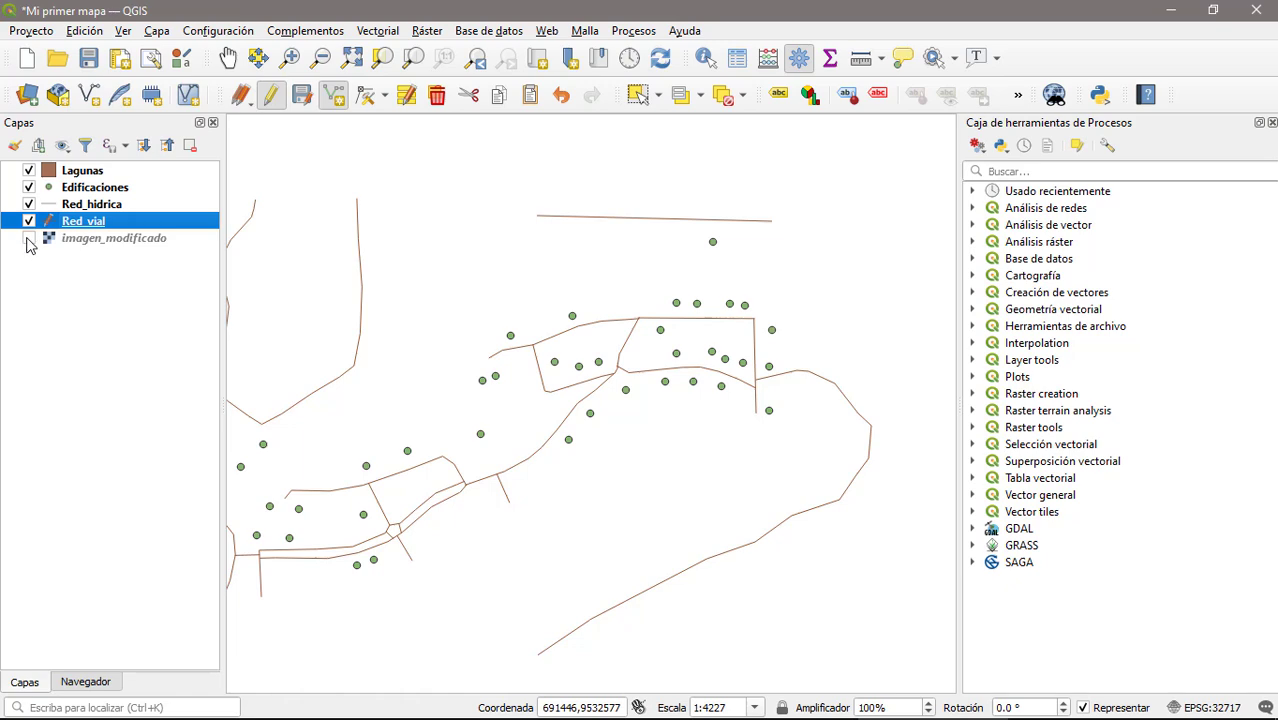
left_click(29, 238)
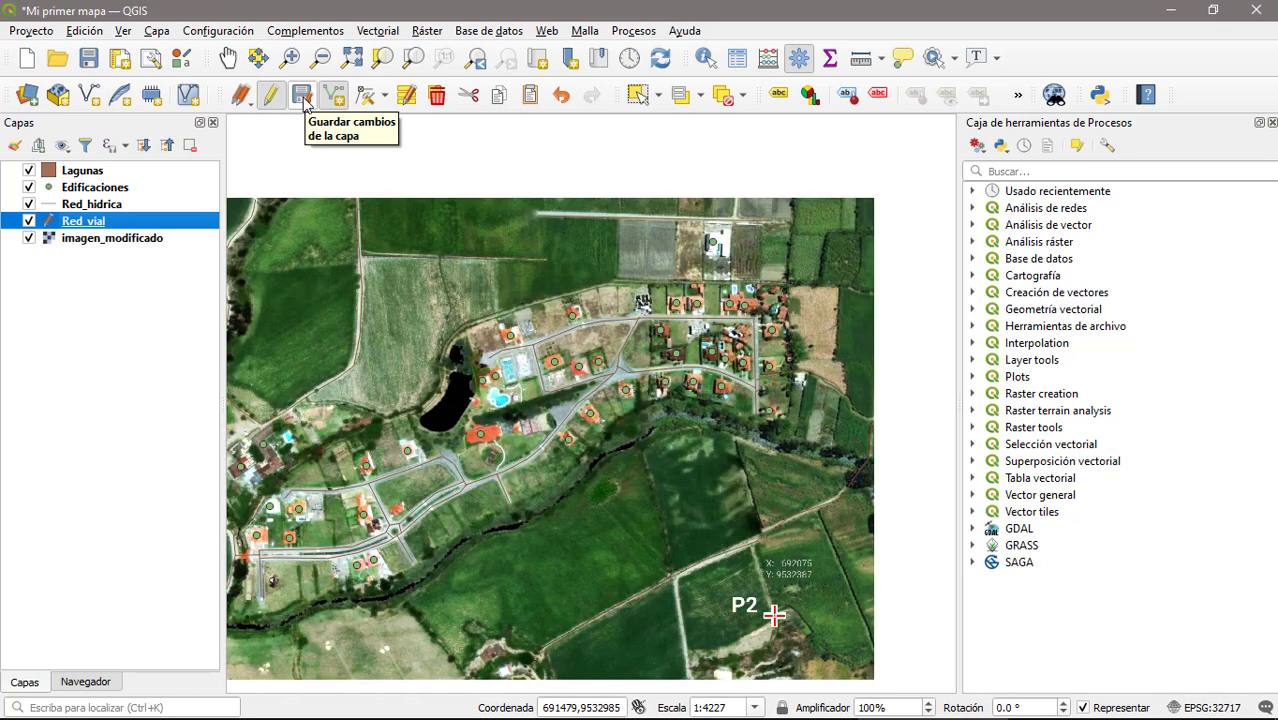
left_click(270, 95)
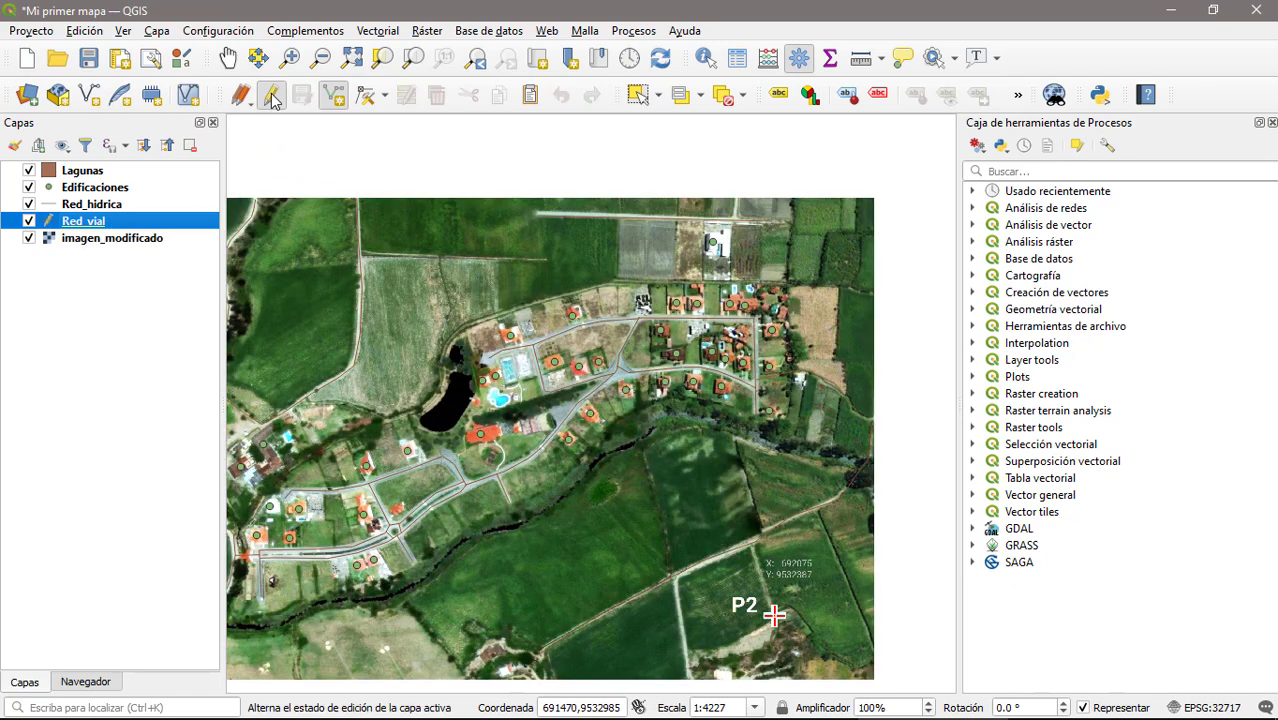
left_click(271, 97)
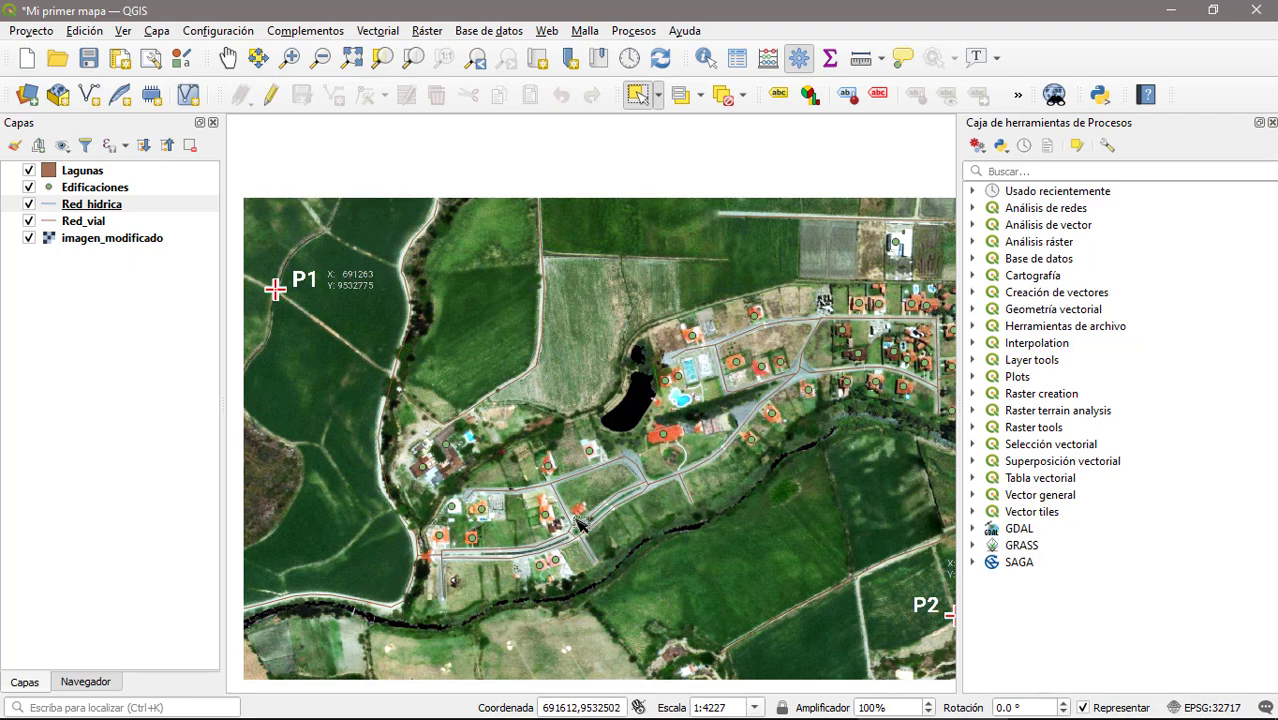
Enable editing on Red_hidrica and digitize the river from the image's western edge to its eastern edge with an autogenerated fid.
left_click(88, 208)
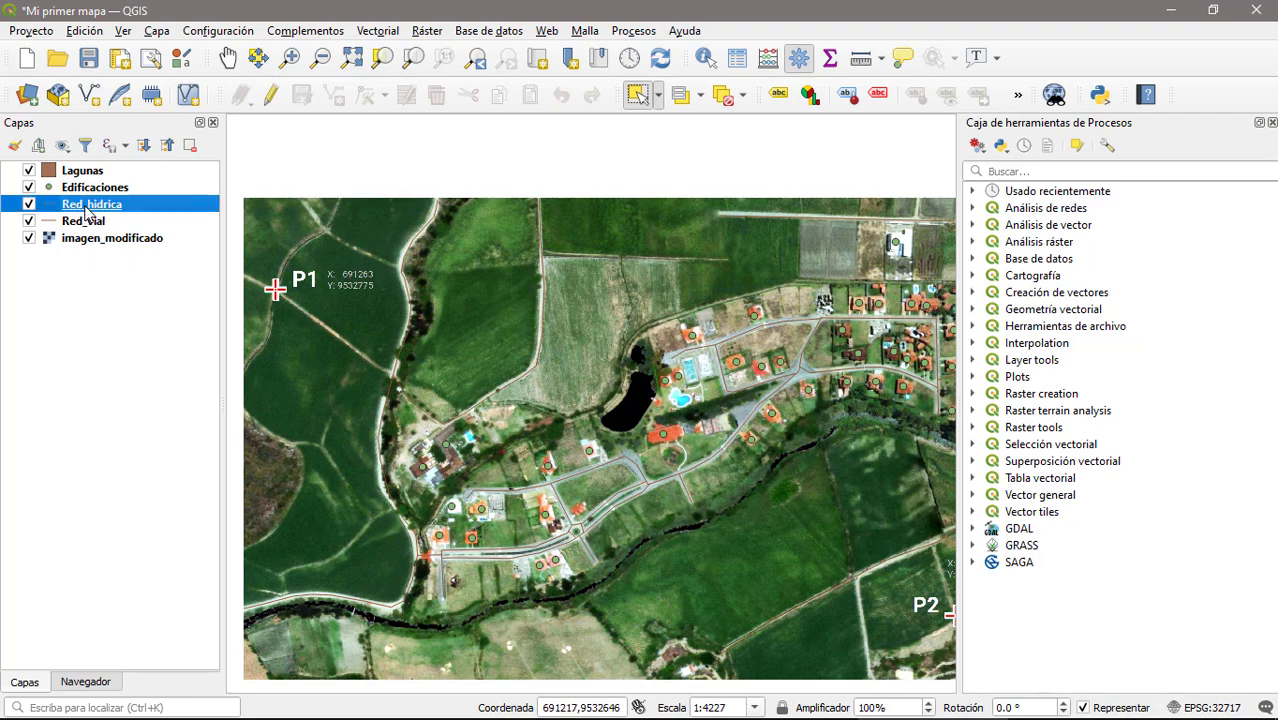
left_click(270, 95)
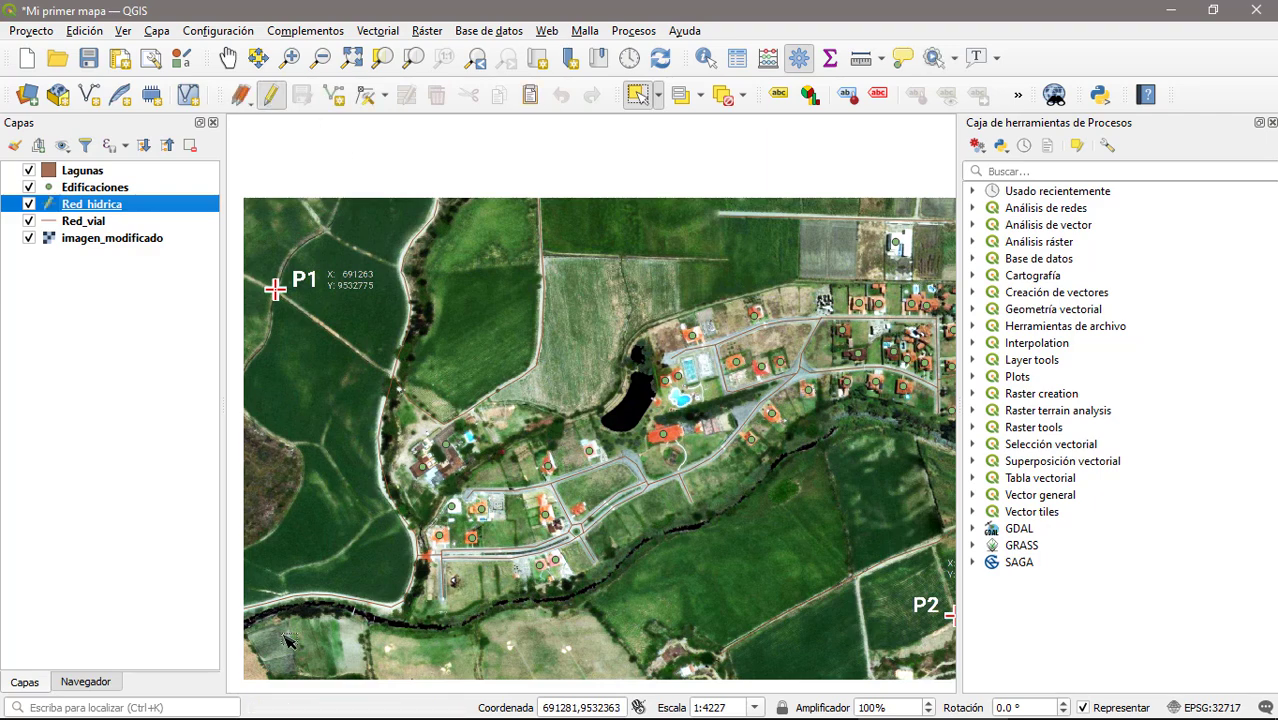
left_click(336, 98)
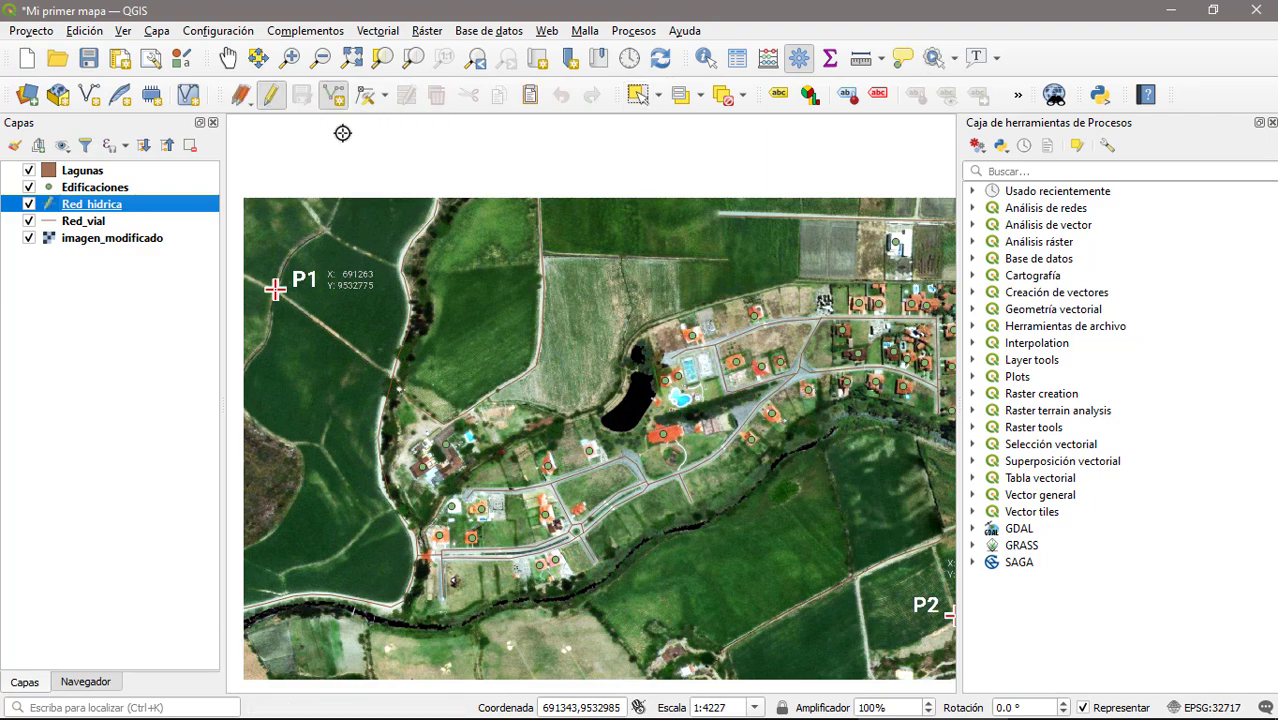
left_click(250, 618)
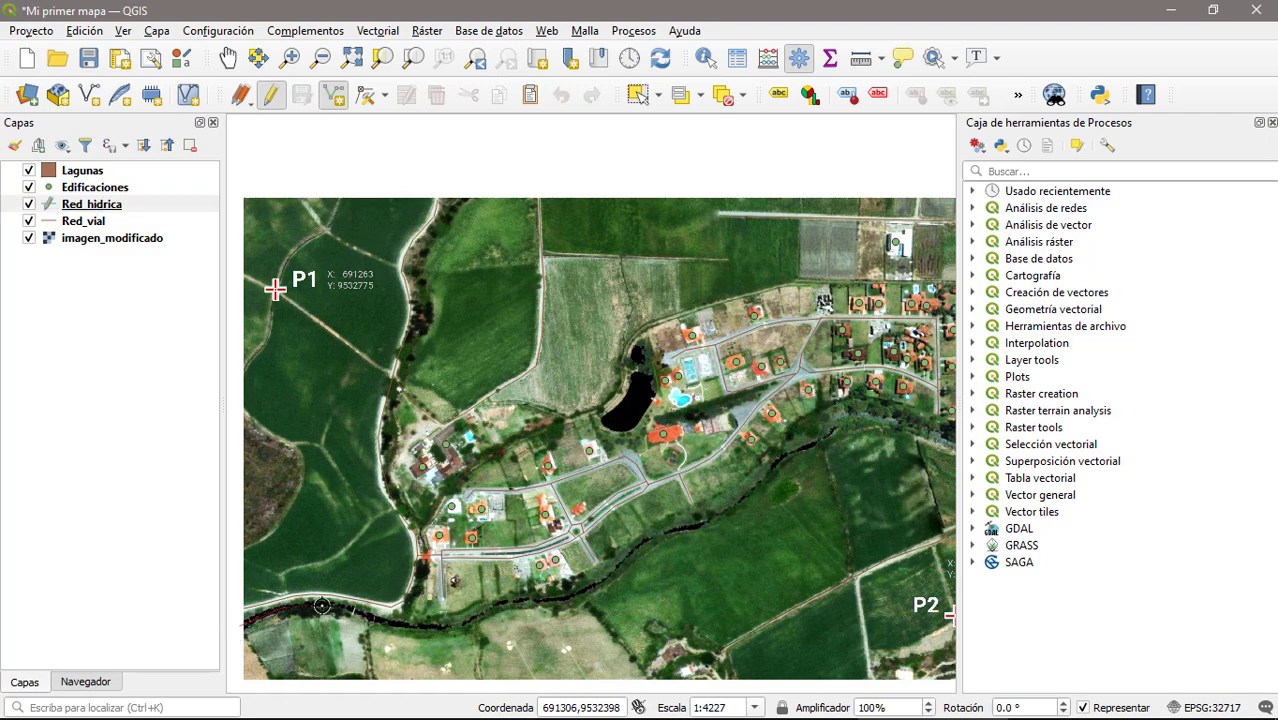
key("Right")
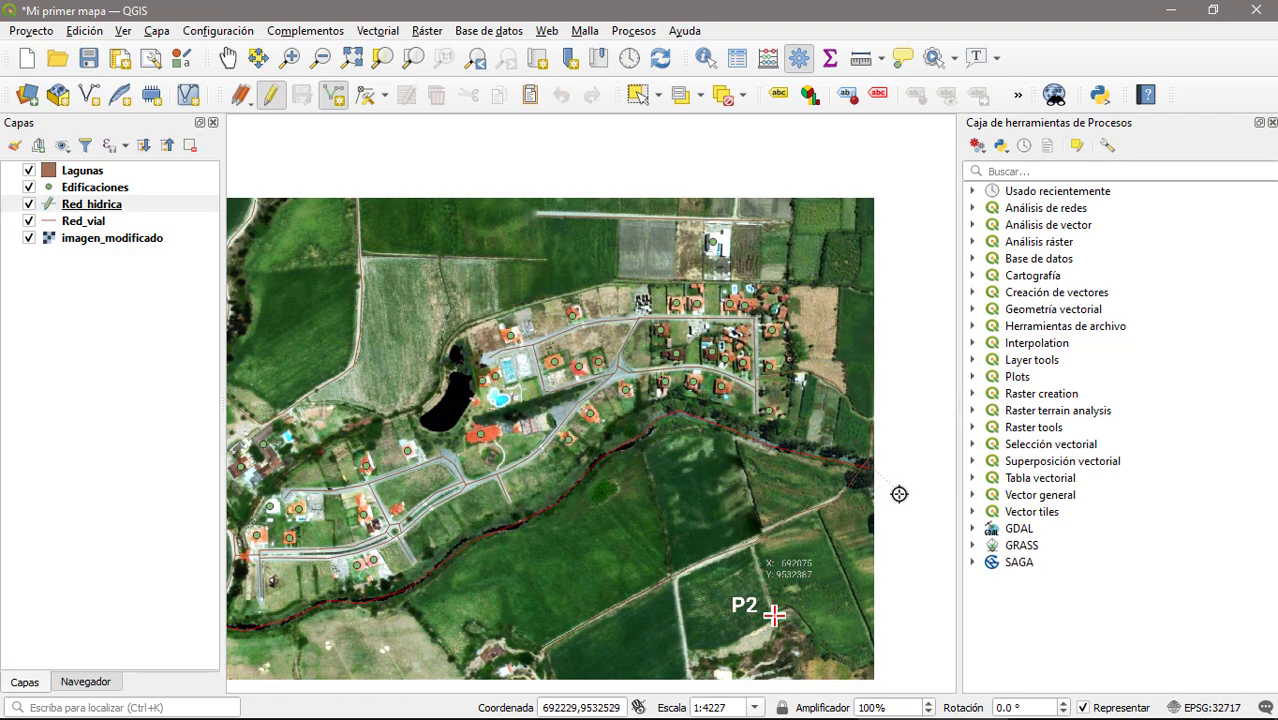
right_click(897, 493)
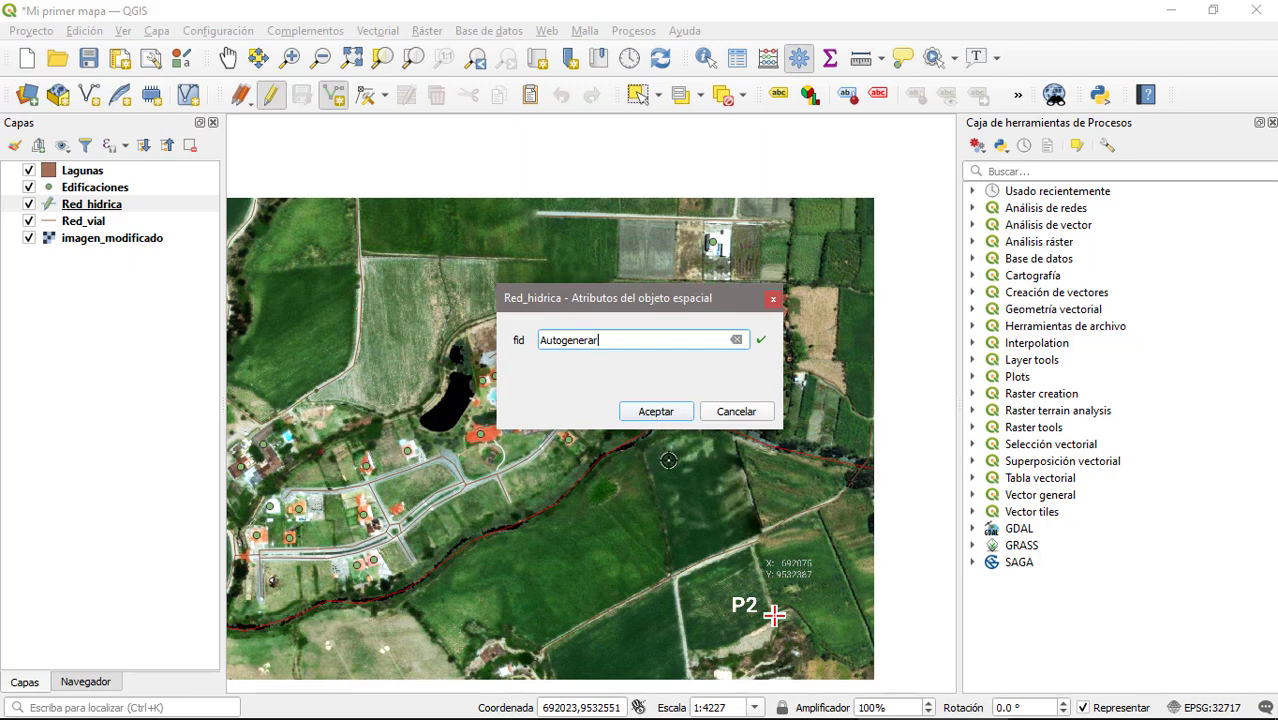
left_click(656, 412)
Check the river line with imagen_modificado hidden and restored, save the Red_hidrica edits and end editing.
left_click(30, 239)
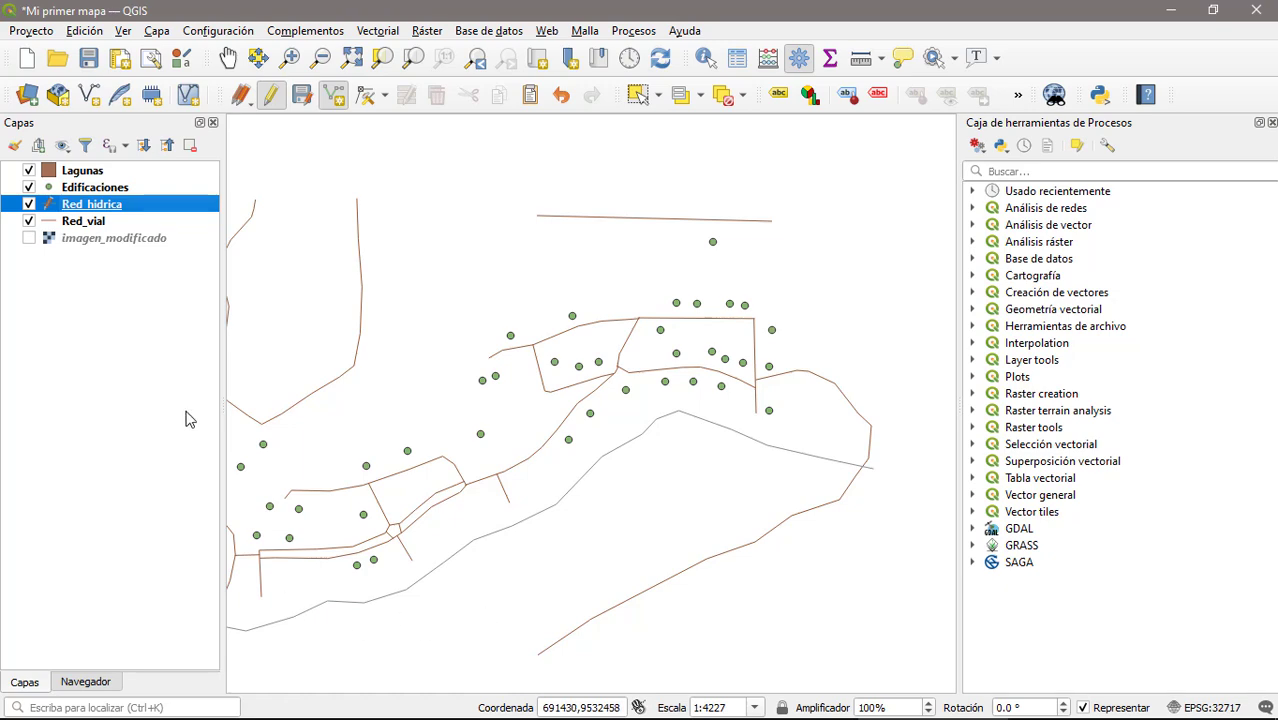
left_click(29, 239)
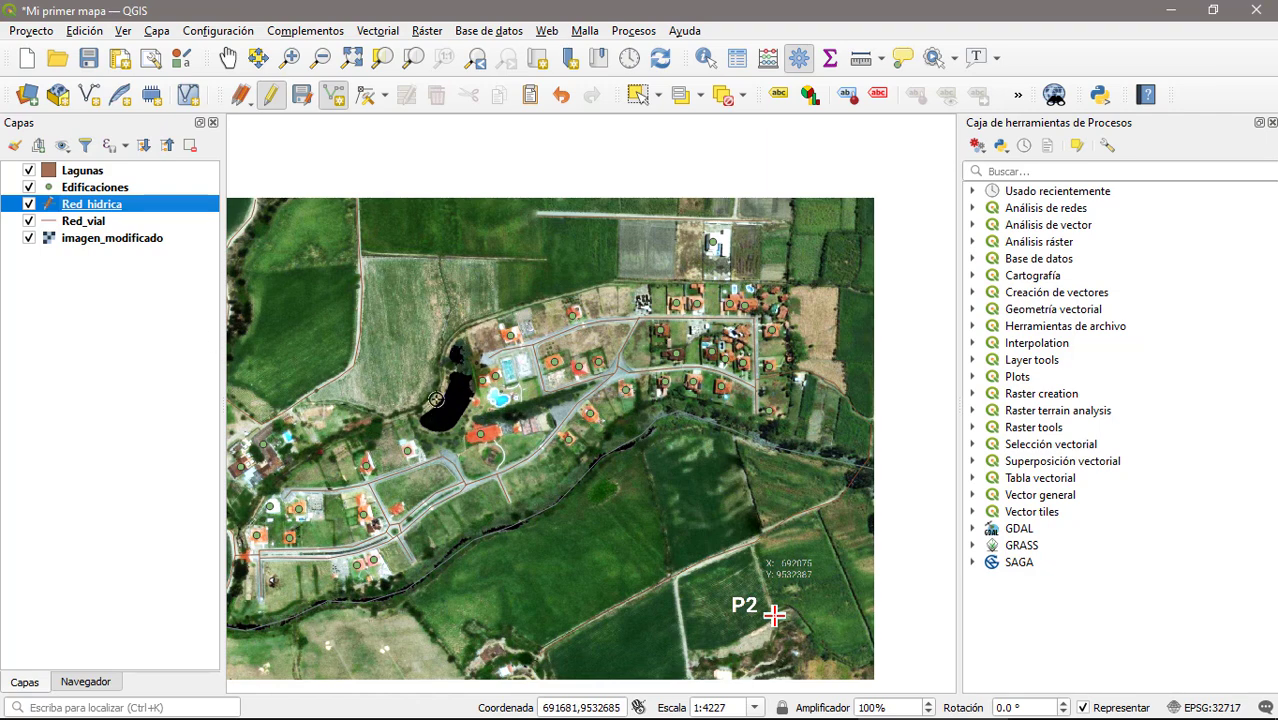
scroll(396, 390, "up", 1)
scroll(482, 403, "up", 1)
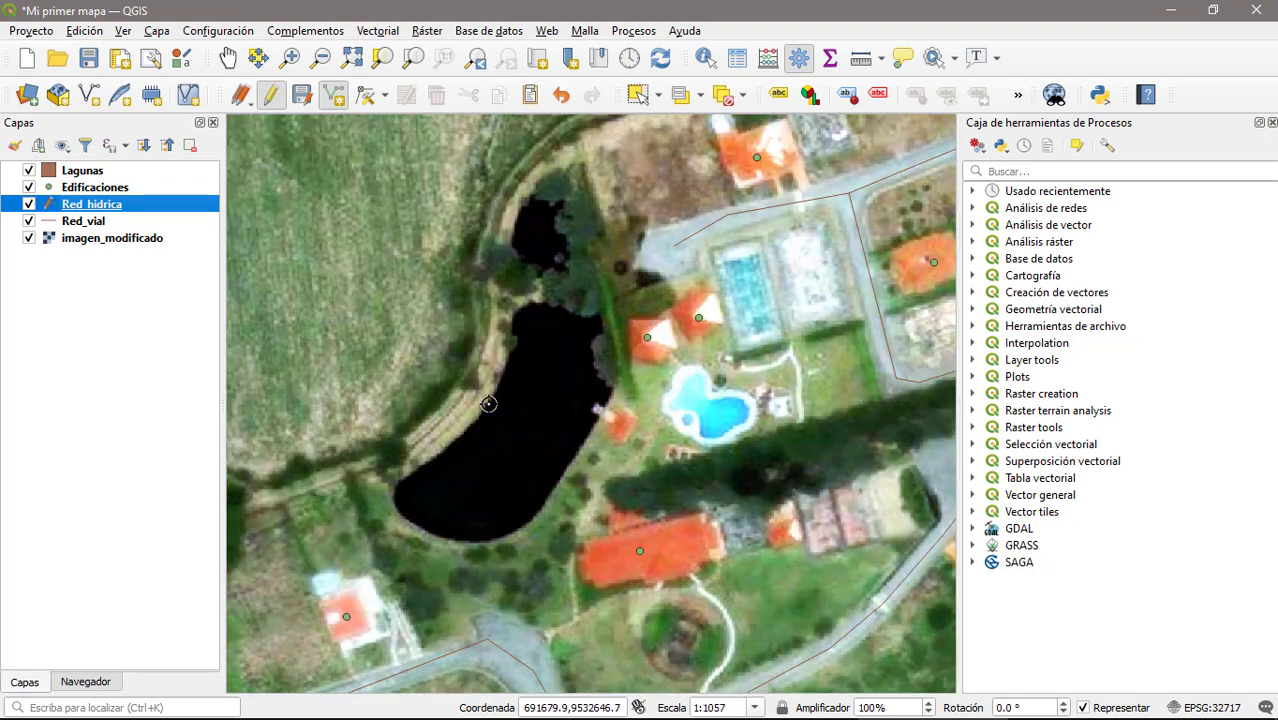
left_click(301, 97)
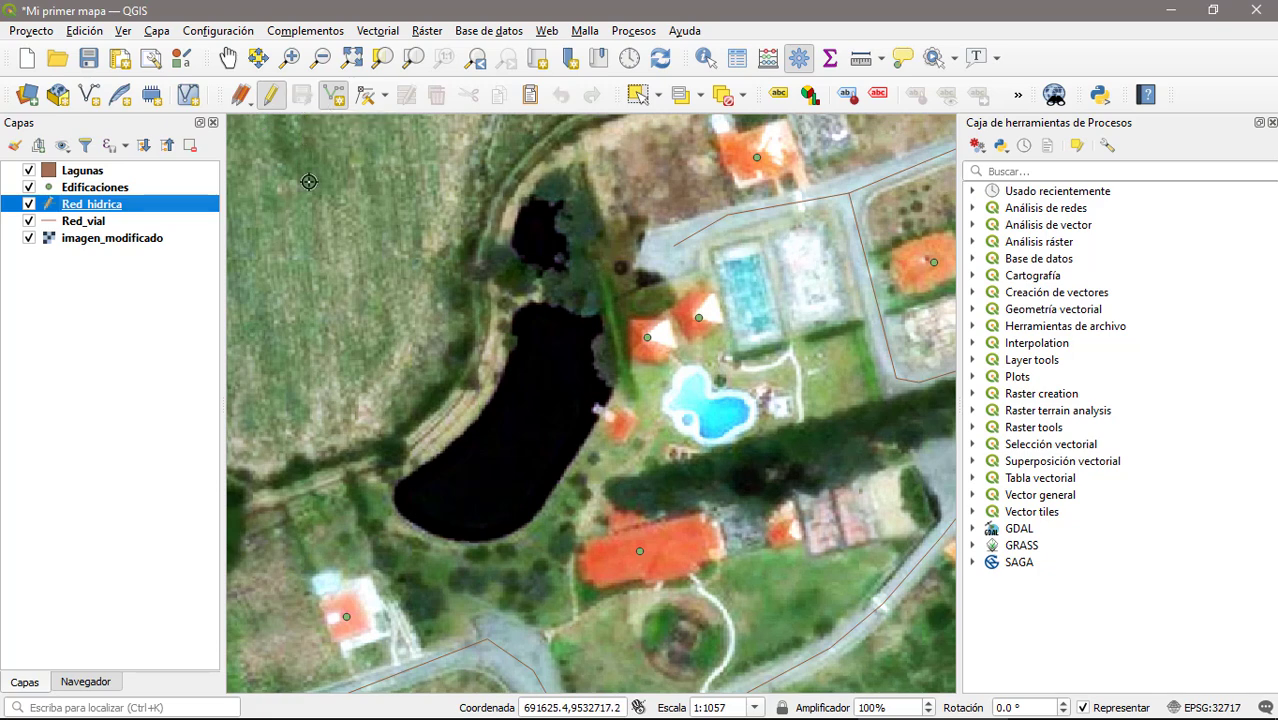
left_click(270, 98)
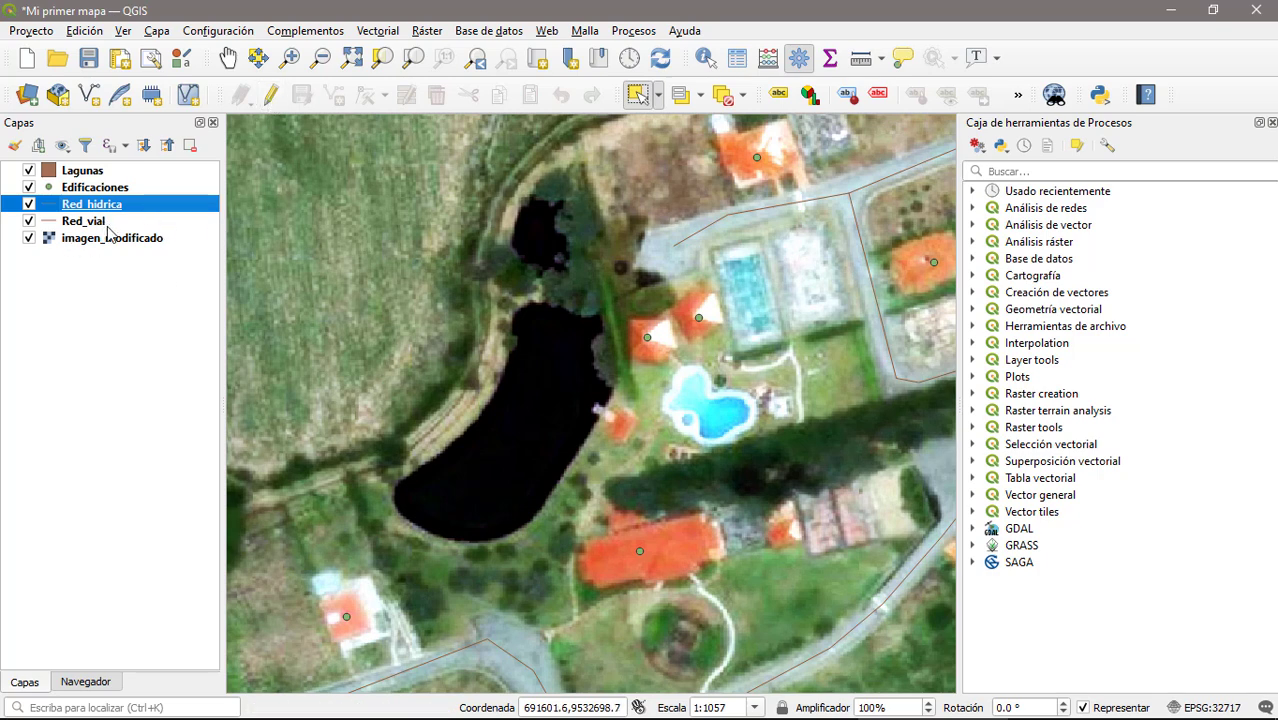
Enable editing on Lagunas and digitize the large lagoon as a polygon along its shoreline, leaving the id empty.
left_click(82, 174)
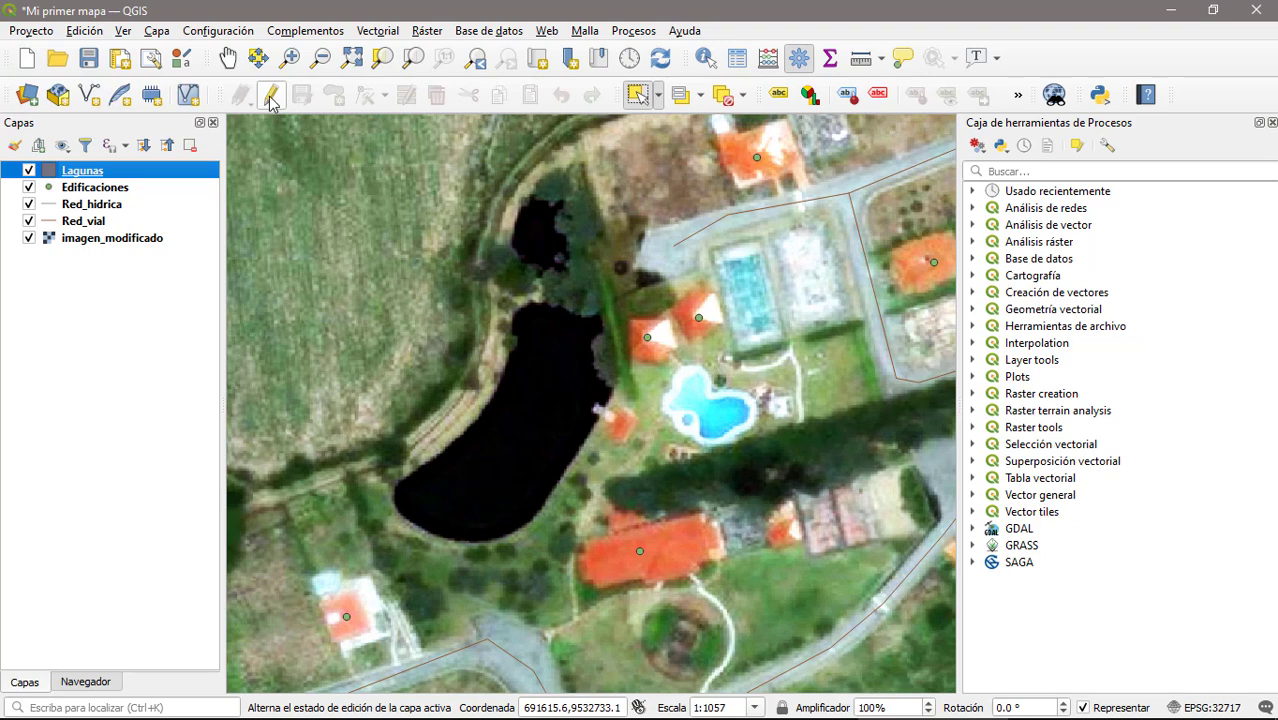
left_click(289, 57)
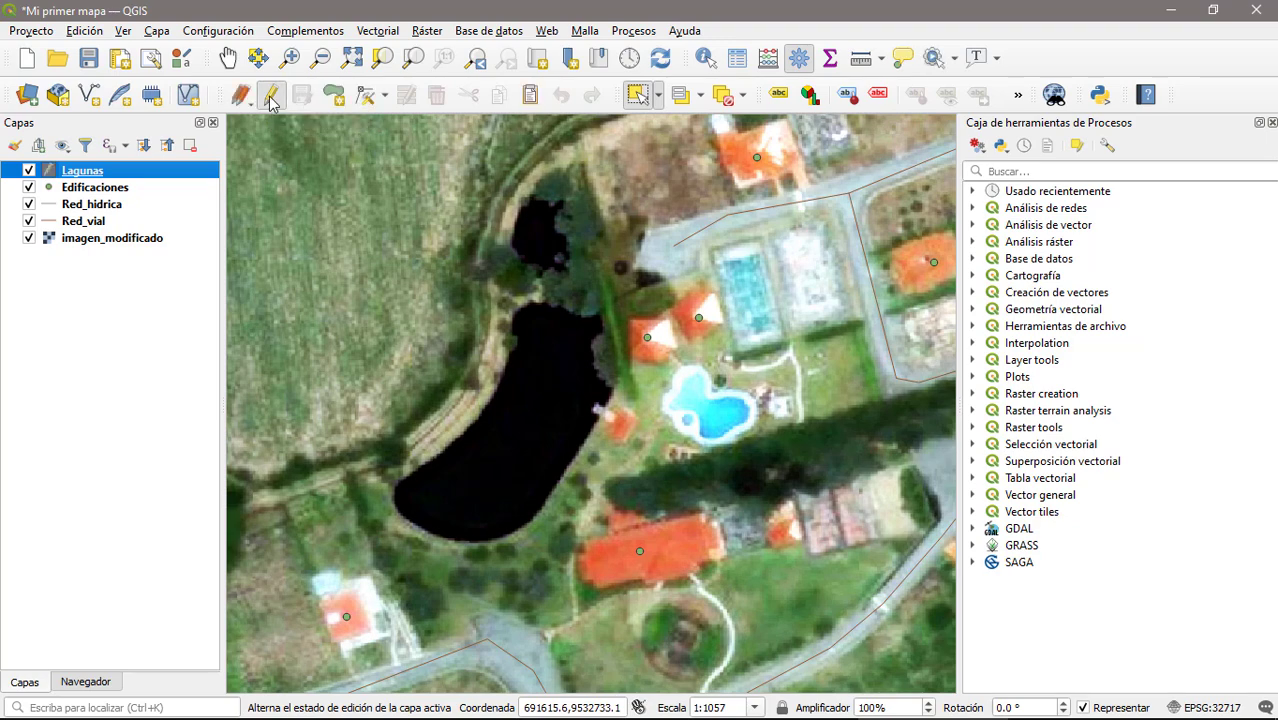
scroll(618, 482, "down", 1)
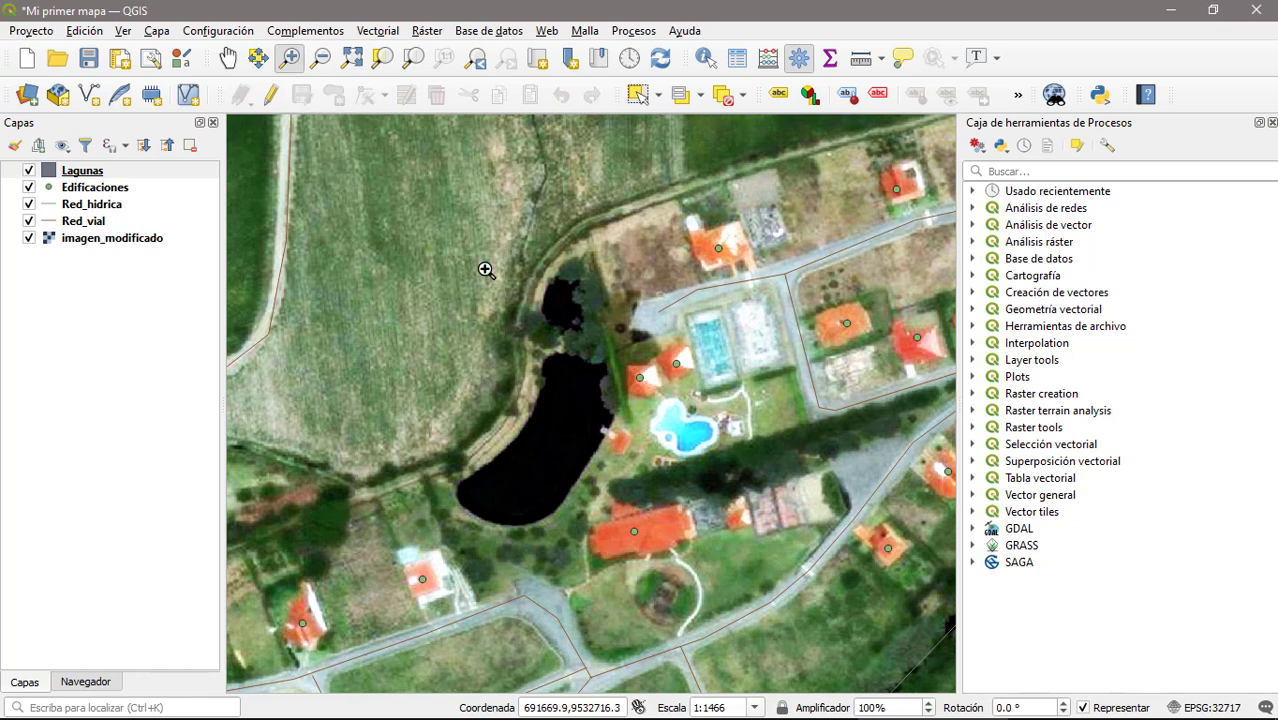
left_click_drag(400, 241, 649, 549)
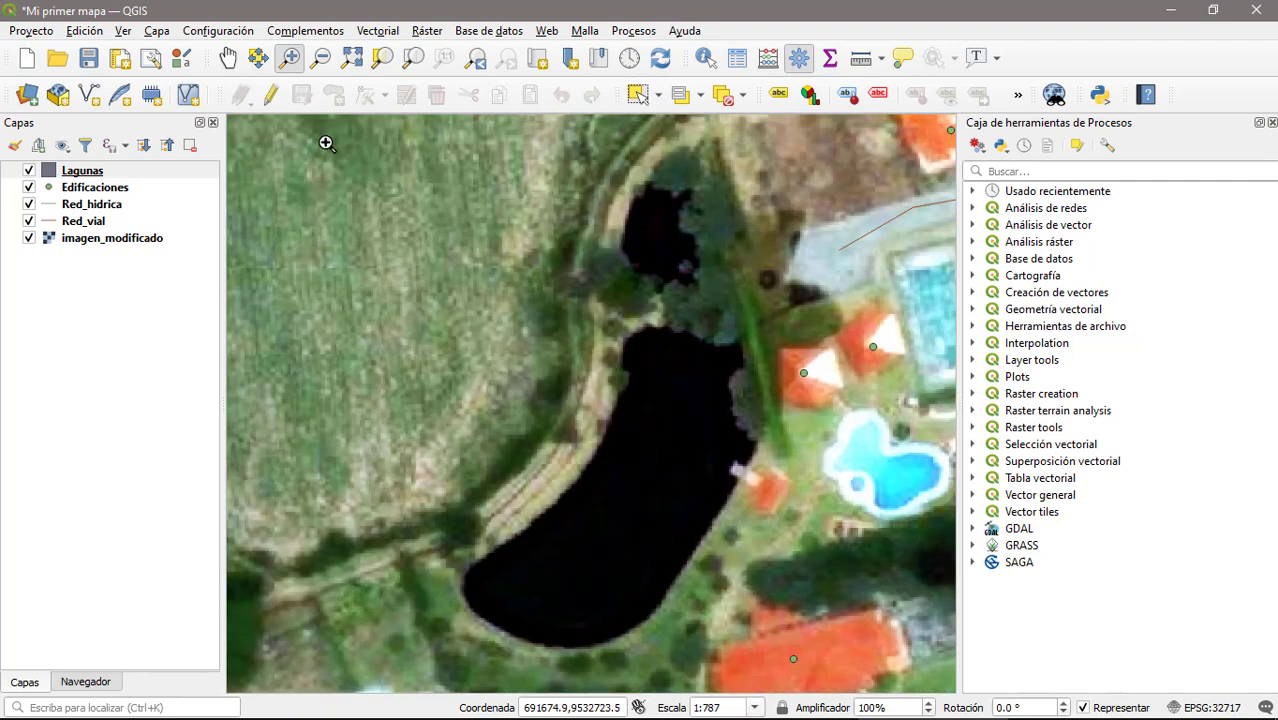
left_click(85, 177)
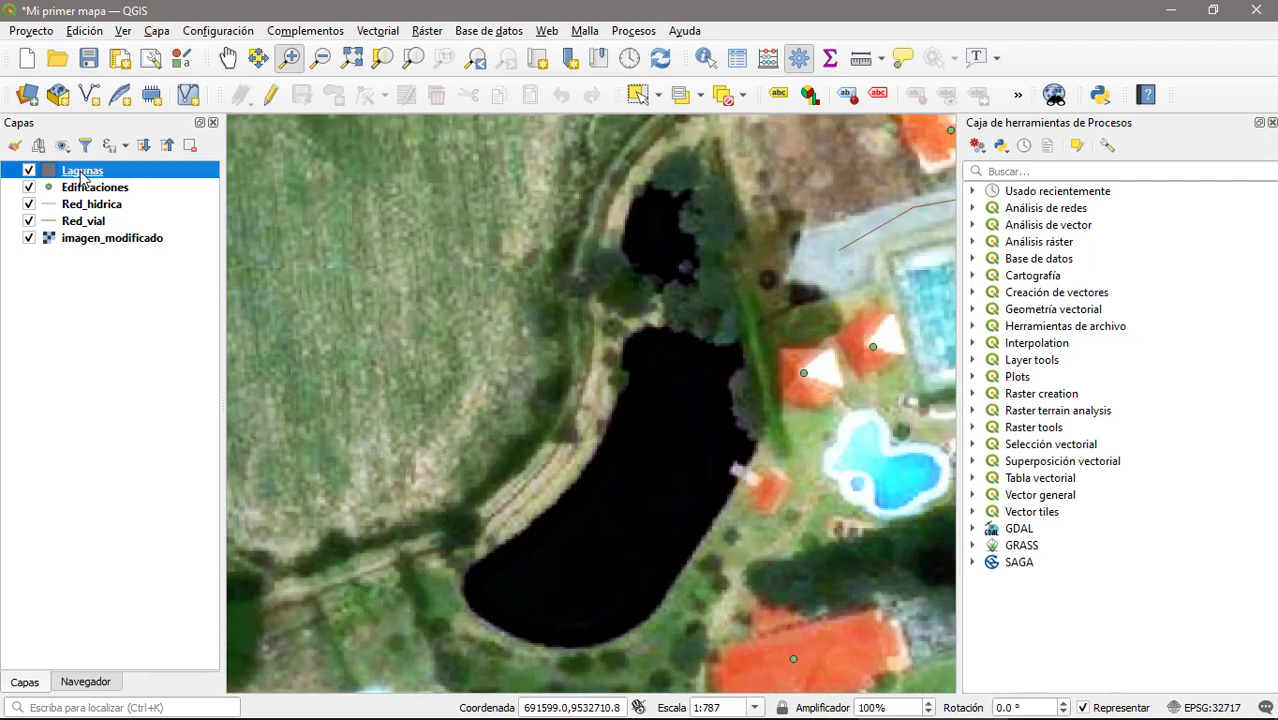
left_click(272, 95)
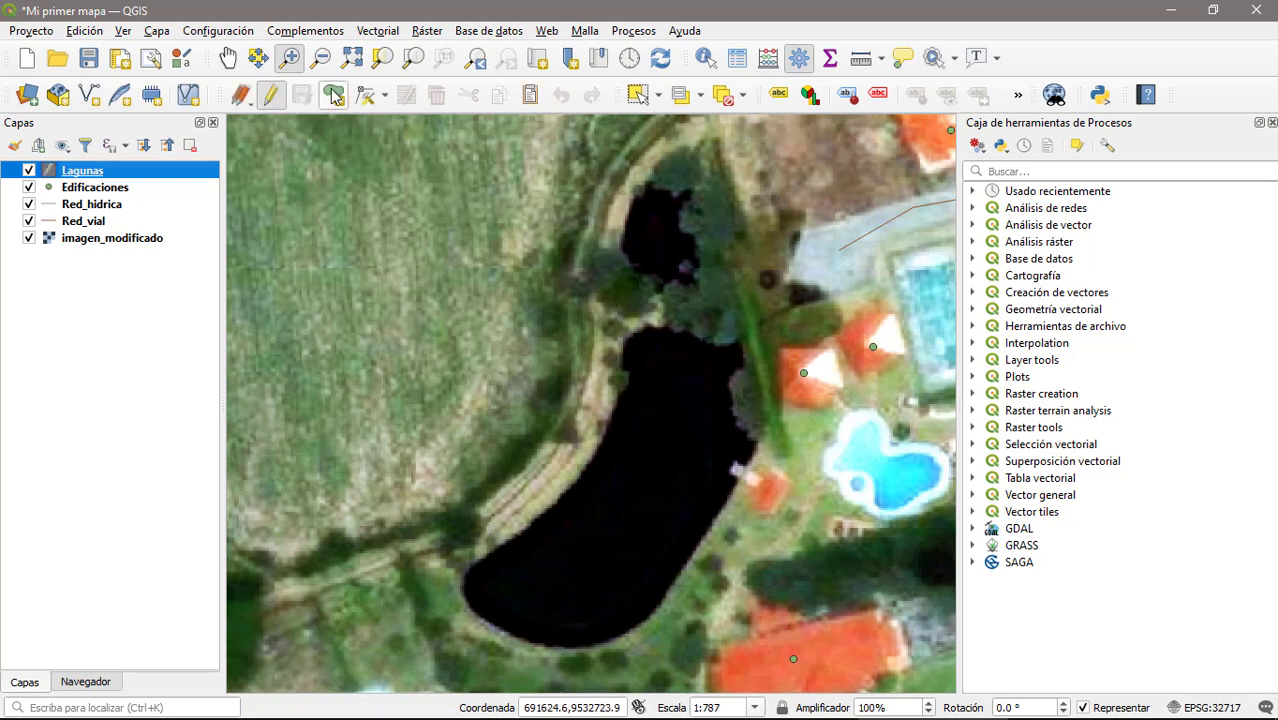
left_click(334, 93)
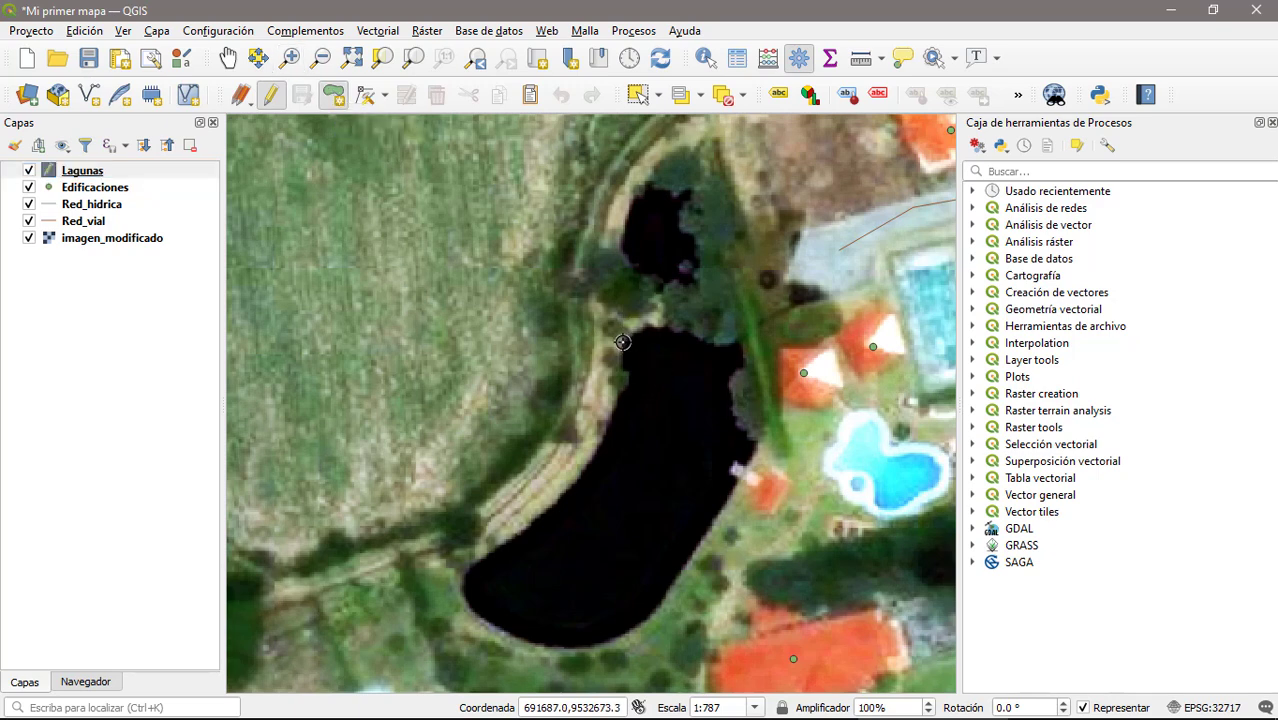
left_click(622, 401)
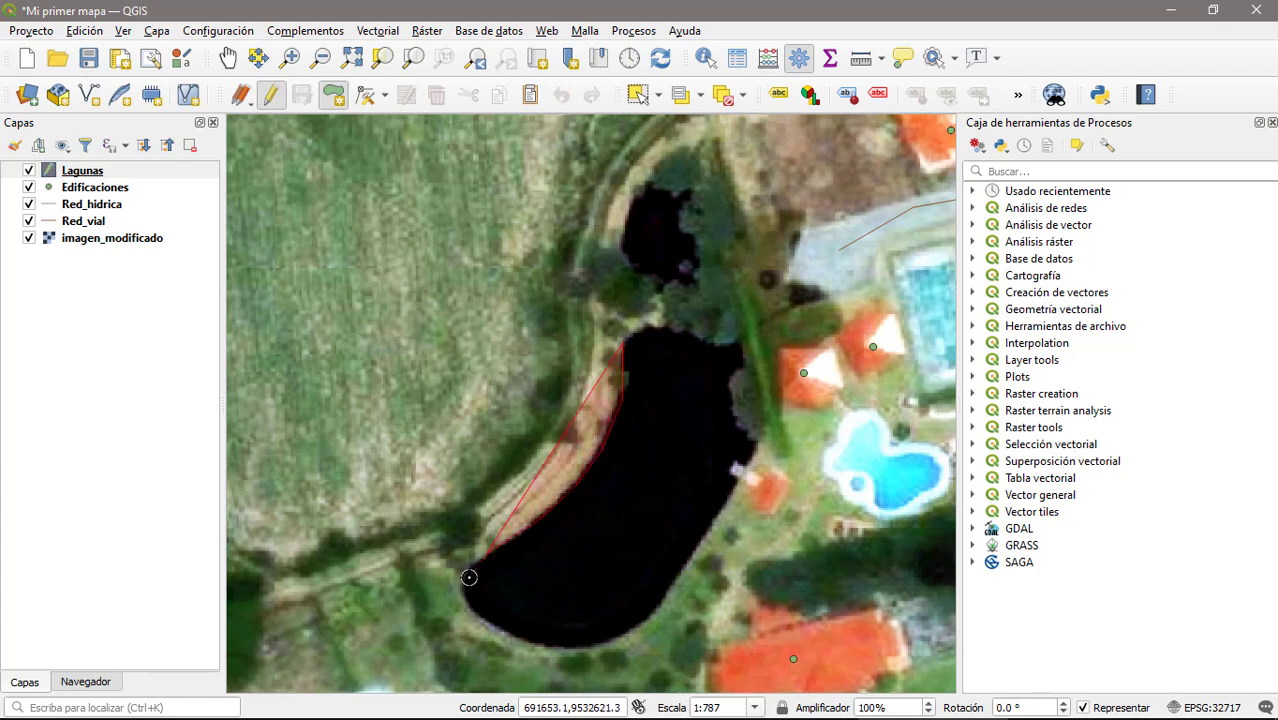
right_click(636, 327)
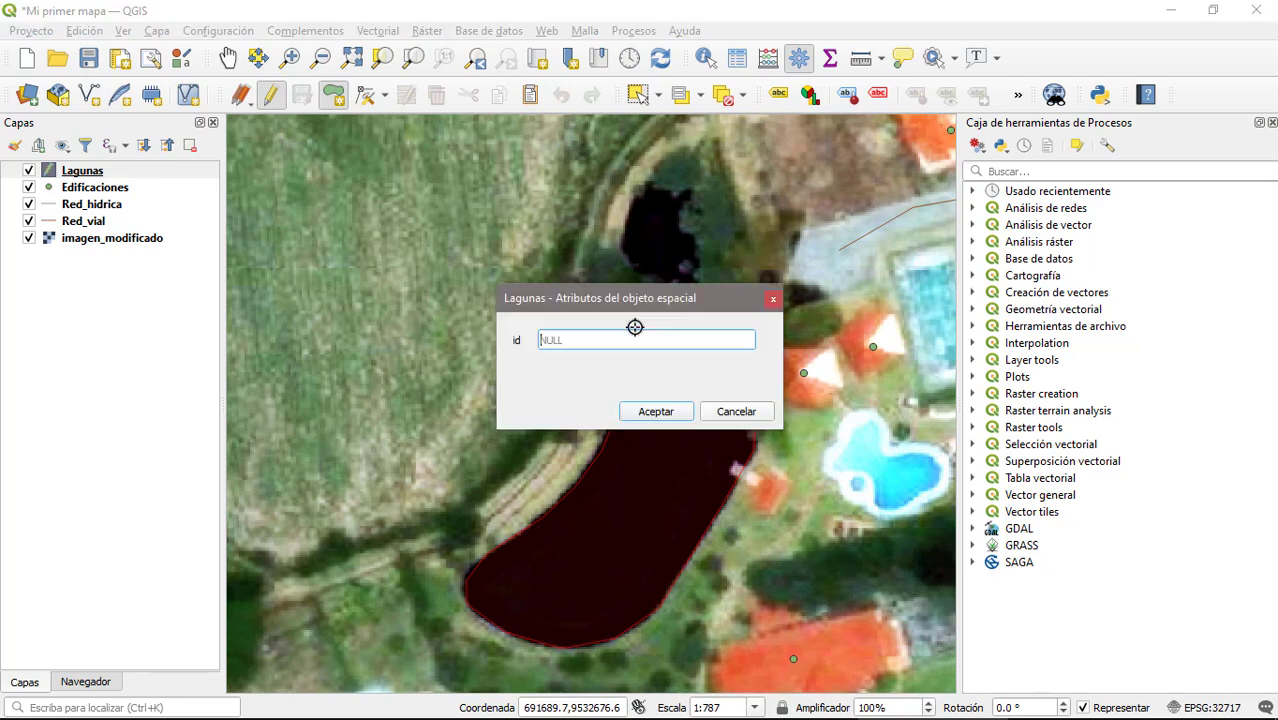
left_click(656, 411)
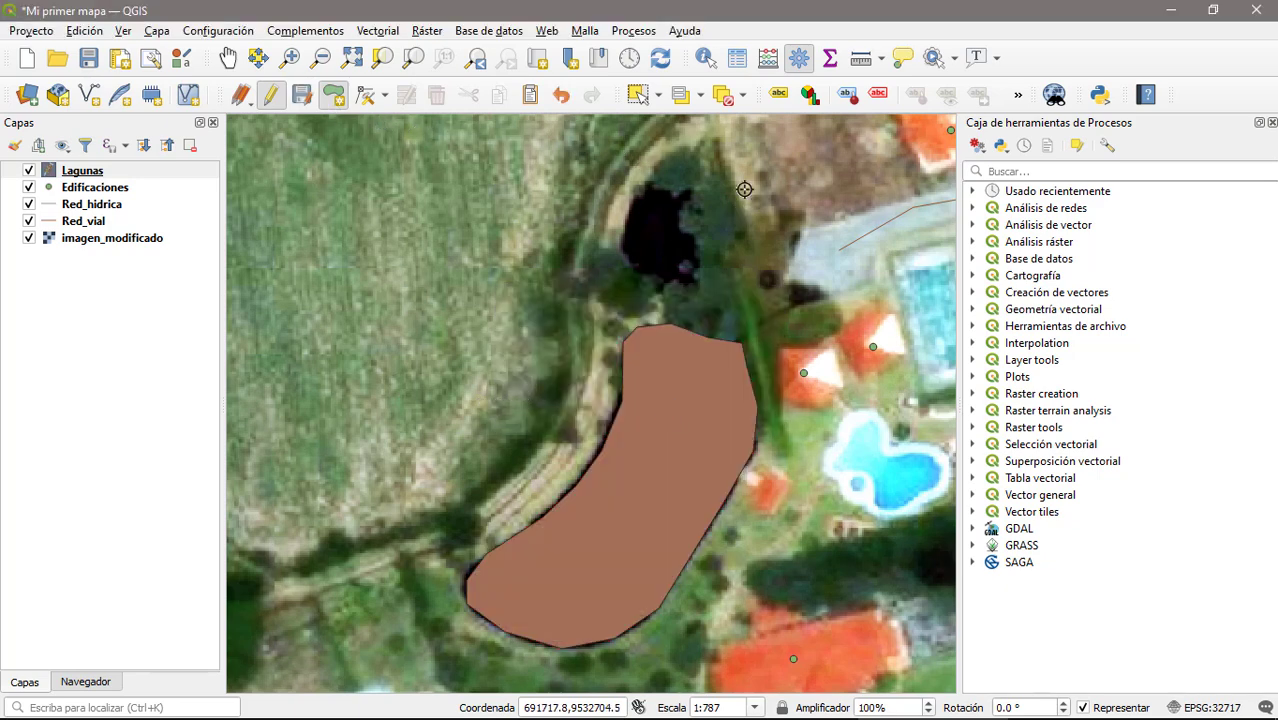
Digitize the small lagoon north of the large one as a second Lagunas polygon, leaving the id empty.
left_click(633, 203)
left_click(622, 244)
left_click(659, 291)
left_click(698, 272)
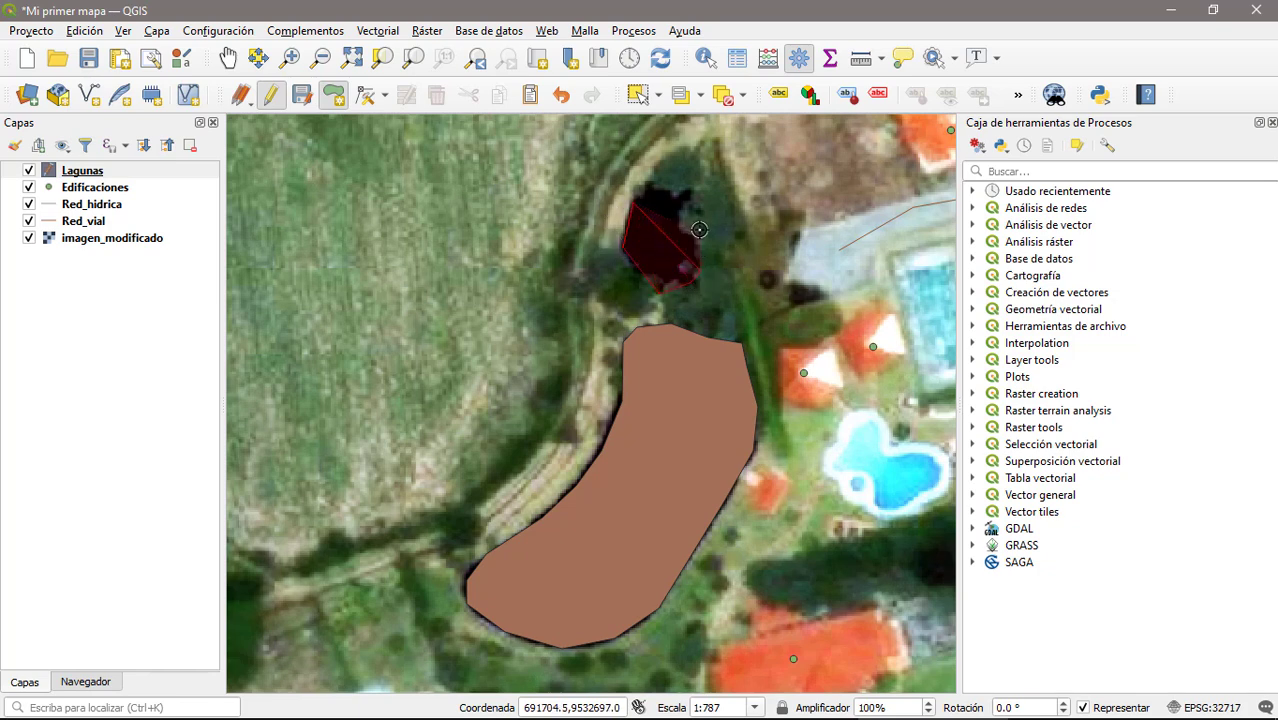
left_click(699, 199)
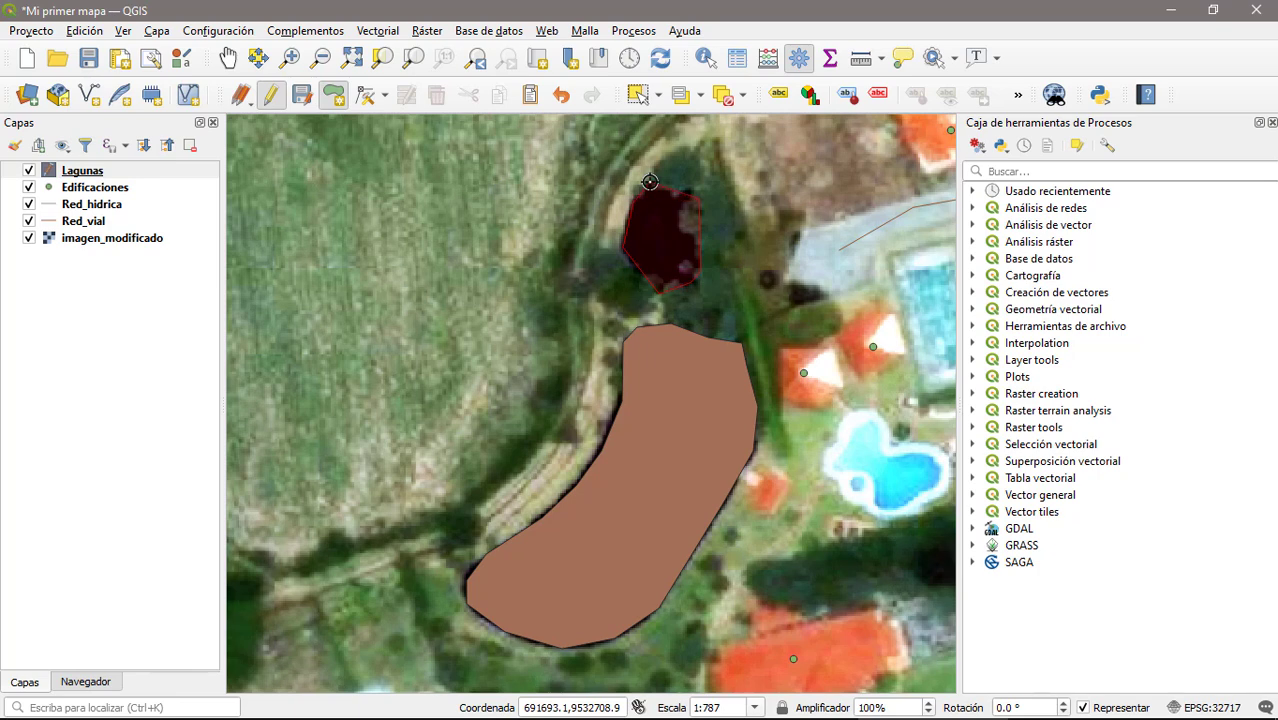
left_click(650, 182)
right_click(650, 182)
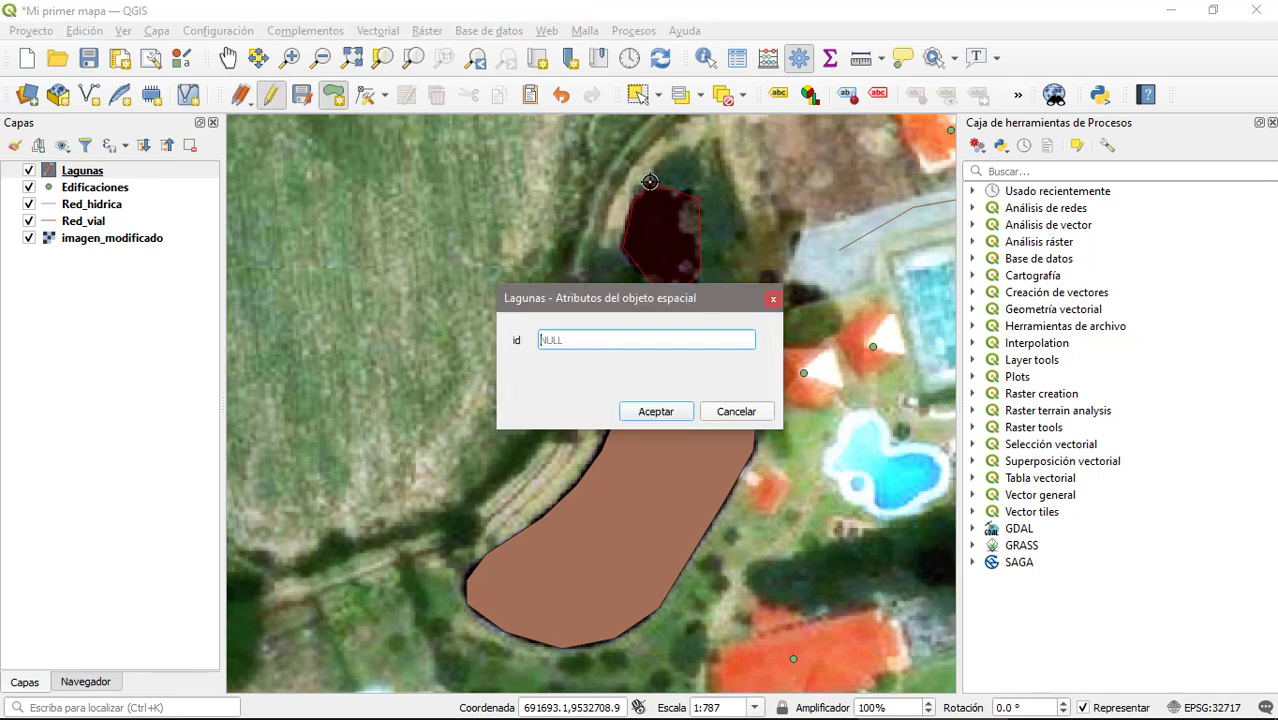
left_click(656, 411)
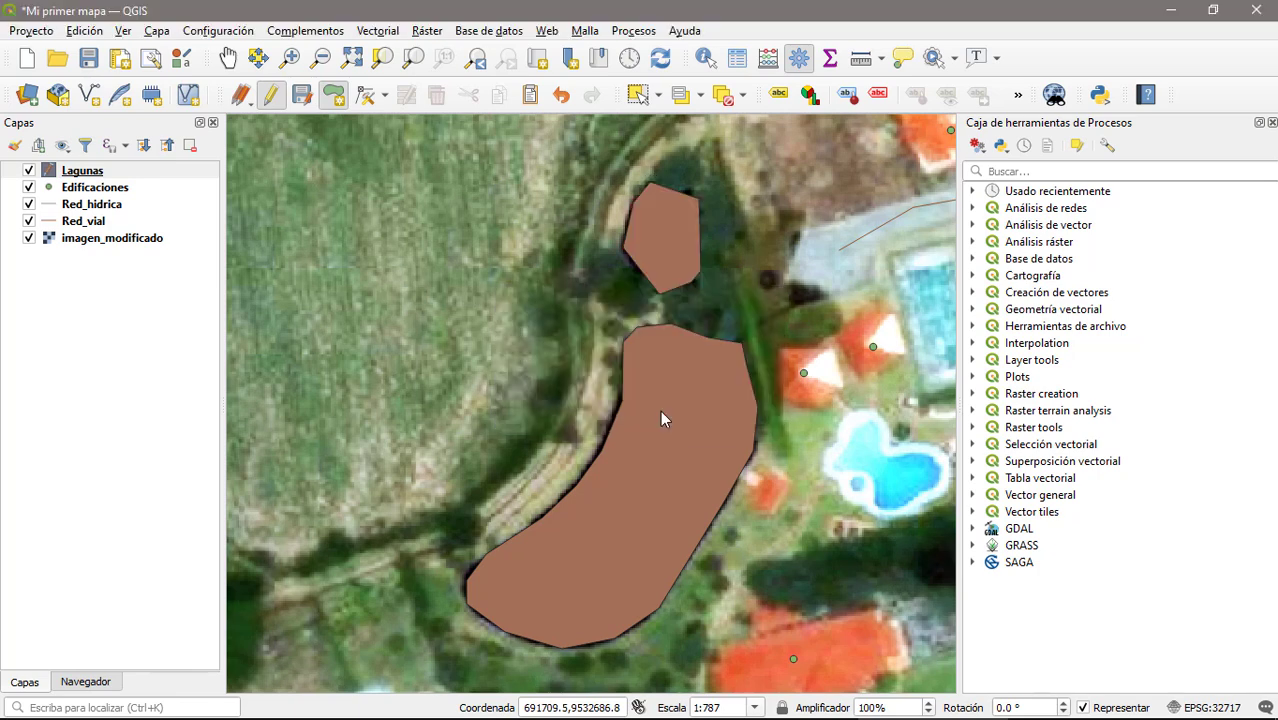
Hide imagen_modificado to show only the digitized vector layers at the image's full extent, and save the project.
left_click(116, 243)
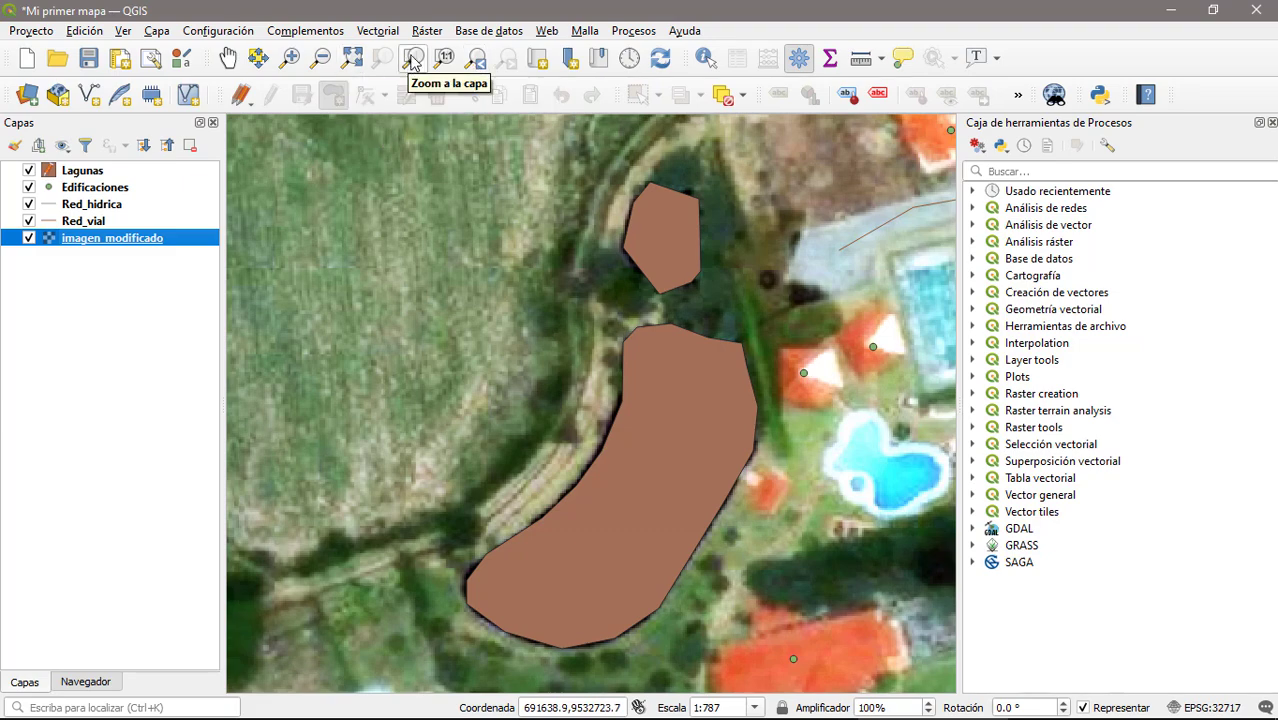
left_click(413, 62)
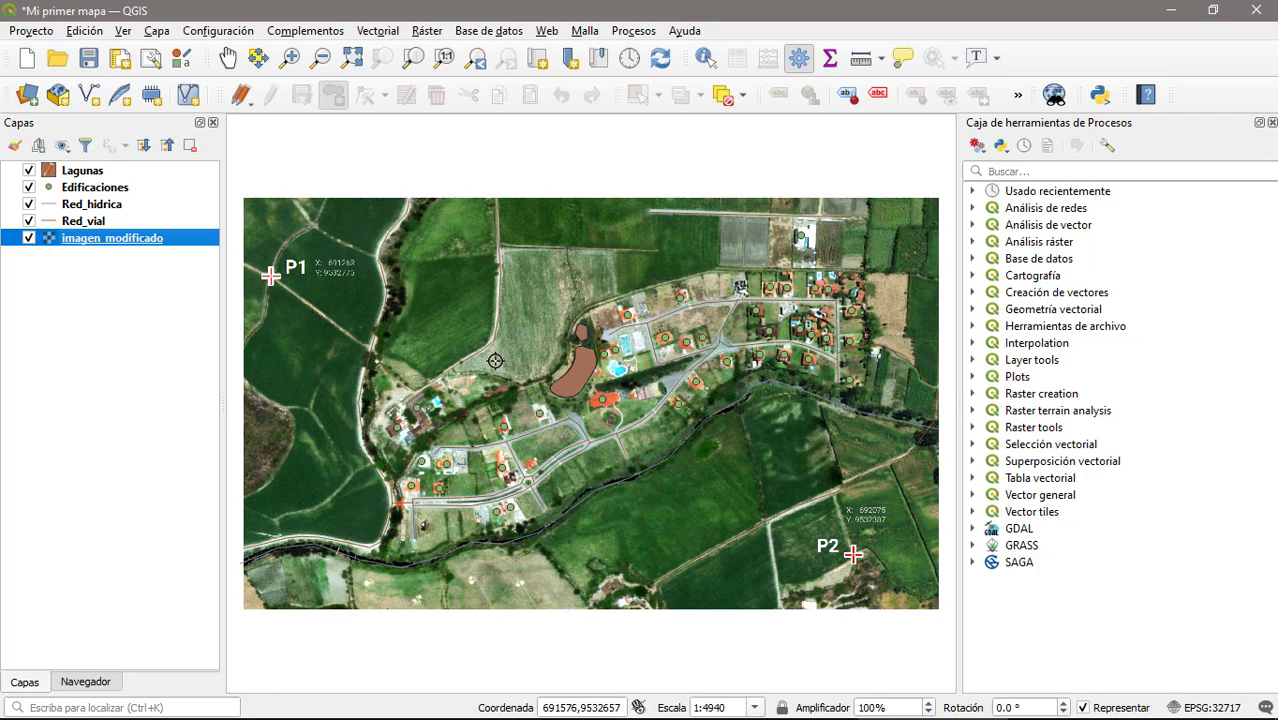
left_click(29, 238)
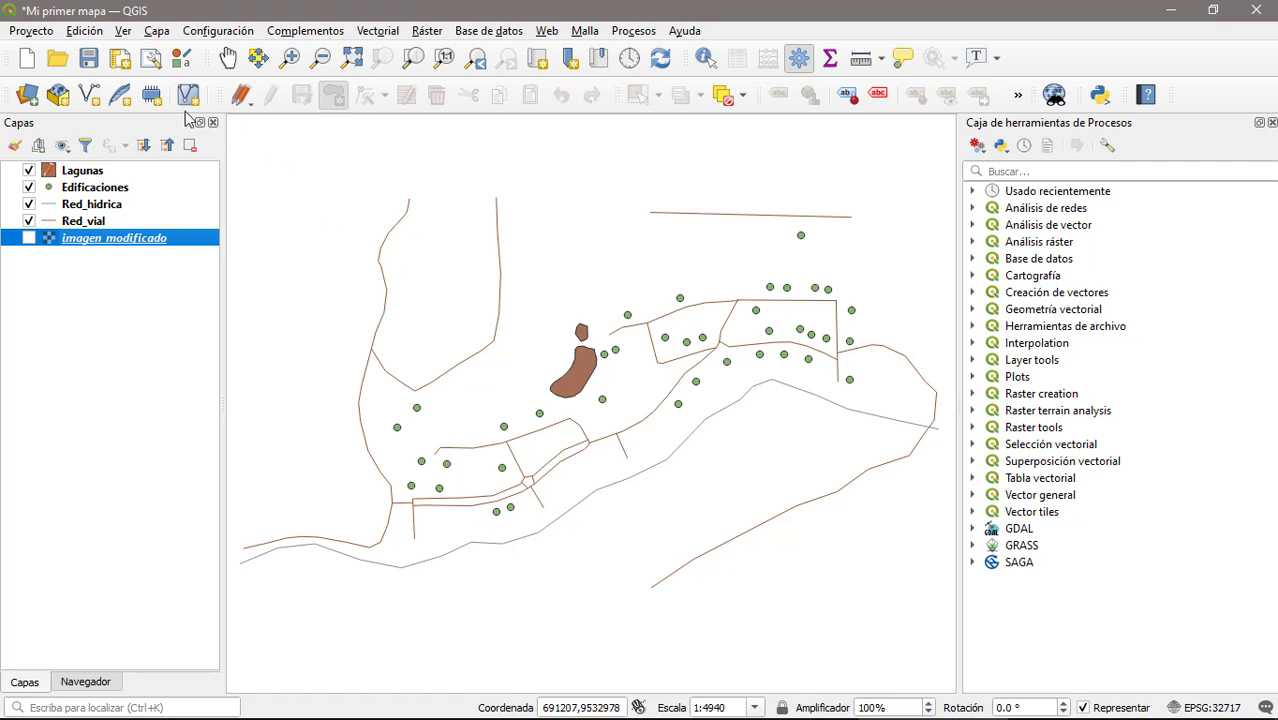
left_click(89, 62)
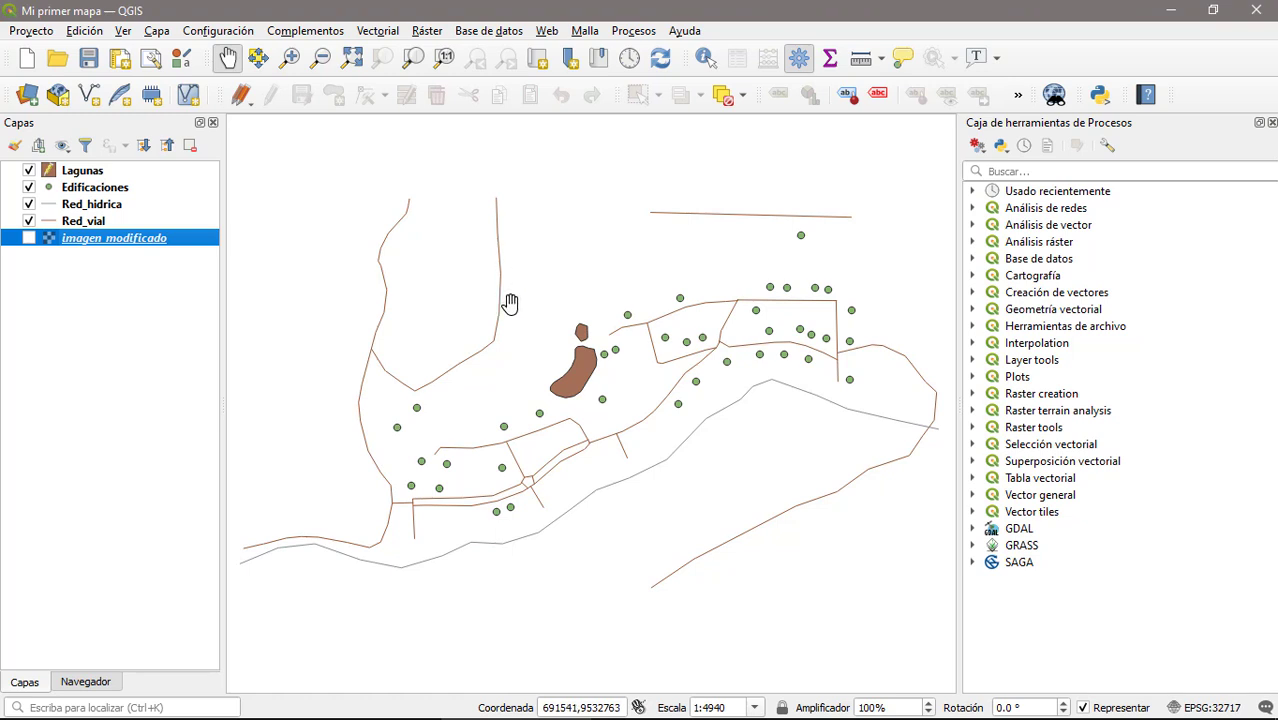
End editing on the Lagunas layer.
left_click(90, 172)
right_click(91, 178)
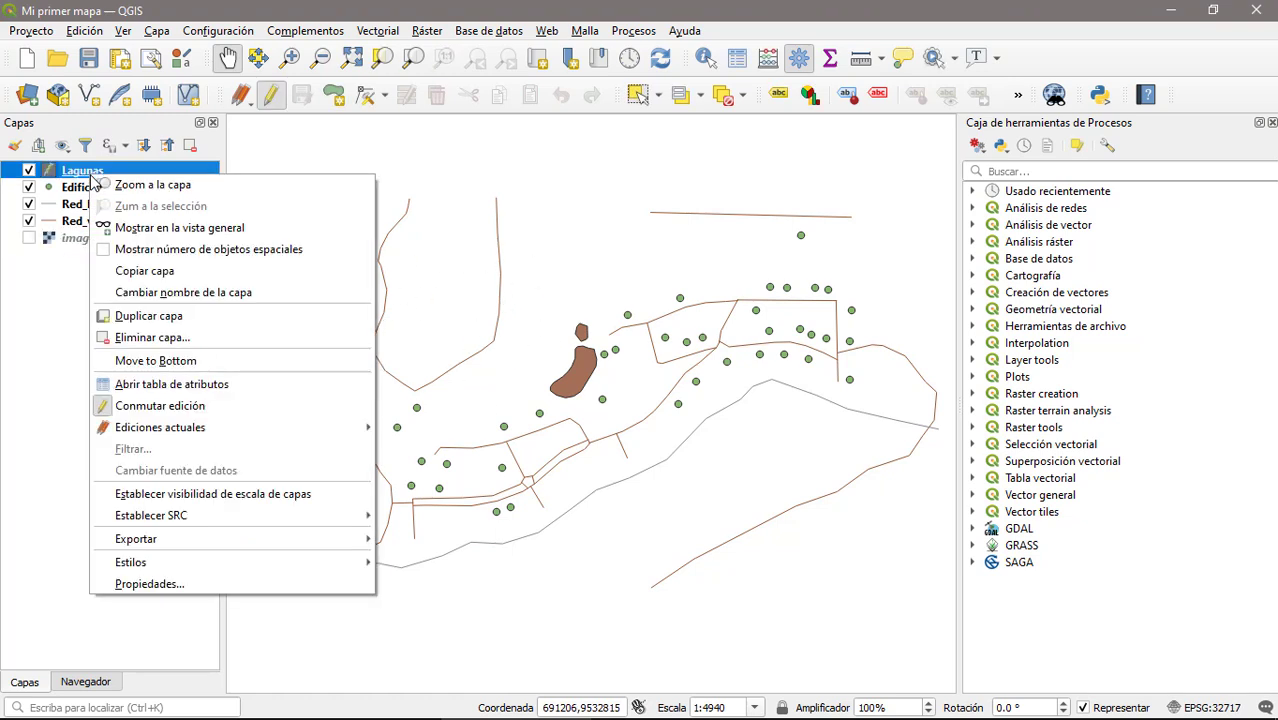
left_click(157, 410)
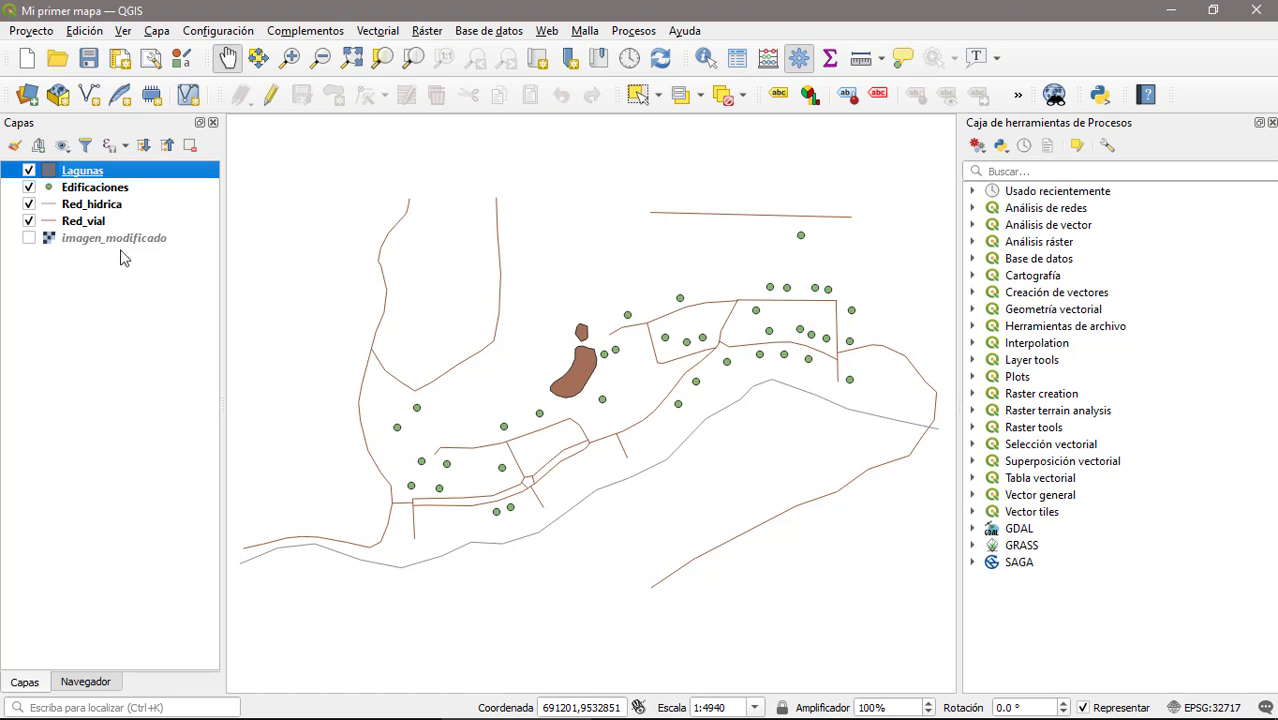
Toggle editing on for the Lagunas layer and off again.
right_click(89, 173)
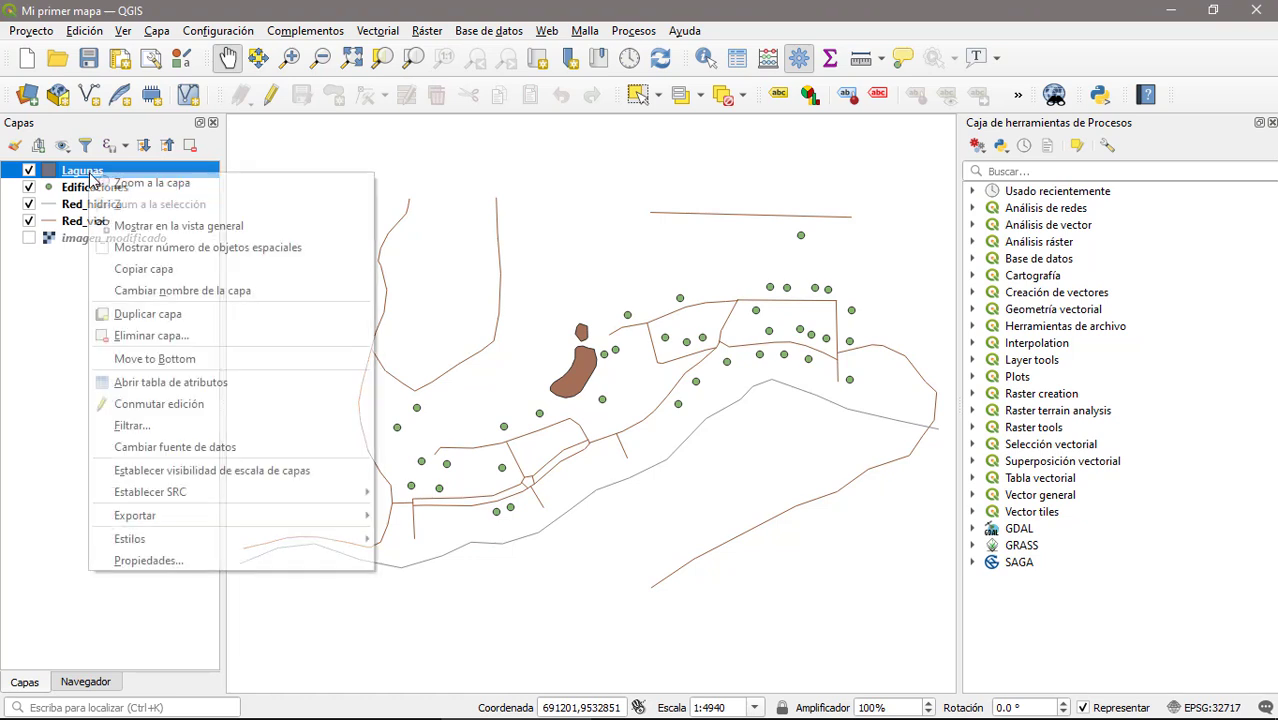
left_click(159, 404)
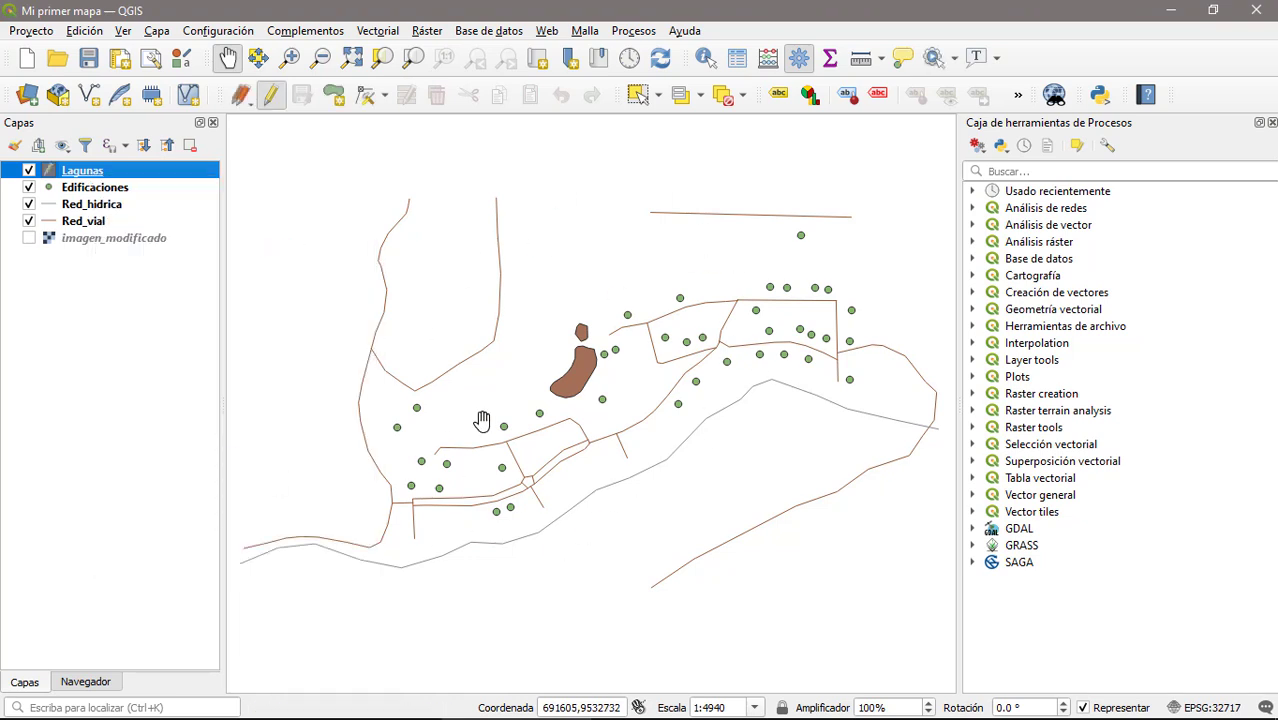
right_click(89, 172)
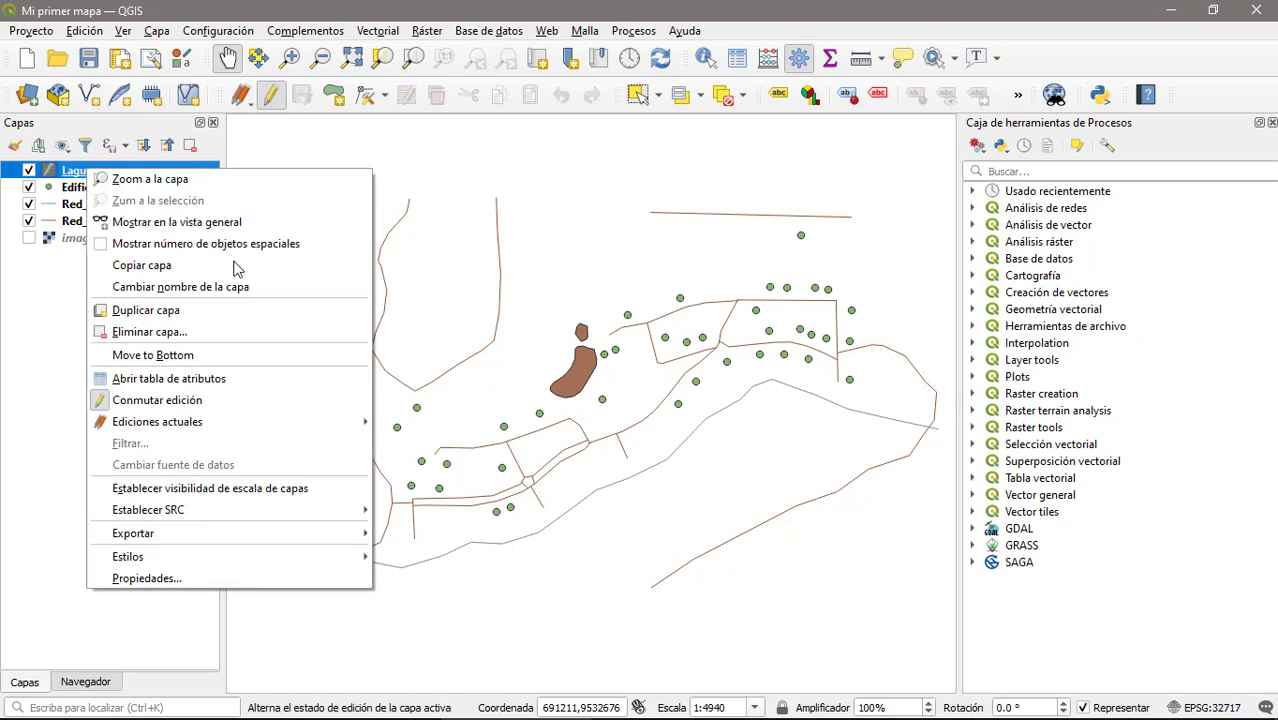
left_click(155, 402)
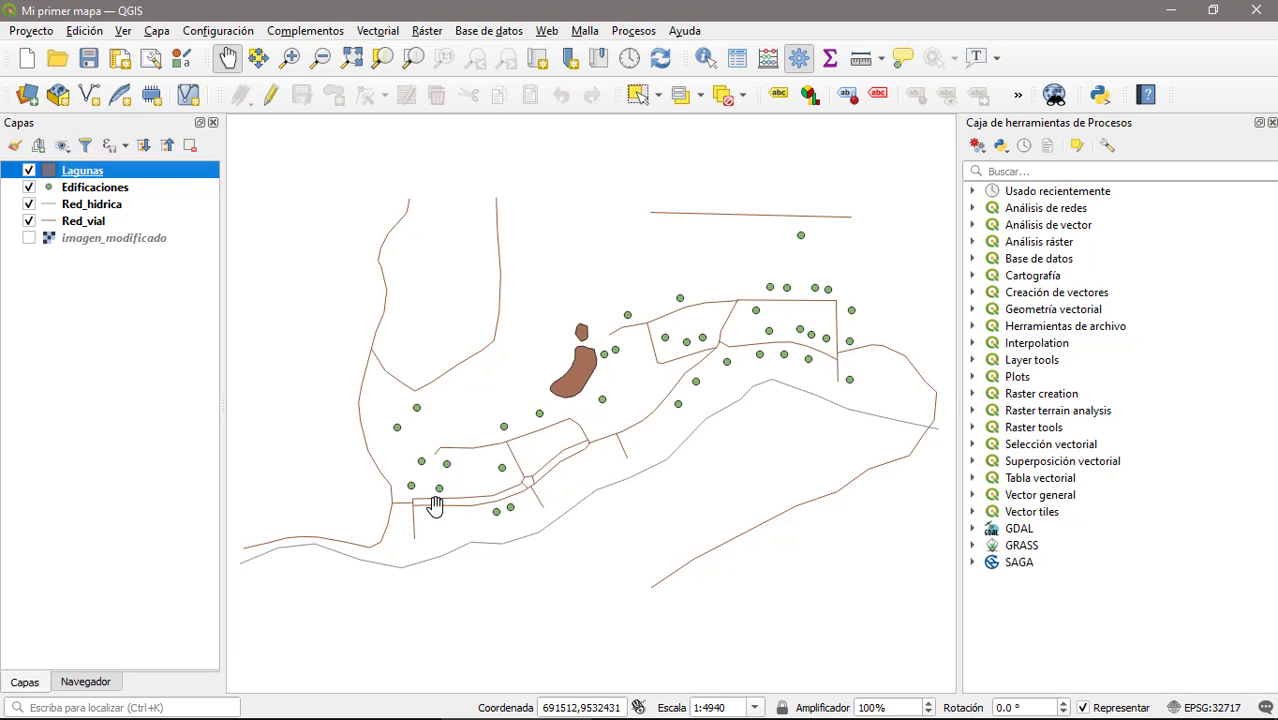
Show only the Edificaciones layer by hiding Lagunas, Red_hidrica and Red_vial, and enable editing on it.
left_click(29, 187, "ctrl")
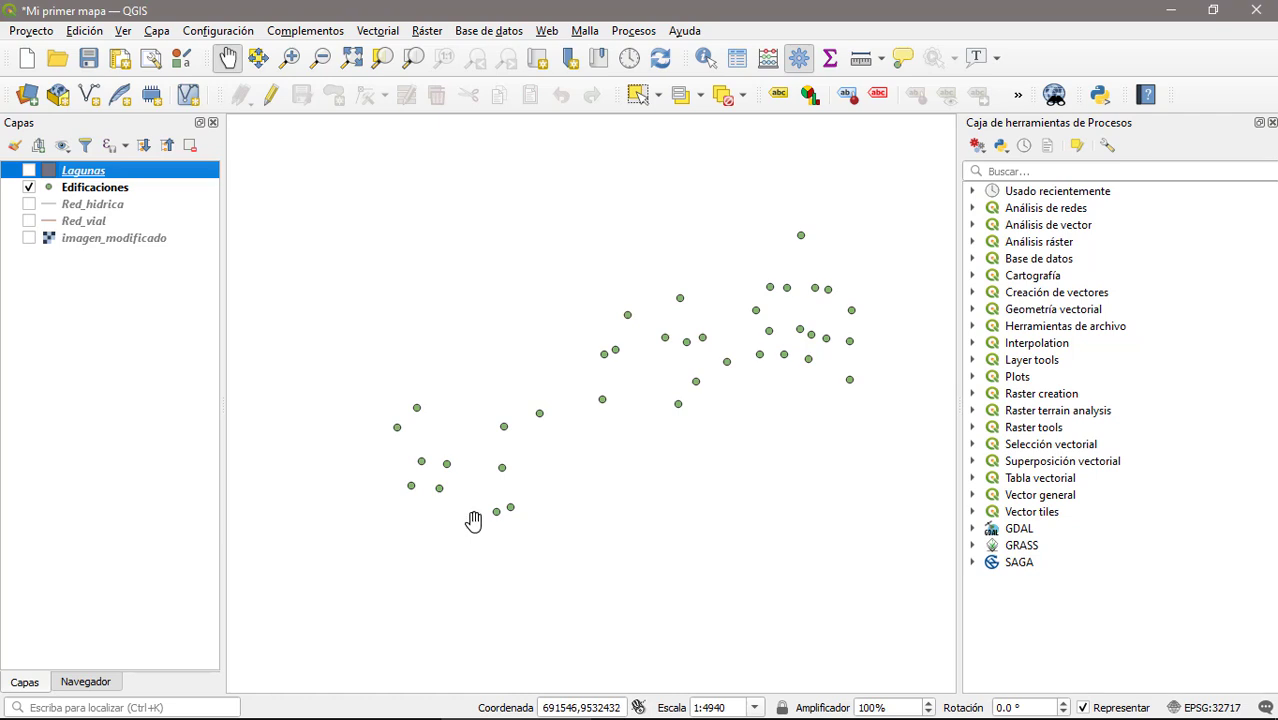
left_click(119, 192)
right_click(119, 192)
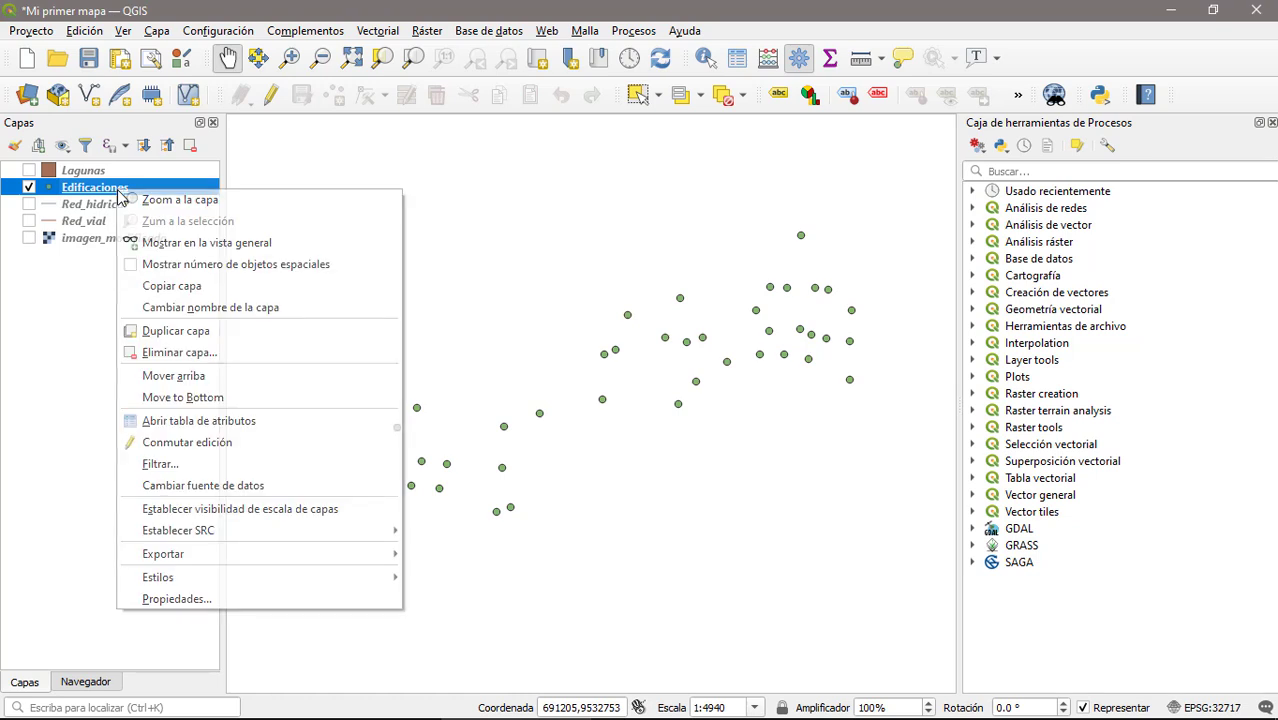
left_click(187, 443)
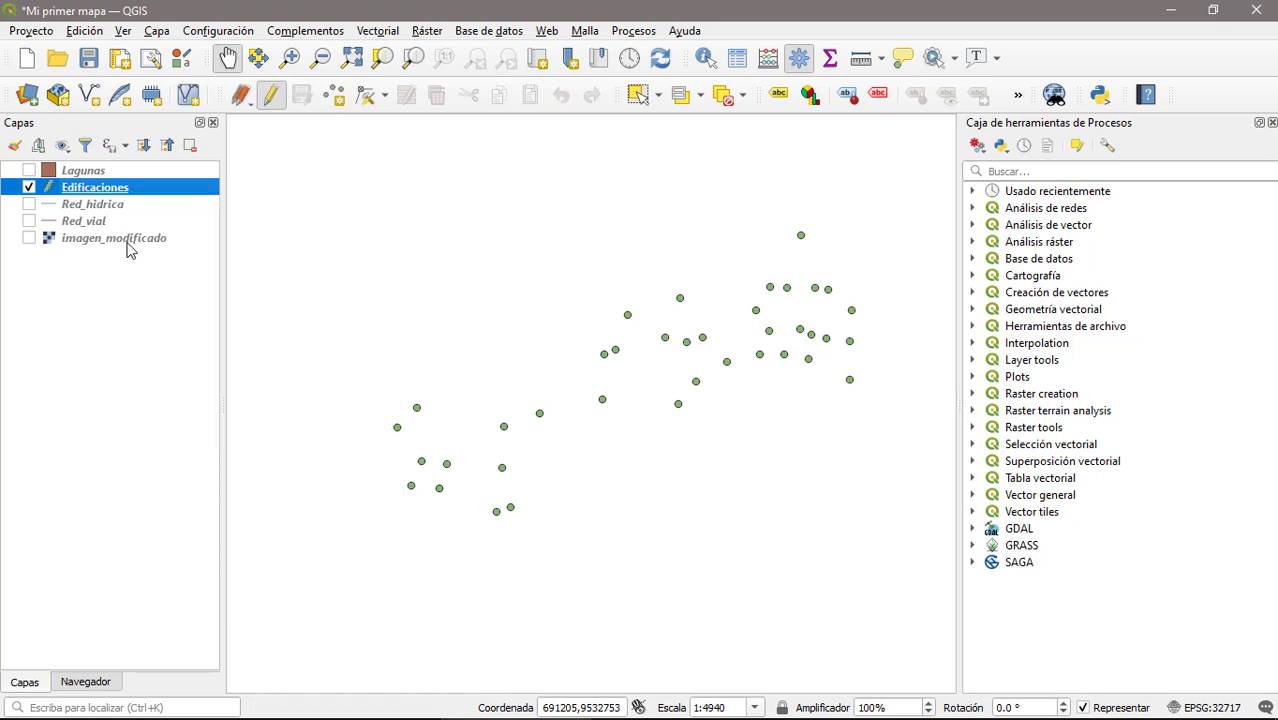
Open the Edificaciones attribute table, reposition its window over the map and widen it to expose all its tools.
right_click(103, 199)
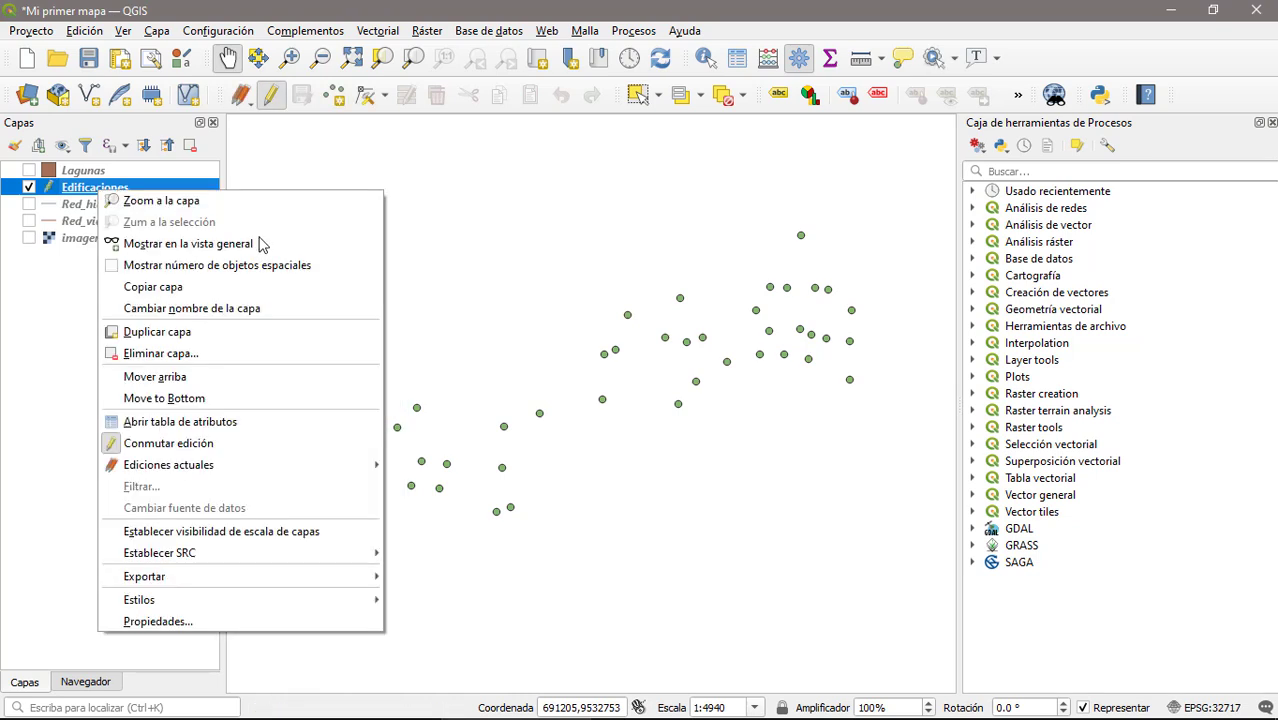
left_click(211, 431)
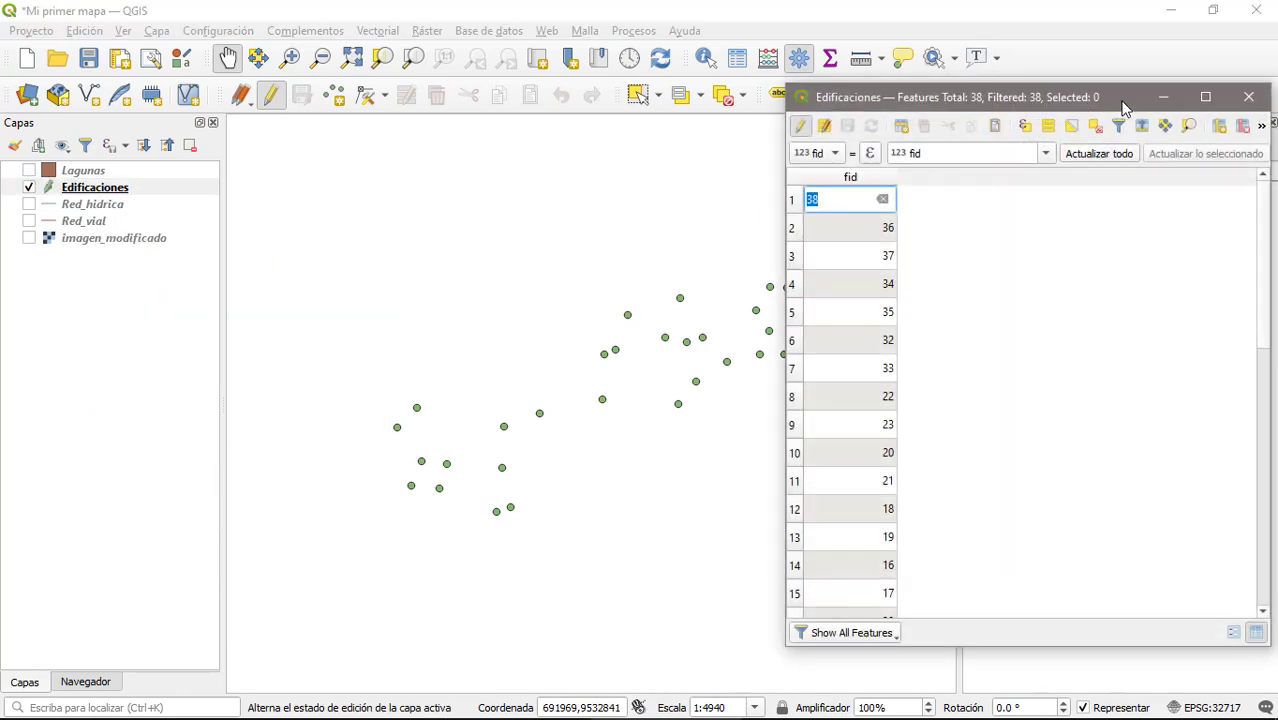
left_click_drag(1111, 107, 688, 93)
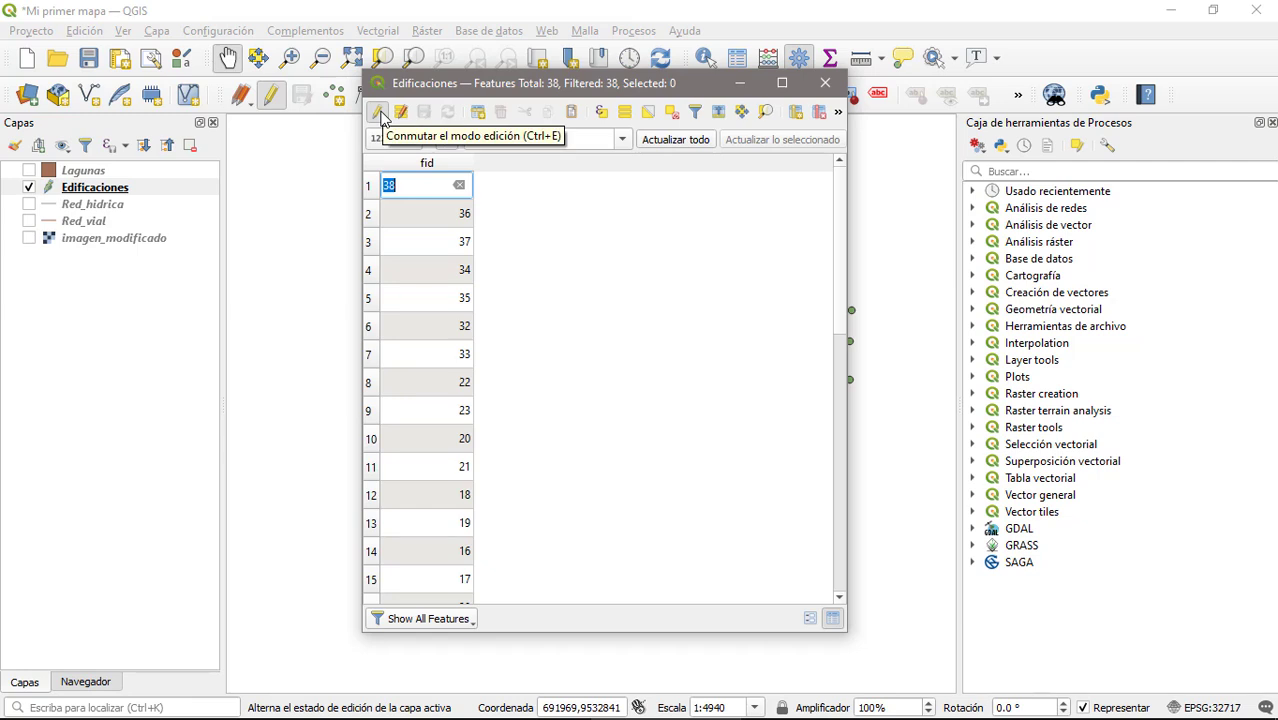
left_click_drag(362, 209, 188, 218)
left_click_drag(543, 92, 545, 147)
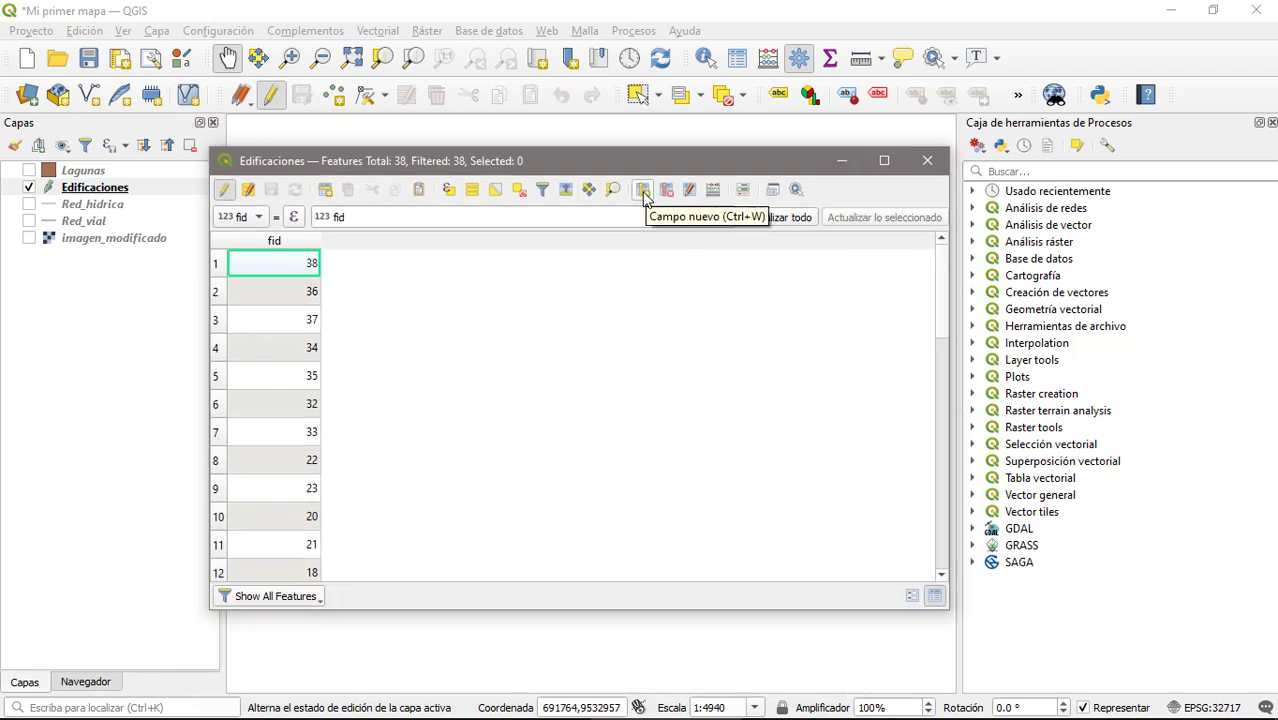
Add a text (Texto, cadena) field named Tipo with length 20 to the Edificaciones attribute table.
left_click(644, 196)
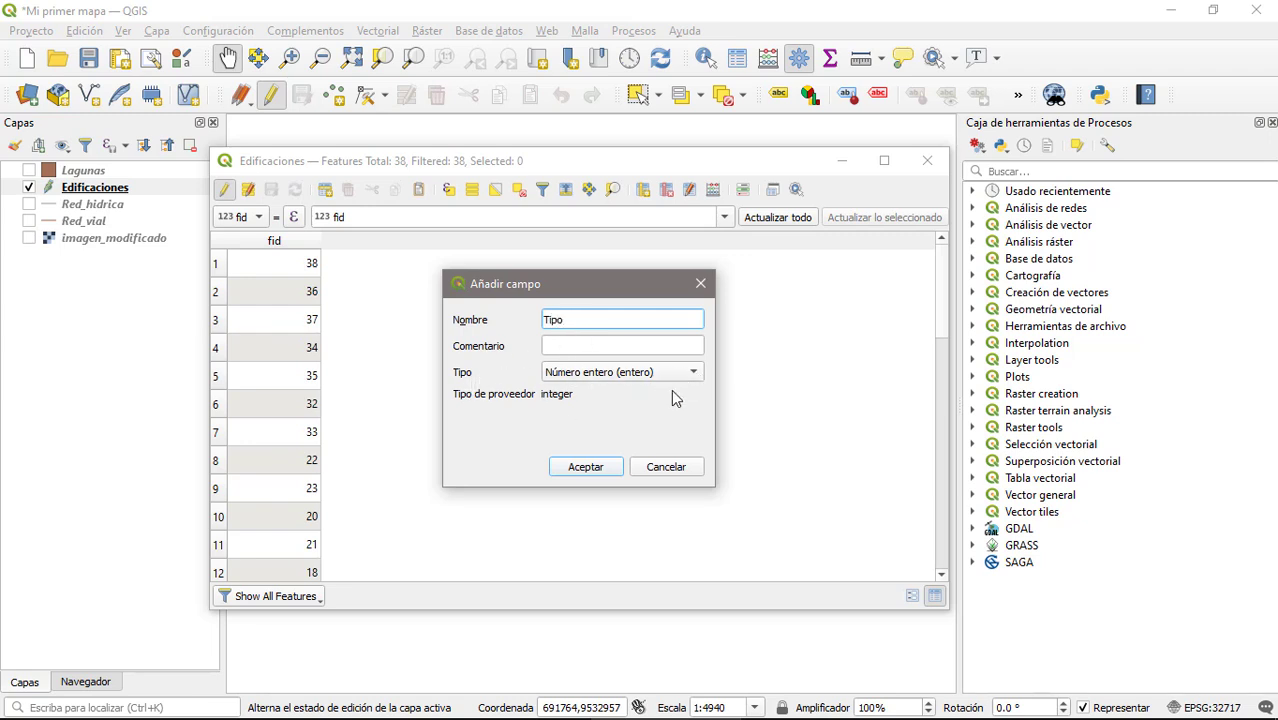
left_click(698, 374)
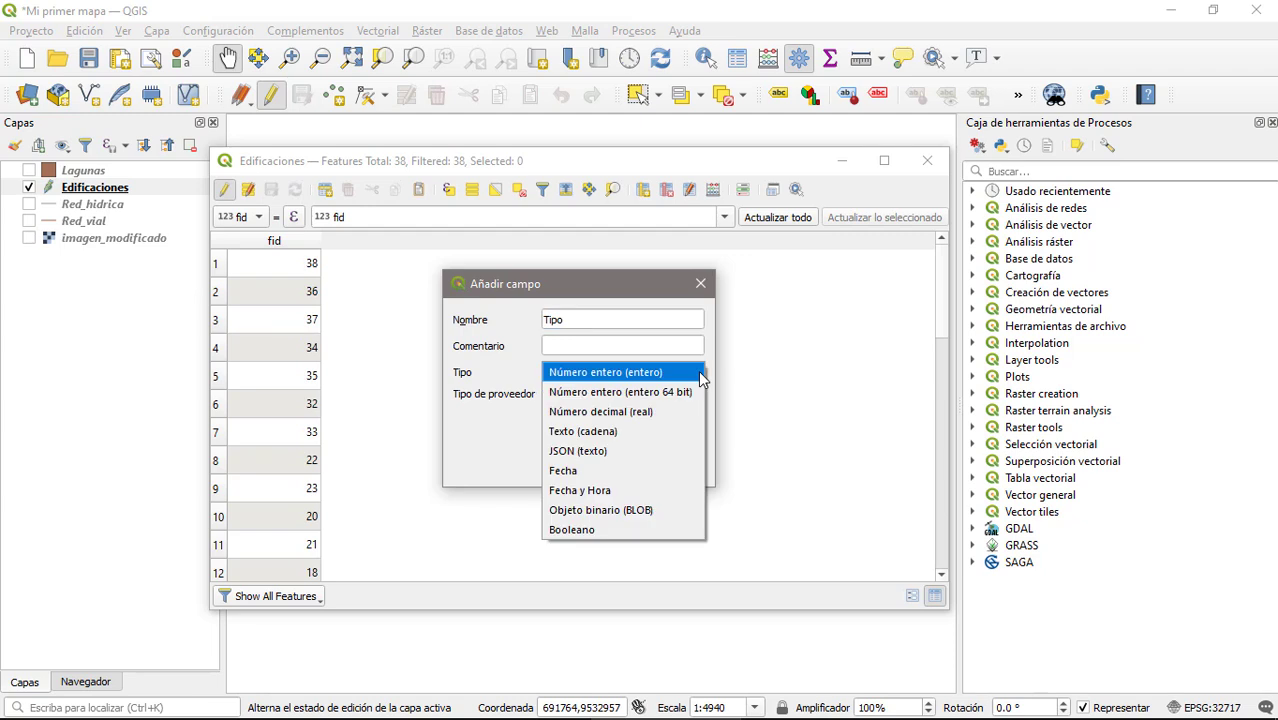
left_click(589, 440)
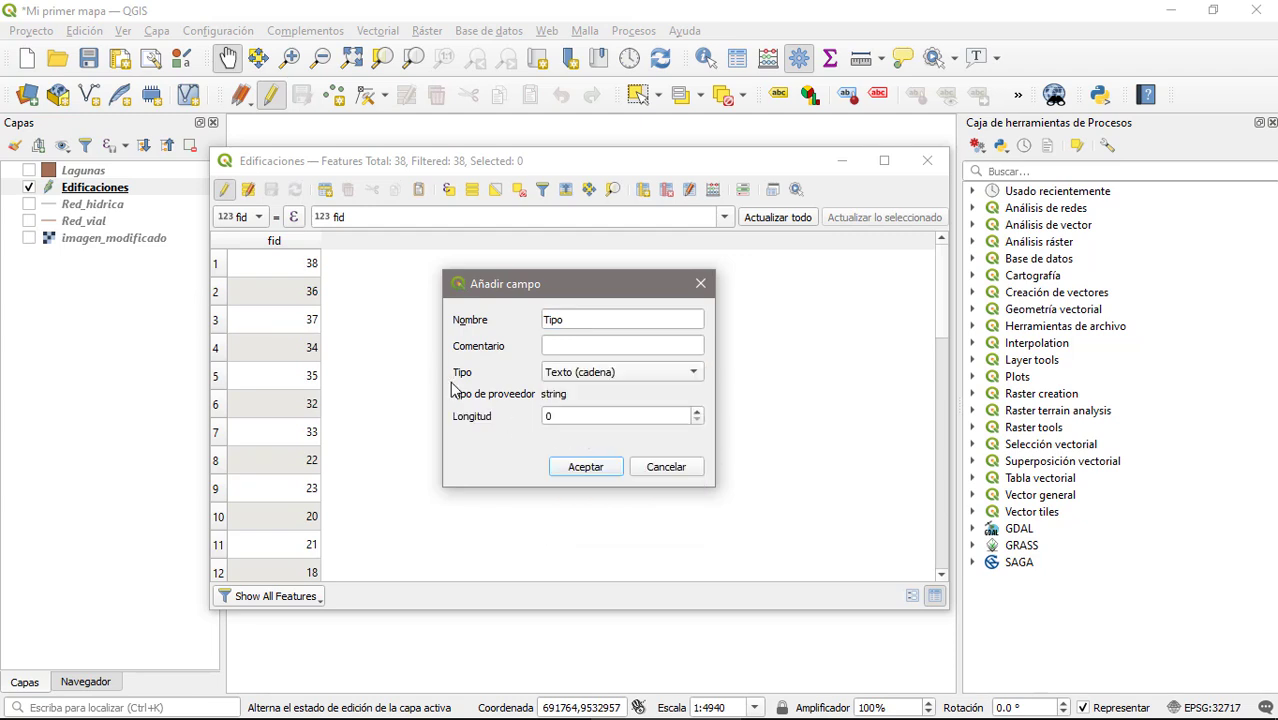
double_click(576, 418)
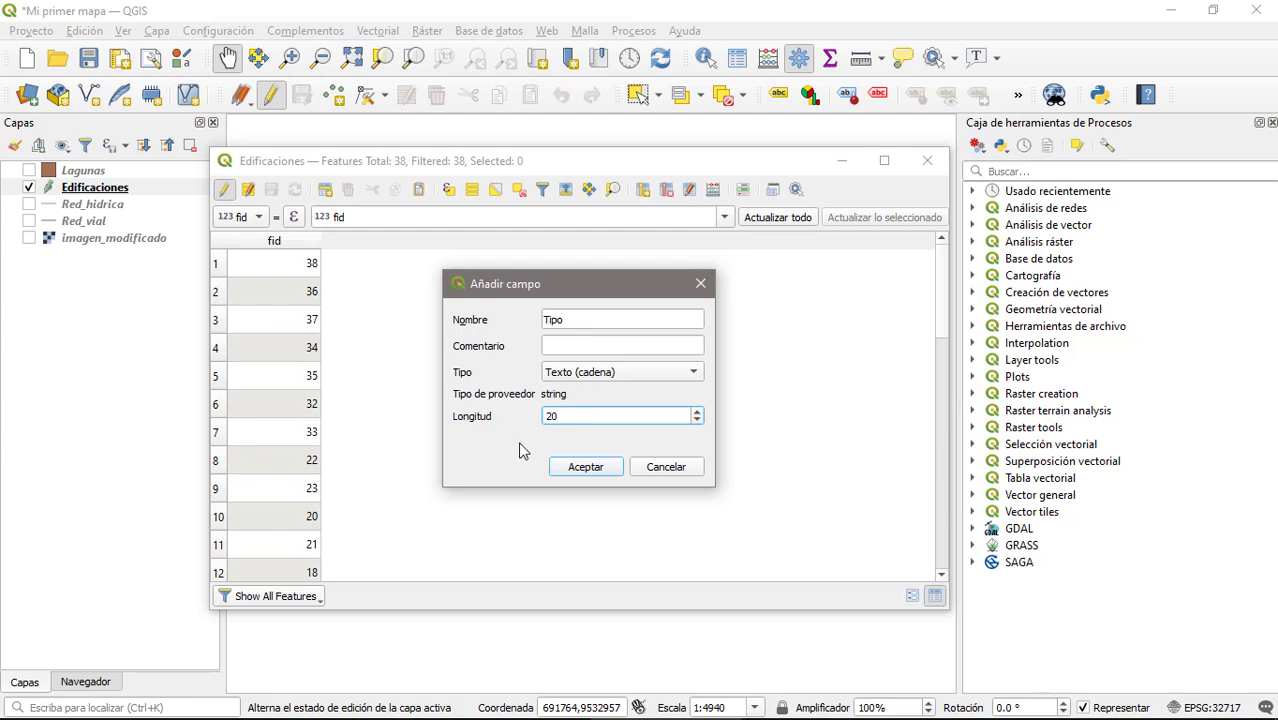
left_click(570, 471)
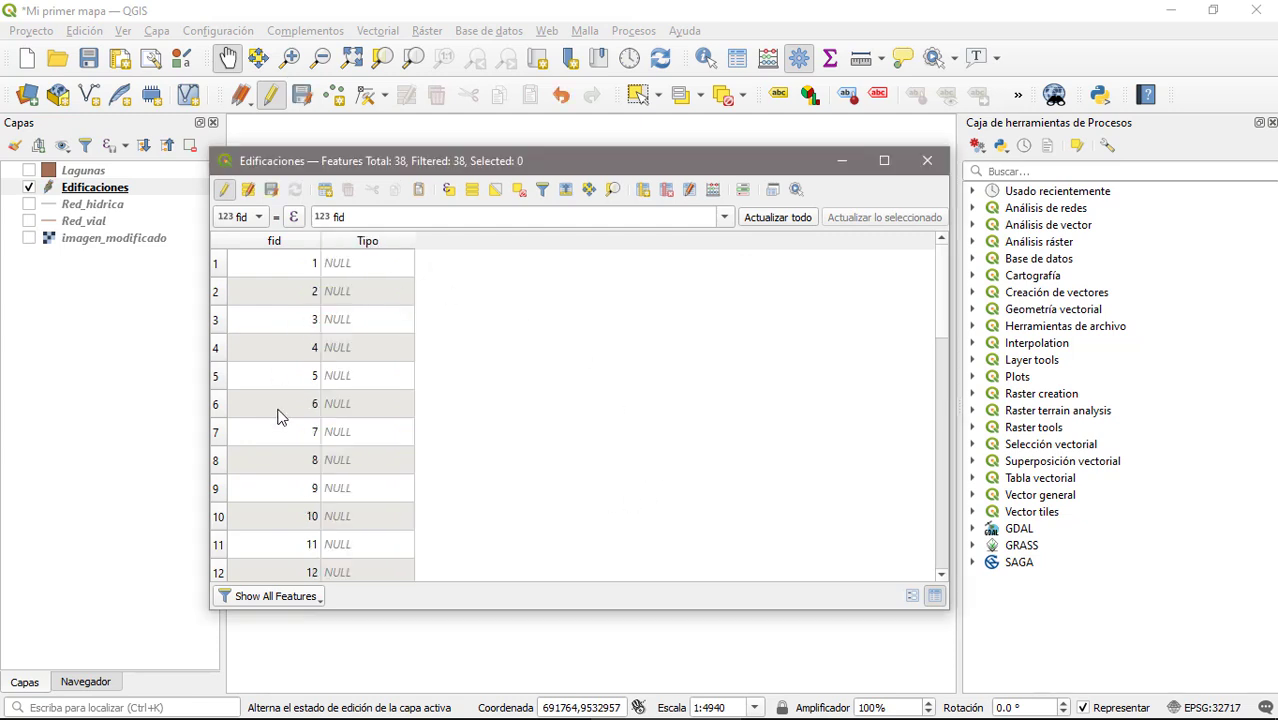
Move and narrow the attribute table to reveal the map points, and set Tipo to Escuela for the feature with fid 4.
left_click_drag(741, 161, 612, 187)
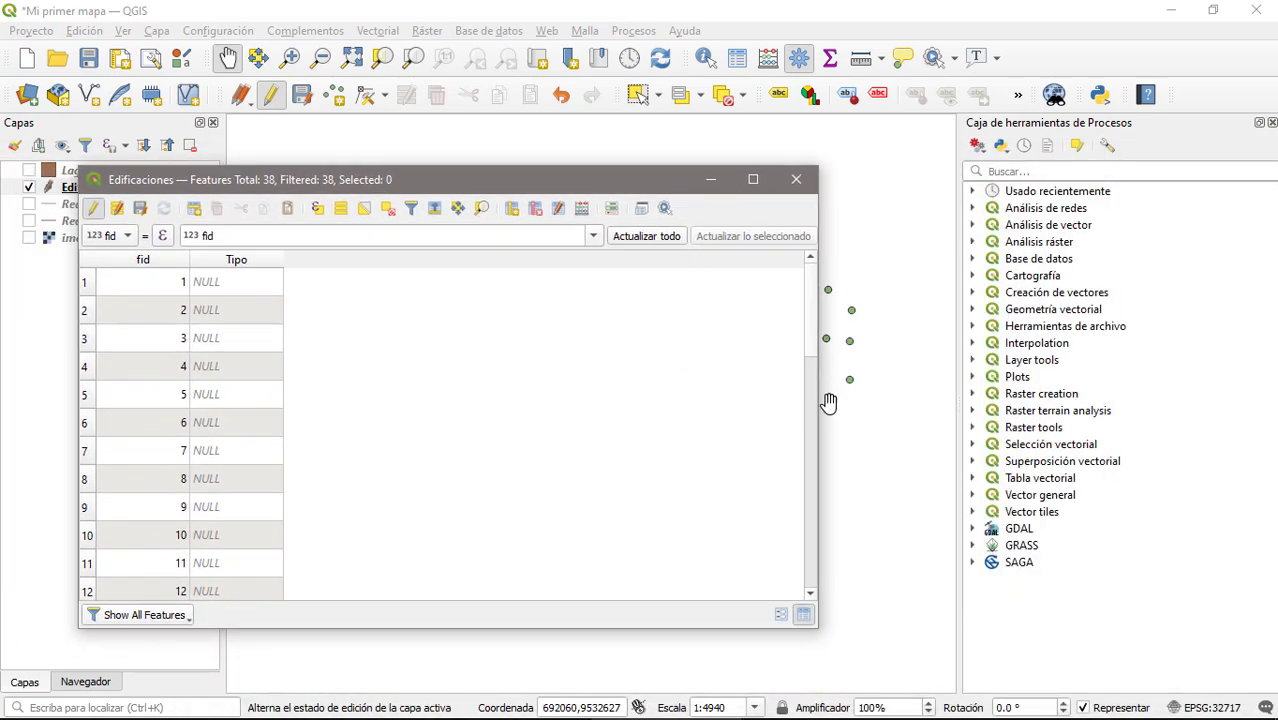
left_click_drag(818, 408, 495, 421)
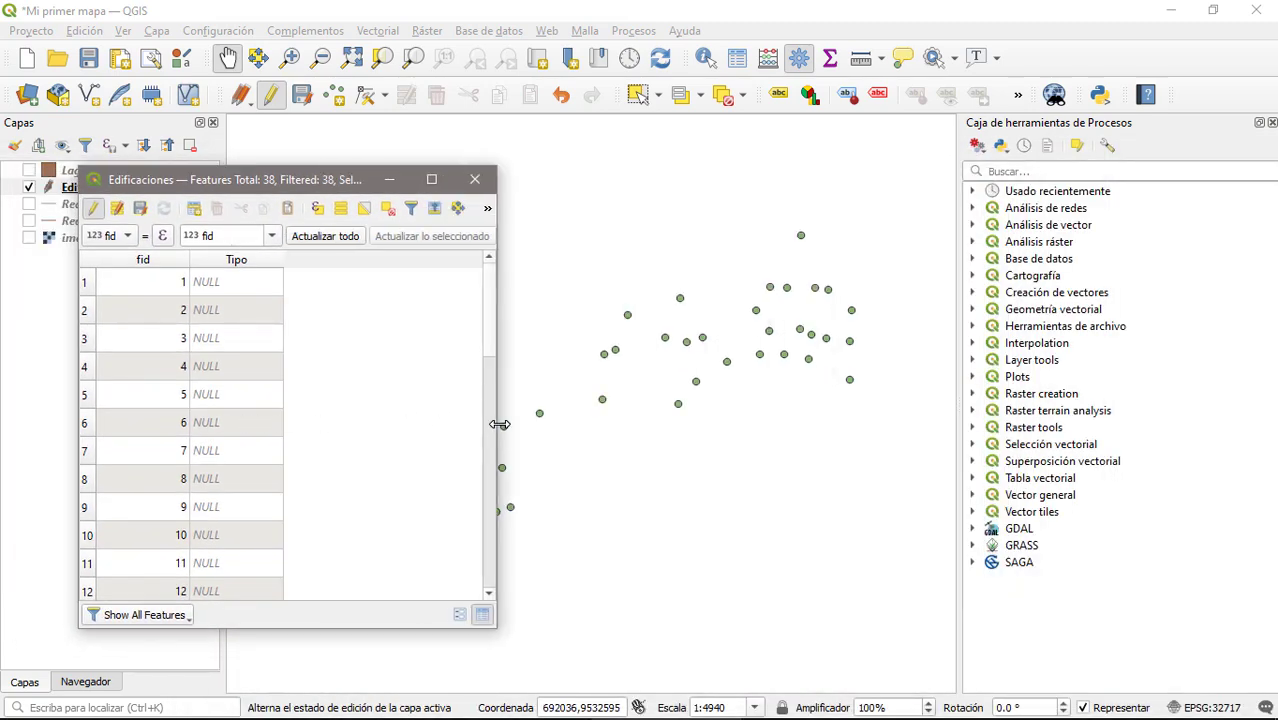
left_click(86, 375)
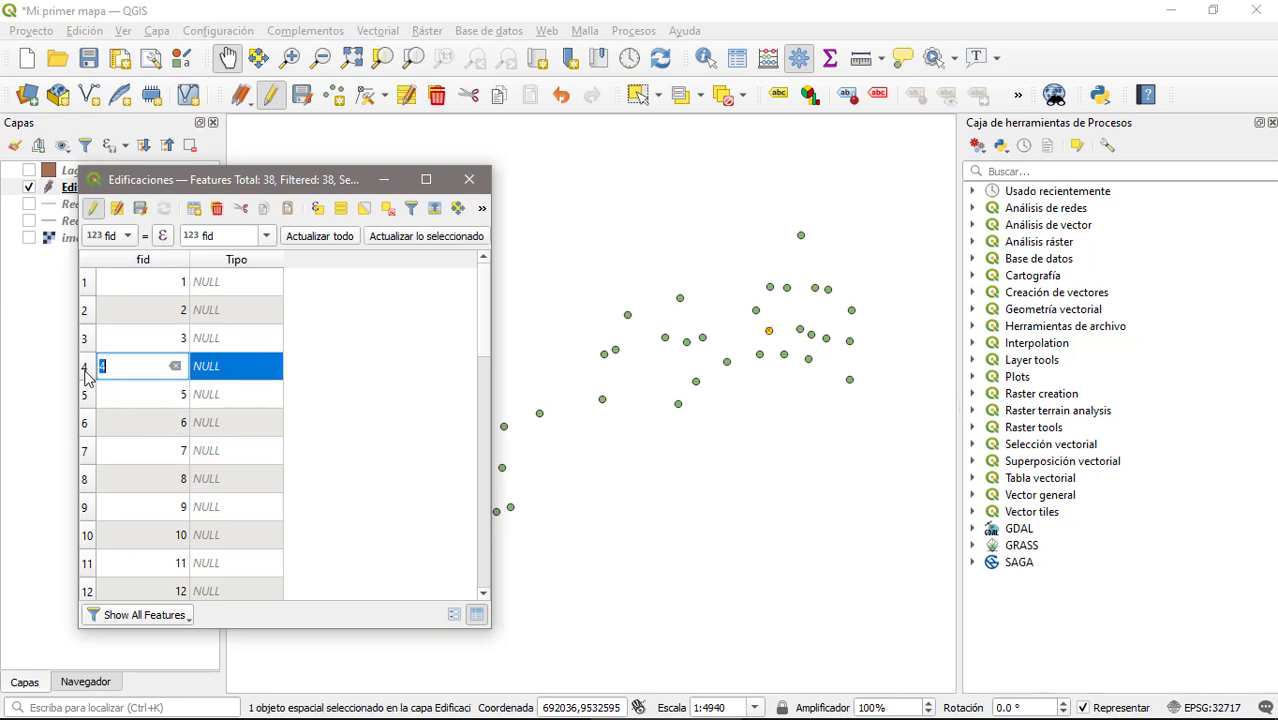
double_click(257, 396)
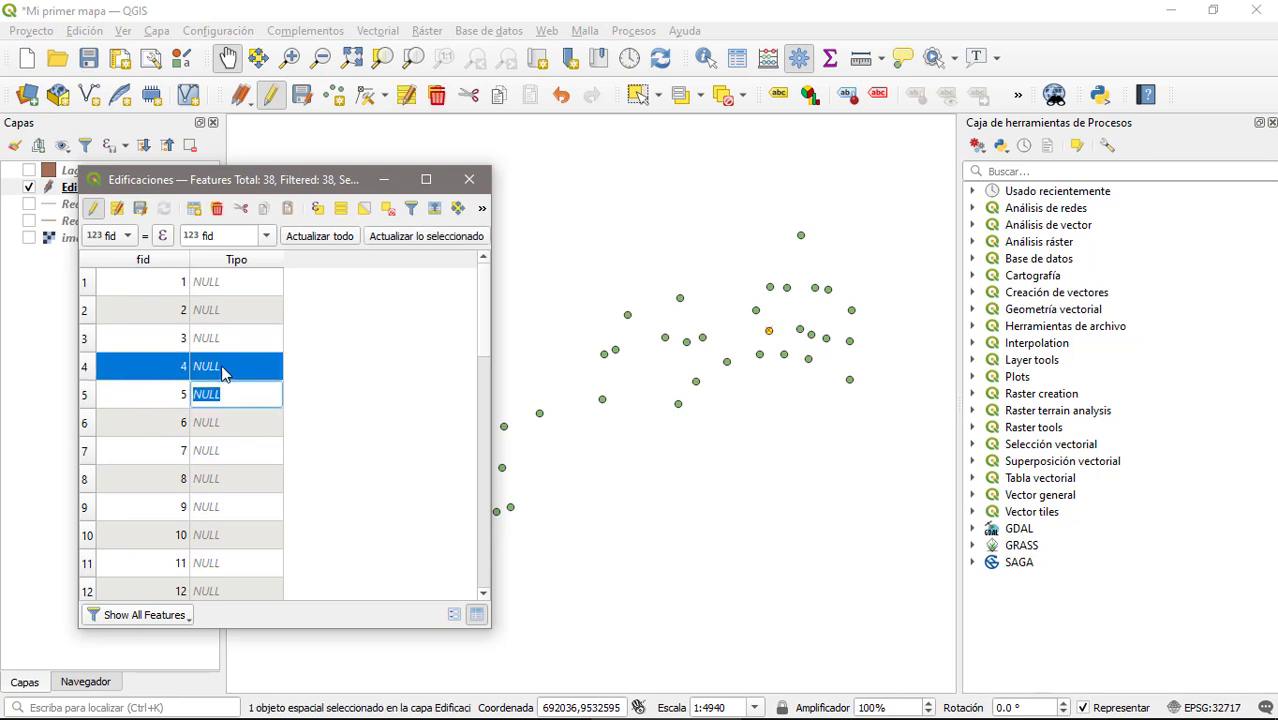
double_click(105, 368)
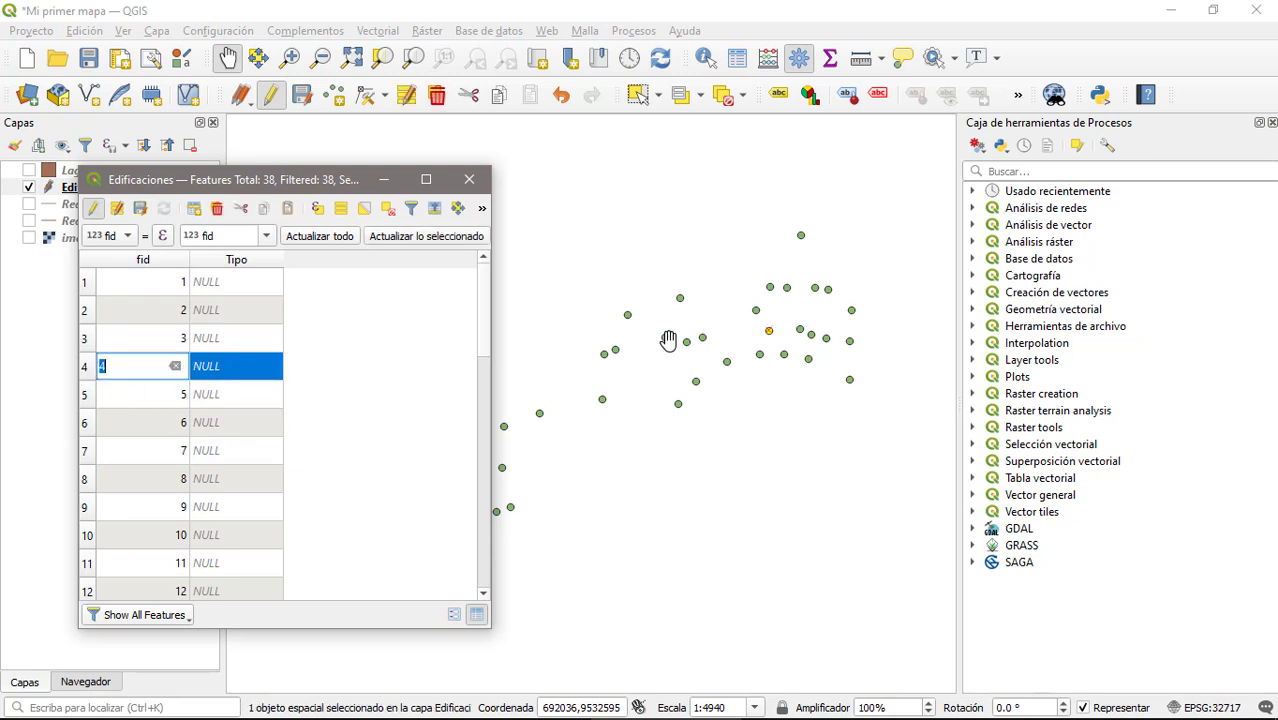
double_click(222, 368)
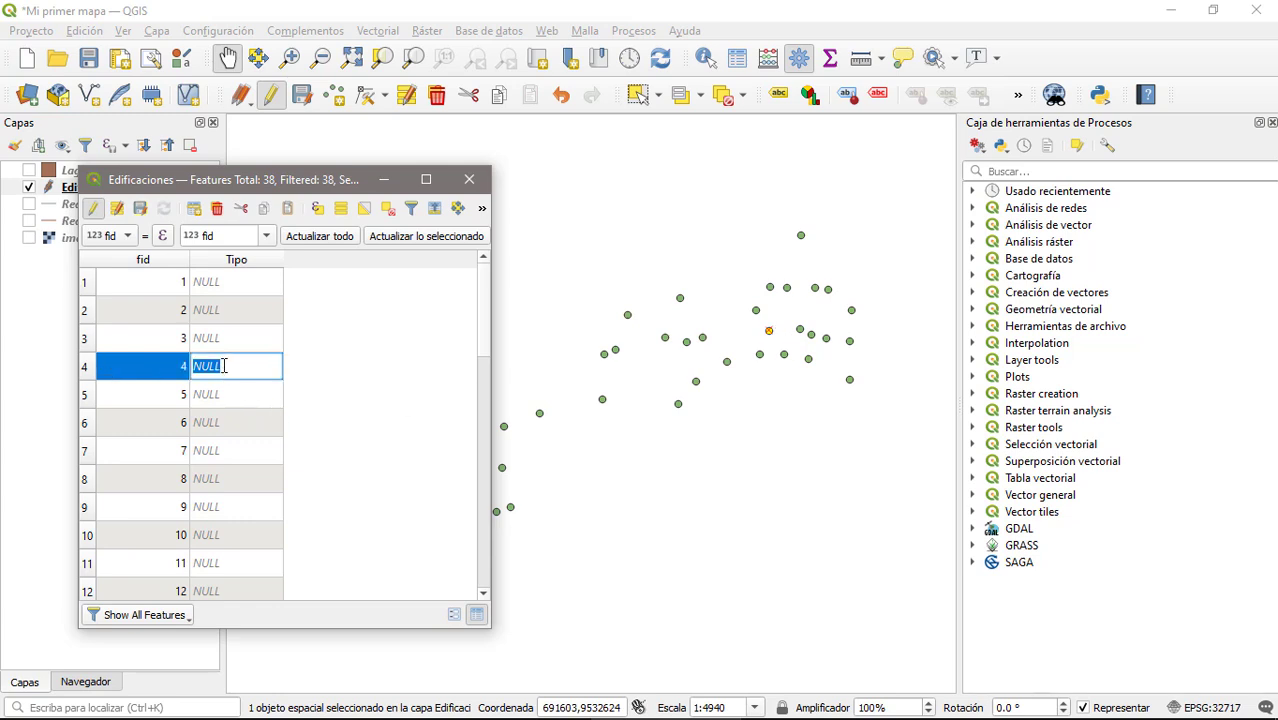
type("Escuela")
Set Tipo to Iglesia for the feature with fid 22.
scroll(215, 380, "down", 6)
left_click(200, 394)
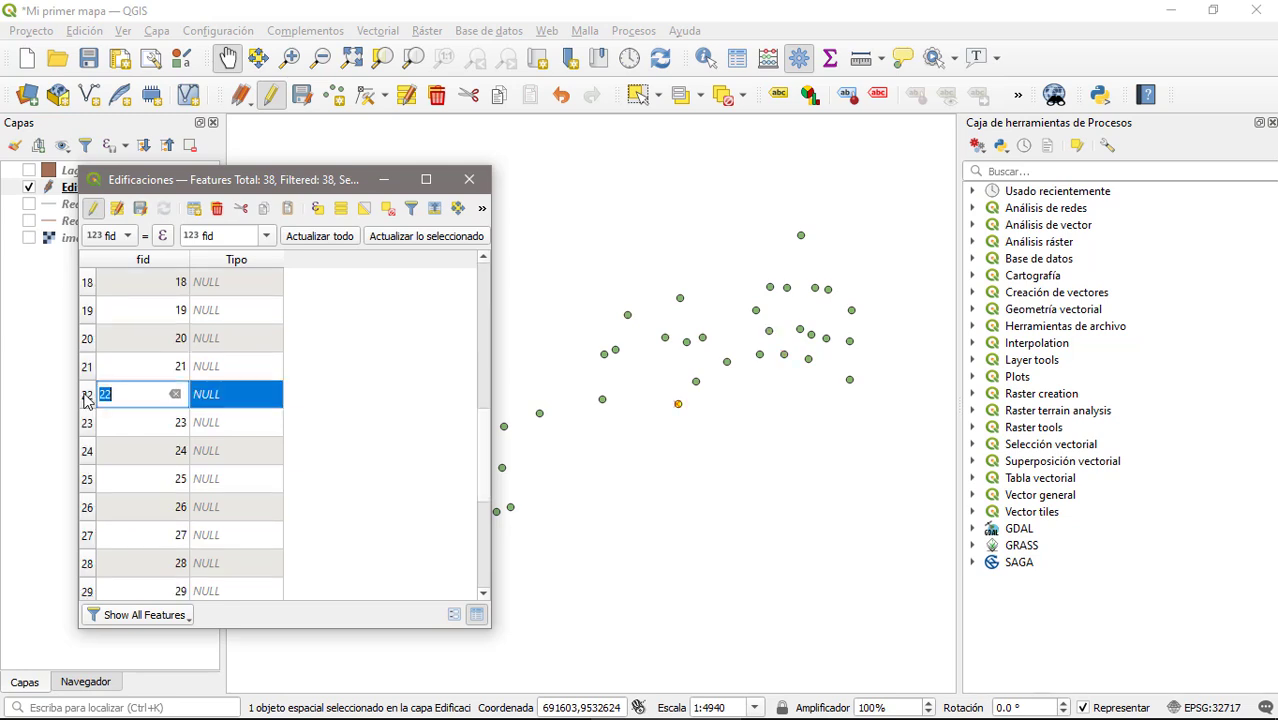
double_click(207, 396)
type("Iglesia")
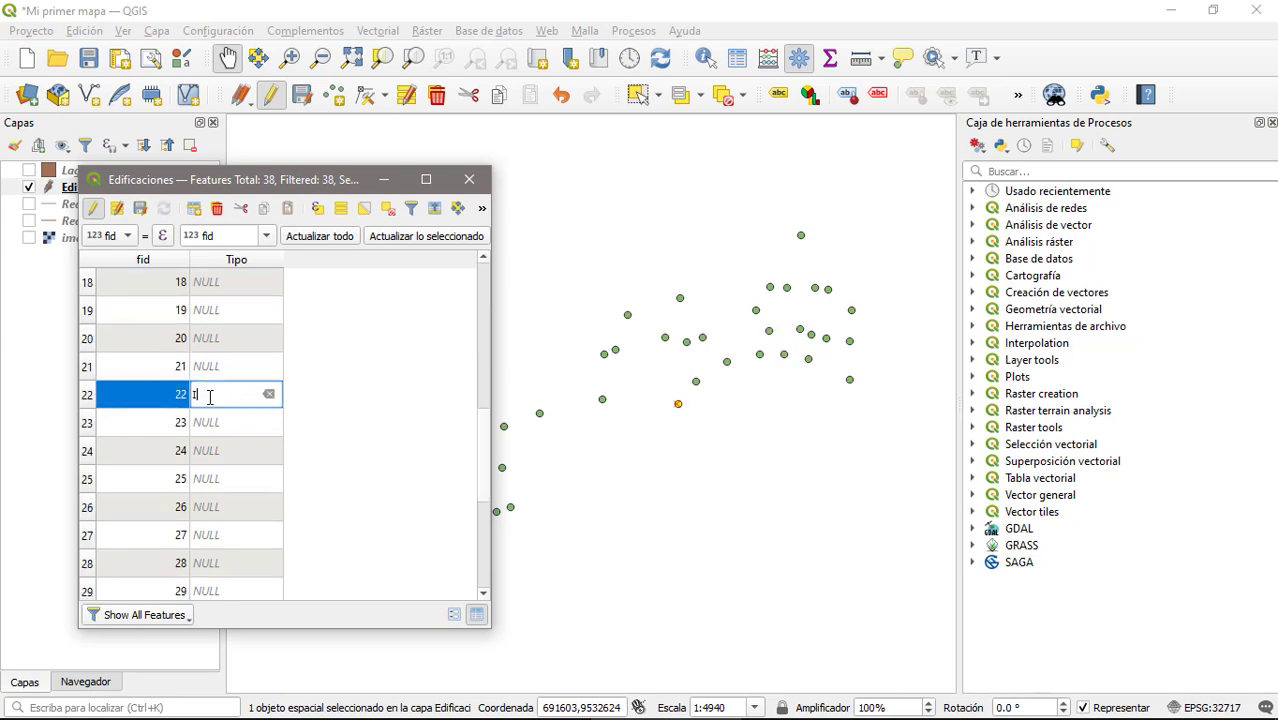
Set Tipo to Policía for the feature with fid 33.
left_click(487, 507)
double_click(86, 450)
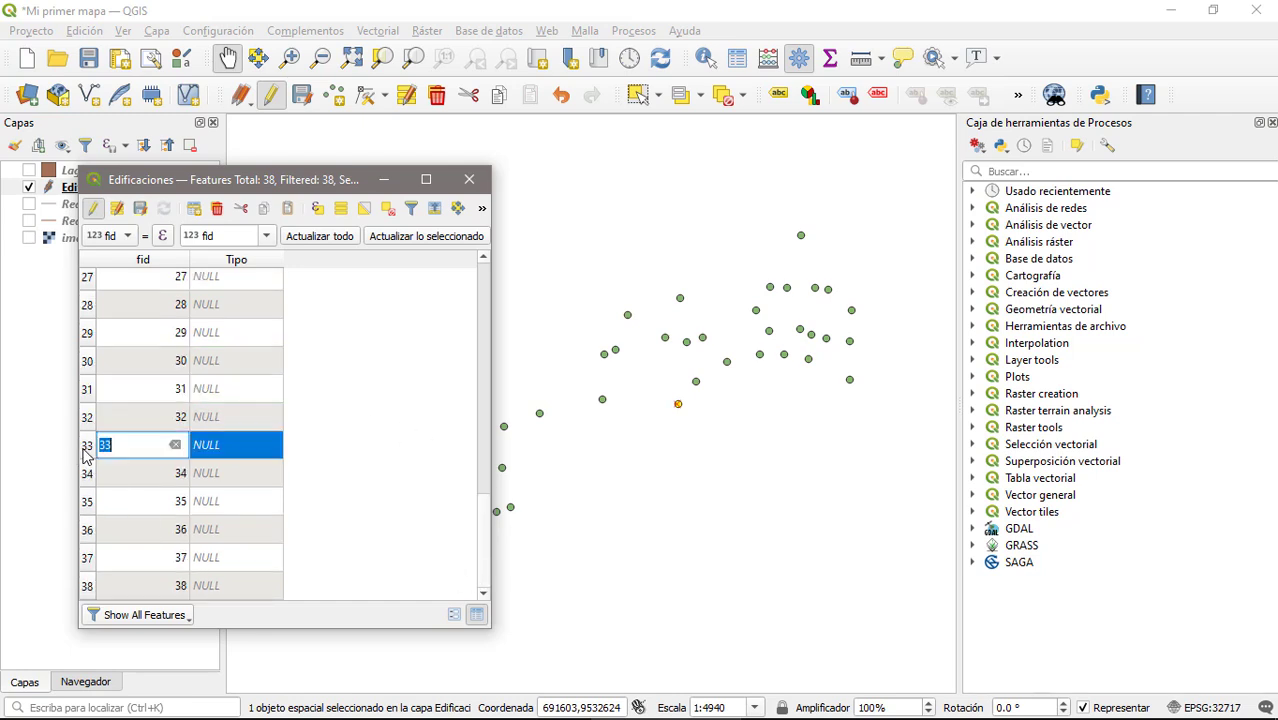
double_click(222, 449)
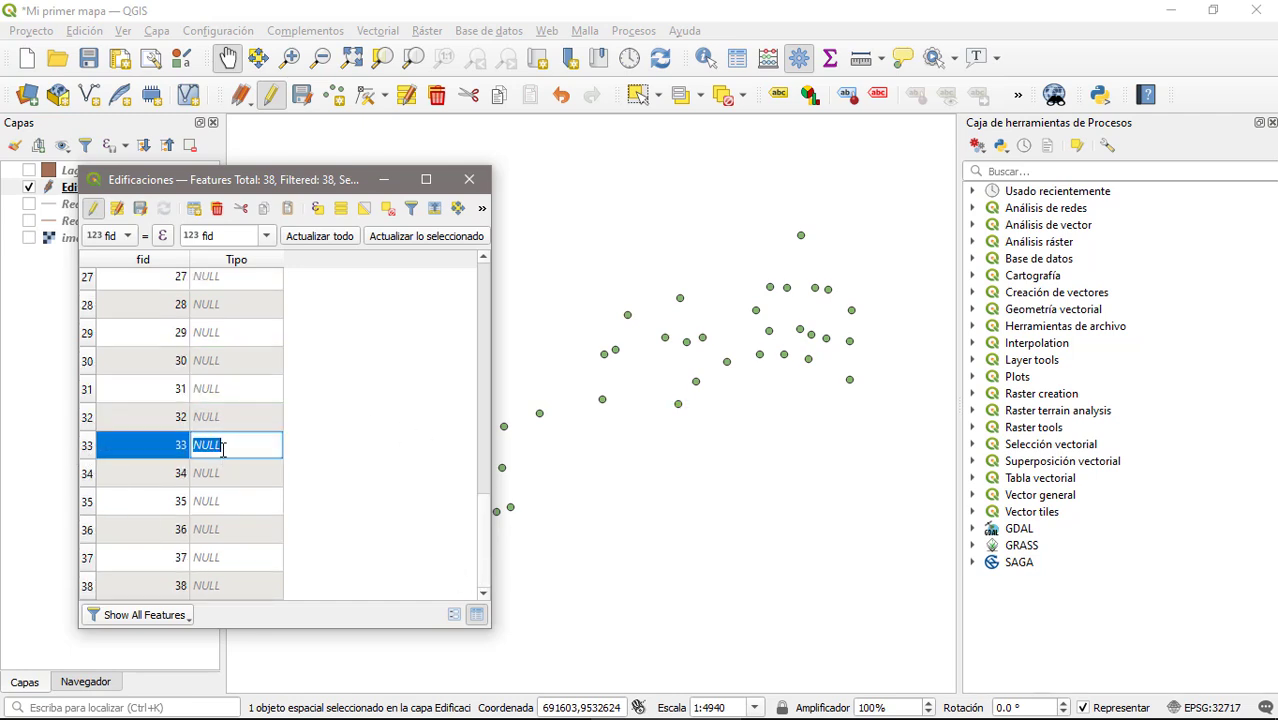
type("Policía")
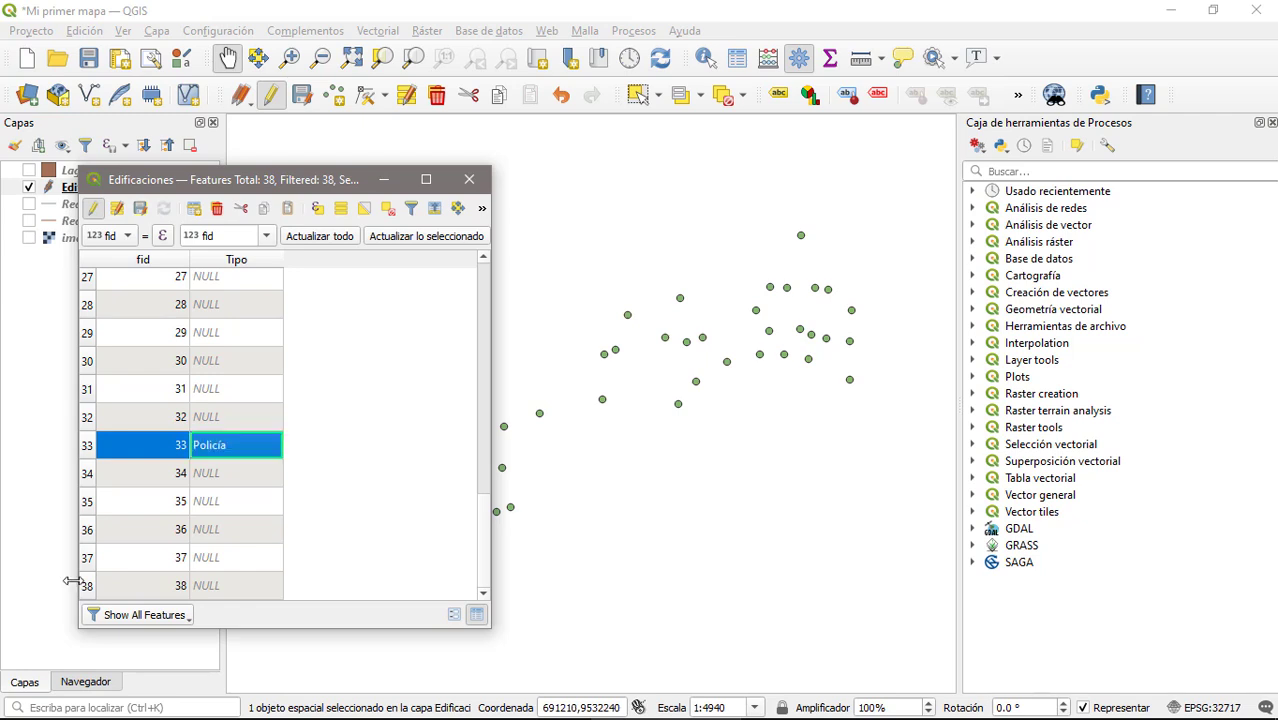
Set Tipo to Hospital for the feature with fid 37.
double_click(100, 558)
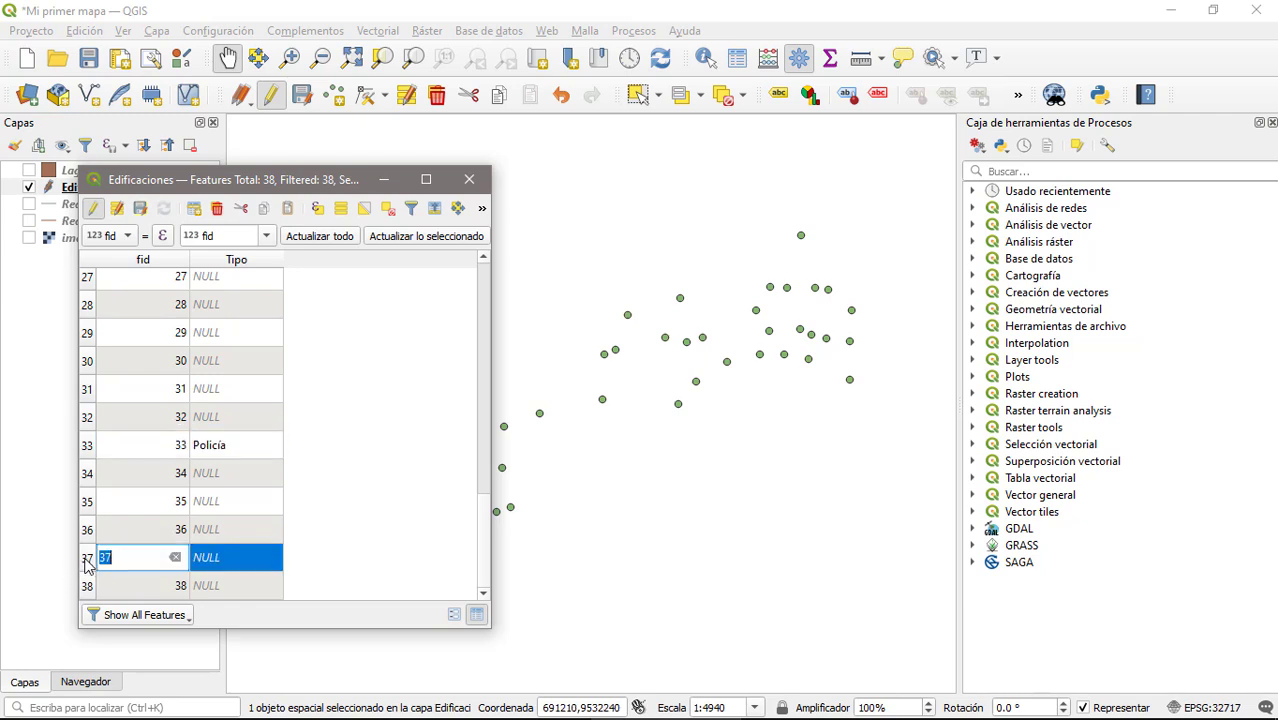
double_click(222, 558)
type("Hospital")
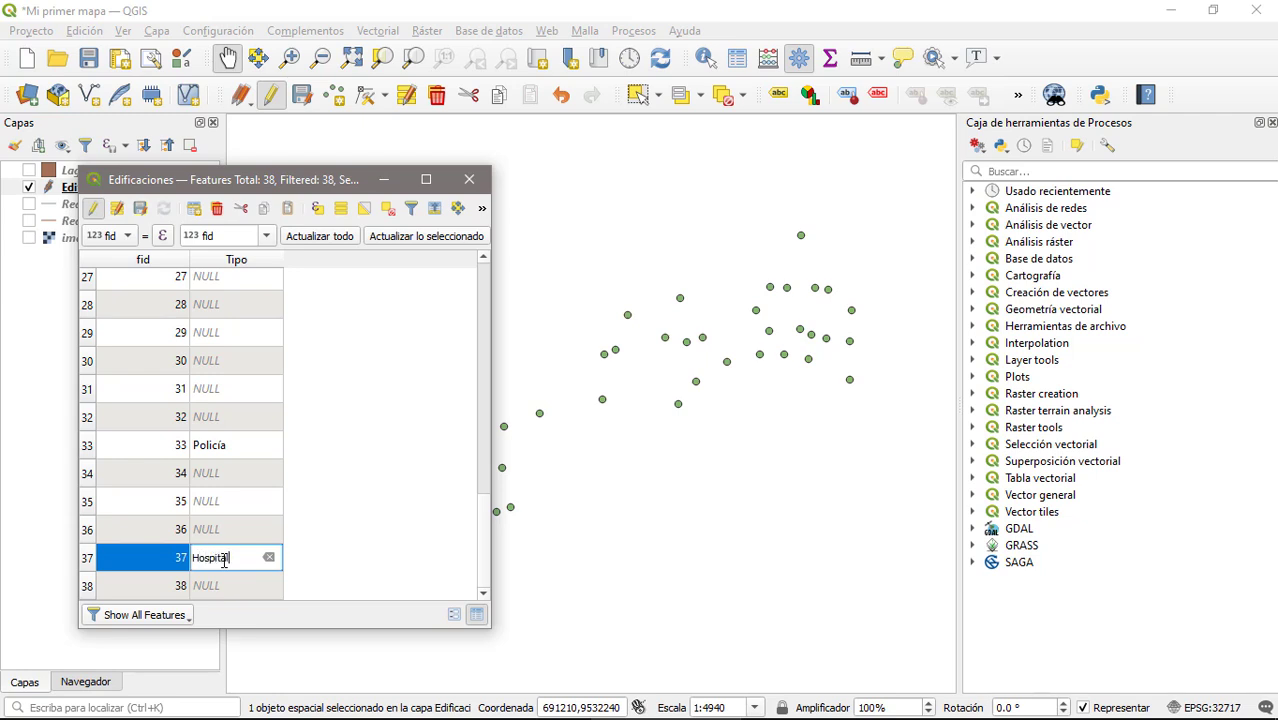
key("Return")
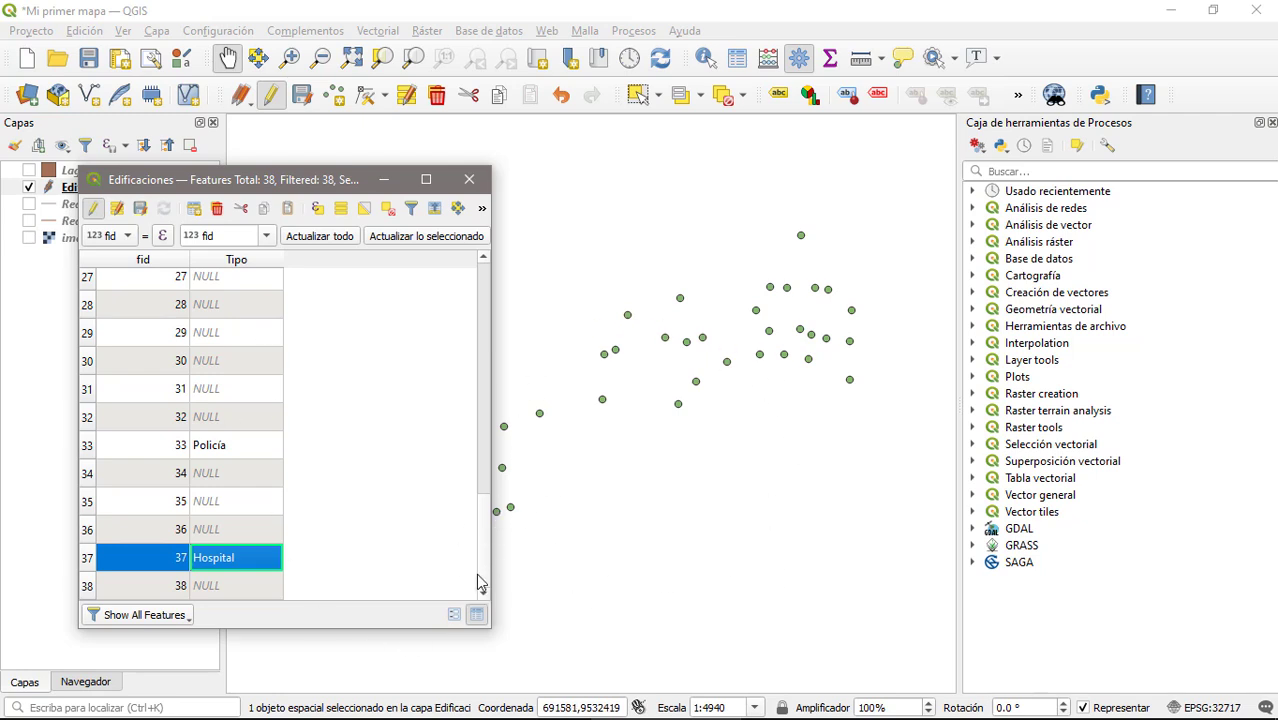
Set Tipo to Casa for the features with fid 1 and 2.
left_click_drag(484, 559, 462, 273)
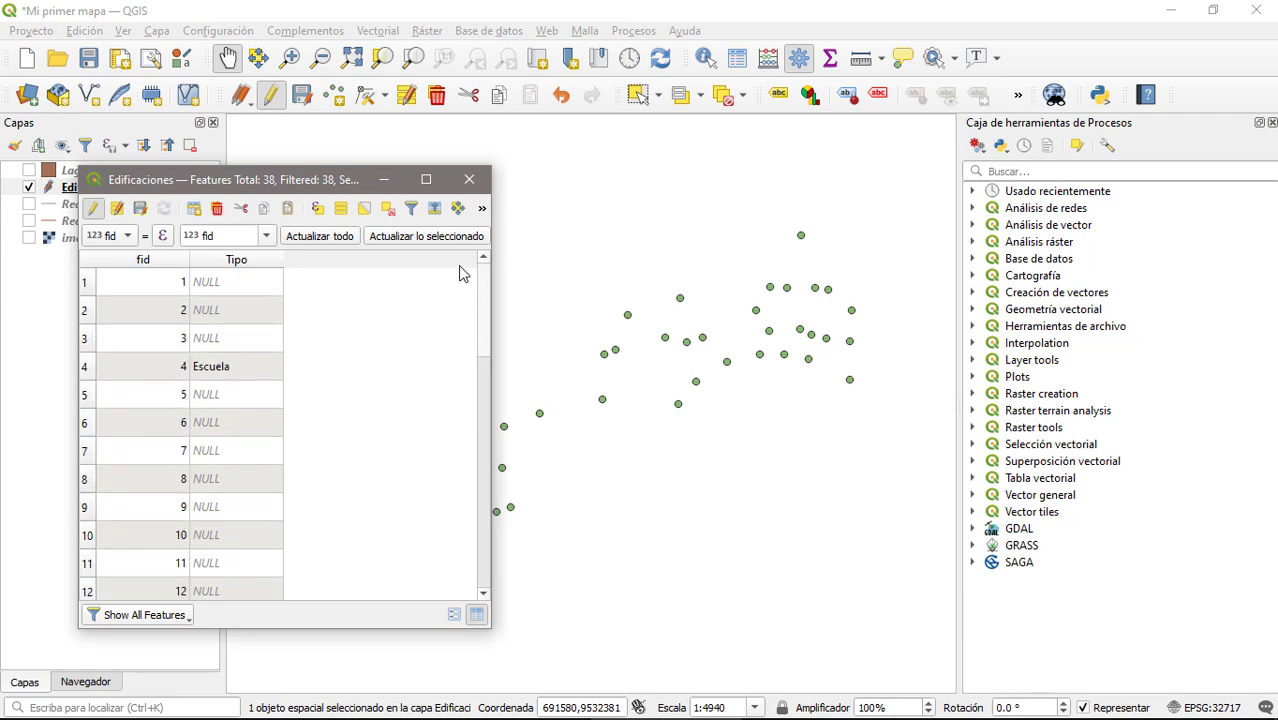
double_click(210, 282)
type("Casa")
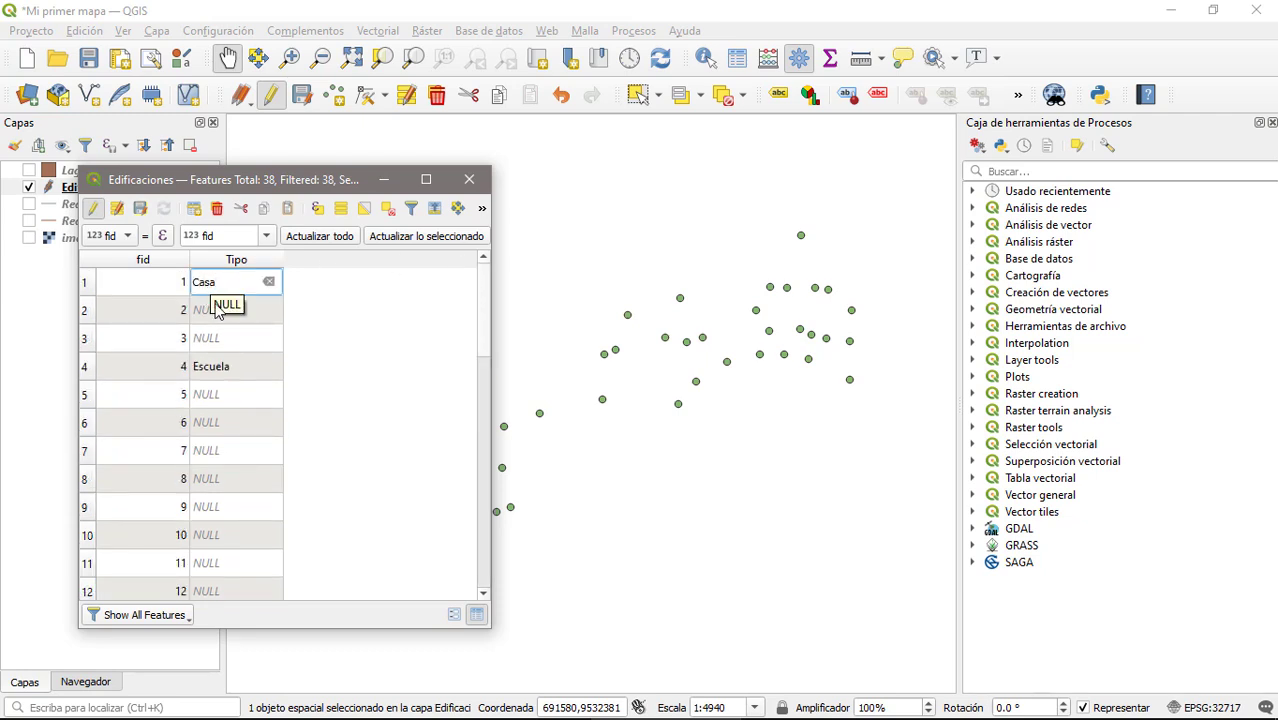
double_click(217, 312)
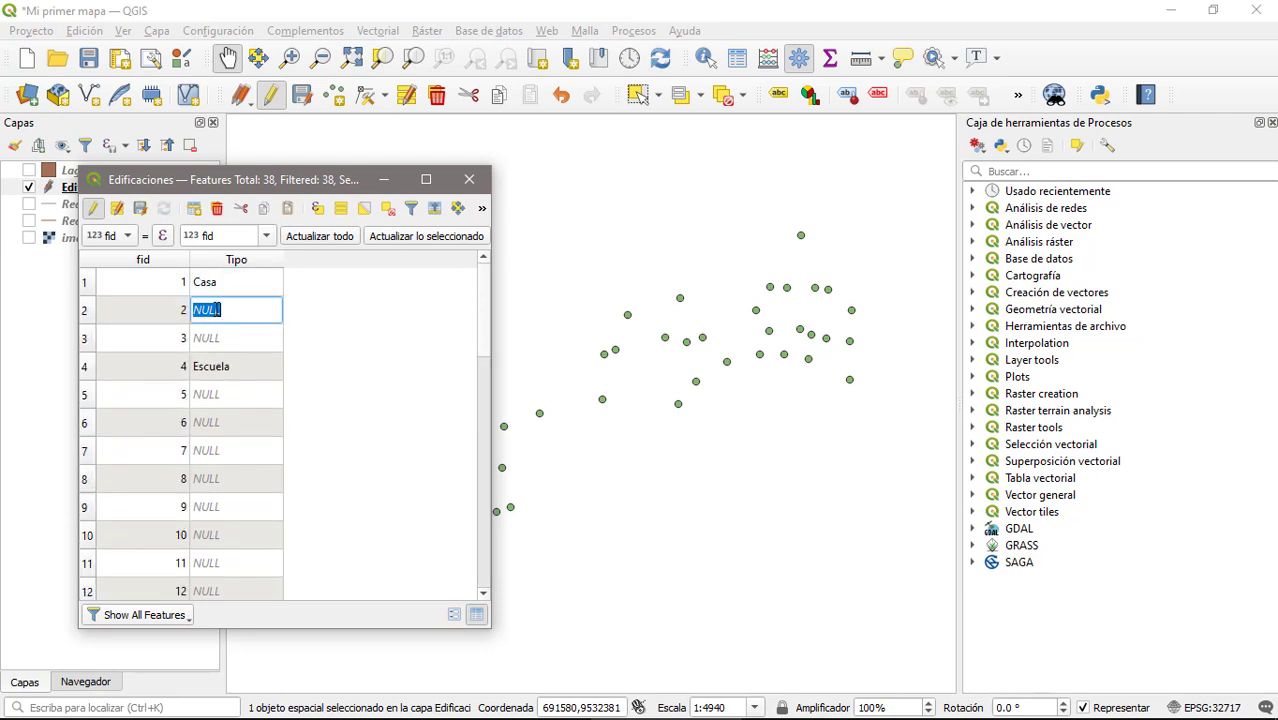
type("Casa")
Widen the attribute table window again and sort the records by Tipo in descending order.
double_click(240, 348)
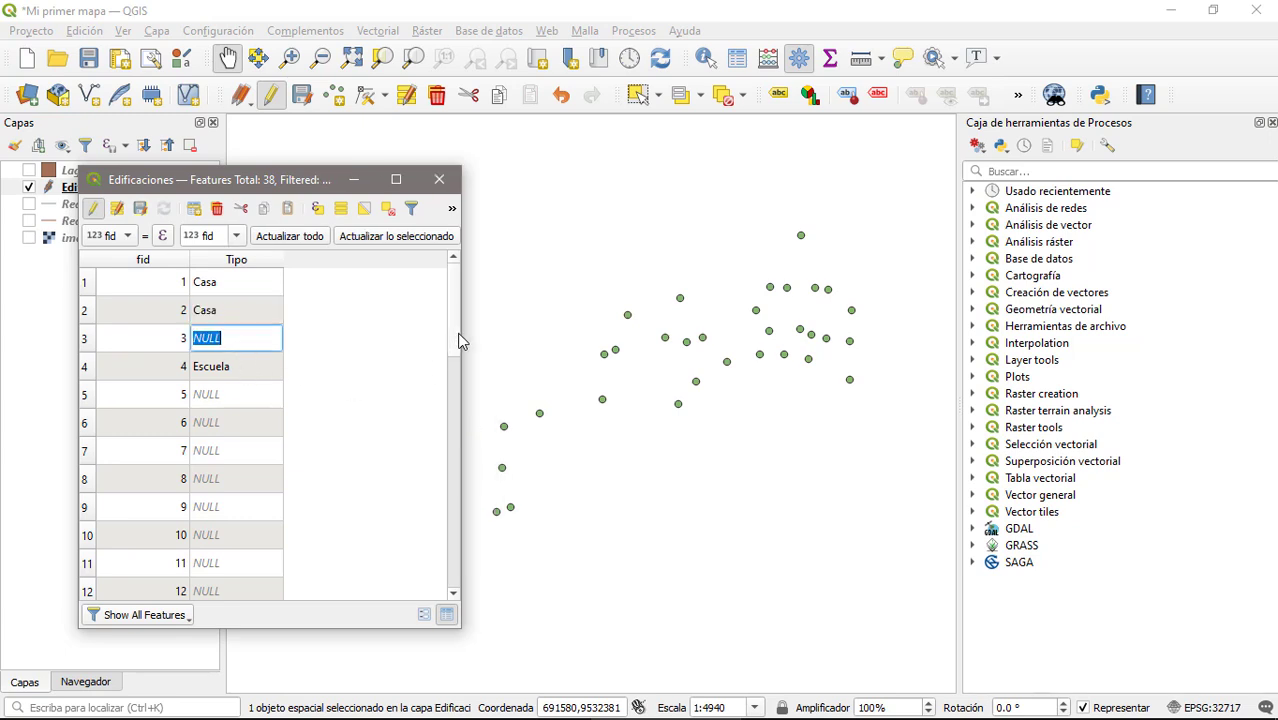
left_click_drag(461, 333, 925, 333)
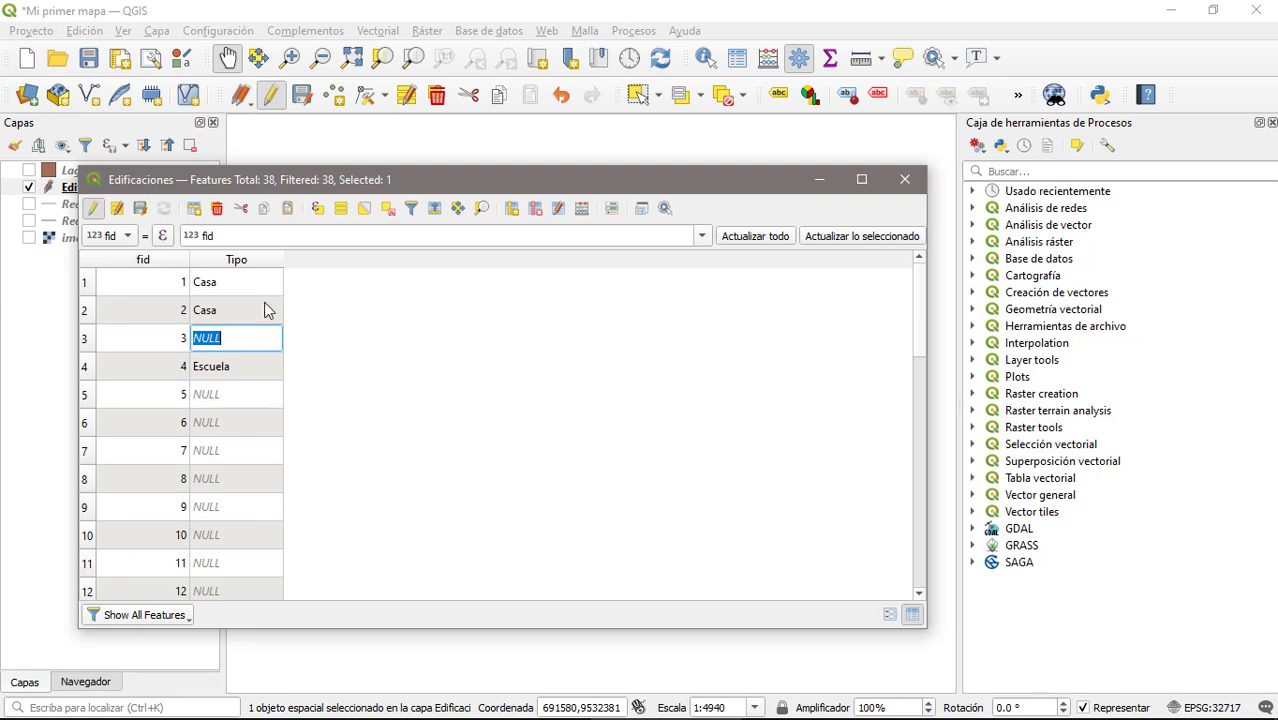
left_click(246, 266)
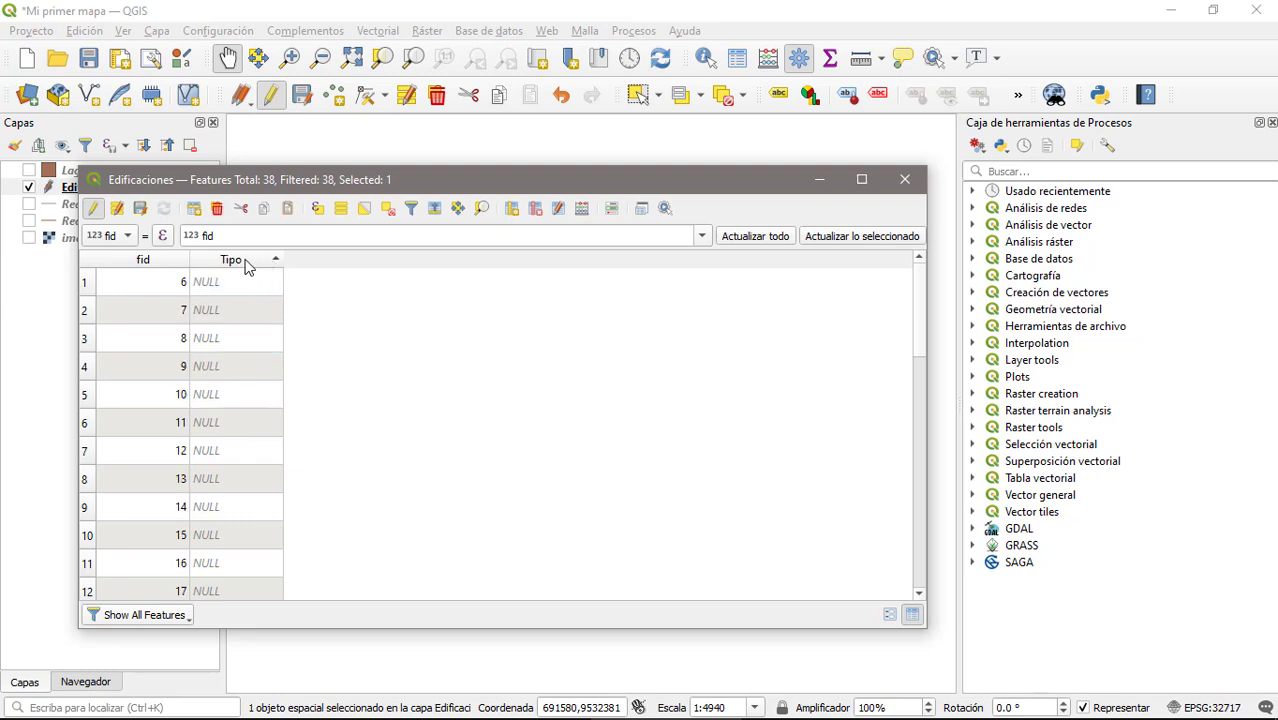
left_click(245, 263)
left_click(246, 263)
left_click(246, 263)
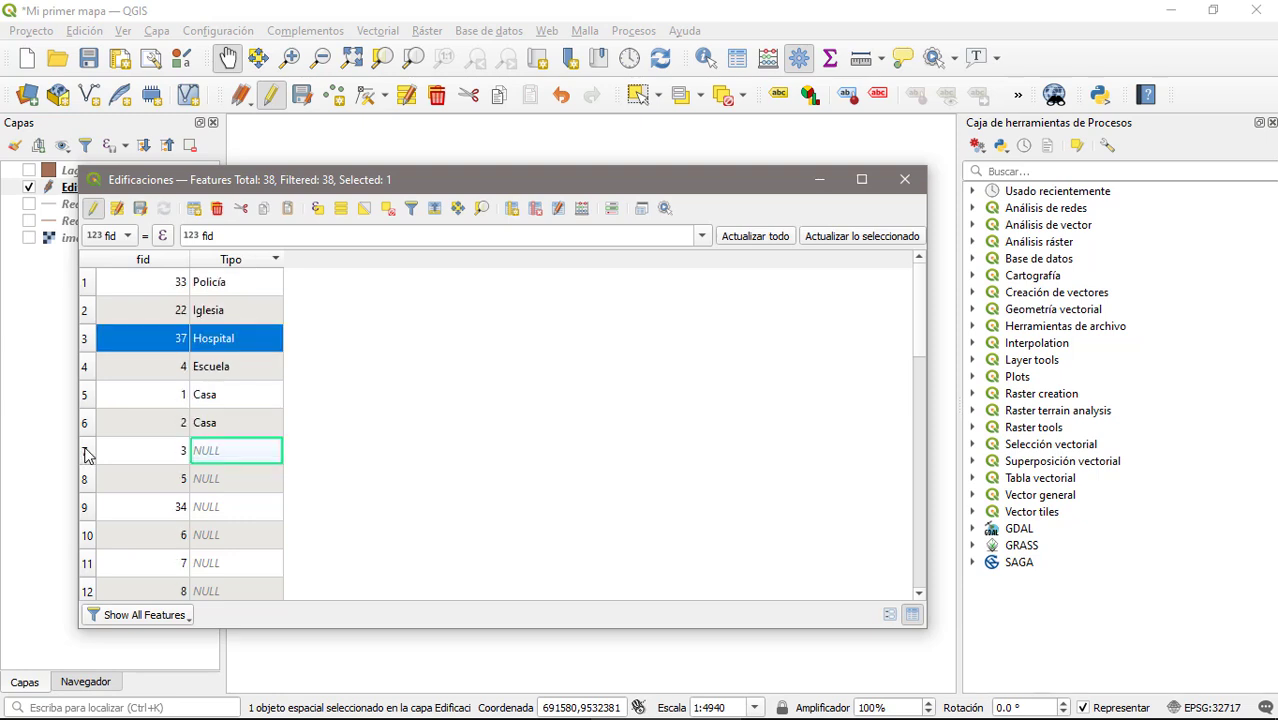
Select all the records whose Tipo is NULL, from fid 3 through fid 38 in the sorted list.
left_click(85, 451)
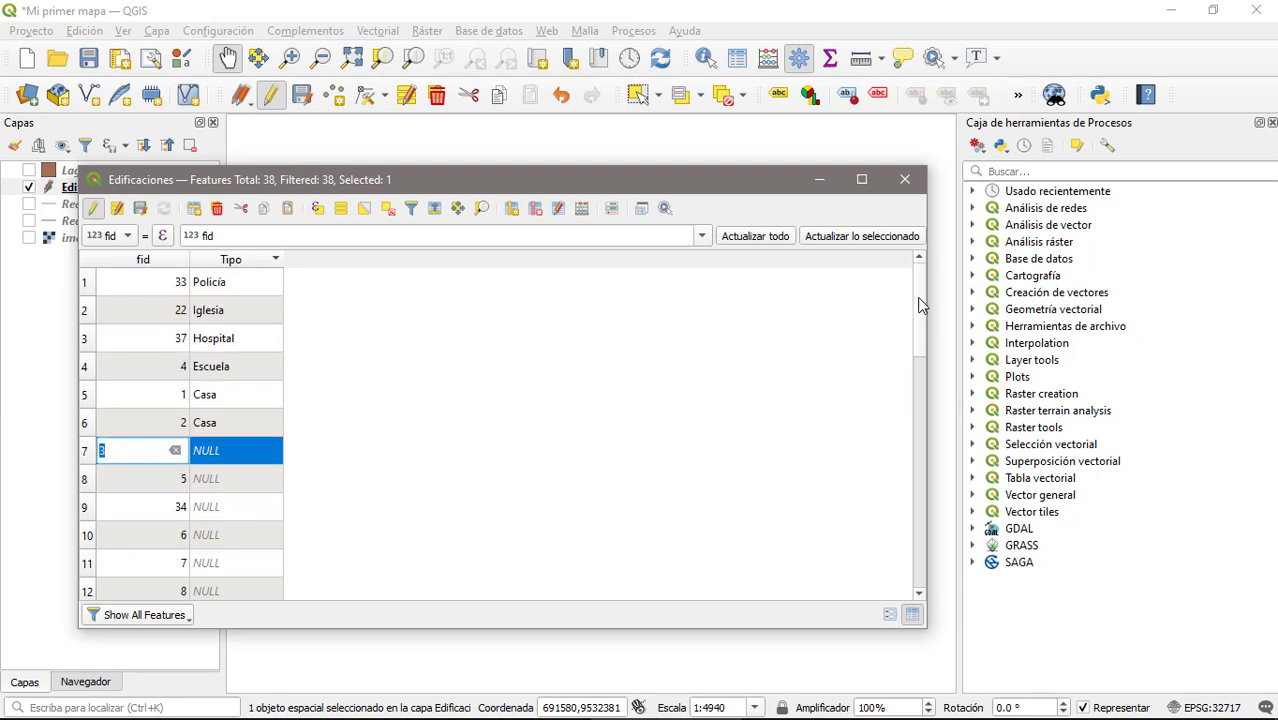
left_click_drag(921, 305, 919, 565)
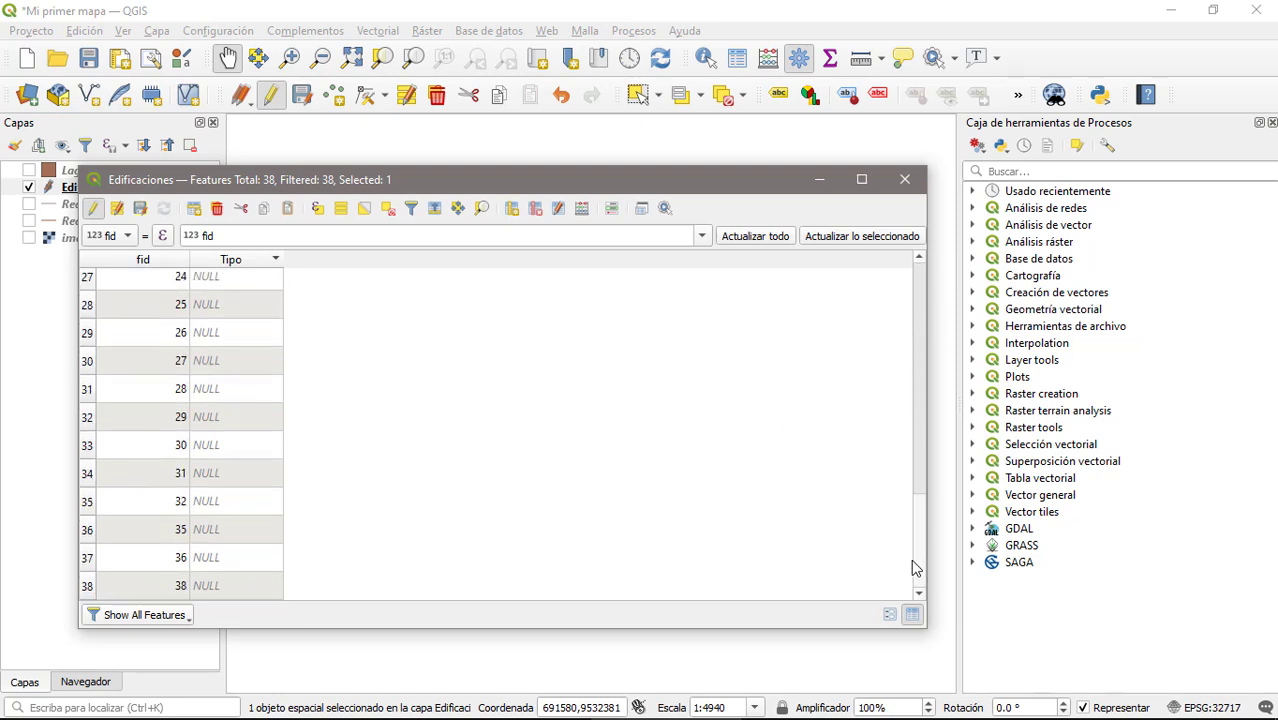
left_click(86, 588, "shift")
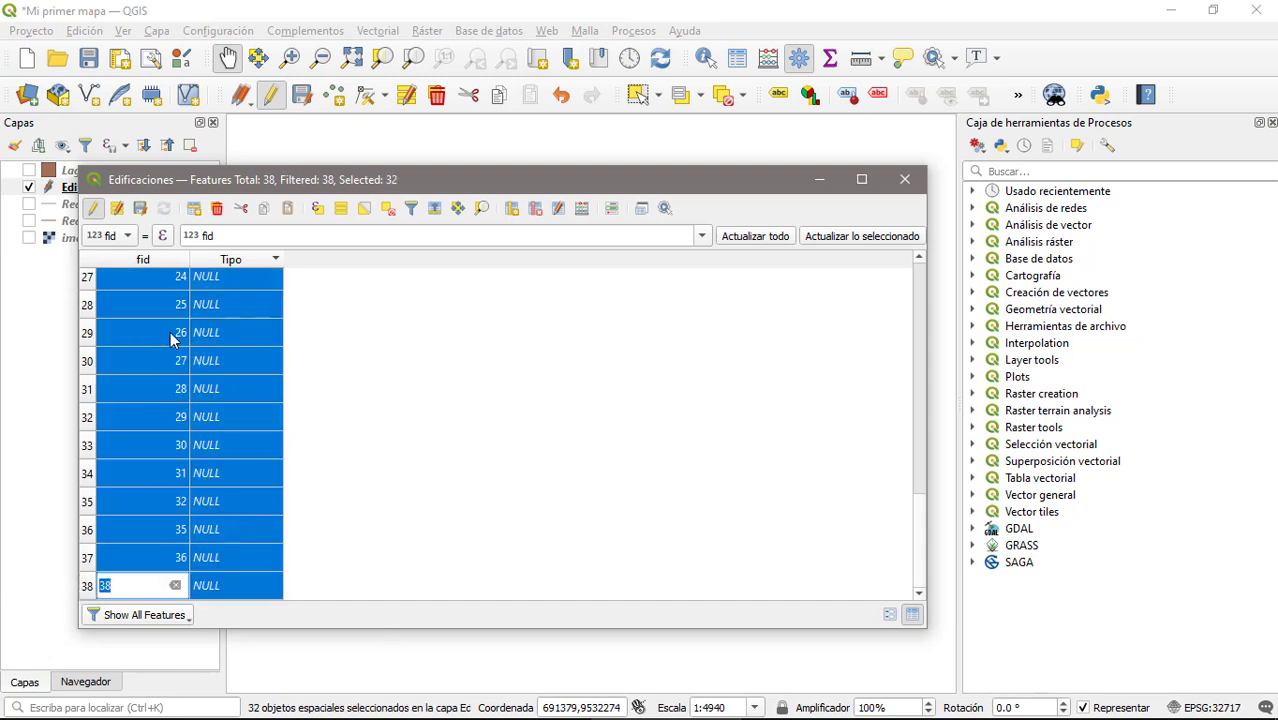
scroll(923, 510, "up", 1)
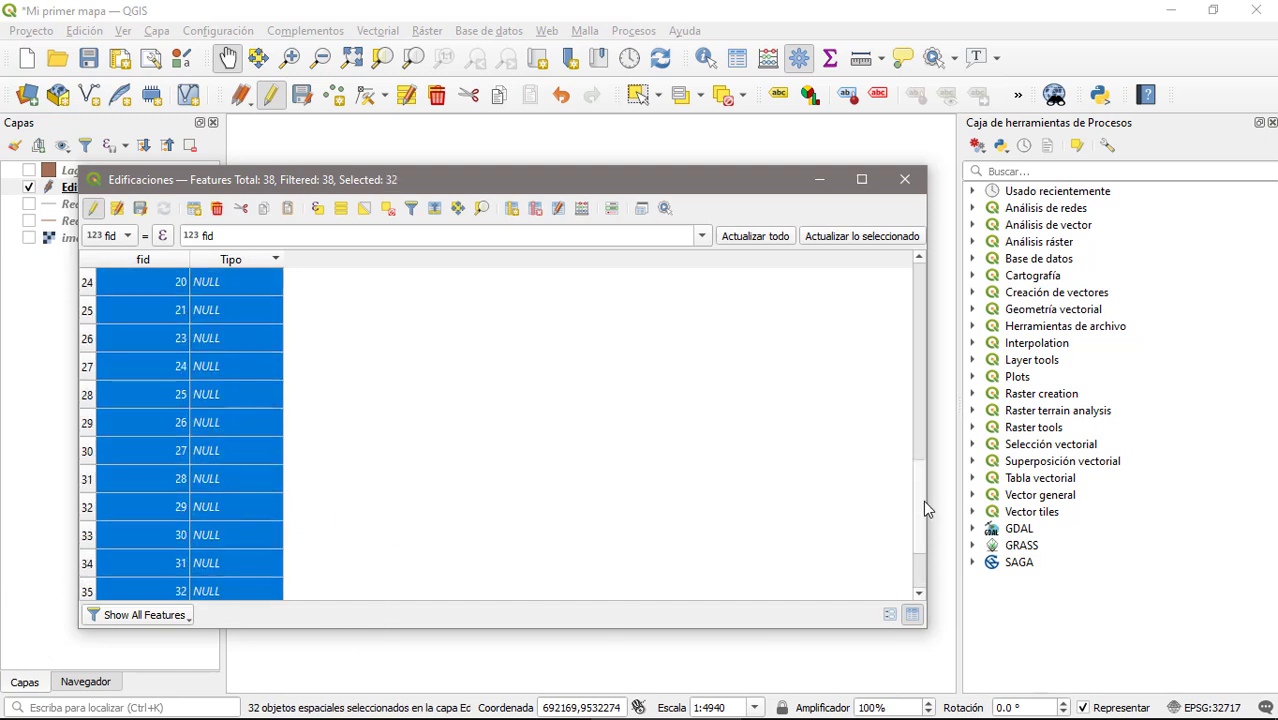
left_click_drag(923, 500, 933, 314)
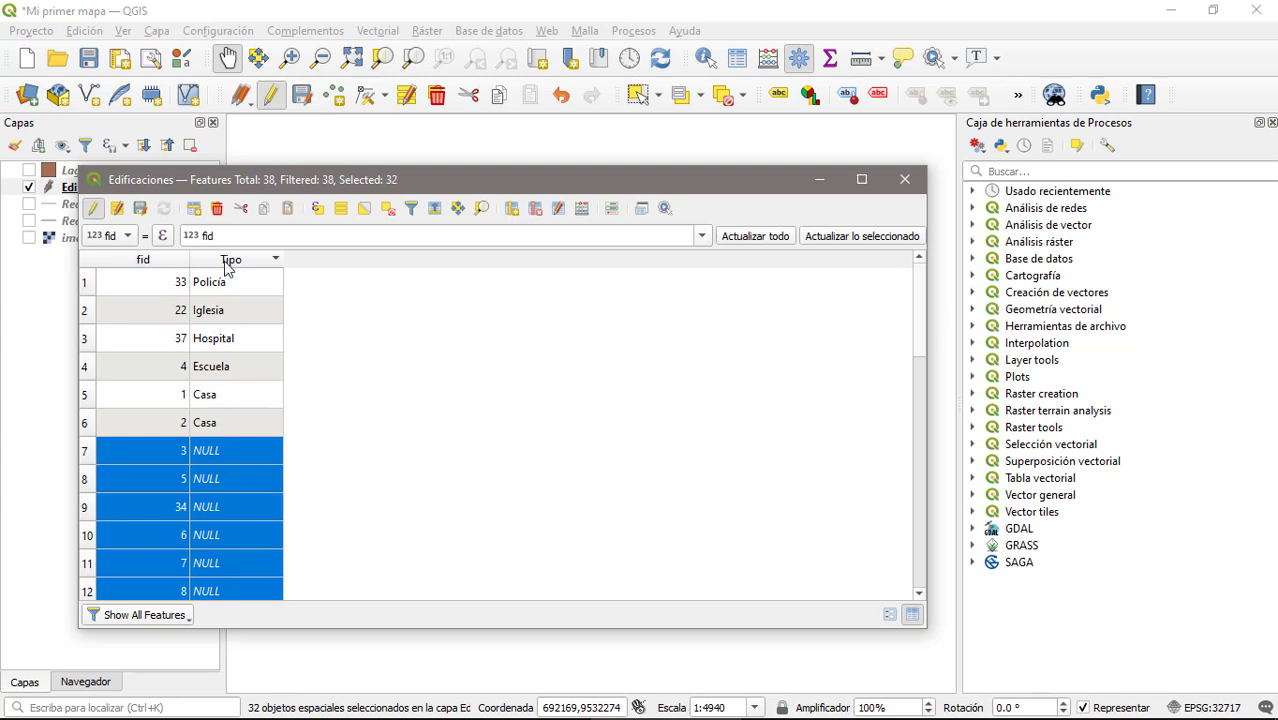
Update the Tipo field of the selected Edificaciones records with the expression 'Casa', leaving the other records untouched.
left_click(122, 237)
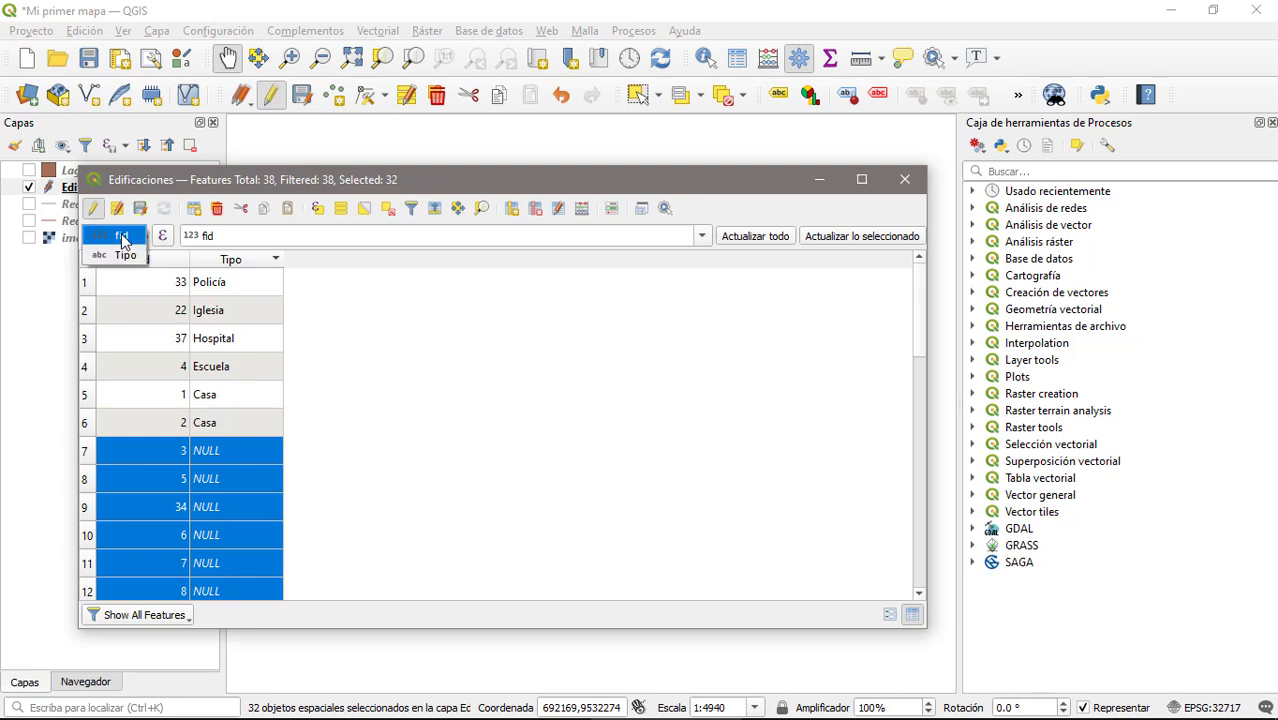
left_click(122, 256)
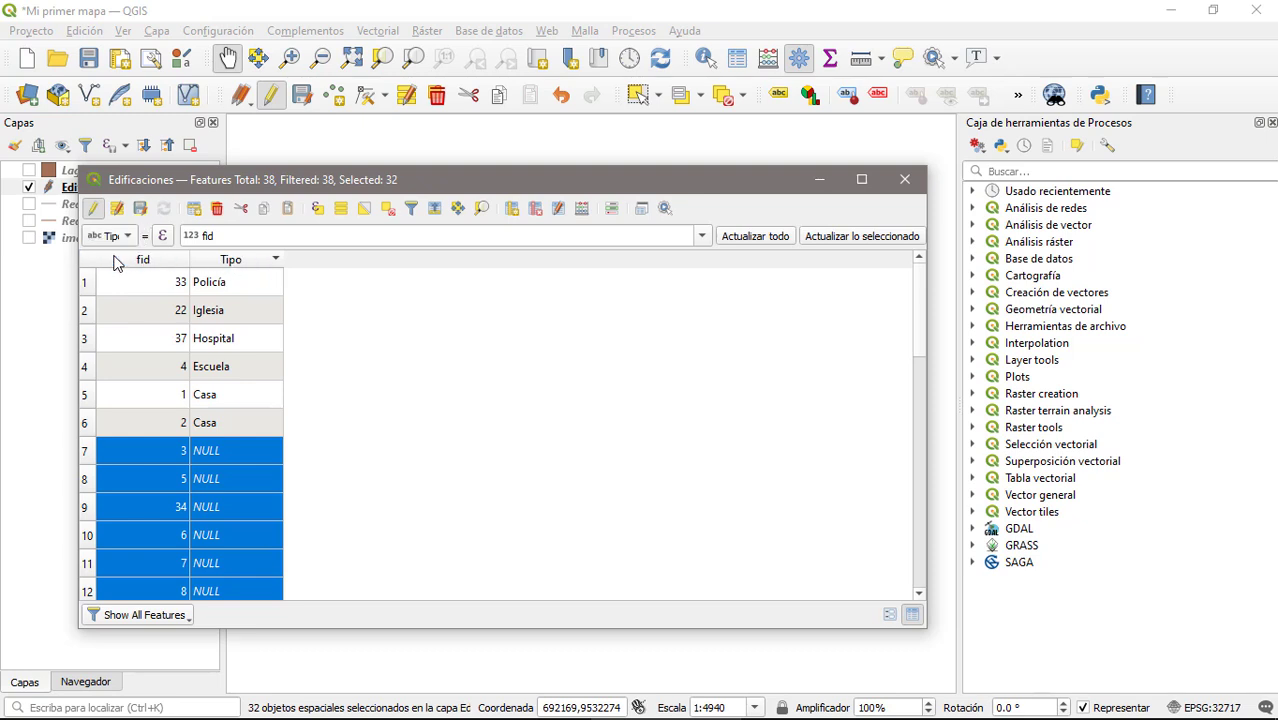
left_click(259, 236)
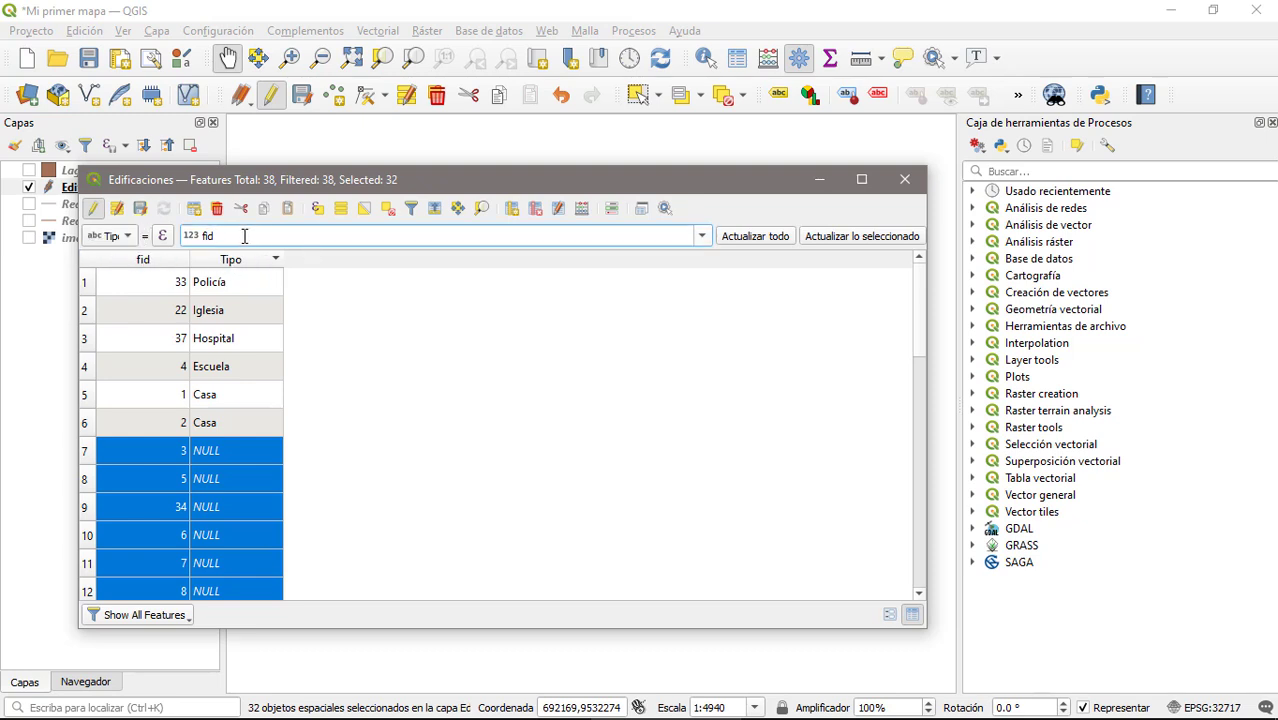
key("BackSpace")
key("BackSpace")
key("BackSpace")
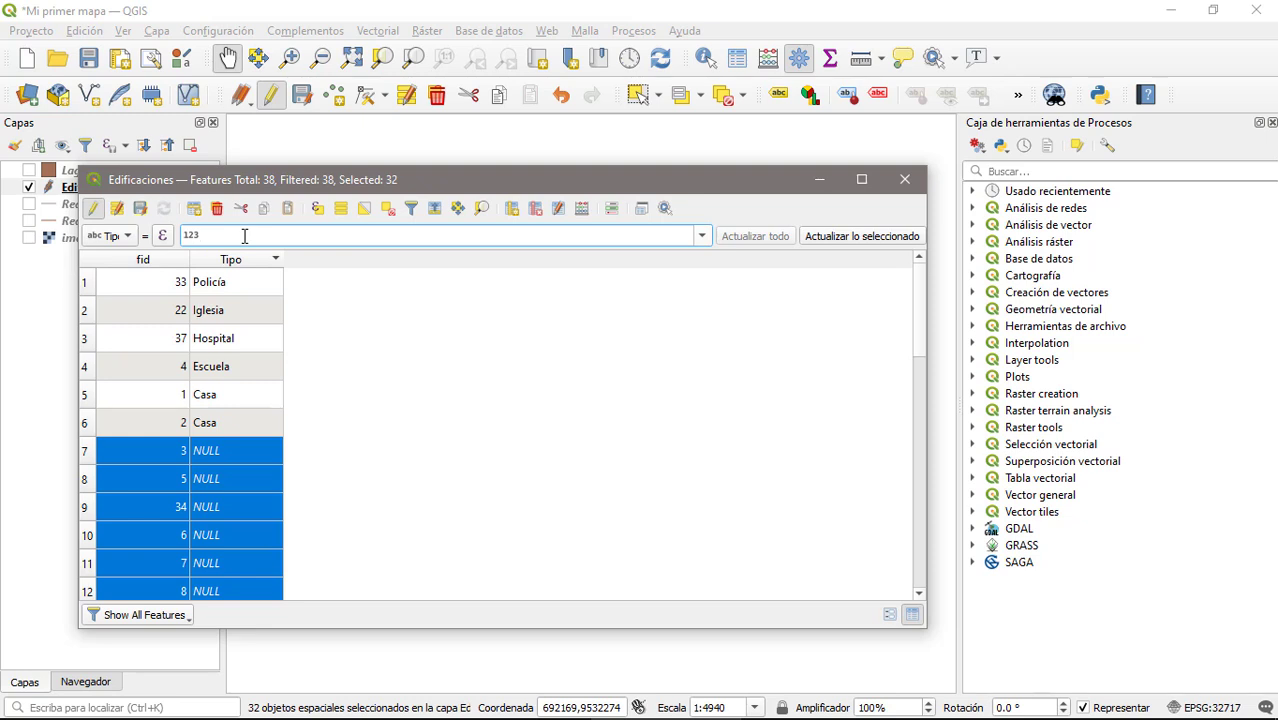
type("'Casa'")
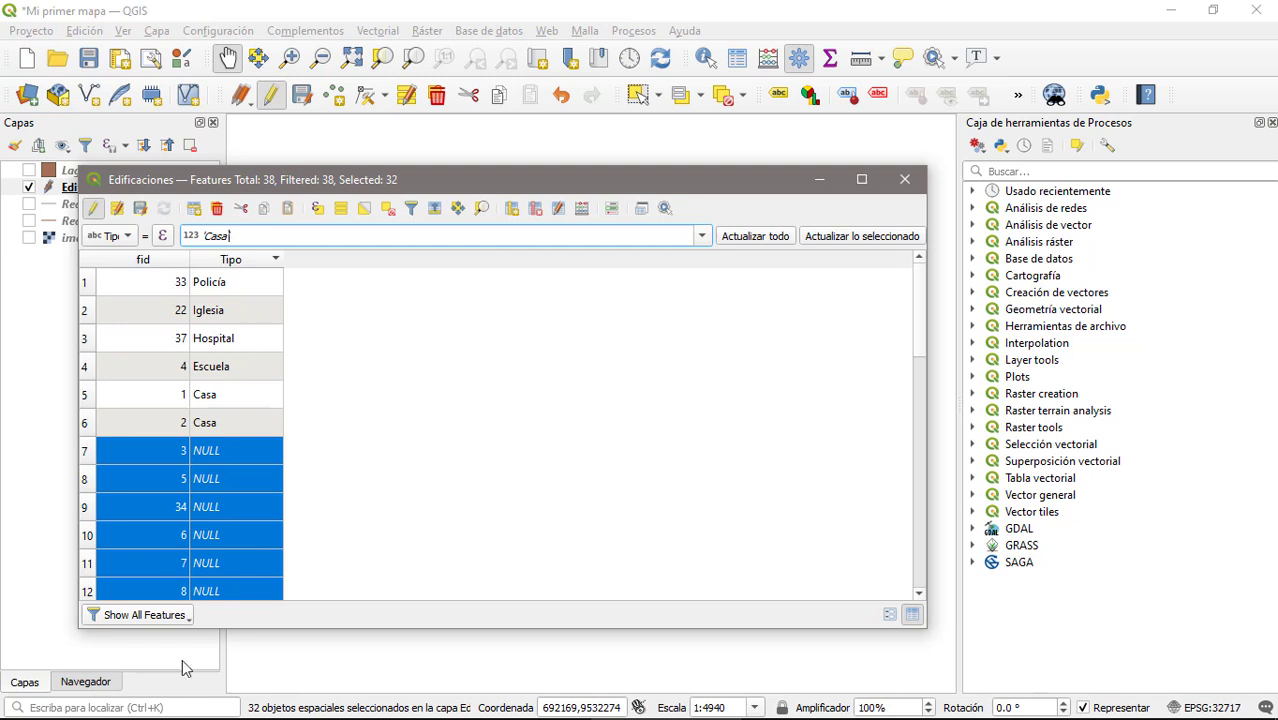
left_click(838, 240)
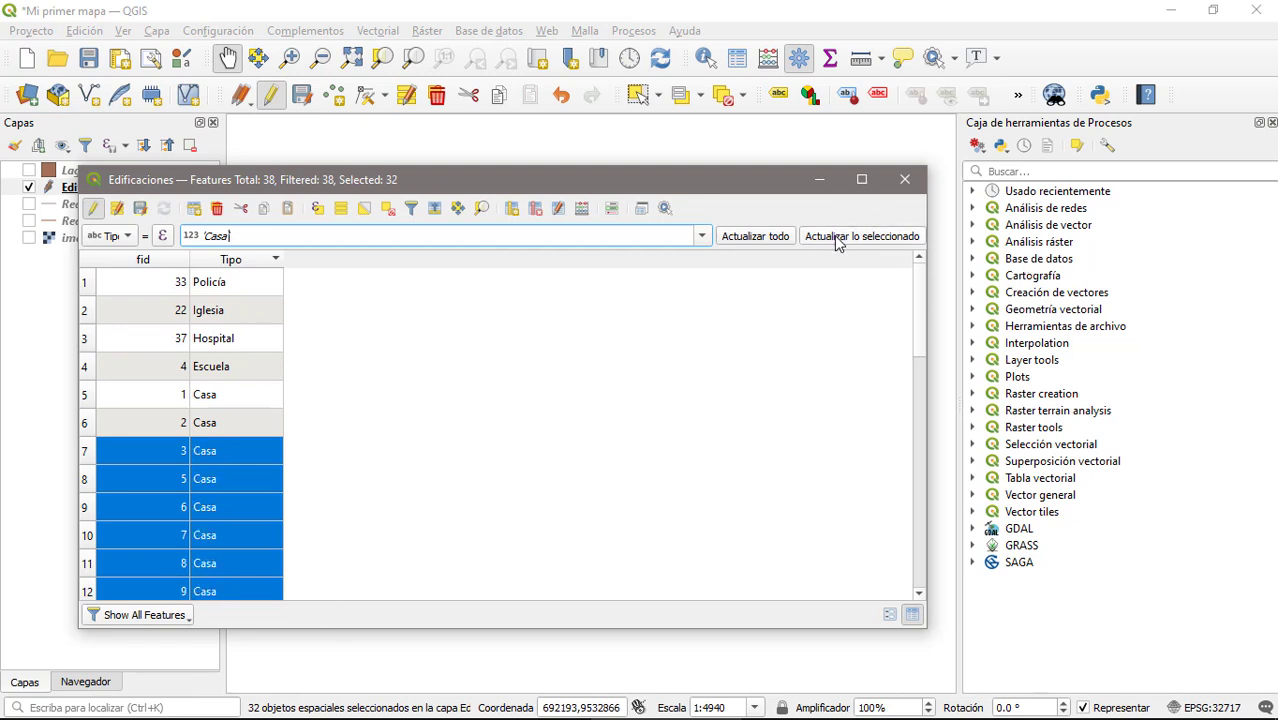
left_click(912, 305)
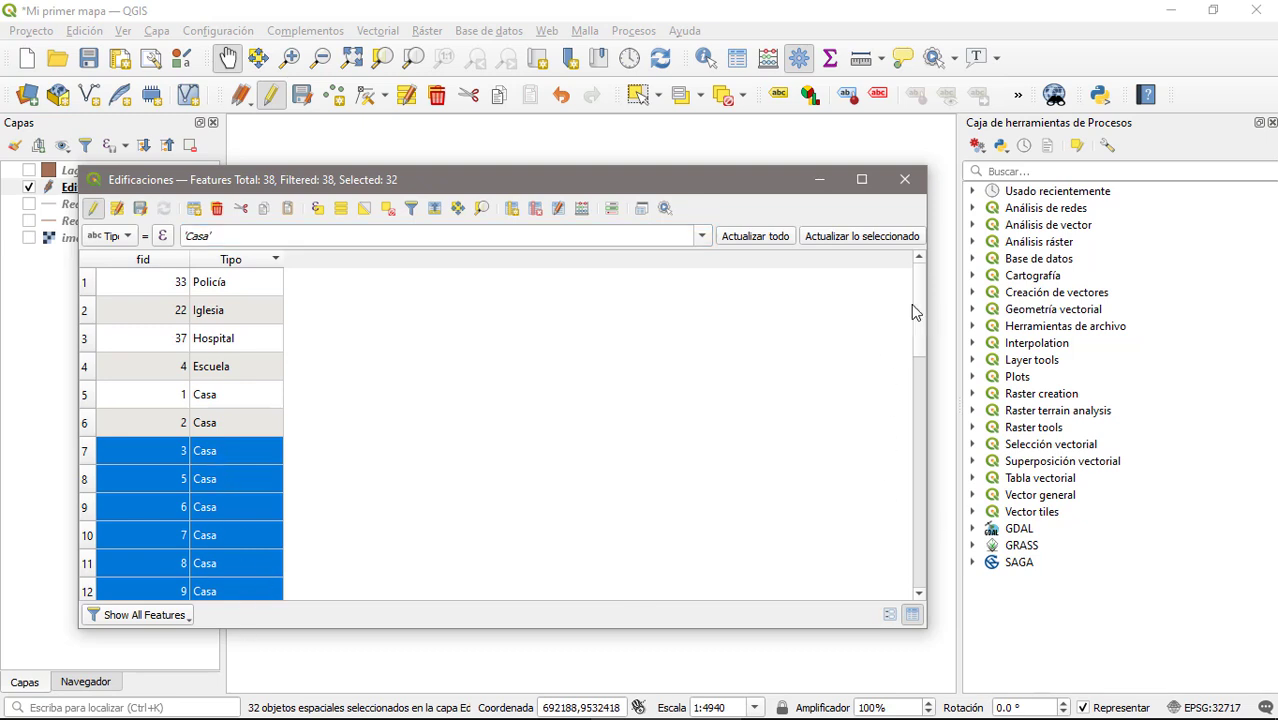
Save the Edificaciones edits, end the editing session and close the attribute table.
left_click(91, 211)
left_click(141, 211)
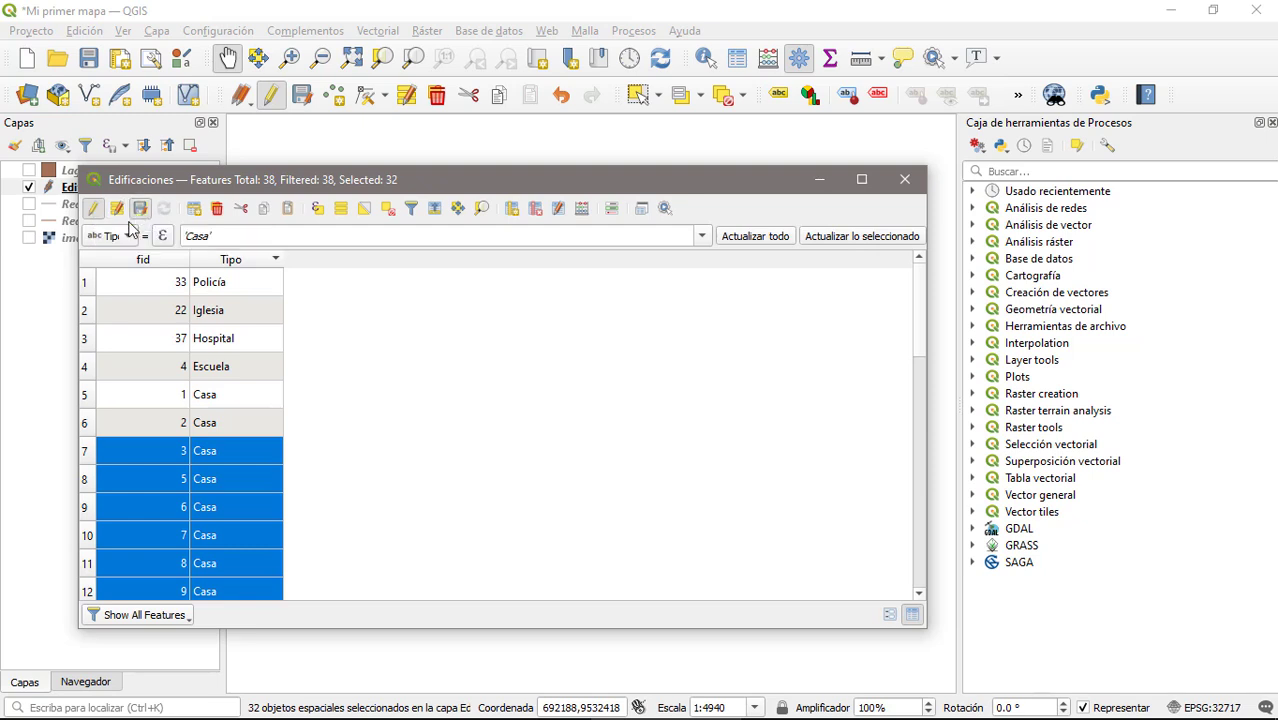
left_click(92, 211)
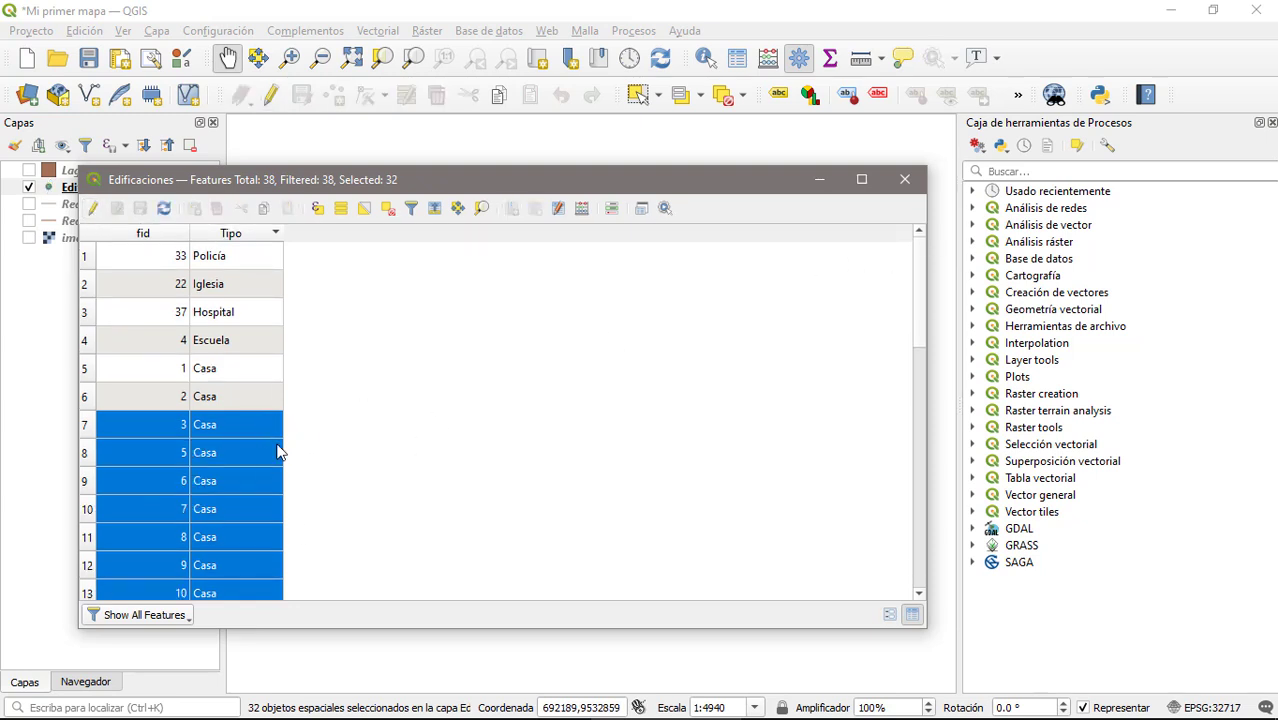
left_click(924, 183)
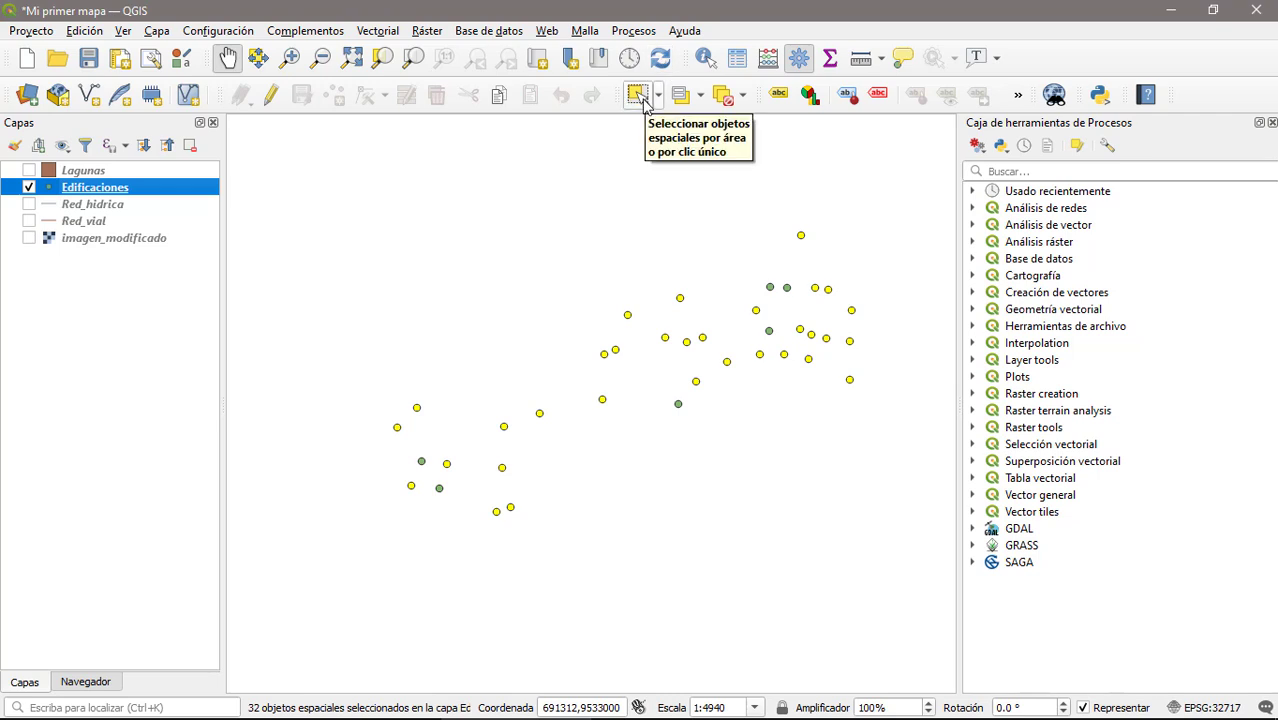
Deselect all the features and show Red_hidrica on the map in place of Edificaciones.
left_click(727, 100)
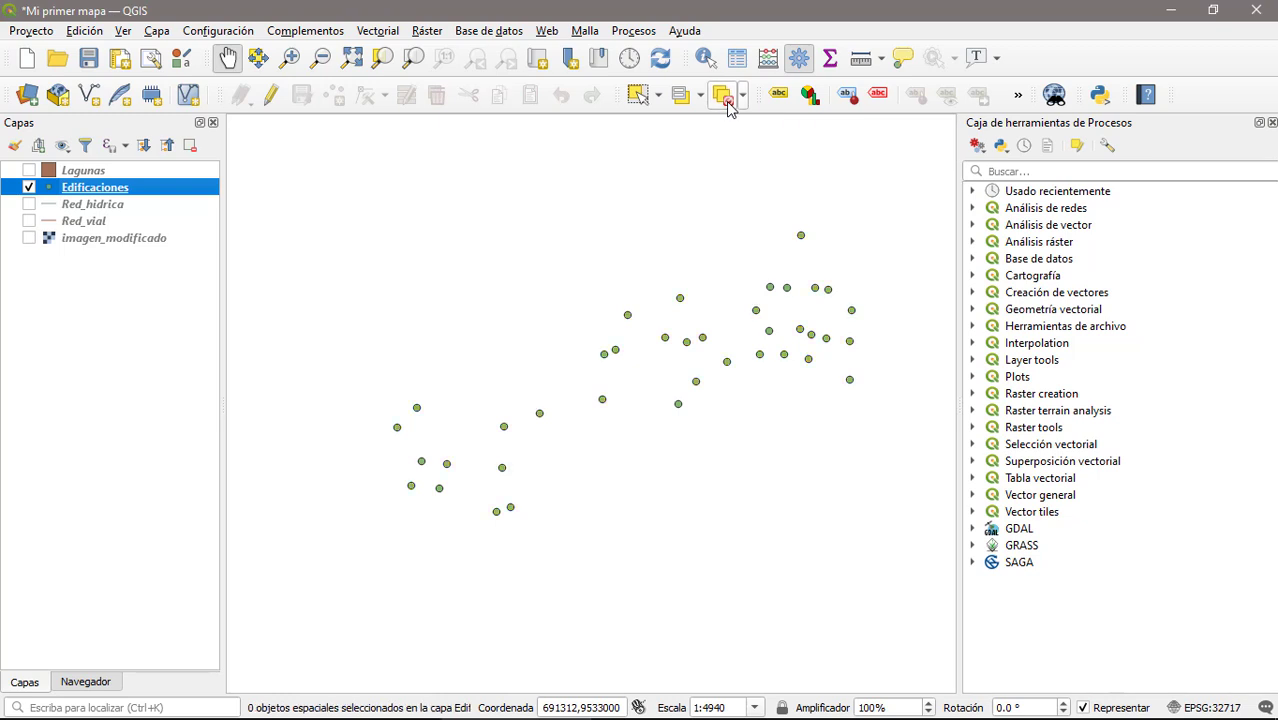
left_click(29, 187)
left_click(28, 204)
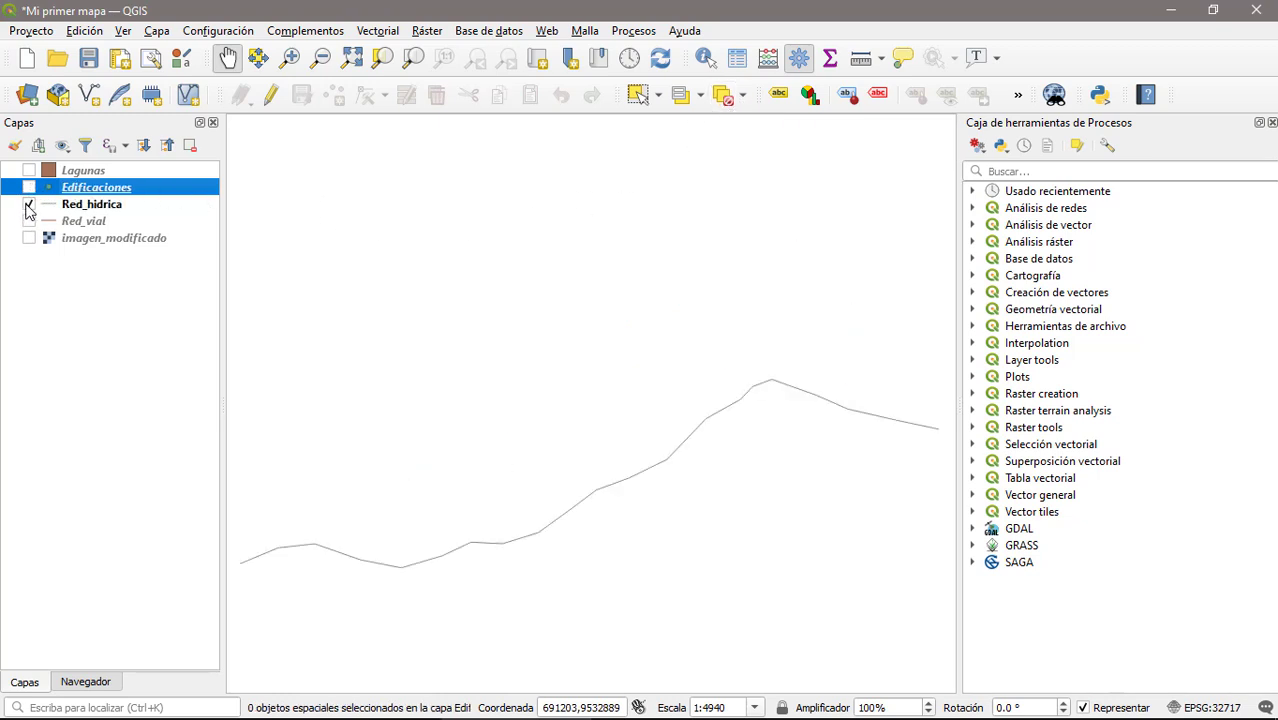
Open the attribute table of Red_hidrica and make its window narrower.
left_click(91, 206)
right_click(91, 208)
left_click(240, 436)
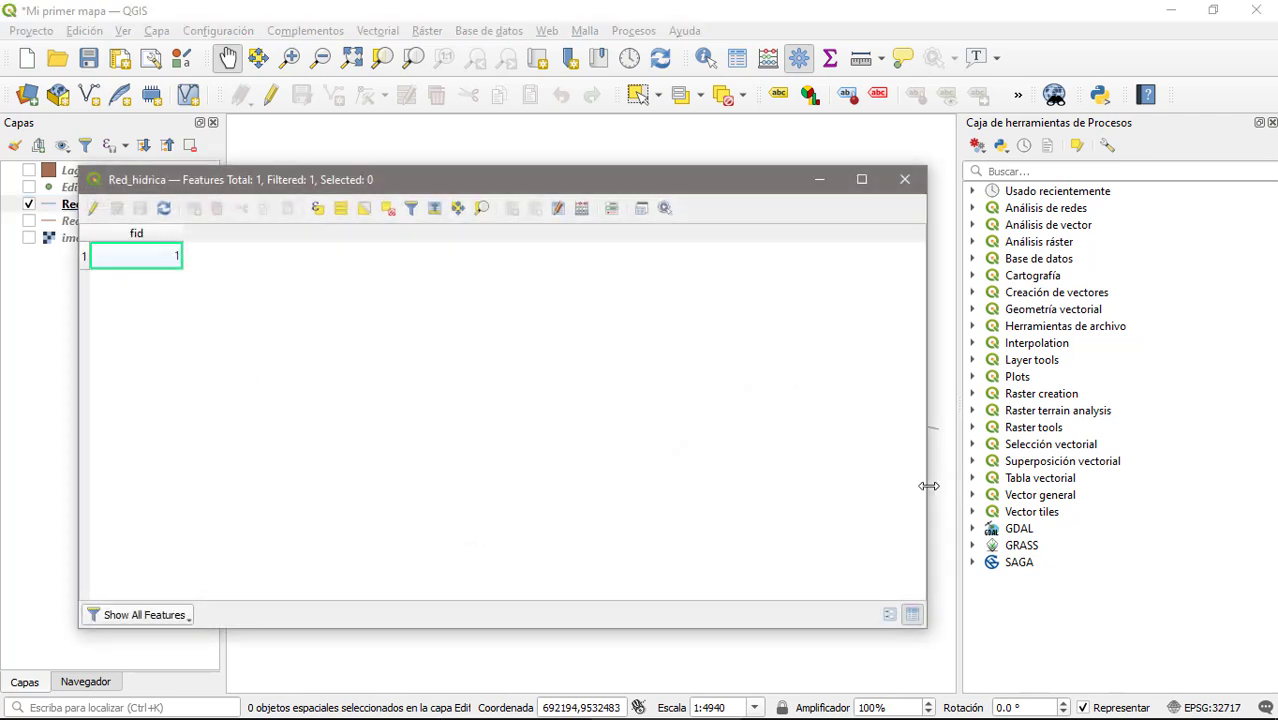
left_click_drag(926, 490, 821, 507)
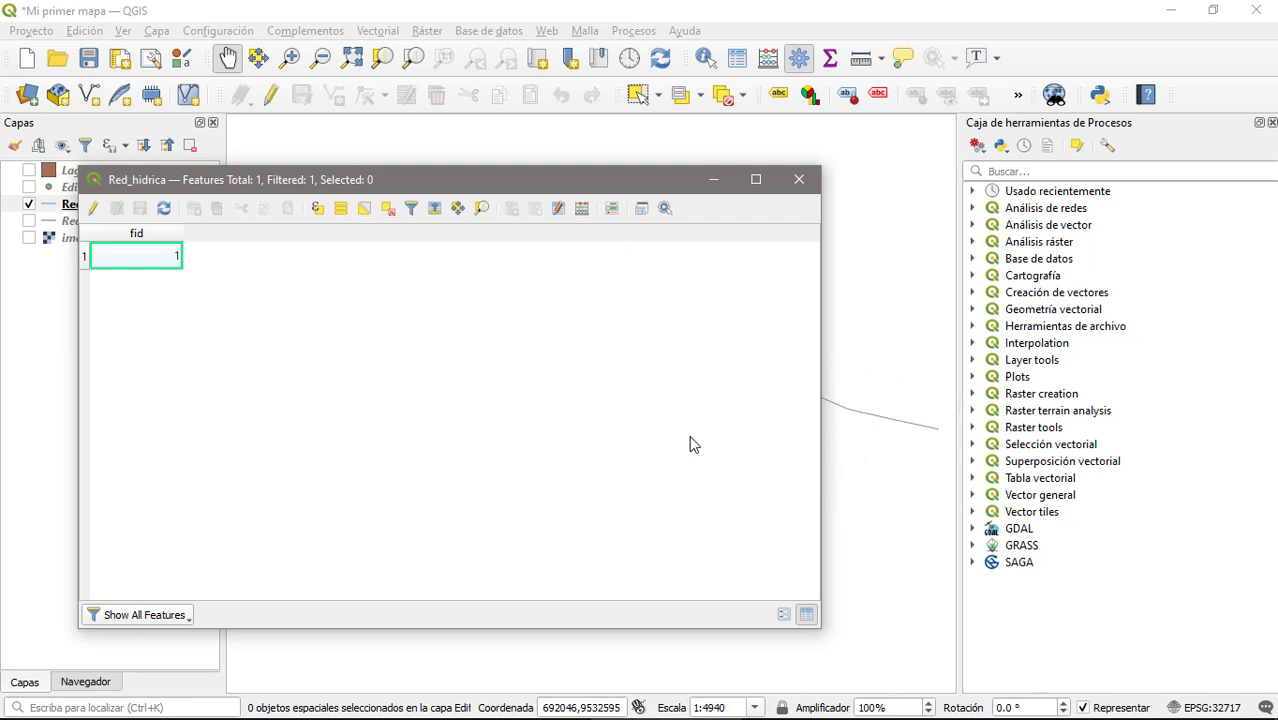
Enable editing on Red_hidrica and add a Texto (cadena) field named Nombre with length 30.
left_click(93, 212)
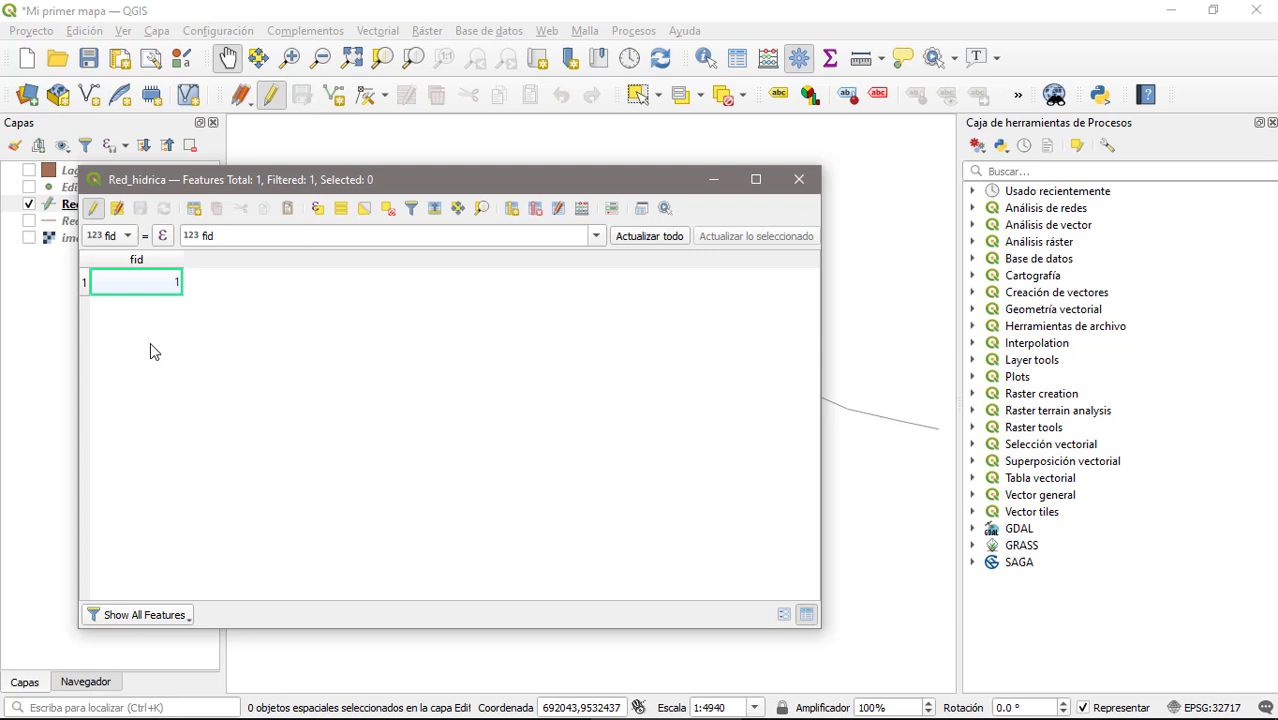
left_click(511, 209)
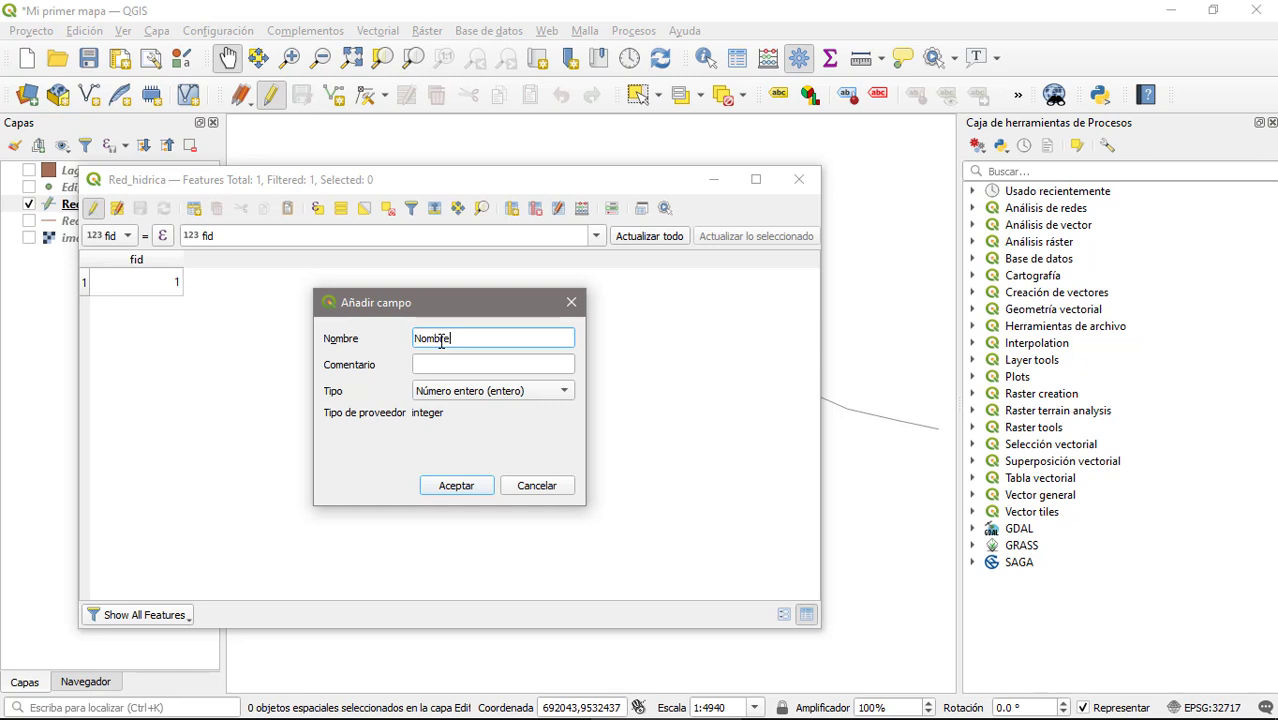
left_click(465, 391)
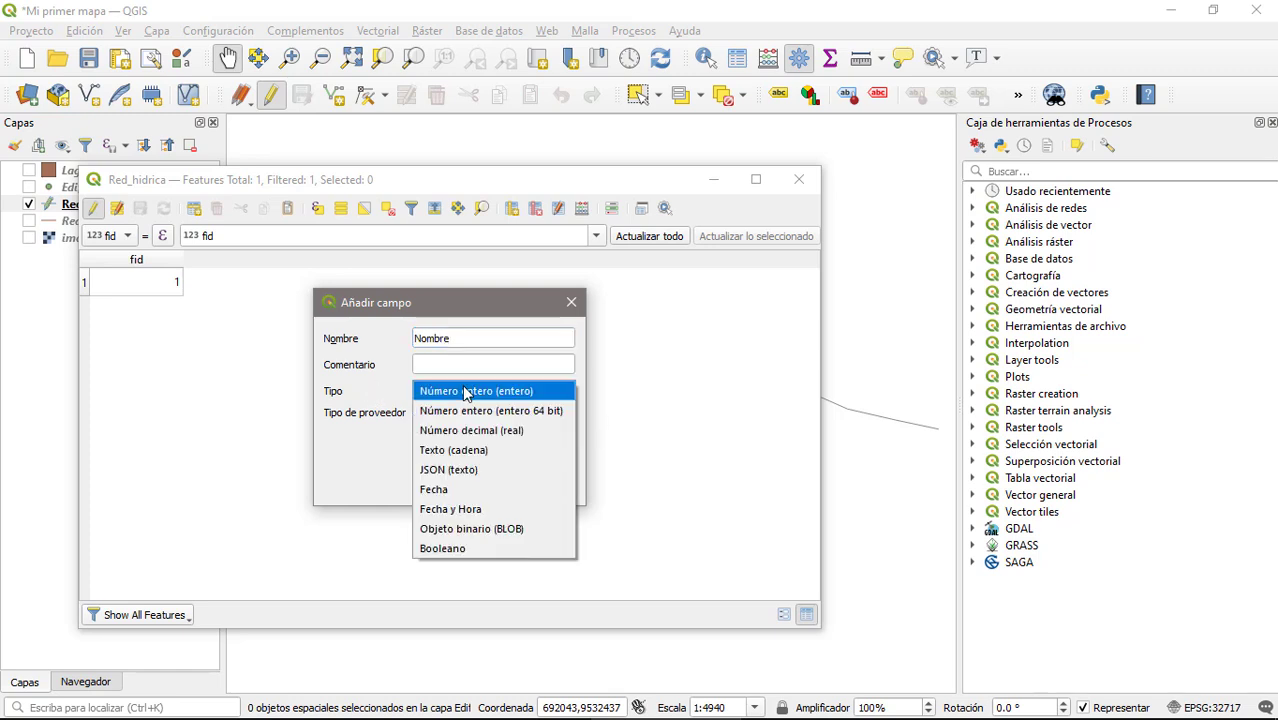
left_click(442, 450)
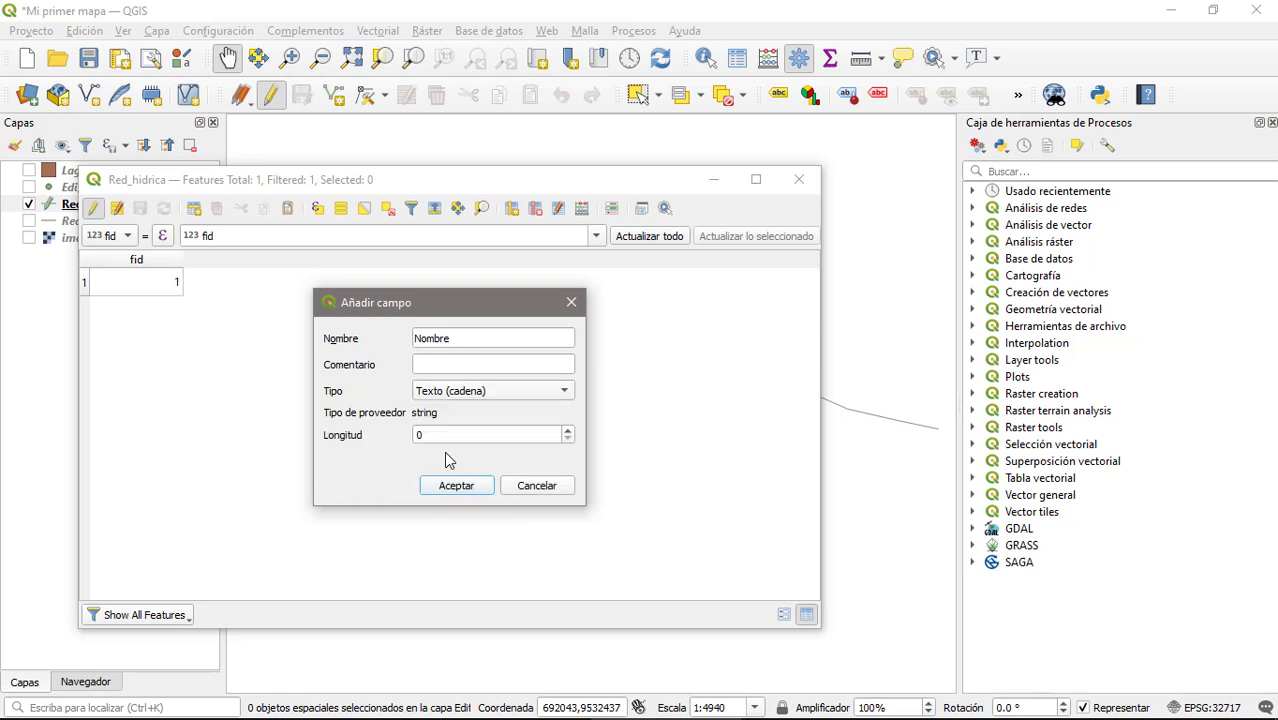
double_click(439, 436)
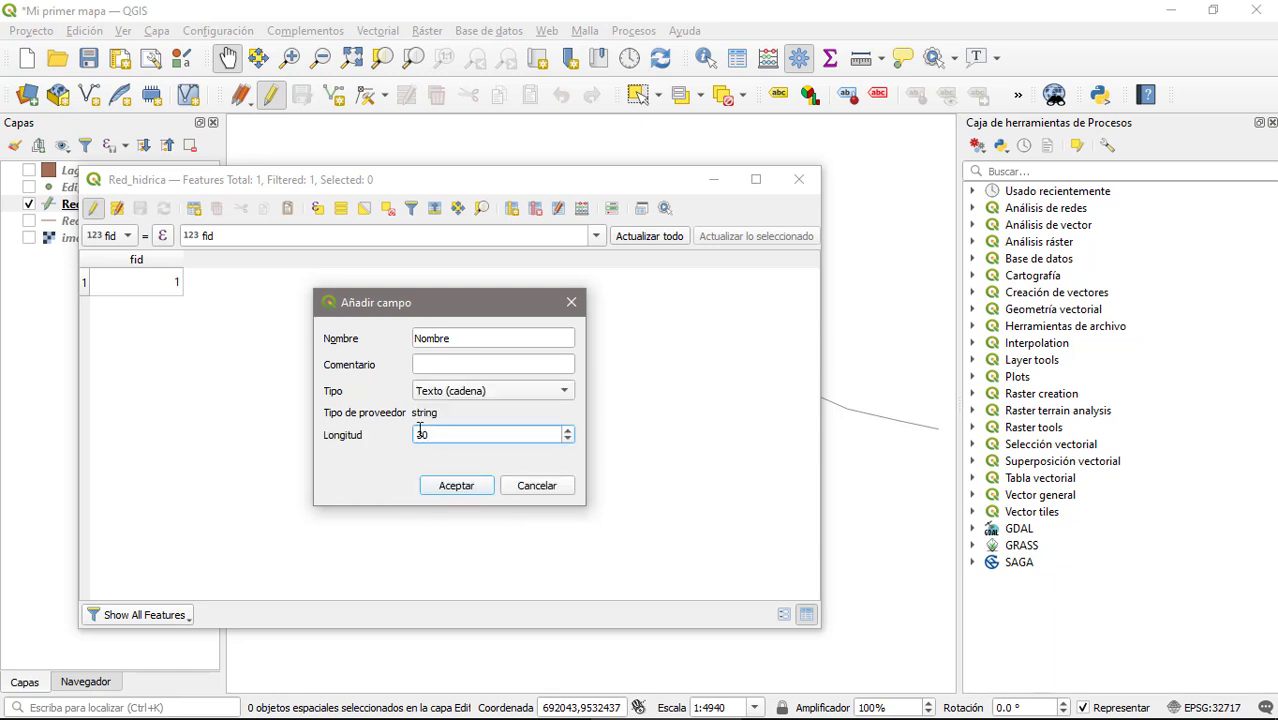
left_click(456, 486)
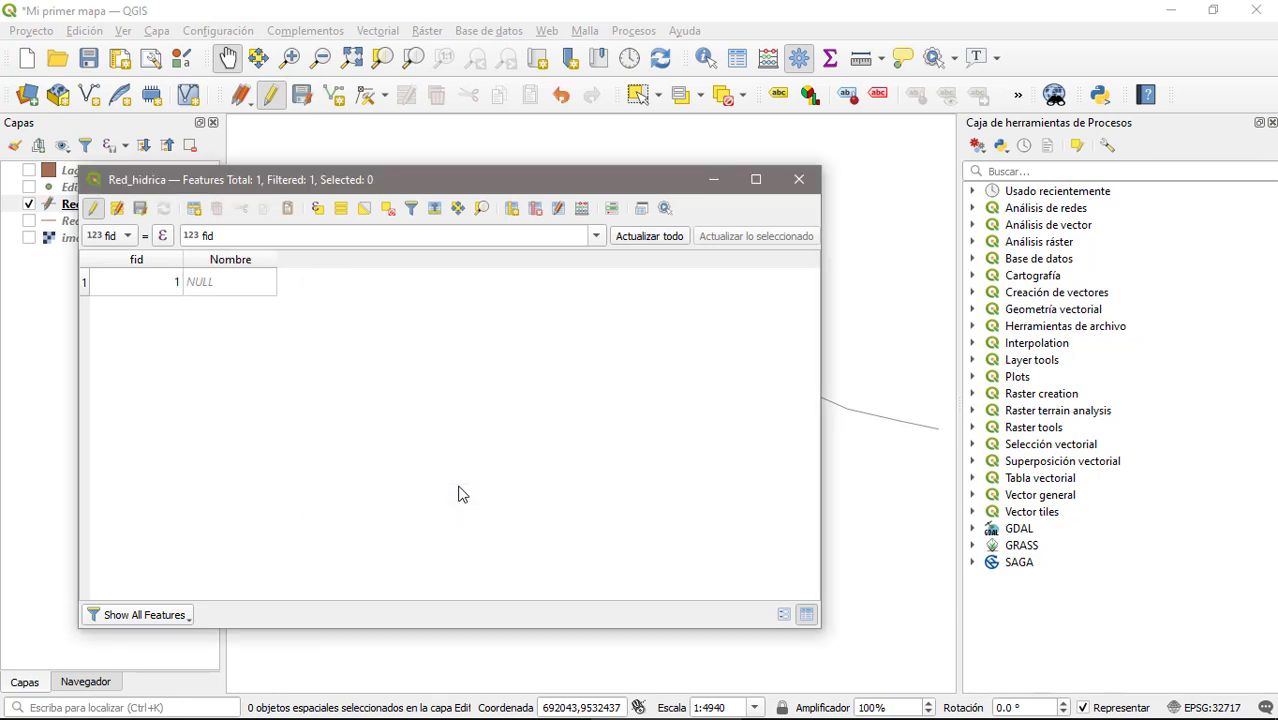
Set Nombre to Río Malacatos for the single Red_hidrica feature.
double_click(210, 285)
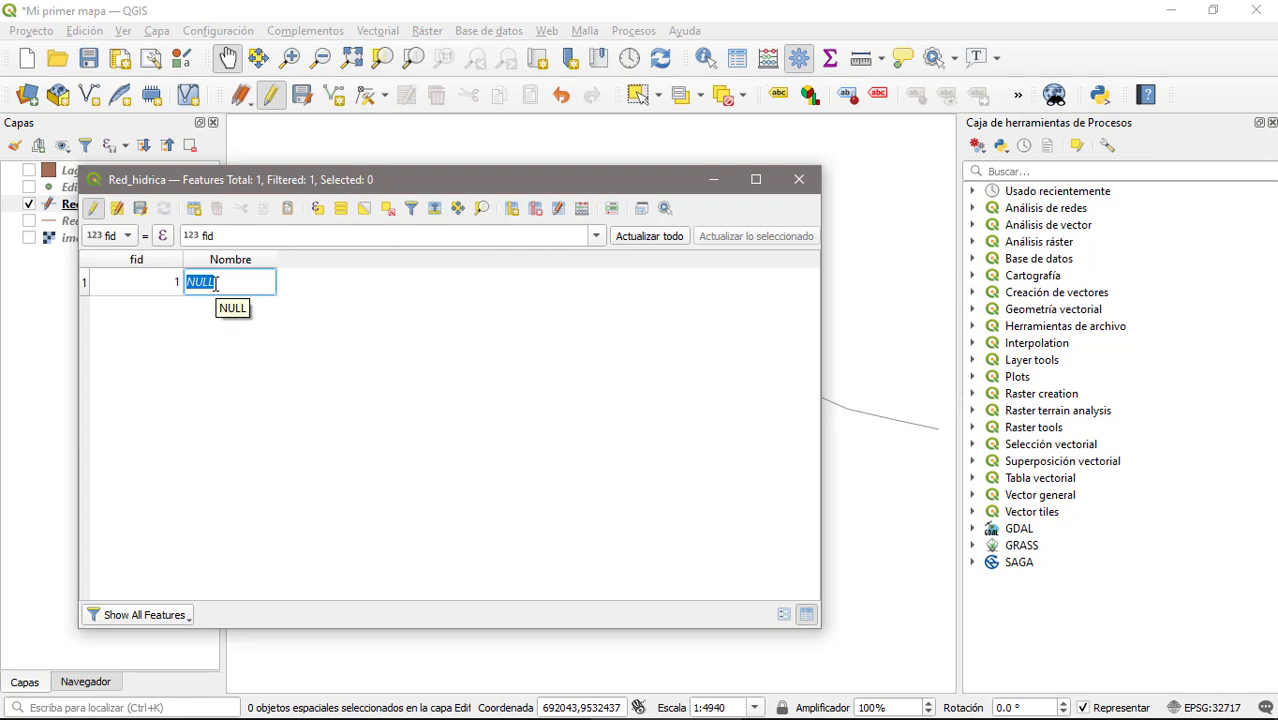
type("Río Malacatosd")
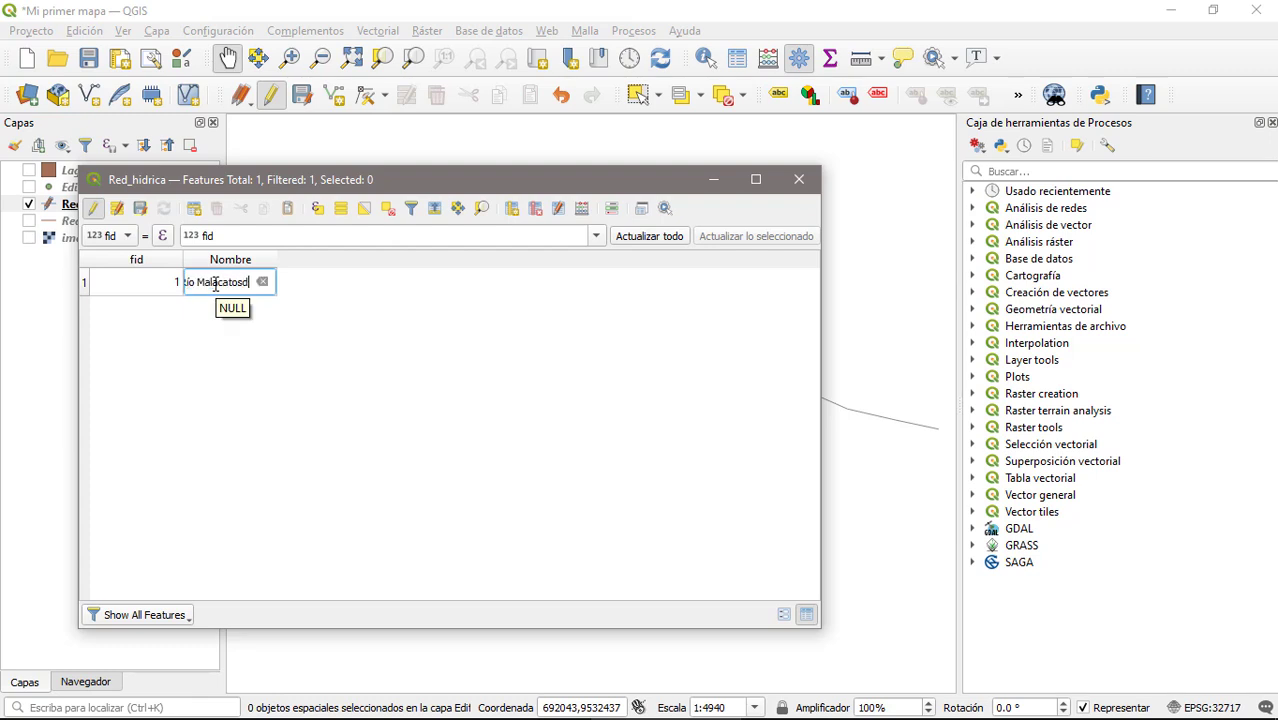
left_click(329, 335)
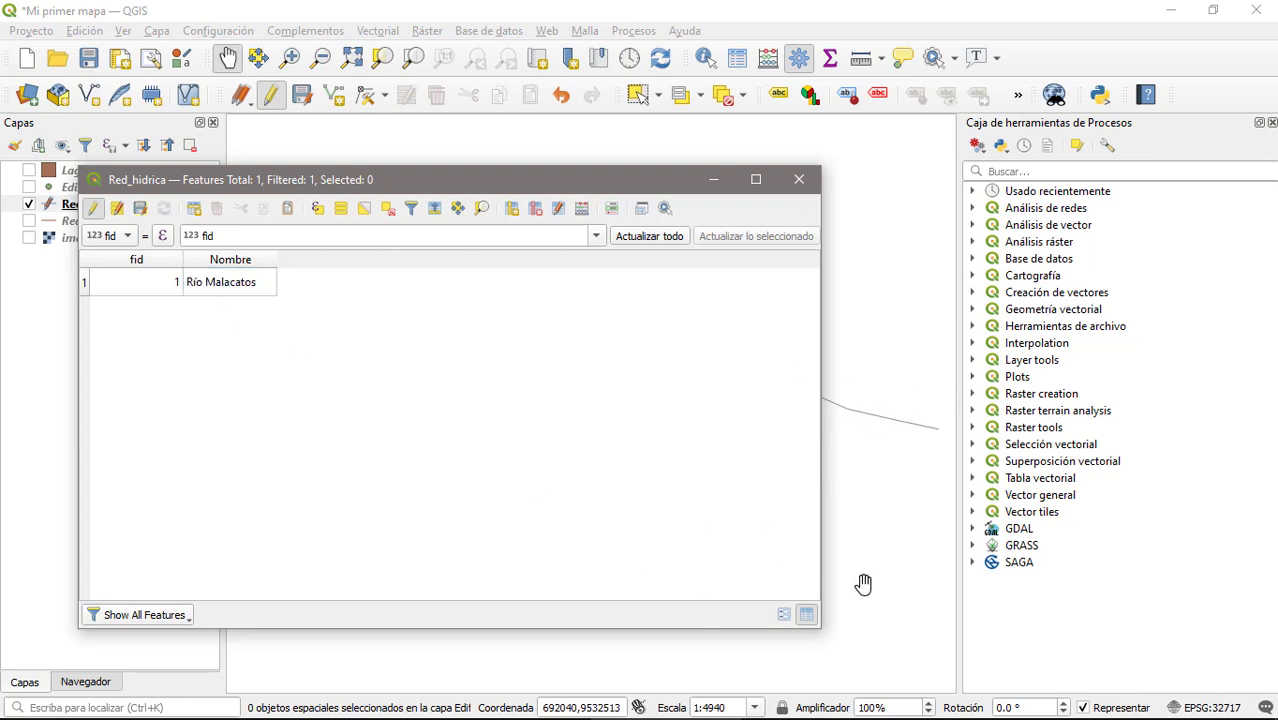
Add a Número decimal (real) field named Longitud to the Red_hidrica table.
left_click(515, 210)
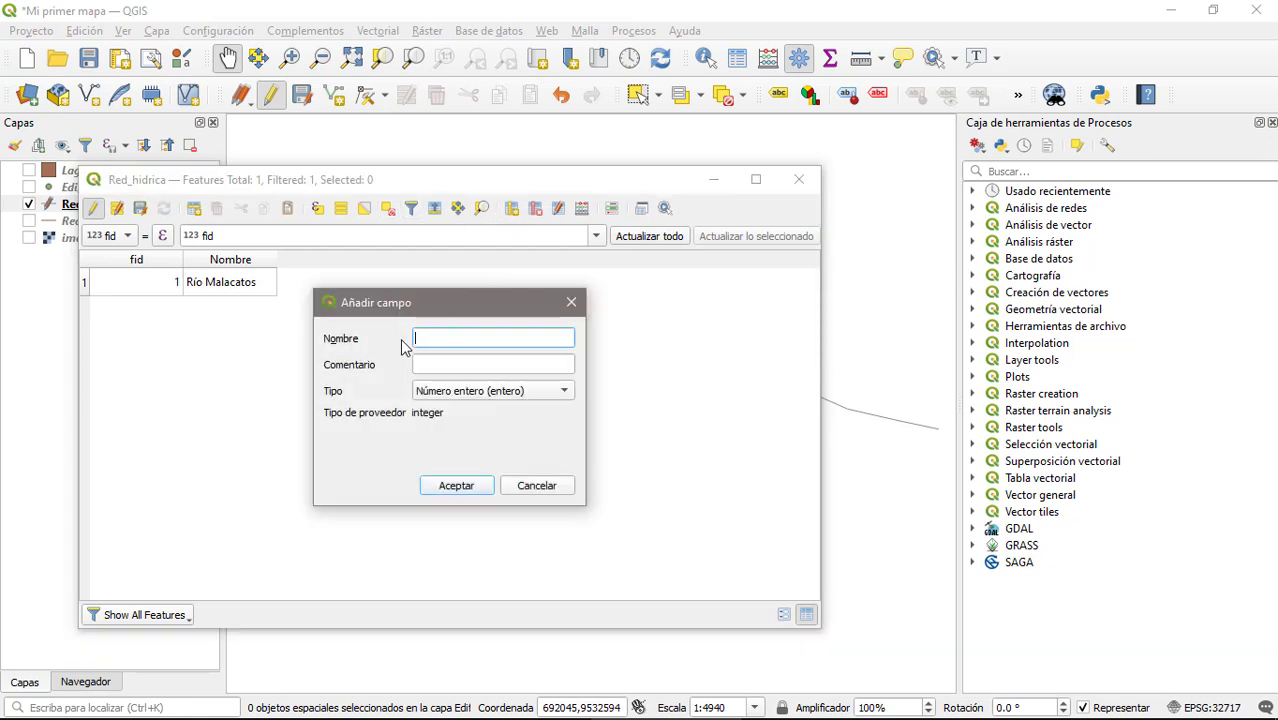
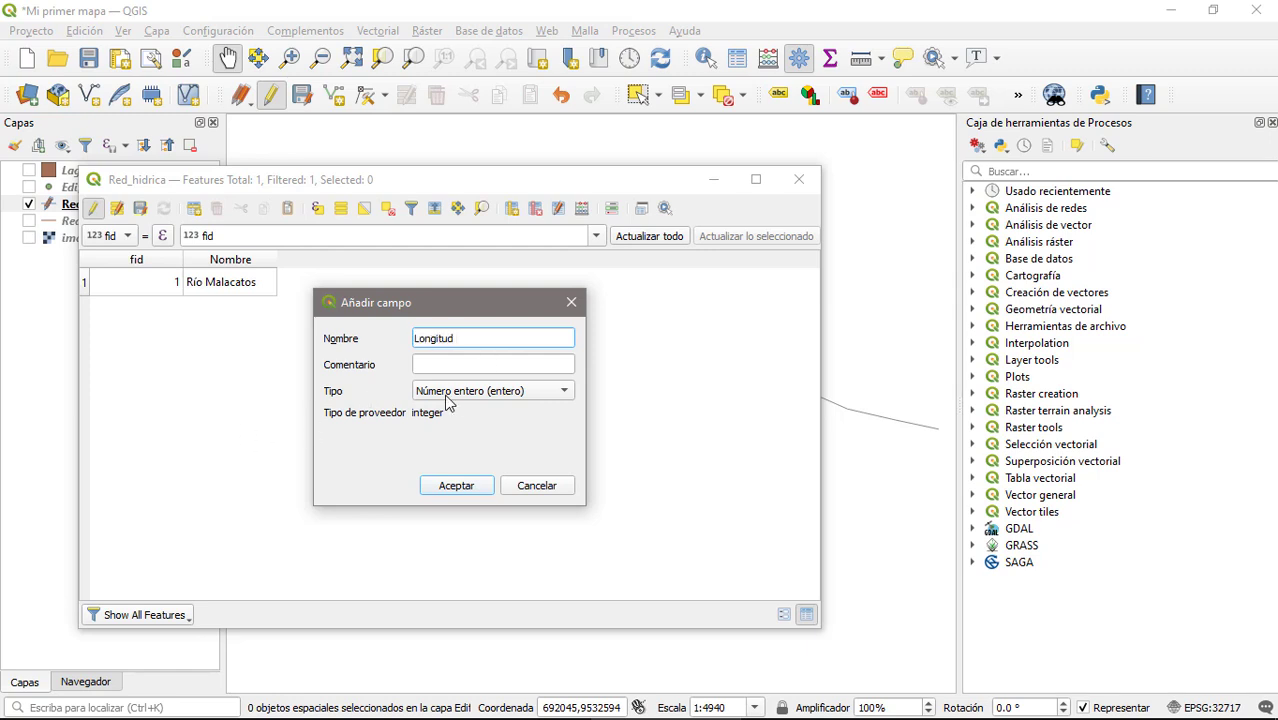
left_click(541, 400)
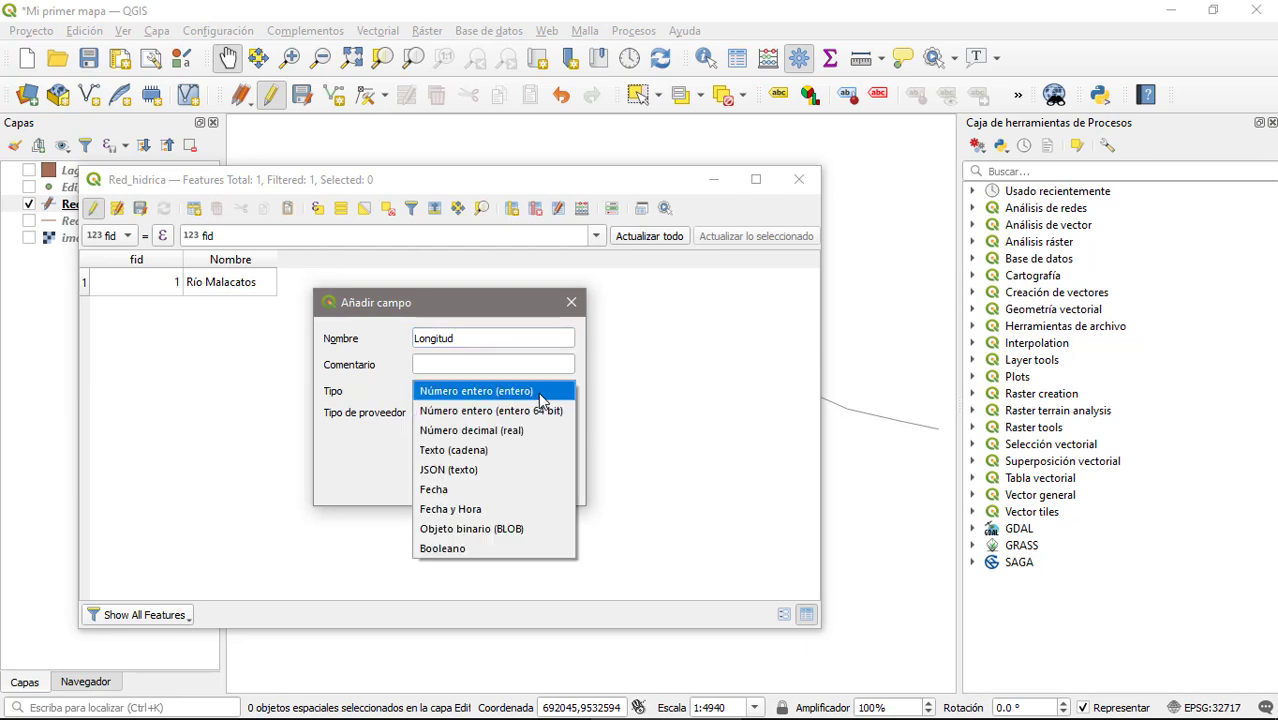
left_click(493, 438)
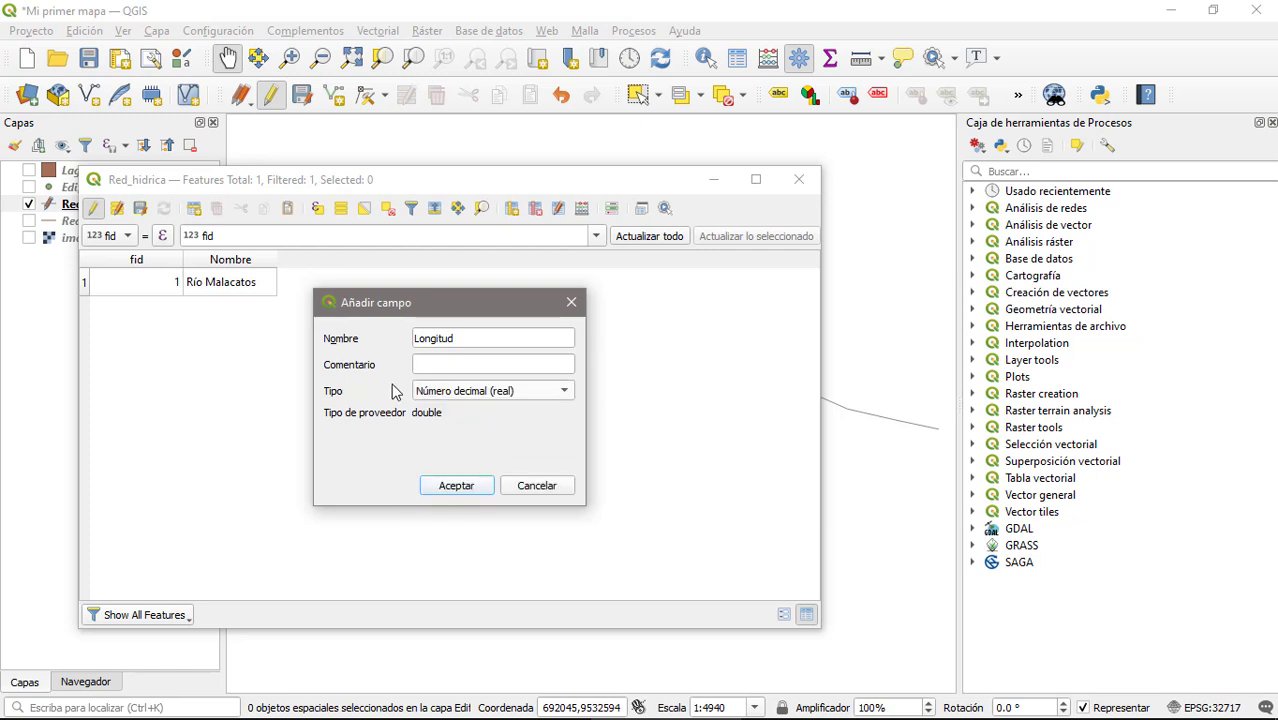
left_click(456, 485)
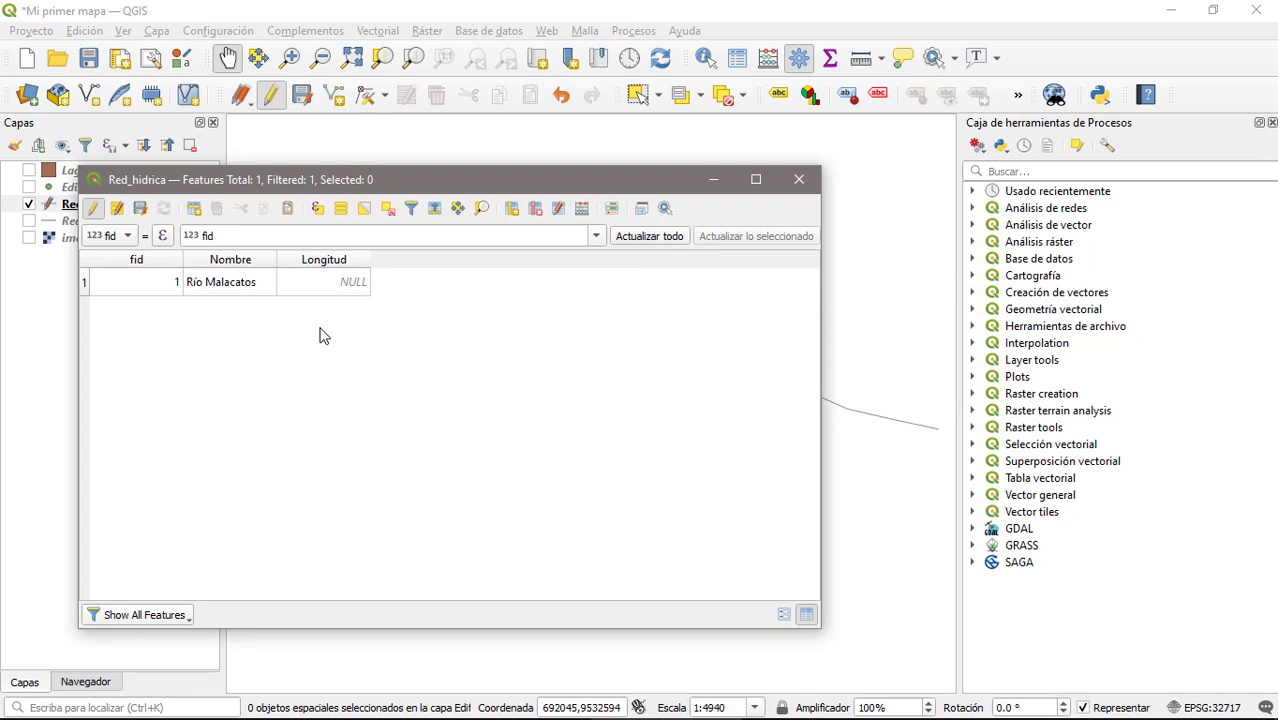
Stop editing Red_hidrica, saving its changes, and close its attribute table.
left_click(93, 208)
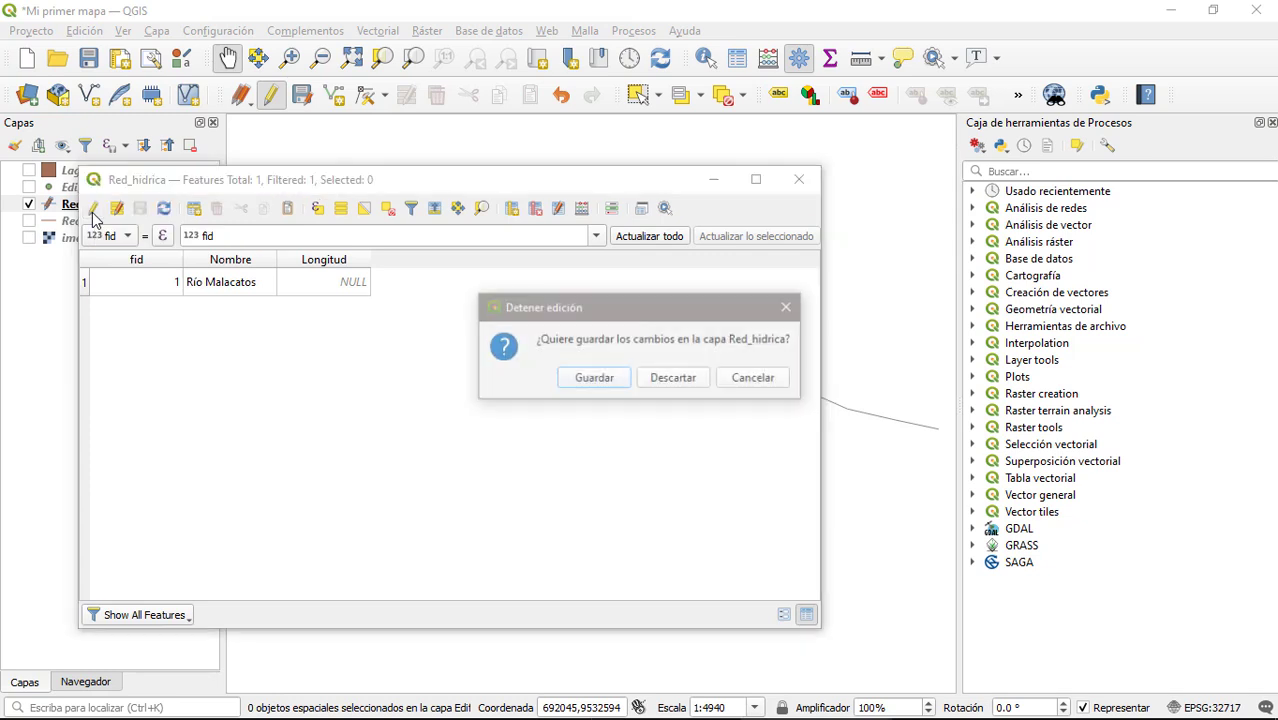
left_click(606, 380)
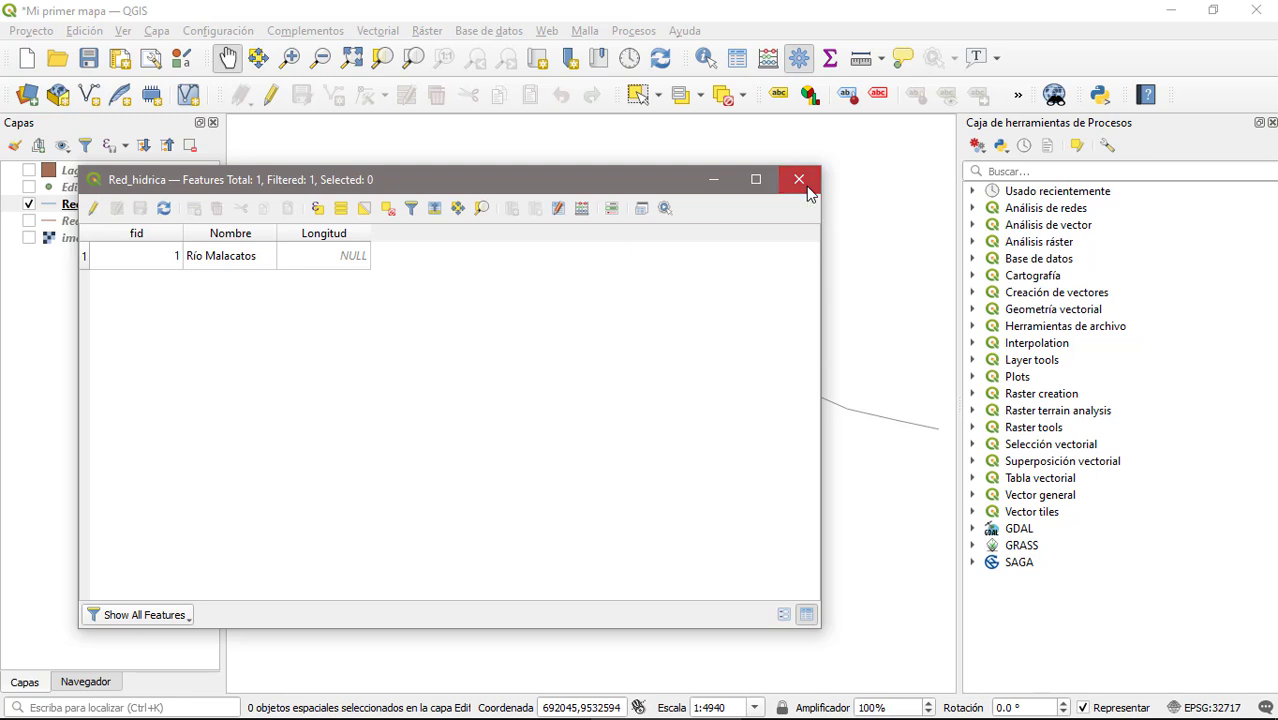
left_click(799, 181)
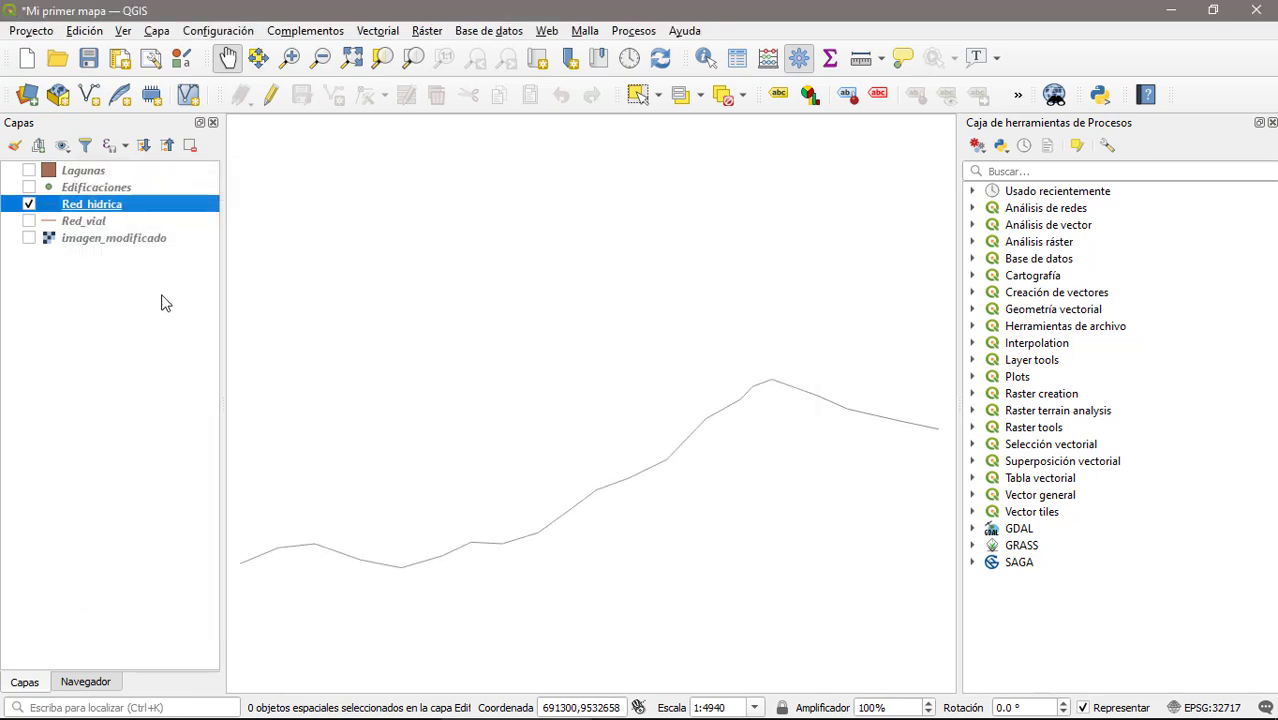
Show Red_vial on the map in place of Red_hidrica and open its attribute table.
left_click(28, 205)
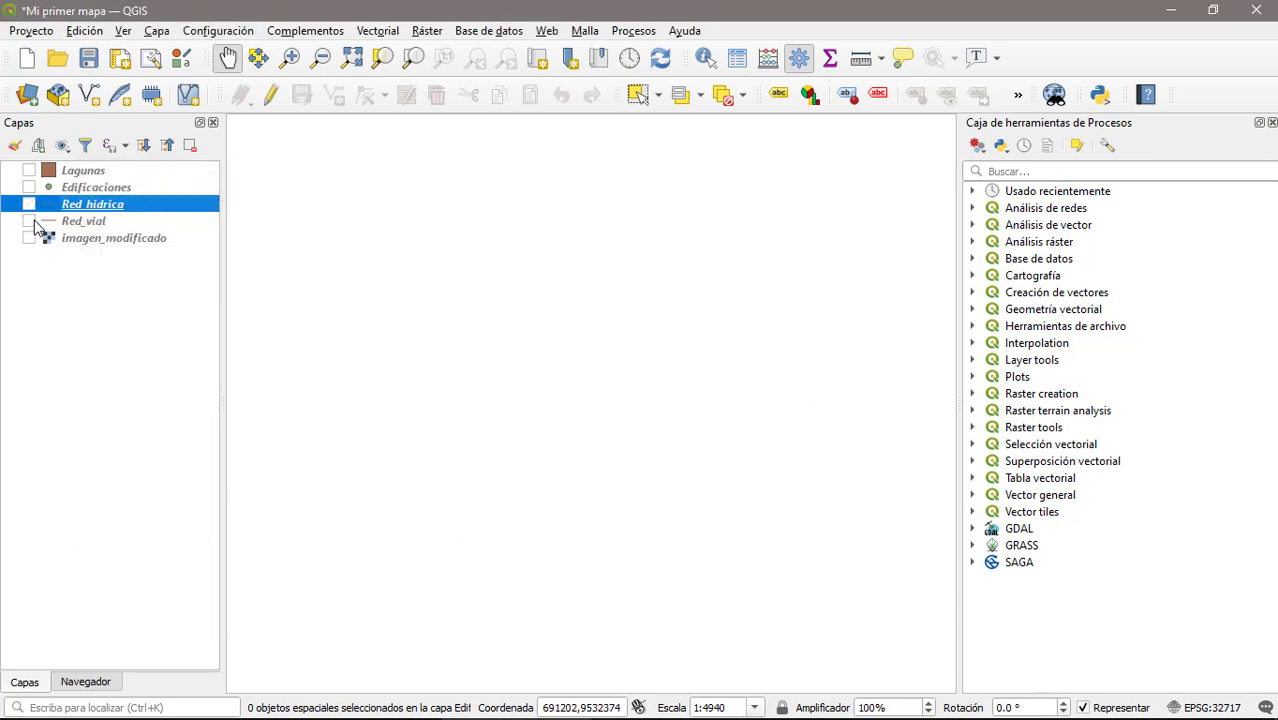
left_click(29, 221)
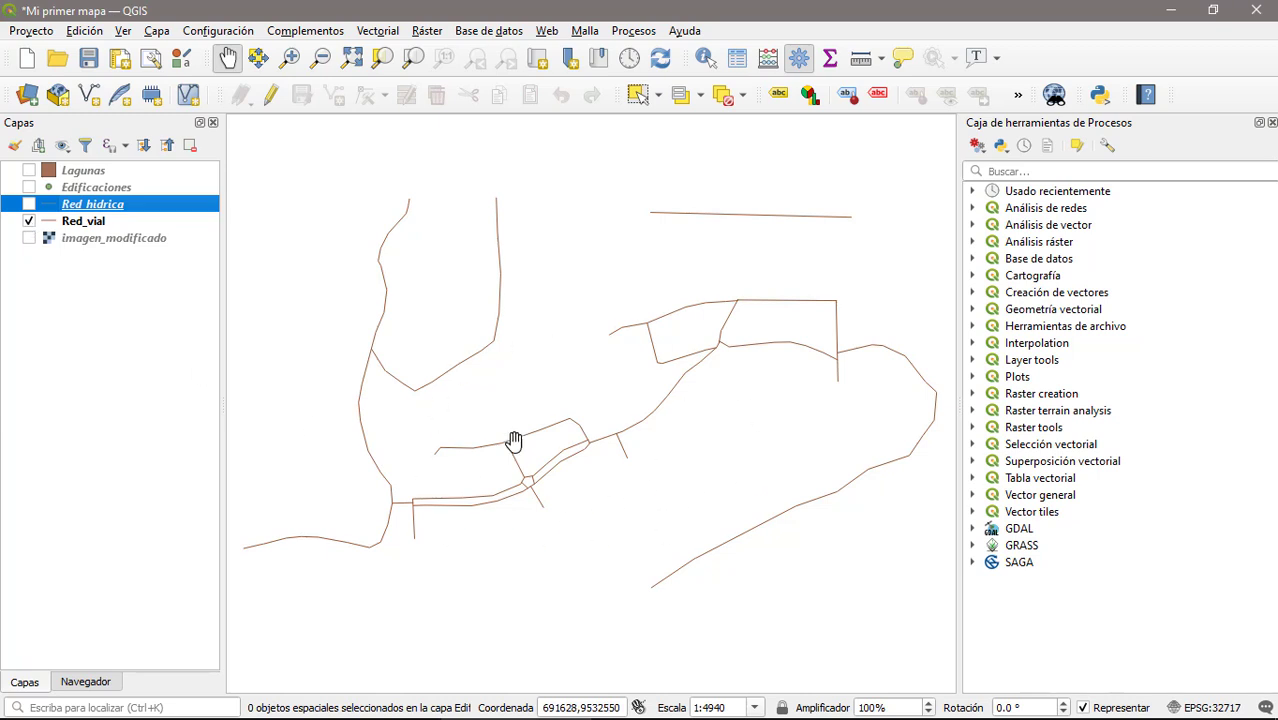
right_click(93, 226)
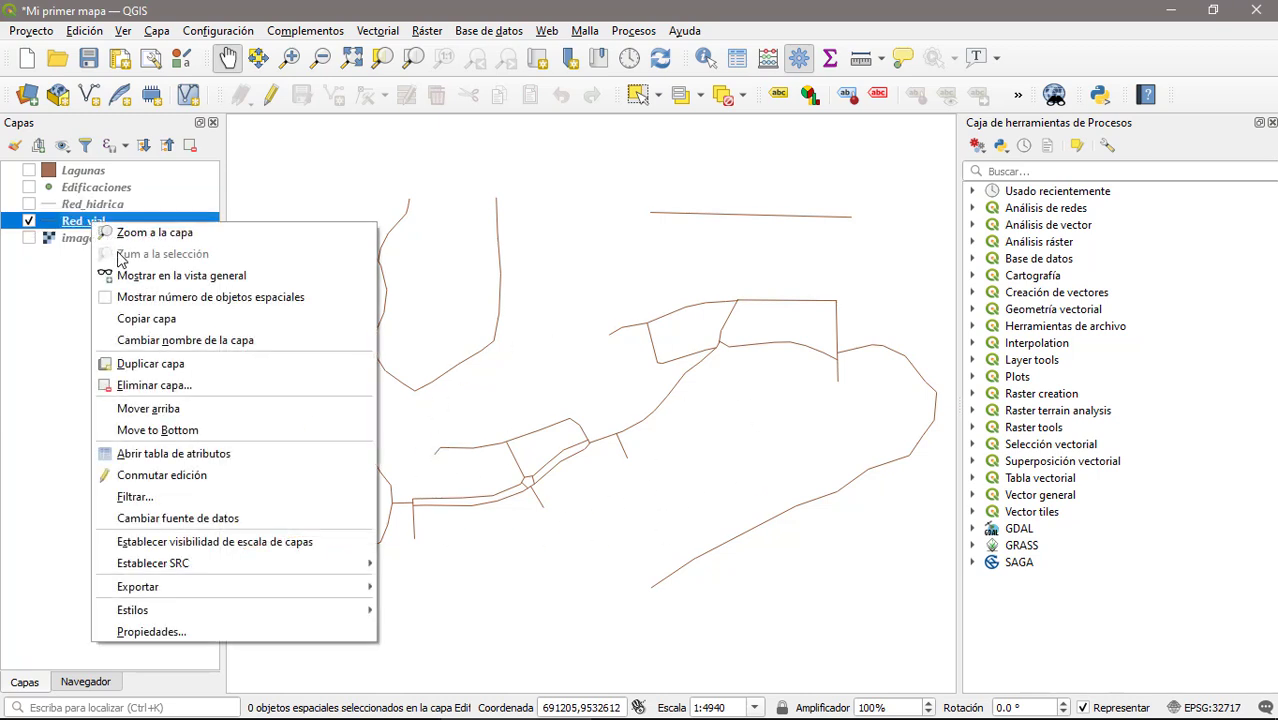
left_click(183, 456)
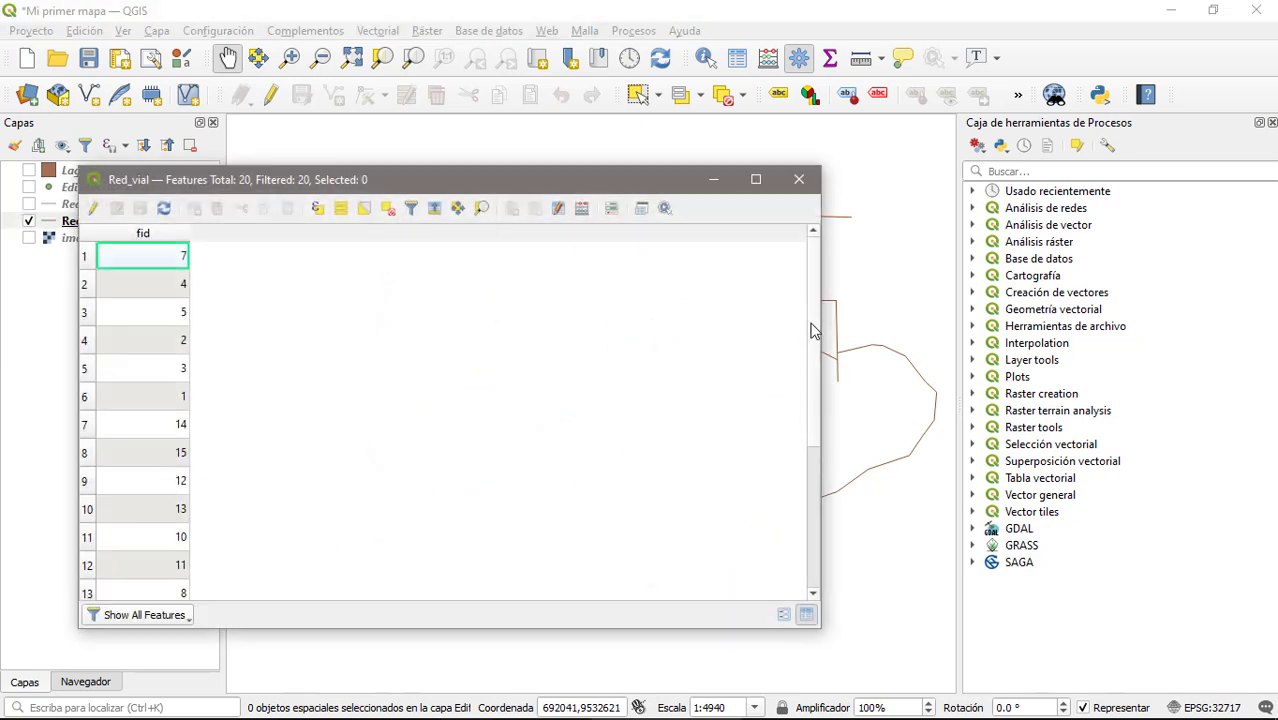
Start editing Red_vial and add a Texto (cadena) field named Tipo with a length of 25 to its table.
scroll(813, 331, "down", 3)
scroll(810, 337, "up", 3)
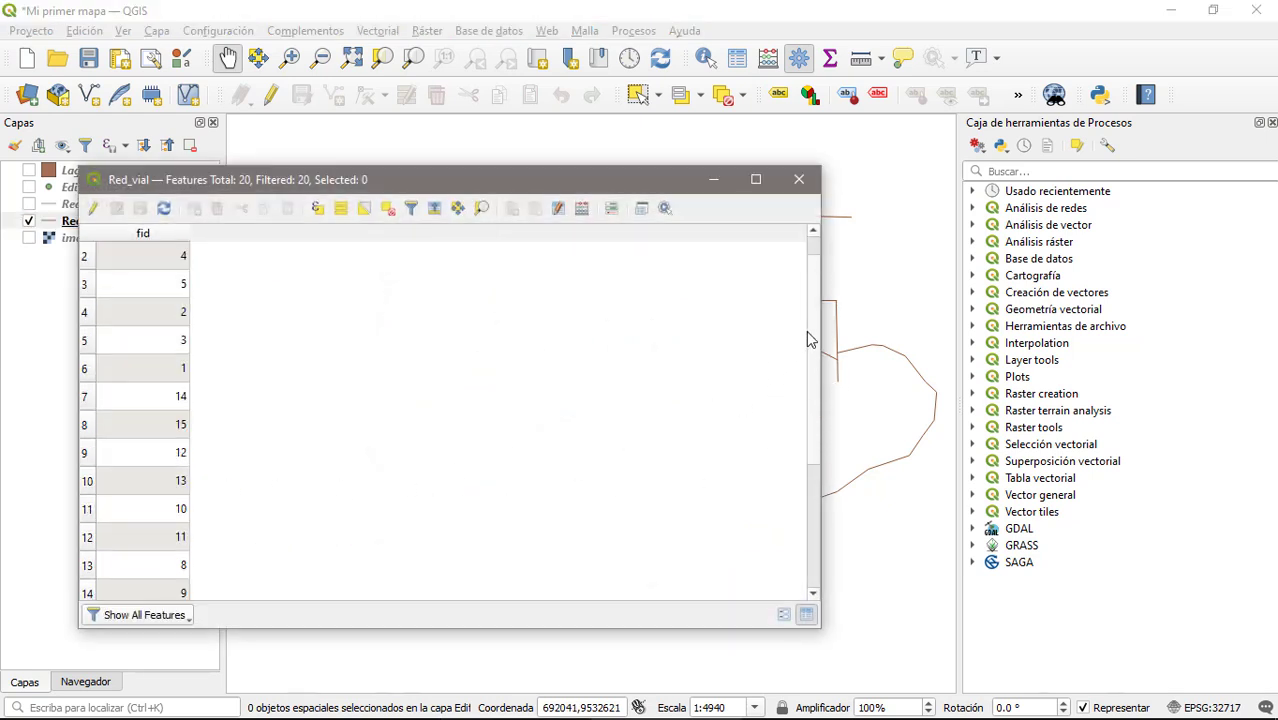
left_click(93, 209)
left_click(511, 208)
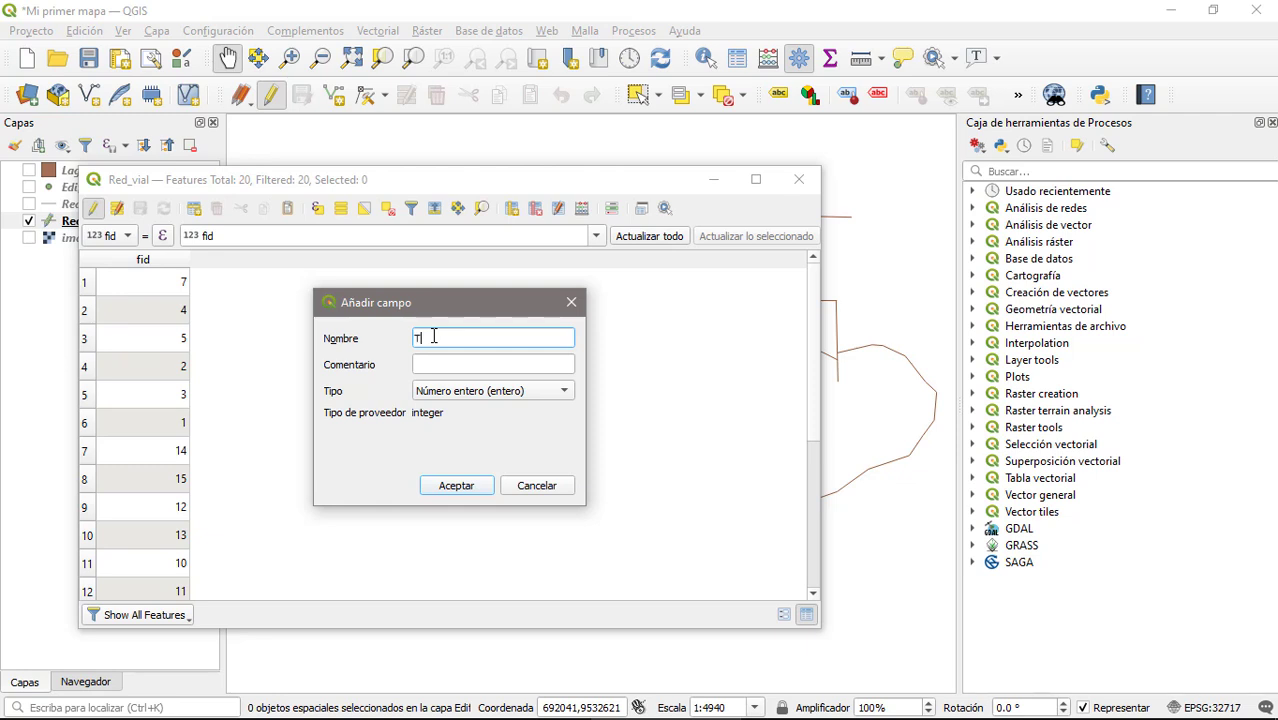
left_click(454, 398)
left_click(432, 449)
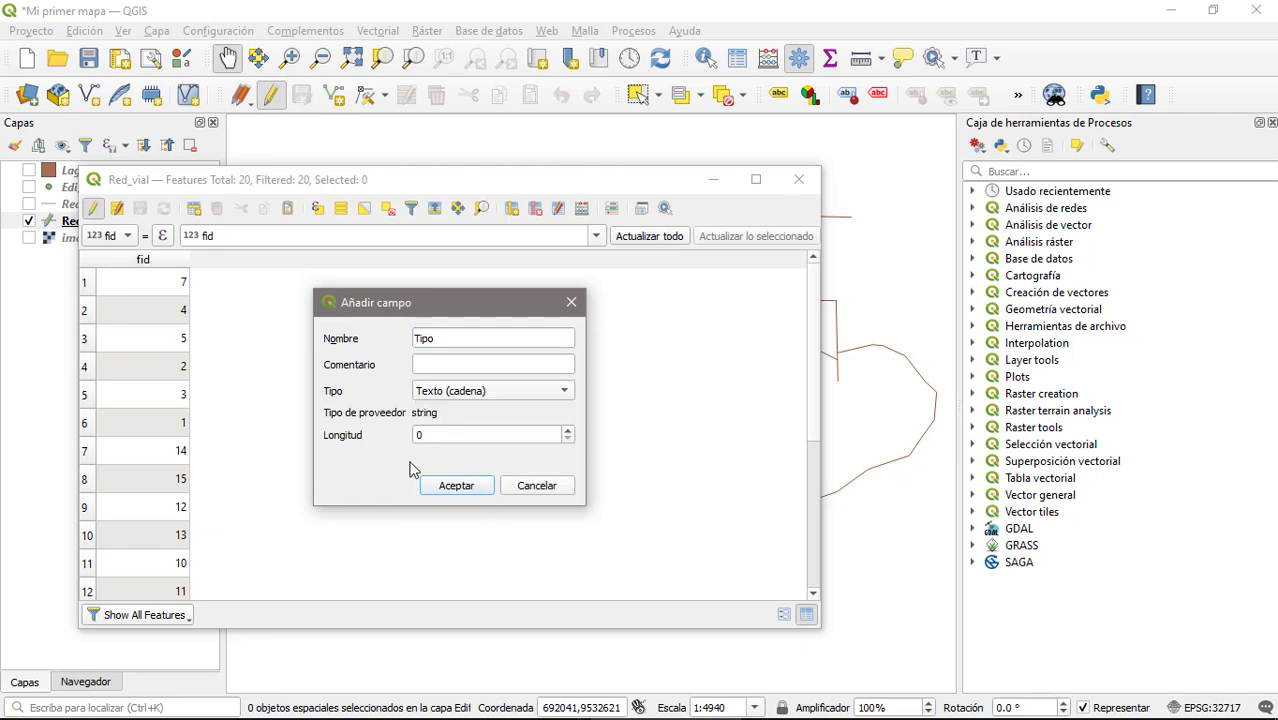
double_click(428, 435)
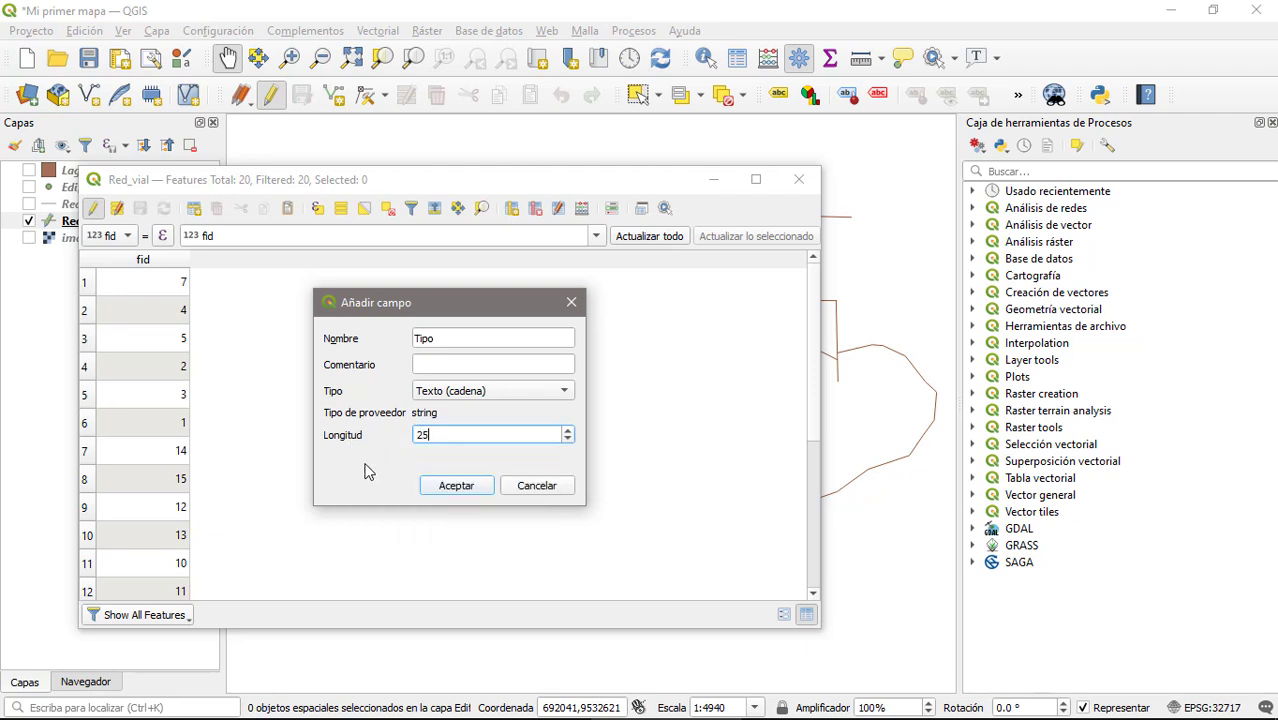
left_click(460, 486)
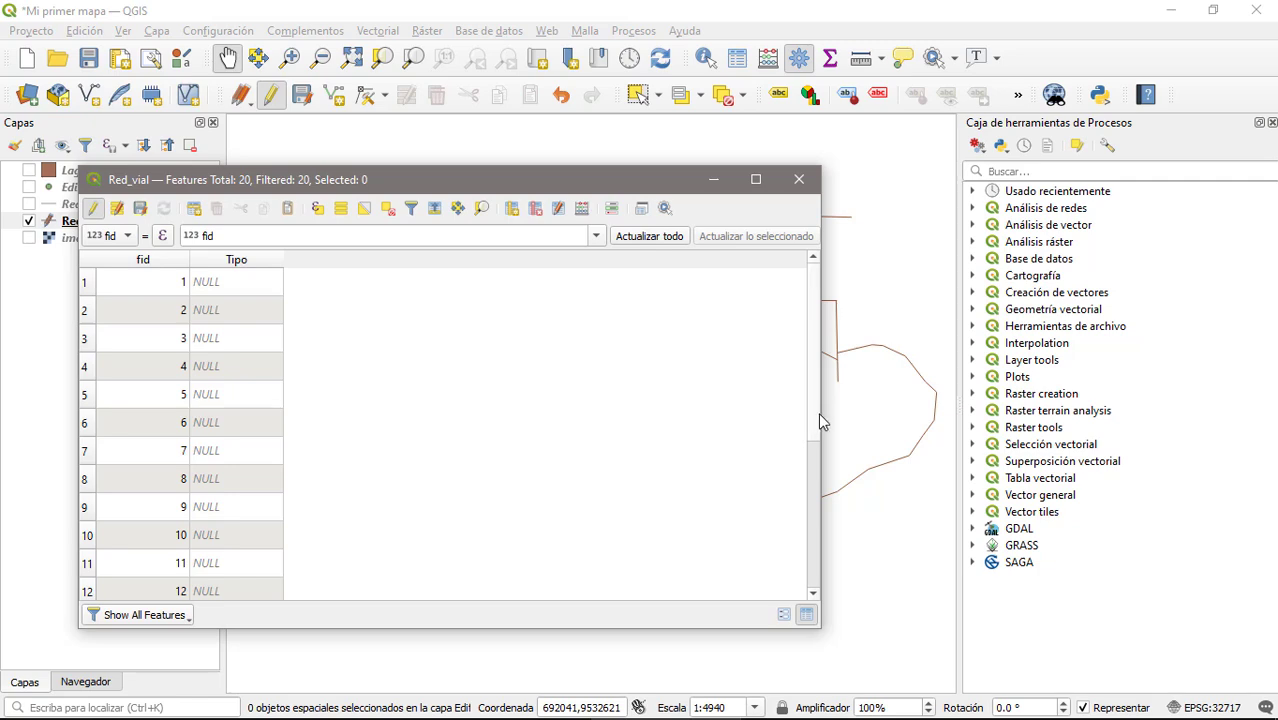
Show the imagen_modificado layer beneath Red_vial and open the Red_vial attribute table beside the map.
left_click(30, 239)
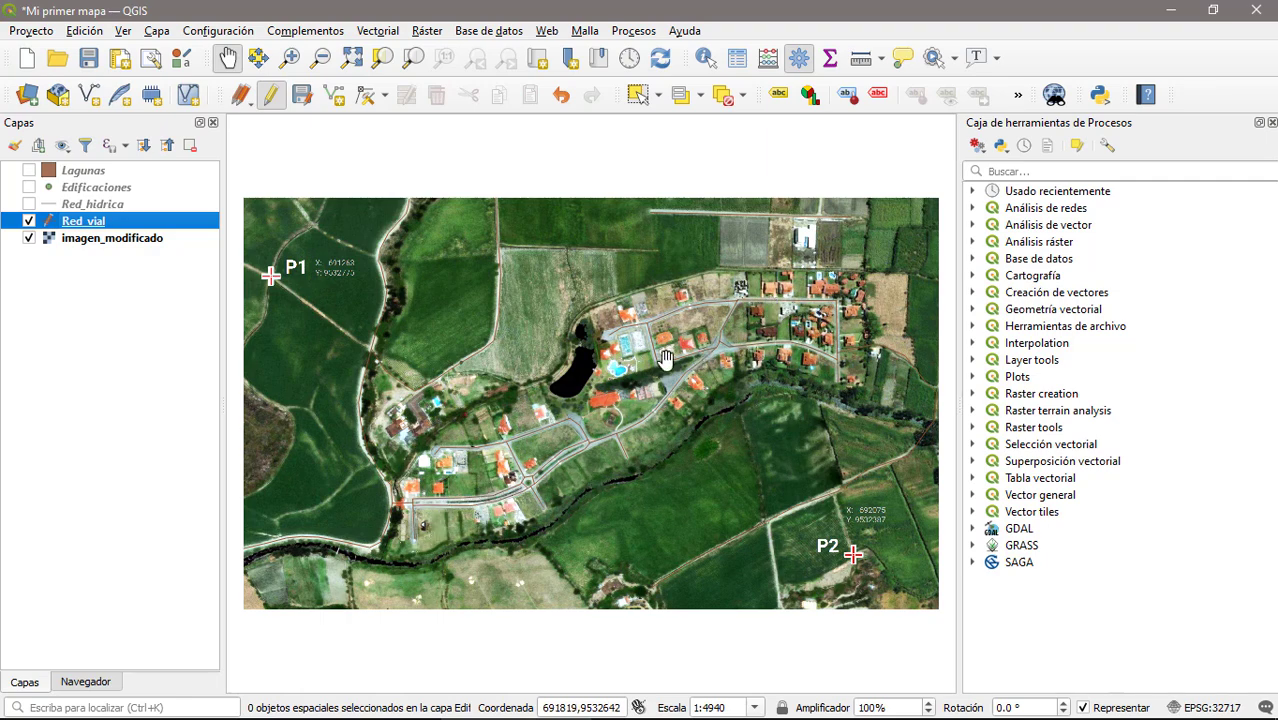
right_click(96, 219)
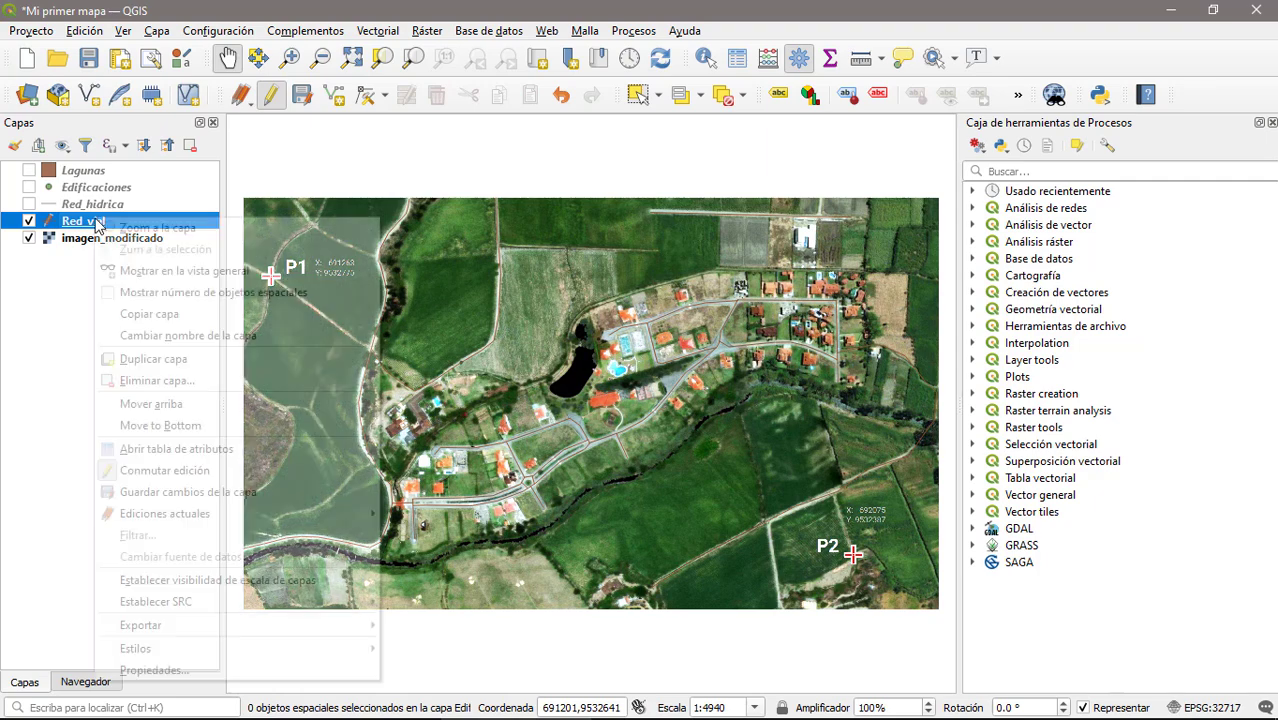
left_click(170, 448)
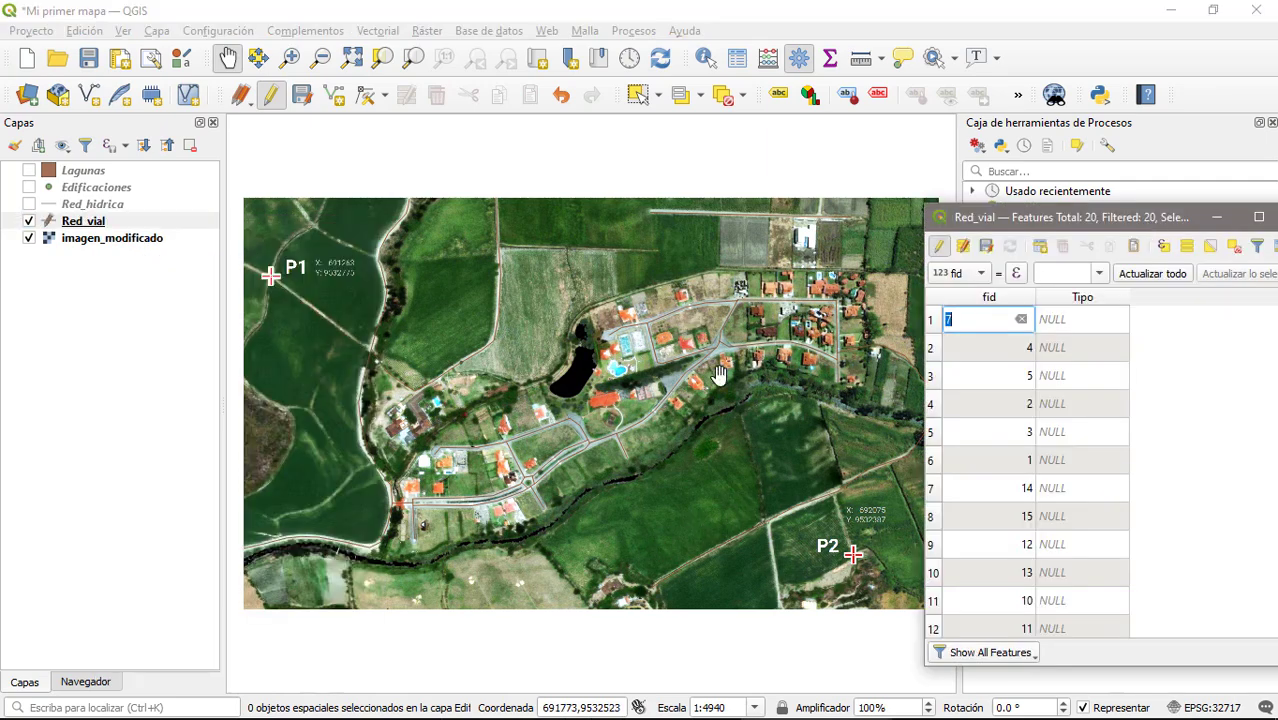
Select the street segments in both built-up areas of the Red_vial layer and hide the imagen_modificado layer.
left_click(638, 96)
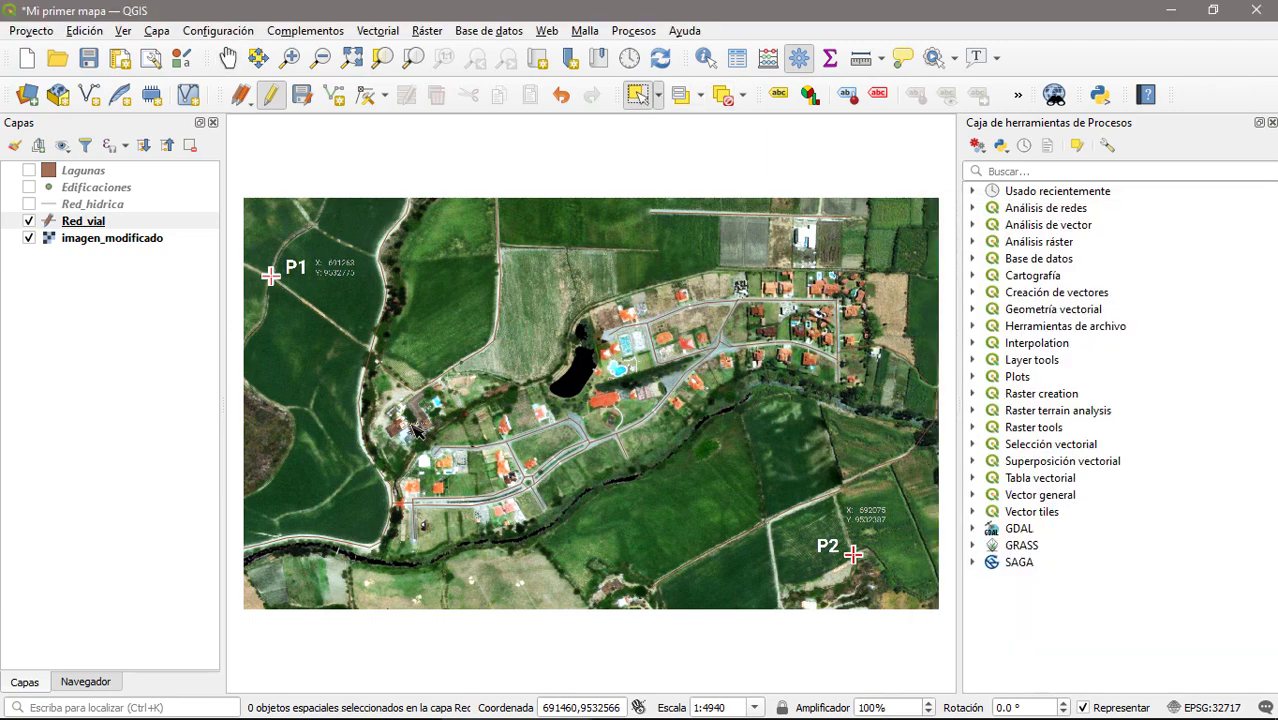
left_click_drag(413, 428, 676, 549)
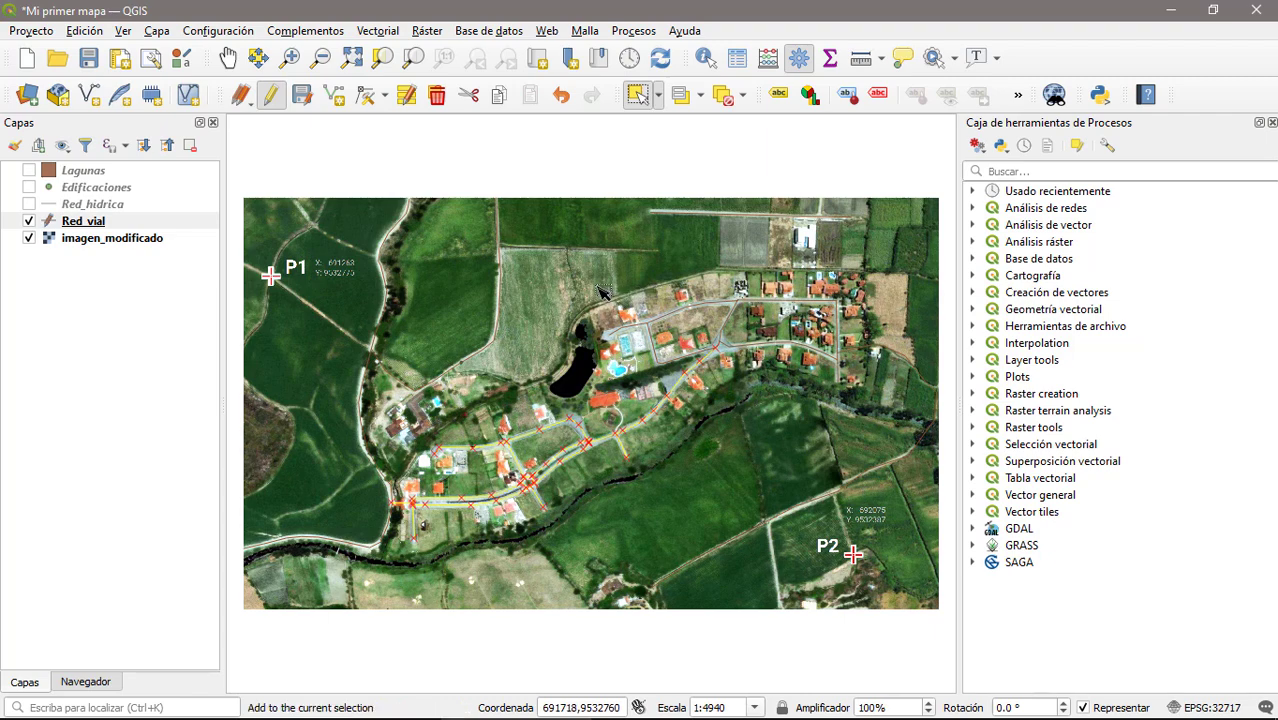
left_click_drag(600, 290, 846, 342)
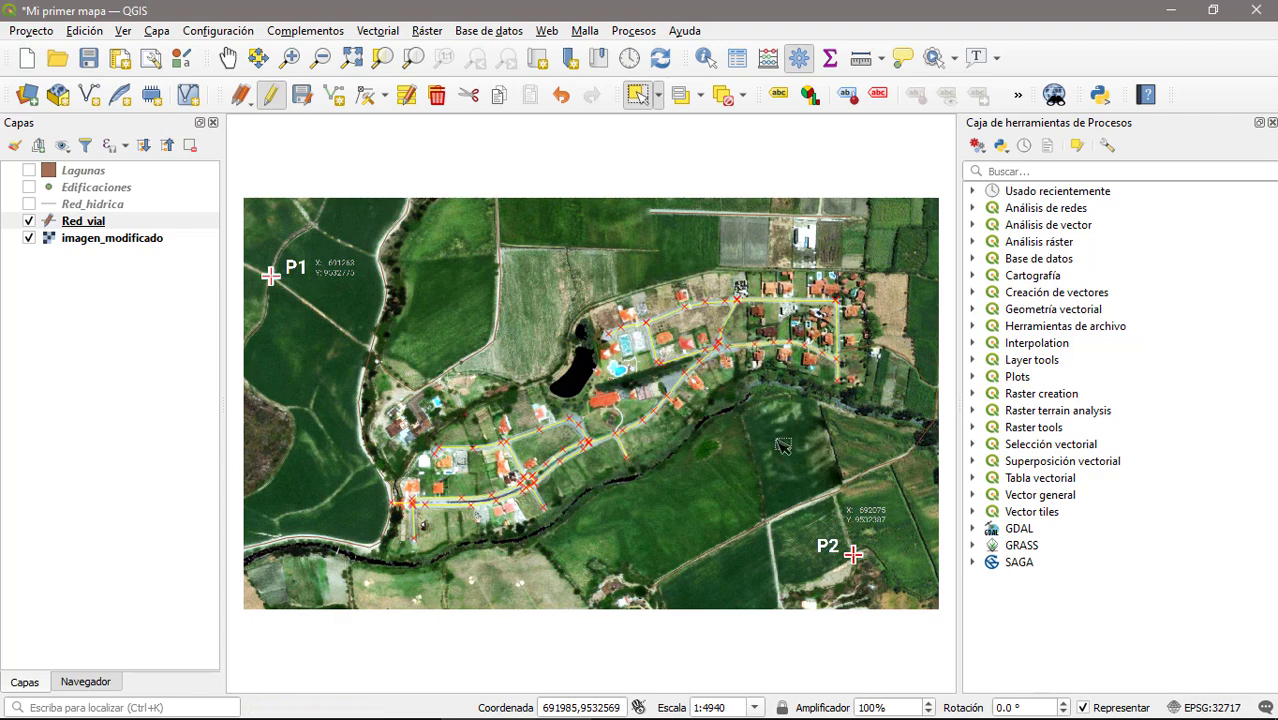
left_click(29, 238)
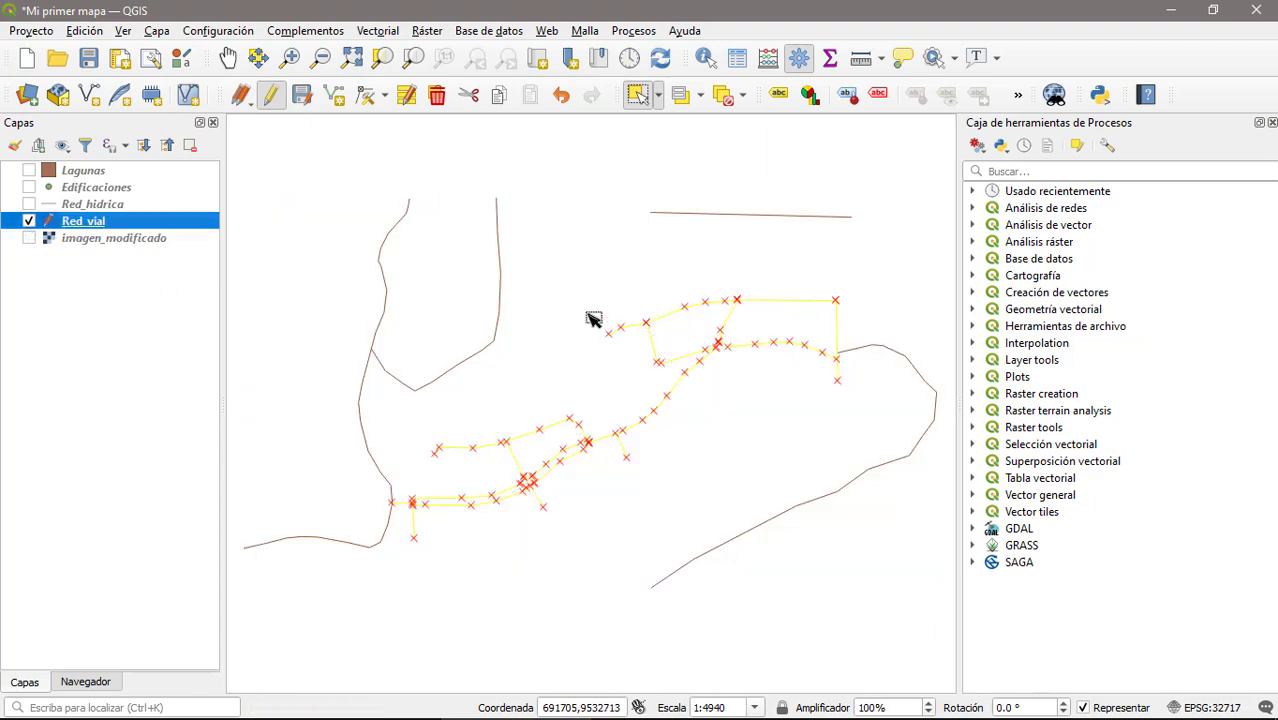
Update the Tipo field to 'Calle' for the selected features only in the Red_vial attribute table.
right_click(85, 225)
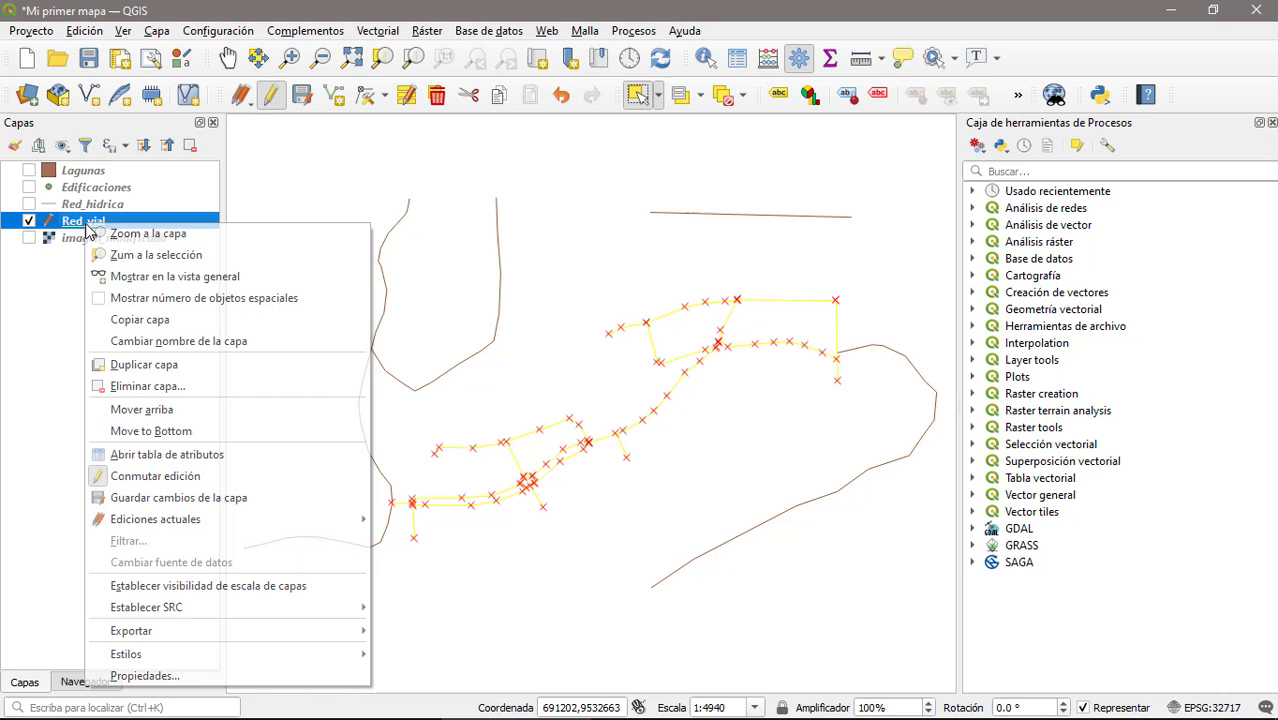
left_click(172, 455)
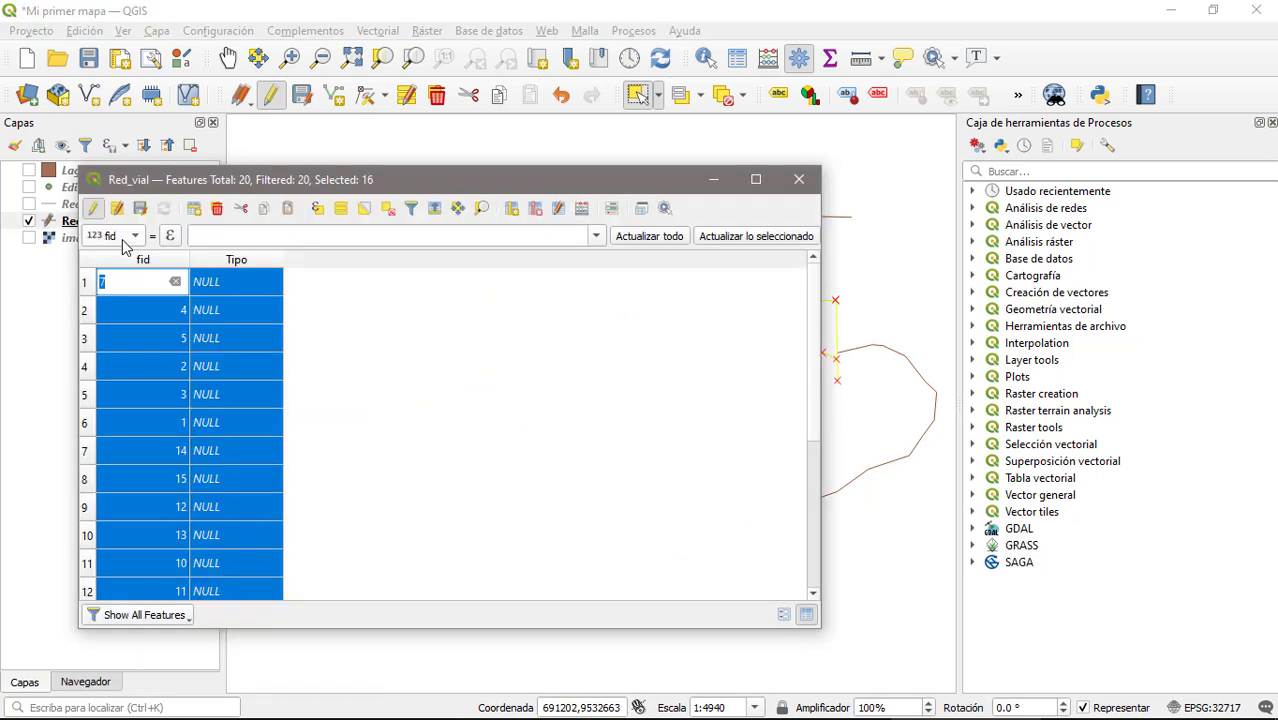
left_click(135, 235)
left_click(134, 256)
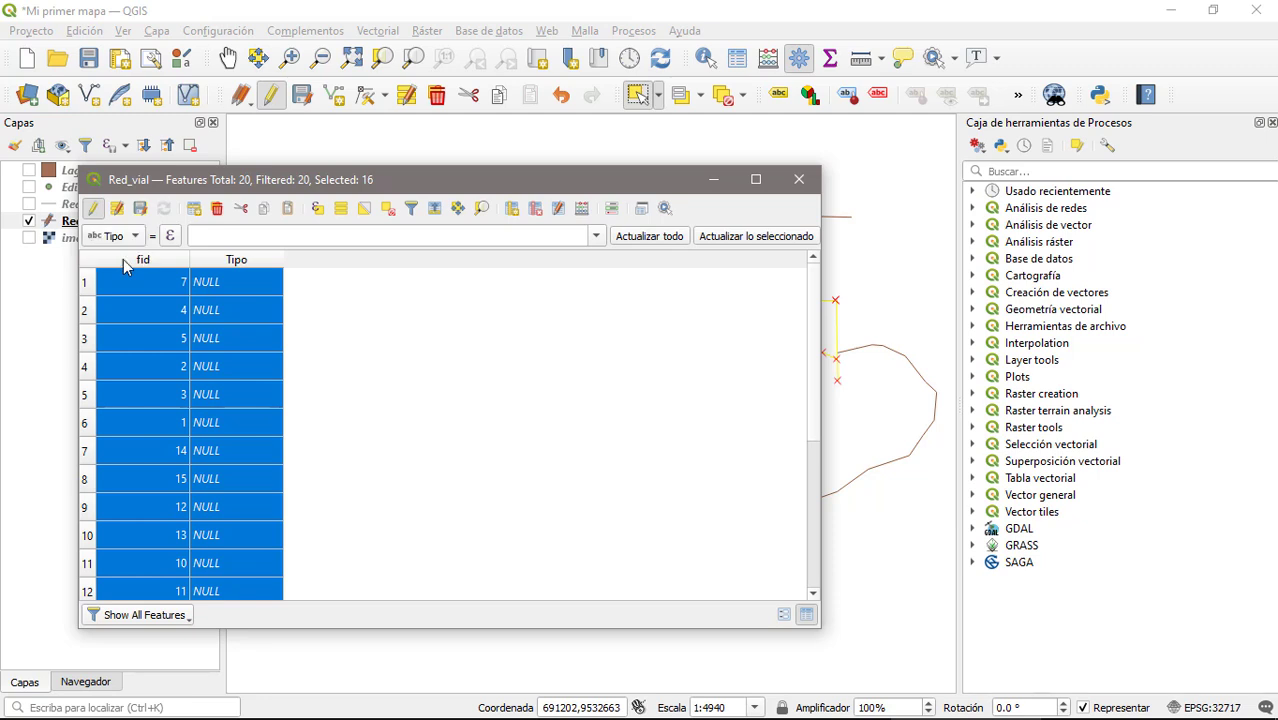
left_click(215, 237)
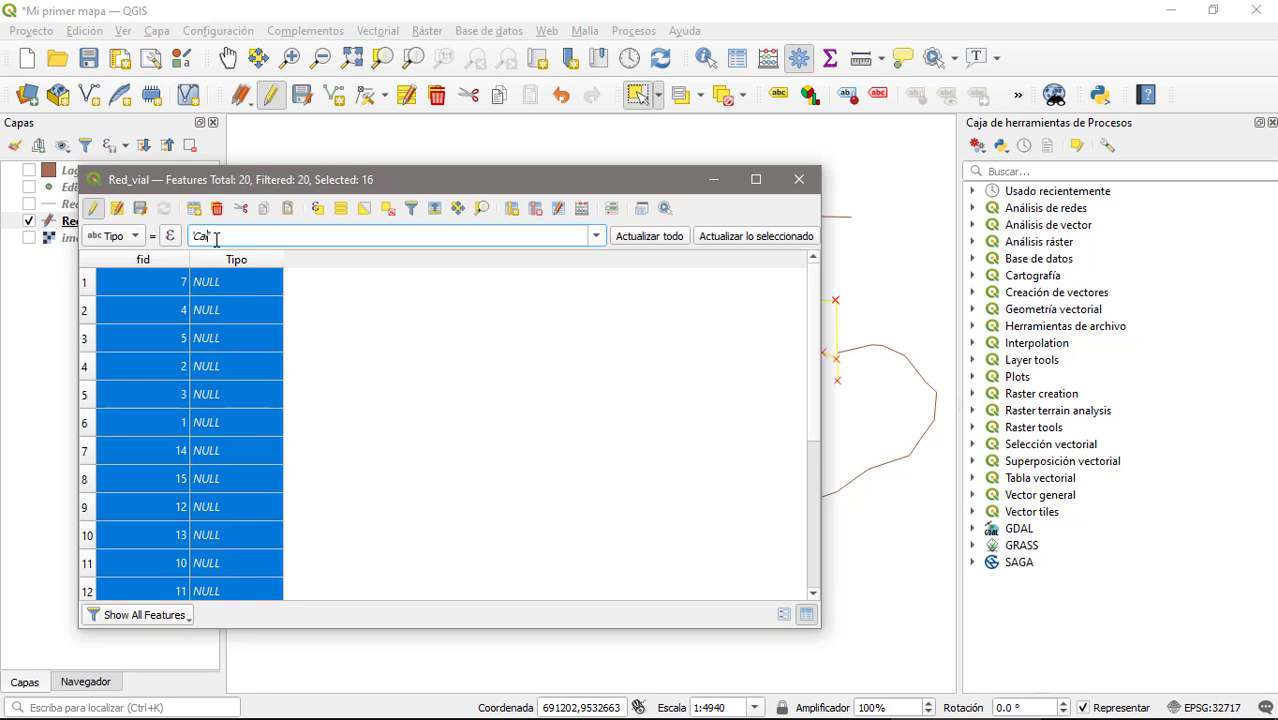
left_click(745, 236)
scroll(700, 320, "down", 3)
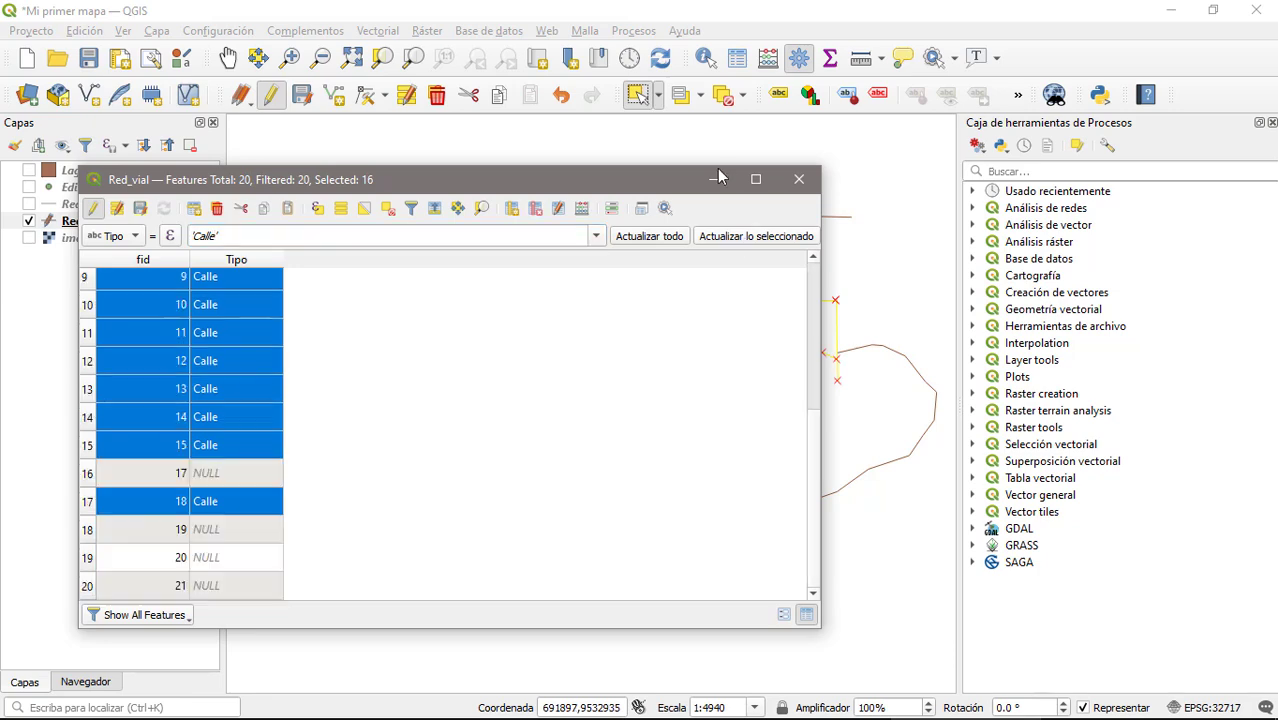
Clear the feature selection and show the imagen_modificado layer again.
left_click(724, 95)
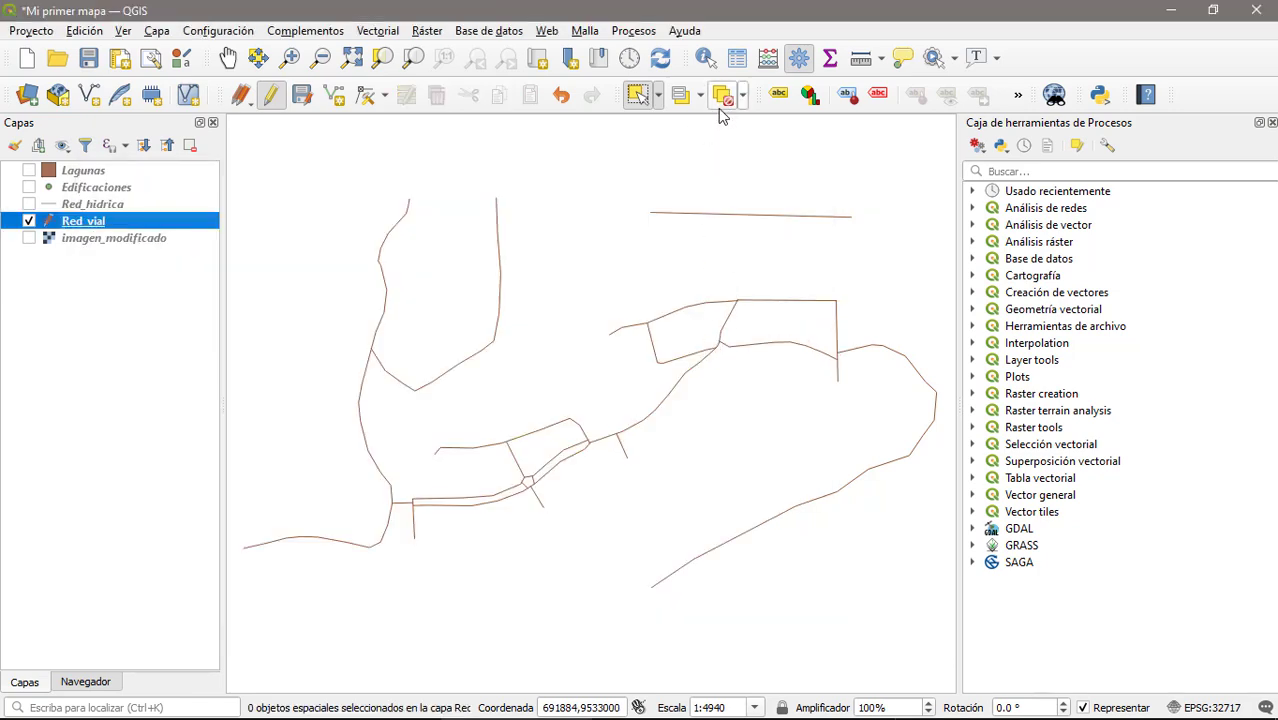
left_click(29, 238)
Open the Red_vial attribute table and sort it by Tipo with the NULL rows first.
right_click(90, 221)
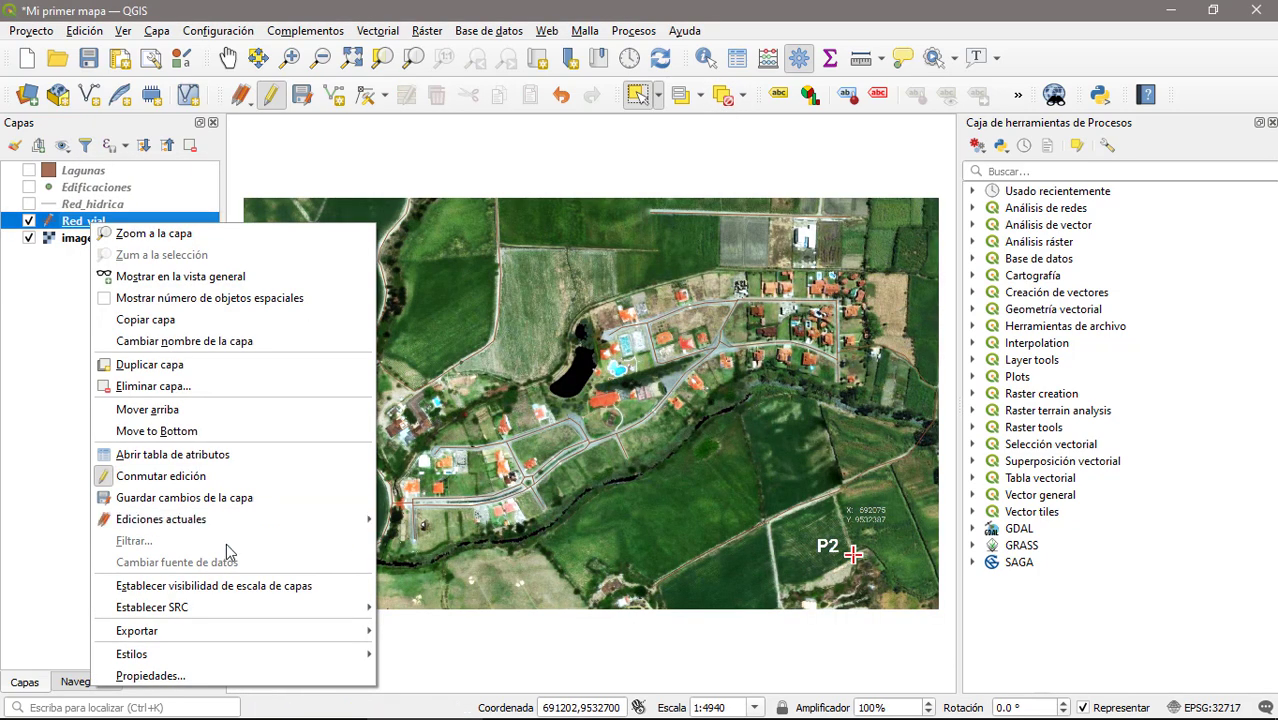
left_click(206, 460)
left_click_drag(551, 184, 780, 128)
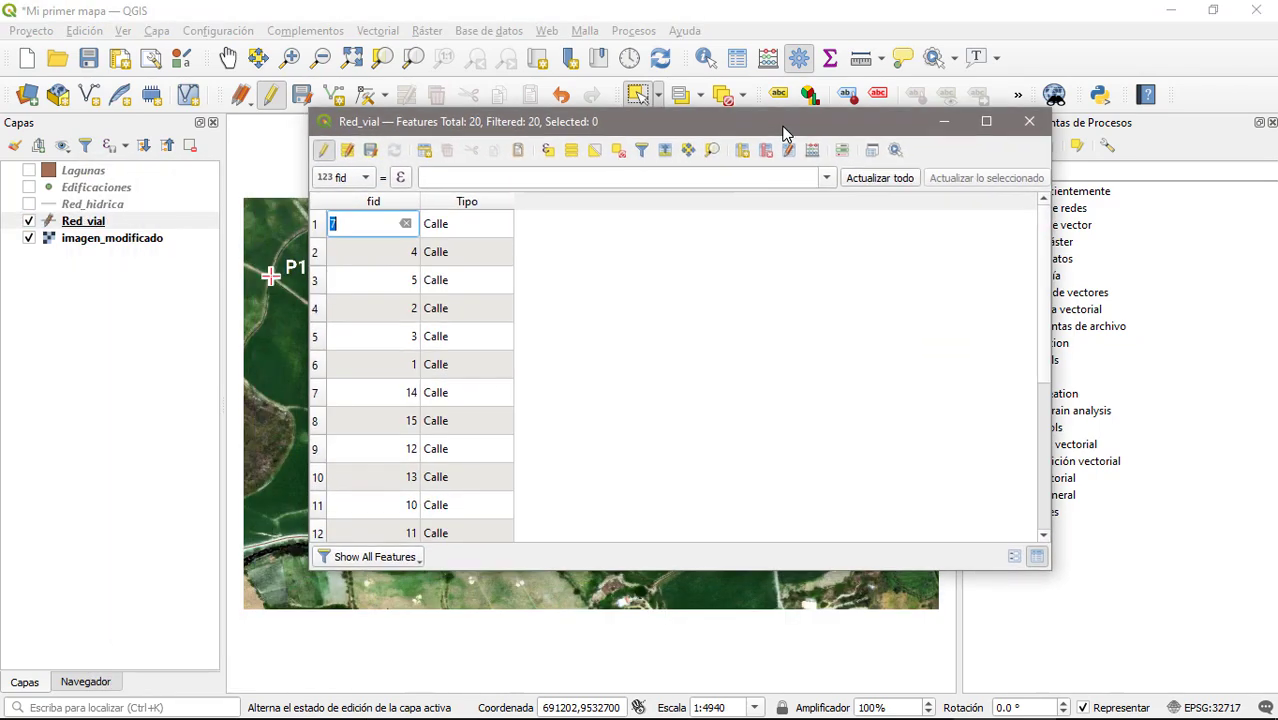
left_click(467, 204)
left_click(464, 205)
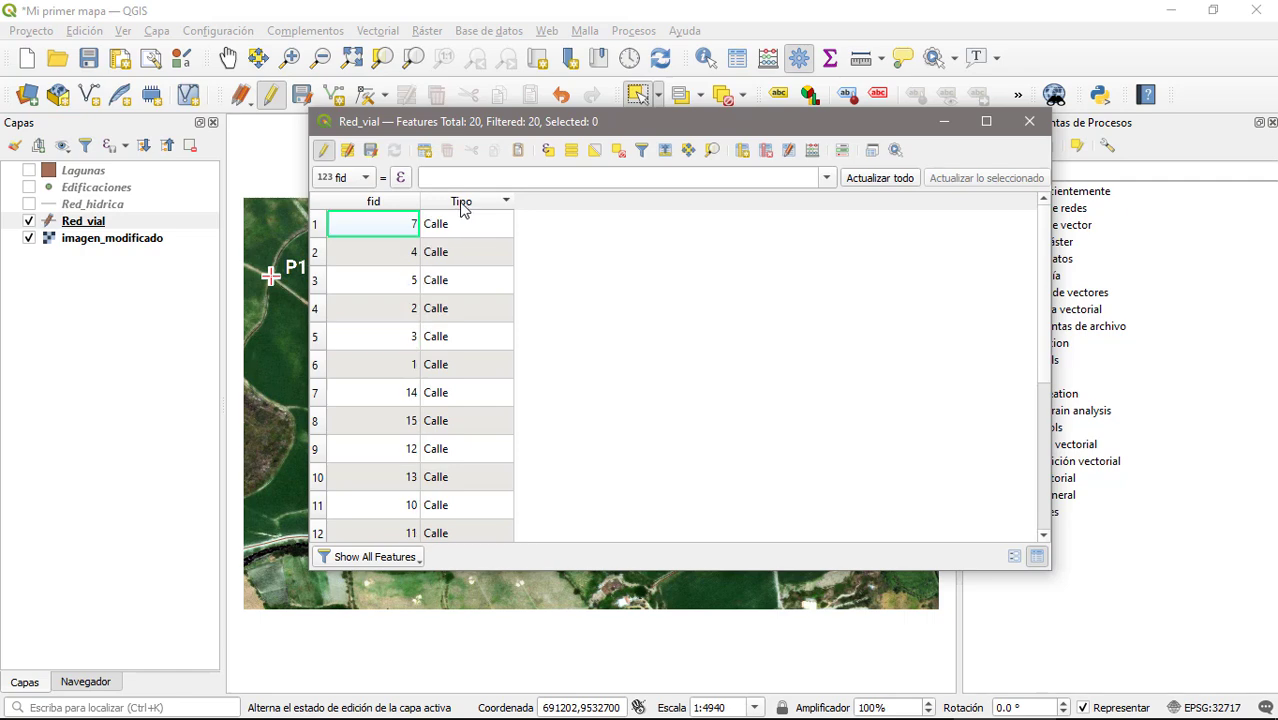
left_click(464, 205)
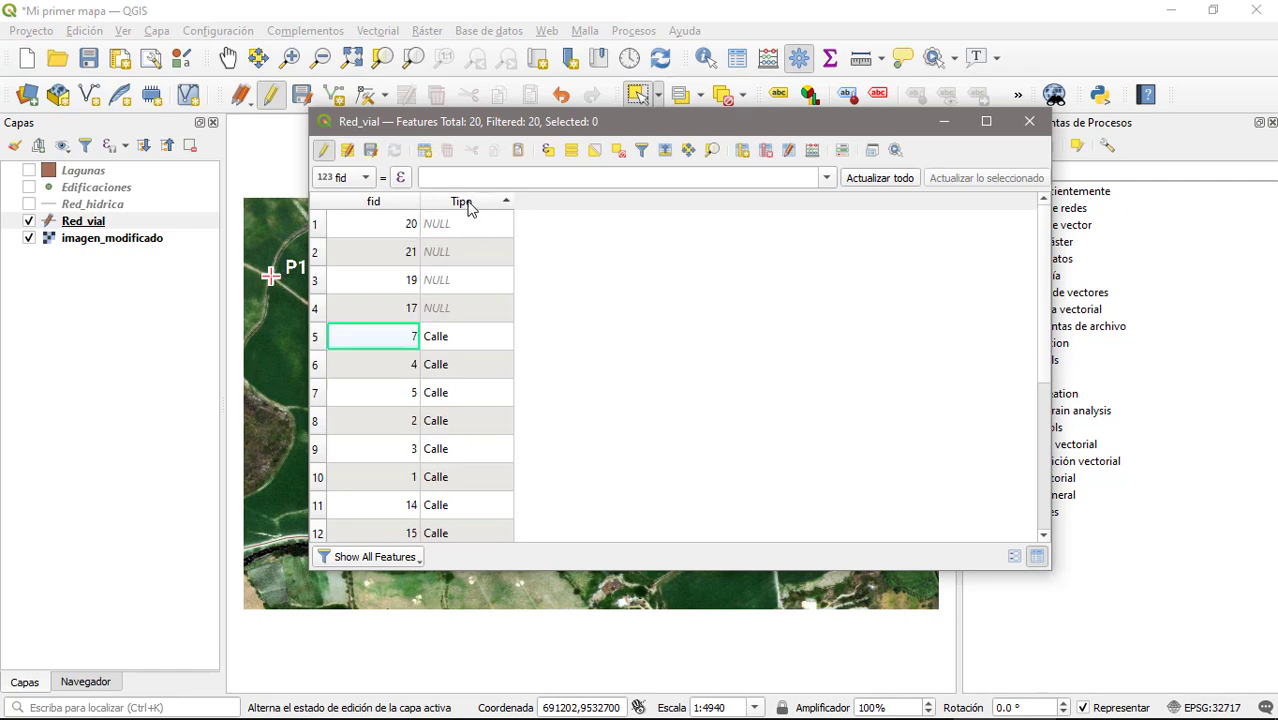
left_click(466, 204)
left_click(469, 205)
left_click_drag(1045, 333, 1055, 240)
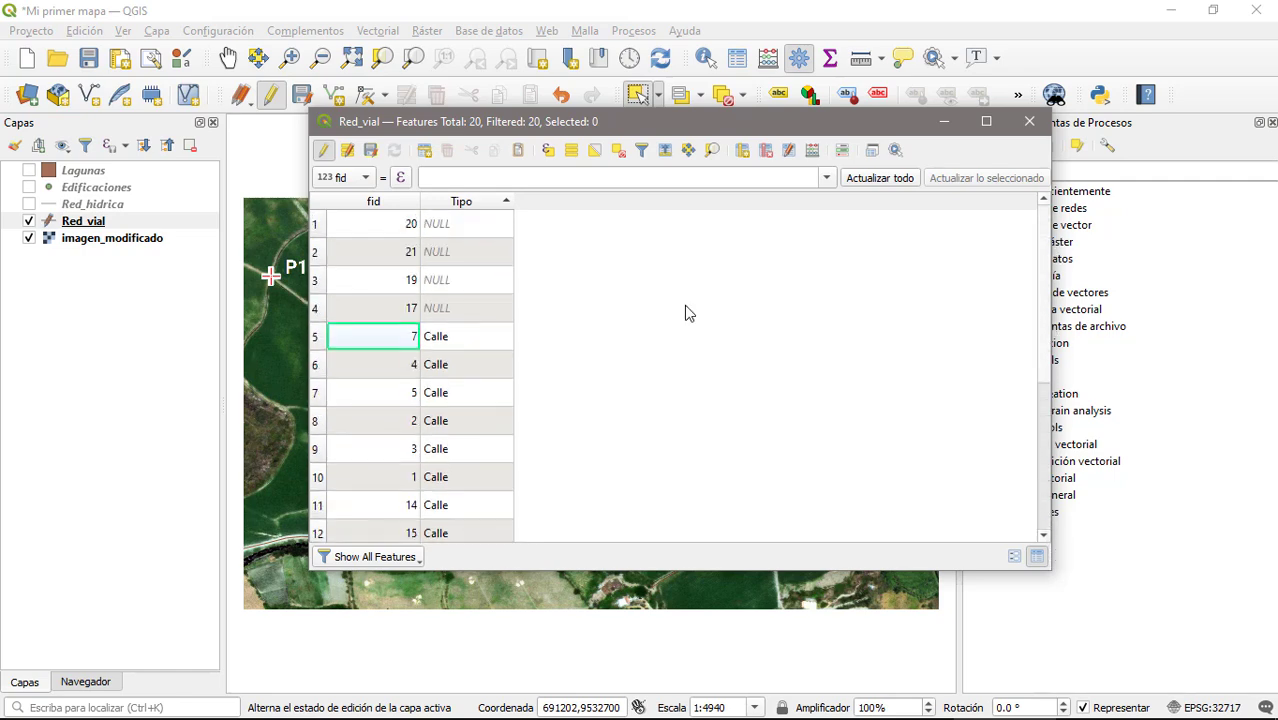
Set the Tipo value of the roads with fid 20 and fid 19 to Camino.
left_click(316, 228)
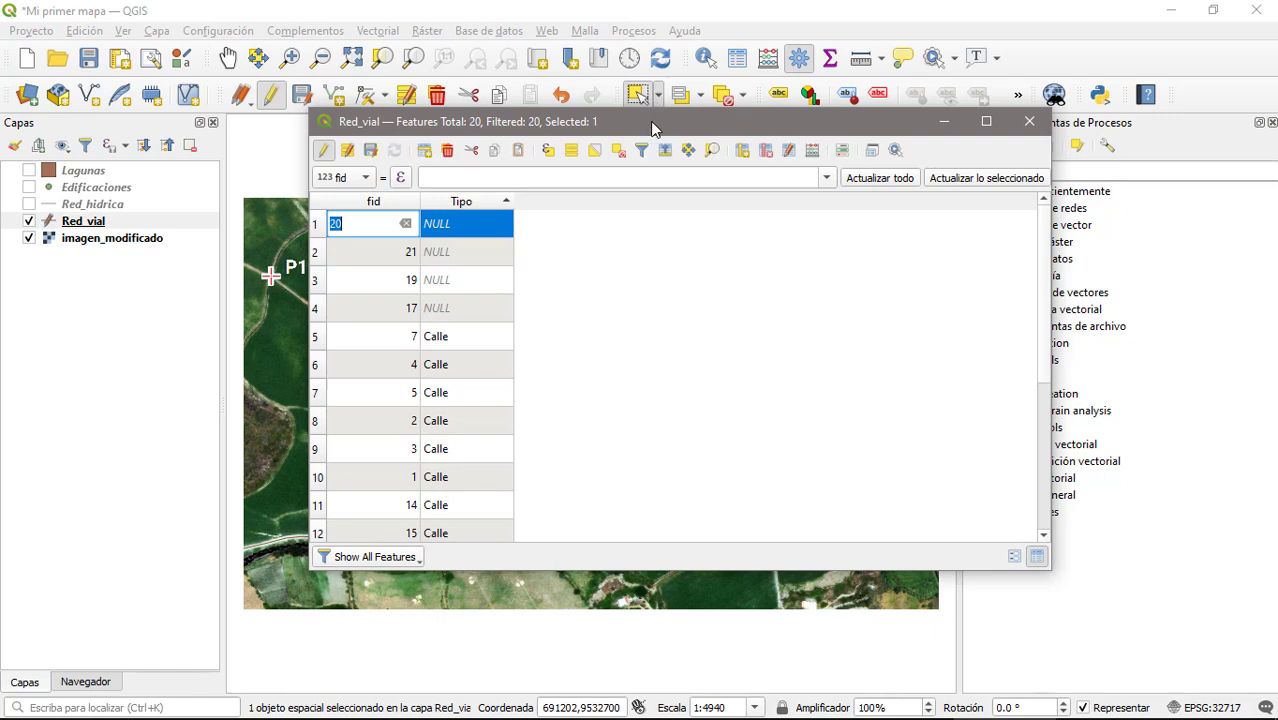
left_click_drag(650, 121, 902, 360)
left_click(705, 466)
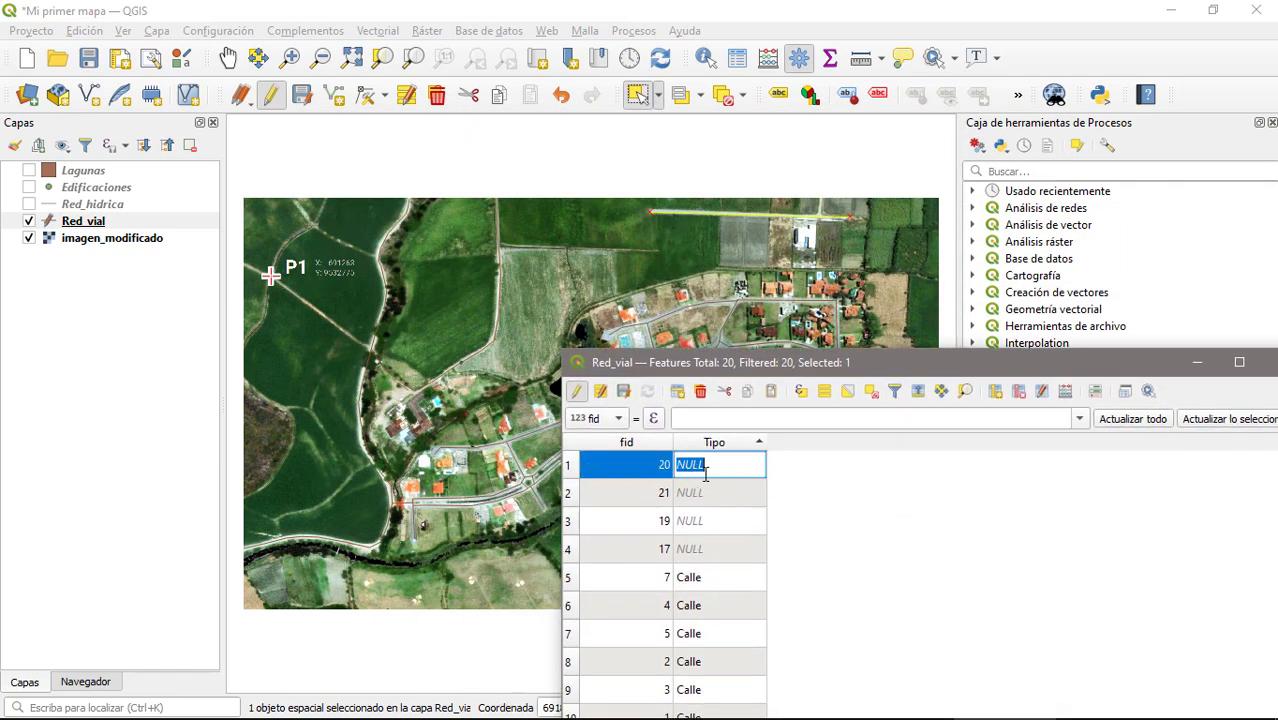
type("Camino")
left_click(570, 493)
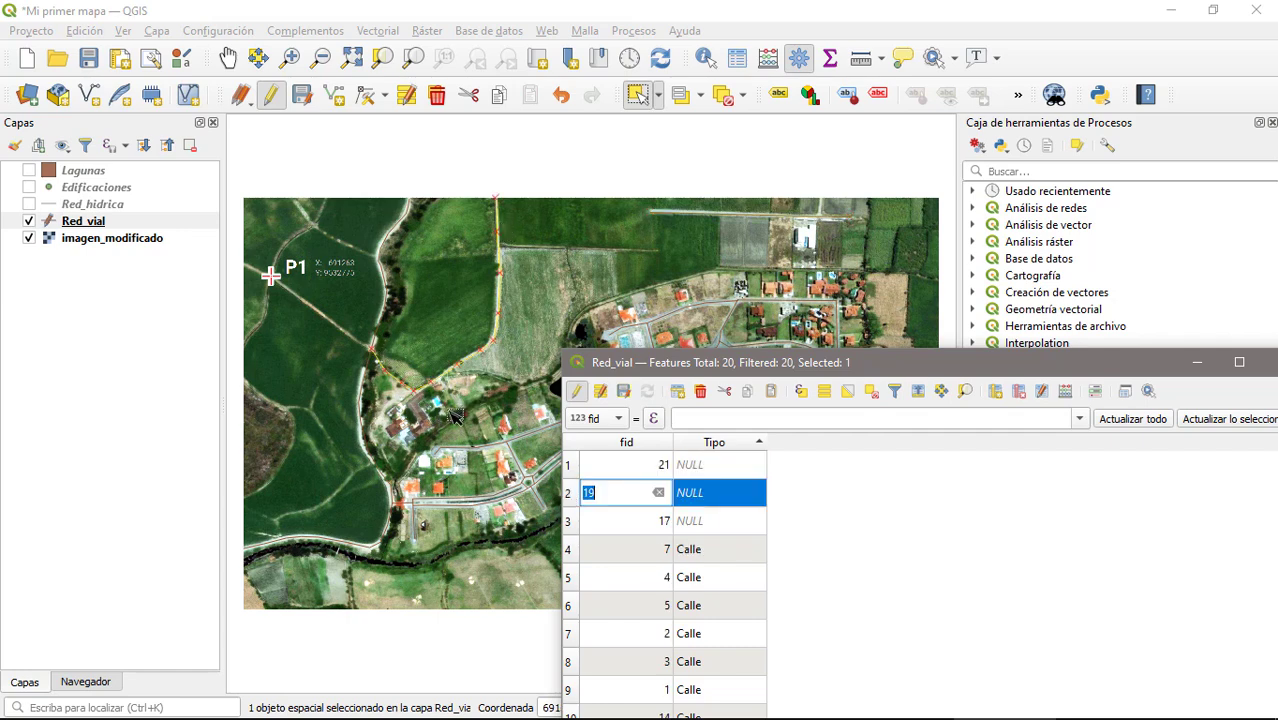
double_click(703, 494)
type("Cam")
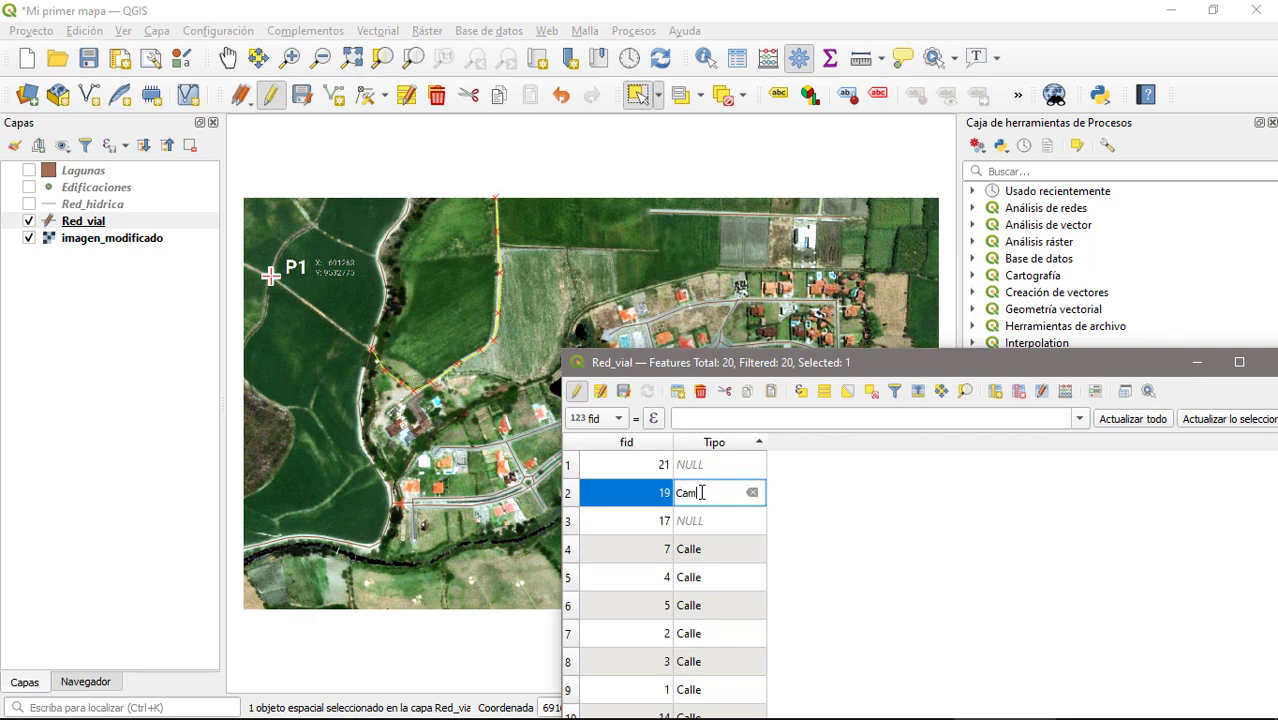
Locate the road with fid 21 on the map and set its Tipo value to Secundaria.
left_click_drag(932, 364, 790, 617)
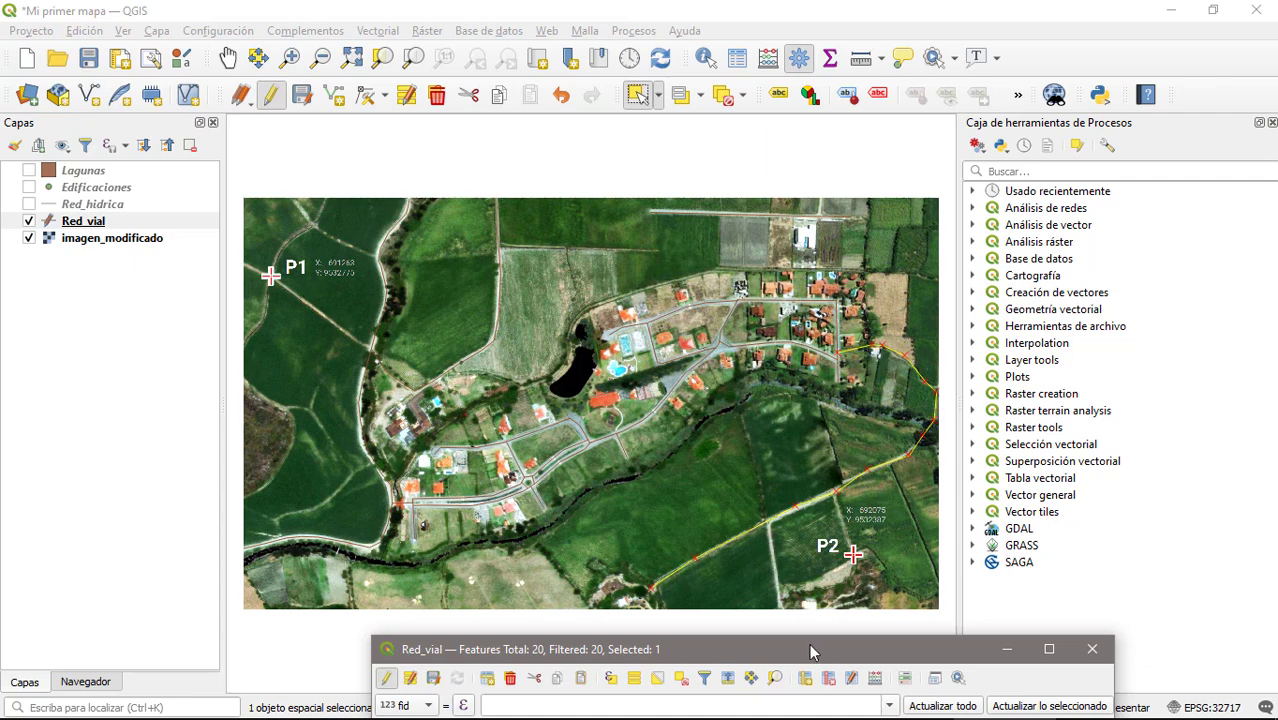
left_click_drag(811, 652, 945, 315)
double_click(605, 425)
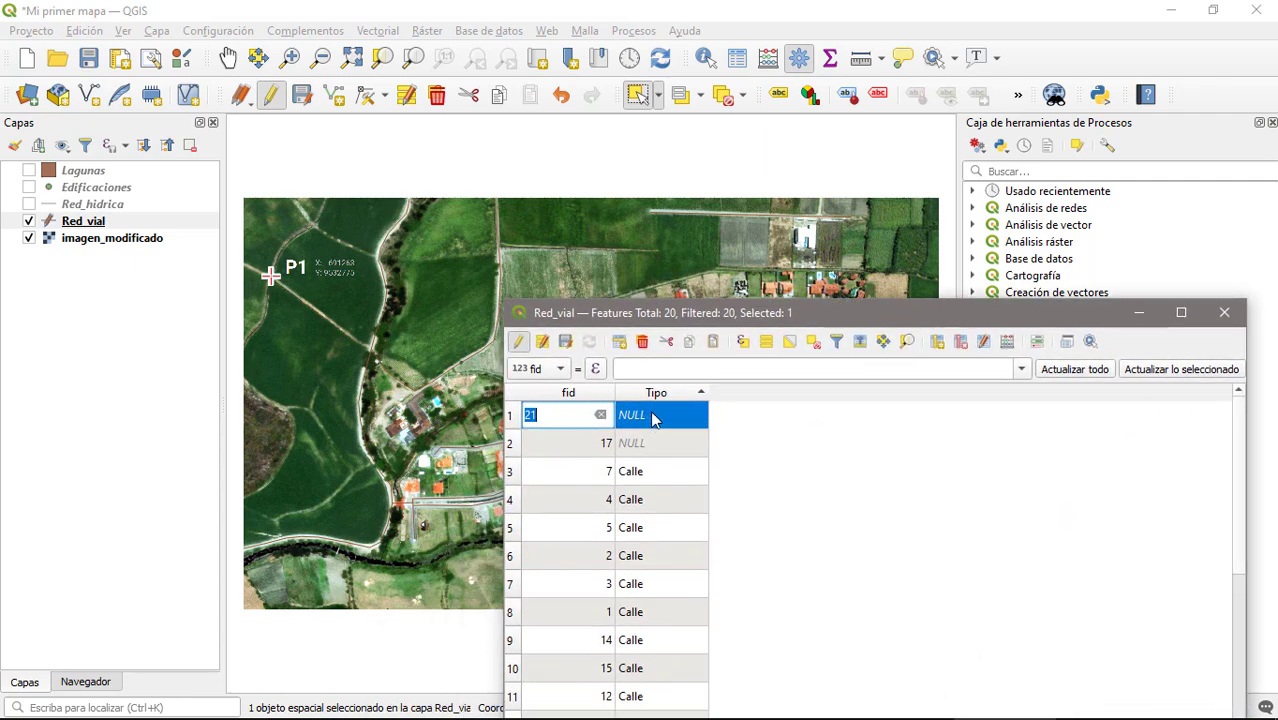
double_click(652, 416)
type("Secundari")
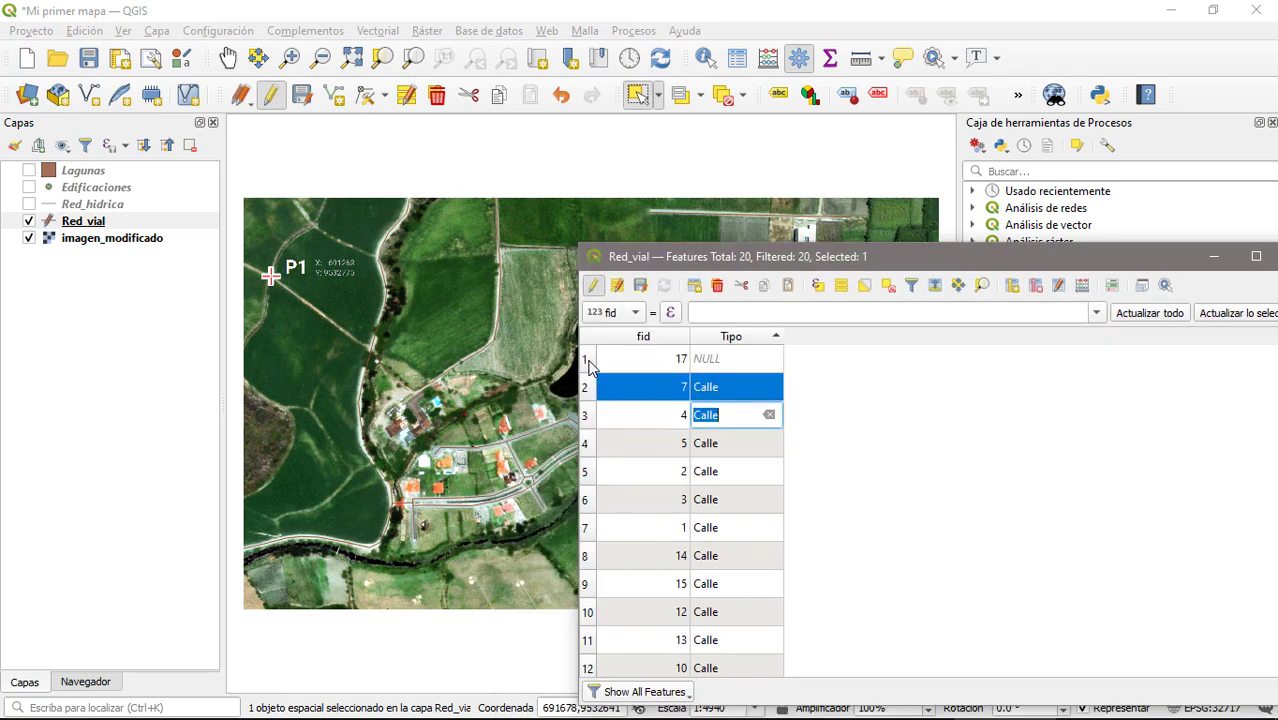
Set the Tipo value of the road with fid 17 to Principal and sort the table by Tipo in descending order.
double_click(598, 360)
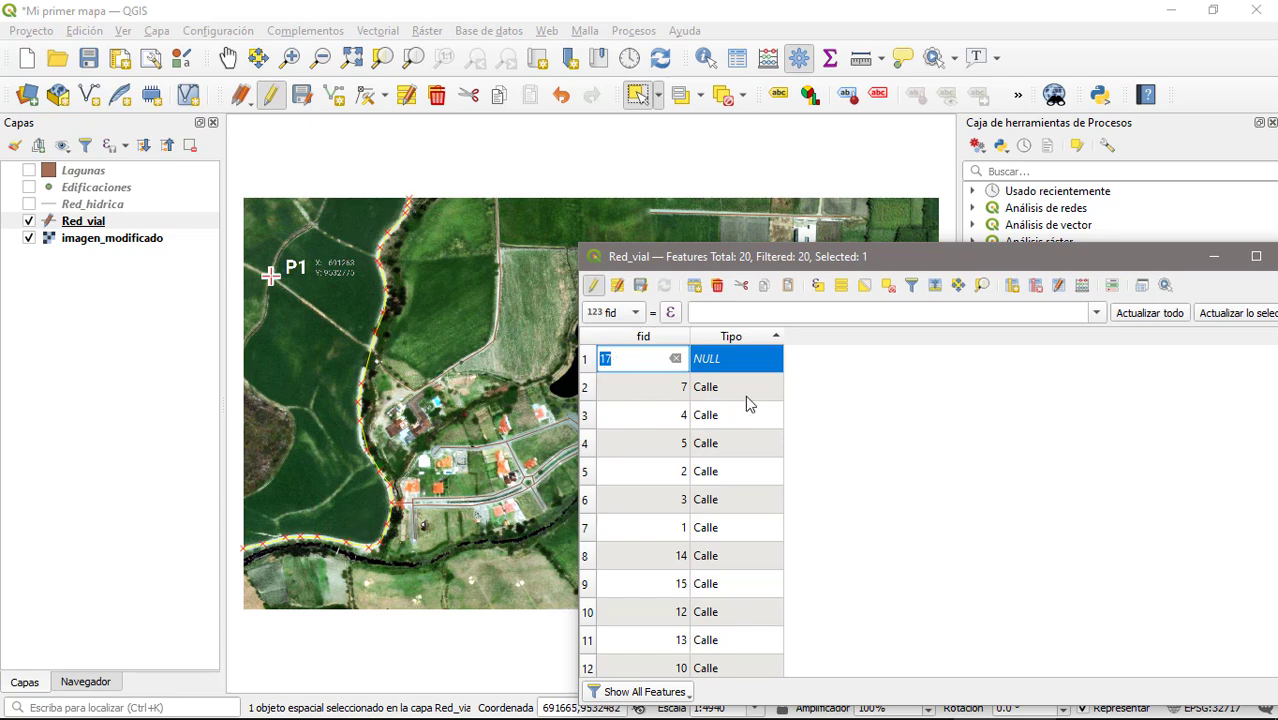
double_click(722, 358)
type("Principal")
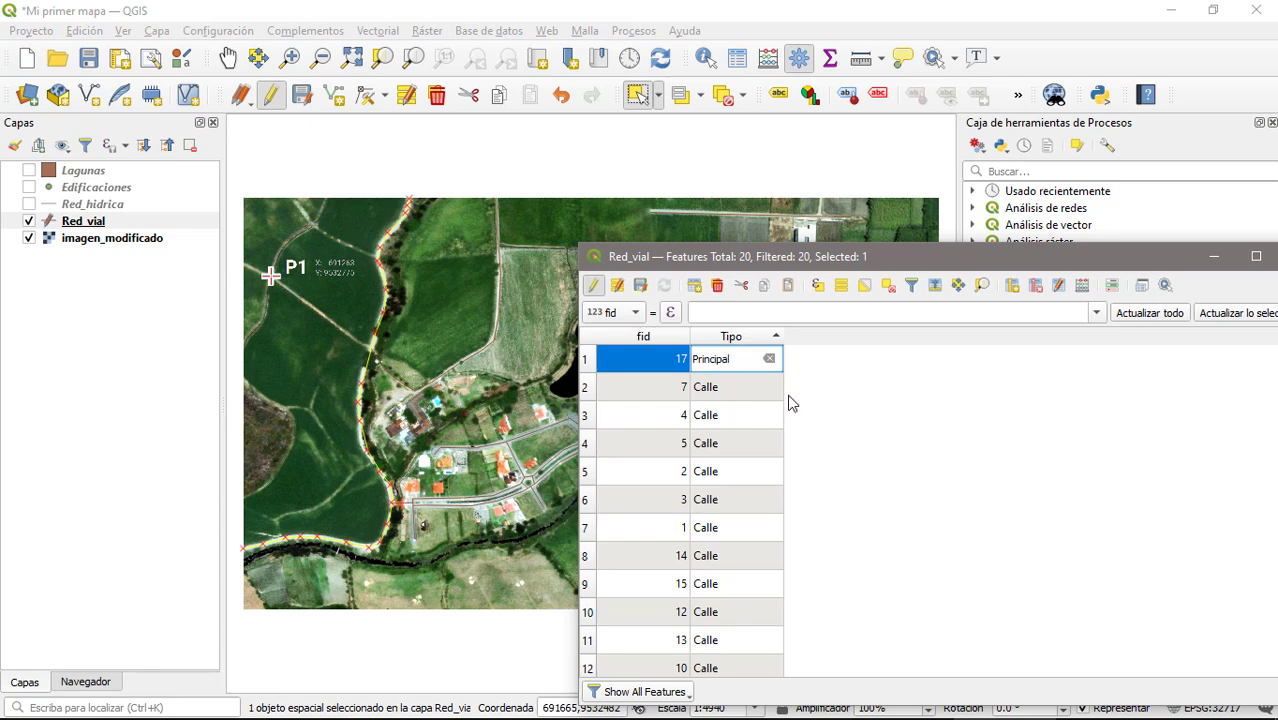
double_click(755, 390)
left_click(728, 340)
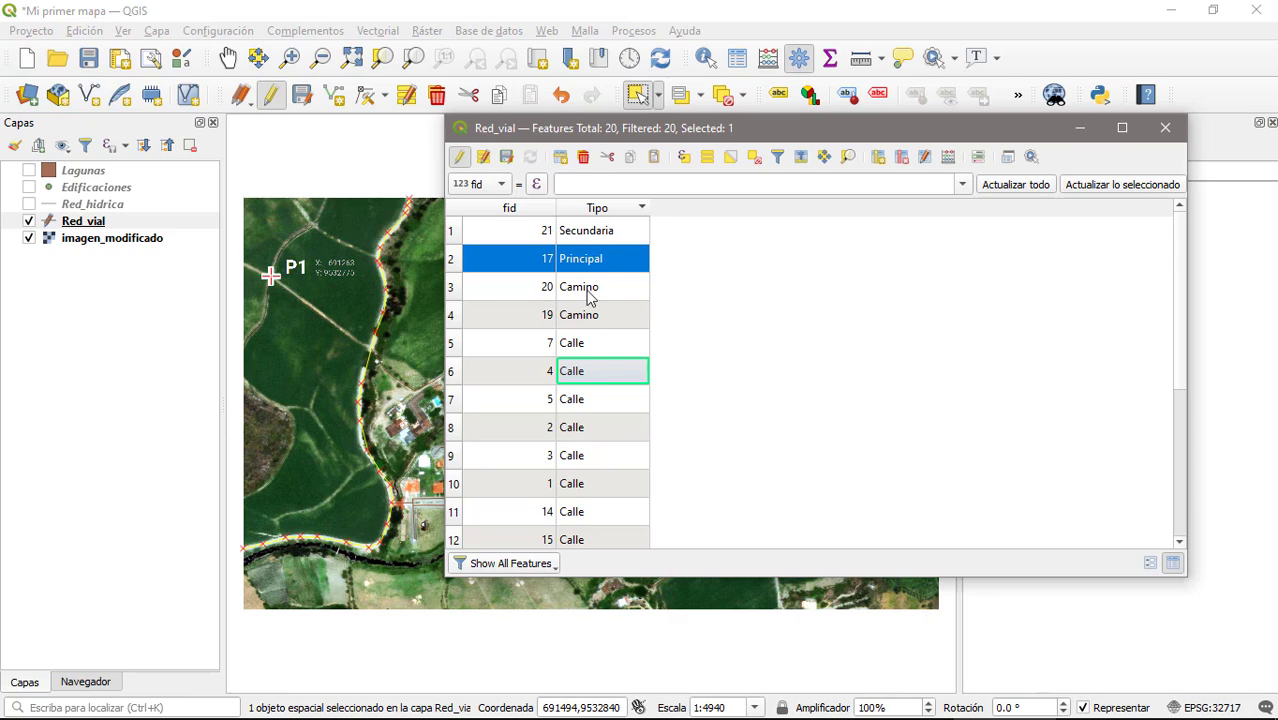
left_click_drag(1181, 294, 1144, 225)
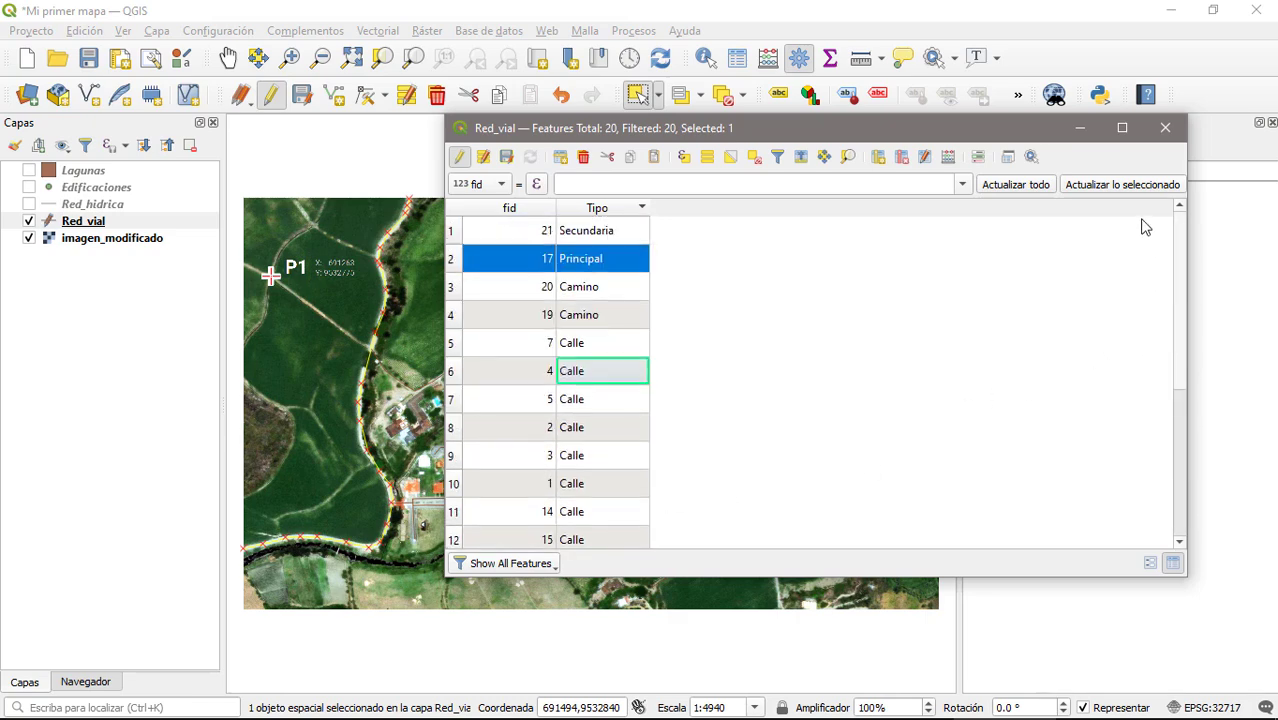
Save the Red_vial edits and end the layer's editing session, closing its attribute table.
left_click(507, 159)
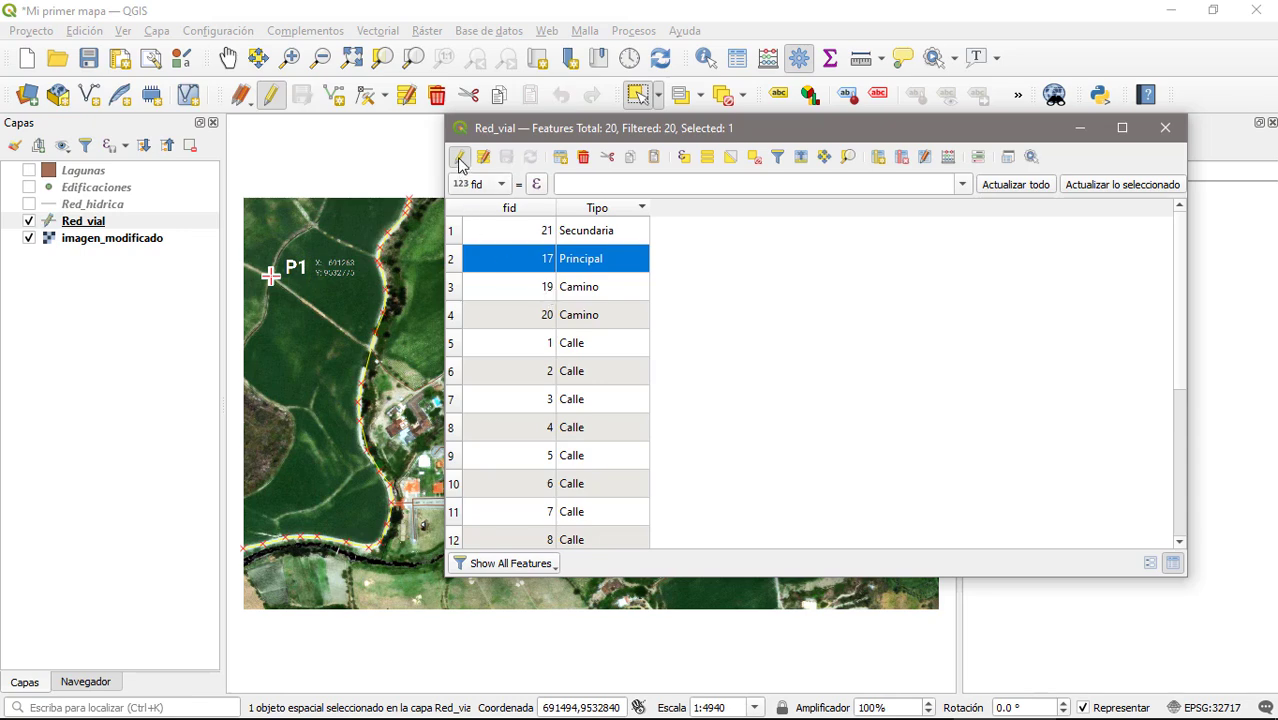
left_click(460, 162)
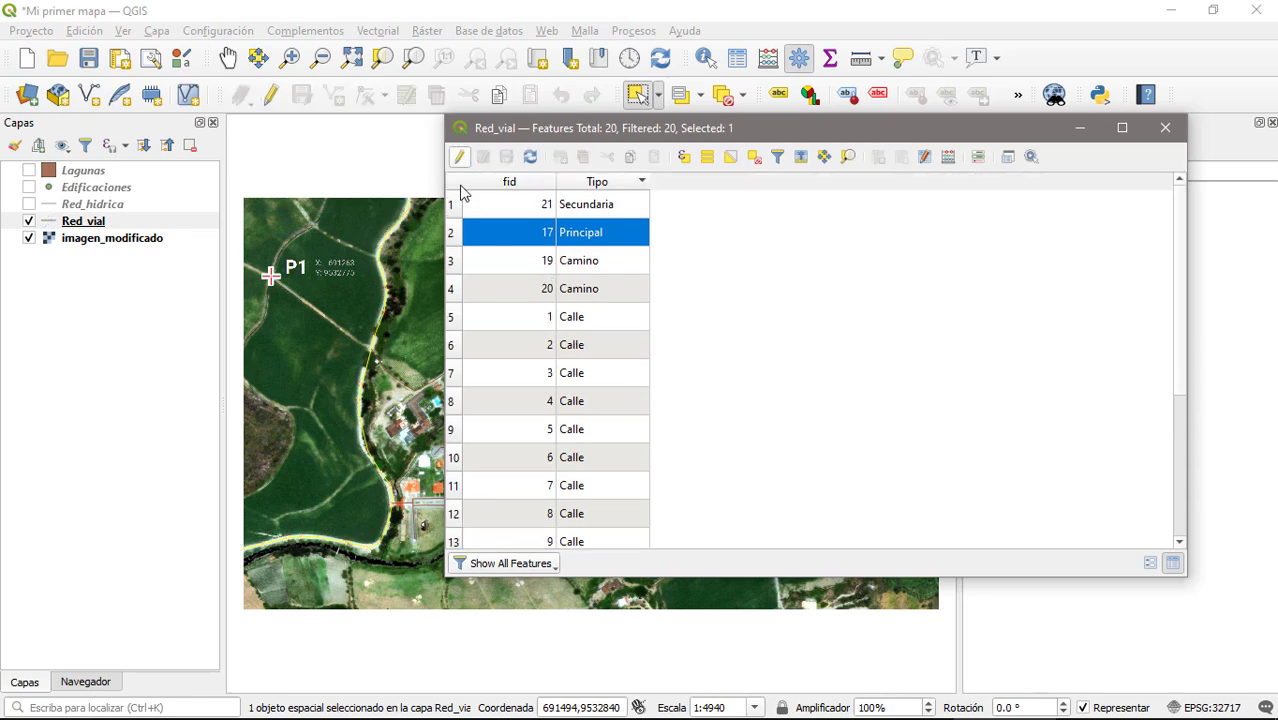
left_click(1165, 127)
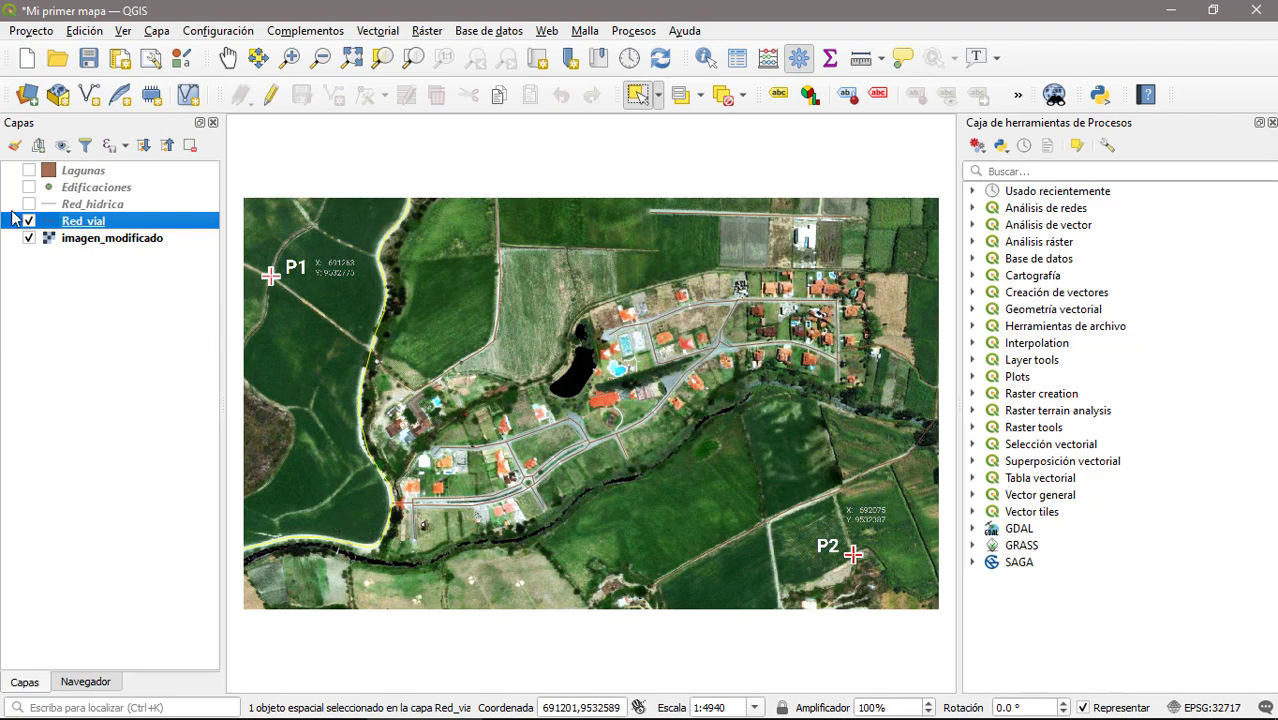
Hide the Red_vial and imagen_modificado layers, and show the Lagunas layer as the active one.
left_click(29, 221)
left_click(29, 238)
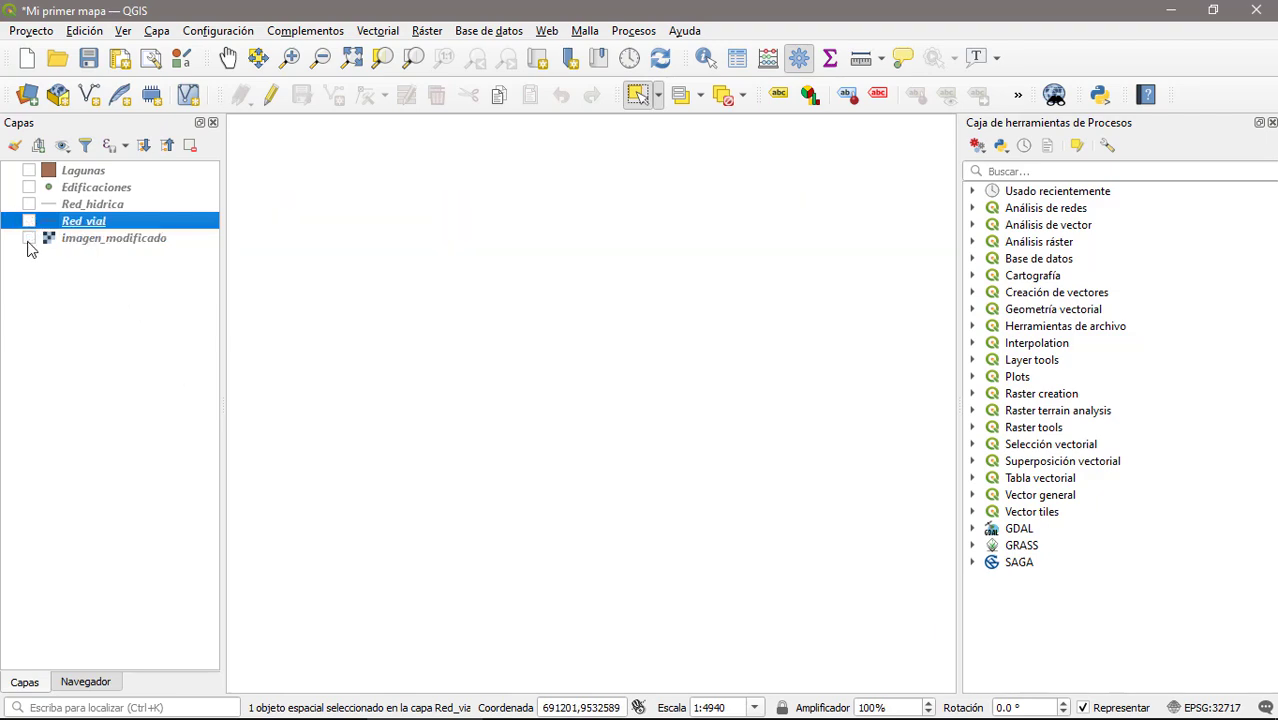
left_click(29, 171)
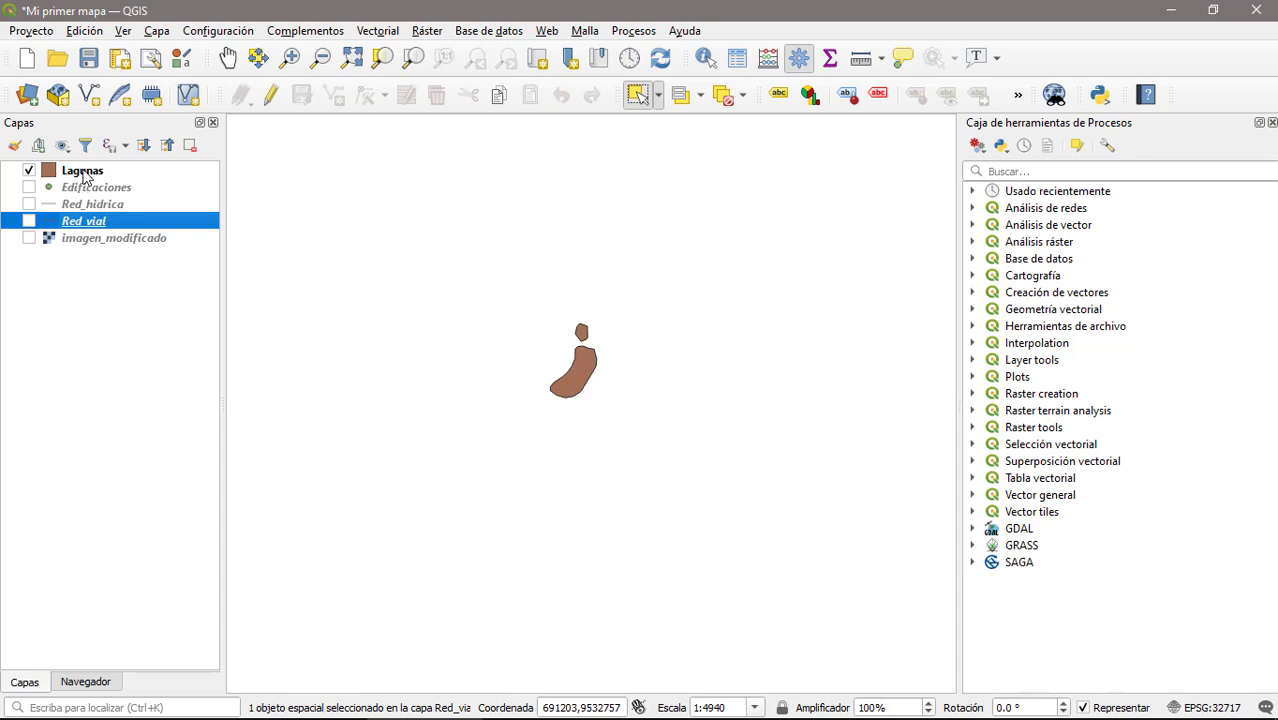
left_click(85, 175)
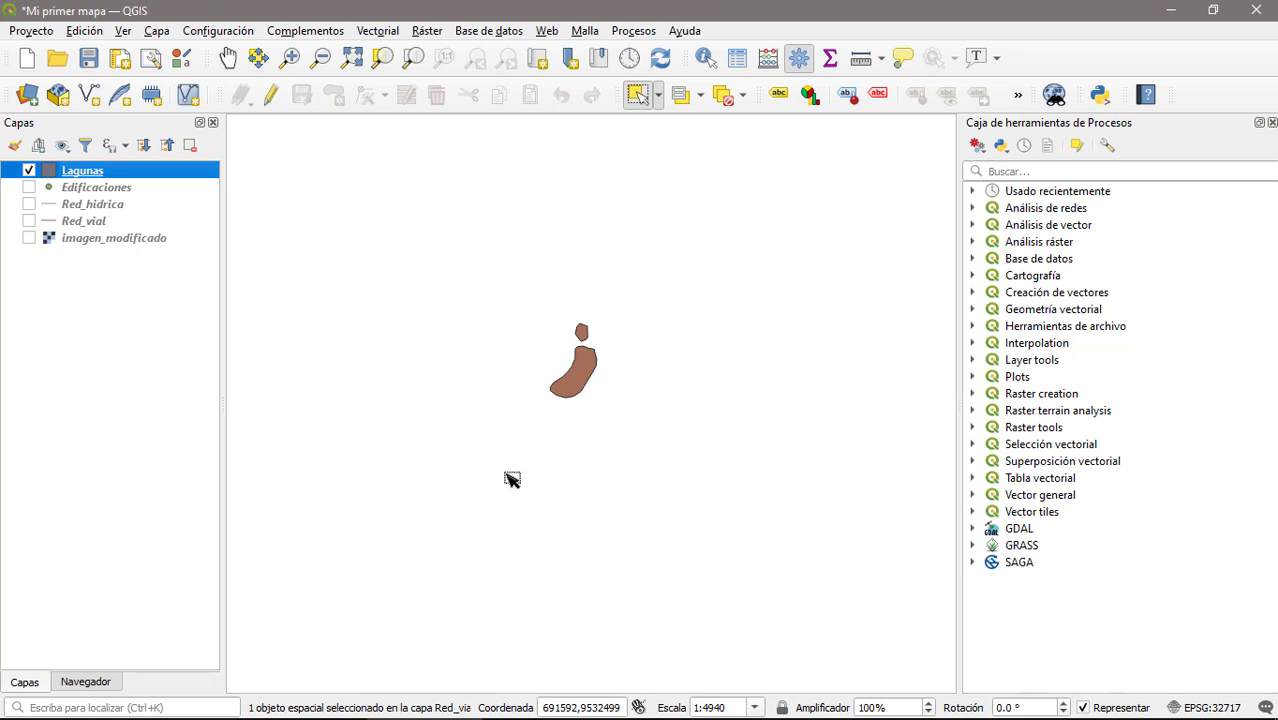
Open the attribute table of the Lagunas layer and enable editing.
right_click(84, 178)
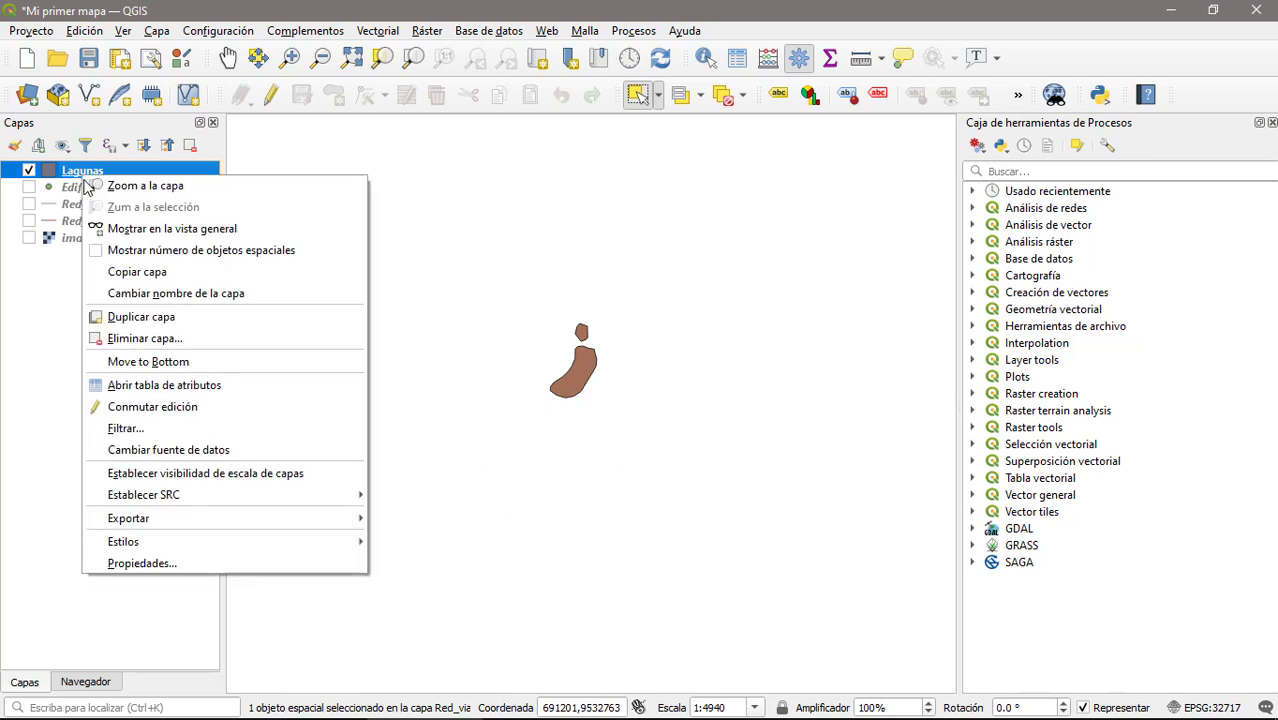
left_click(180, 388)
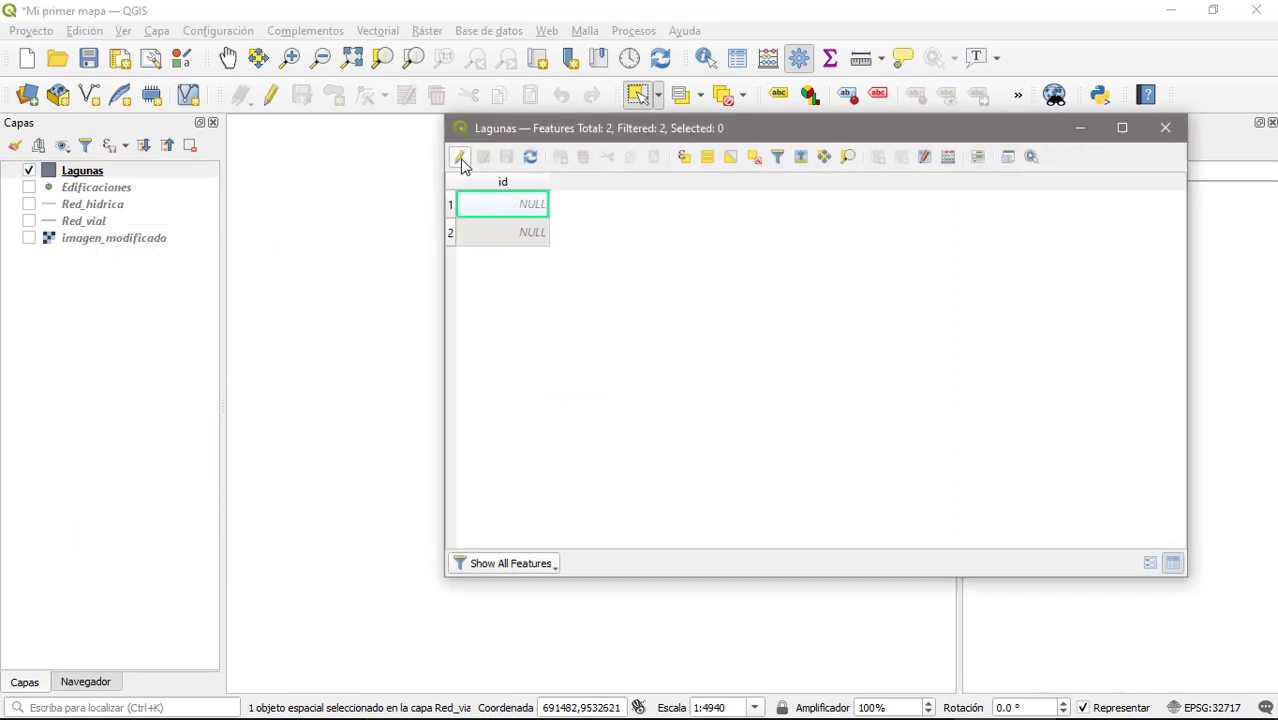
left_click(459, 158)
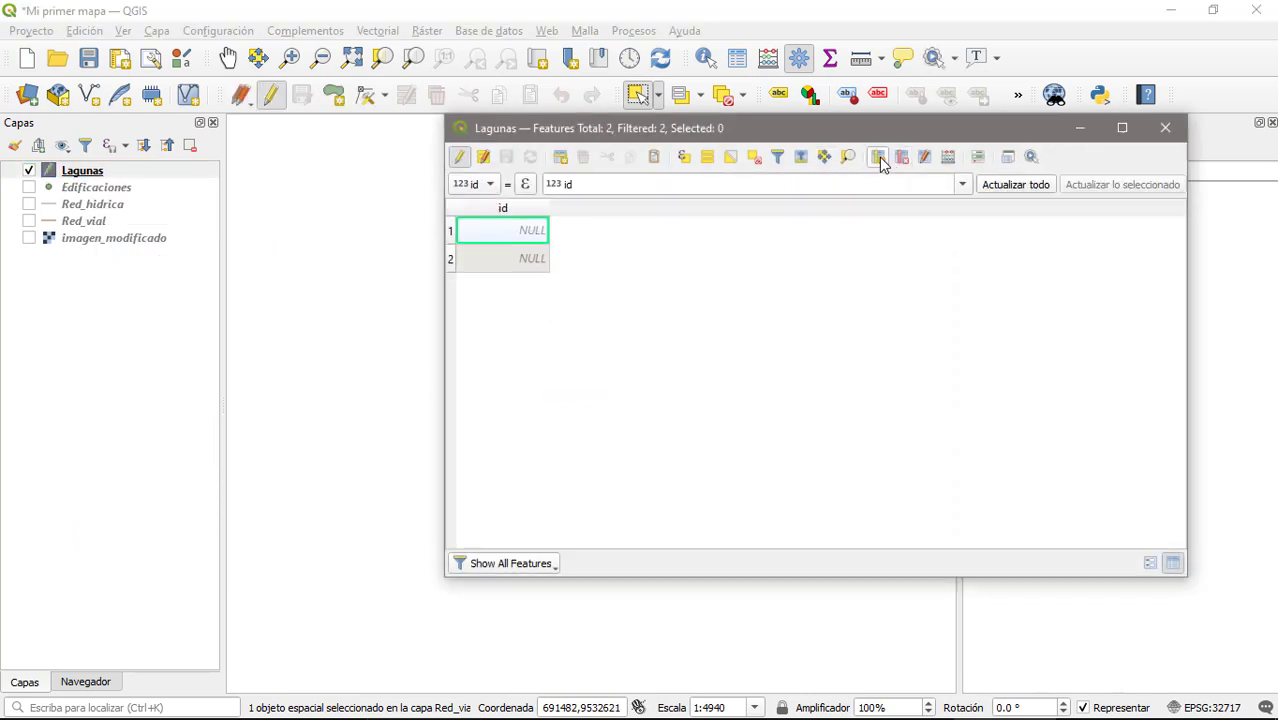
Add a decimal number (real) field named Area to the Lagunas table, with length 10 and precision 3.
left_click(879, 157)
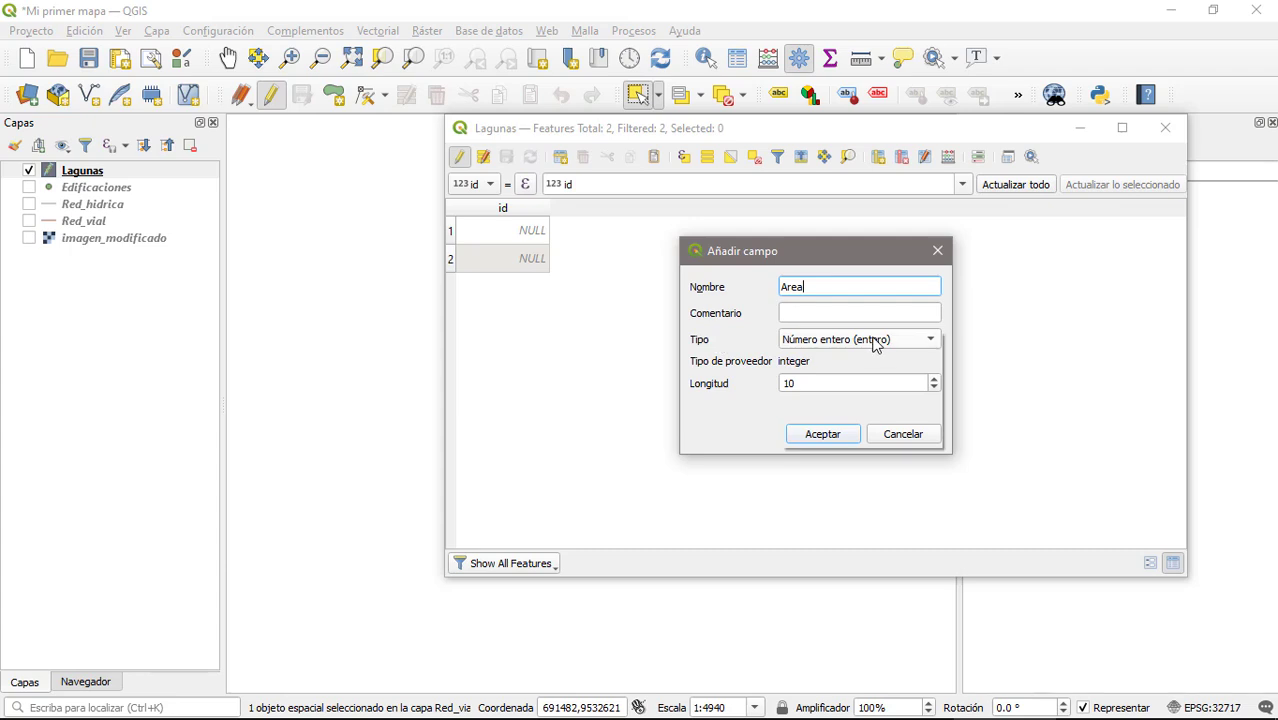
left_click(876, 339)
left_click(867, 386)
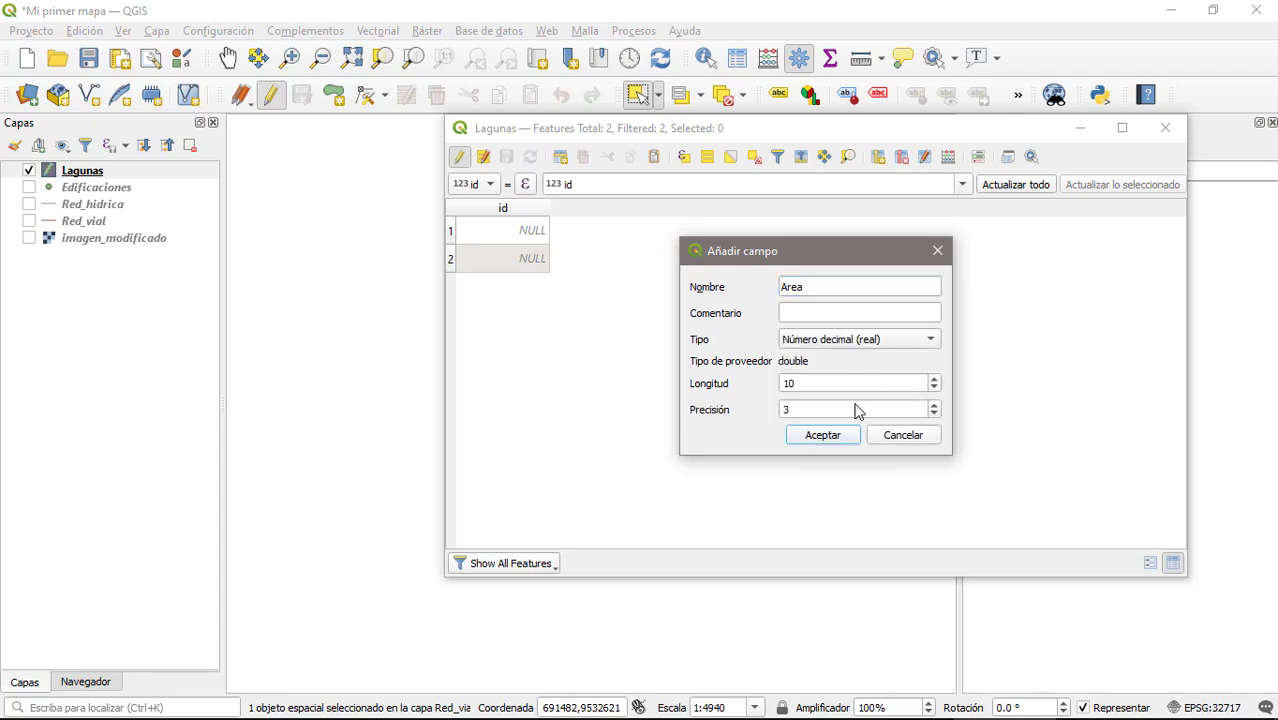
left_click(822, 435)
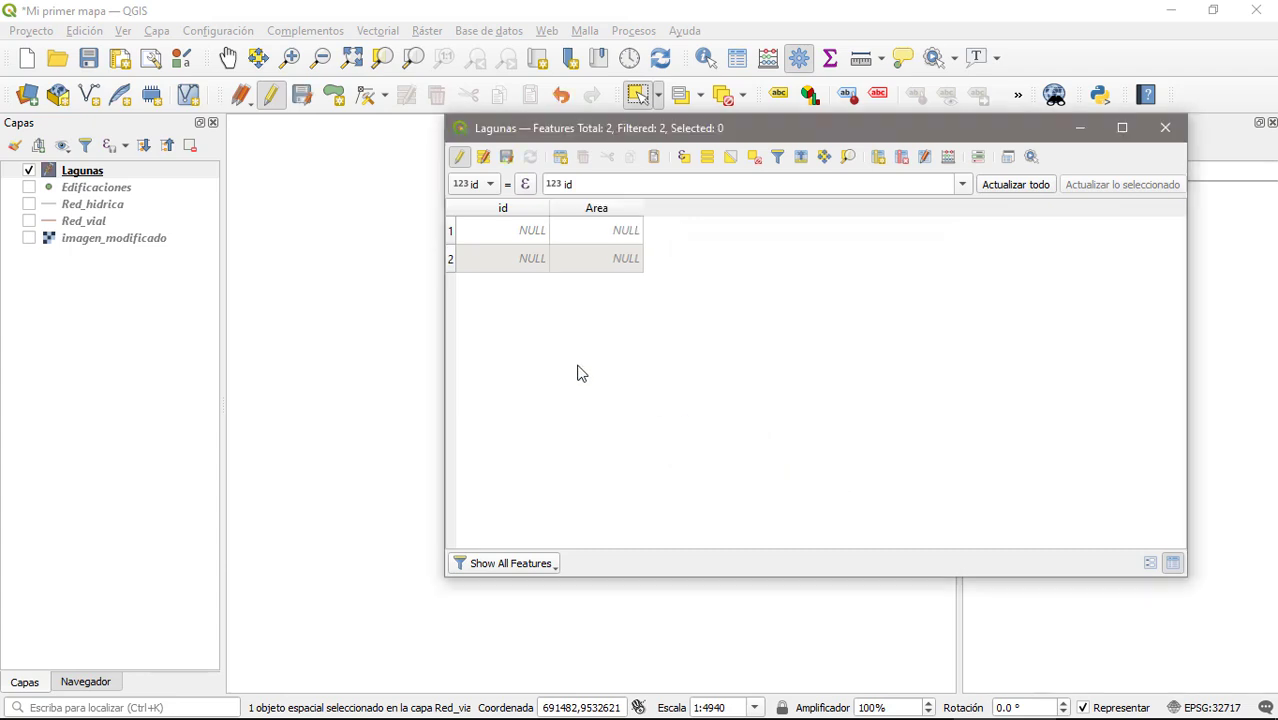
Add a decimal number (real) field named Perímetro to the Lagunas table, with length 10 and precision 3.
left_click(879, 158)
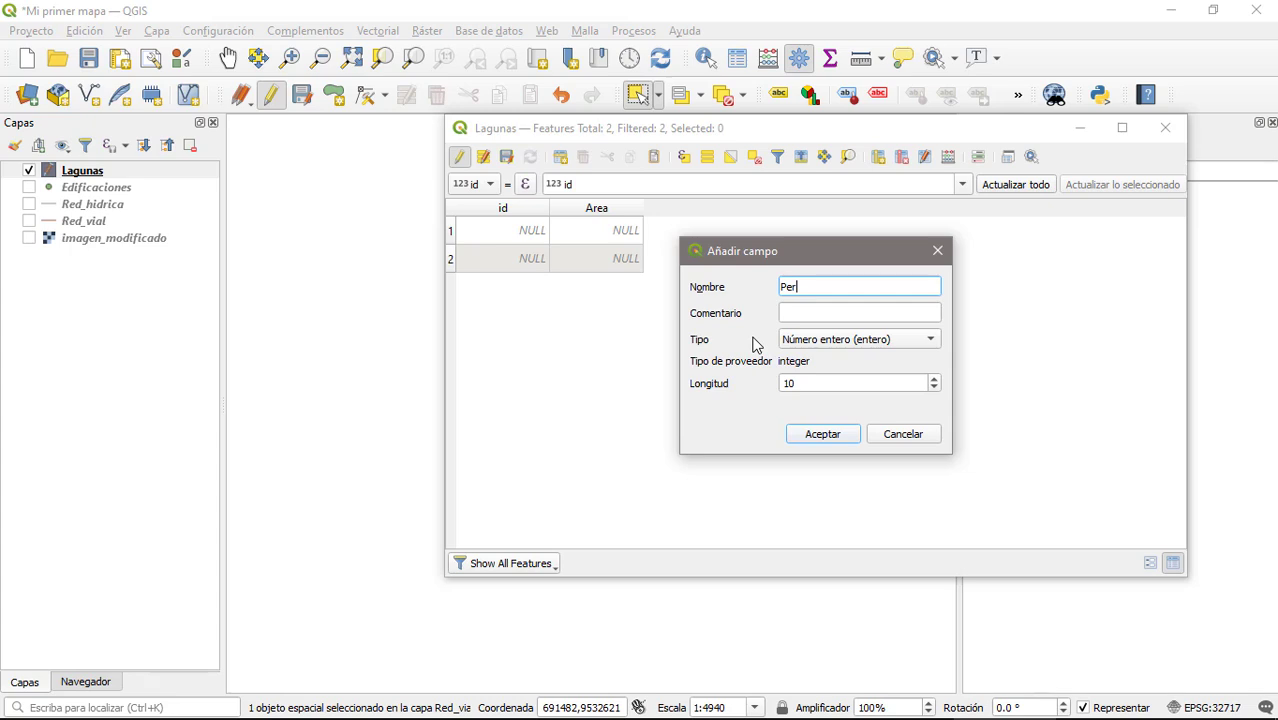
type("Perímetro")
left_click(890, 340)
left_click(865, 383)
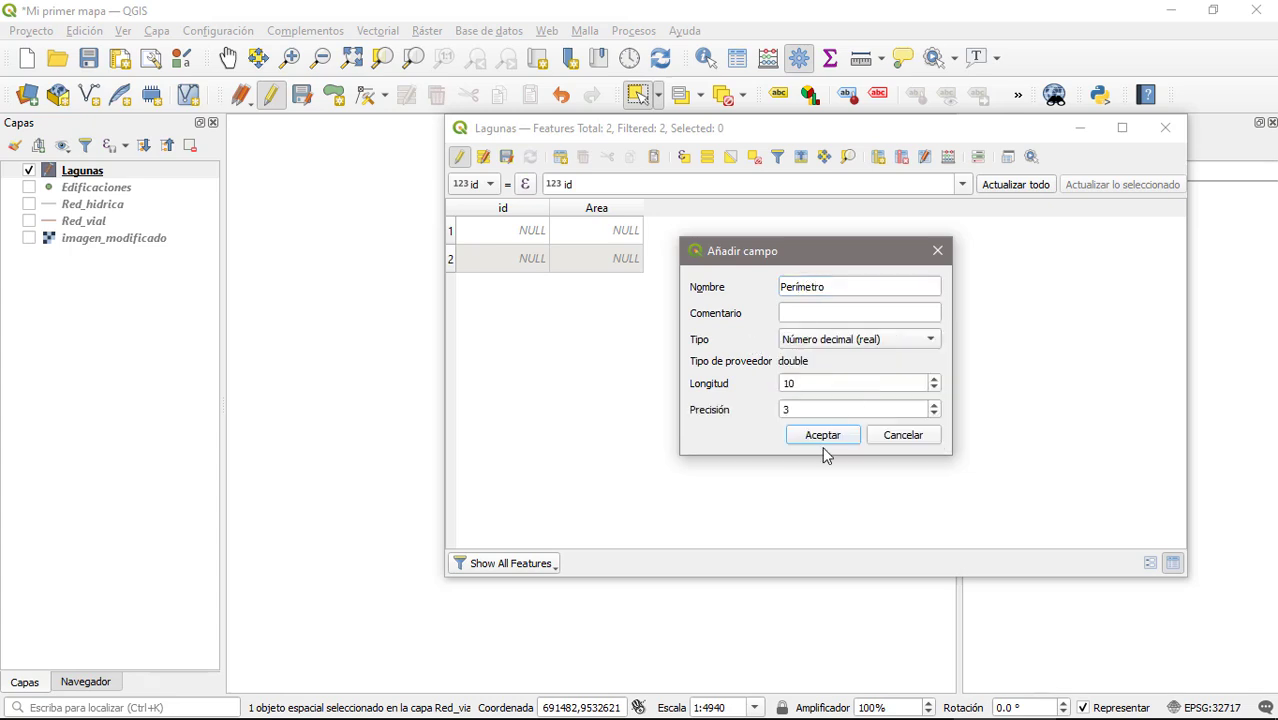
left_click(826, 438)
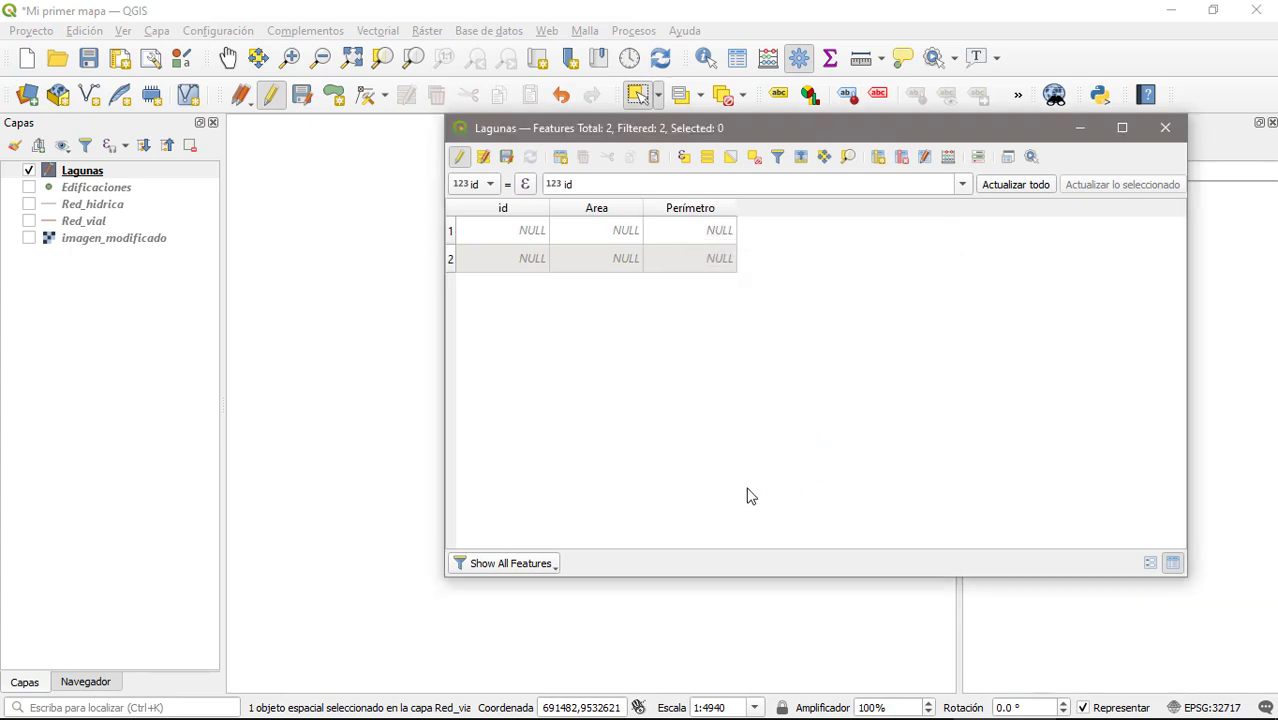
Save the Lagunas edits and end the layer's editing session, closing its attribute table.
left_click(507, 159)
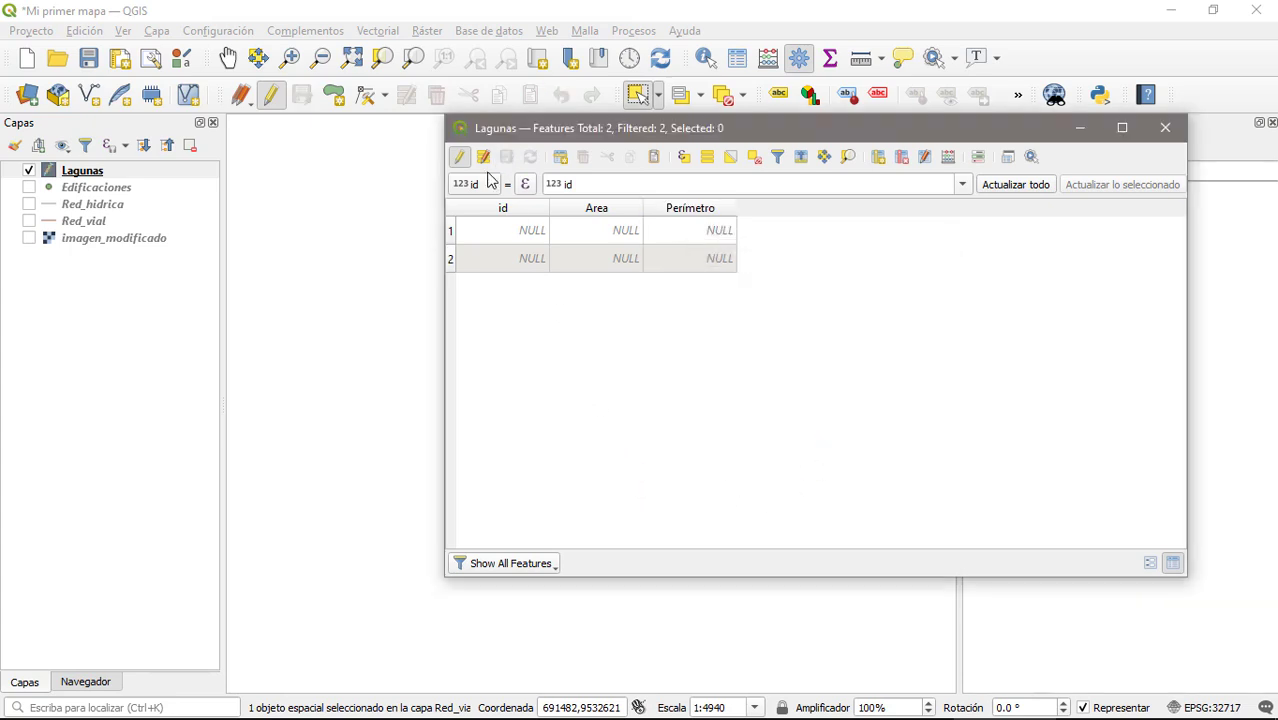
left_click(459, 158)
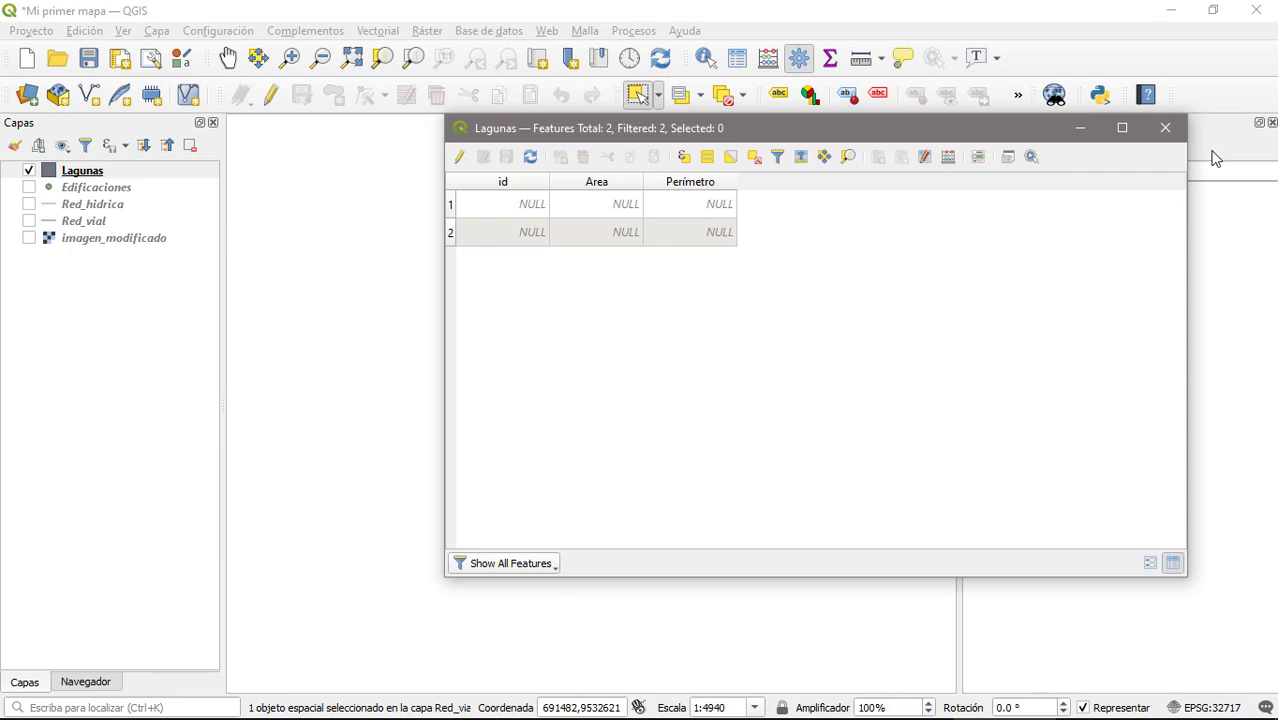
left_click(1165, 127)
left_click(707, 593)
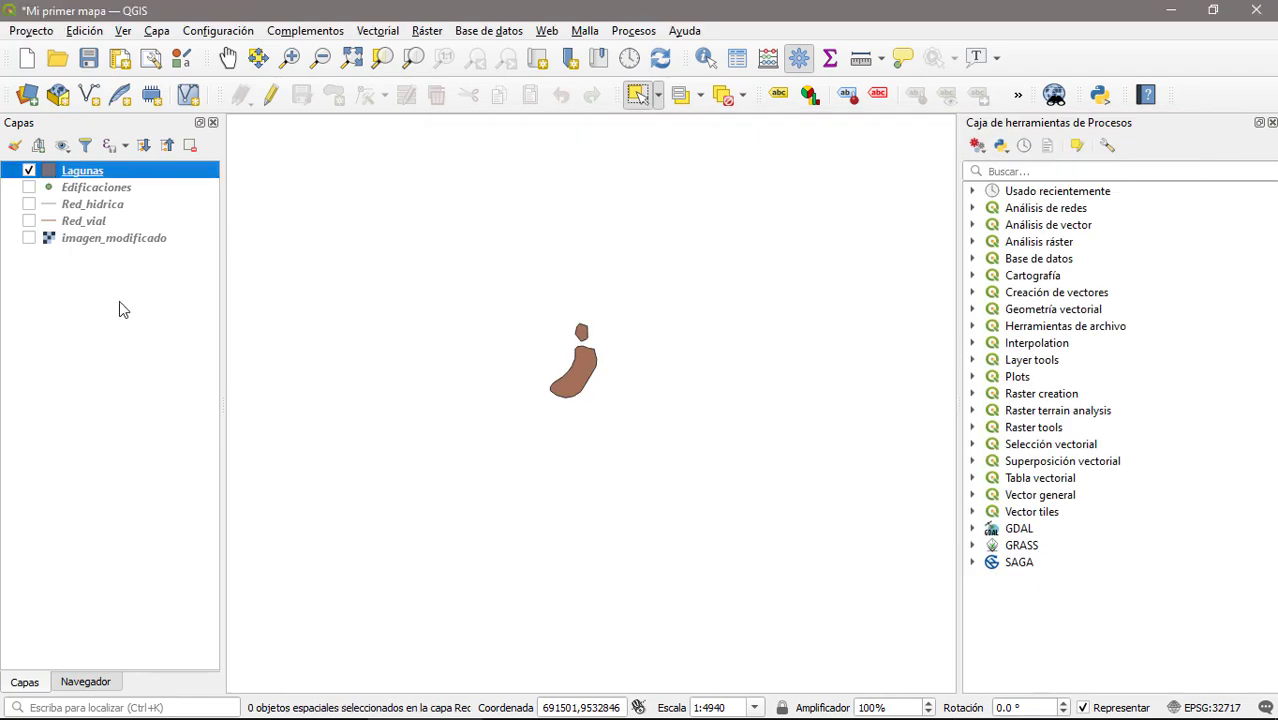
Show the Edificaciones, Red_hidrica and Red_vial layers on the map together with Lagunas.
left_click(29, 188)
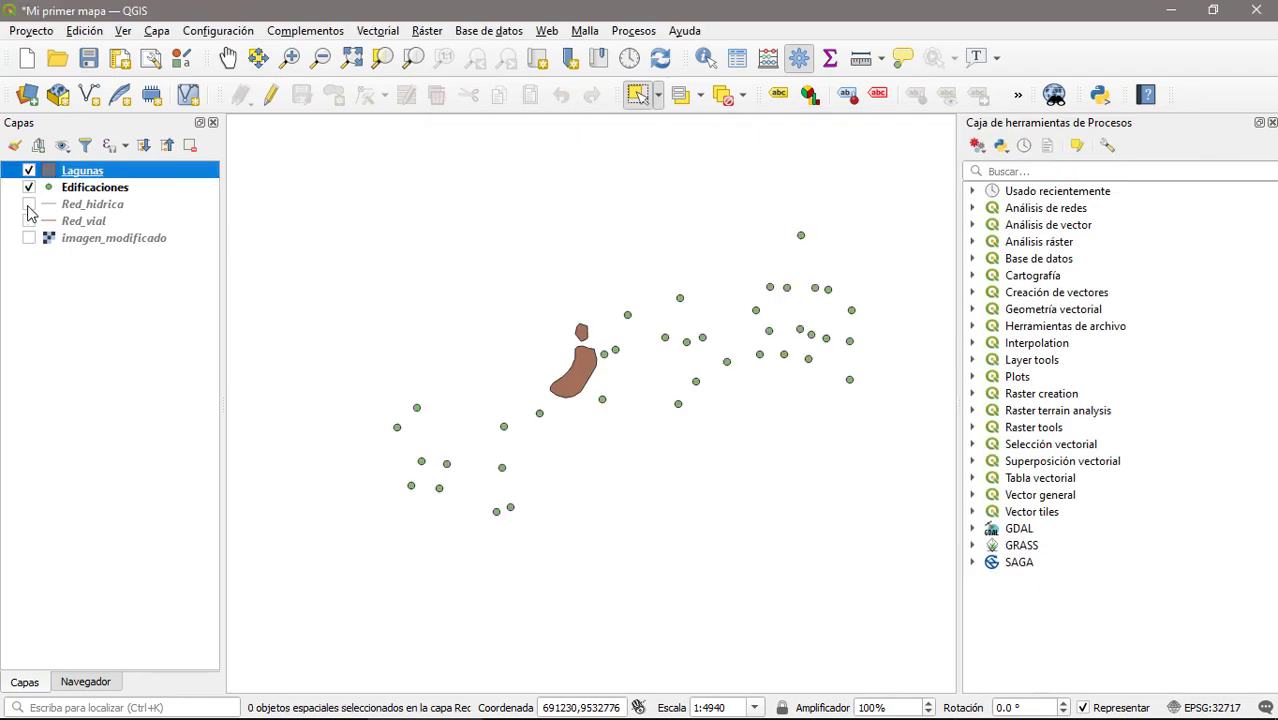
left_click(29, 204)
left_click(29, 221)
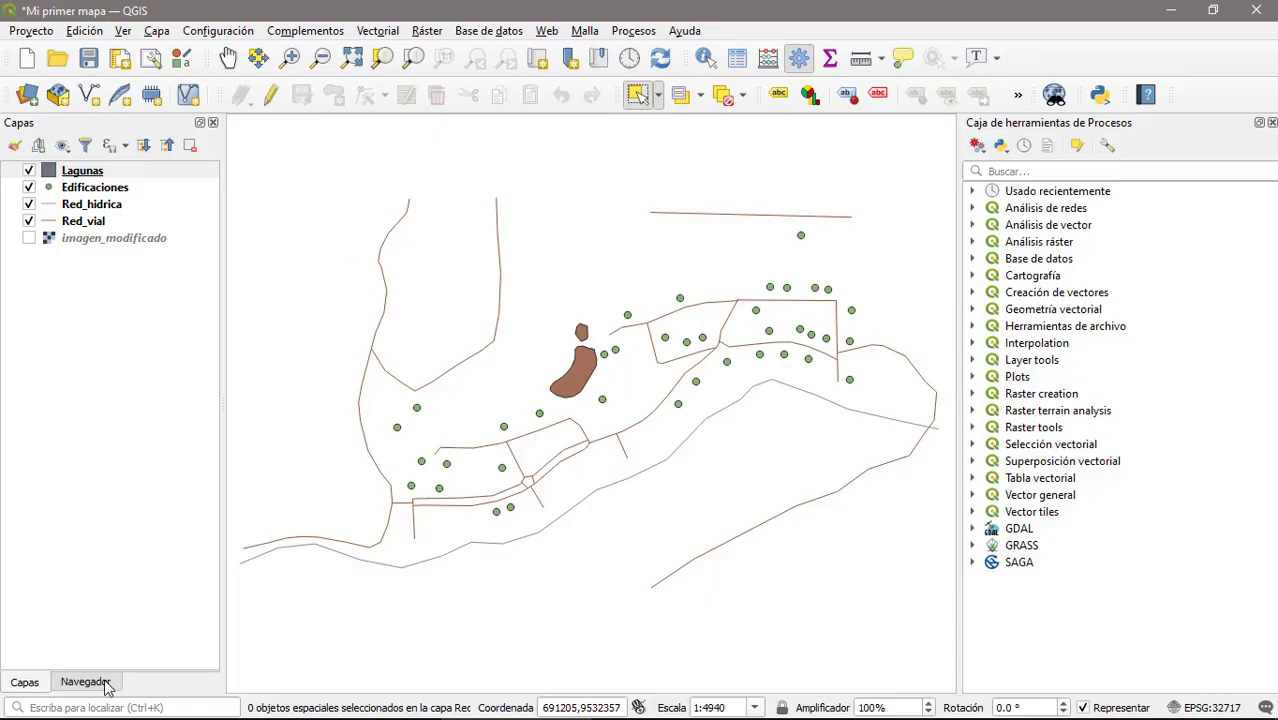
Add the curvas20.shp contour layer and the DEM.tif raster from the CR_QGIS3 folder to the project.
left_click(85, 682)
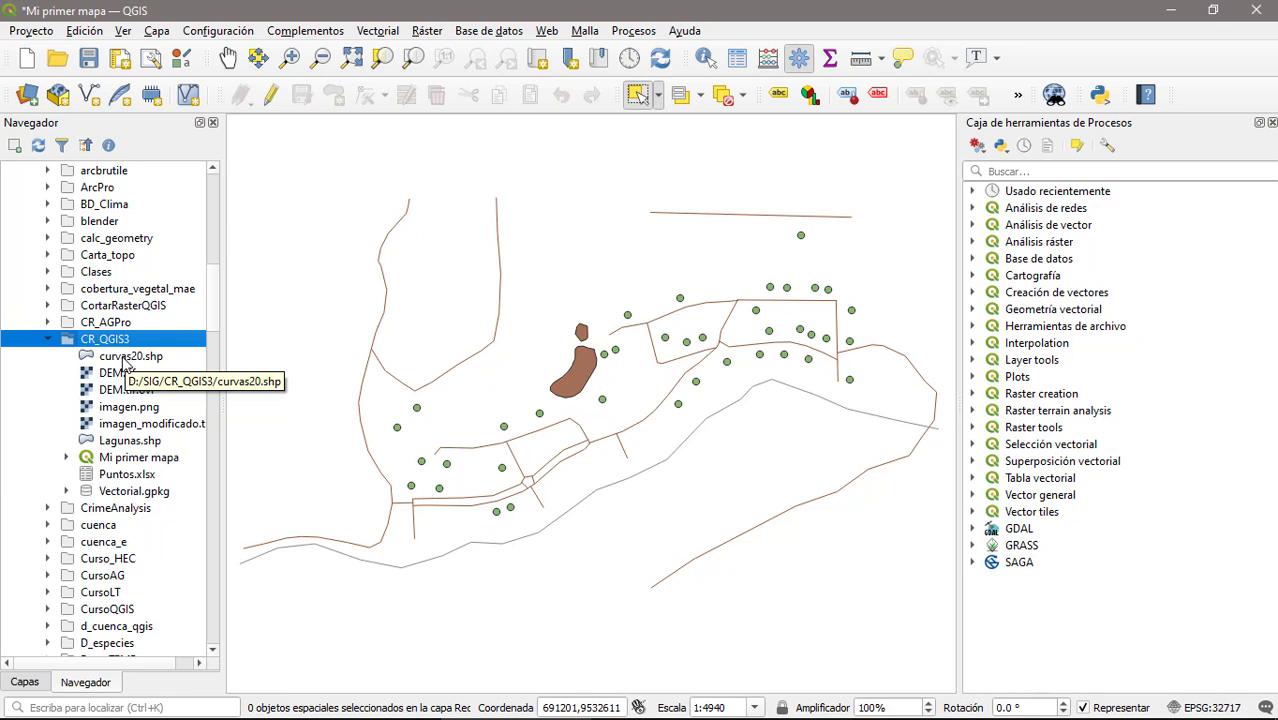
double_click(124, 358)
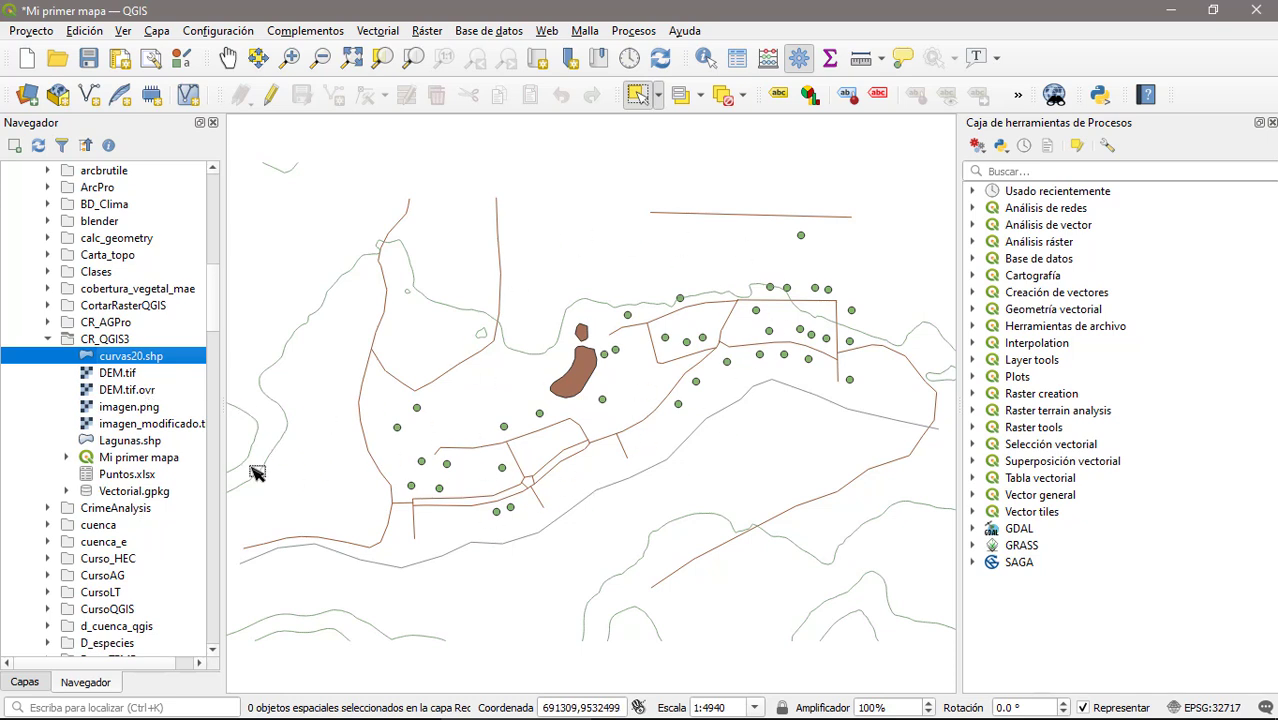
double_click(118, 374)
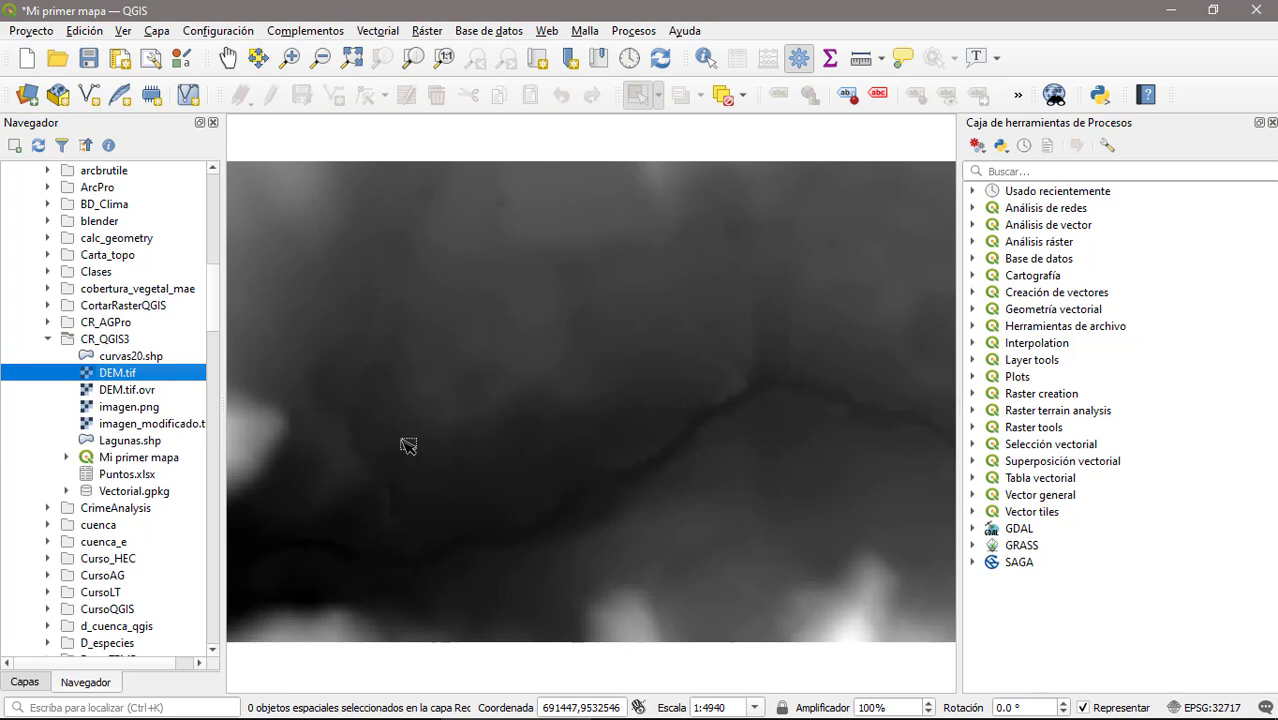
Open Puntos.xlsx from the CR_QGIS3 folder in Excel and copy its point coordinate table with headers, cells A1:C5.
double_click(126, 476)
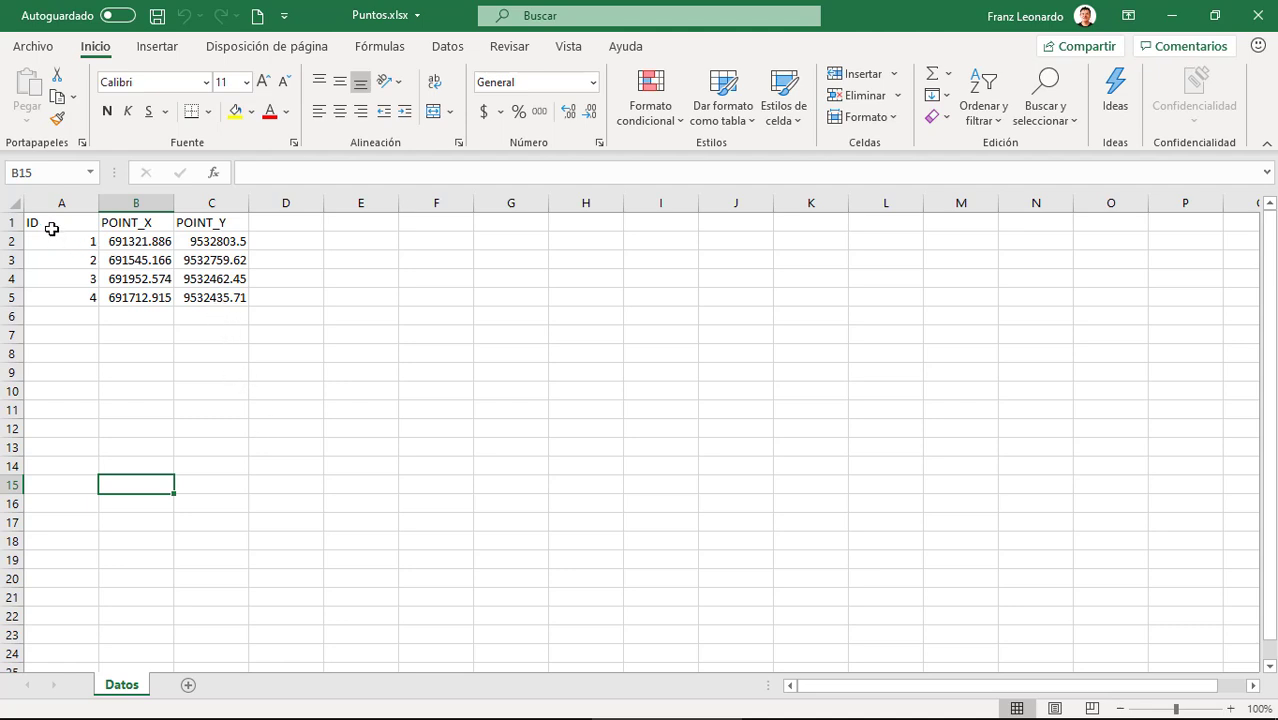
left_click(50, 228)
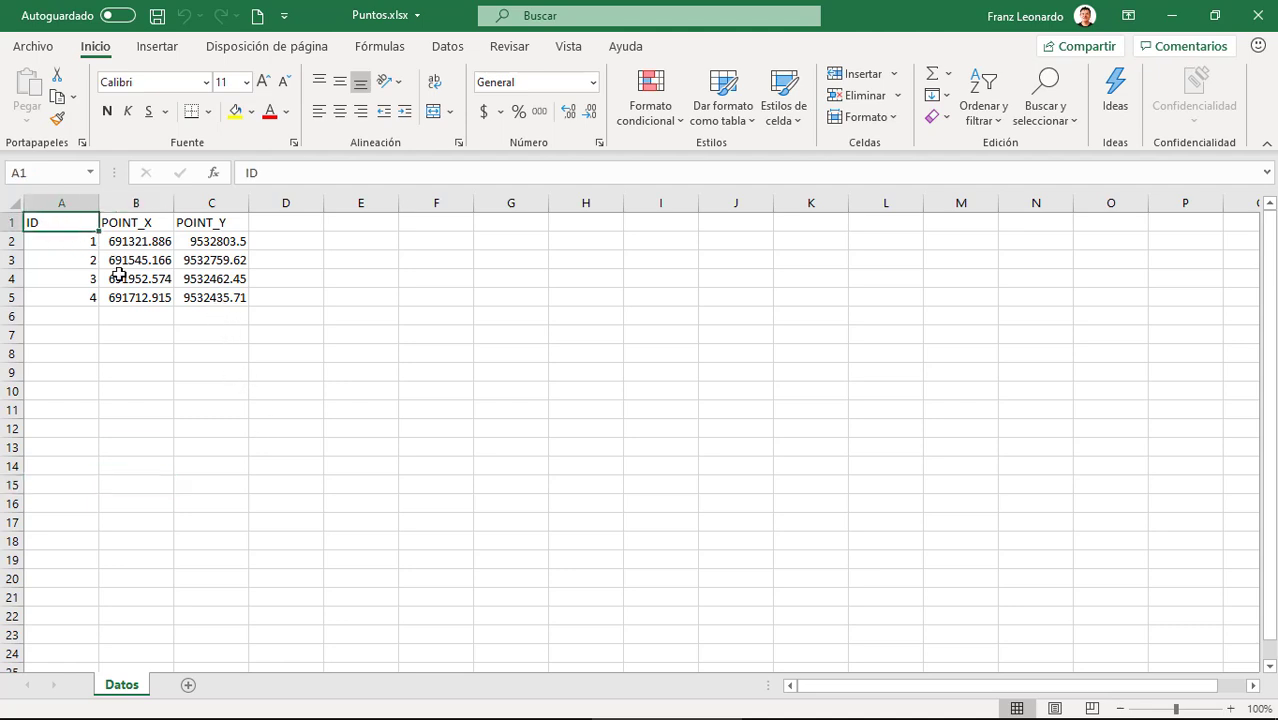
left_click(229, 303, "shift")
key("ctrl+c")
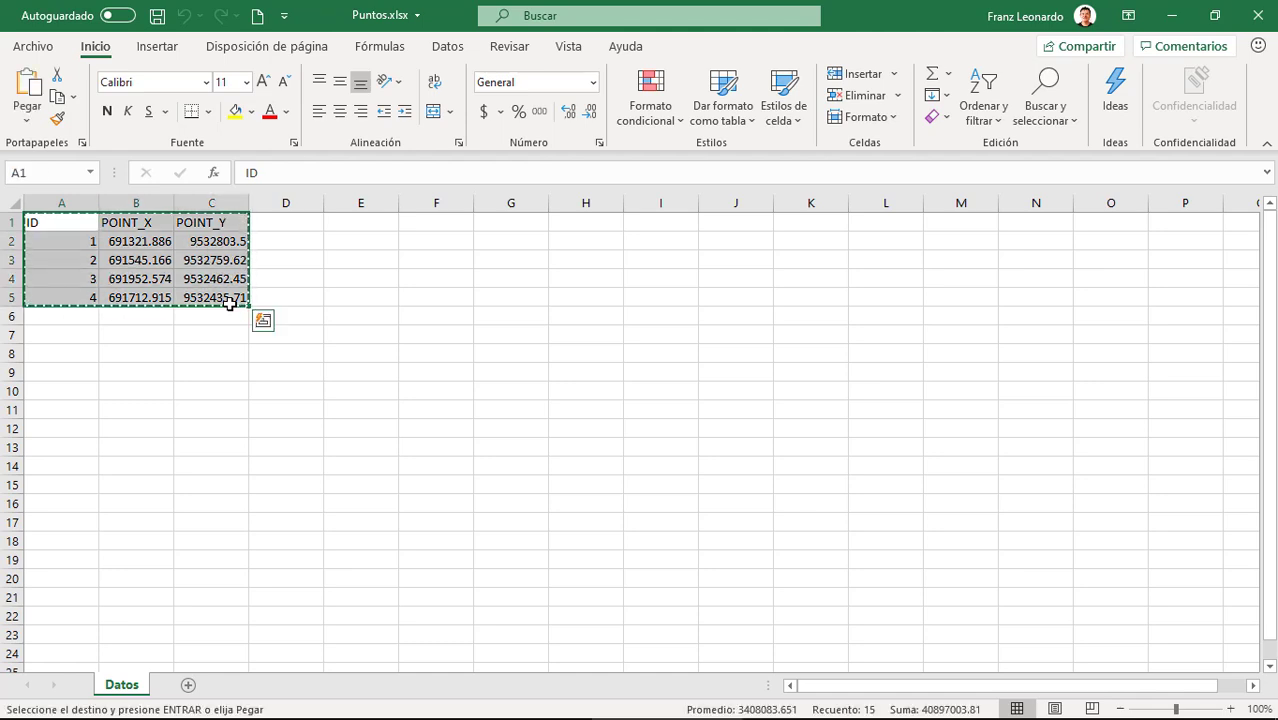
Launch Notepad and paste the copied coordinate table into a new document.
key("super+r")
type("no")
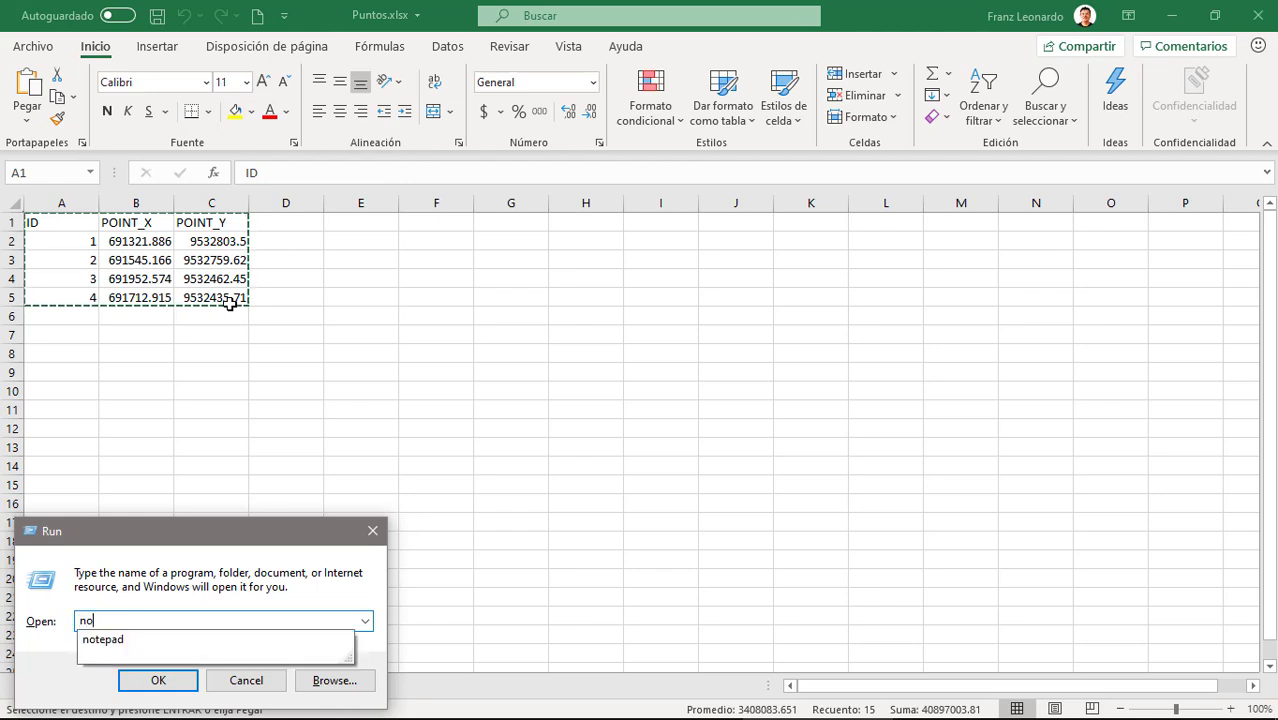
key("Down")
key("Return")
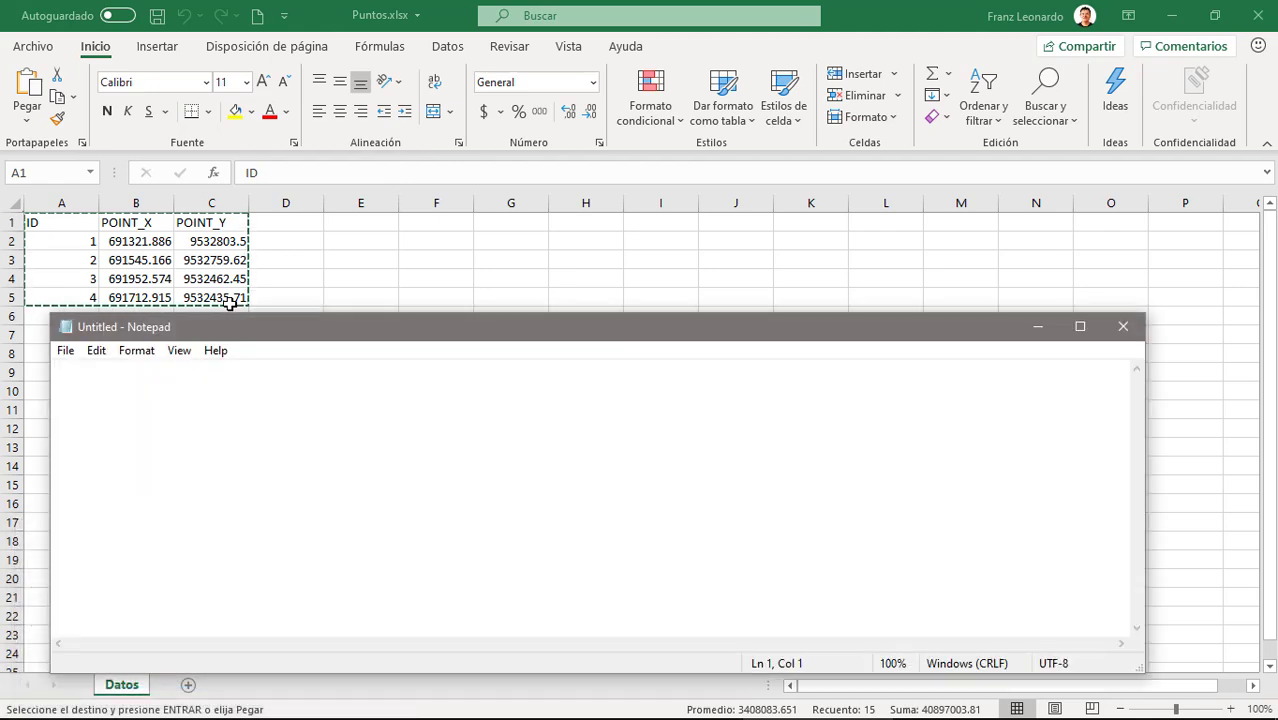
key("ctrl+v")
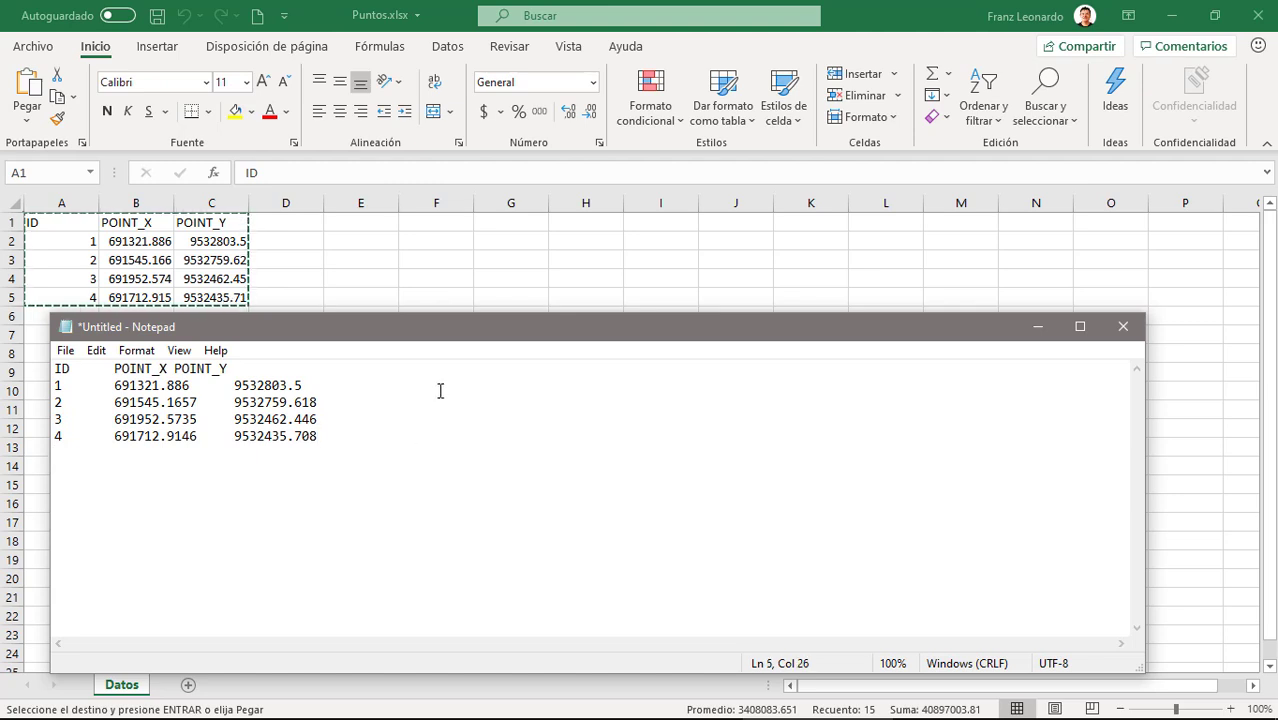
Save the pasted coordinates as a text file named PuntosGPS in the CR_QGIS3 folder, closing the document.
left_click(1123, 326)
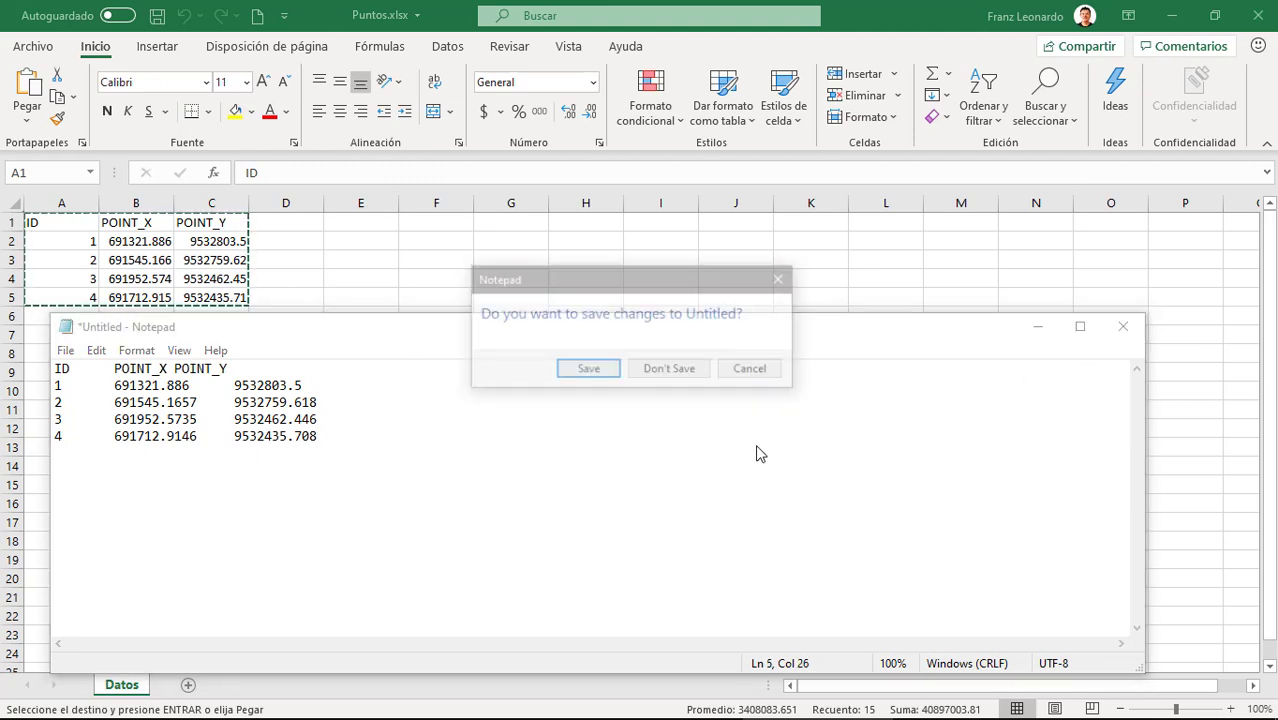
left_click(612, 378)
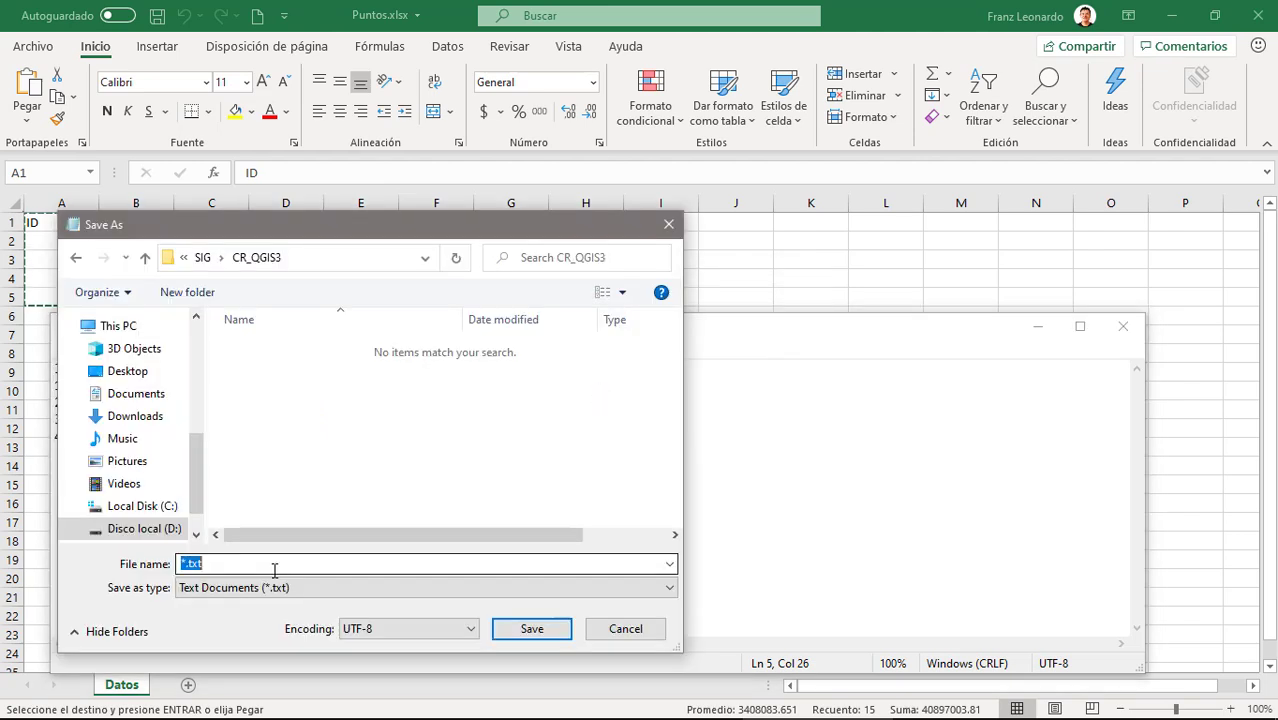
type("Puntos")
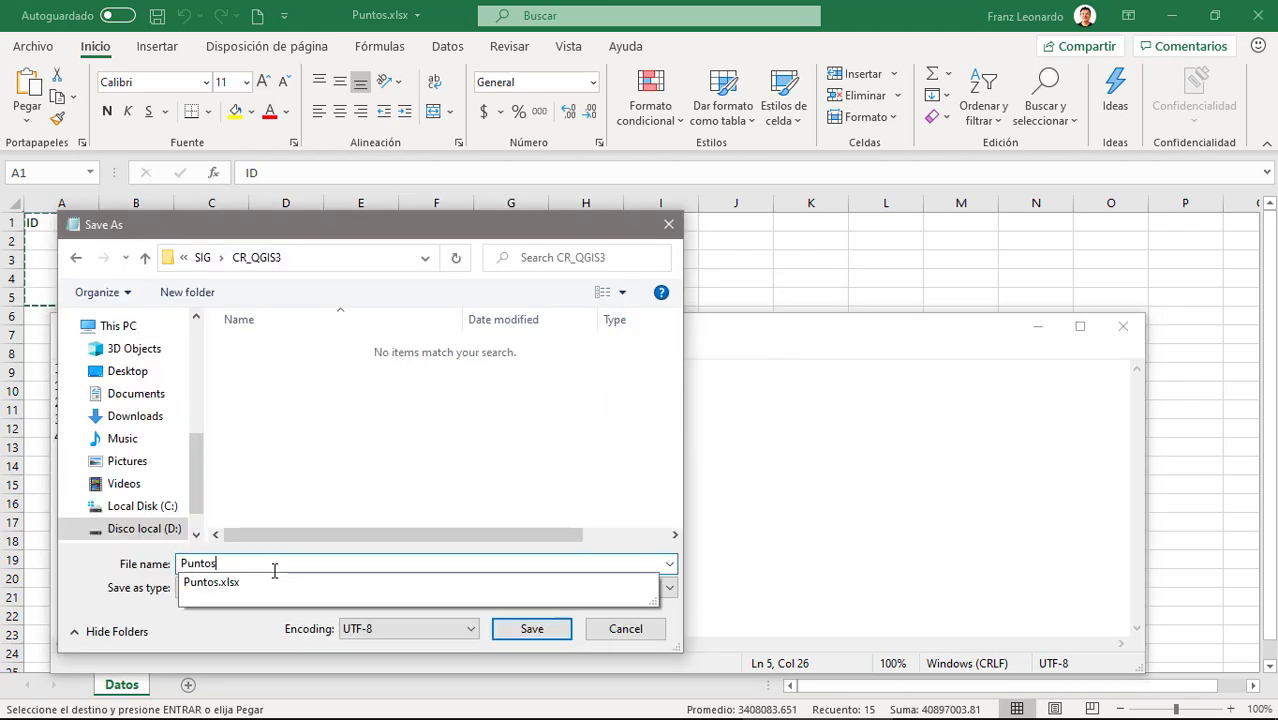
type("GPS")
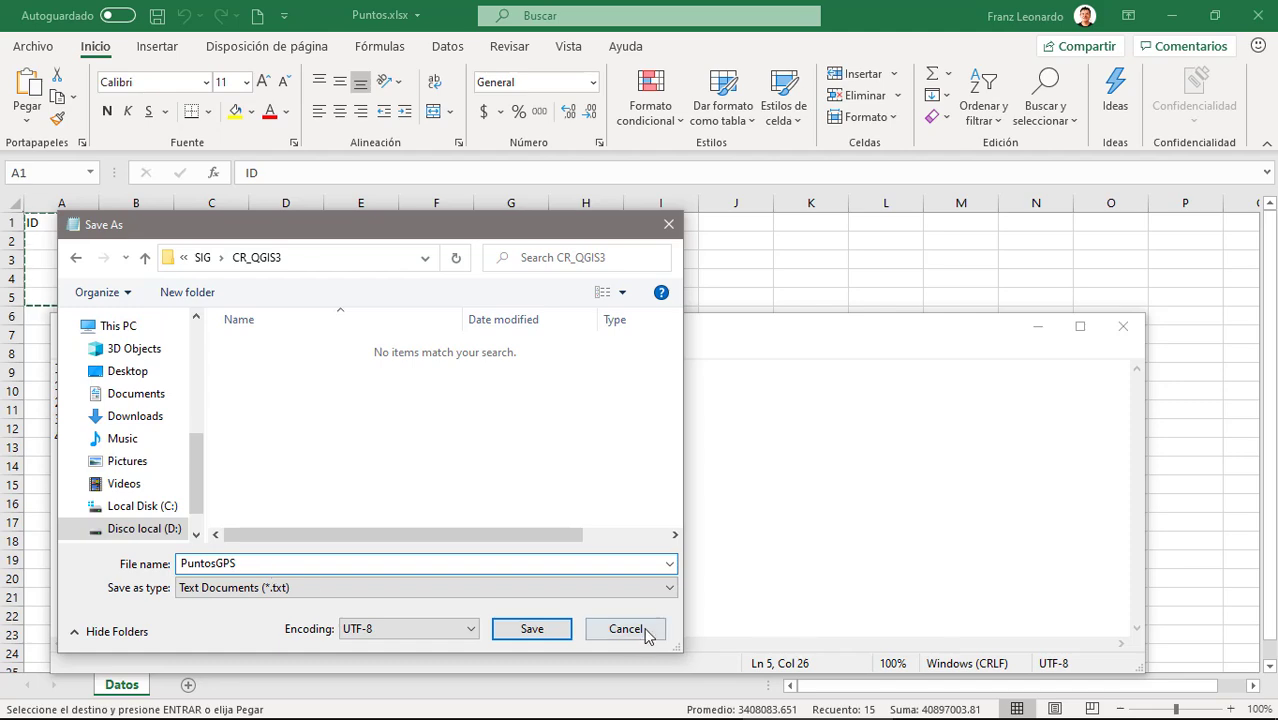
left_click(531, 630)
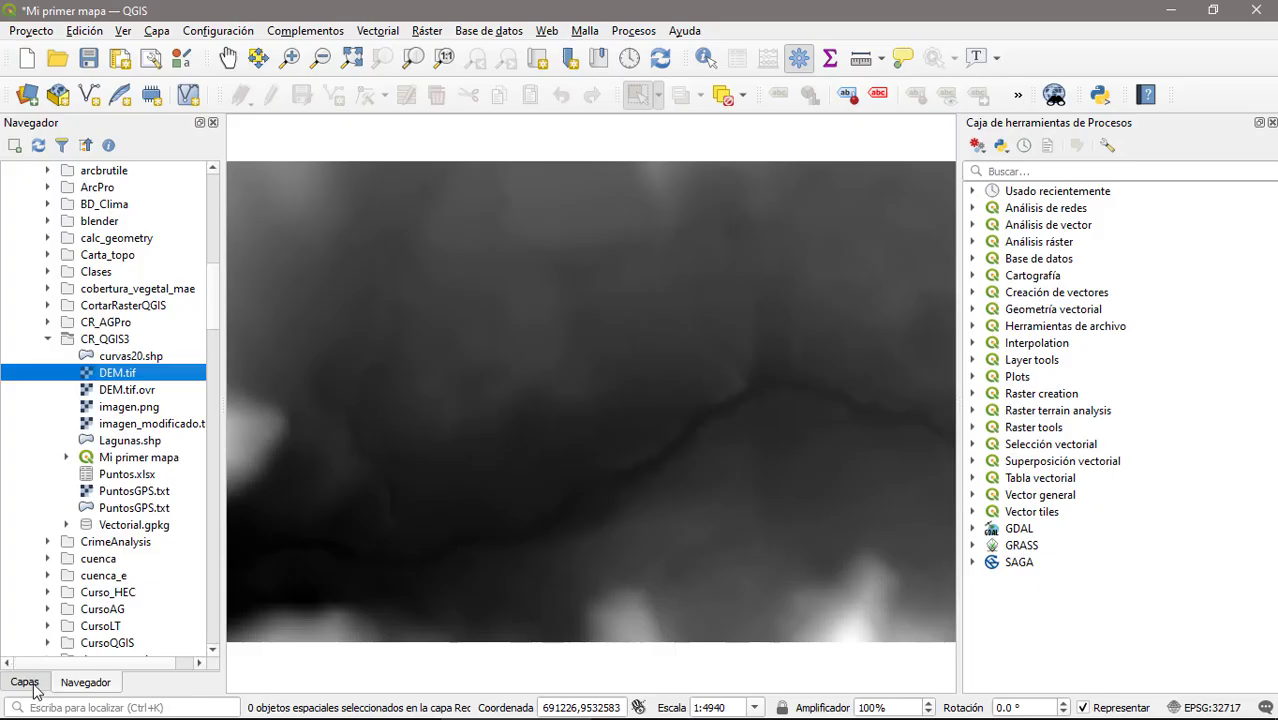
Back in the QGIS layer list, hide the DEM layer.
left_click(28, 682)
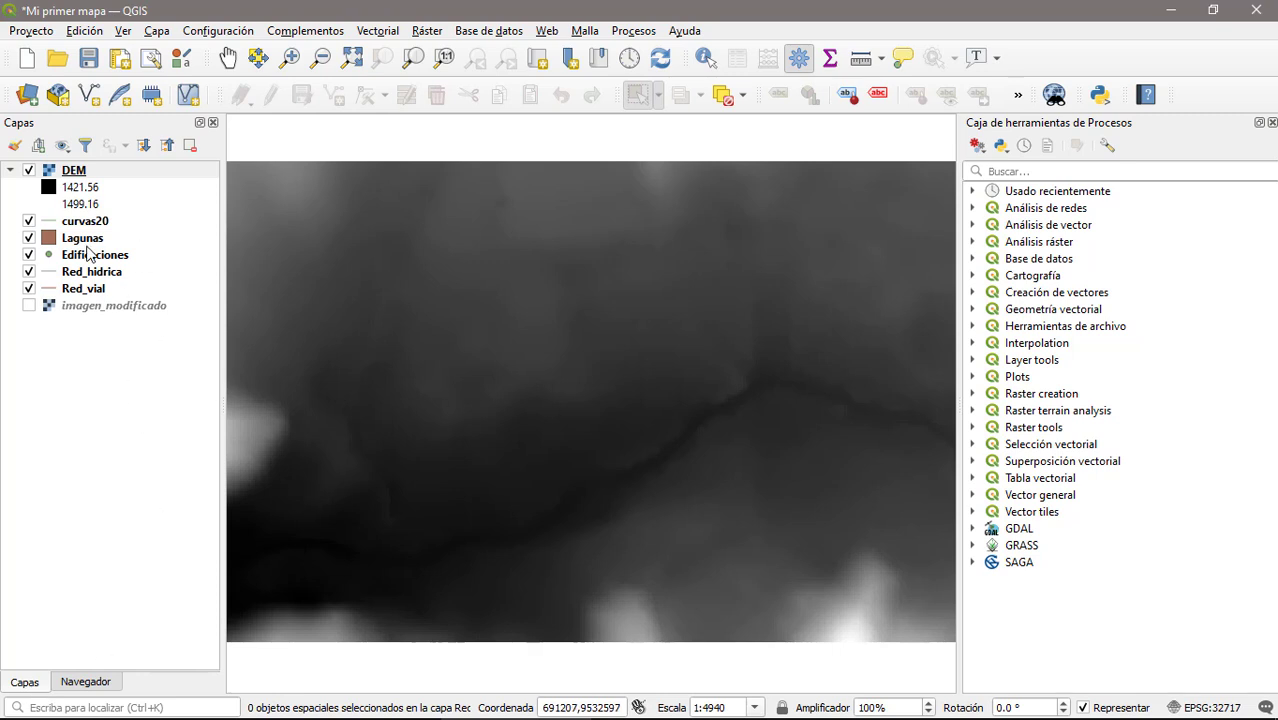
left_click(28, 171)
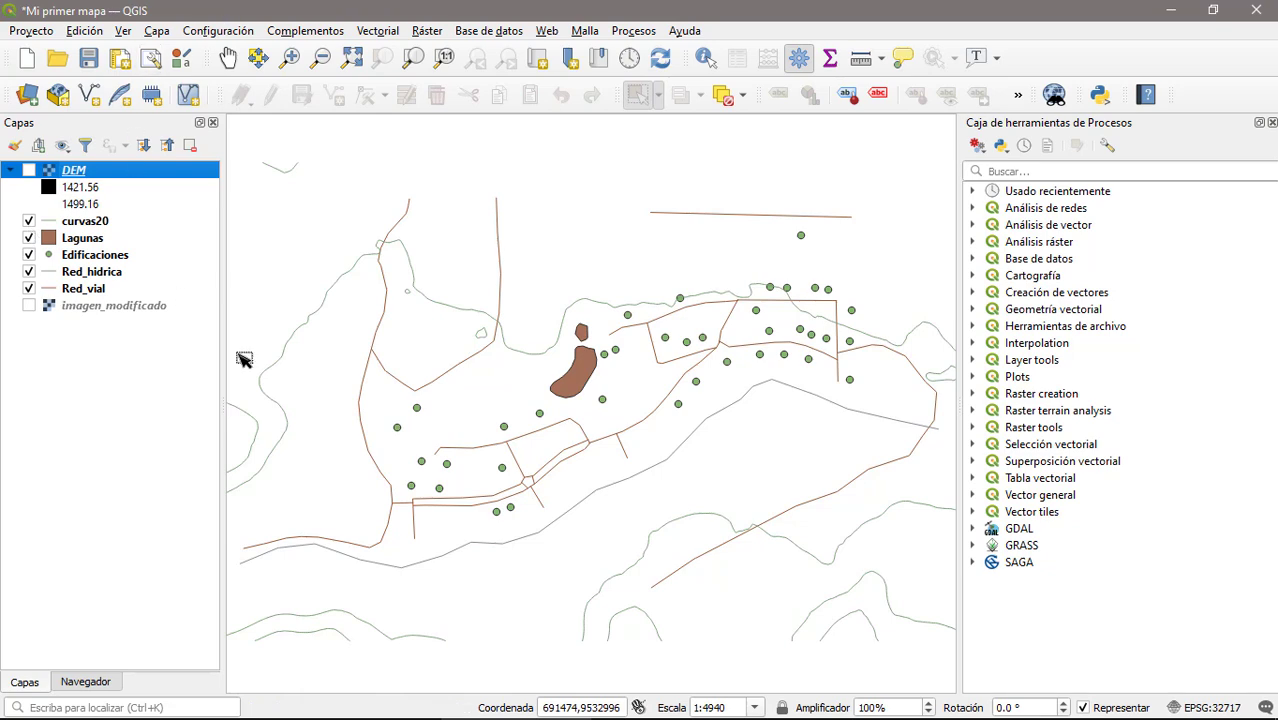
Start adding a delimited text layer and choose PuntosGPS.txt from the CR_QGIS3 folder as its source file.
left_click(157, 30)
mouse_move(229, 100)
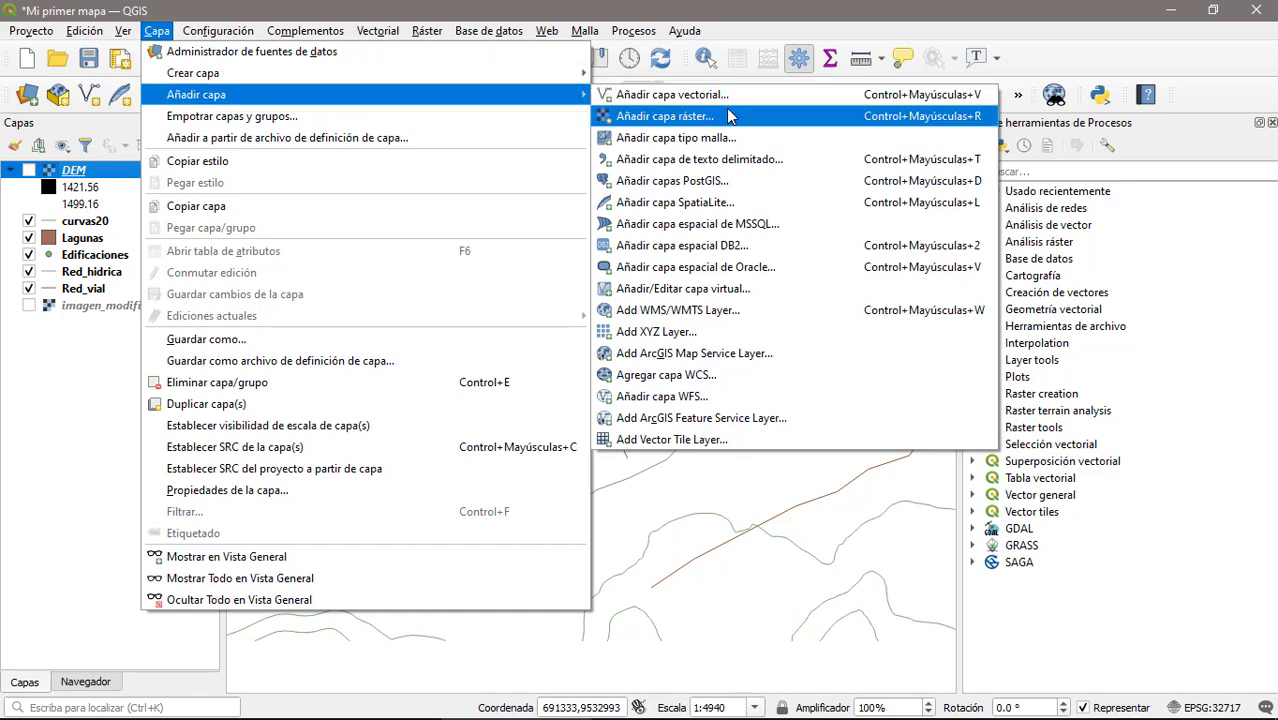
left_click(668, 160)
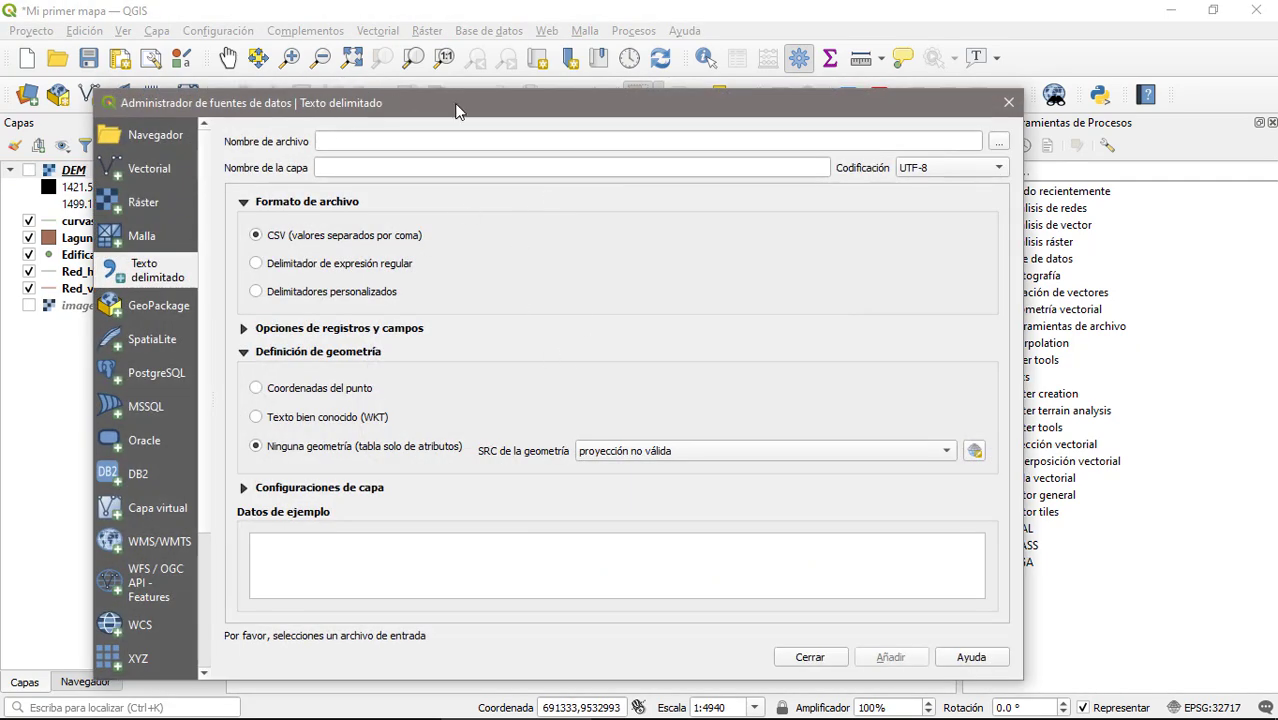
left_click_drag(455, 110, 526, 79)
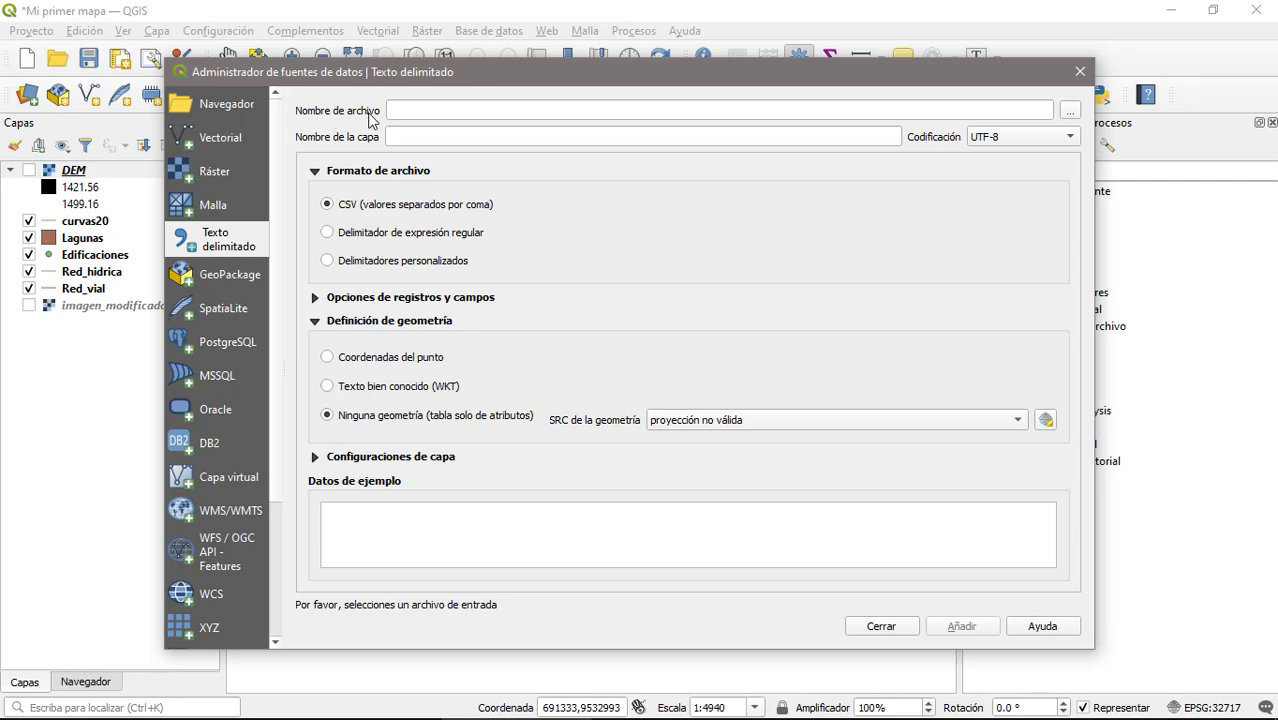
left_click(1069, 110)
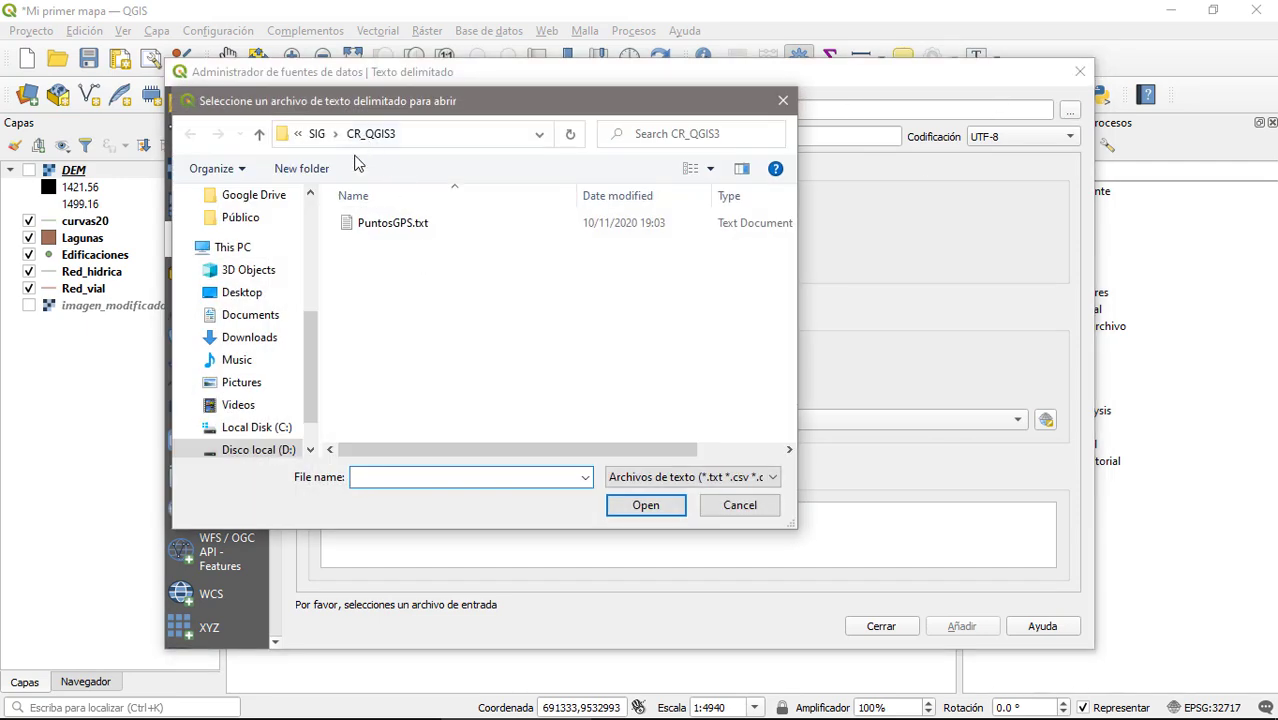
left_click(391, 223)
left_click(648, 508)
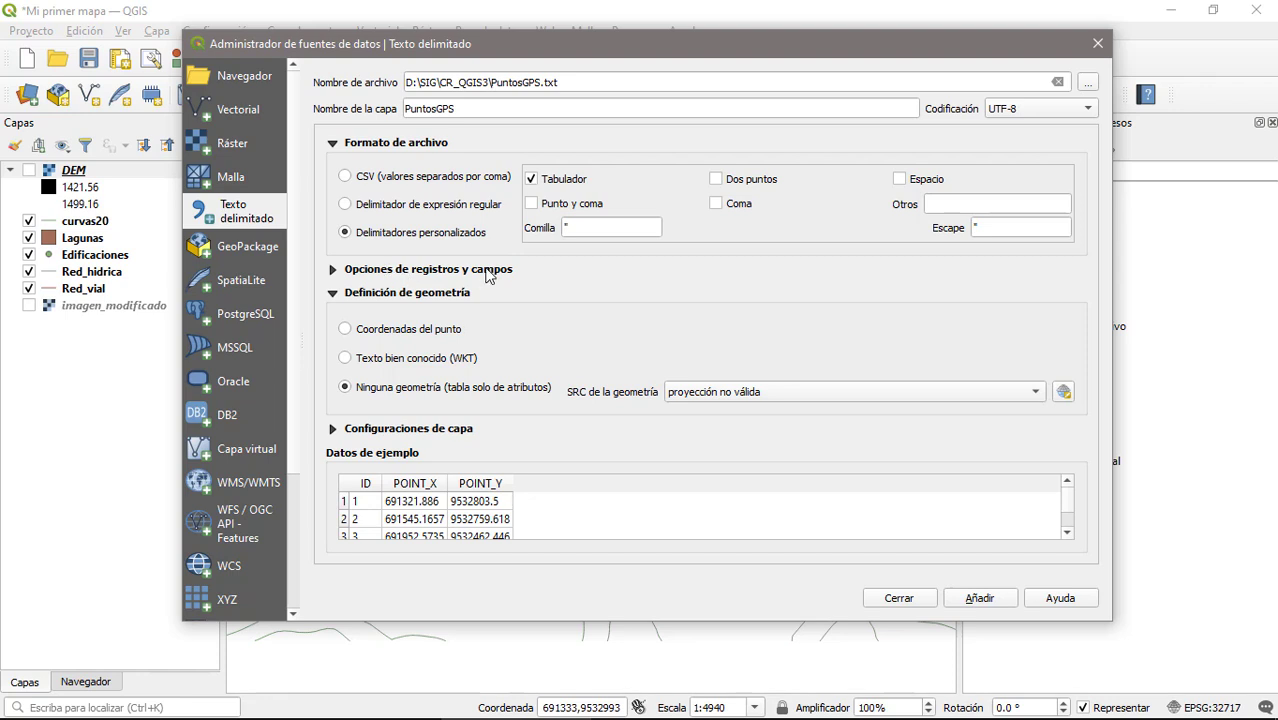
Define the PuntosGPS layer's geometry as point coordinates, with POINT_X as the X field and POINT_Y as the Y field.
left_click(340, 278)
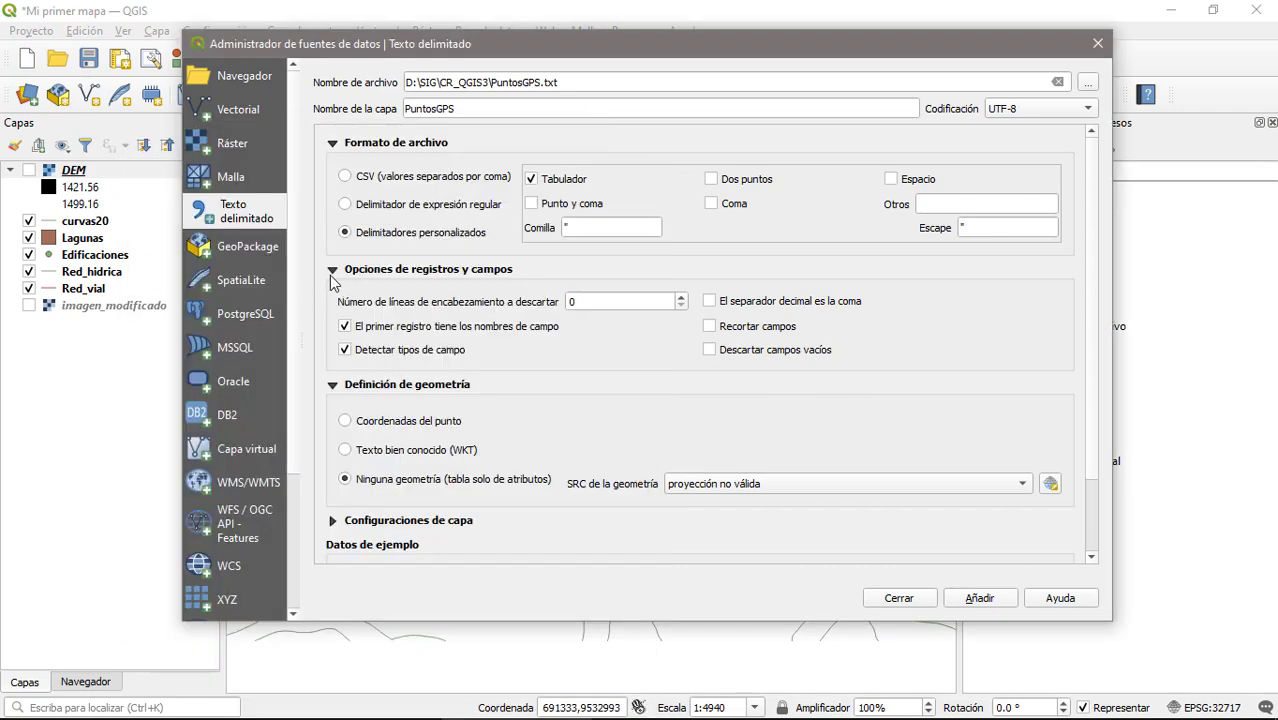
left_click(332, 272)
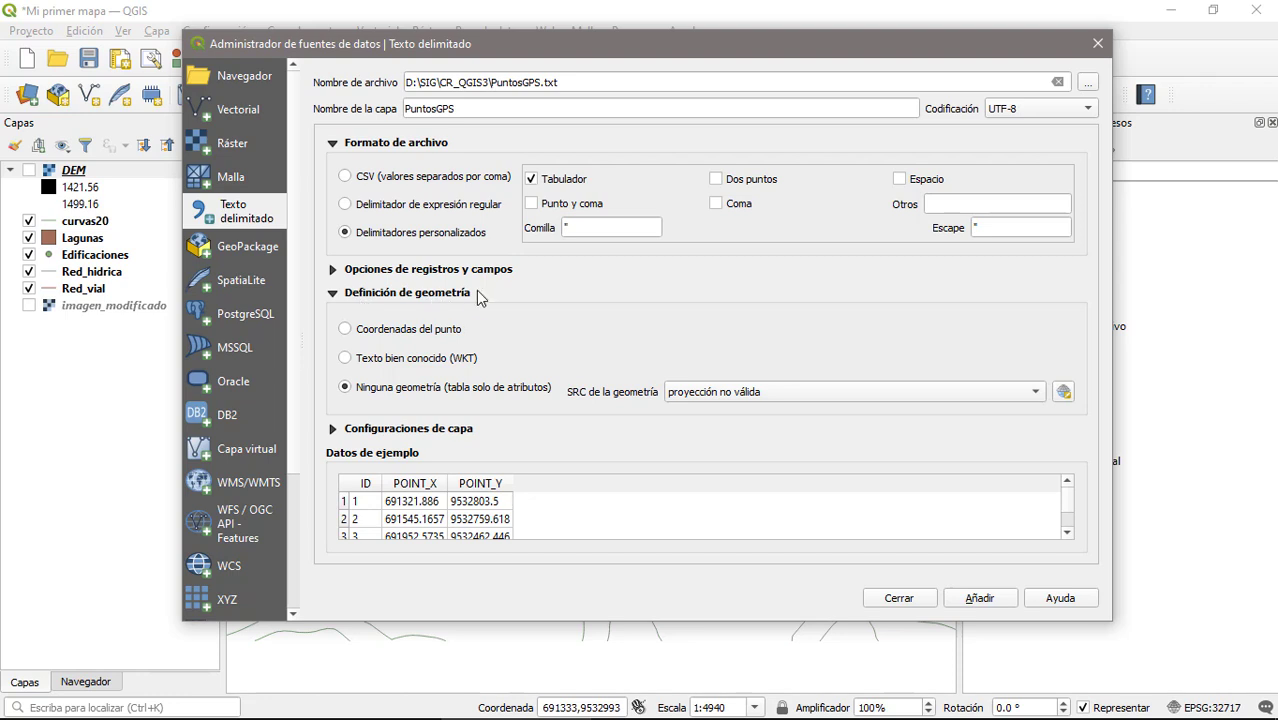
left_click(345, 330)
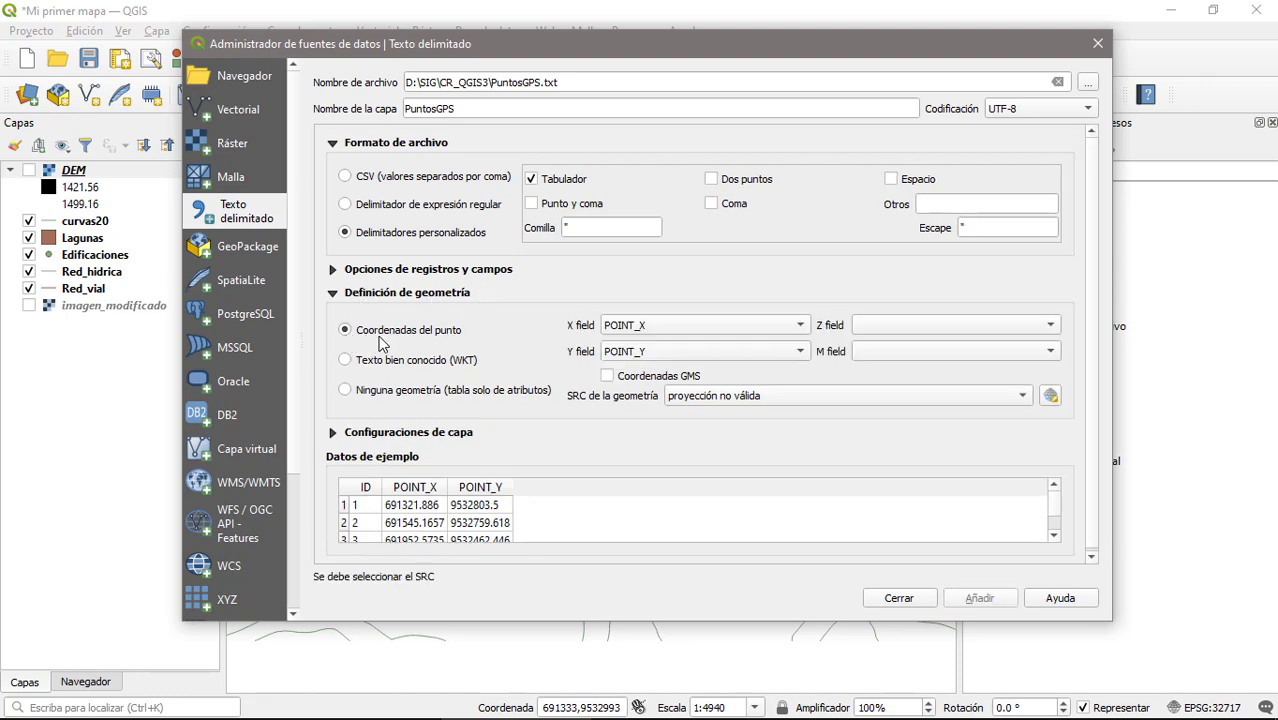
left_click(710, 328)
left_click(710, 328)
Set the geometry's reference system to WGS 84 / UTM zone 17S (EPSG:32717) and add the PuntosGPS layer to the map, closing the source manager.
left_click(1050, 396)
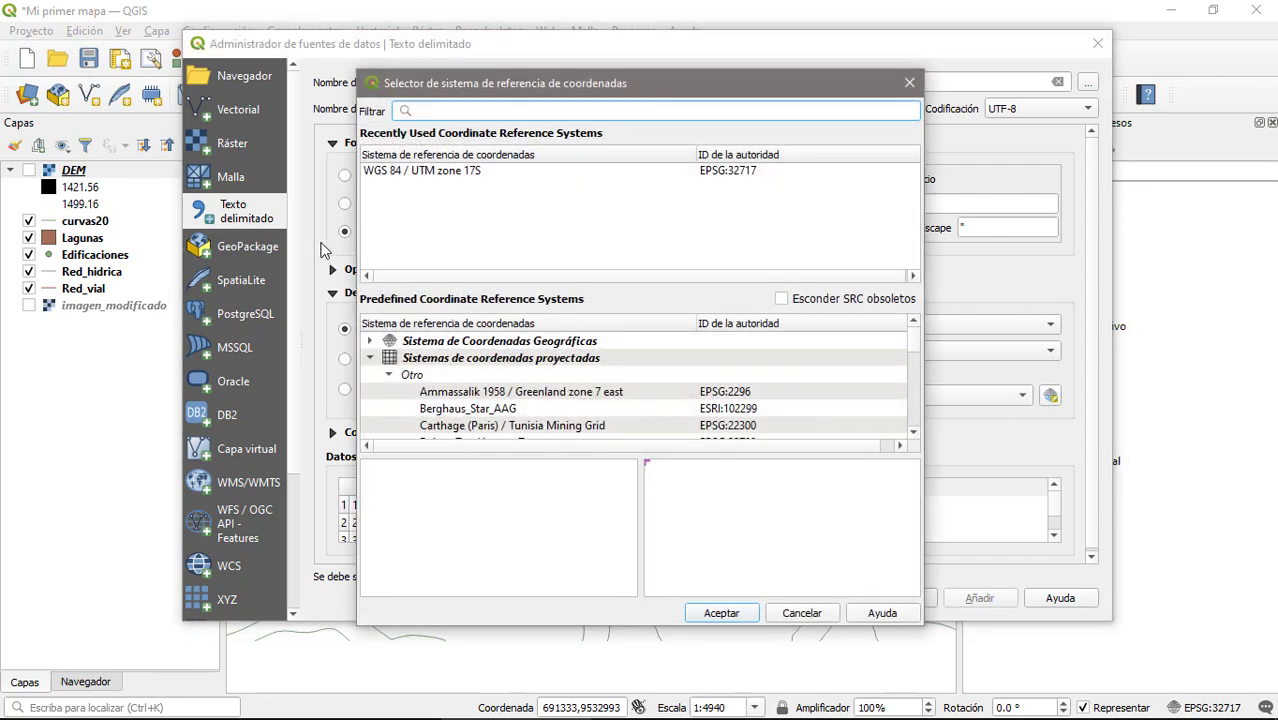
left_click(440, 176)
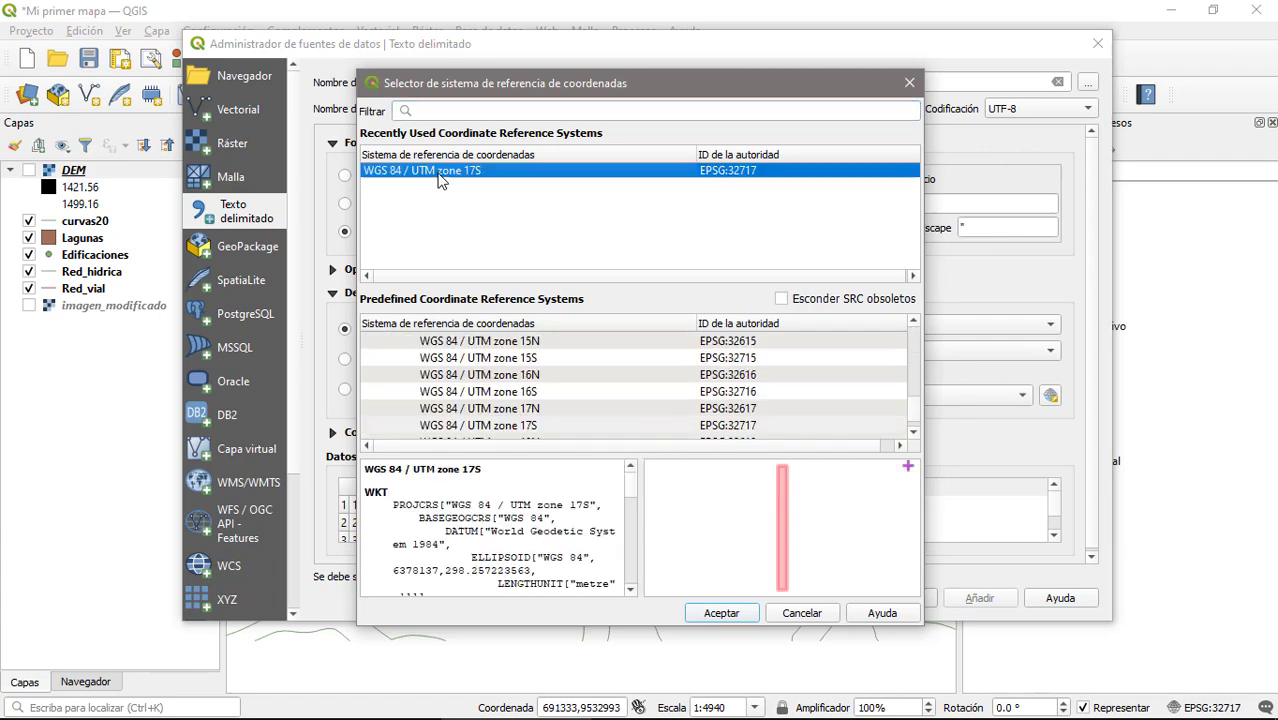
left_click(716, 618)
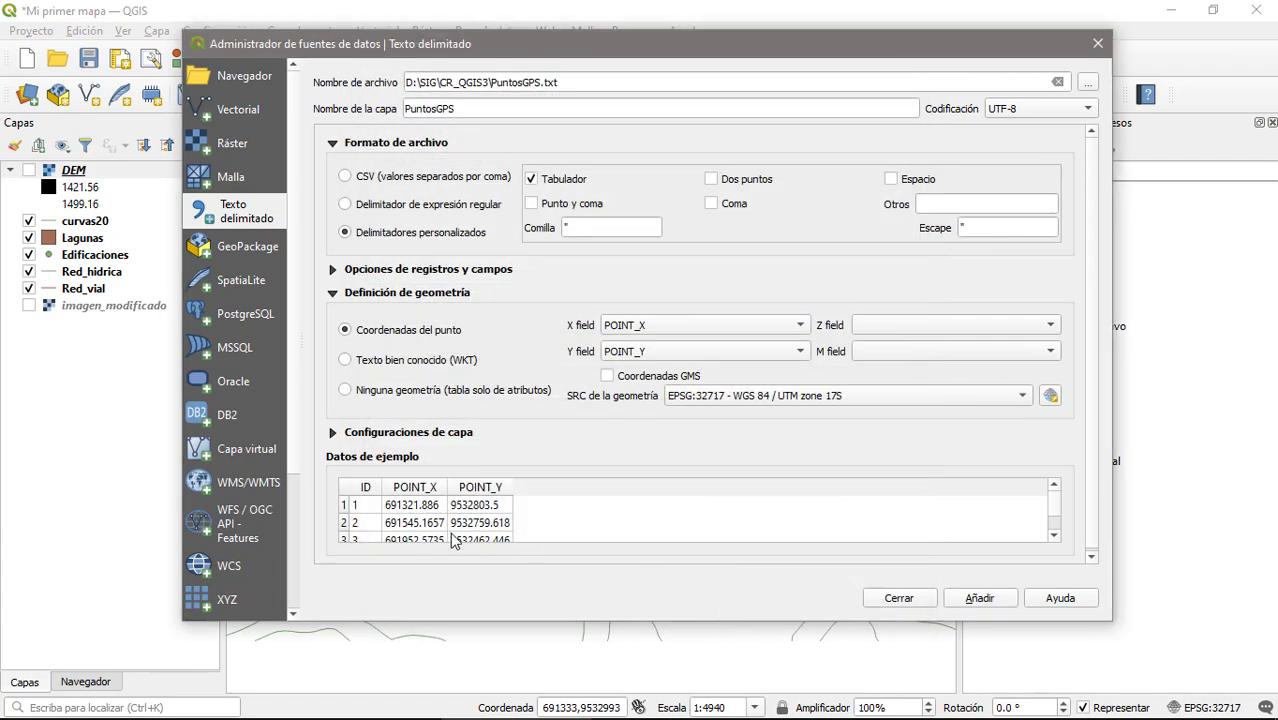
left_click(979, 605)
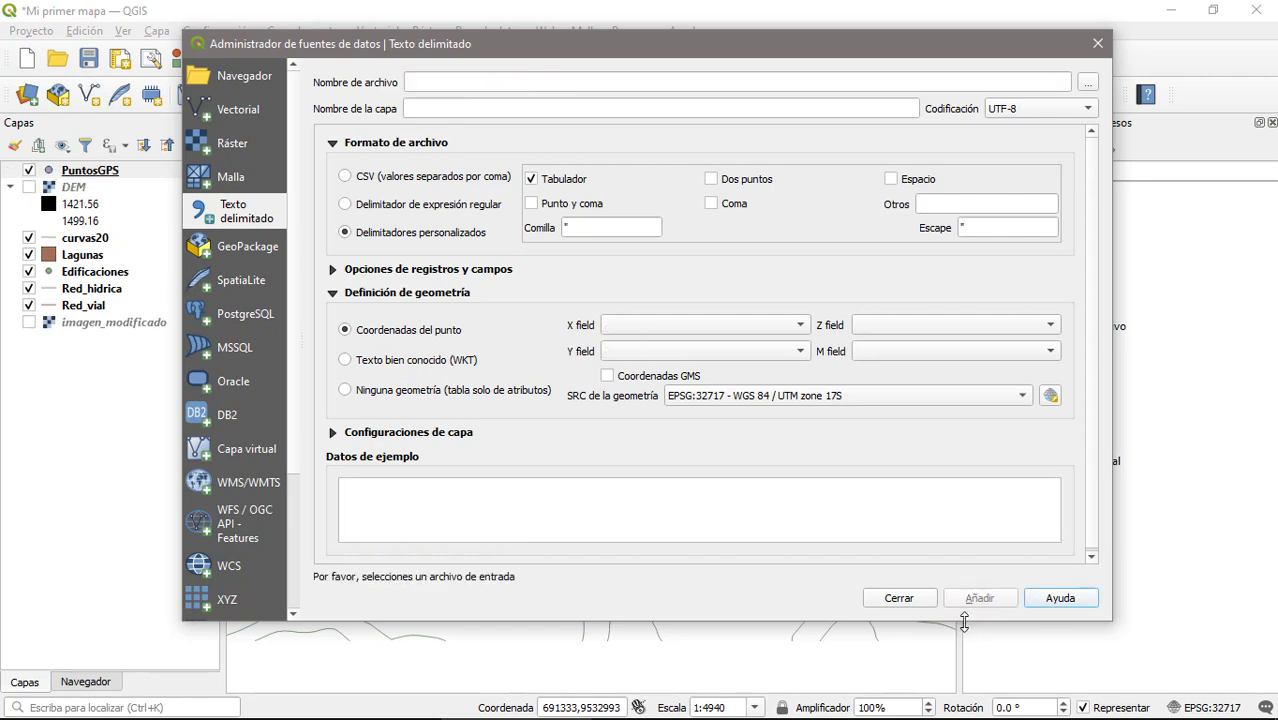
left_click(899, 598)
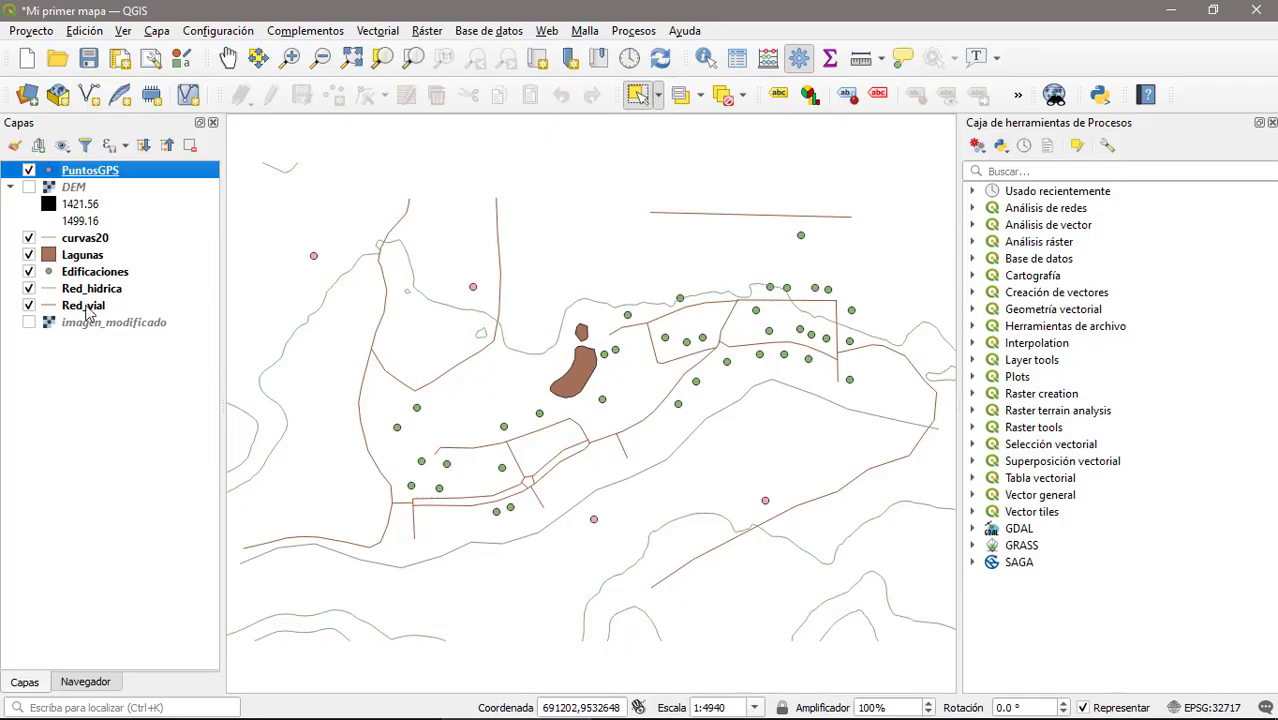
Hide the curvas20, Lagunas, Edificaciones, Red_hidrica and Red_vial layers so only the GPS points are displayed.
left_click(29, 238)
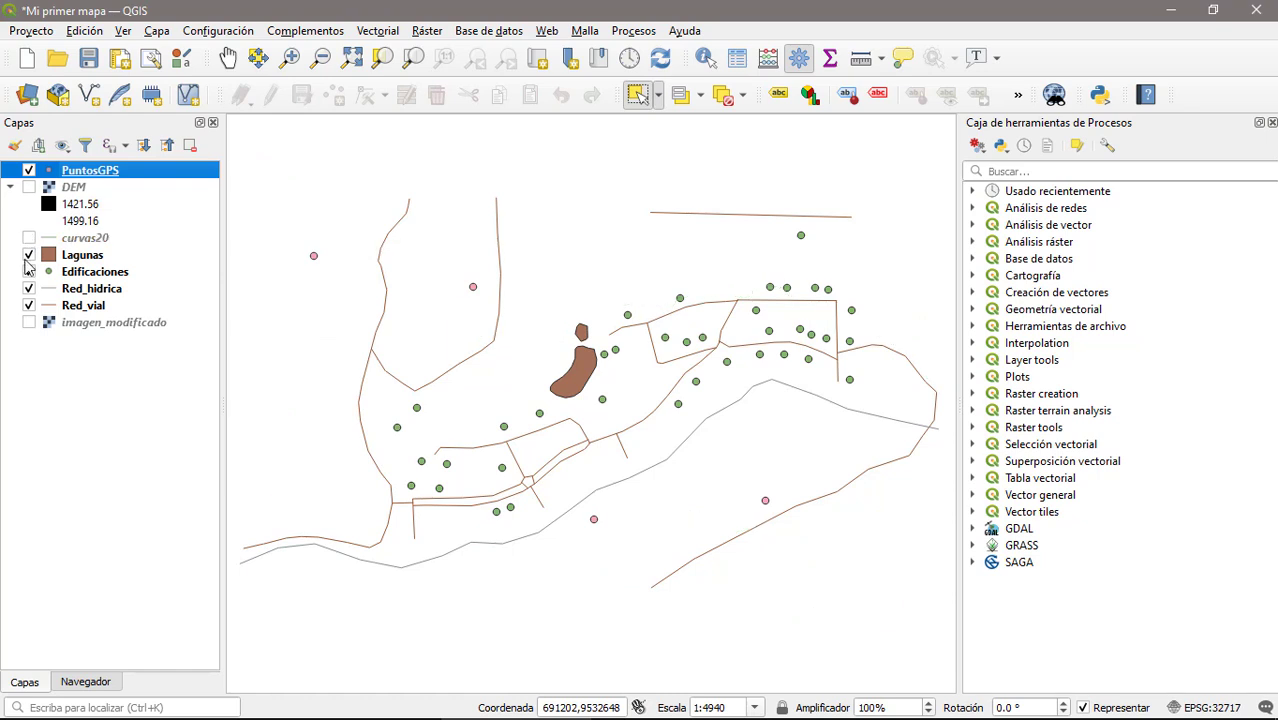
left_click(29, 255)
left_click(29, 271)
left_click(29, 288)
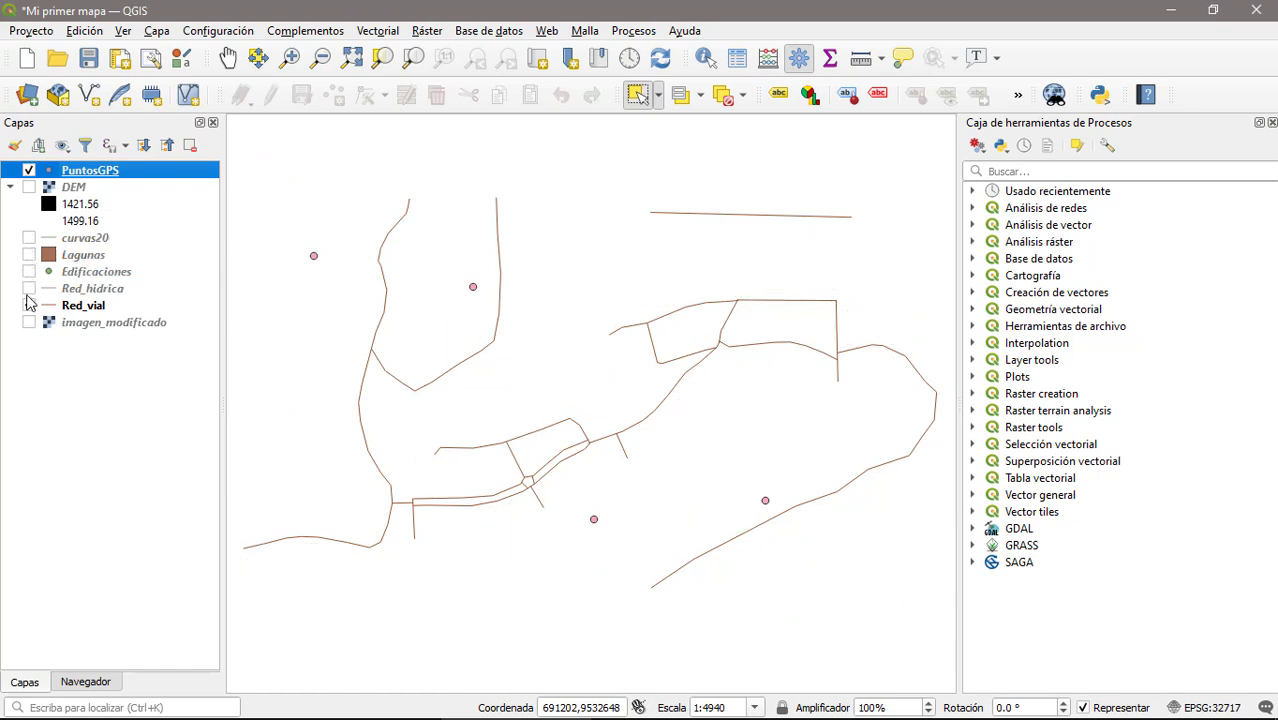
left_click(29, 305)
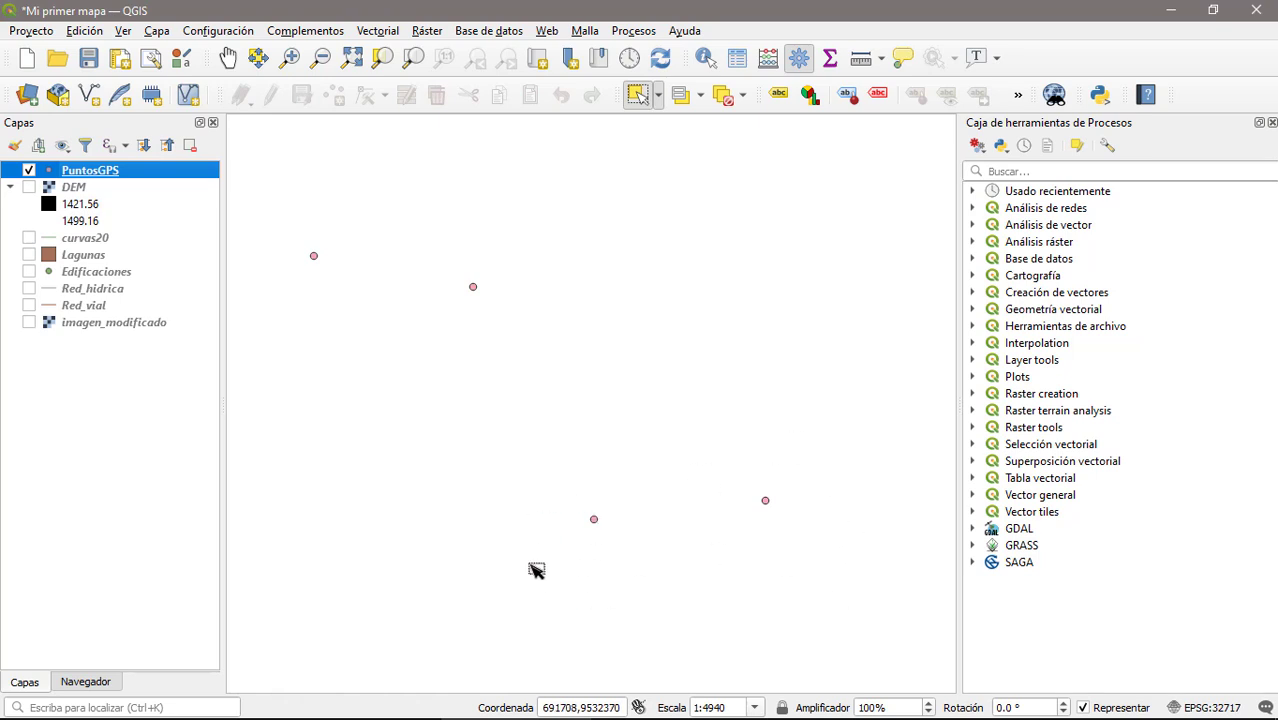
Run the Buffer geoprocessing tool on PuntosGPS with a distance of 30 metres, output to a temporary layer, and close the tool.
left_click(380, 33)
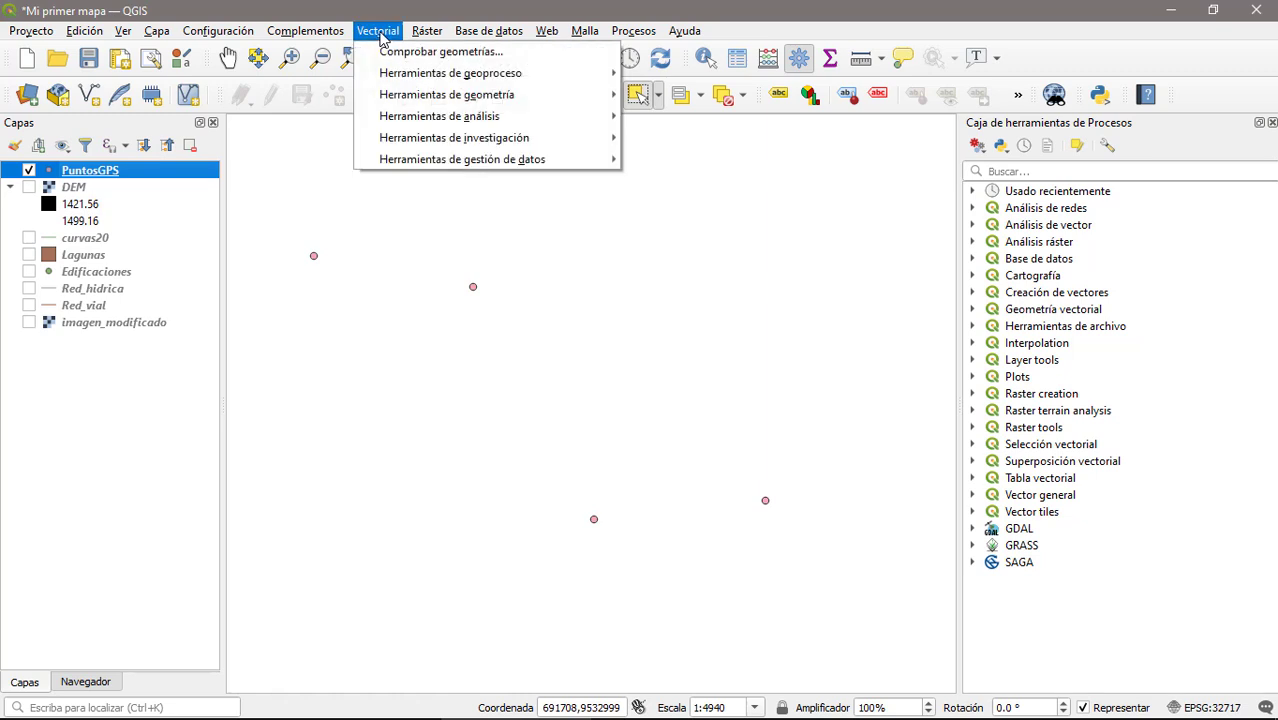
mouse_move(473, 80)
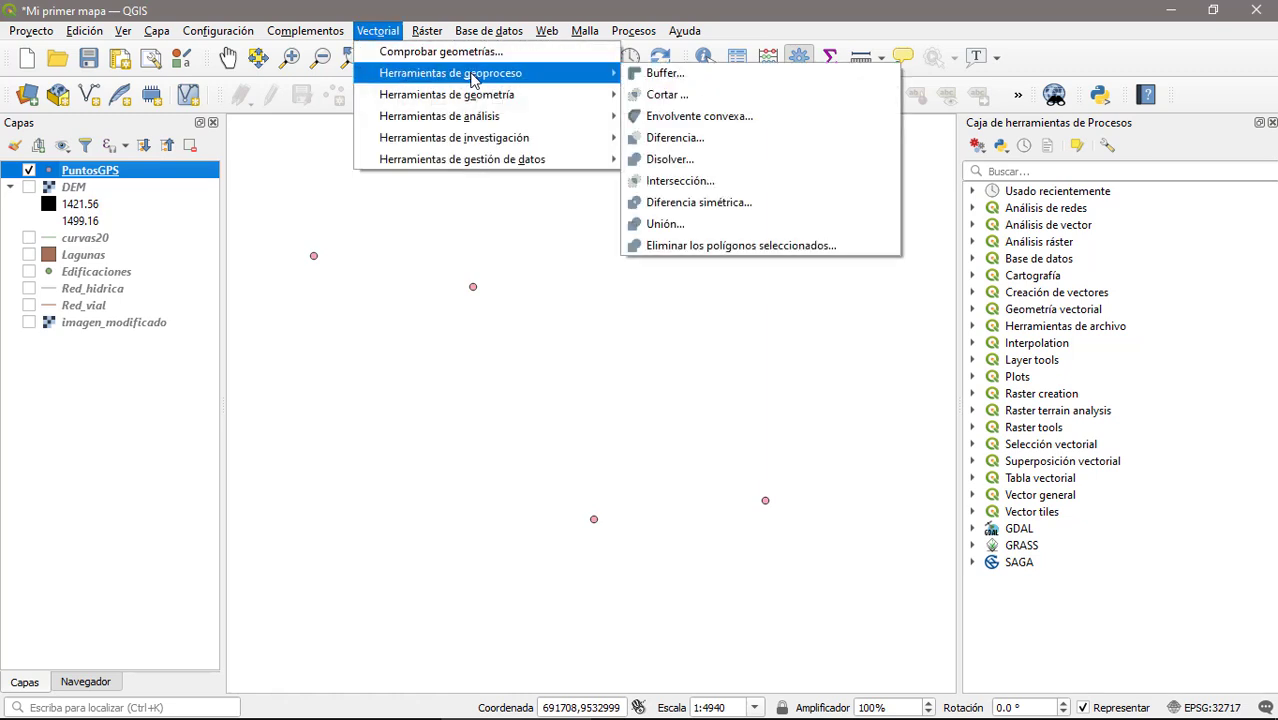
left_click(661, 74)
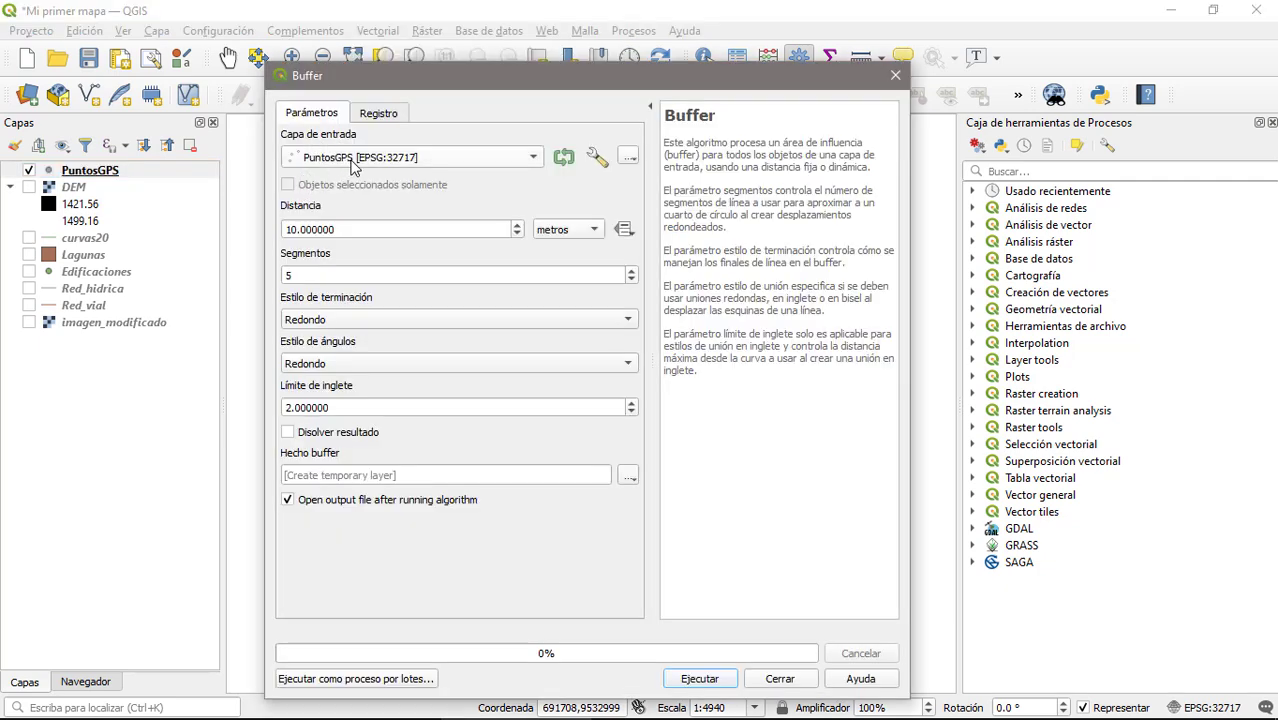
left_click_drag(528, 78, 858, 18)
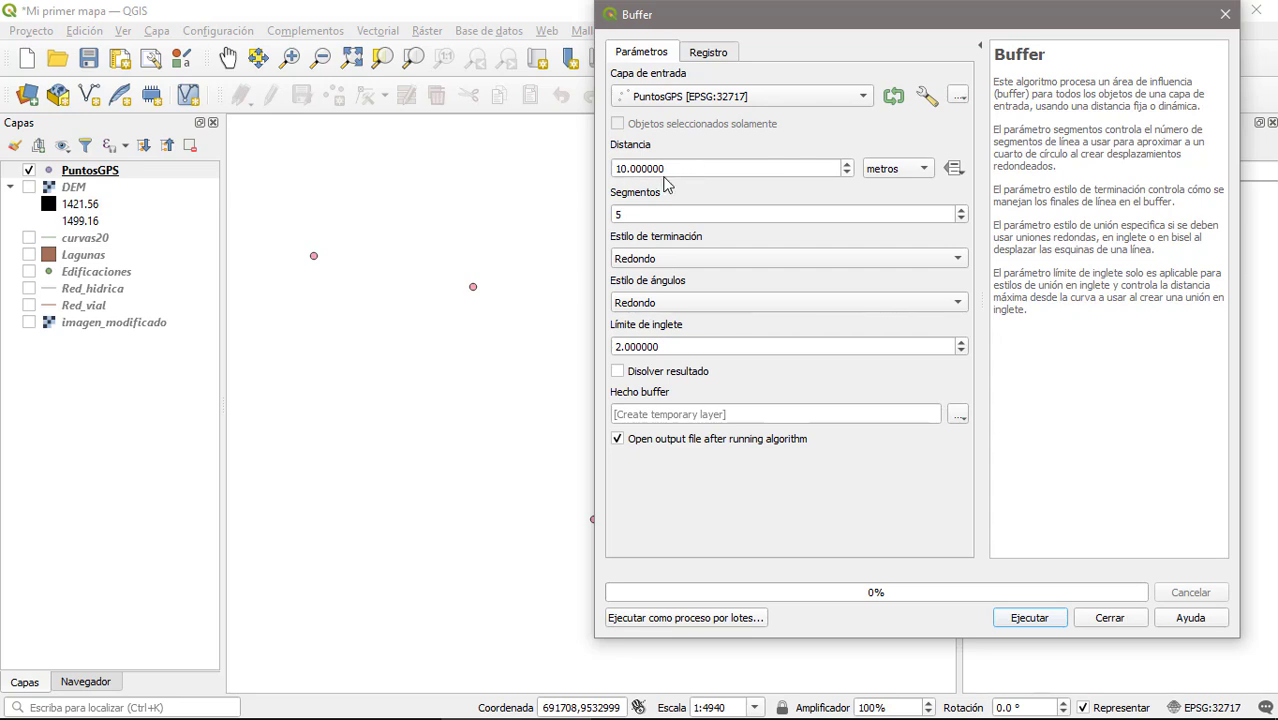
left_click(921, 173)
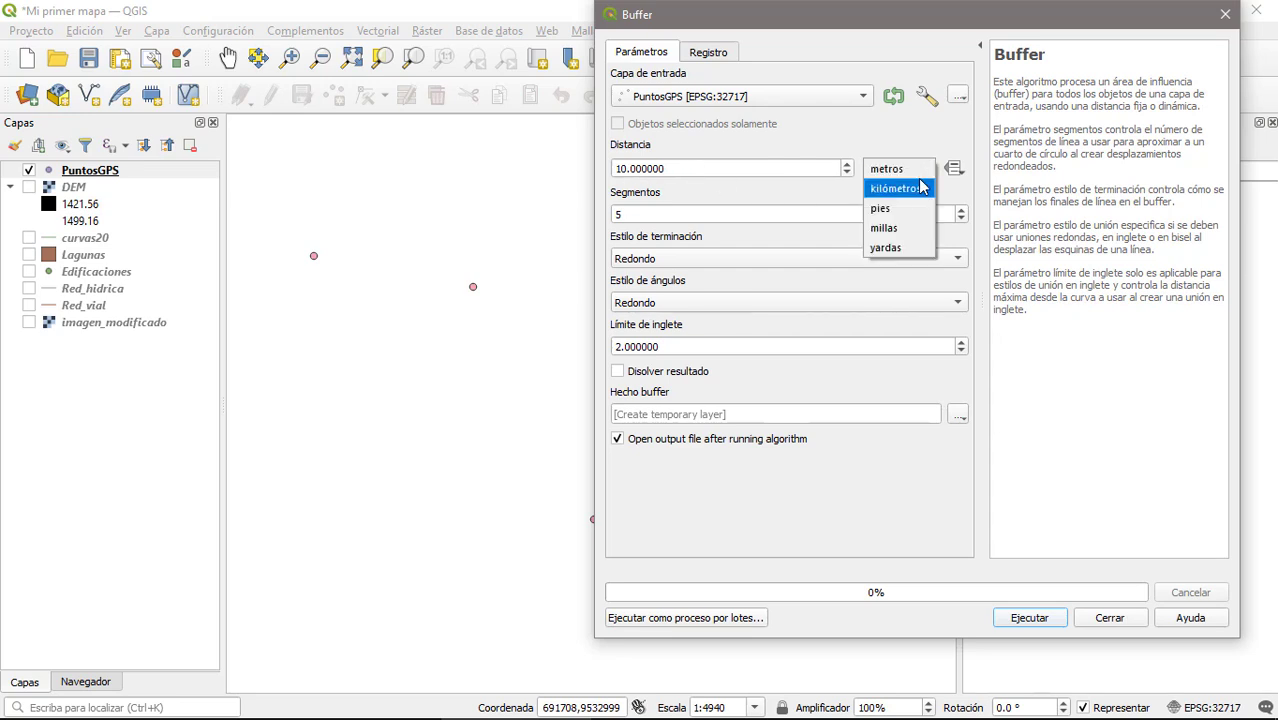
left_click(920, 143)
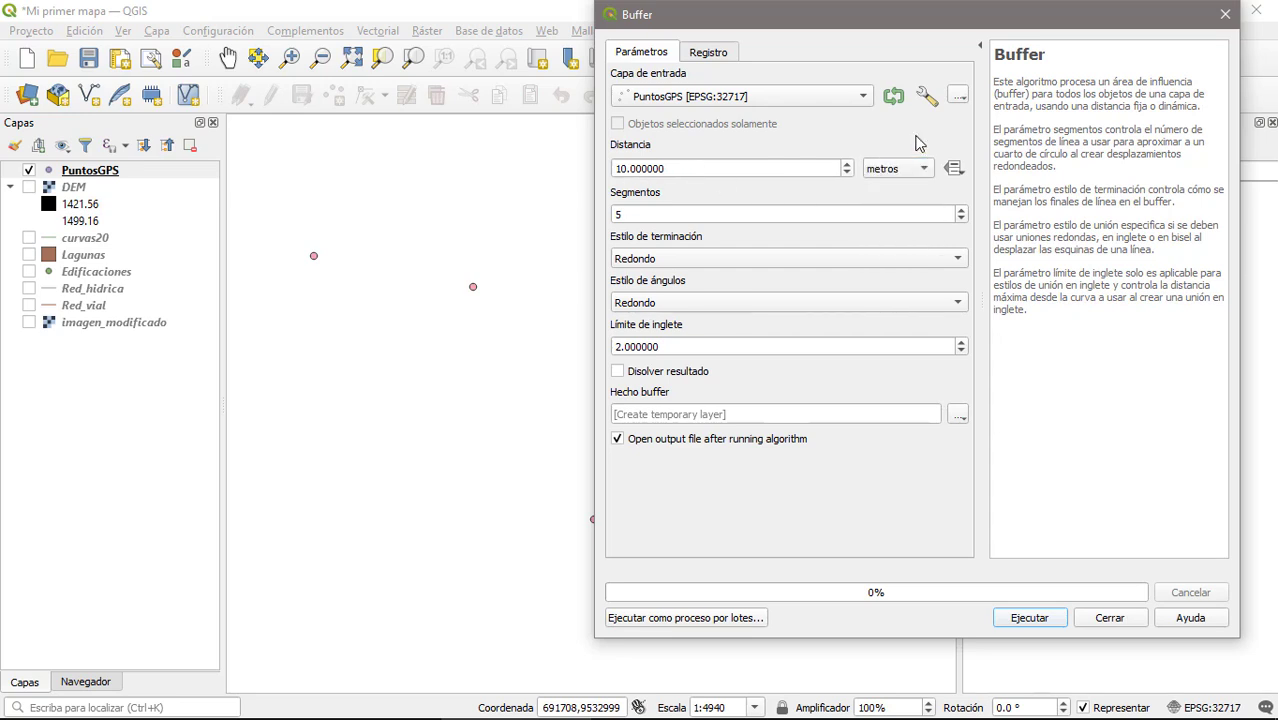
left_click(710, 167)
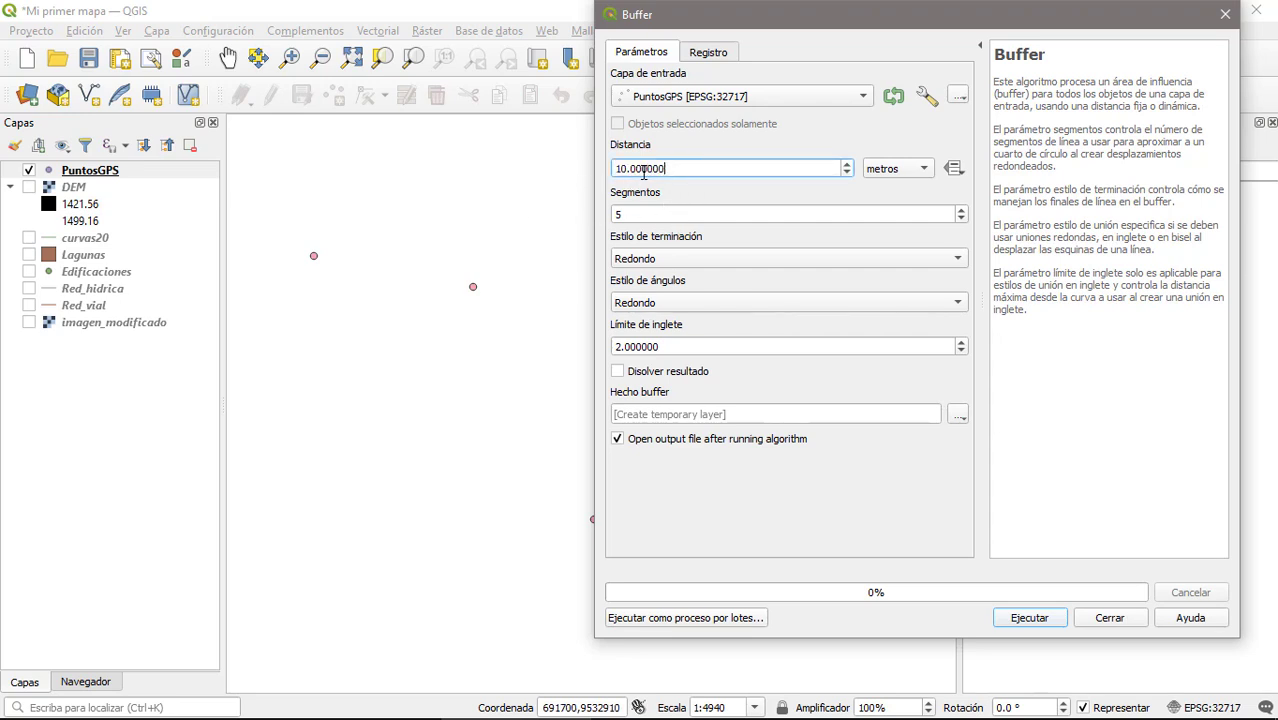
left_click_drag(668, 168, 600, 177)
type("30")
left_click(1043, 618)
left_click(1094, 618)
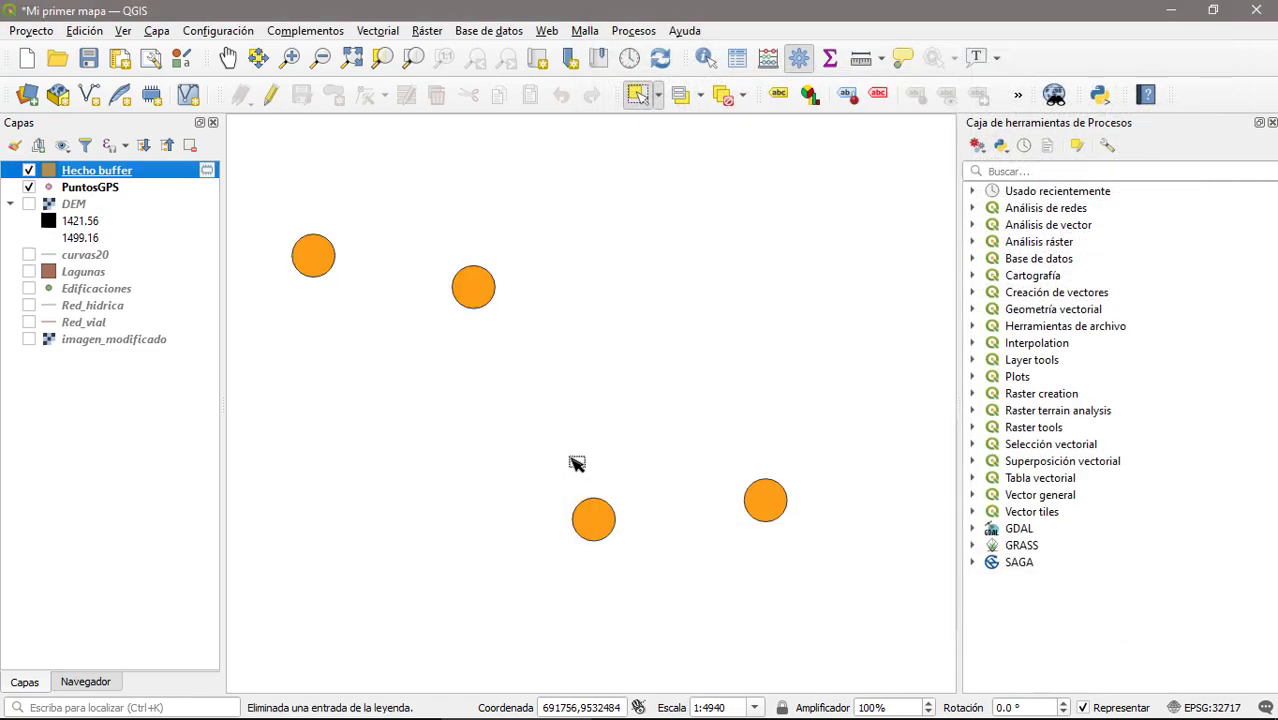
Examine the file formats offered for exporting the PuntosGPS layer, leaving without saving.
left_click(90, 187)
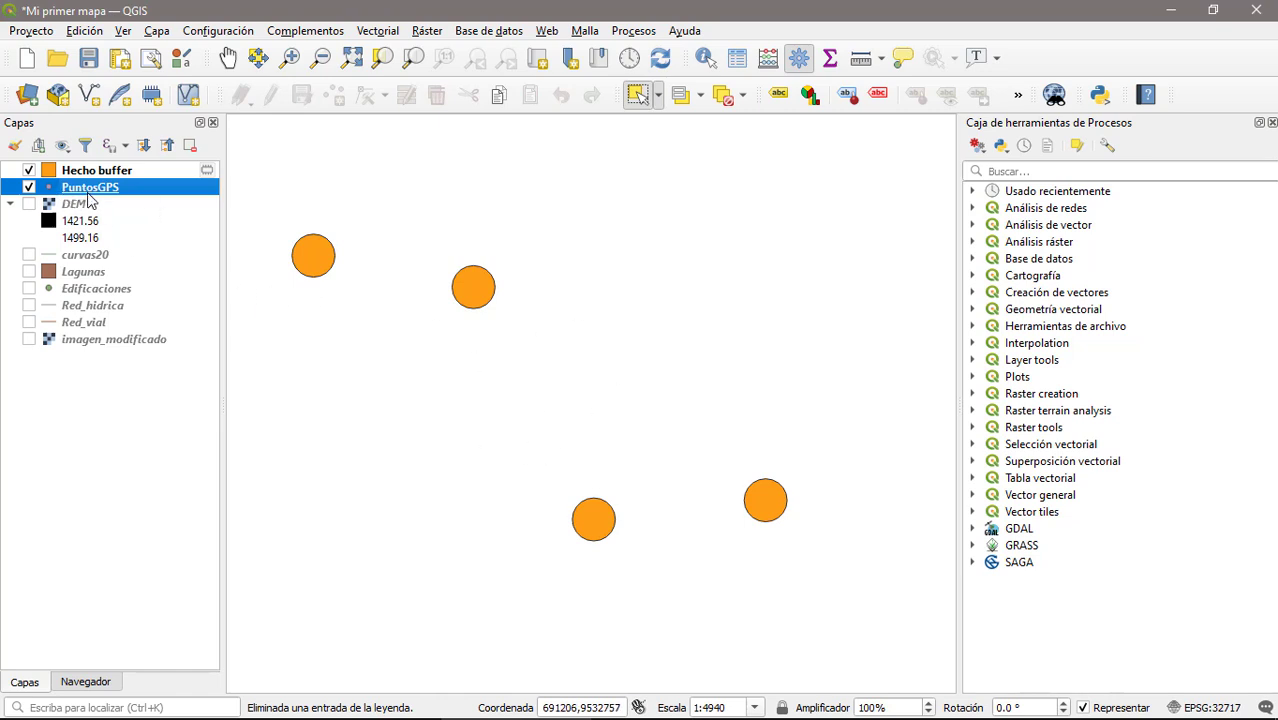
right_click(87, 192)
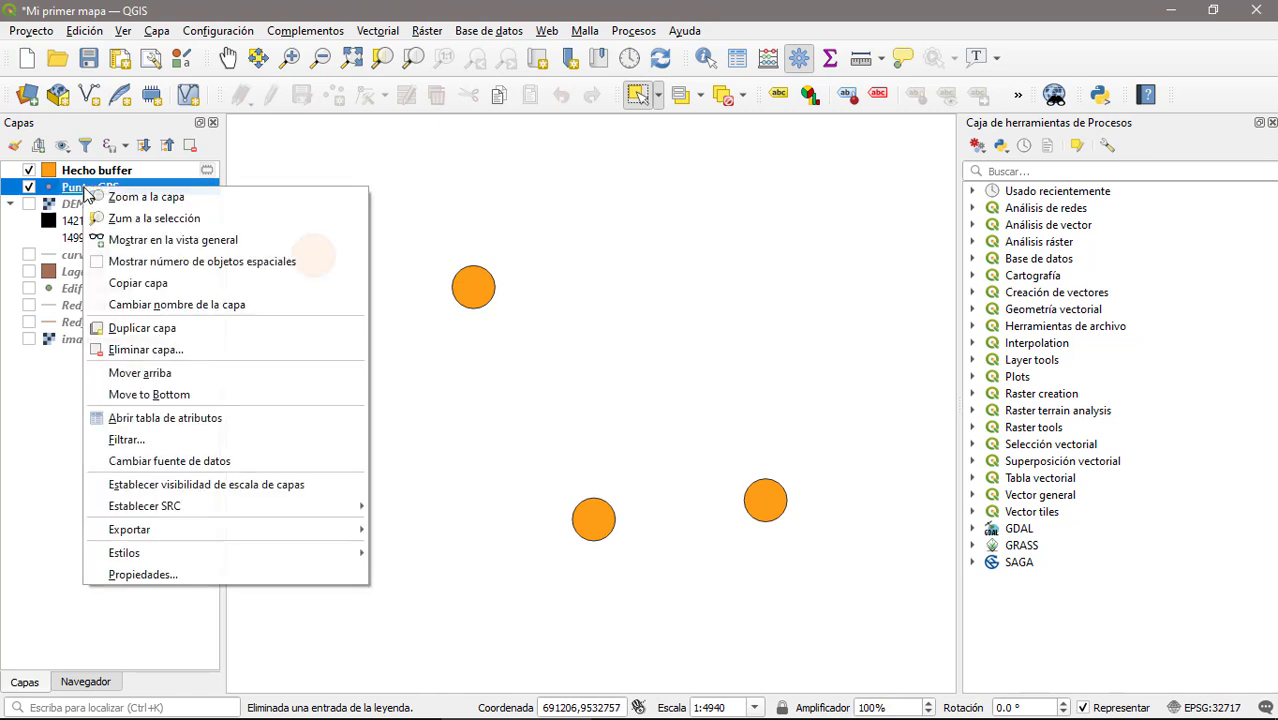
mouse_move(244, 538)
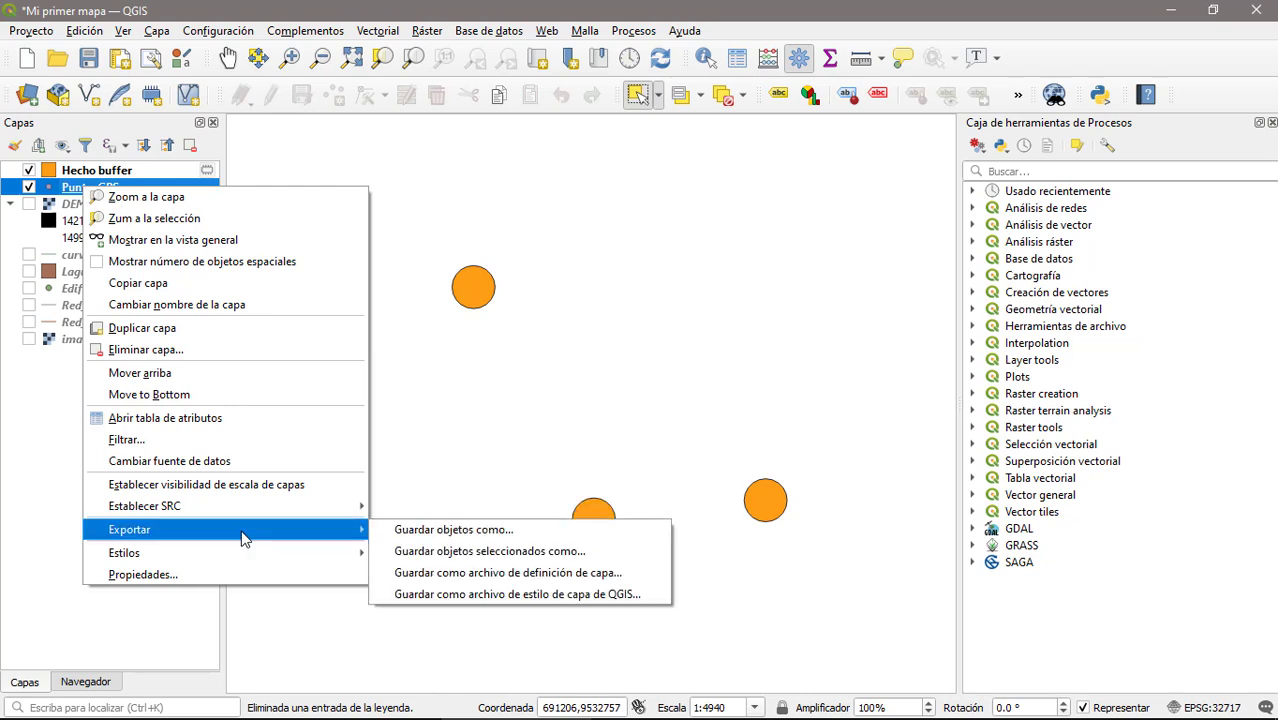
left_click(427, 531)
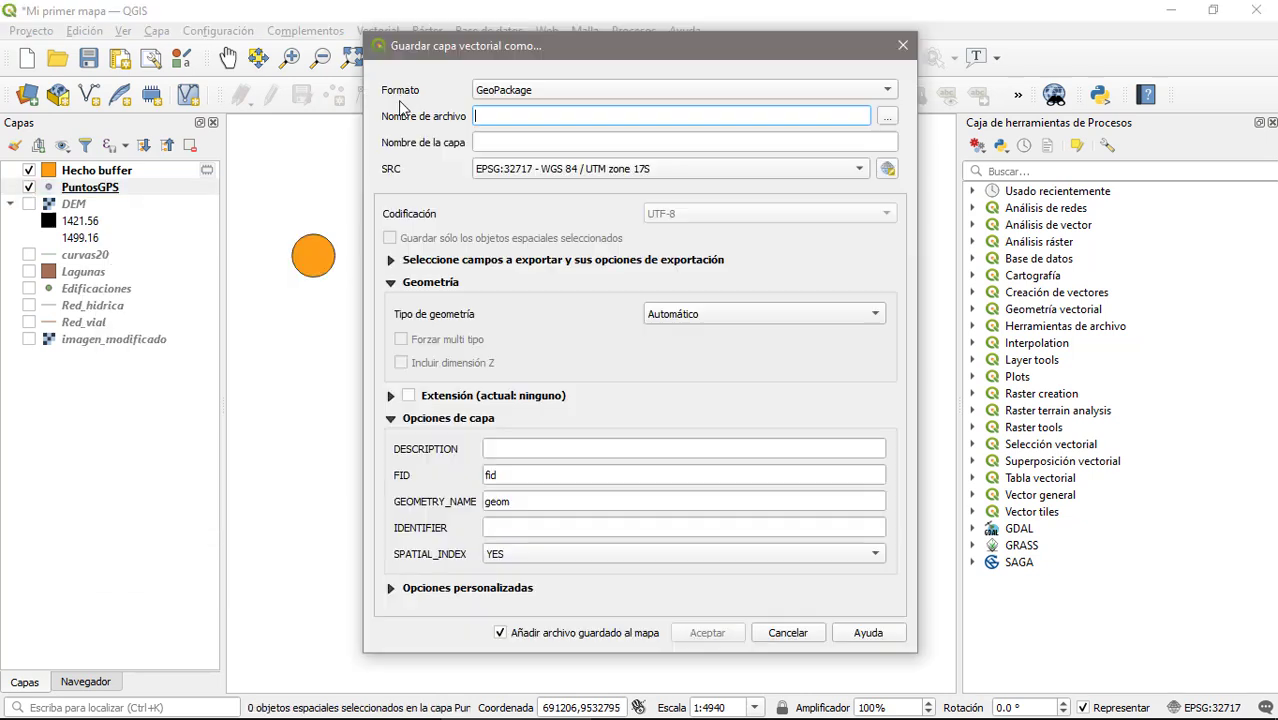
left_click(549, 88)
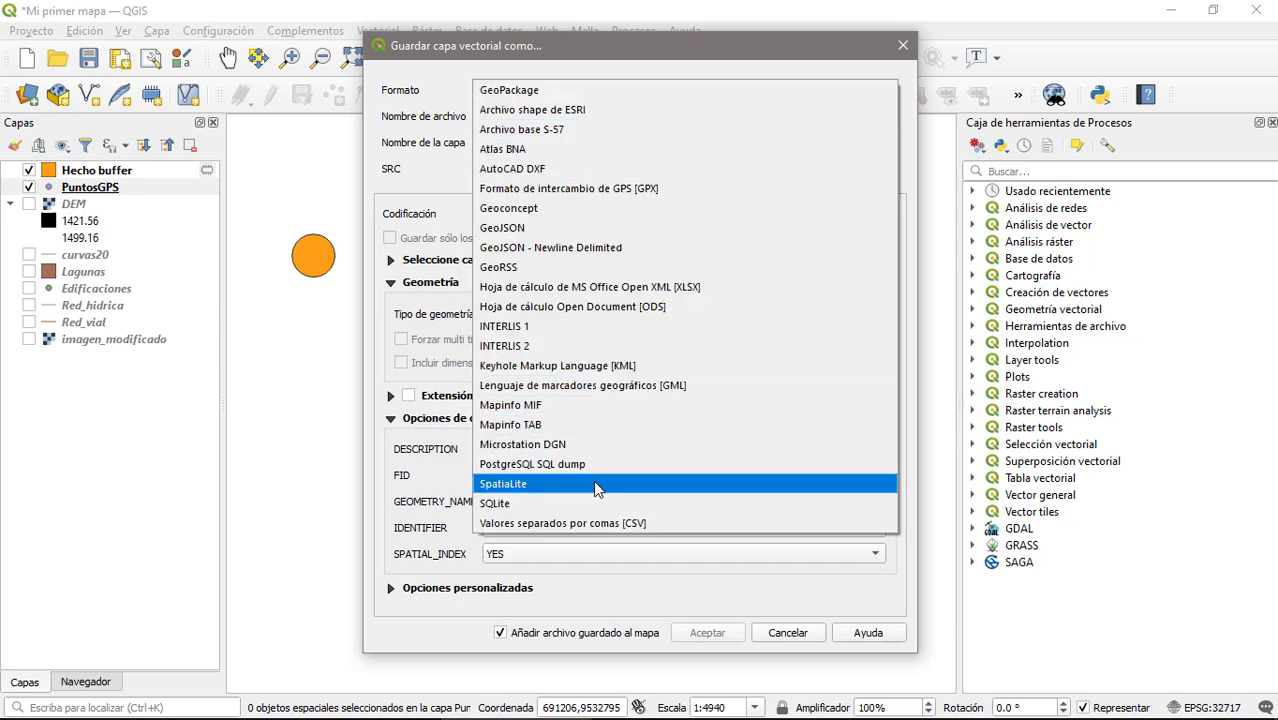
left_click(421, 170)
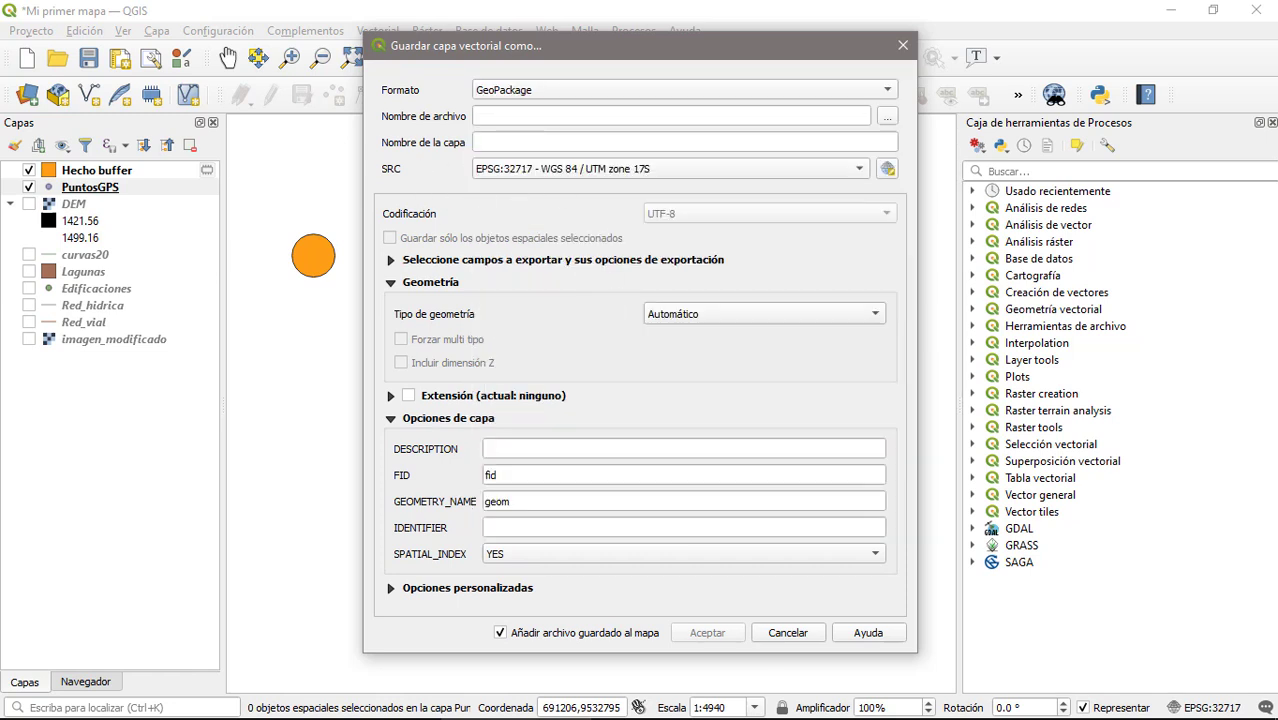
left_click(809, 641)
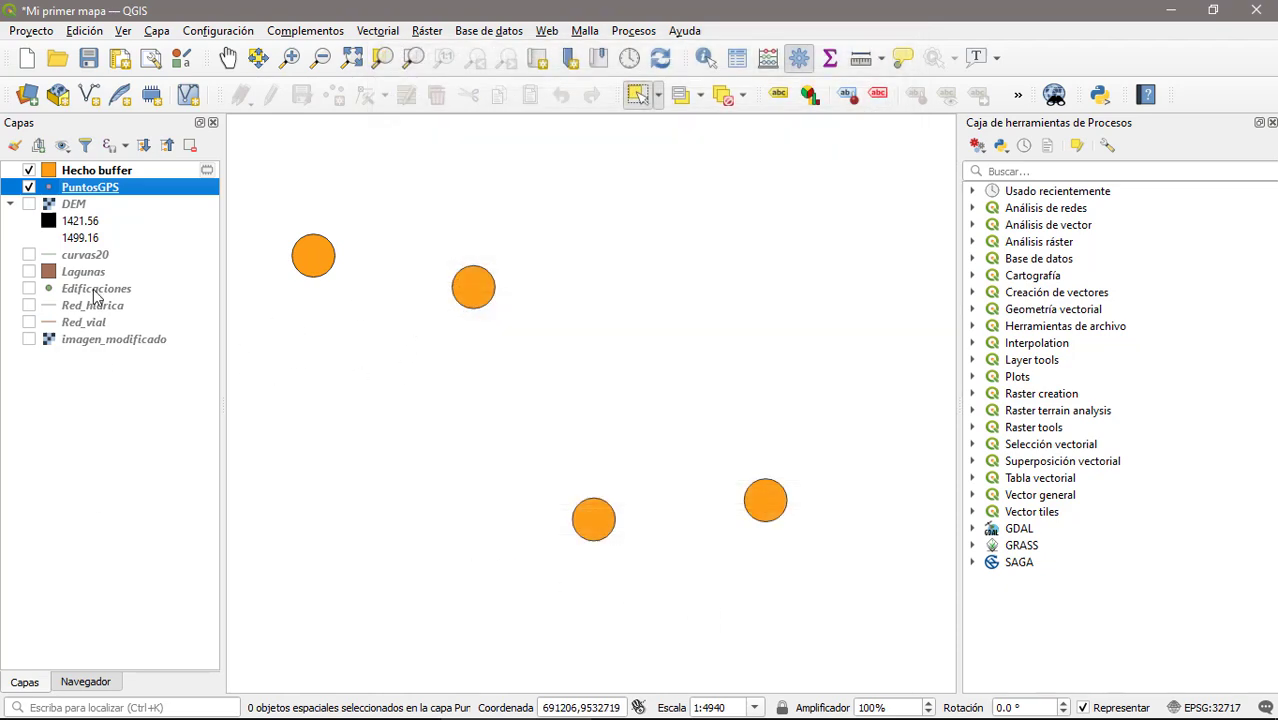
Show the Lagunas layer, open its attribute table and enable editing.
left_click(30, 273)
right_click(82, 273)
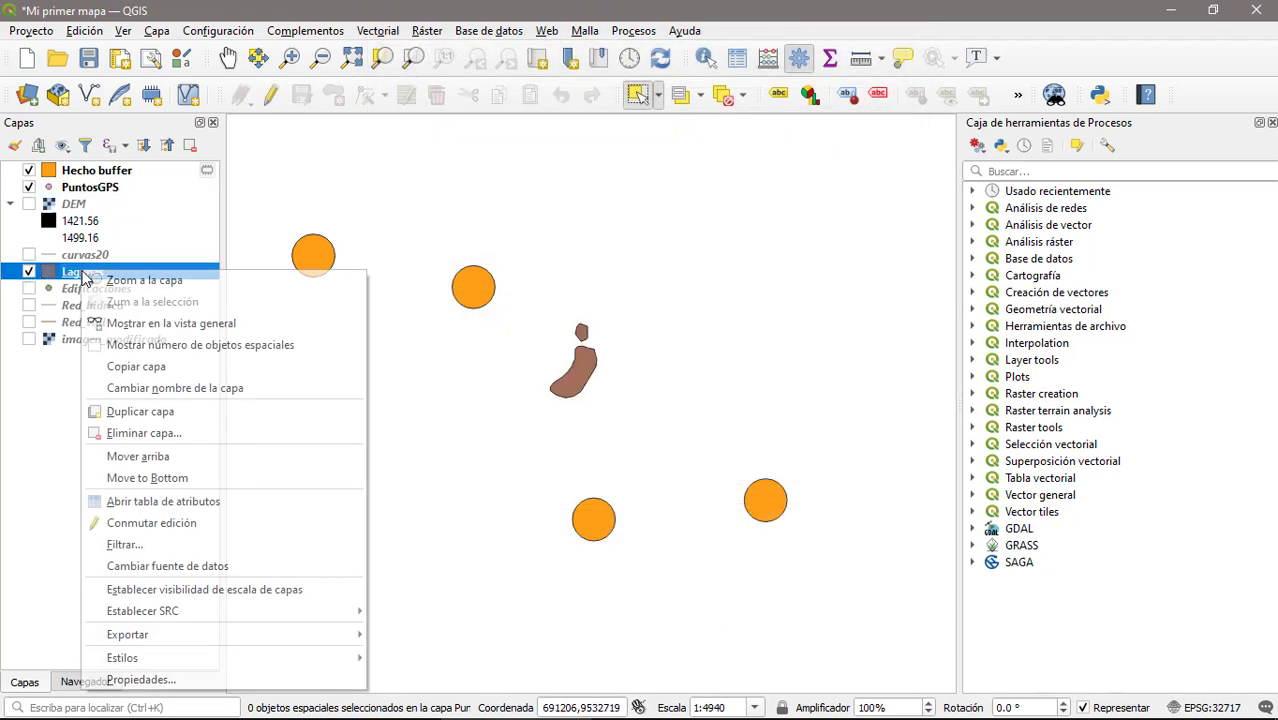
left_click(186, 503)
left_click_drag(756, 258, 675, 165)
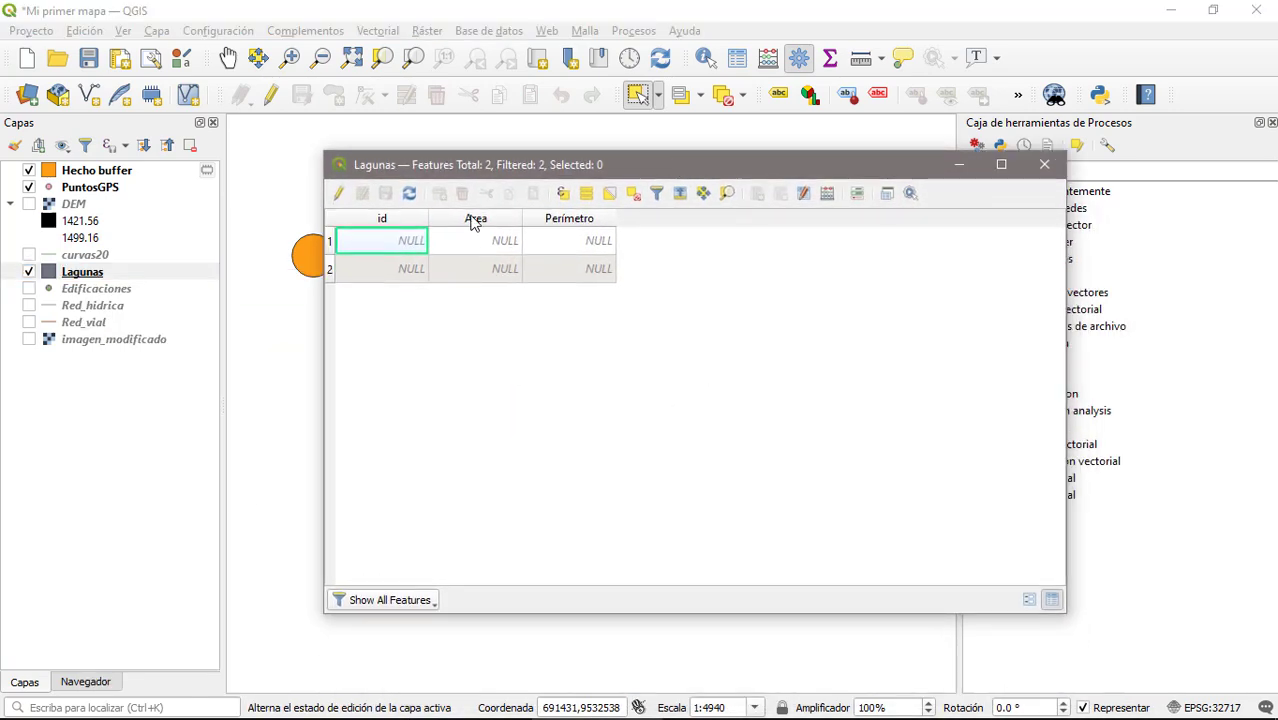
left_click(339, 194)
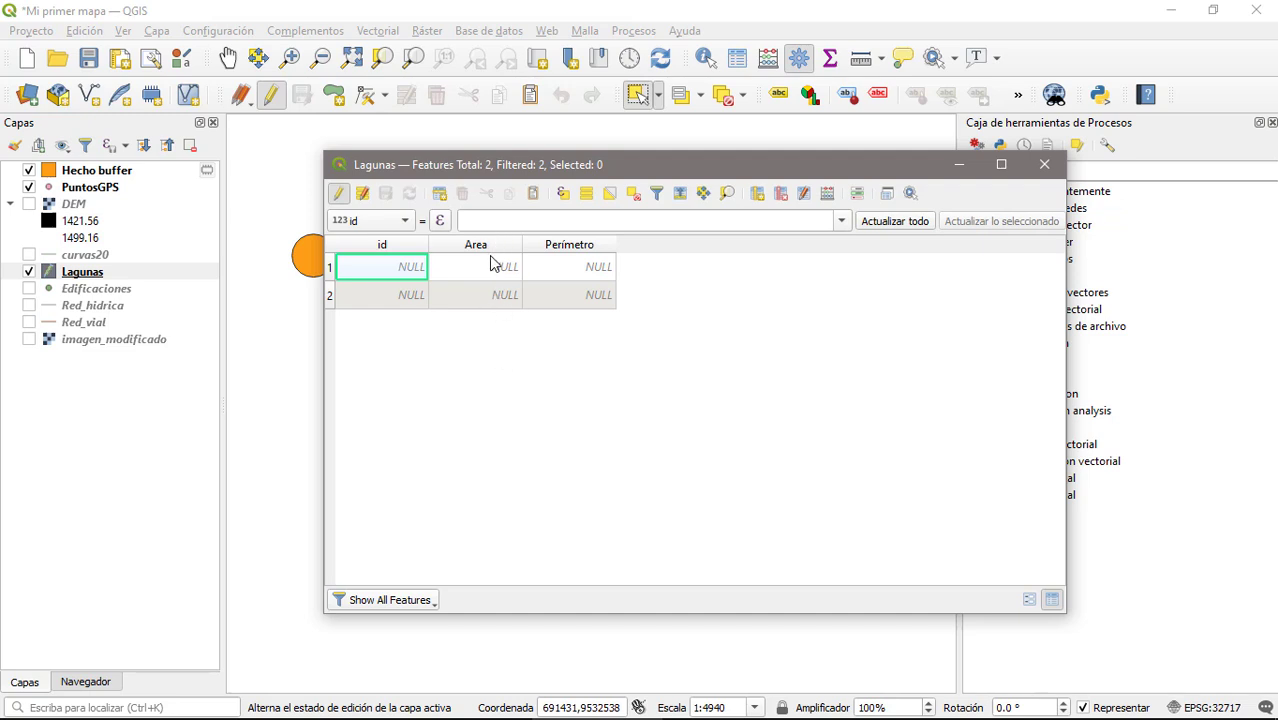
Fill the Area field of all Lagunas features with the expression $area.
left_click(395, 221)
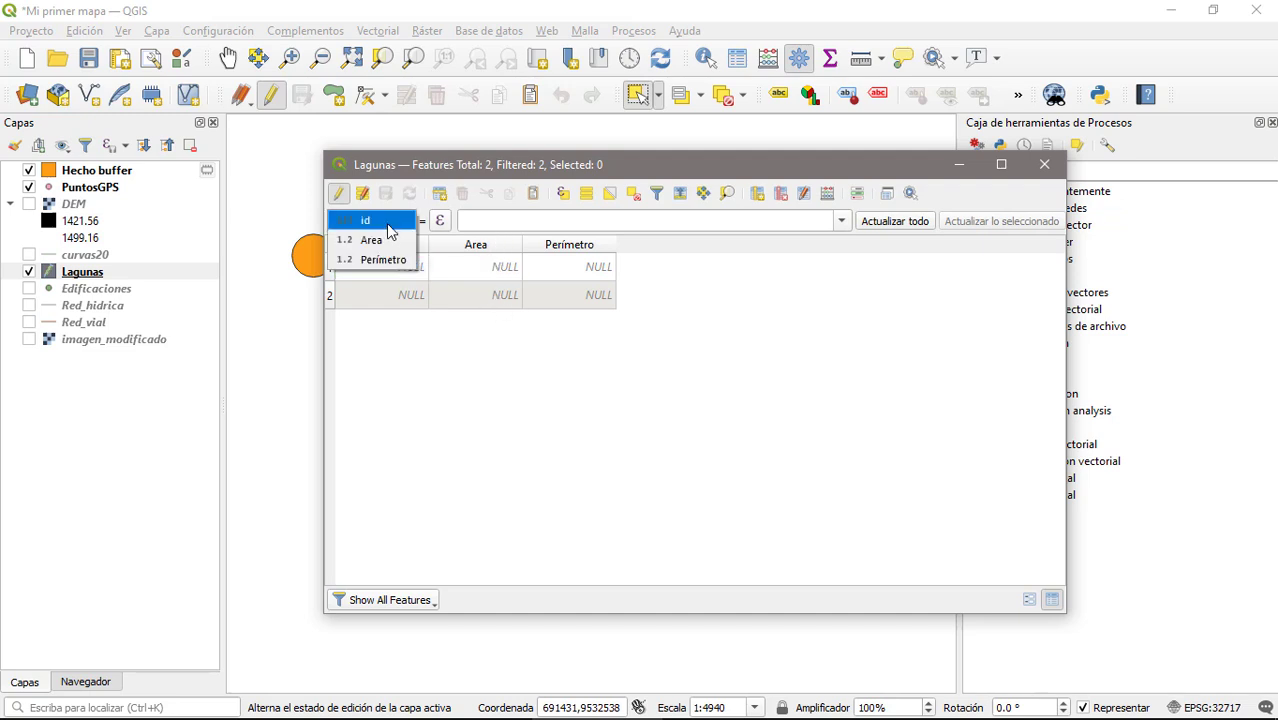
left_click(379, 249)
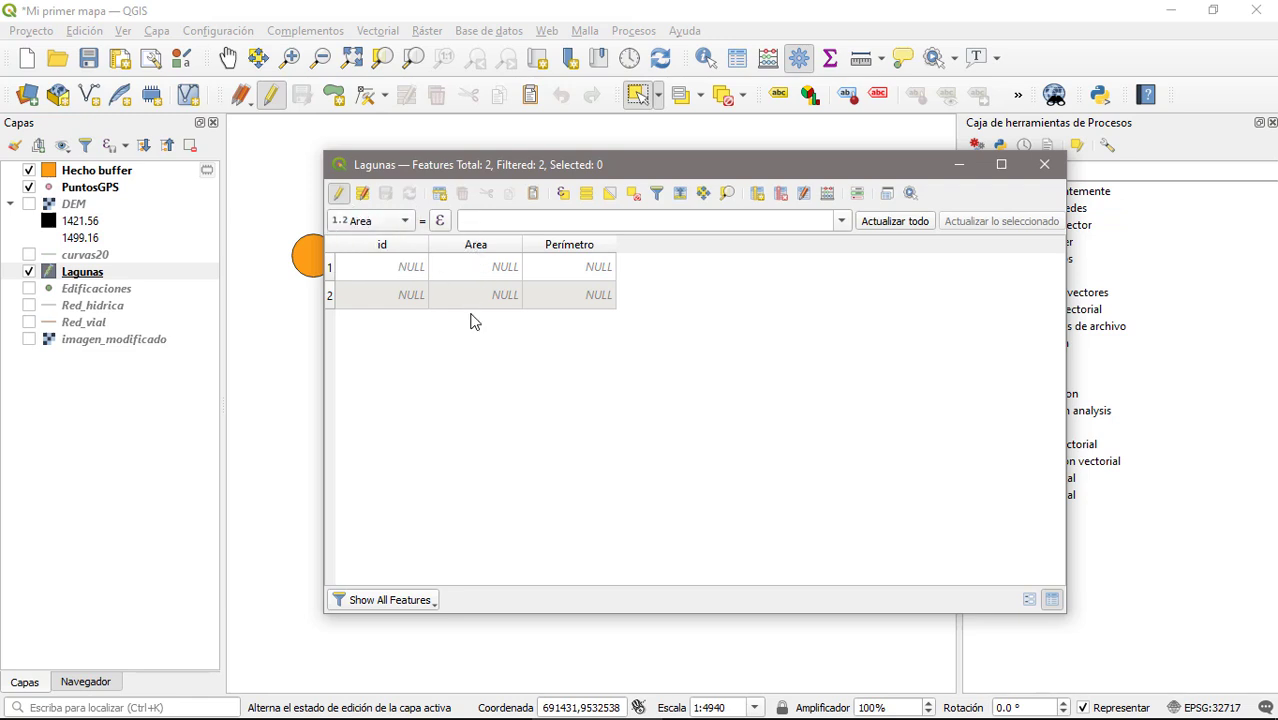
left_click(482, 218)
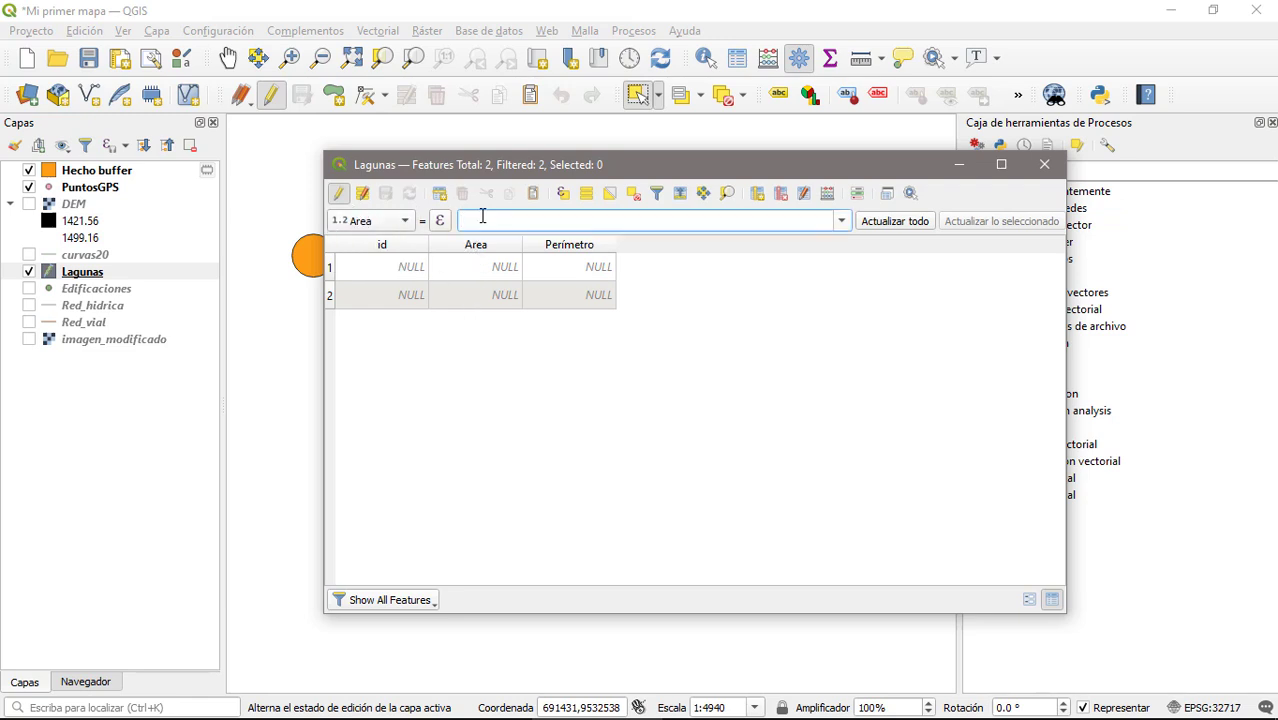
type("$area")
left_click(870, 222)
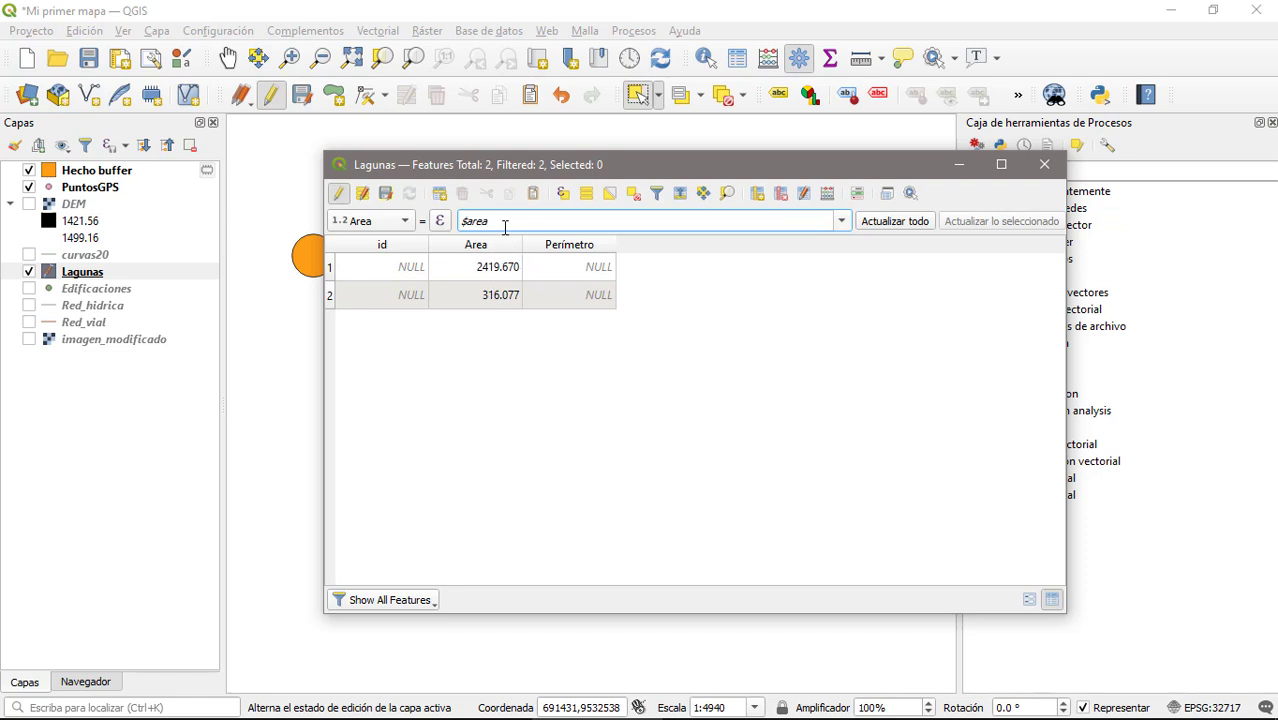
Extend the expression to $area/10000 and update the Area field of all features to hectares.
type(")")
type("10000")
left_click(895, 226)
Choose Perímetro as the field to calculate and clear the previous expression in the expression dialog.
left_click(405, 222)
left_click(396, 242)
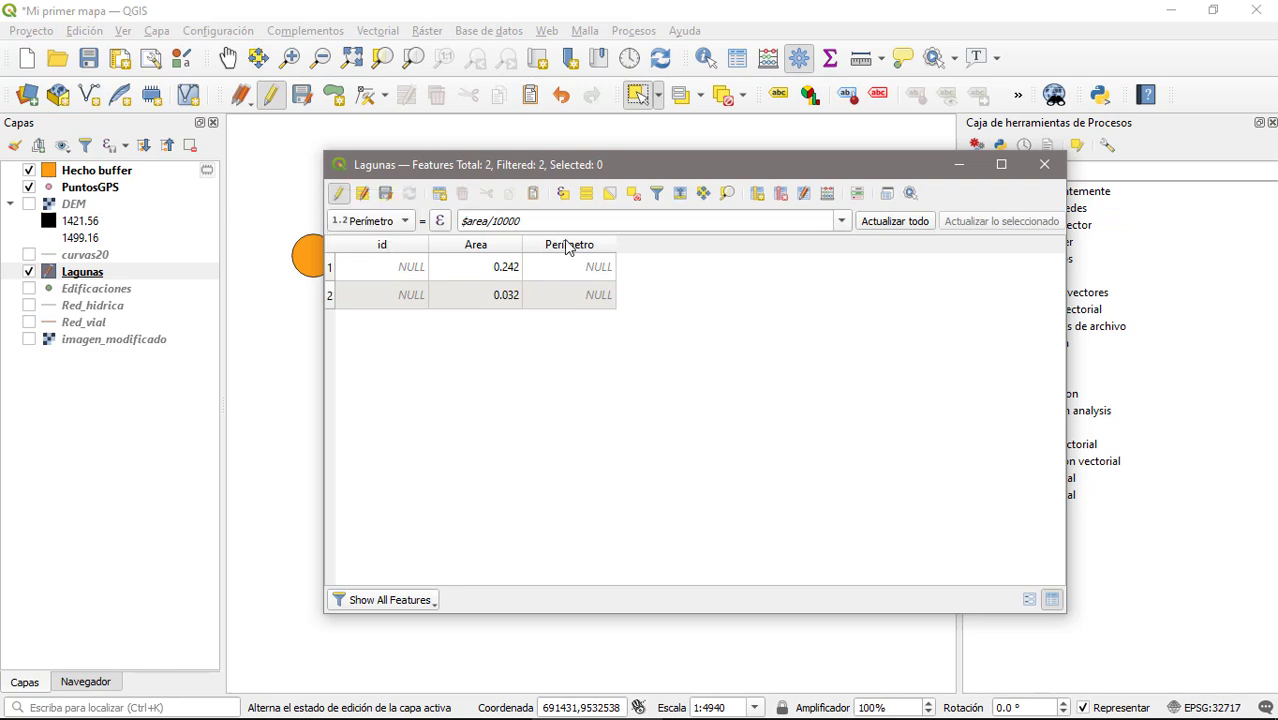
left_click(577, 250)
left_click(441, 222)
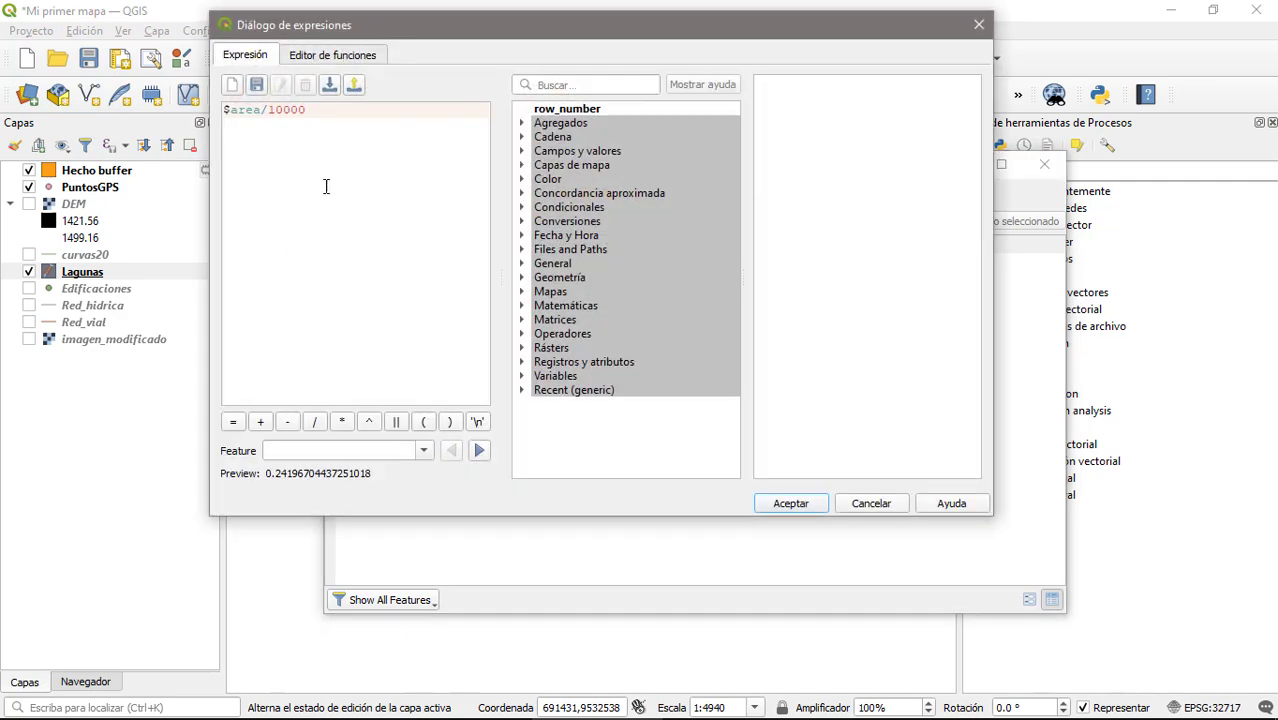
left_click(336, 118)
left_click_drag(308, 113, 180, 113)
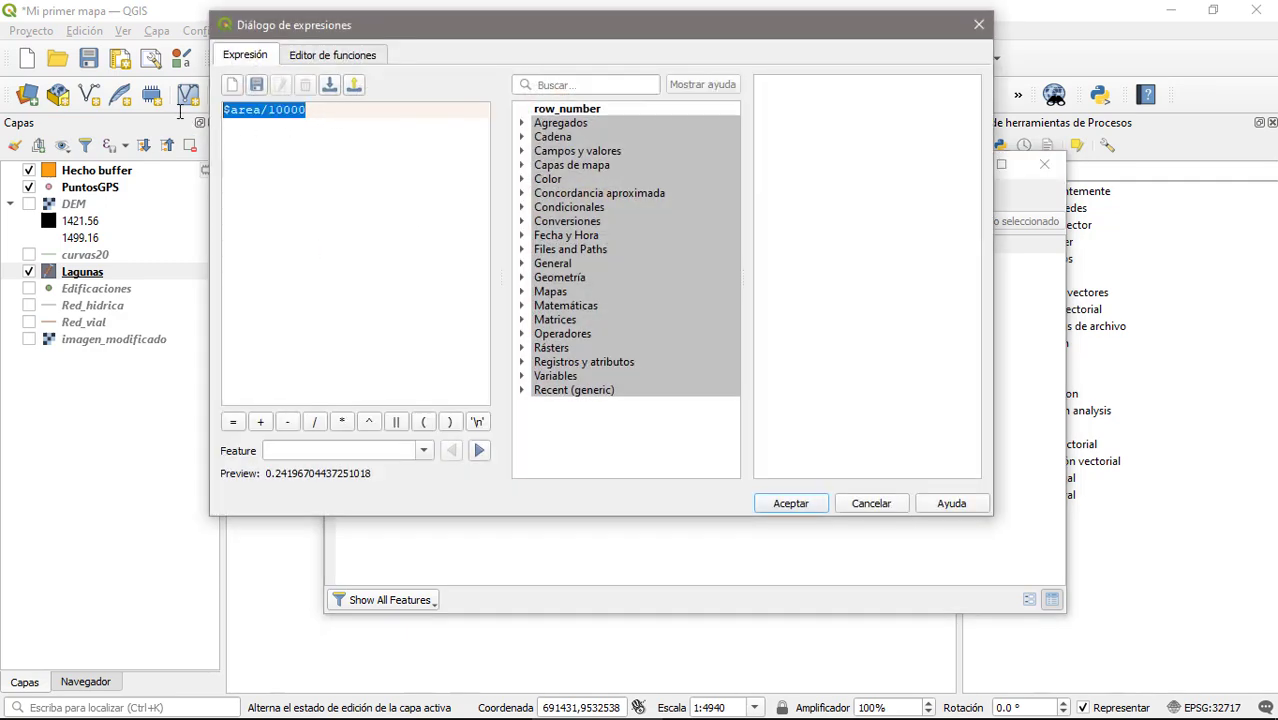
key("BackSpace")
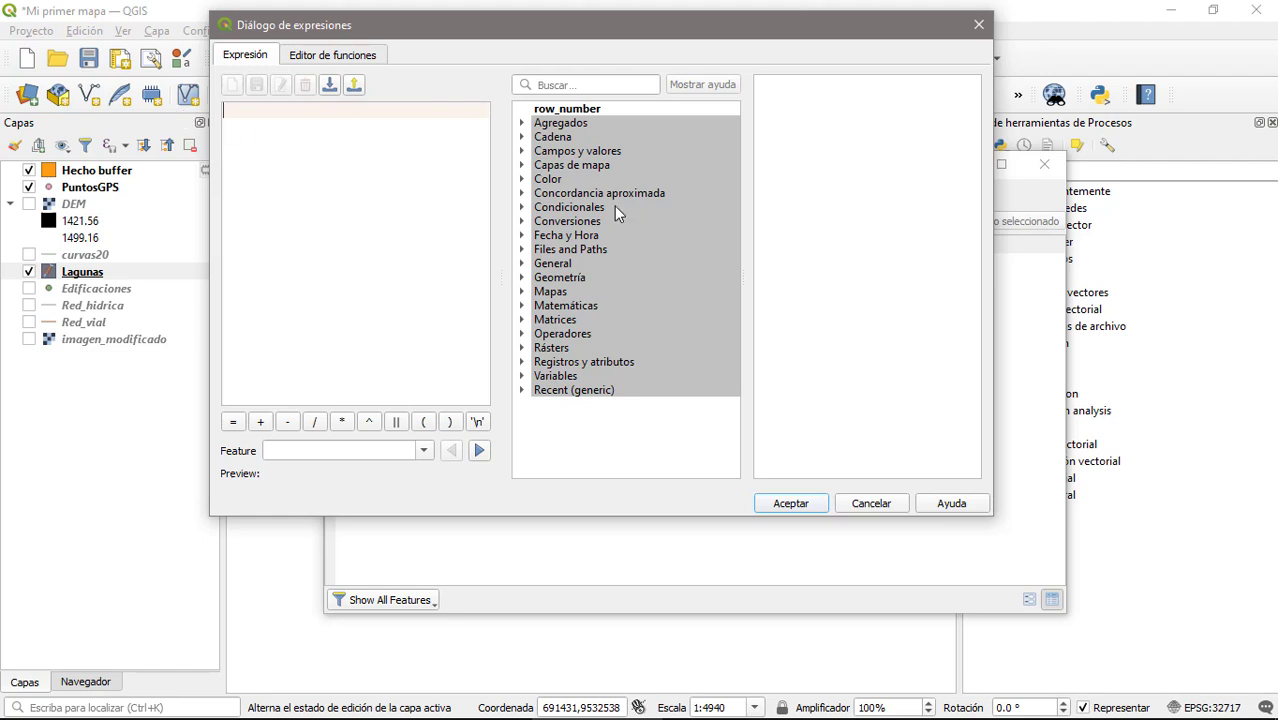
Fill the Perímetro field of all Lagunas features with the $perimeter function from the Geometría group.
left_click(550, 279)
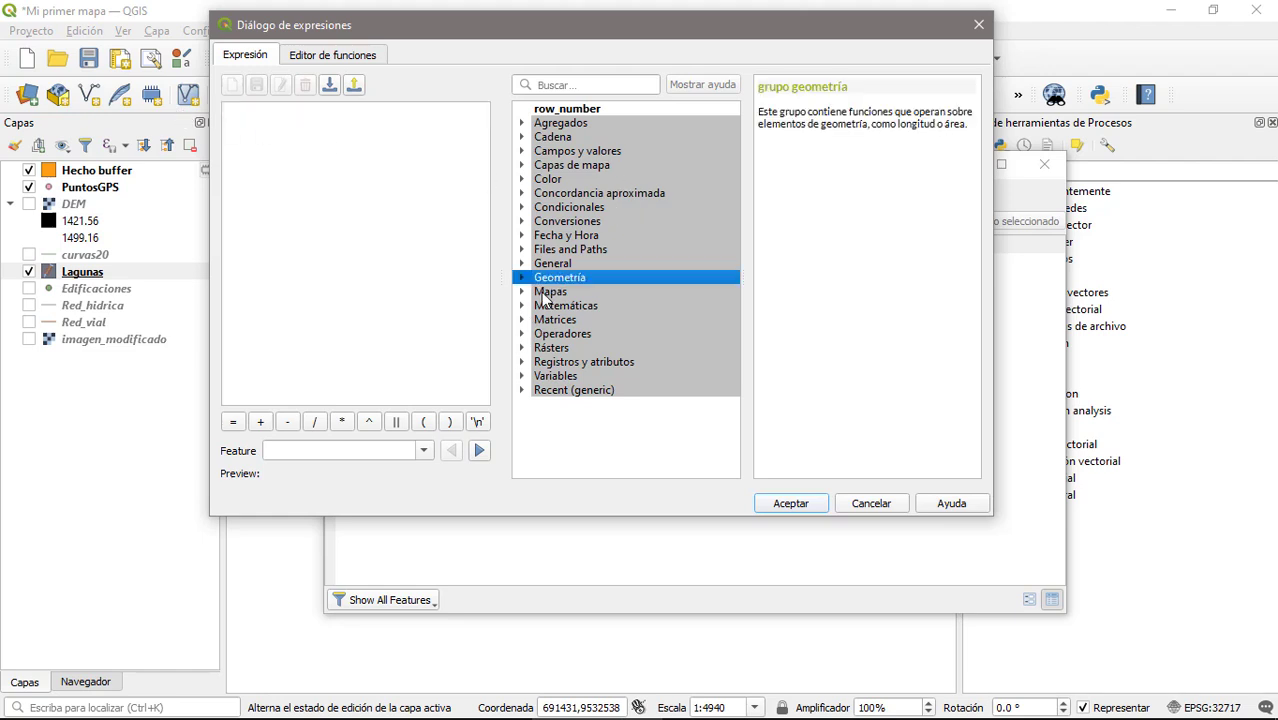
left_click(521, 279)
scroll(625, 308, "down", 5)
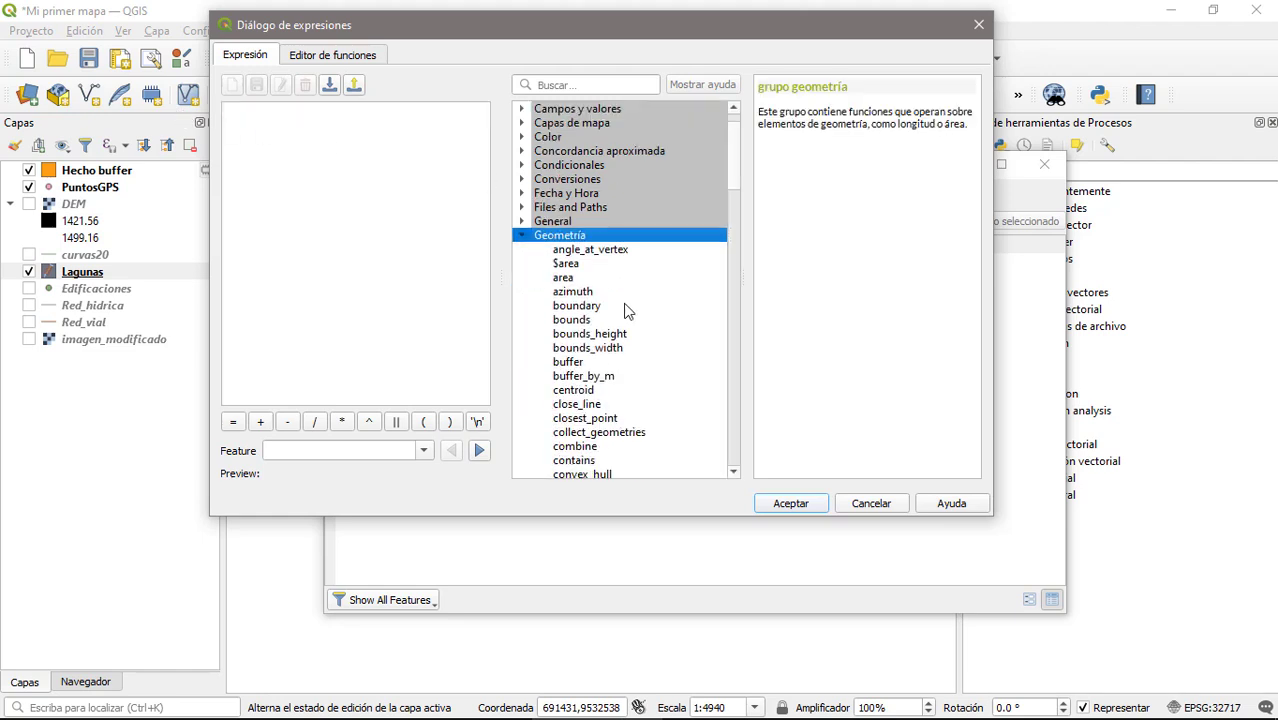
scroll(624, 307, "down", 16)
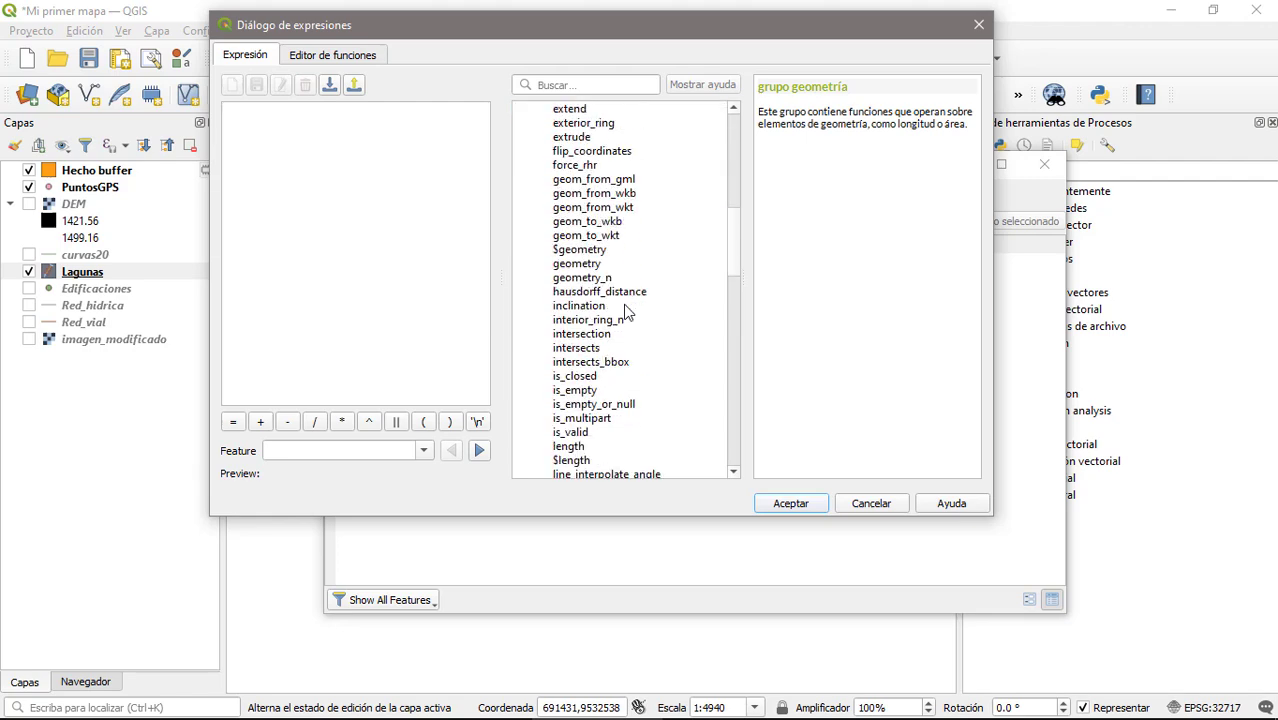
scroll(625, 313, "down", 3)
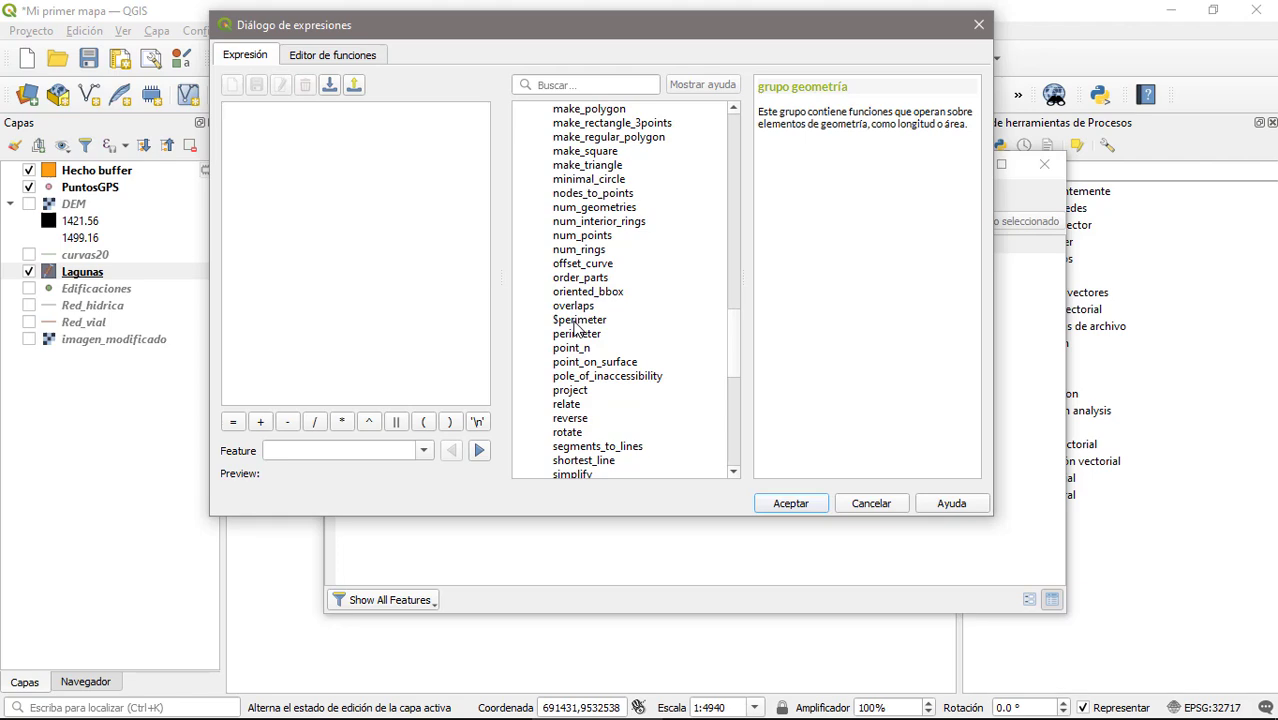
double_click(578, 320)
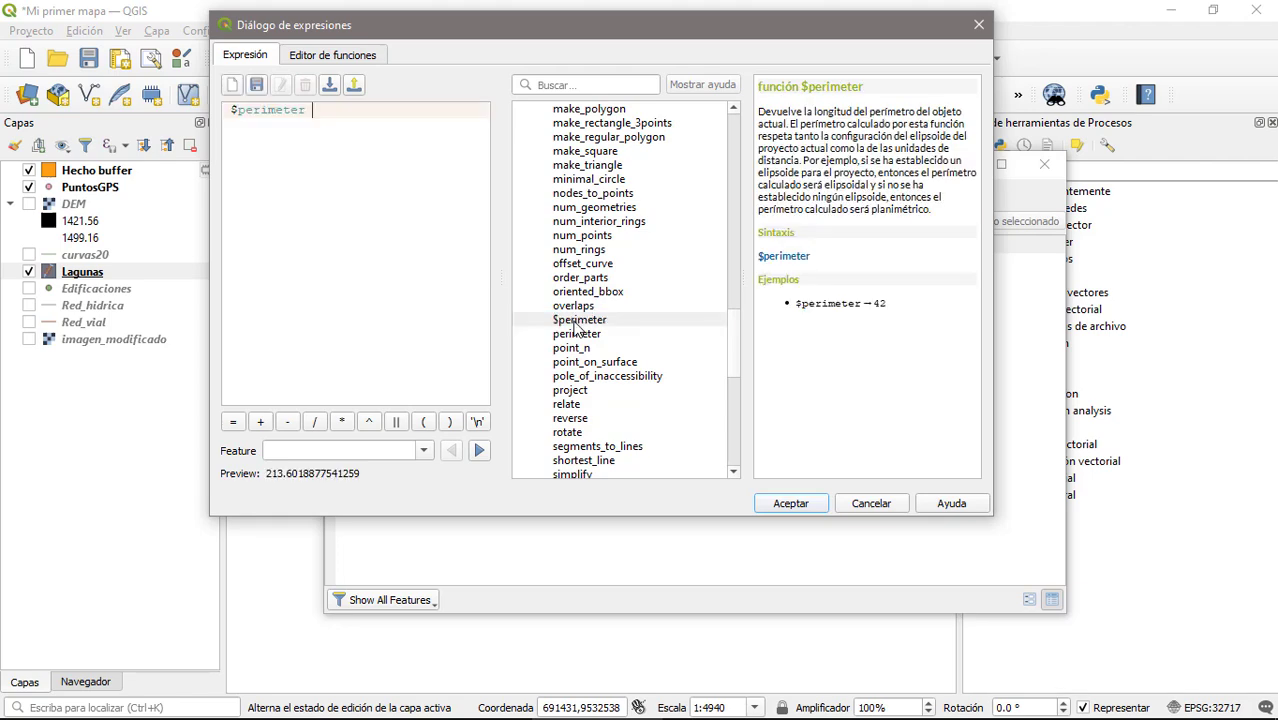
left_click(791, 503)
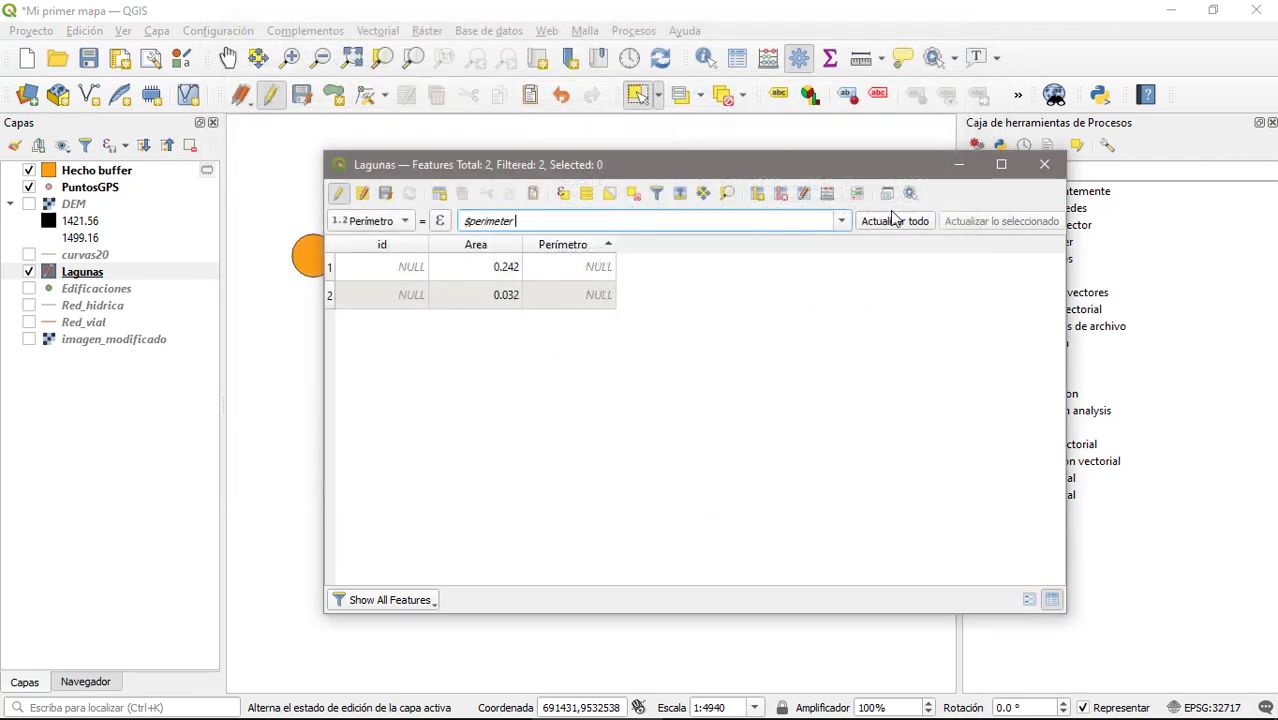
left_click(893, 219)
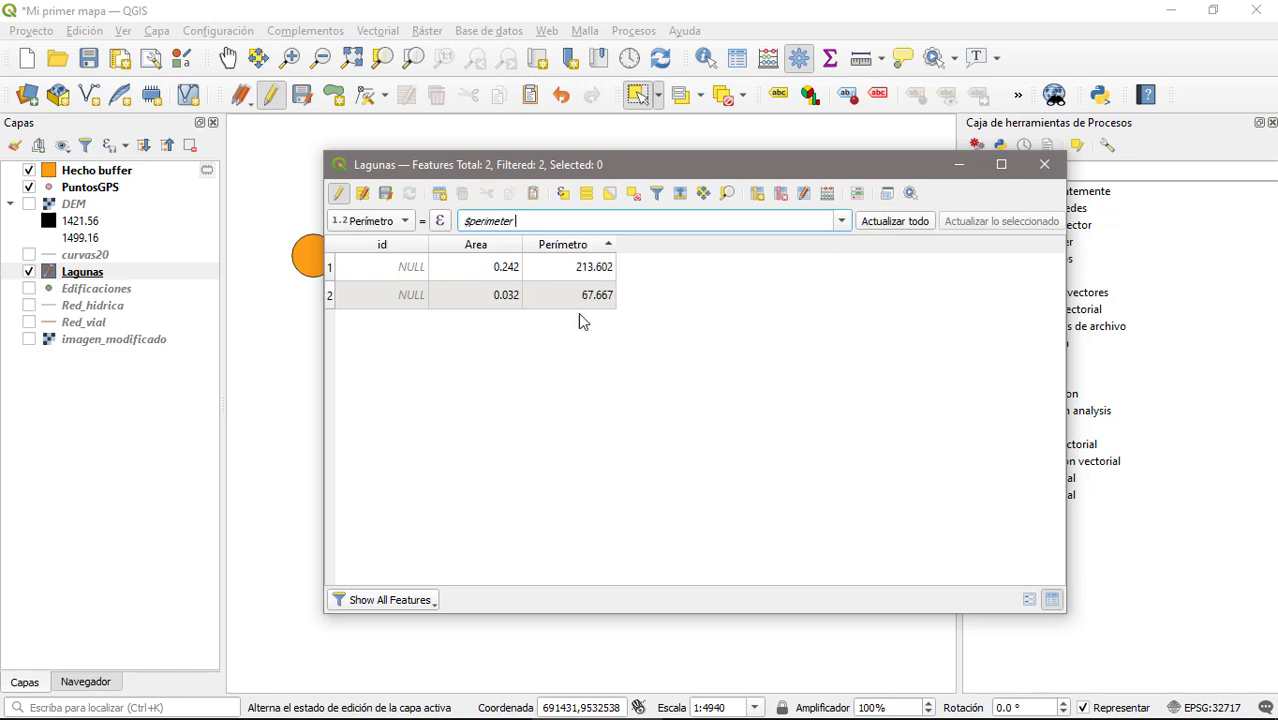
Save the Lagunas edits, turn off editing and close its attribute table.
left_click(385, 194)
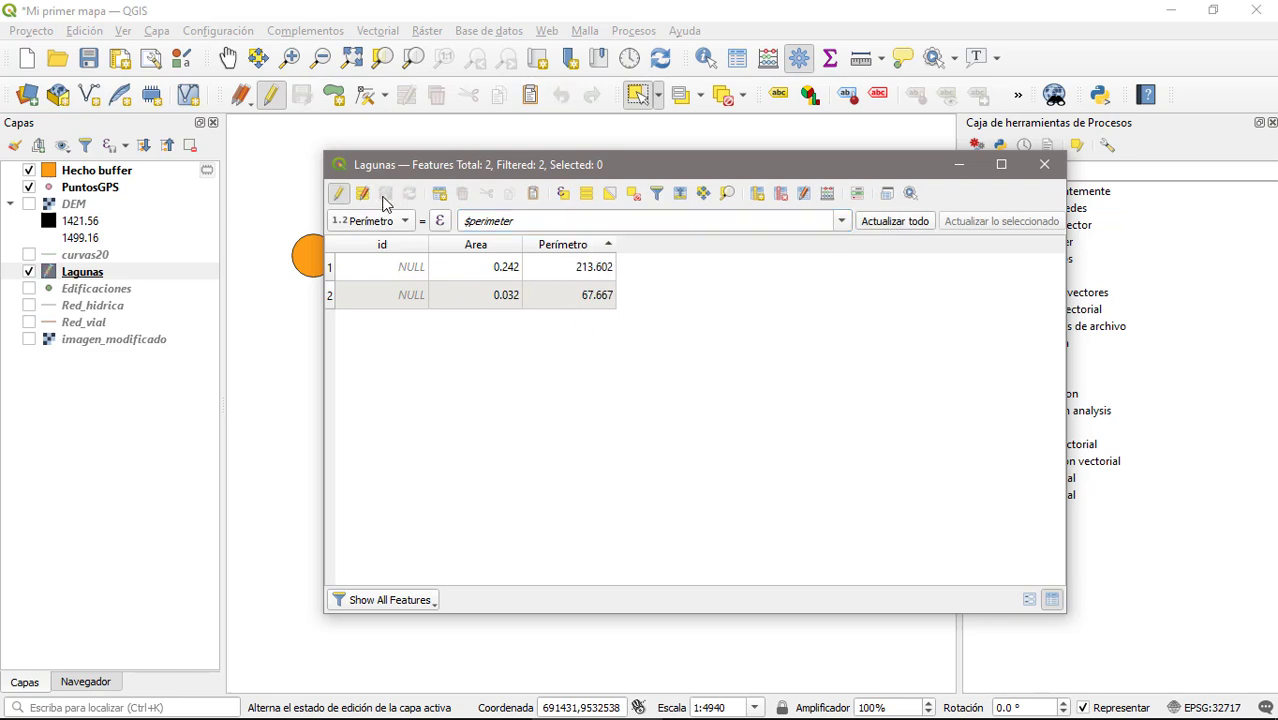
left_click(339, 194)
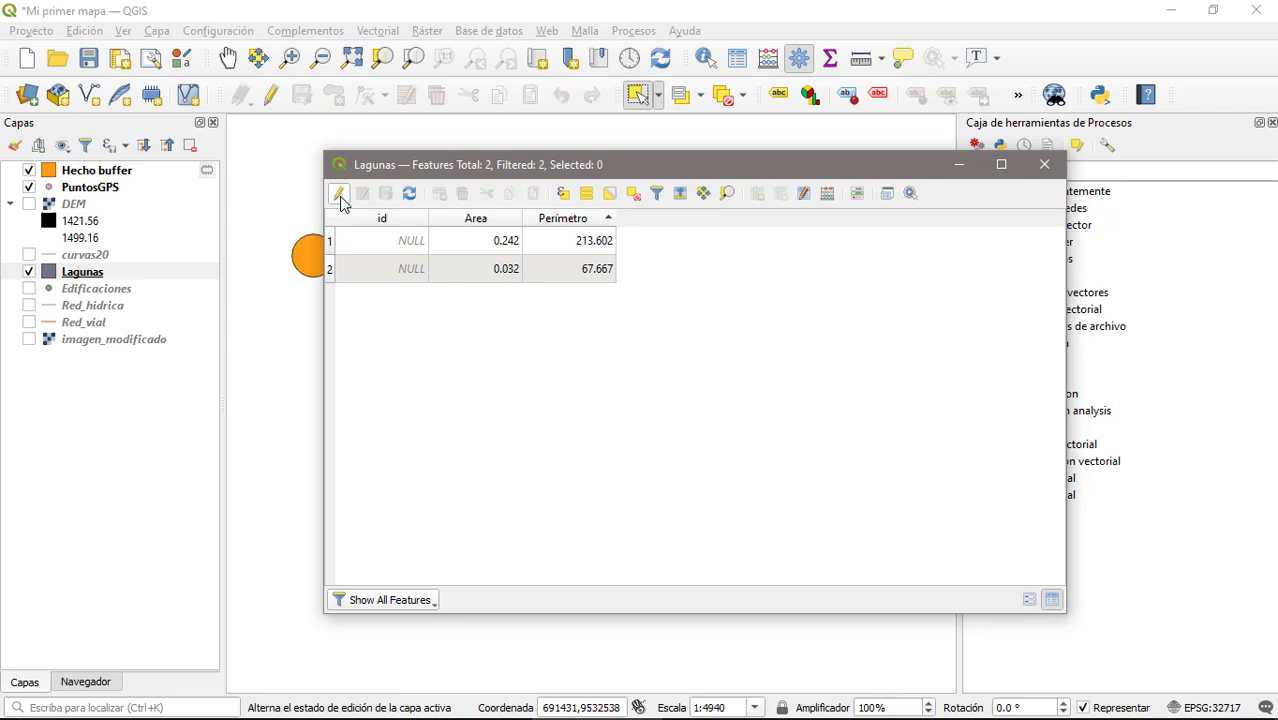
left_click(1044, 166)
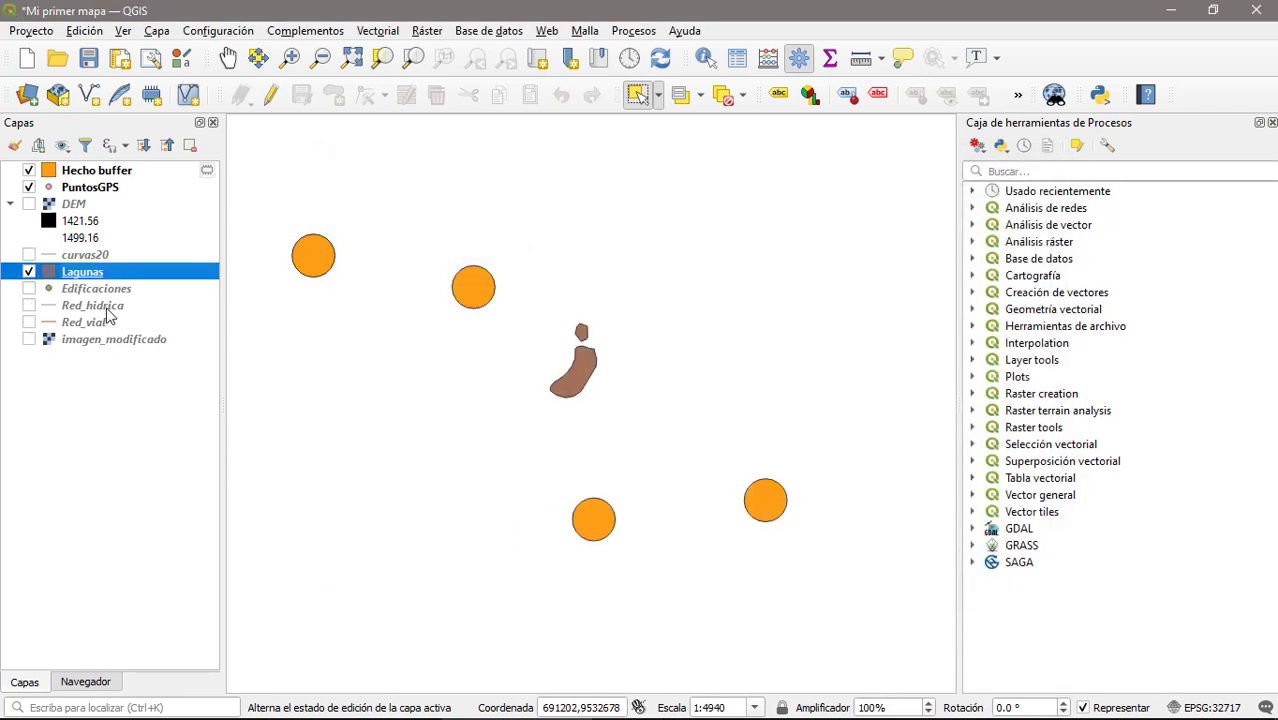
Show the Red_hidrica layer, open its attribute table and enable editing.
left_click(29, 306)
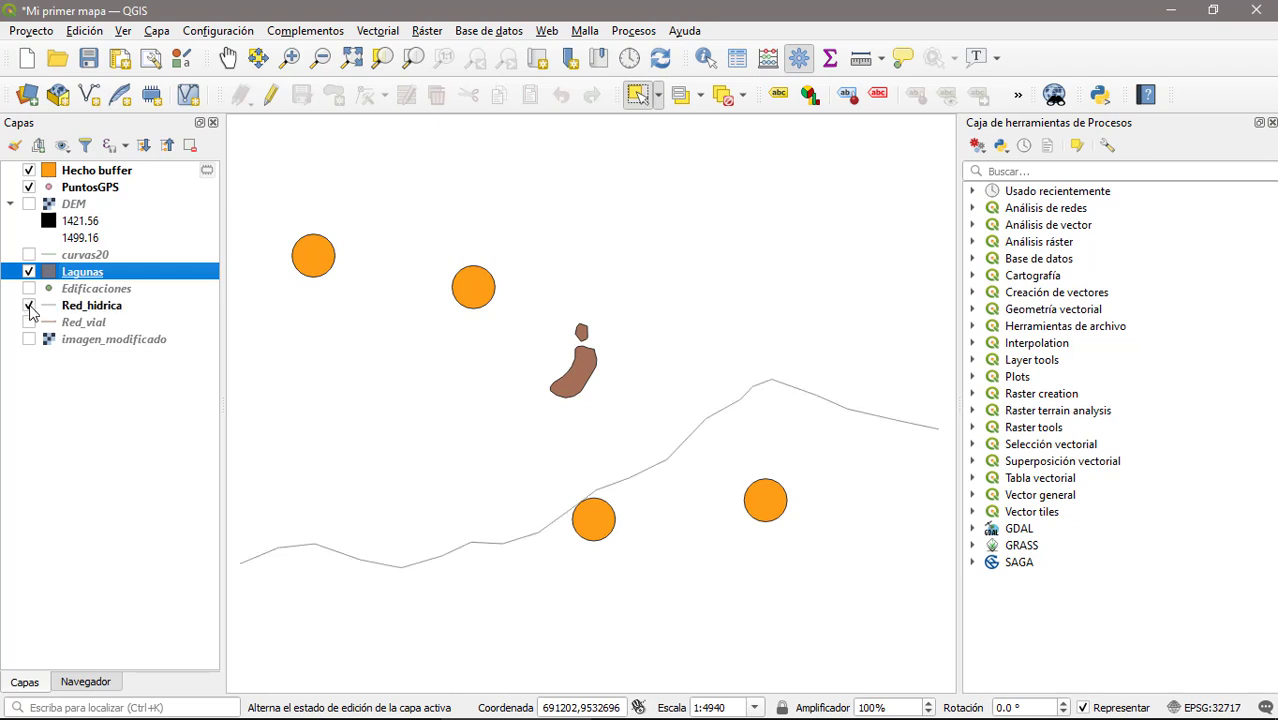
left_click(91, 308)
right_click(90, 308)
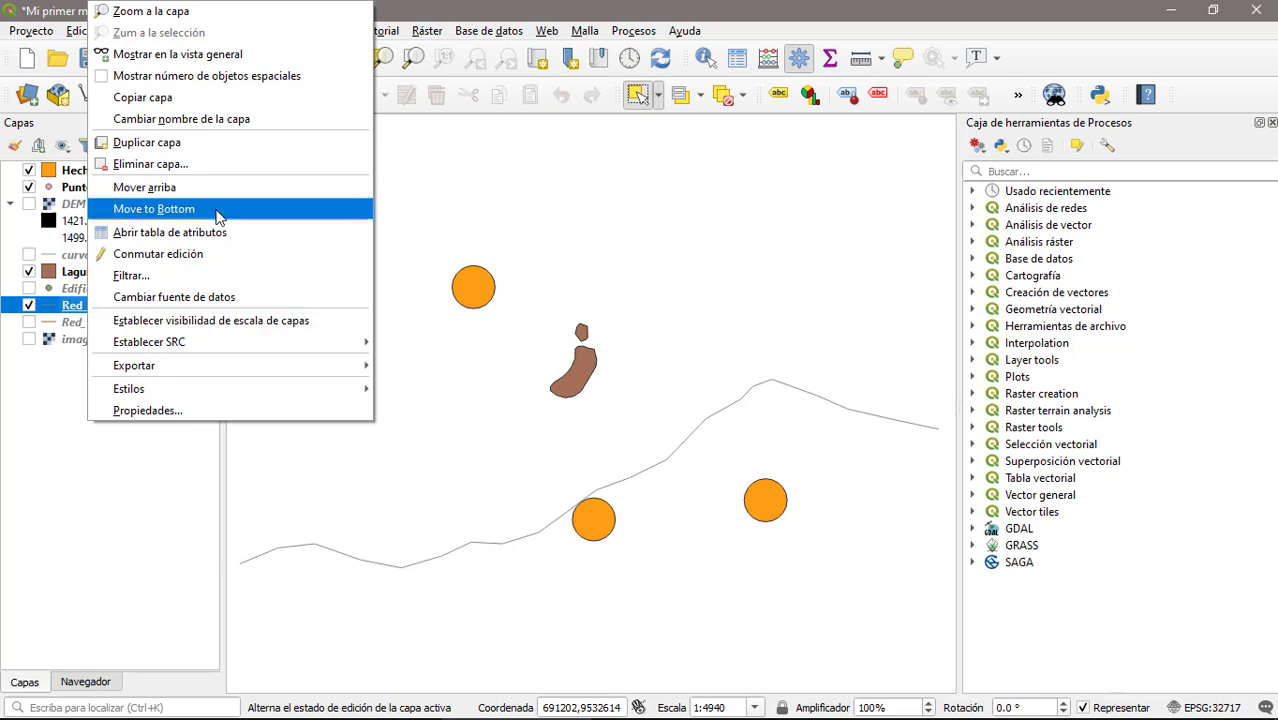
left_click(192, 242)
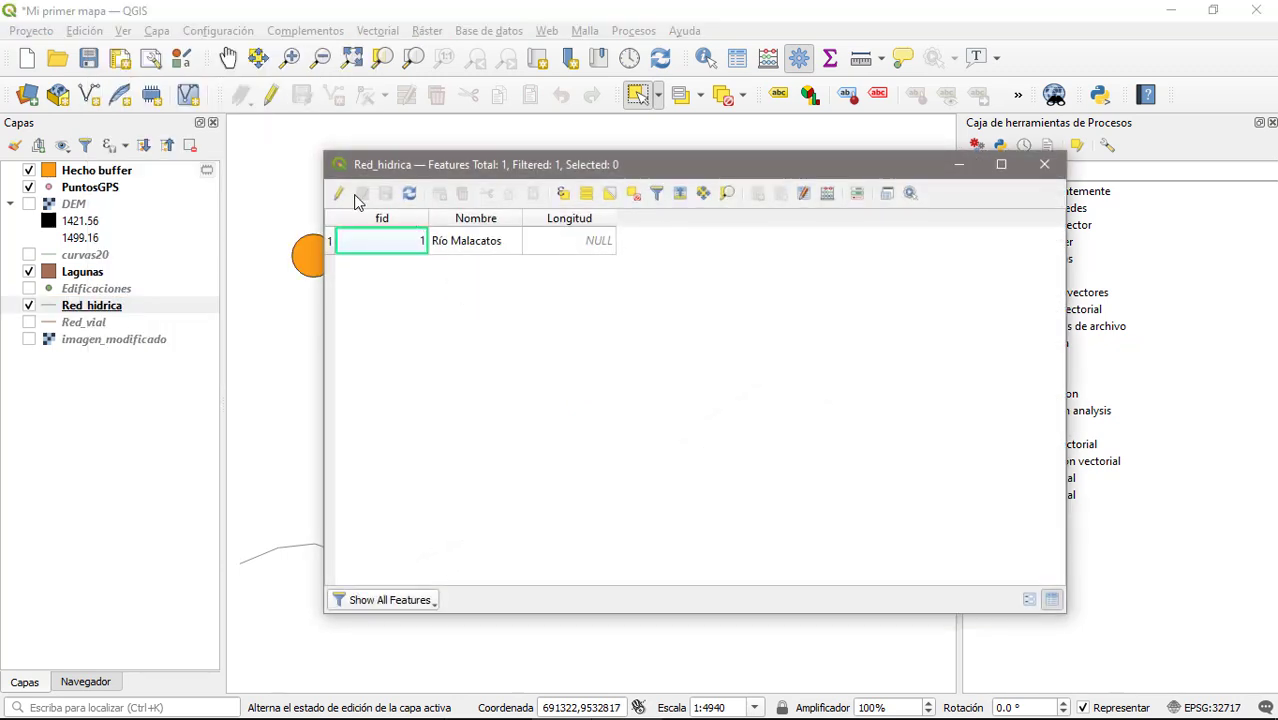
left_click(339, 194)
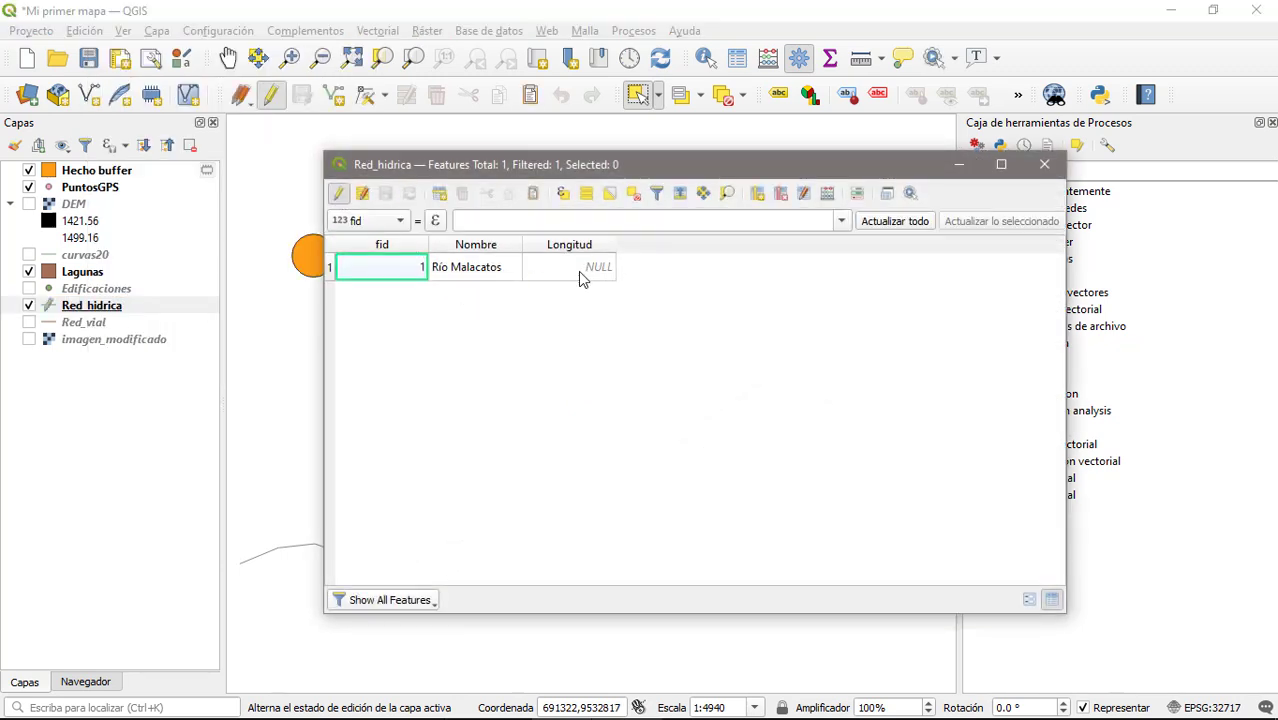
Fill the Longitud field of the Red_hidrica layer with the $length function from the Geometría group.
left_click(362, 221)
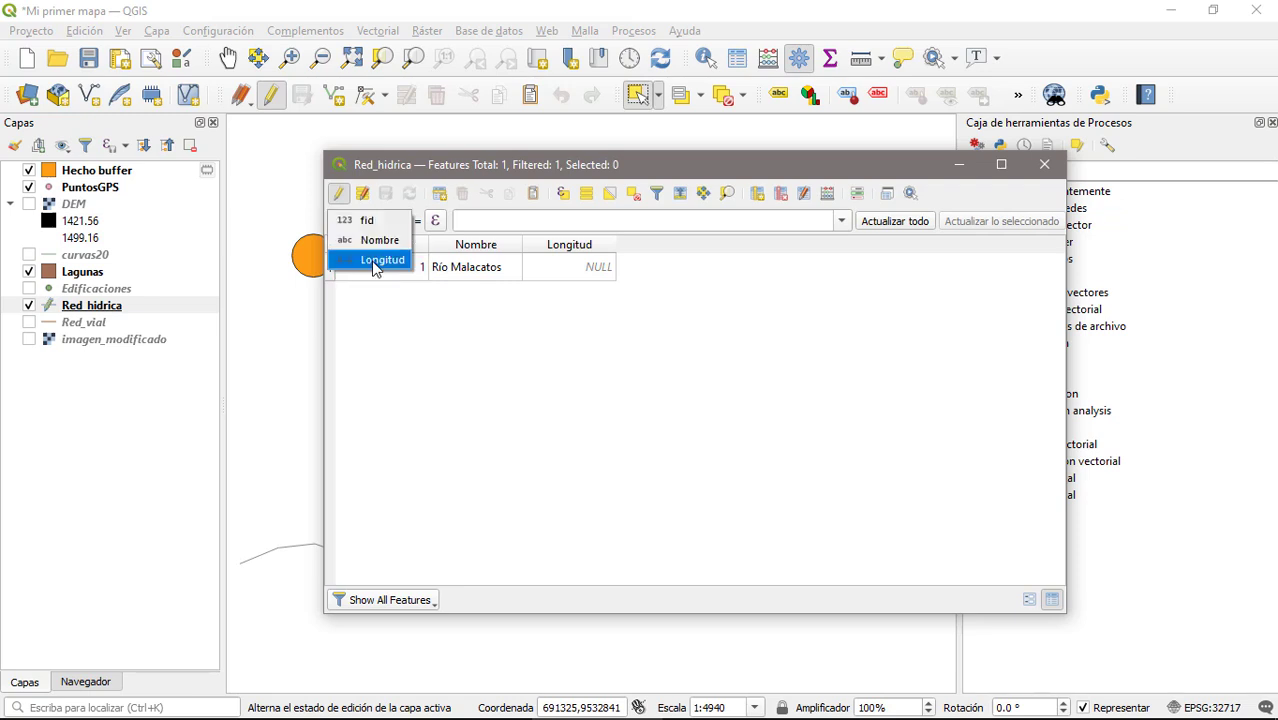
left_click(375, 261)
left_click(435, 221)
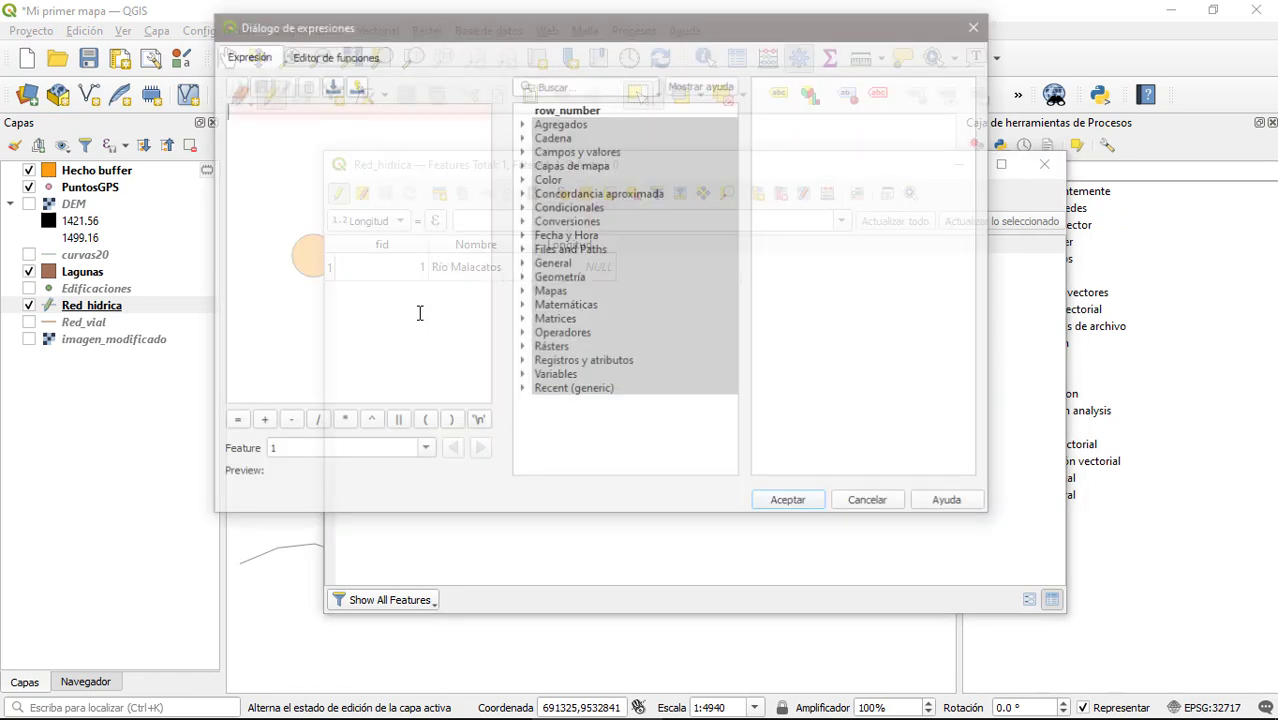
left_click(521, 279)
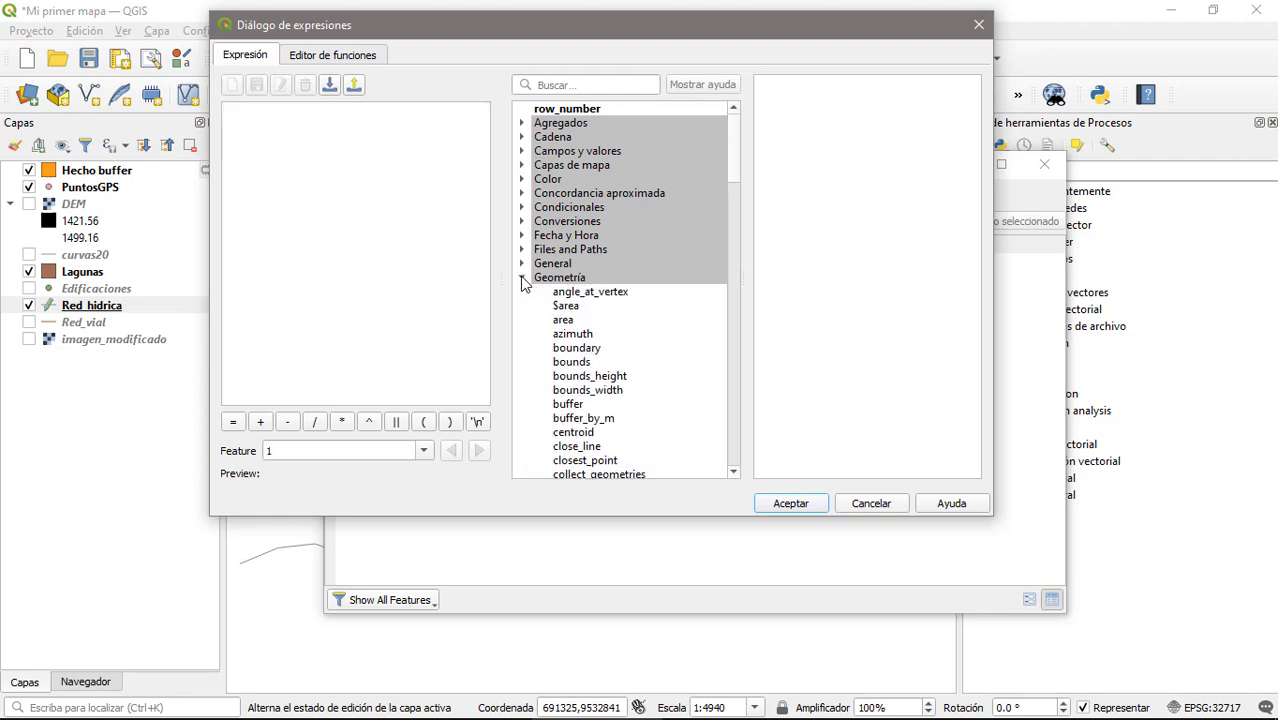
scroll(662, 291, "down", 18)
scroll(662, 291, "down", 11)
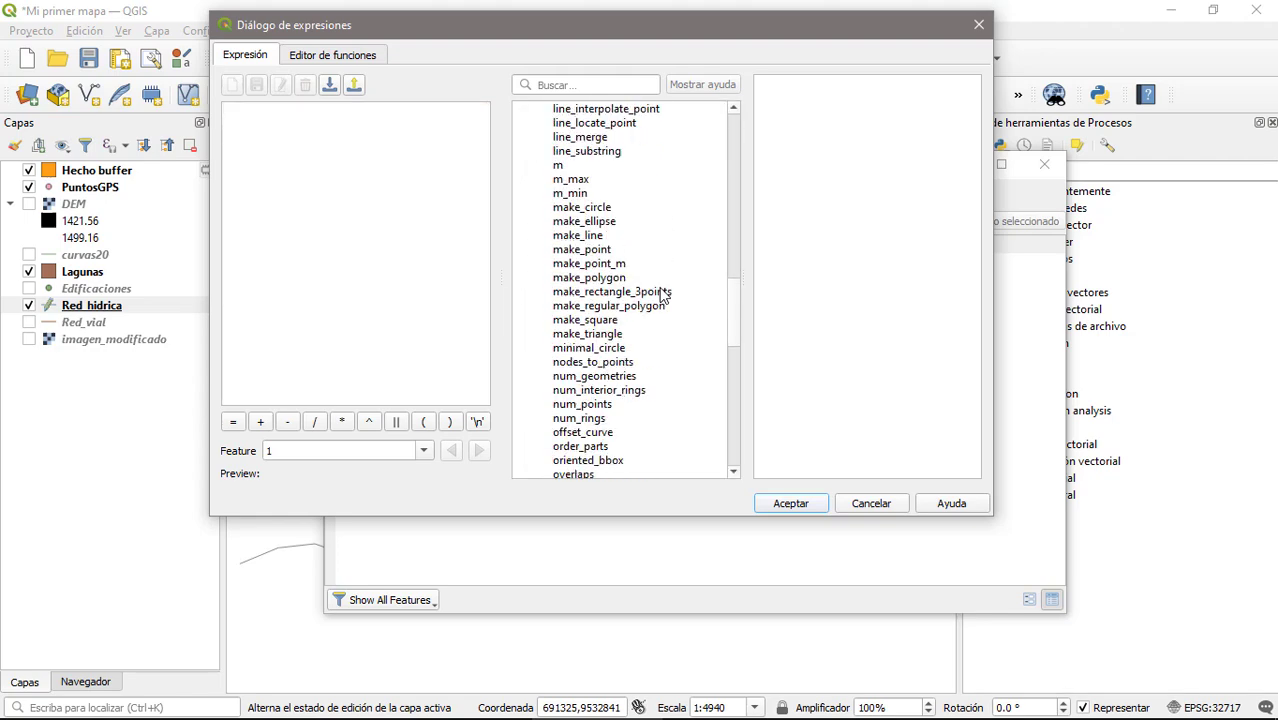
scroll(656, 291, "up", 15)
double_click(570, 376)
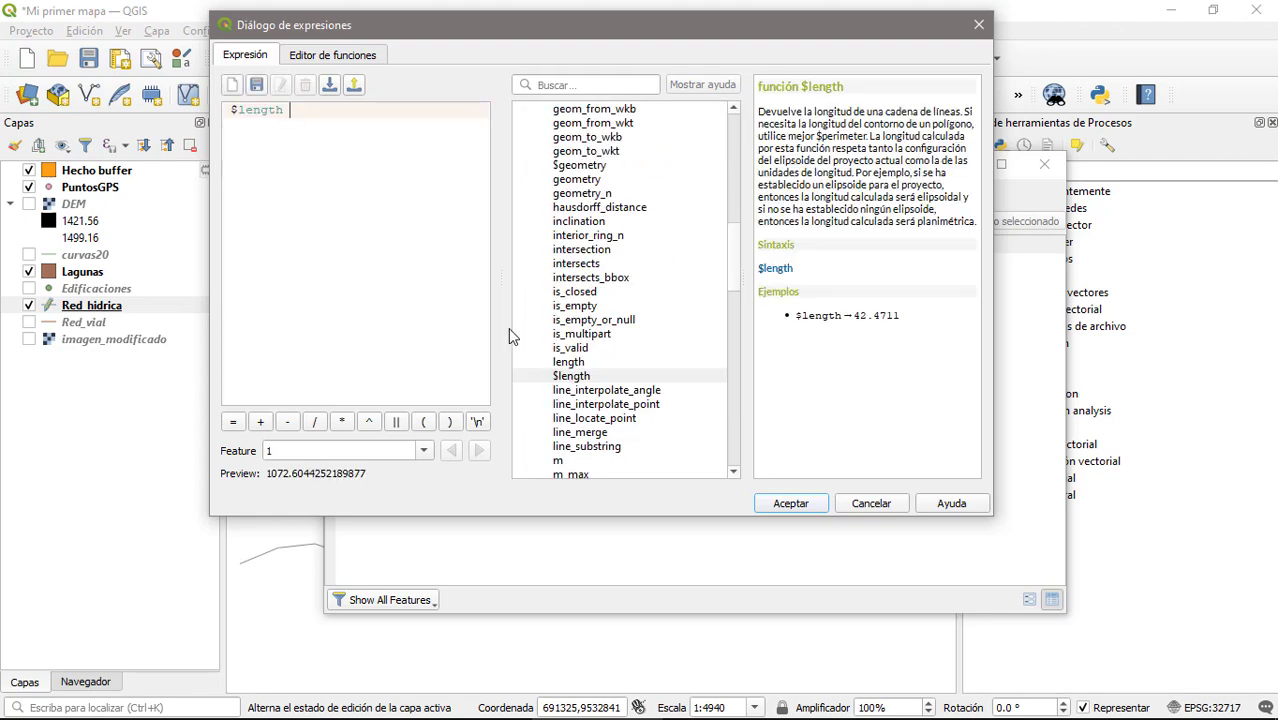
left_click(791, 503)
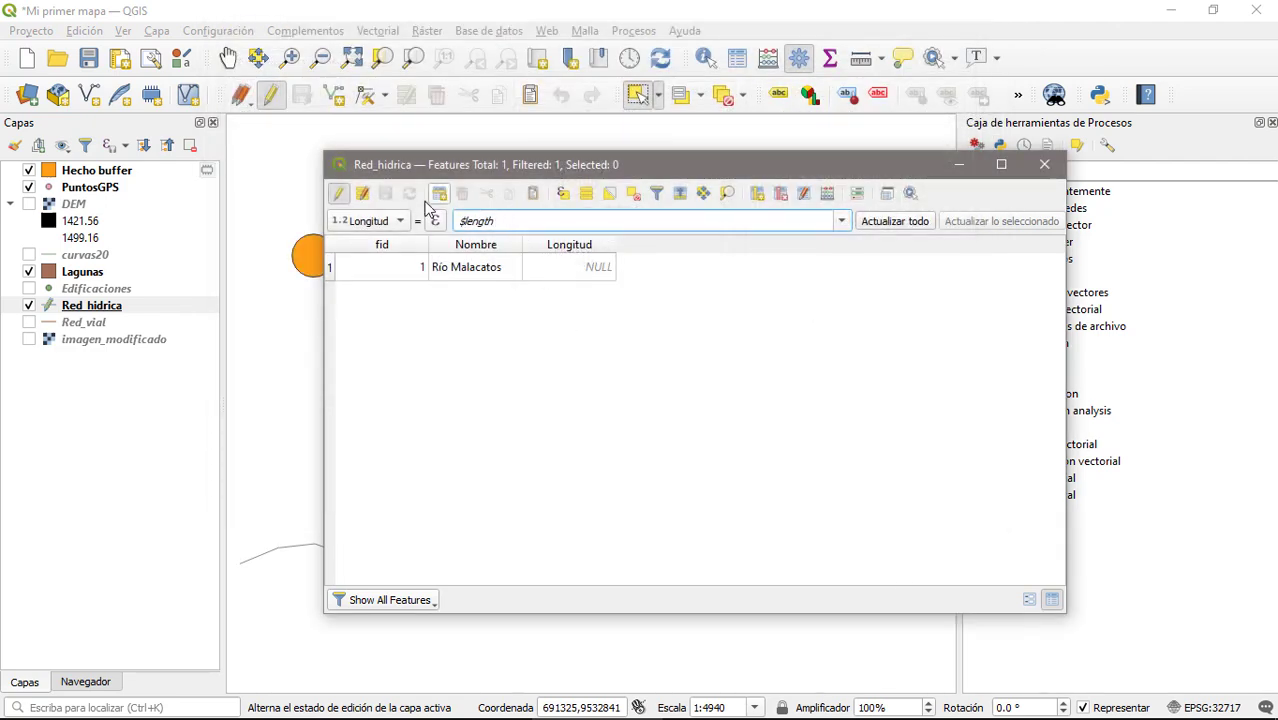
left_click(918, 227)
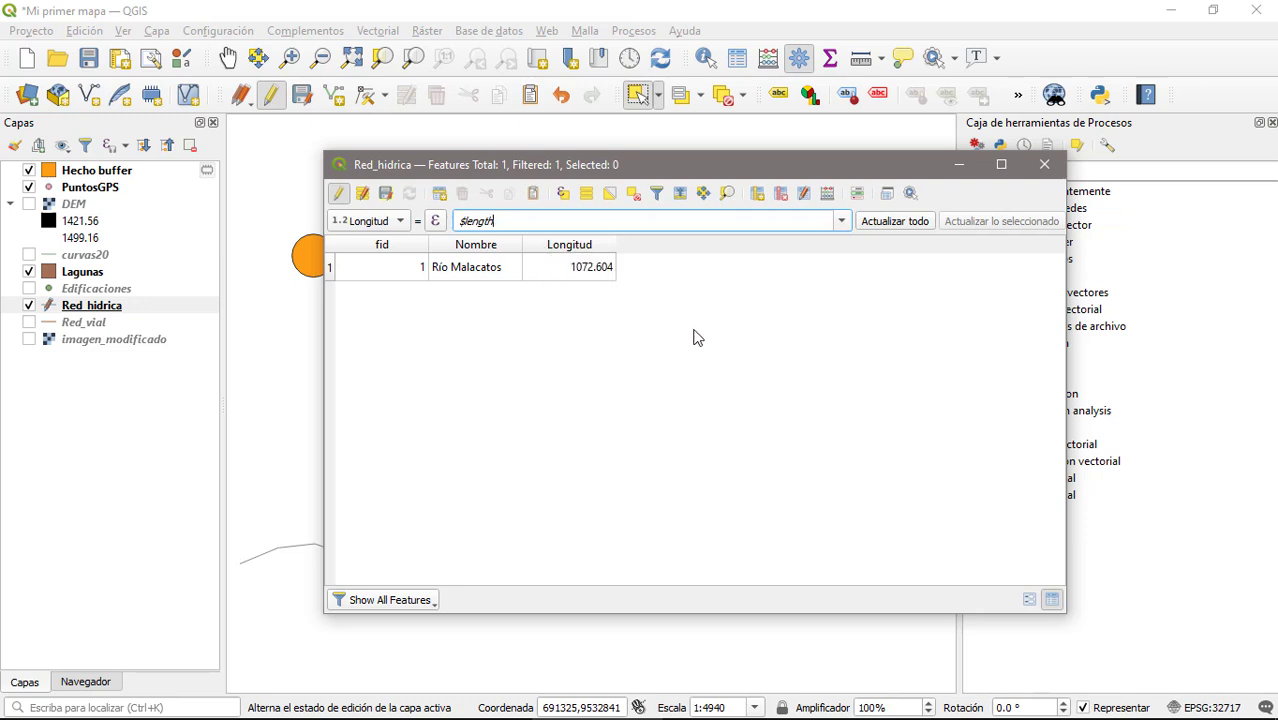
Recalculate the Longitud field with $length/1000 and finish editing Red_hidrica, saving the changes and closing its table.
type("/1000")
left_click(897, 224)
left_click(386, 195)
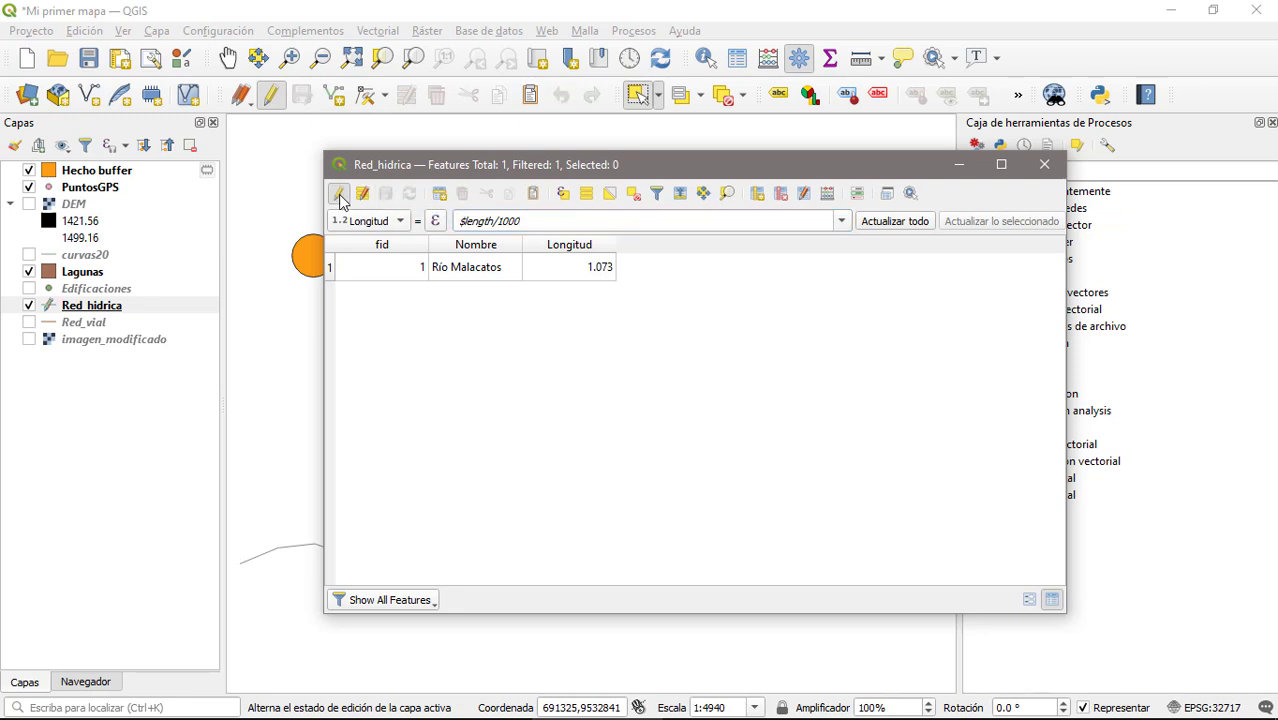
left_click(339, 194)
left_click(1044, 164)
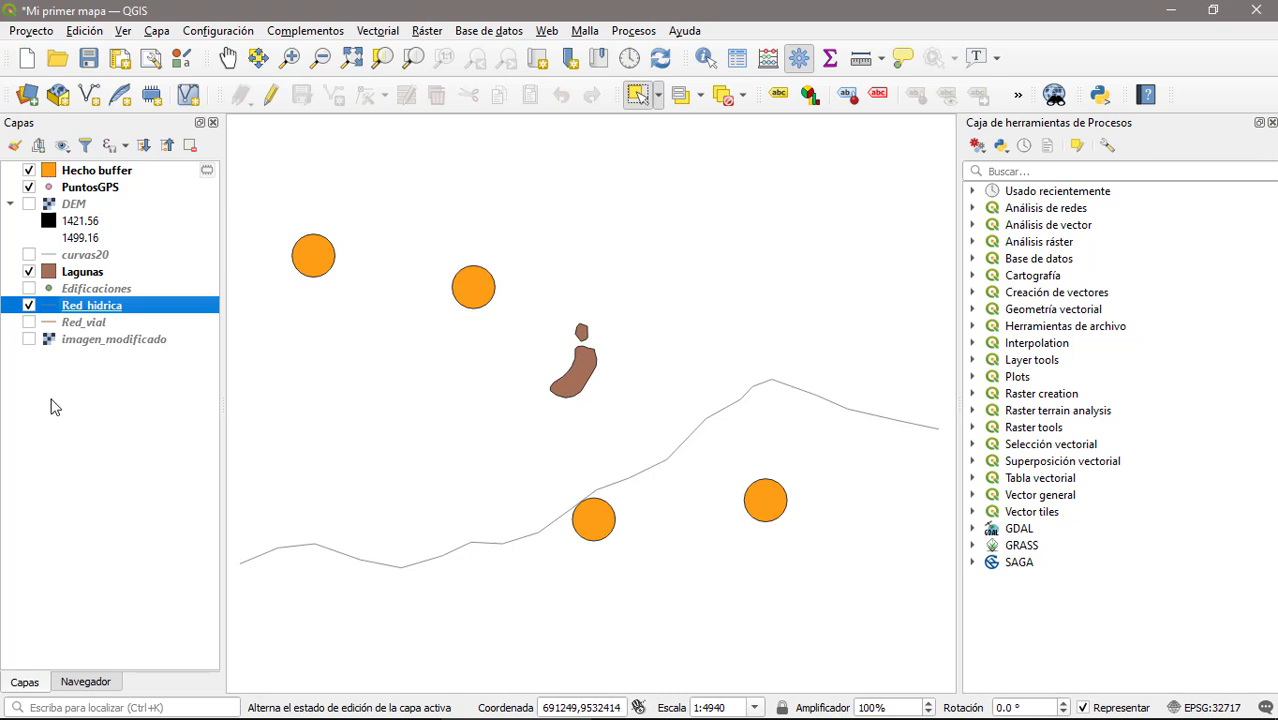
Make the Red_vial, curvas20 and Edificaciones layers visible on the map.
left_click(29, 322)
left_click(29, 255)
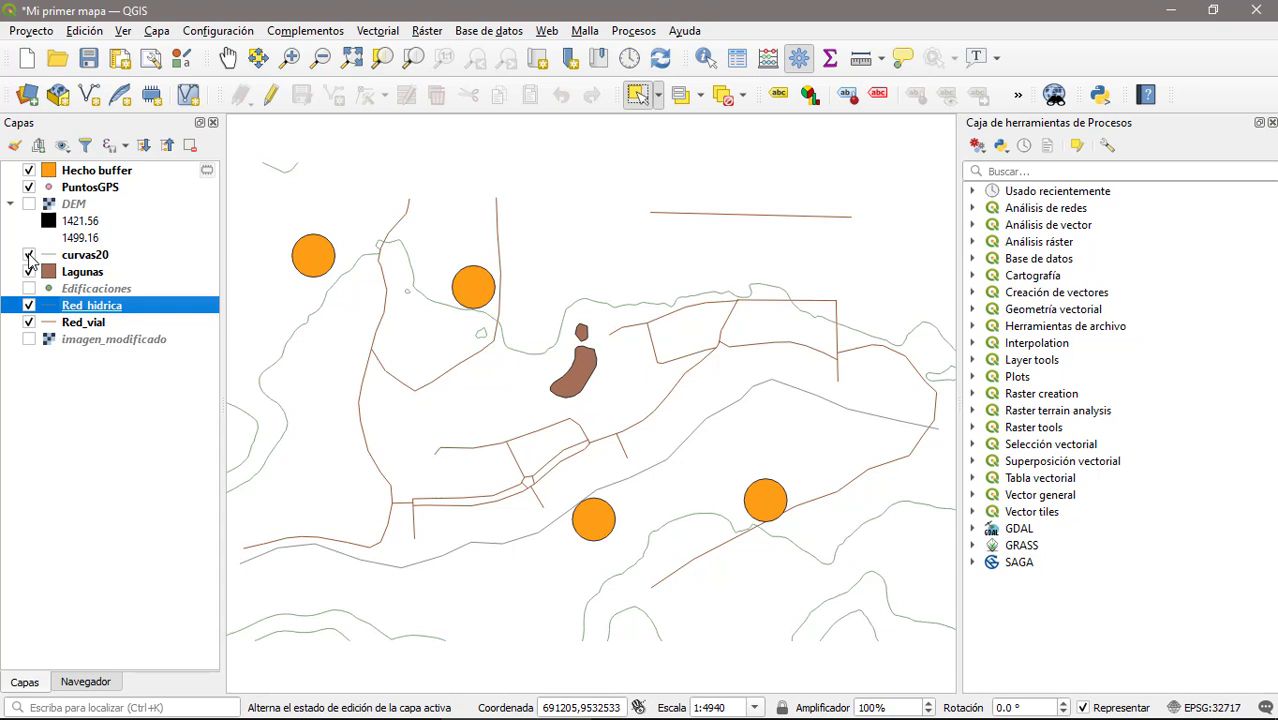
left_click(29, 289)
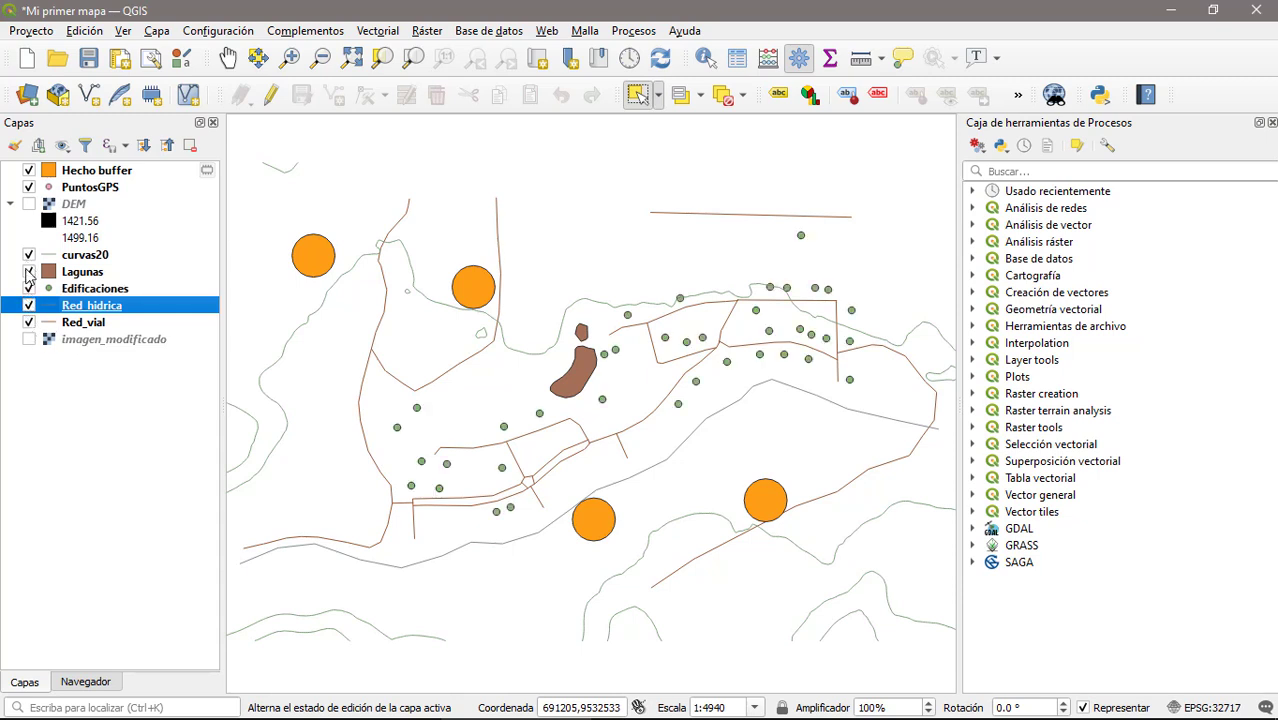
Style the Hecho buffer layer with the simple red fill symbol, using red as the fill colour of its simple fill.
left_click(96, 170)
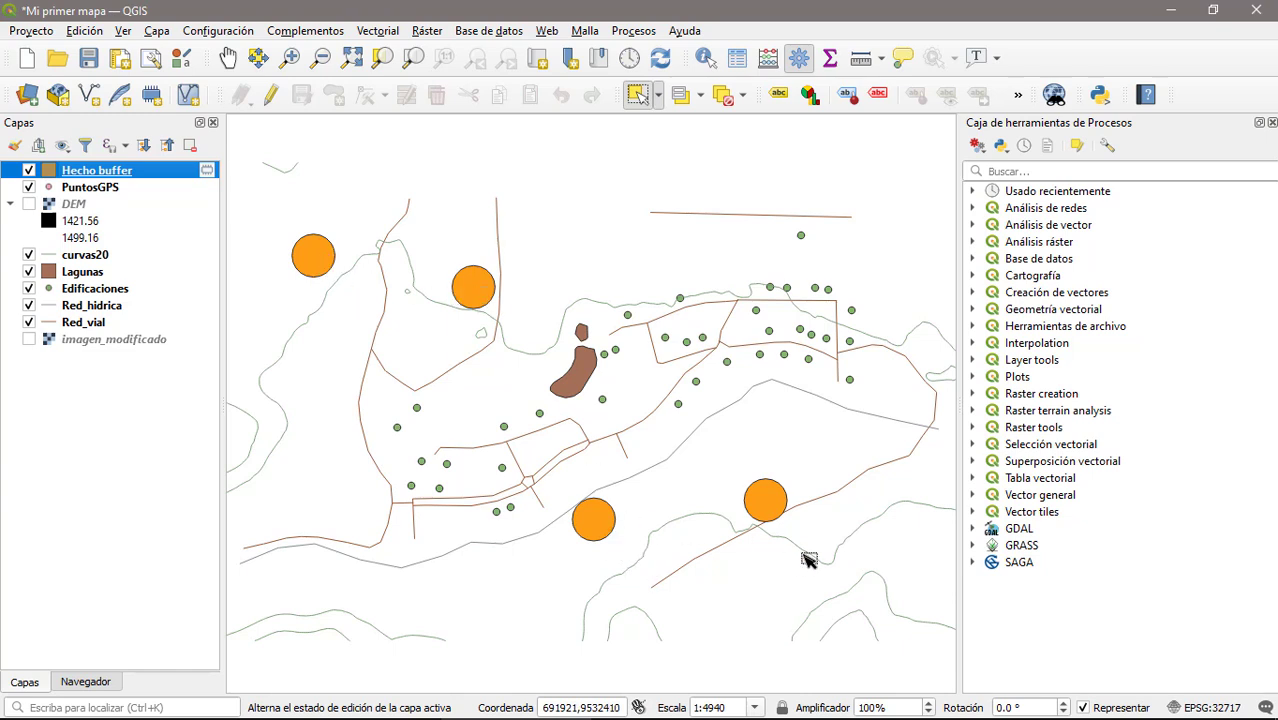
right_click(88, 174)
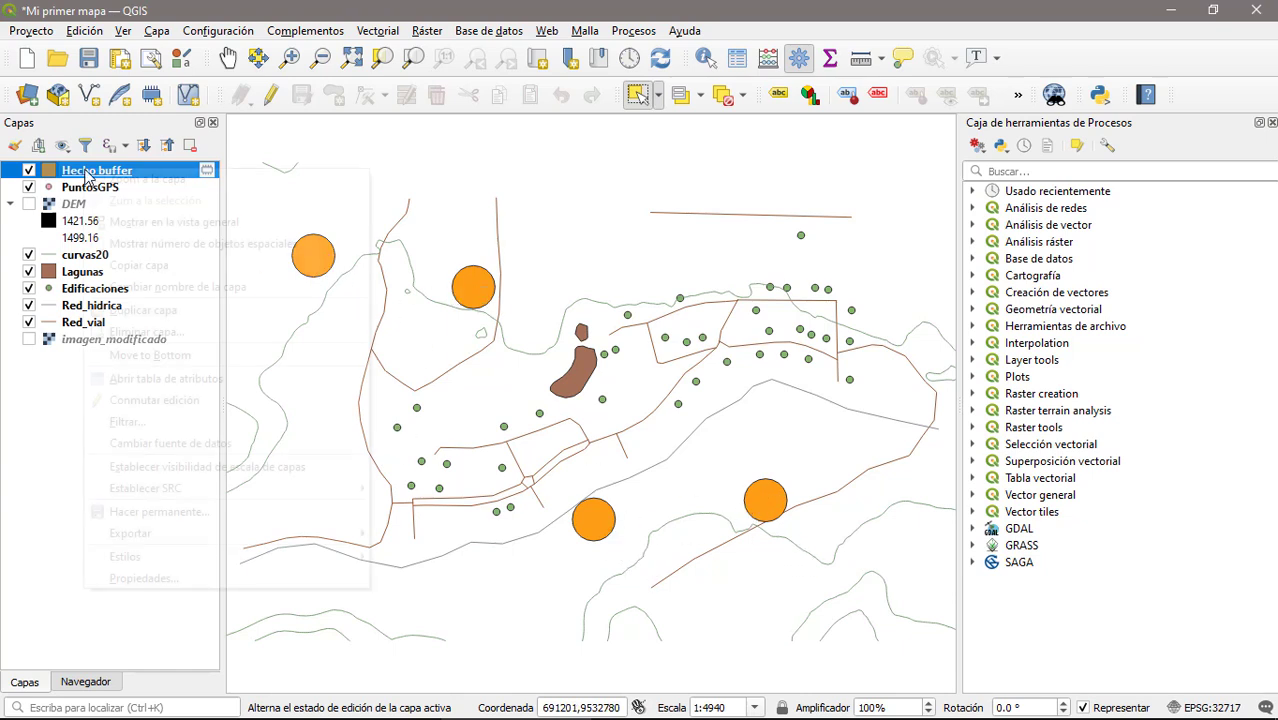
left_click(150, 578)
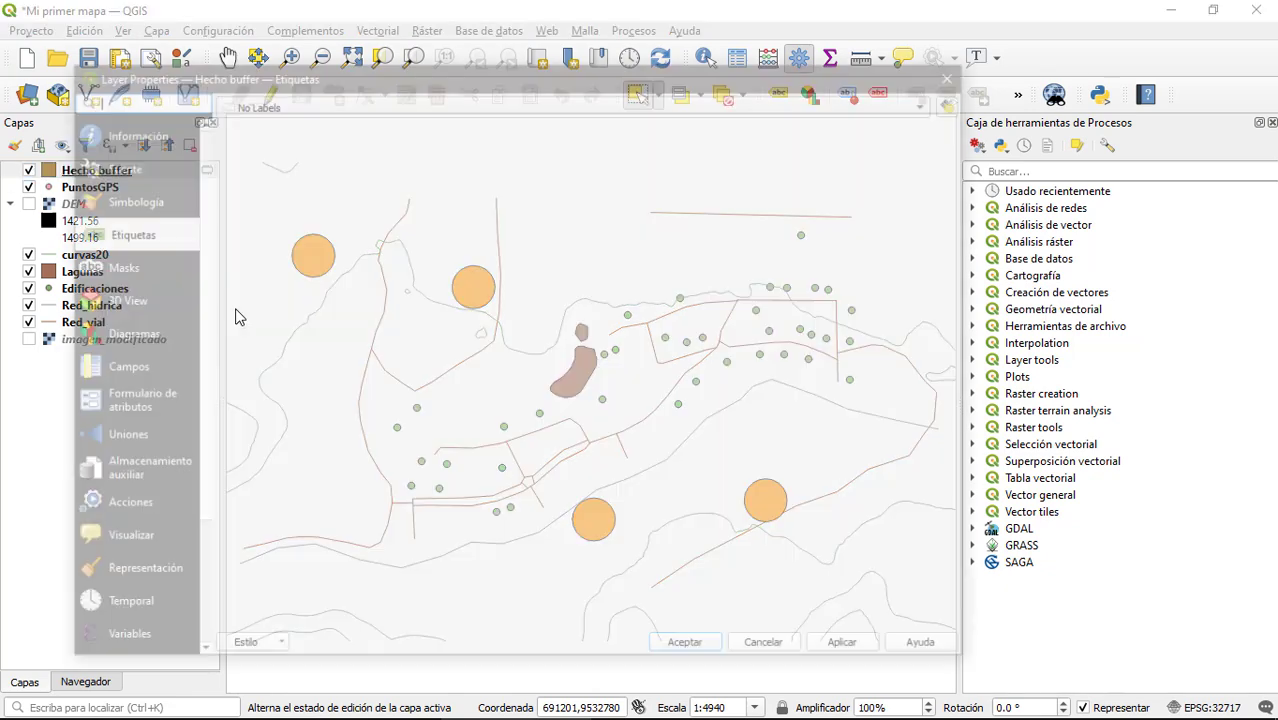
left_click(128, 199)
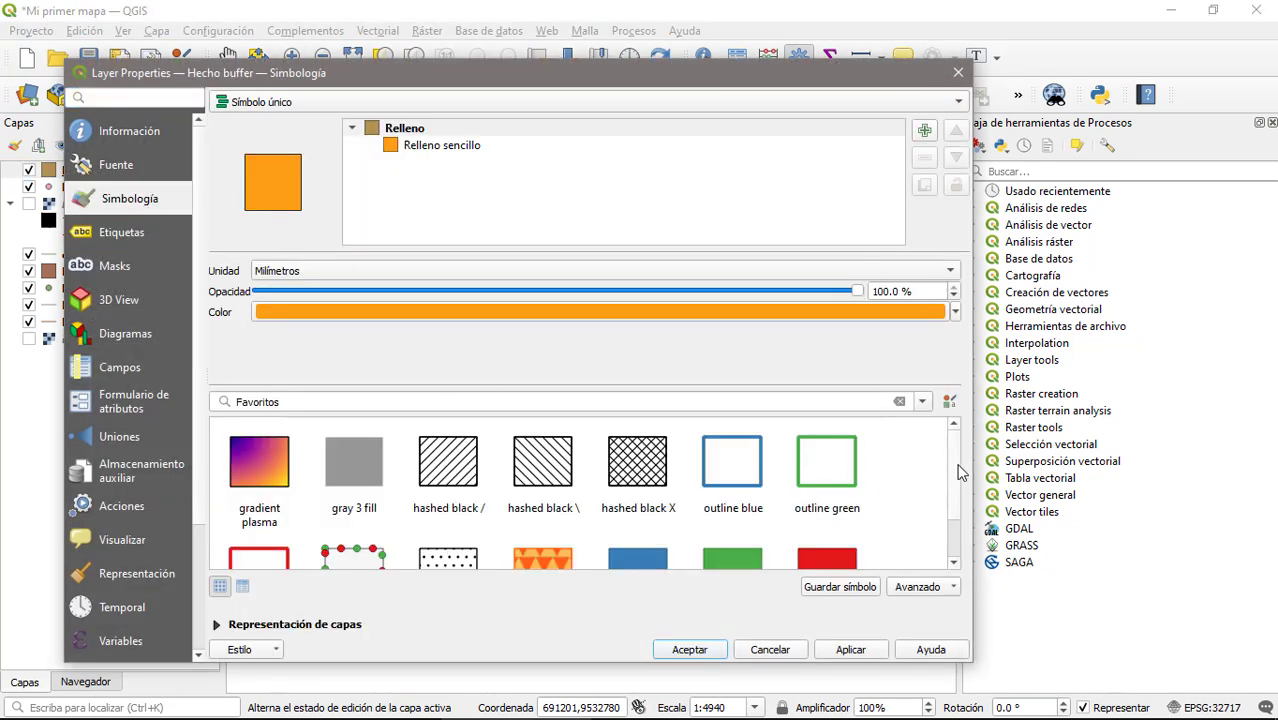
scroll(957, 478, "down", 3)
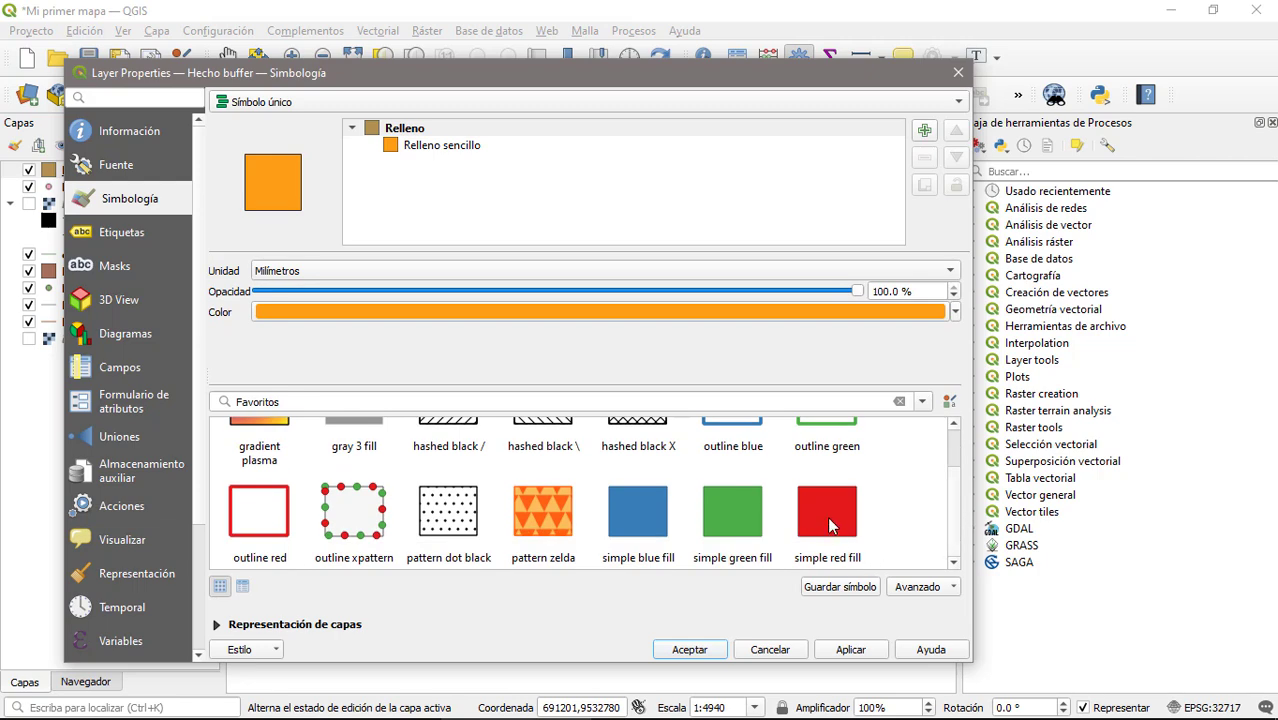
left_click(827, 516)
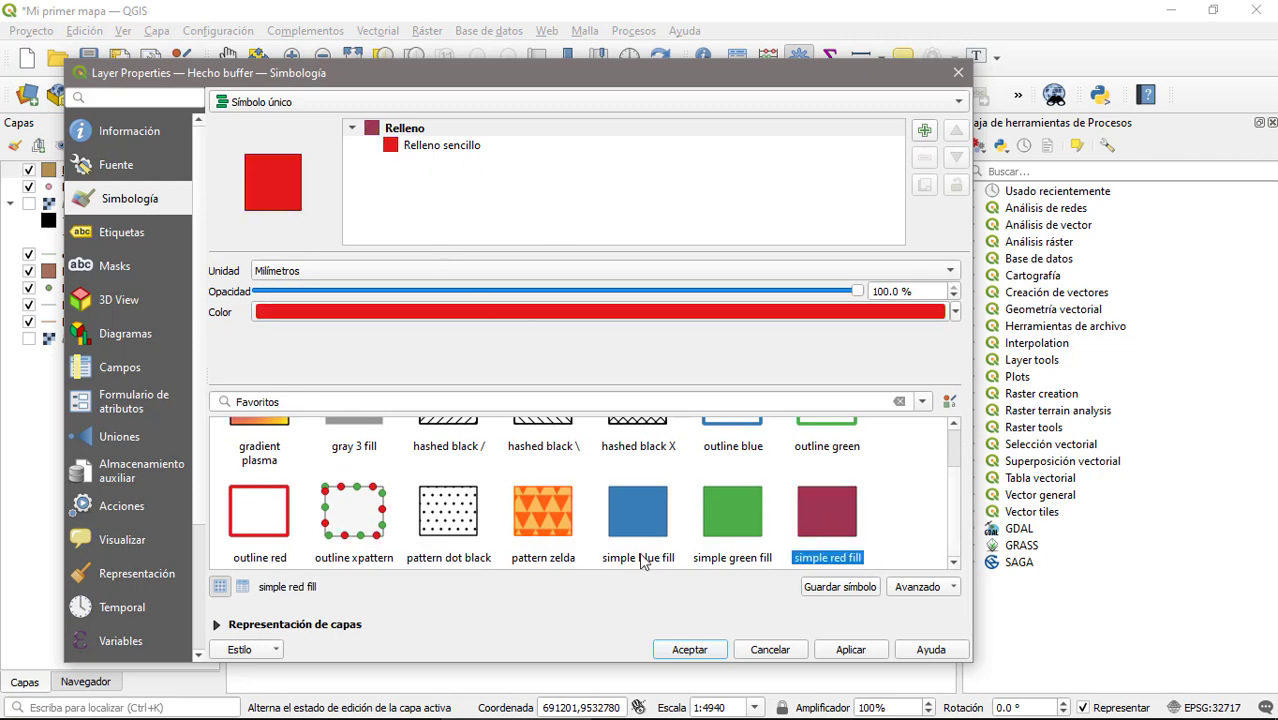
left_click(426, 148)
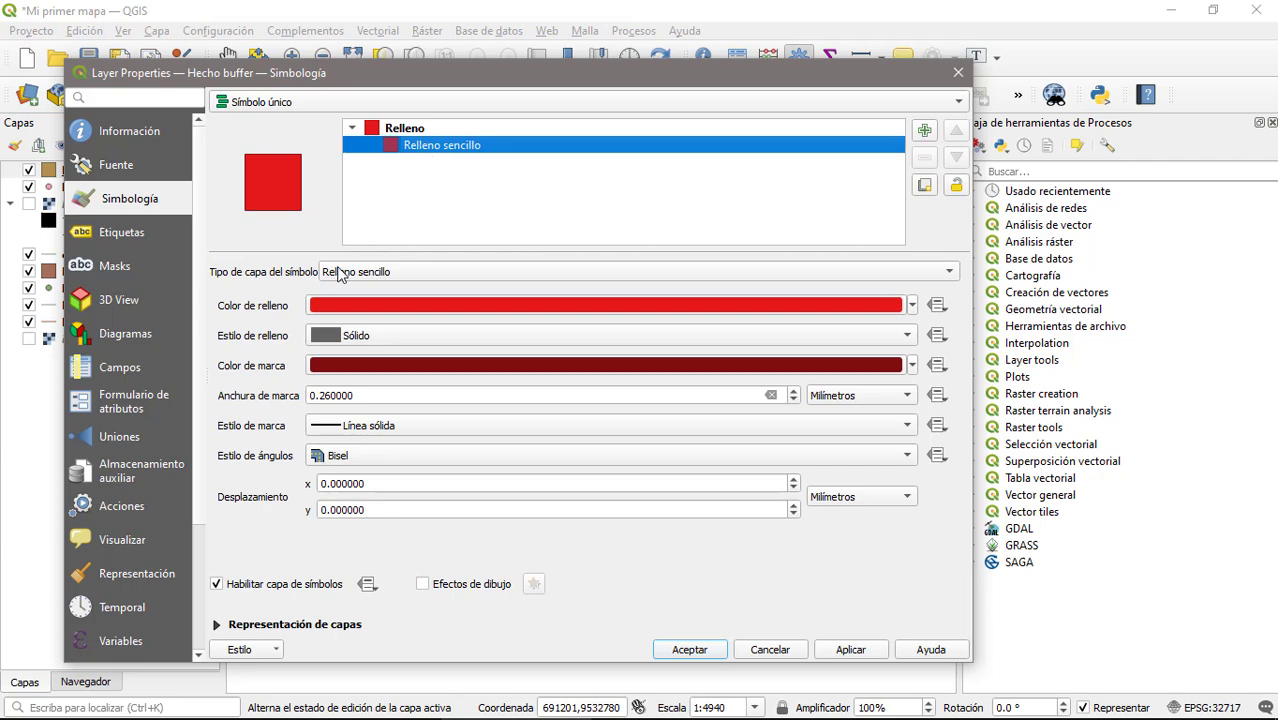
left_click(912, 305)
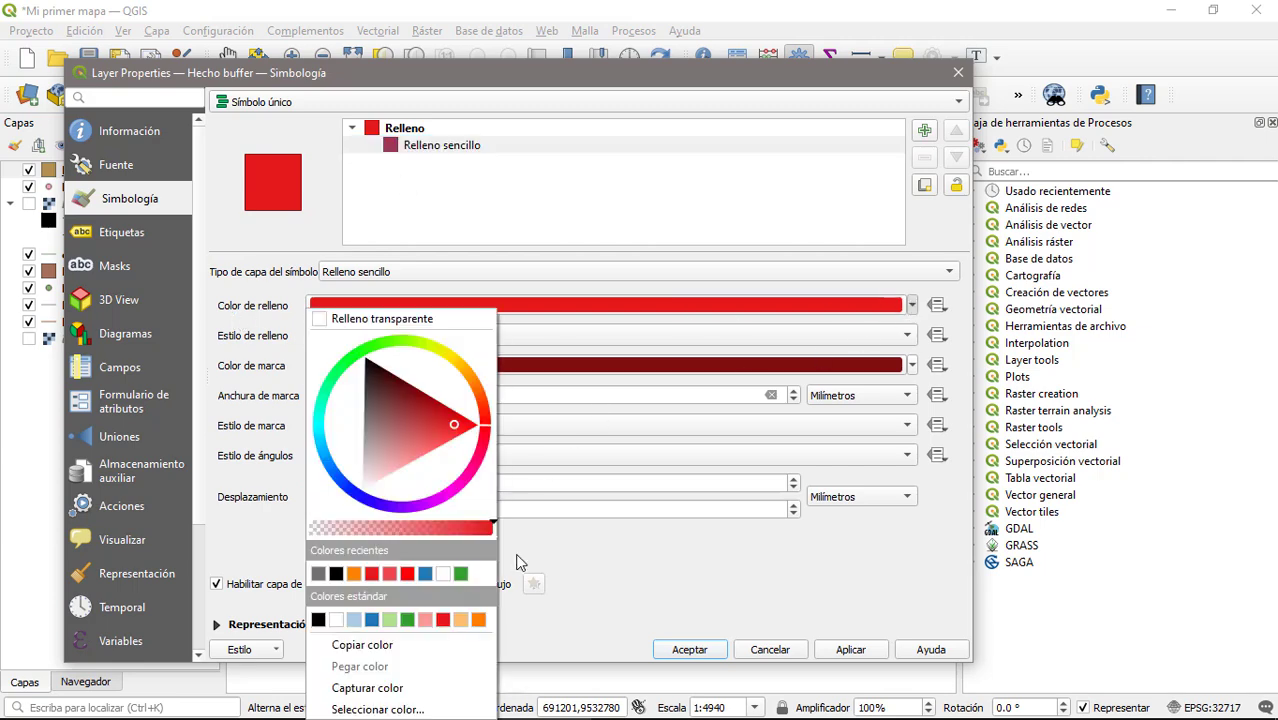
left_click(376, 577)
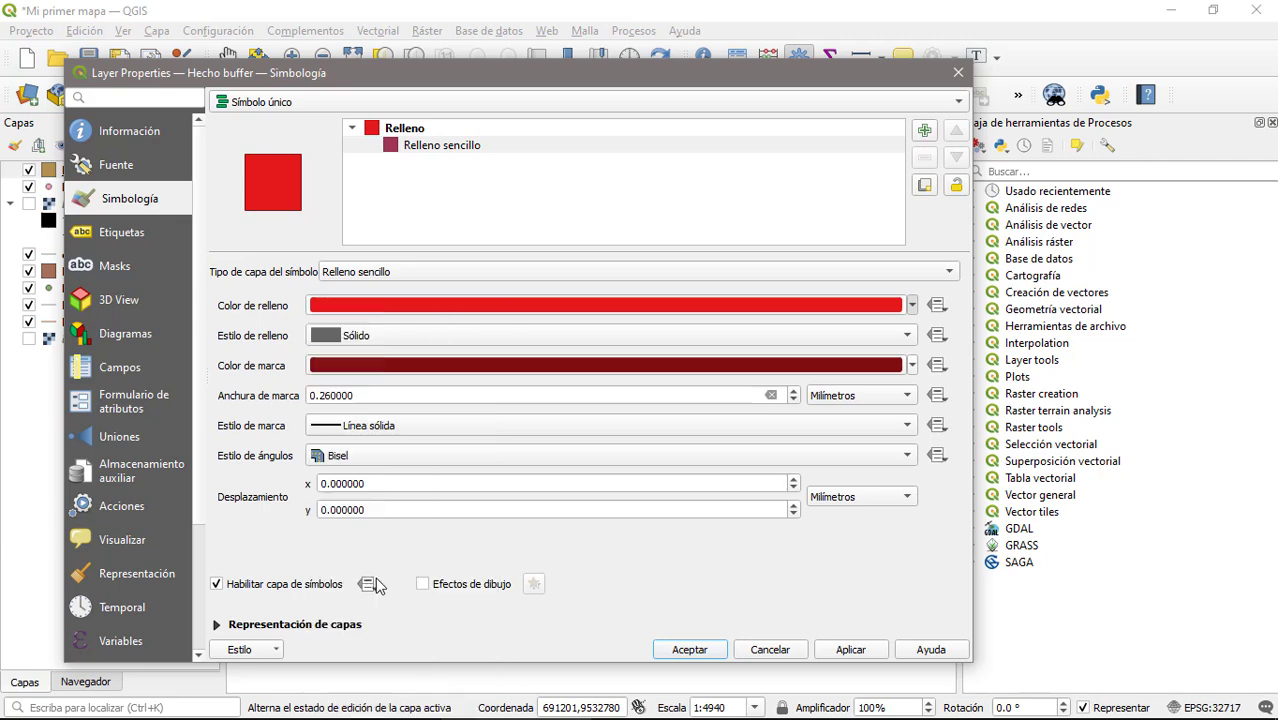
left_click(687, 650)
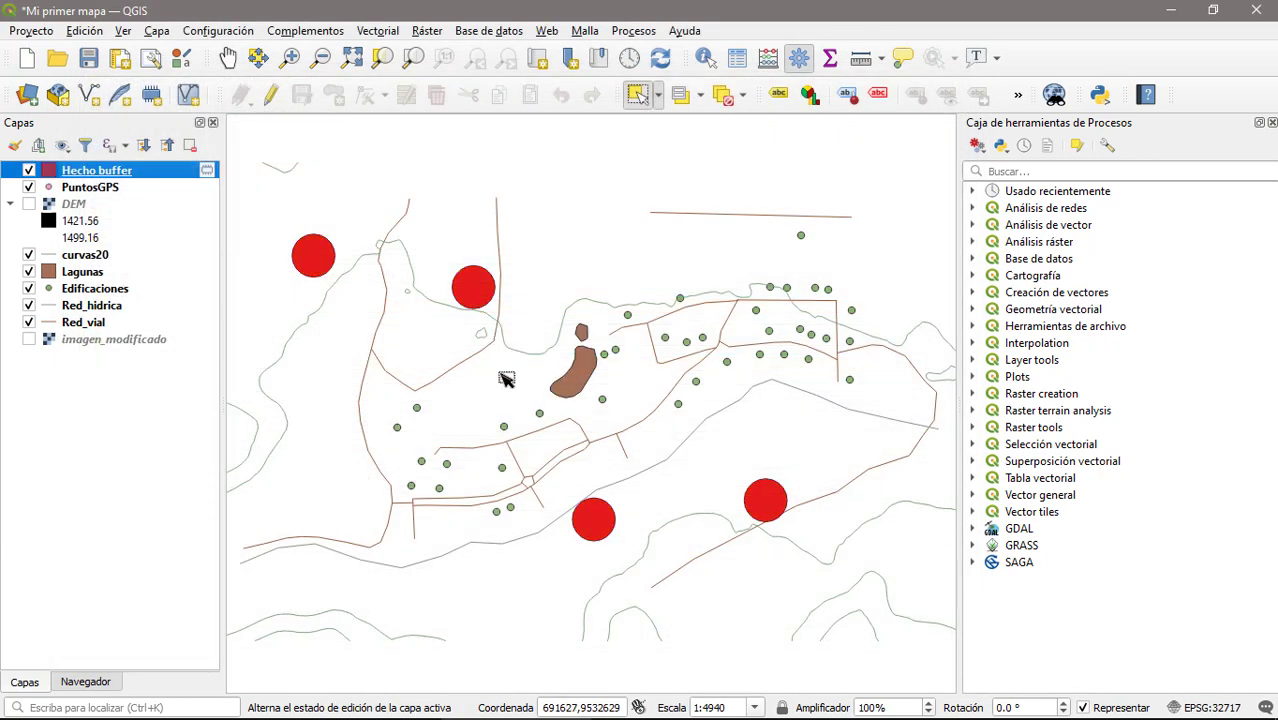
Apply the topo pop capital symbol from the full symbol list to PuntosGPS and place the Hecho buffer layer beneath it.
left_click(89, 190)
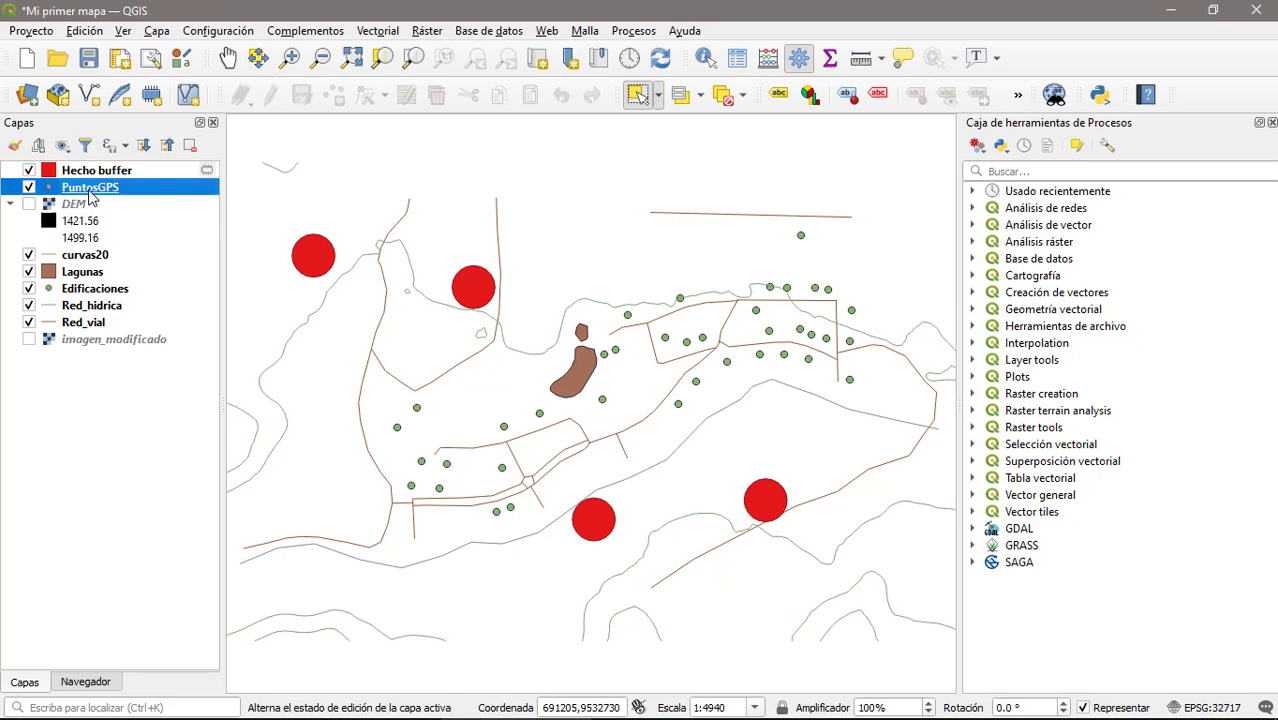
right_click(87, 188)
left_click(172, 579)
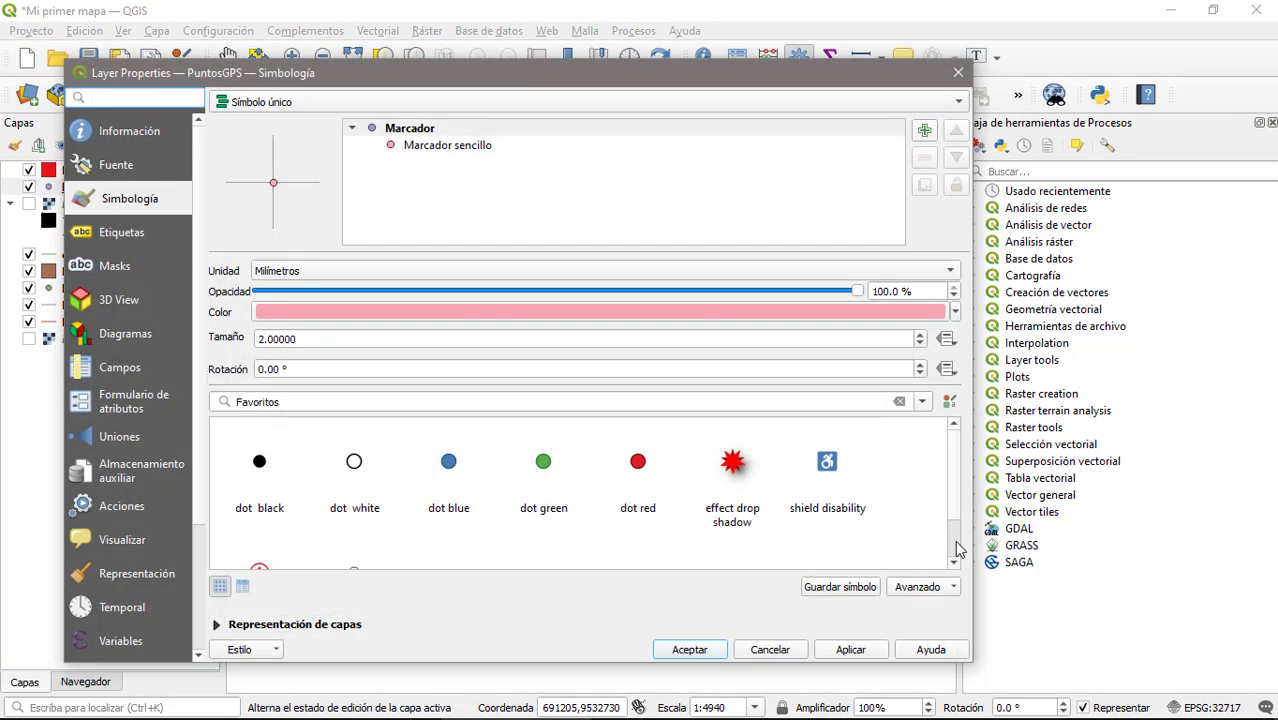
left_click(259, 461)
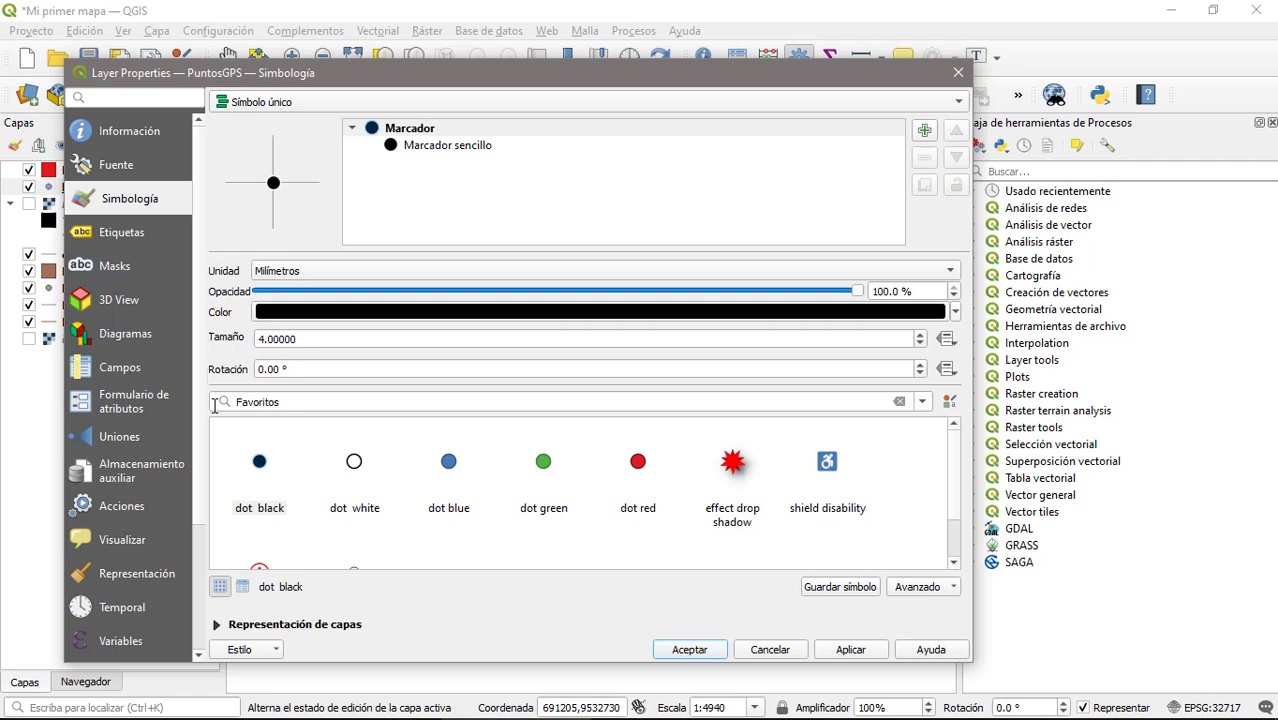
left_click(921, 401)
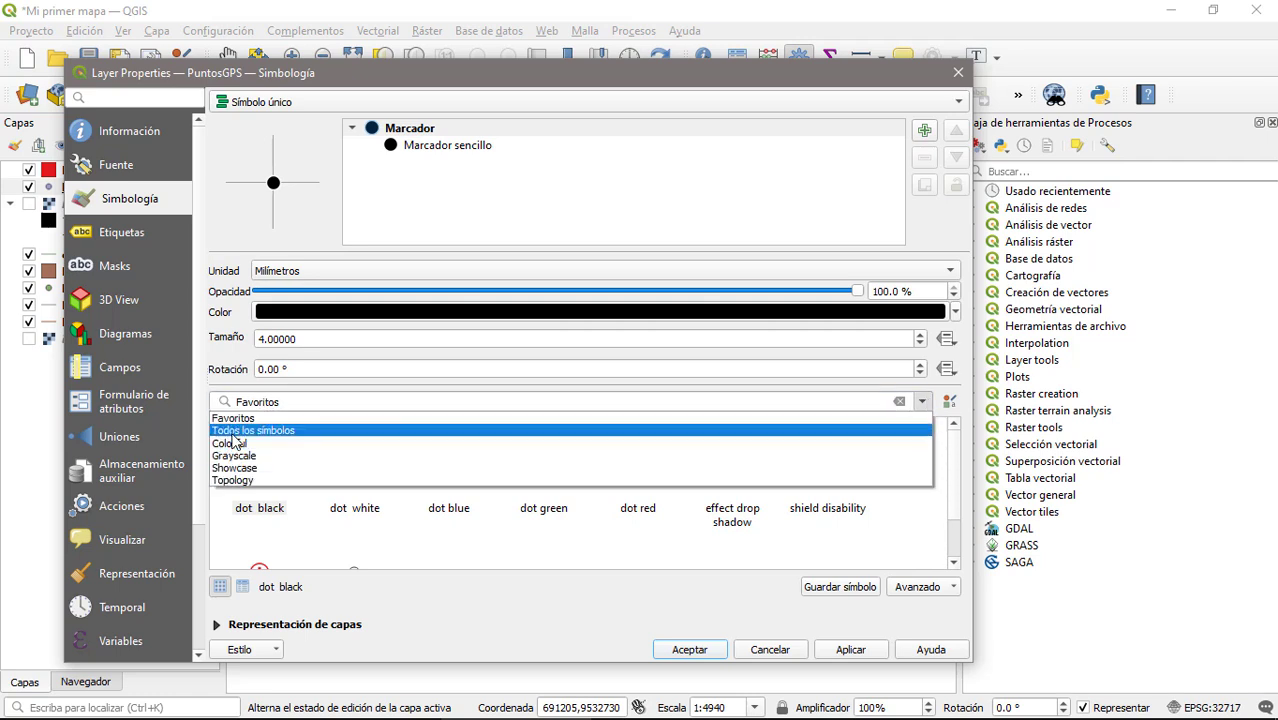
left_click(236, 431)
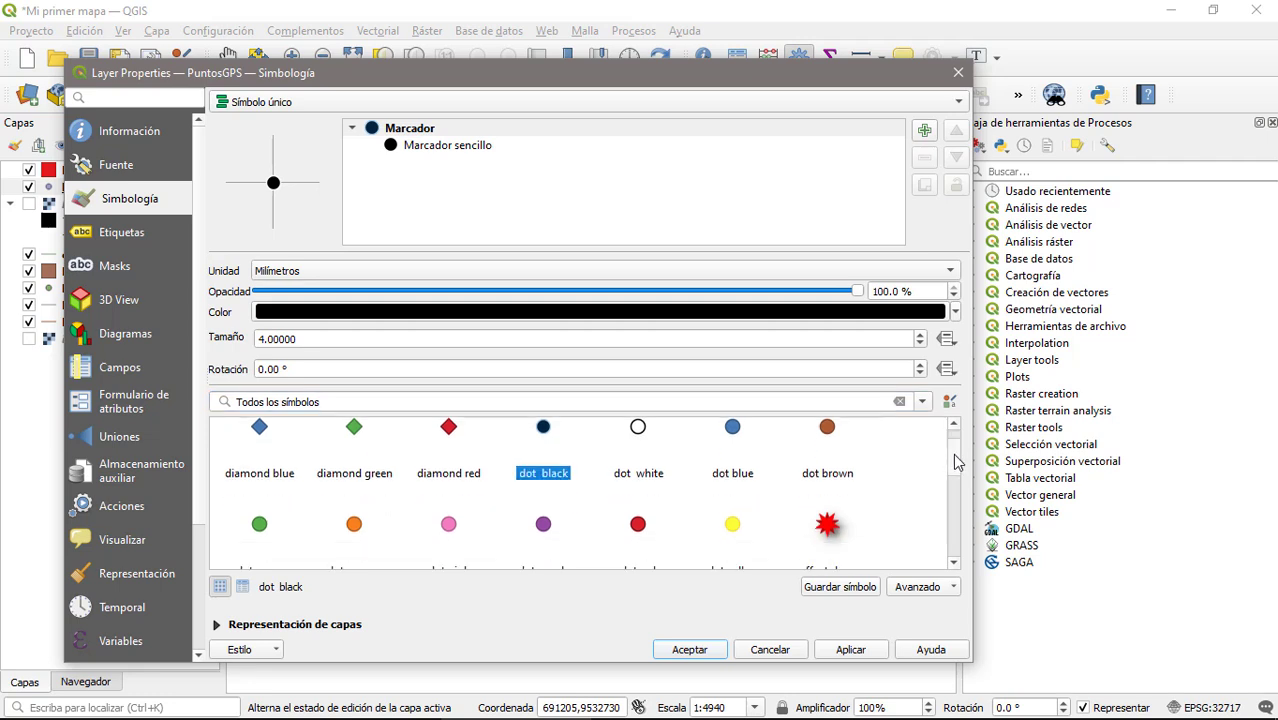
scroll(955, 498, "down", 2)
scroll(955, 498, "down", 2)
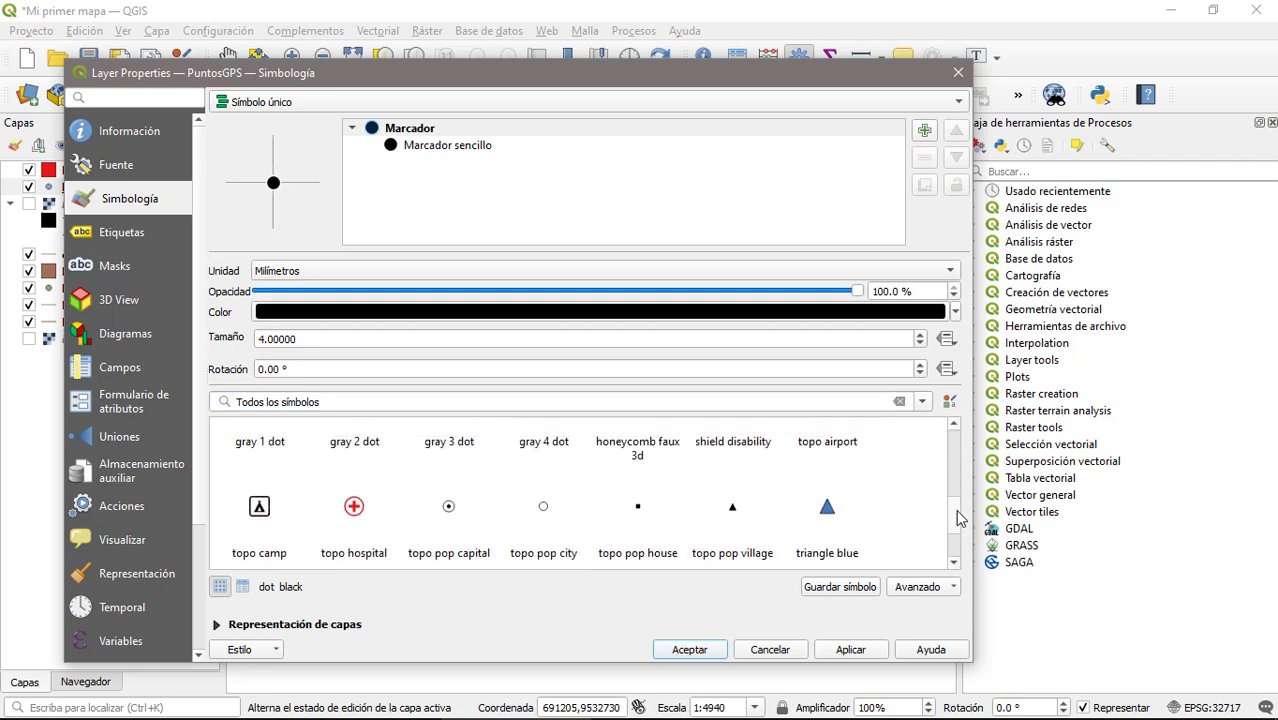
left_click(449, 520)
left_click(690, 650)
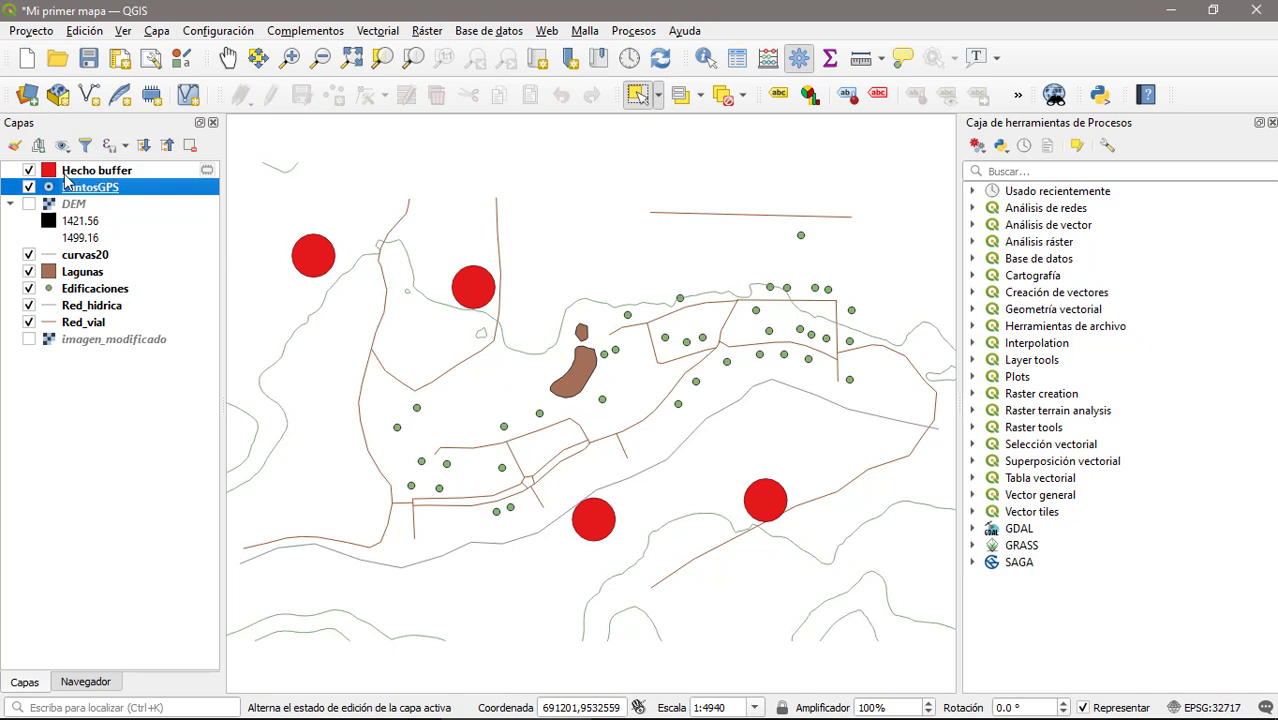
left_click(96, 172)
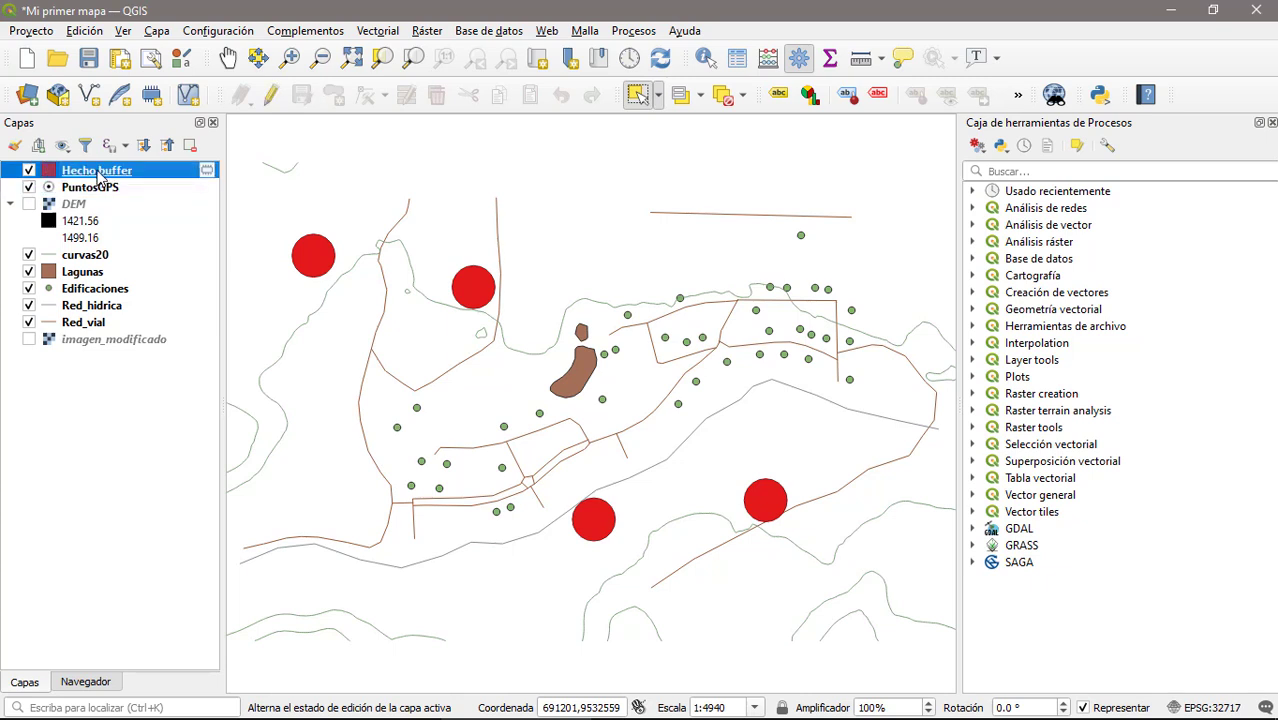
left_click_drag(97, 178, 98, 205)
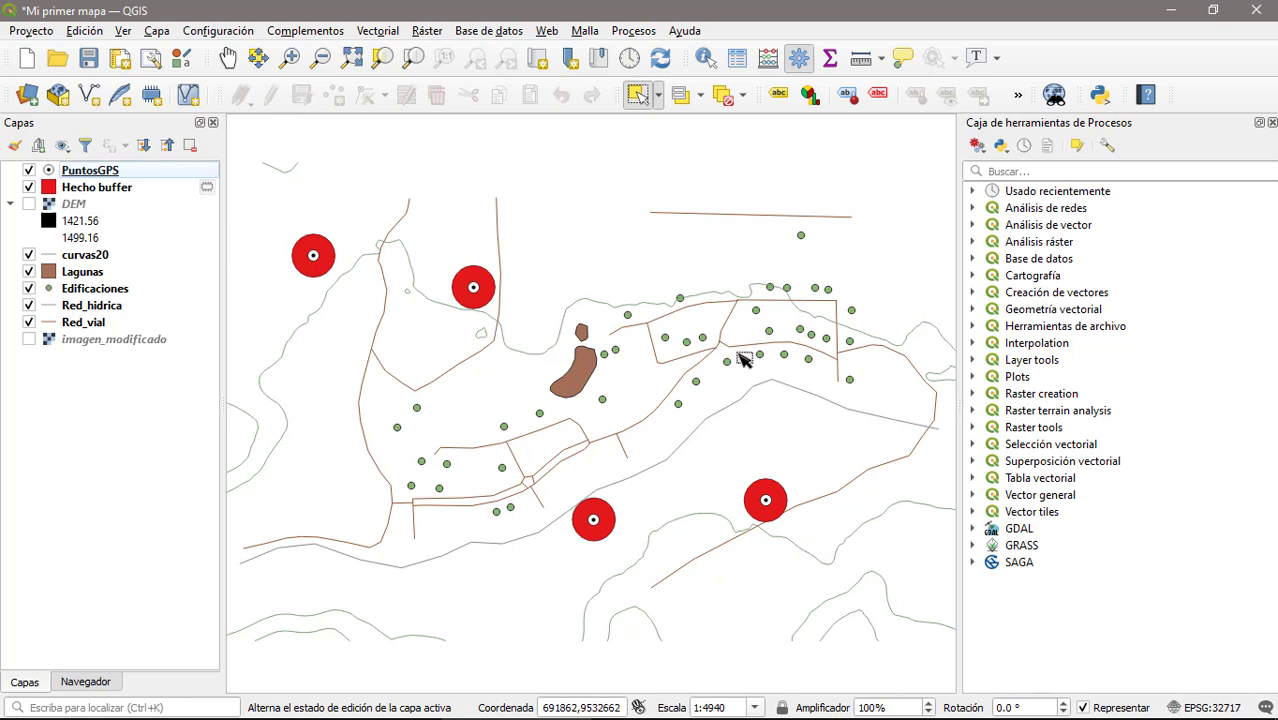
Style the curvas20 layer's simple line with a grey colour and a stroke width of 0.1 millimetres.
left_click(85, 256)
right_click(85, 256)
left_click(183, 660)
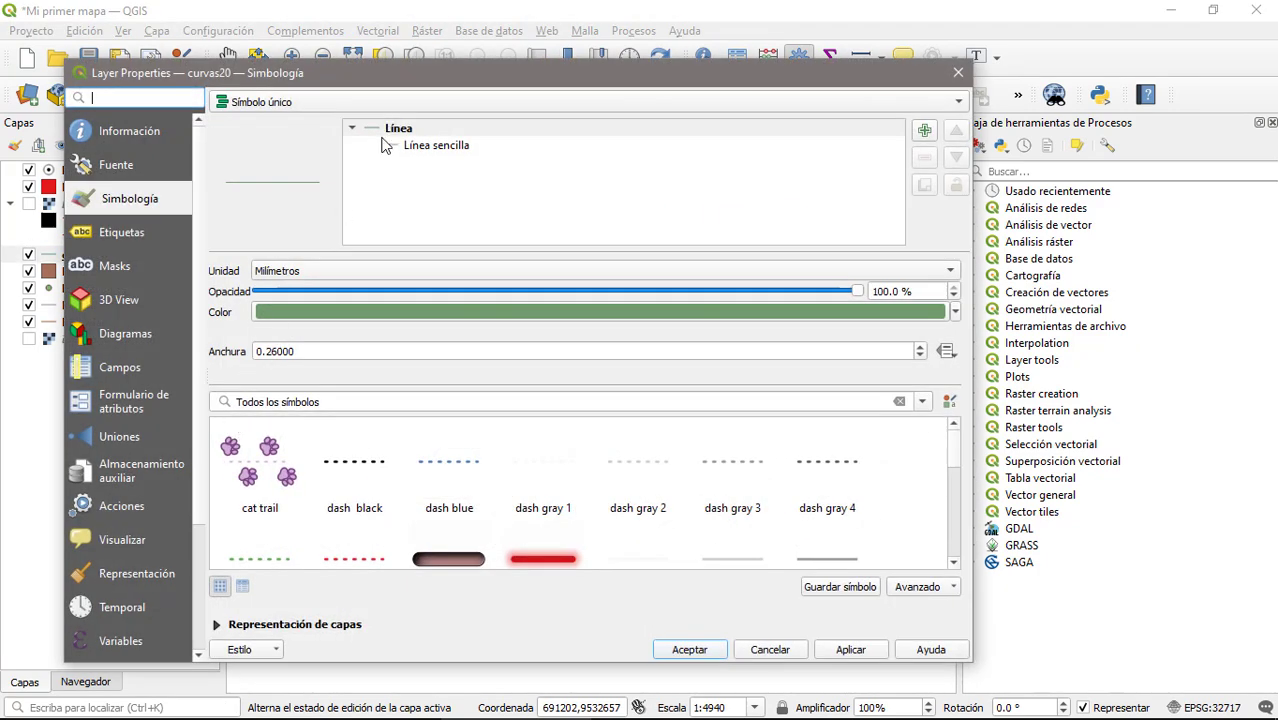
left_click(395, 148)
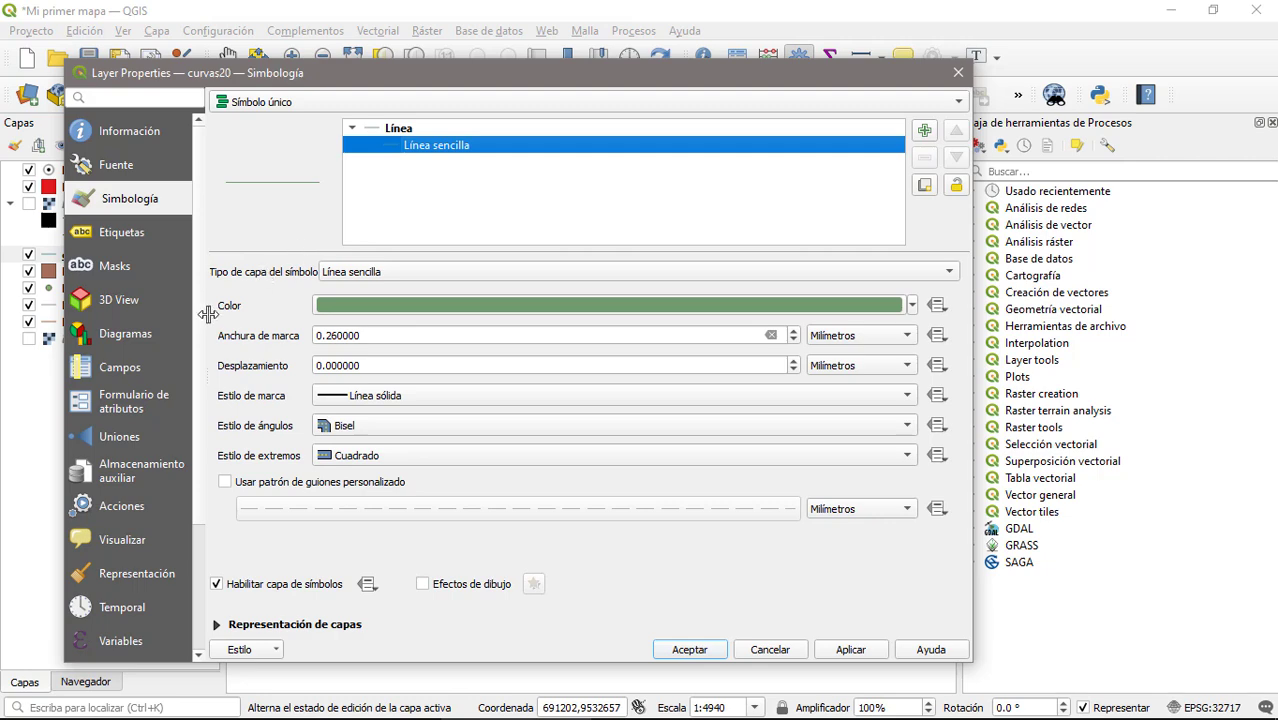
left_click(913, 305)
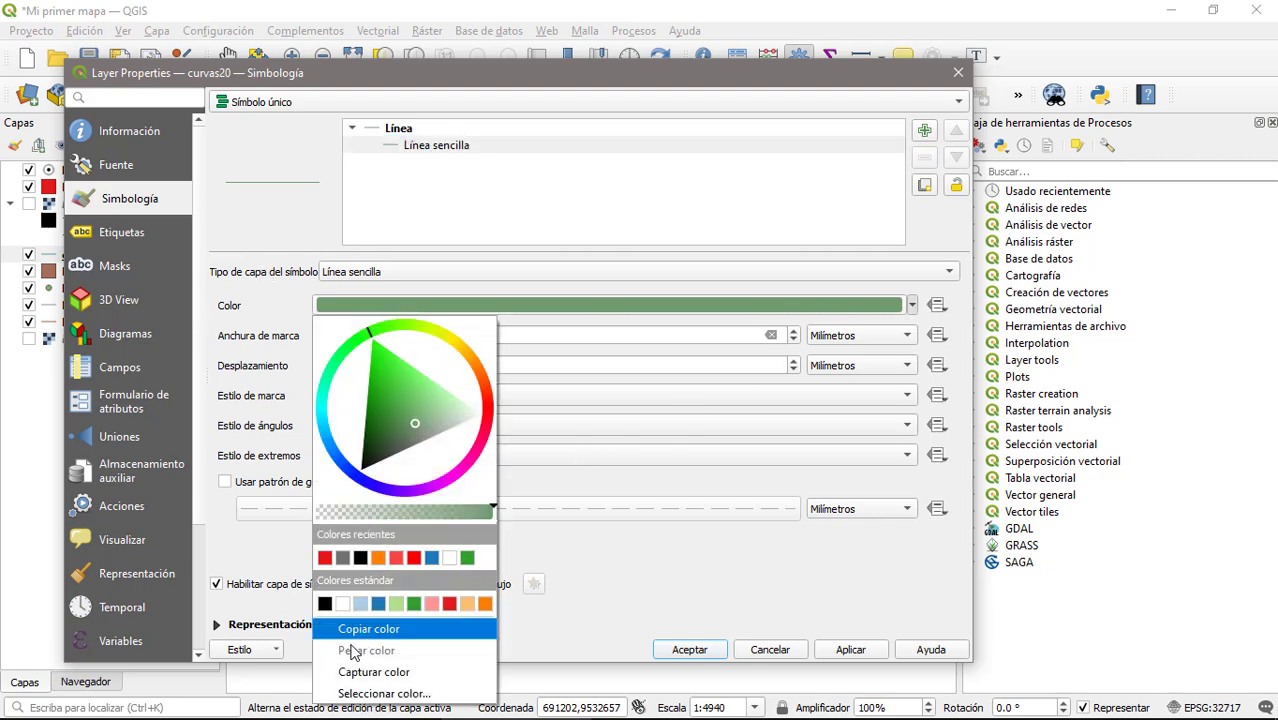
left_click(342, 557)
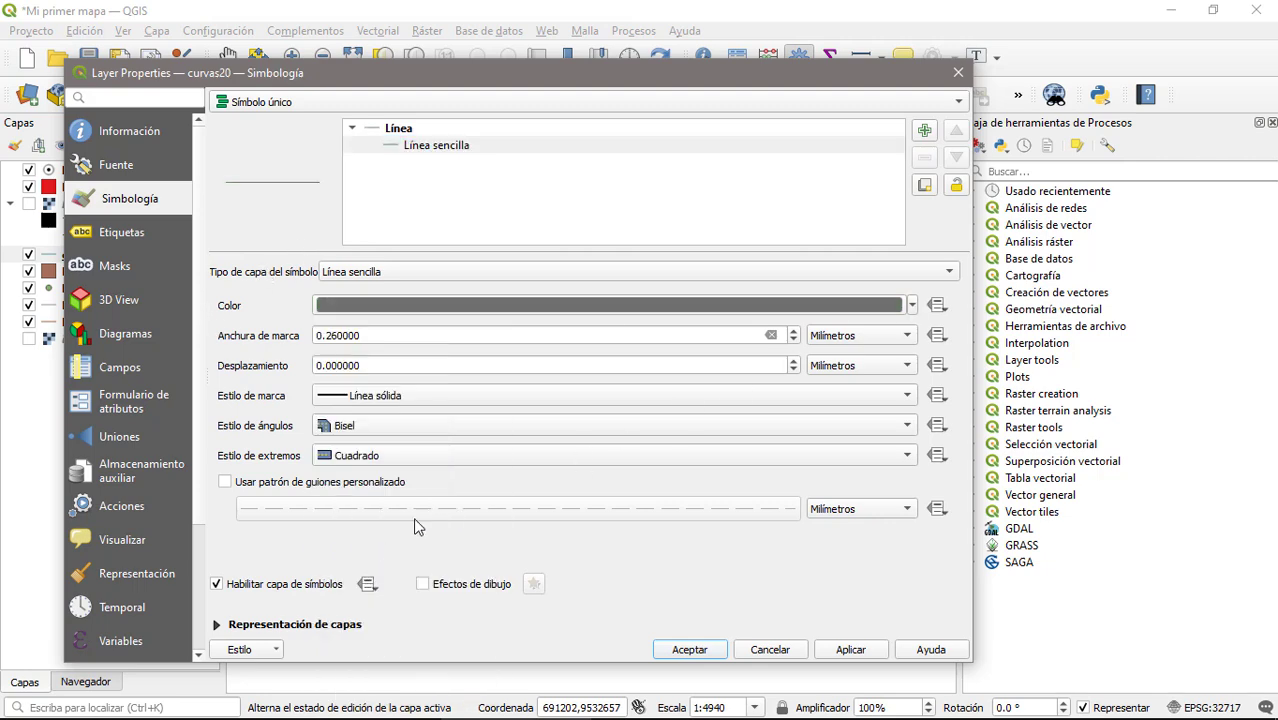
double_click(329, 336)
key("BackSpace")
type("1")
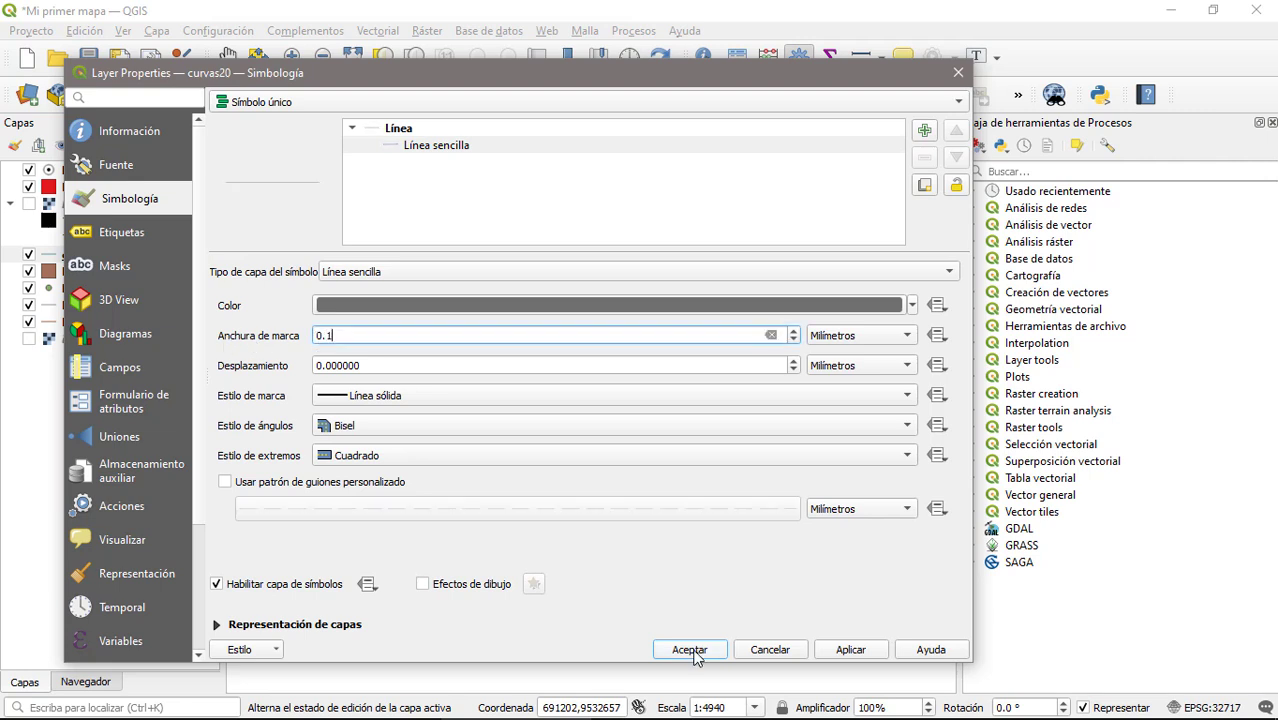
left_click(689, 650)
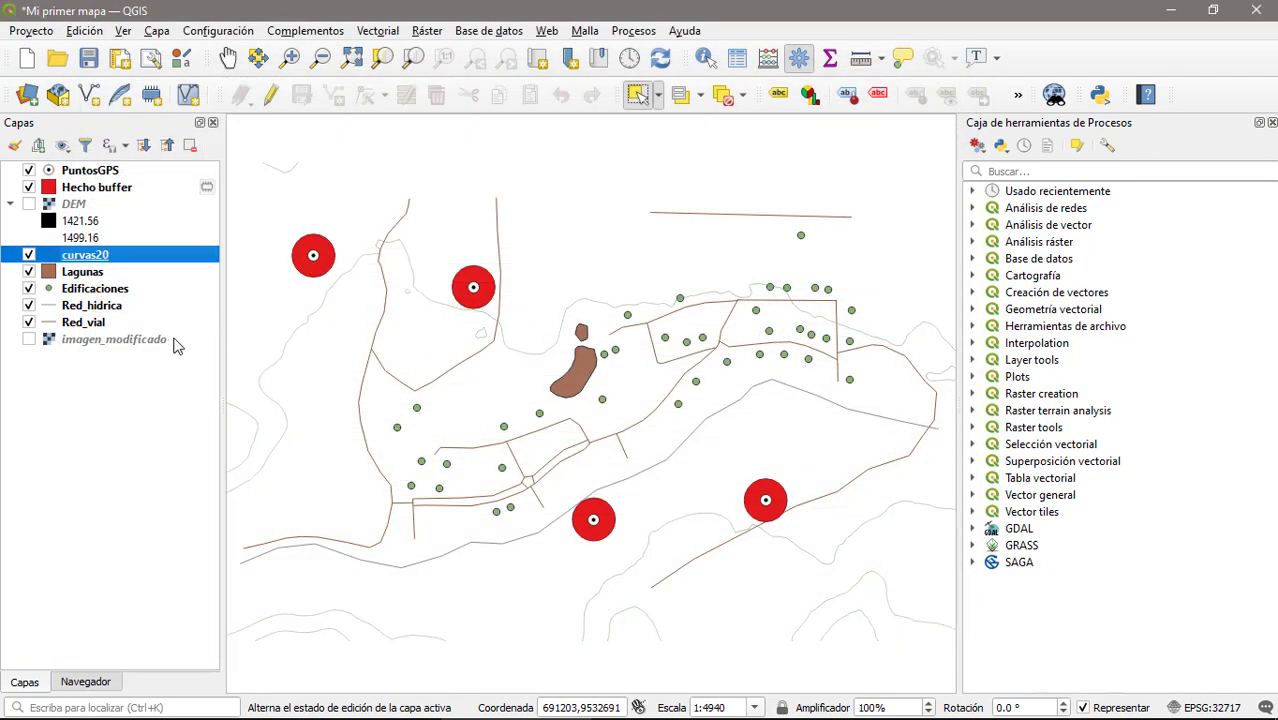
Apply the topo water fill symbol to the Lagunas layer.
left_click(78, 272)
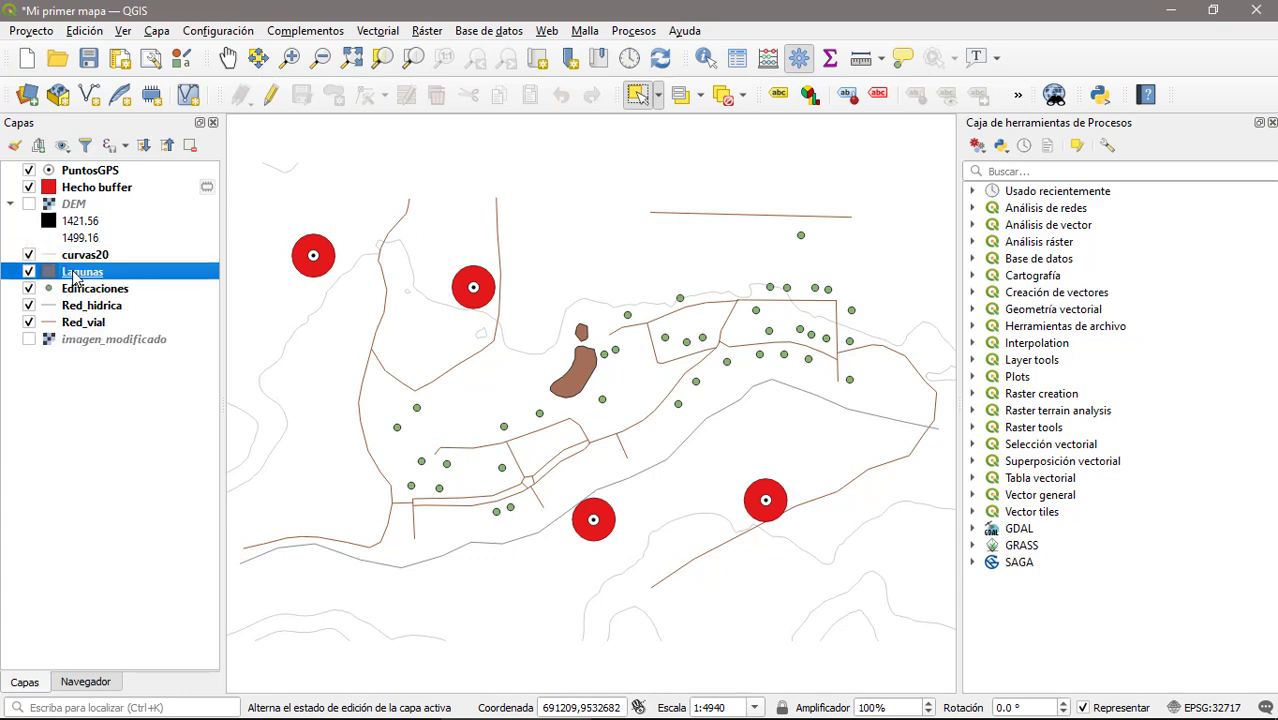
double_click(76, 276)
scroll(742, 478, "down", 5)
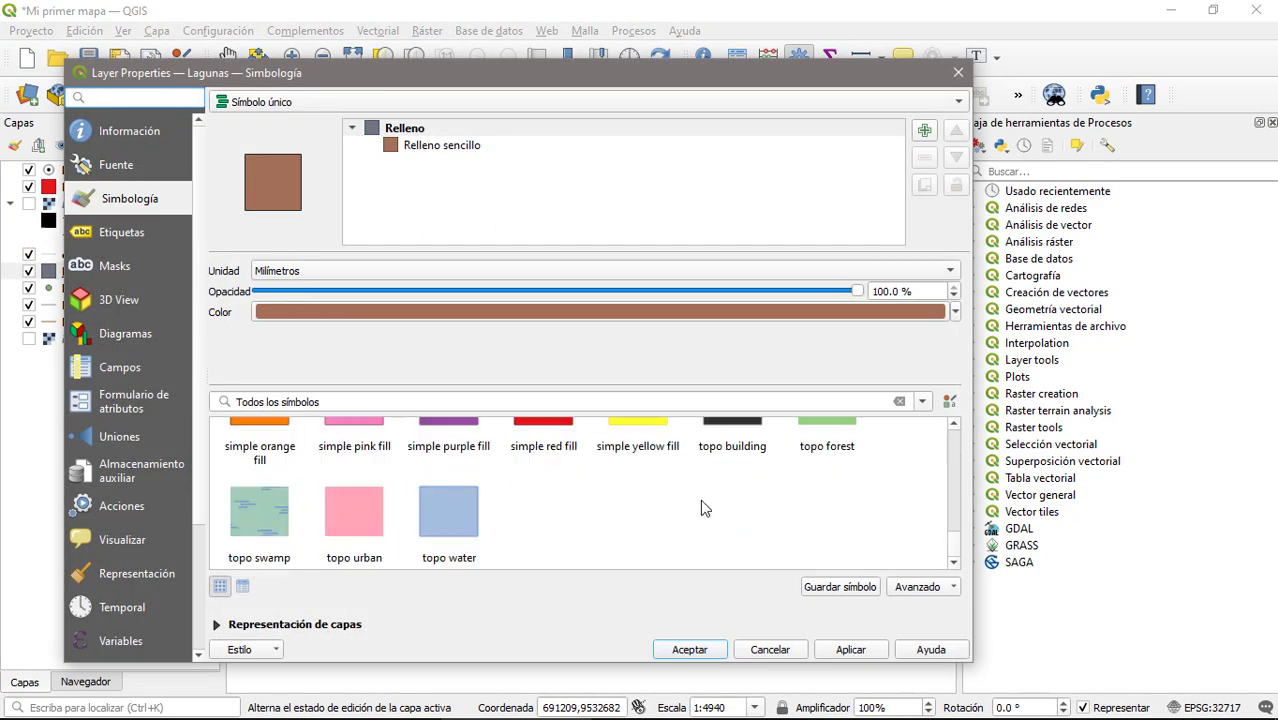
left_click(456, 522)
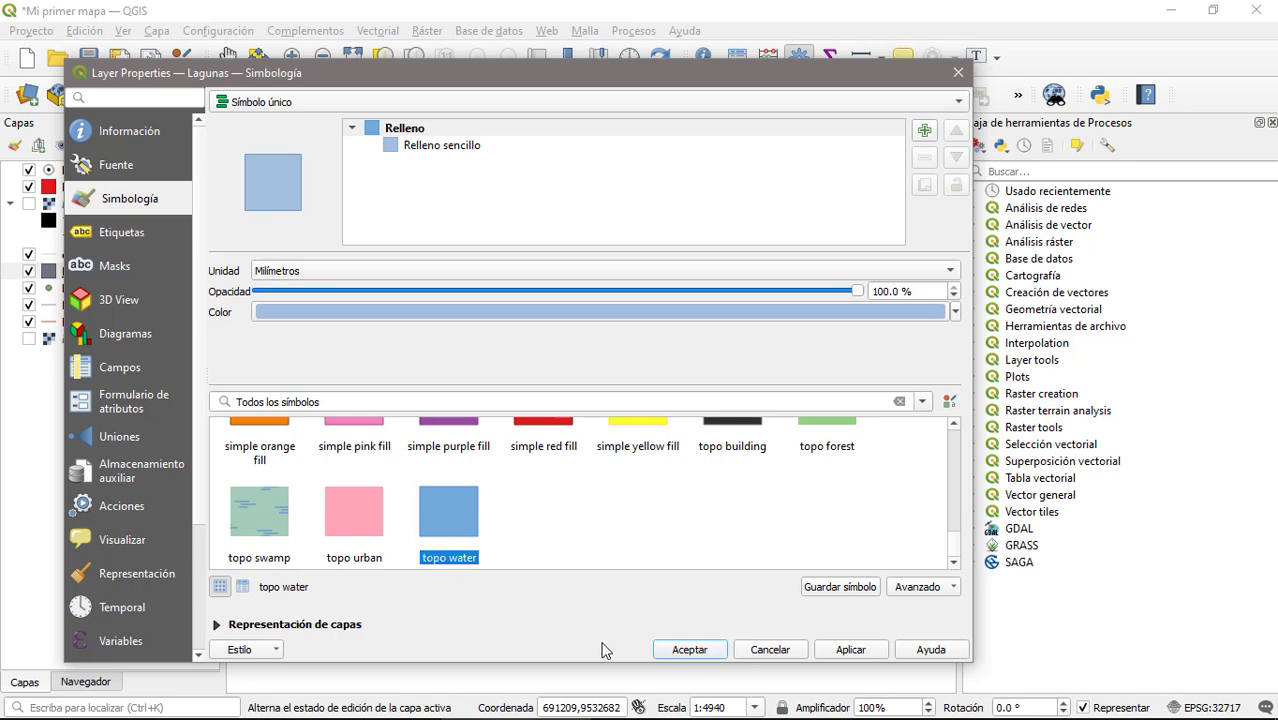
left_click(688, 652)
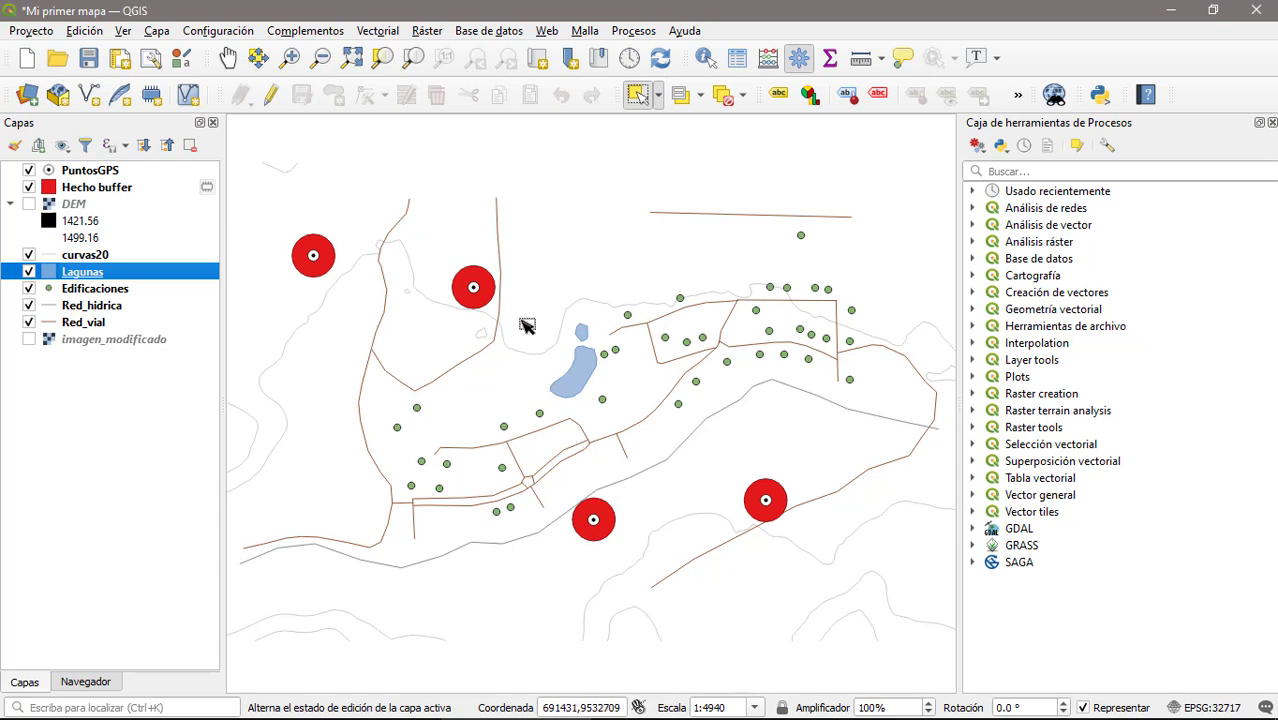
Examine the fields and building types in the Edificaciones attribute table.
right_click(93, 290)
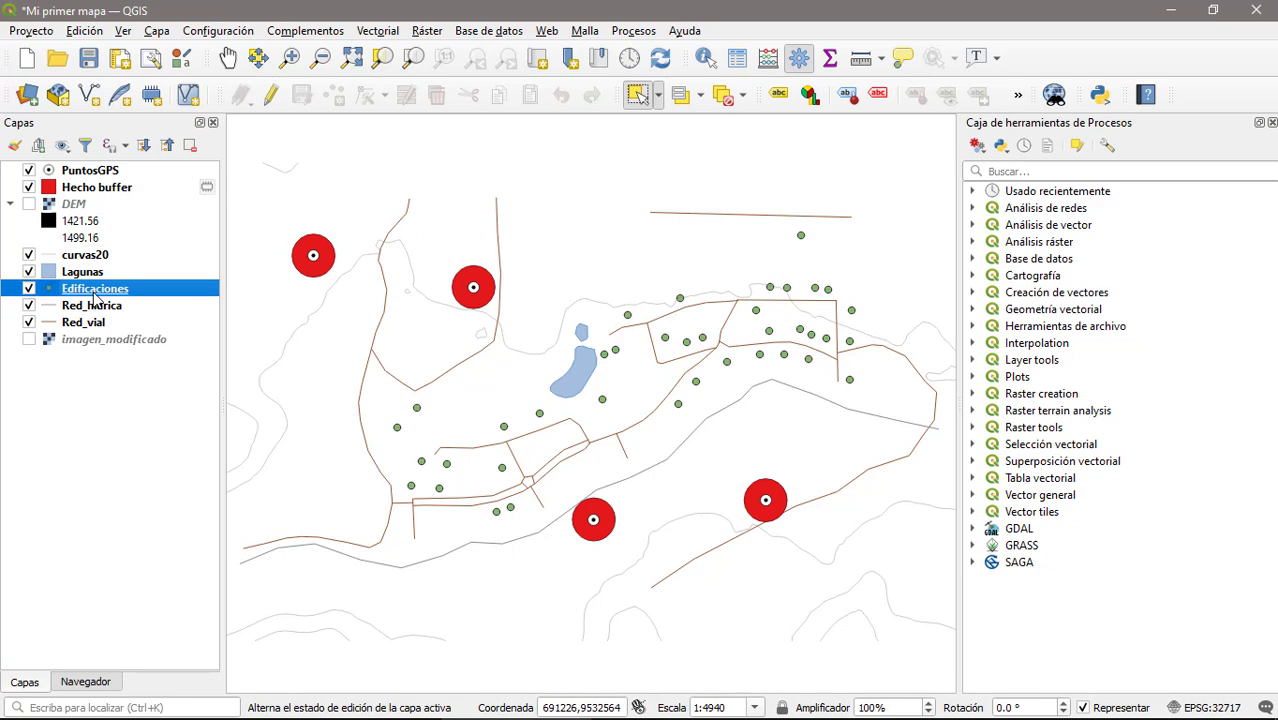
left_click(190, 530)
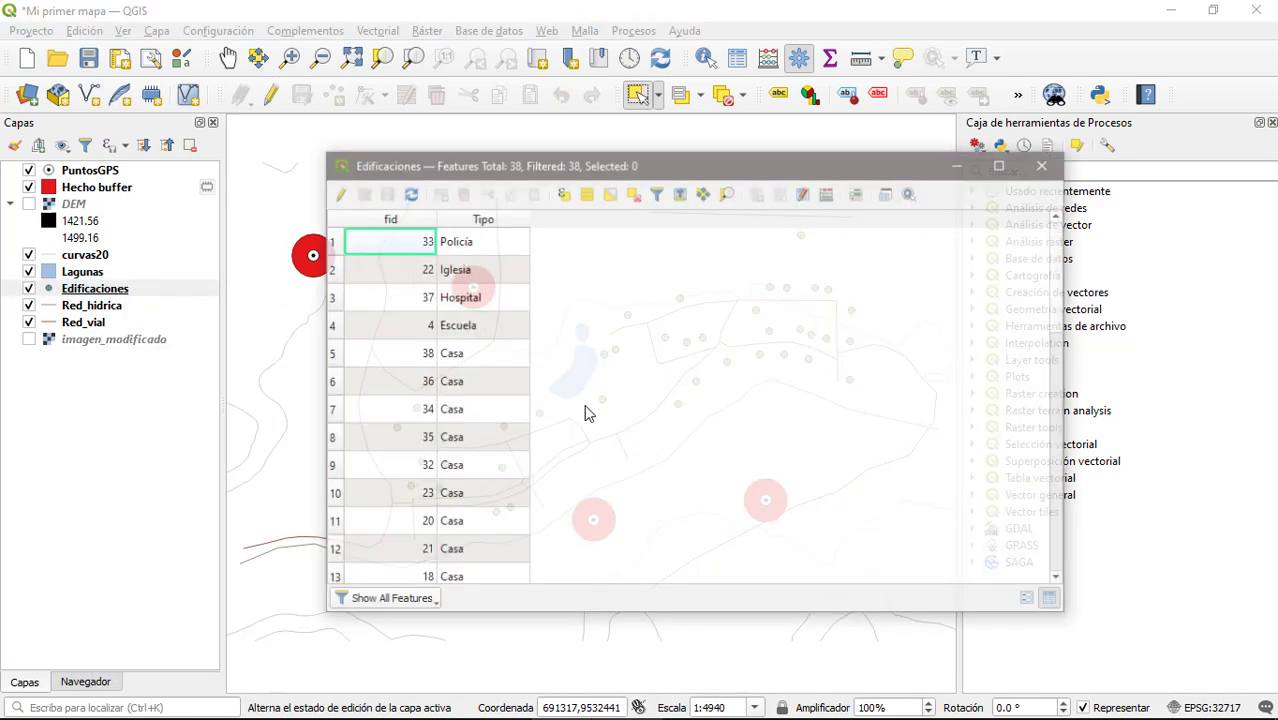
left_click(1044, 164)
Categorize the Edificaciones layer by the Tipo field, classify its values, and disable the category for all other values.
left_click(108, 293)
right_click(108, 293)
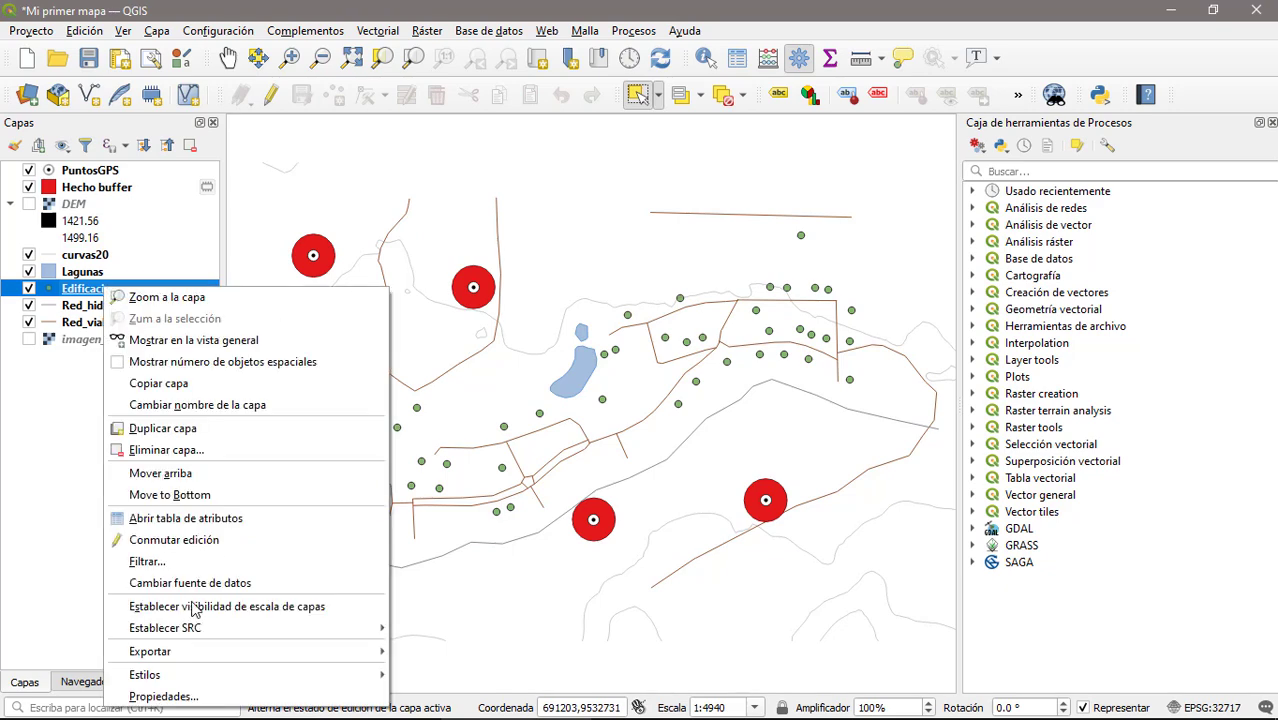
left_click(163, 696)
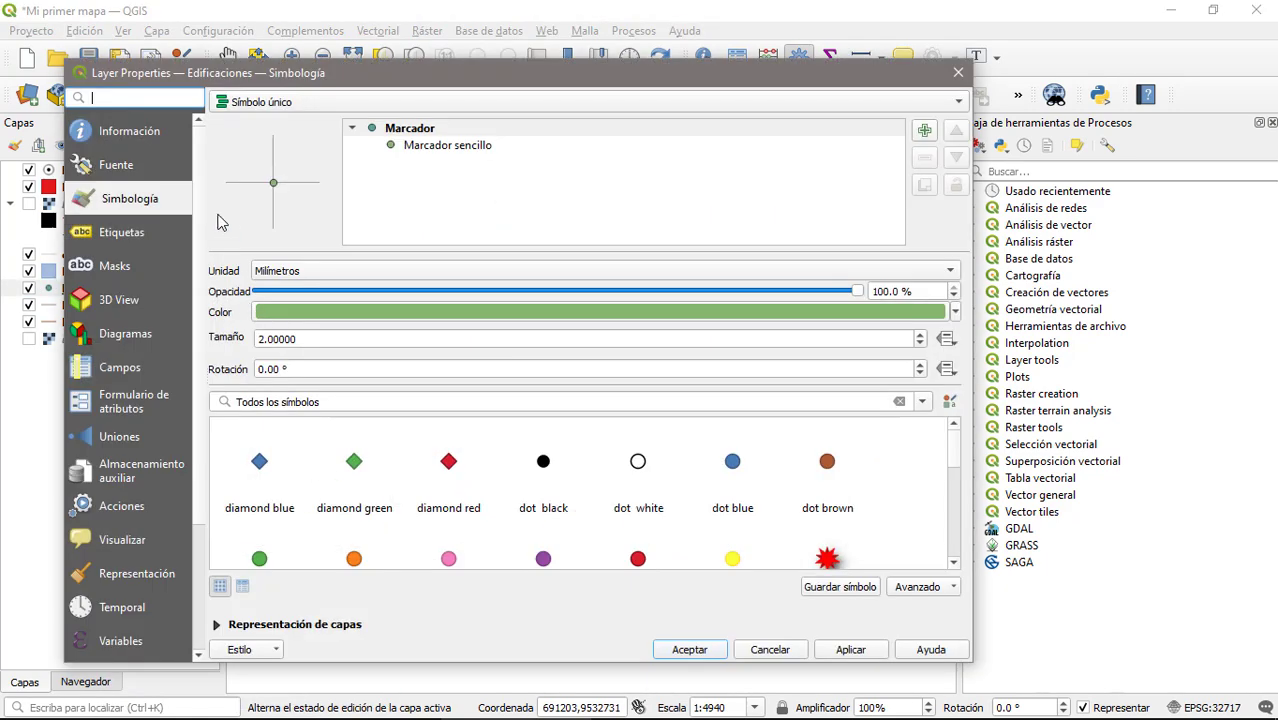
left_click(268, 103)
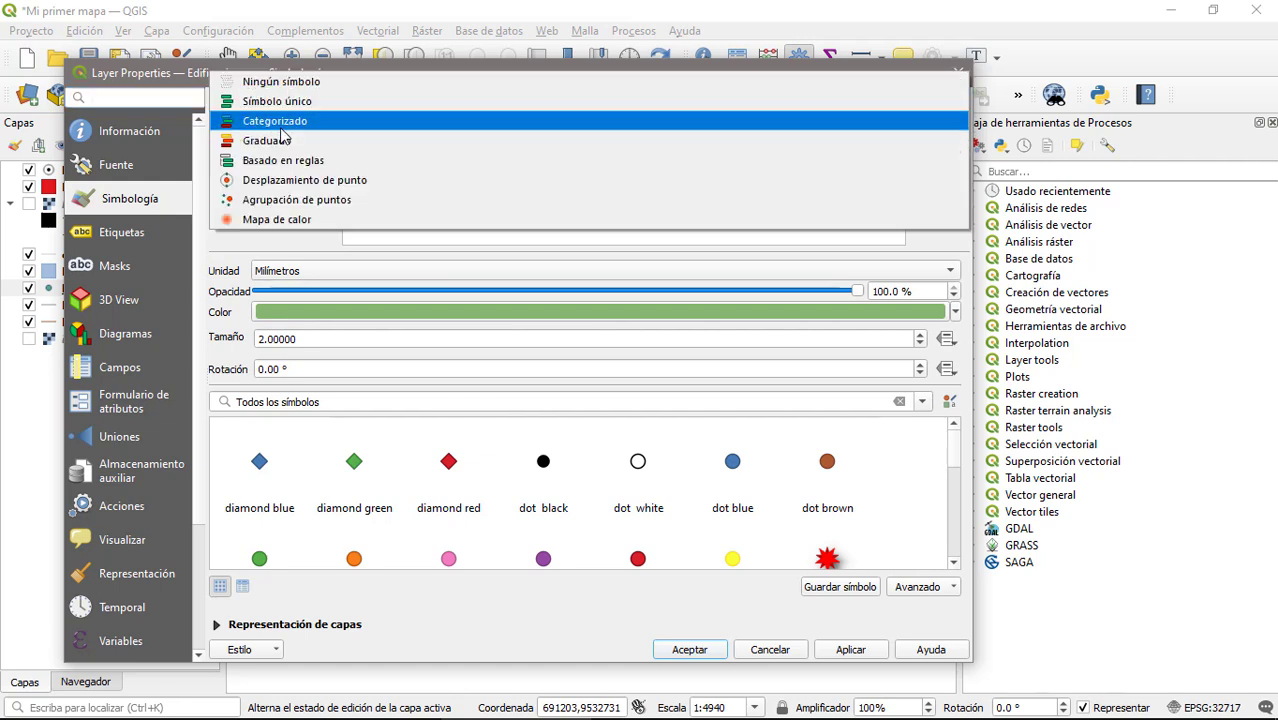
left_click(276, 122)
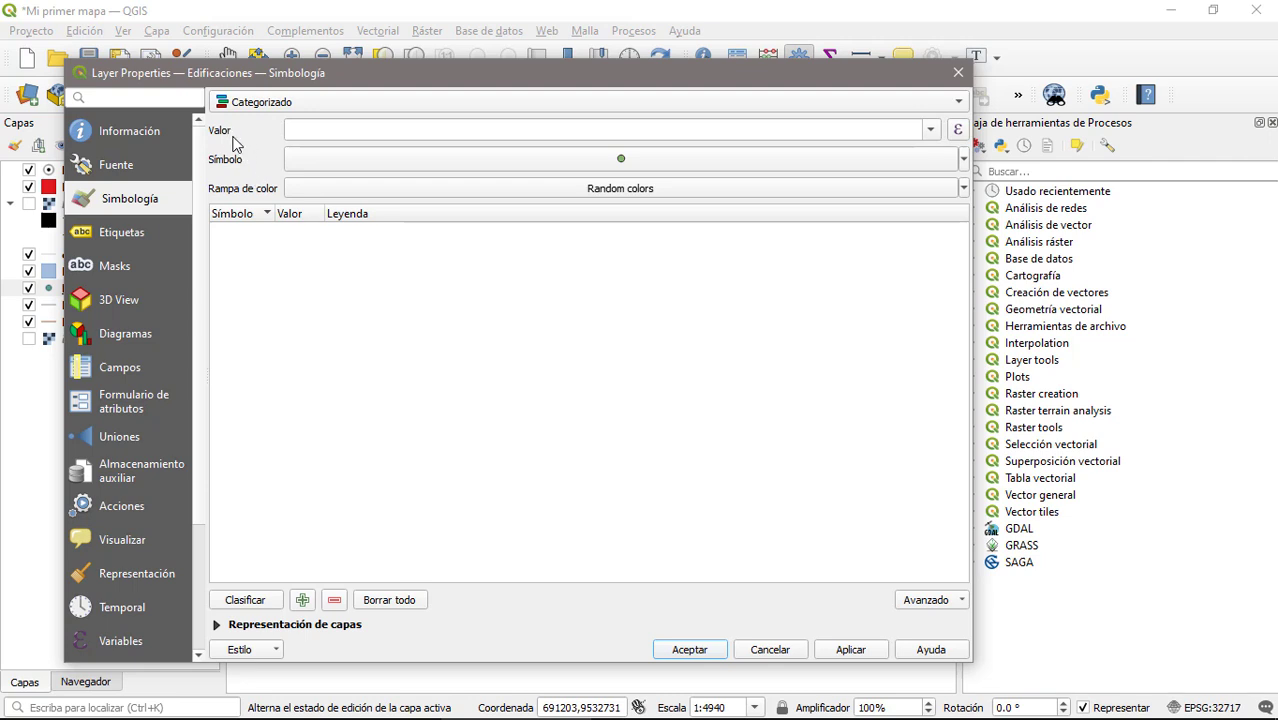
left_click(932, 131)
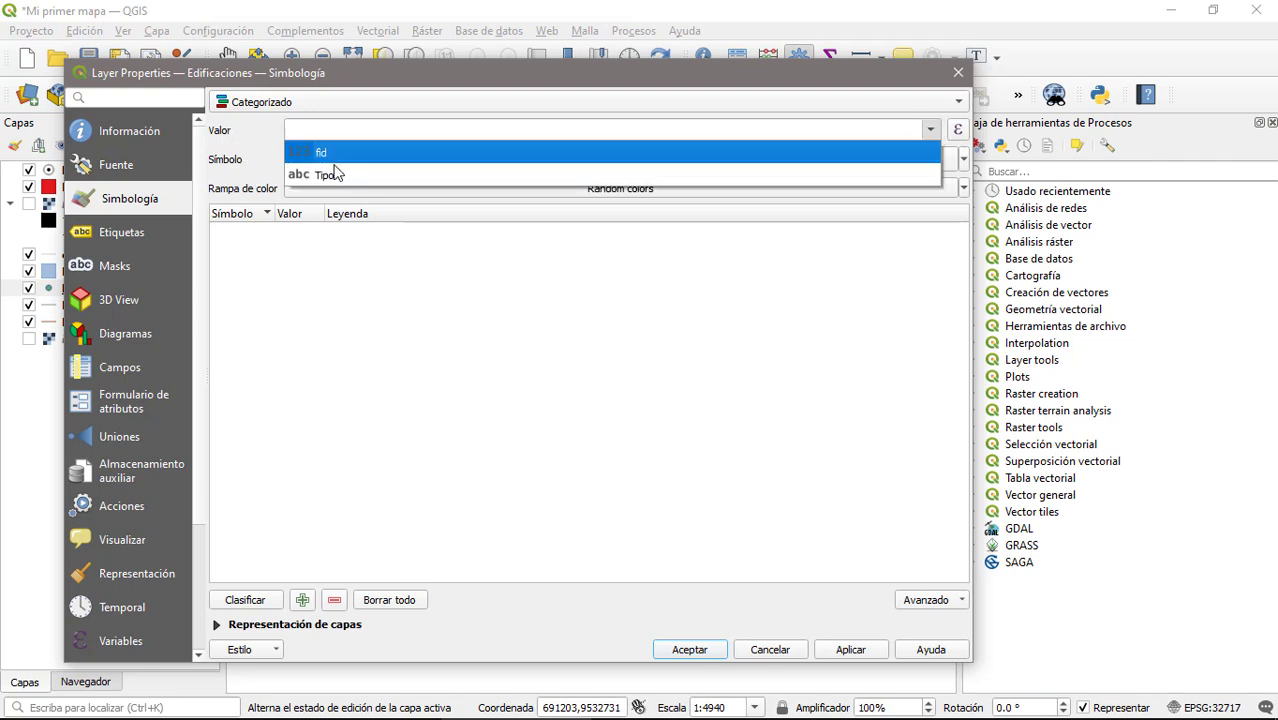
left_click(325, 177)
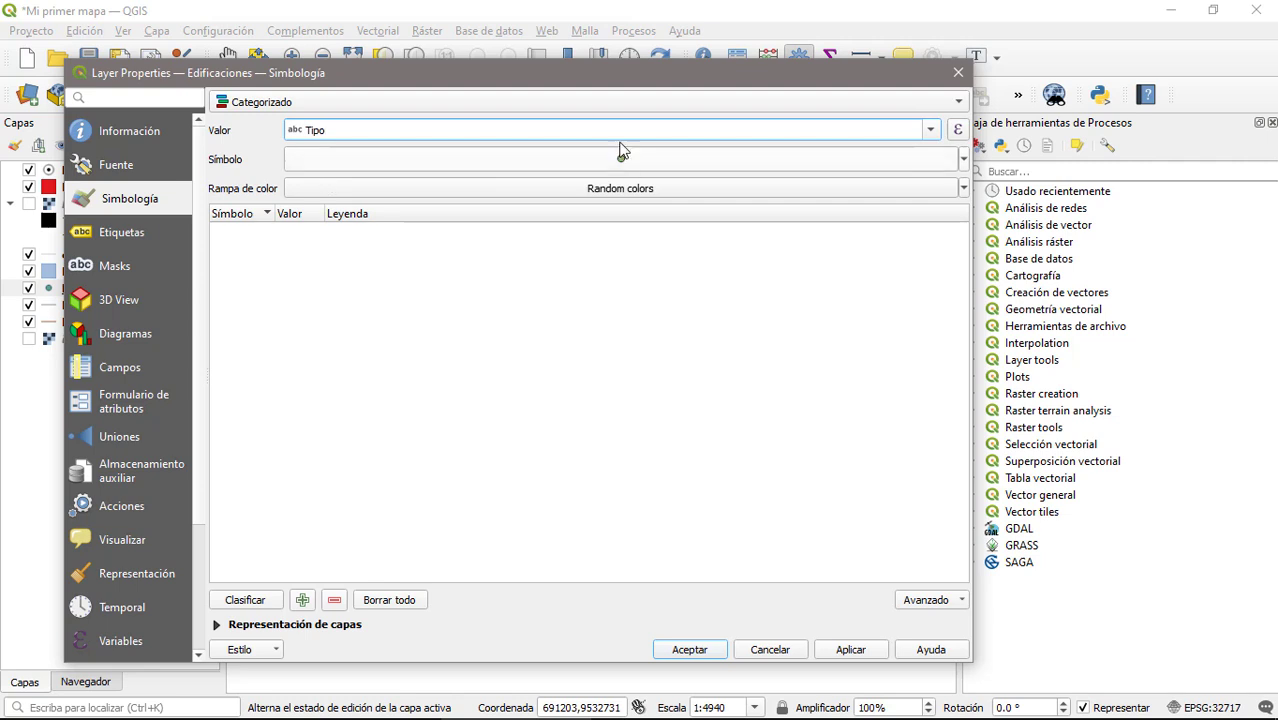
left_click(245, 600)
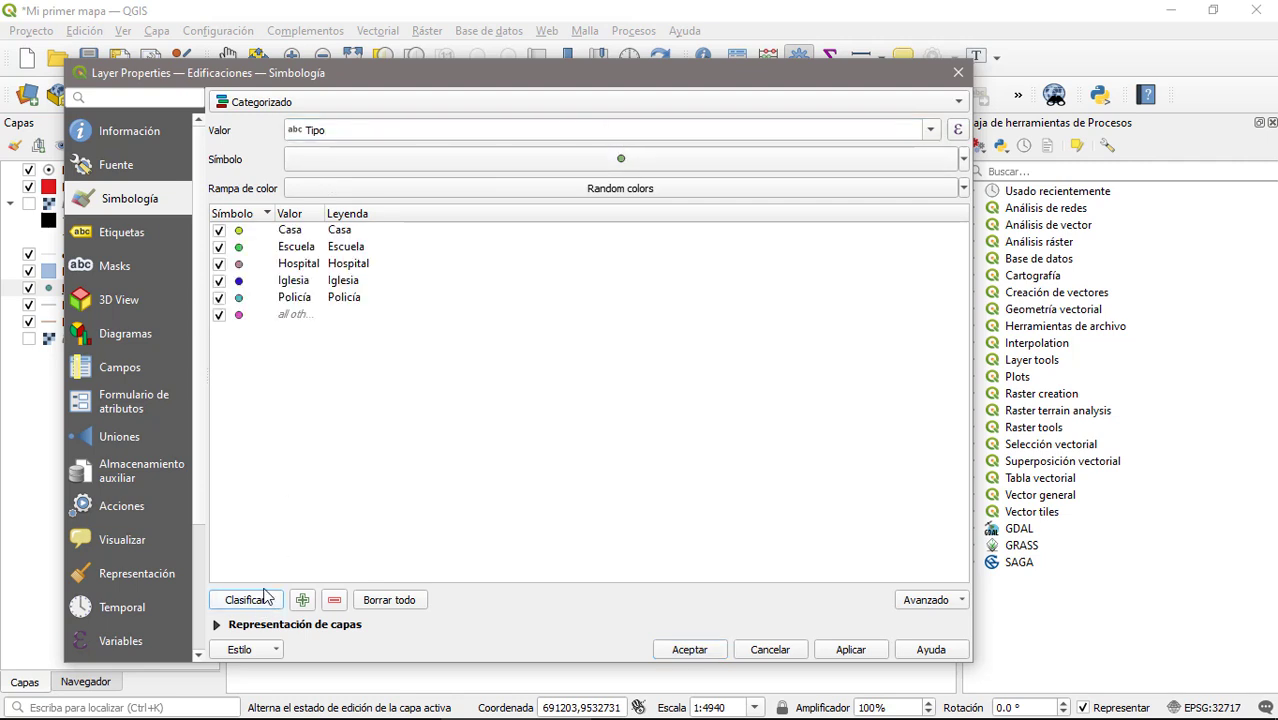
left_click(219, 315)
left_click(850, 650)
left_click_drag(440, 72, 510, 54)
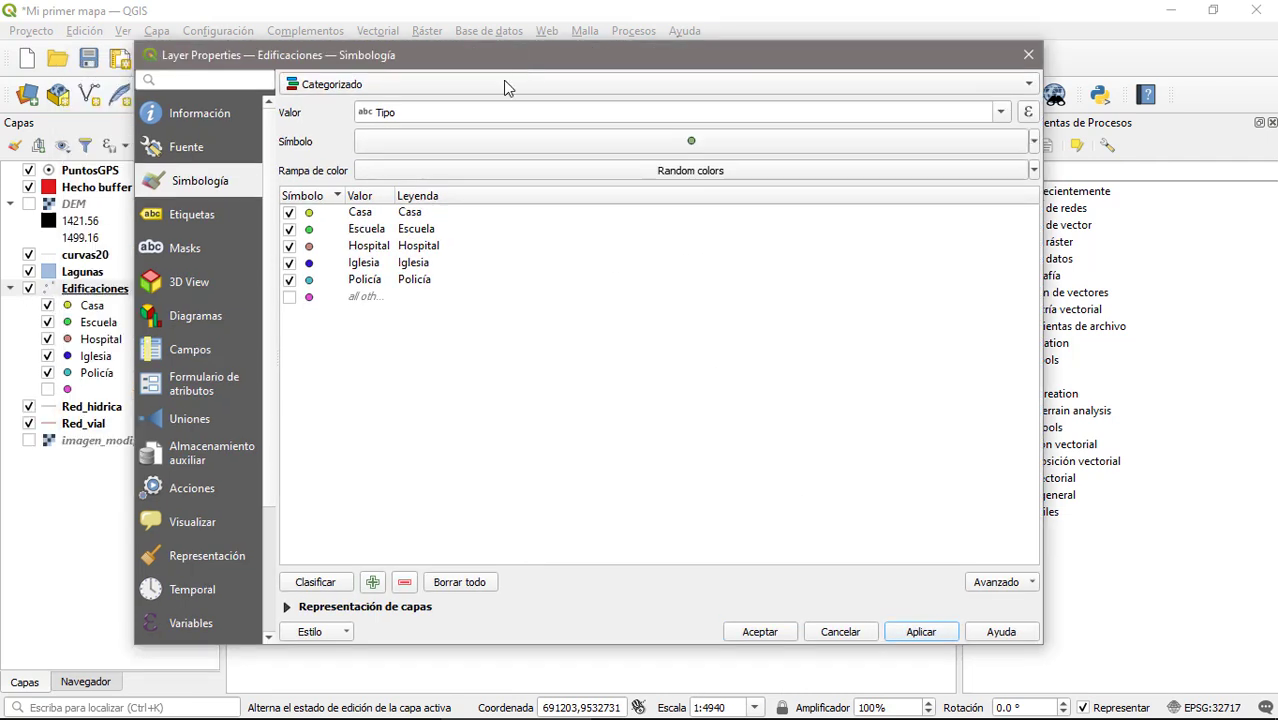
Assign the dot green symbol to the Casa category of Edificaciones.
left_click(308, 215)
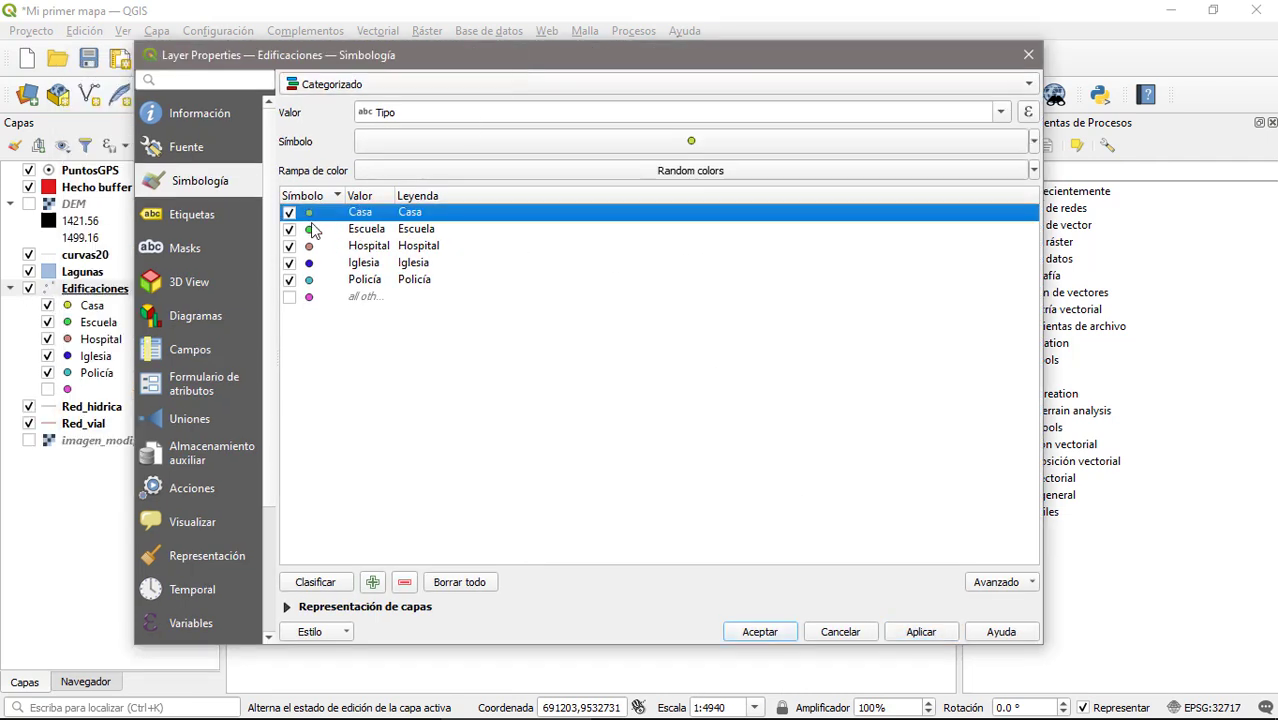
double_click(312, 216)
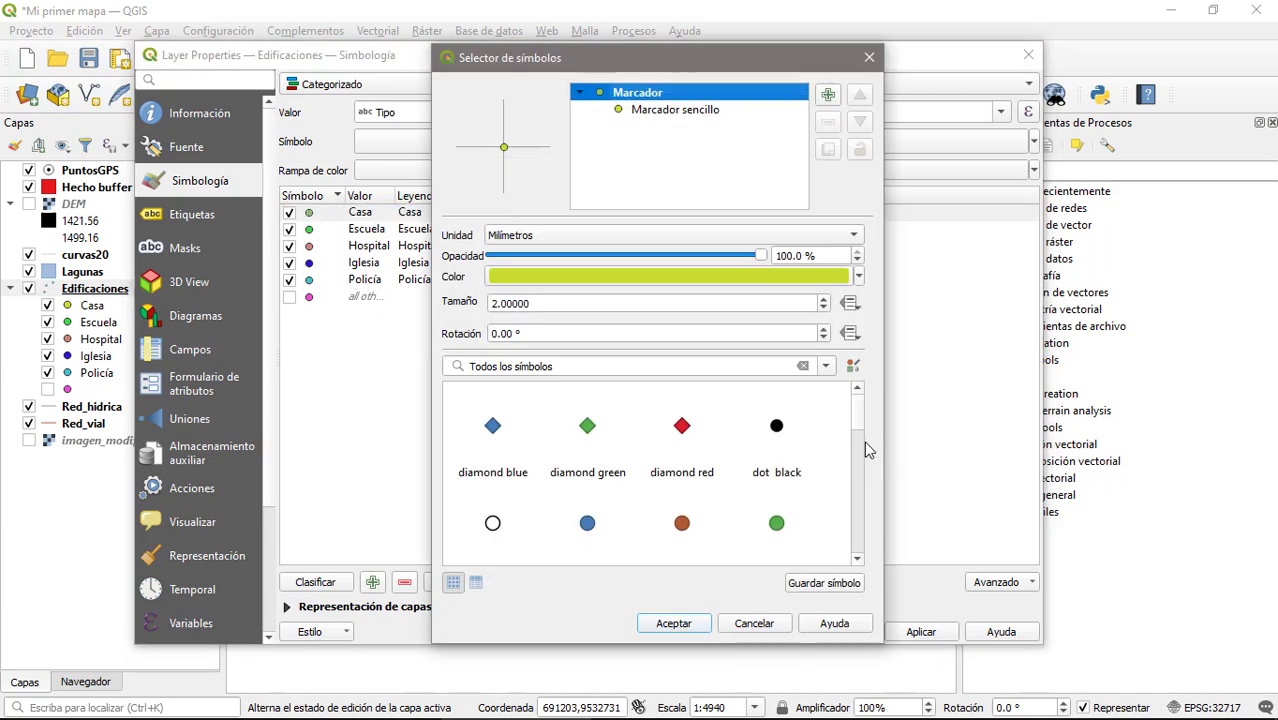
left_click_drag(860, 425, 858, 506)
scroll(768, 432, "up", 3)
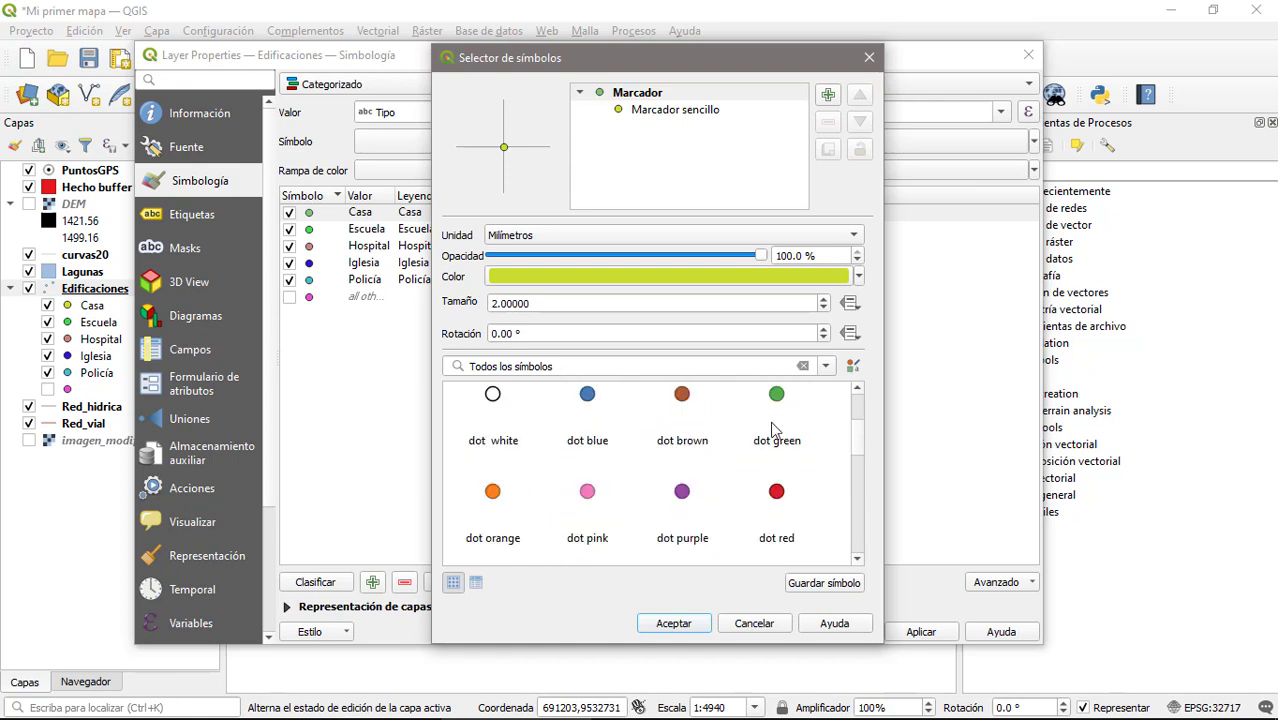
left_click(779, 421)
left_click(686, 624)
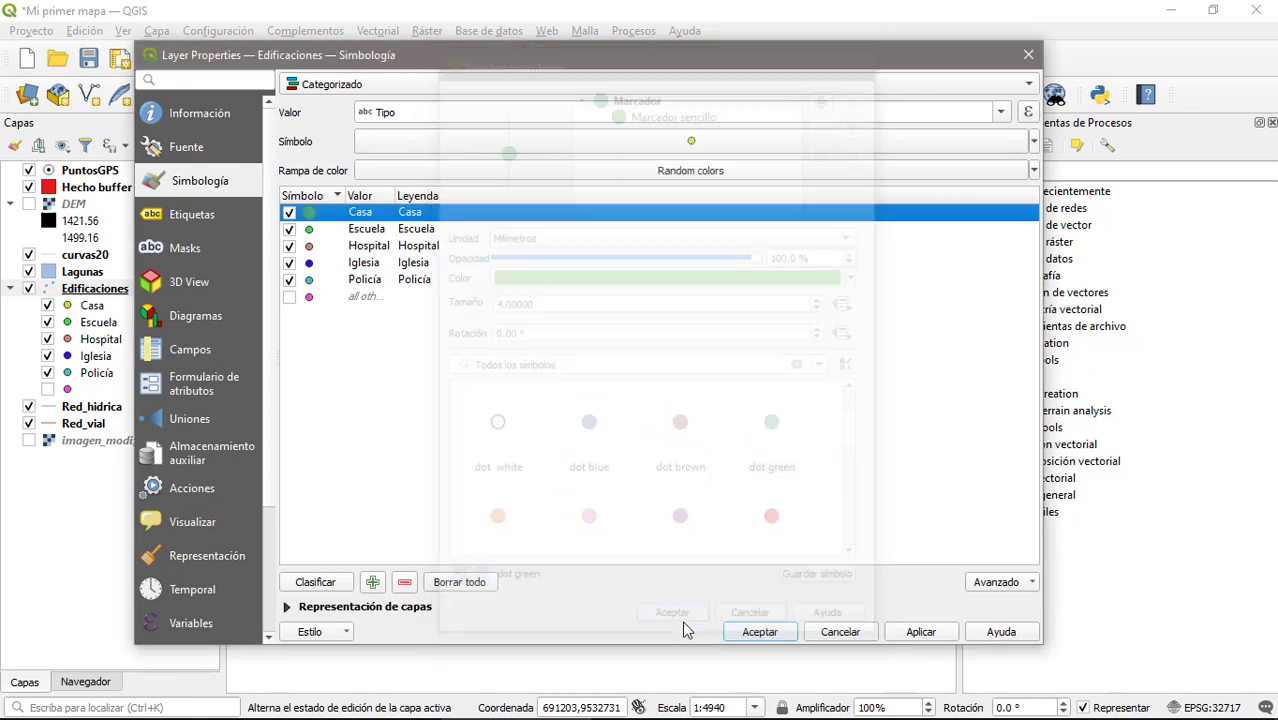
Assign the triangle blue symbol to the Escuela category and the topo hospital symbol to Hospital.
double_click(309, 229)
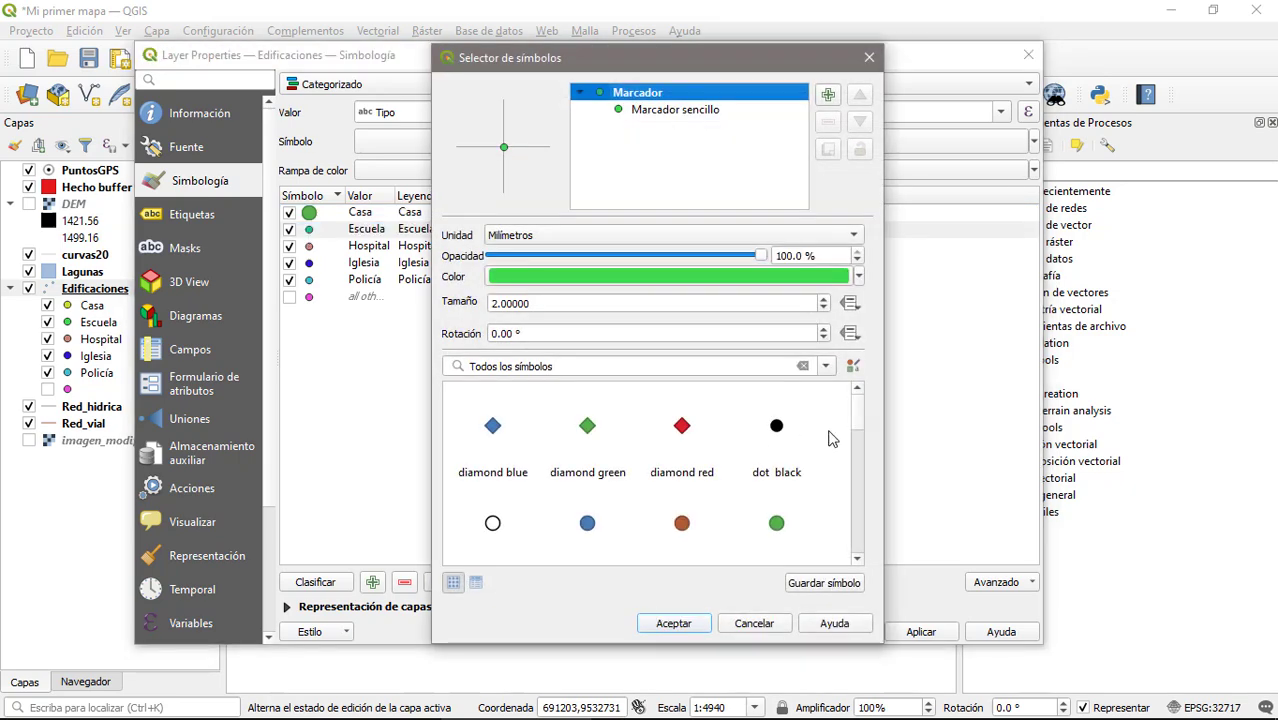
left_click_drag(857, 424, 857, 540)
left_click(779, 421)
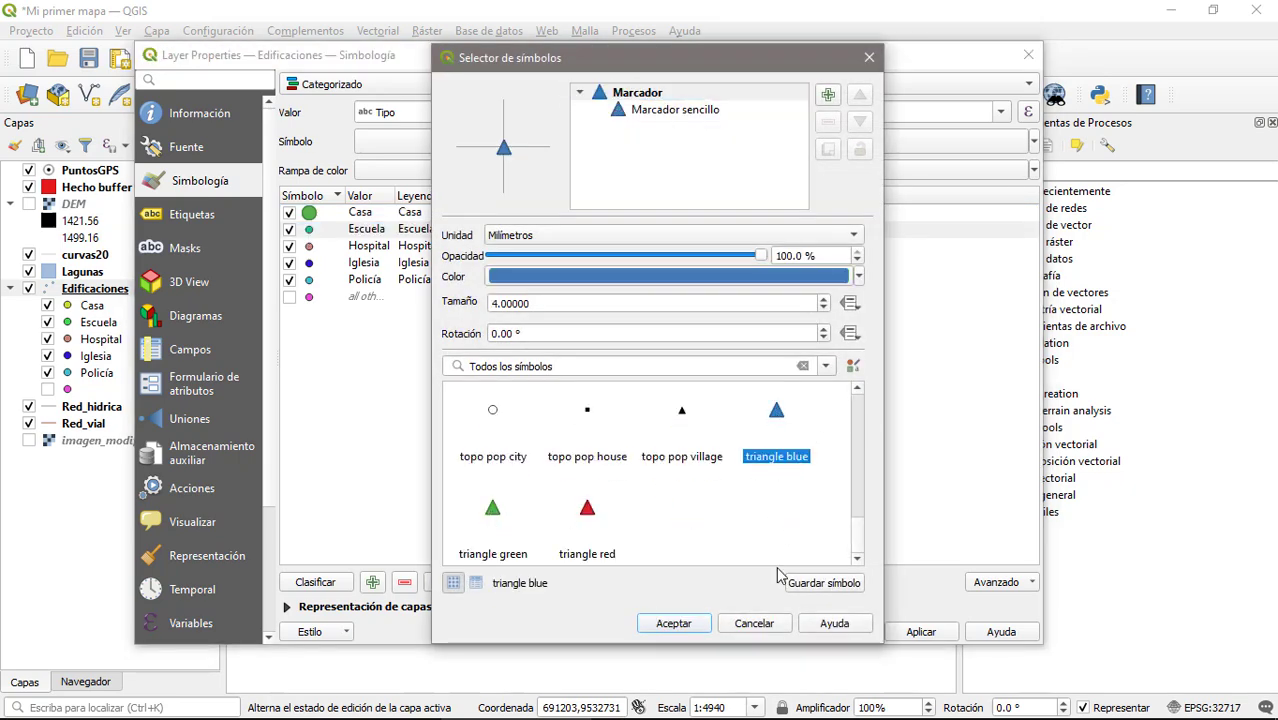
left_click(690, 624)
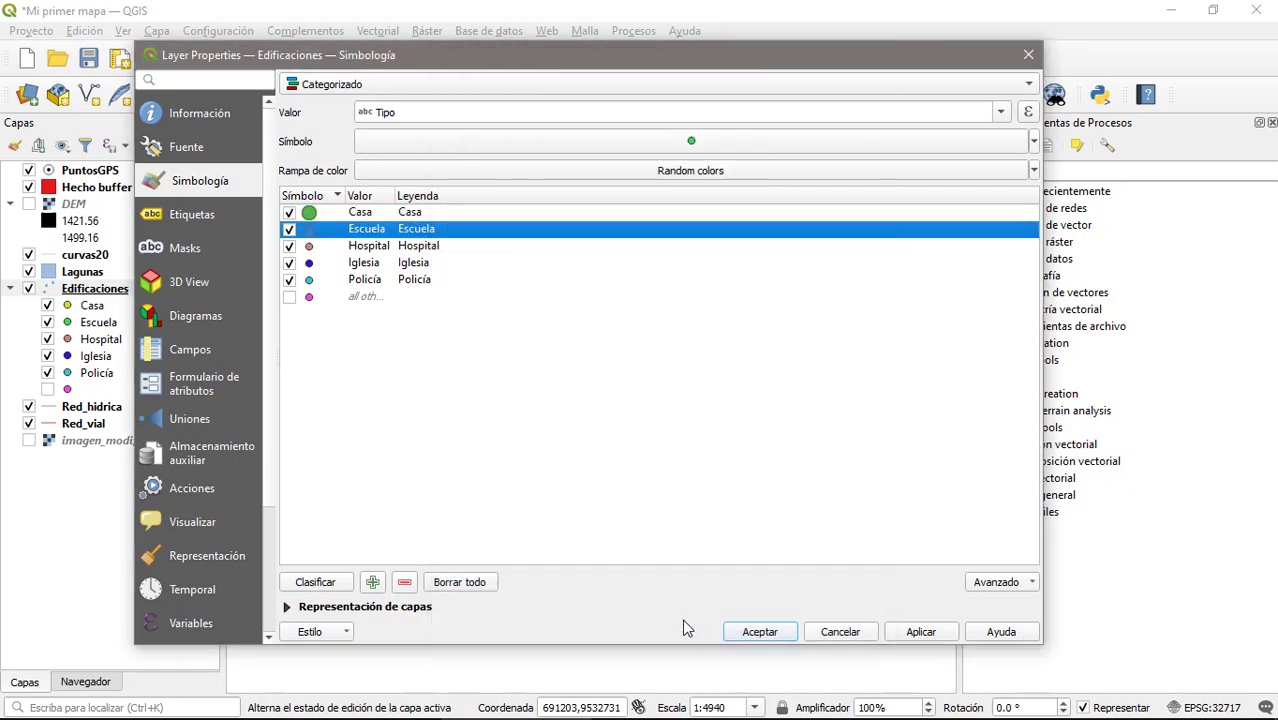
double_click(309, 246)
scroll(697, 497, "down", 5)
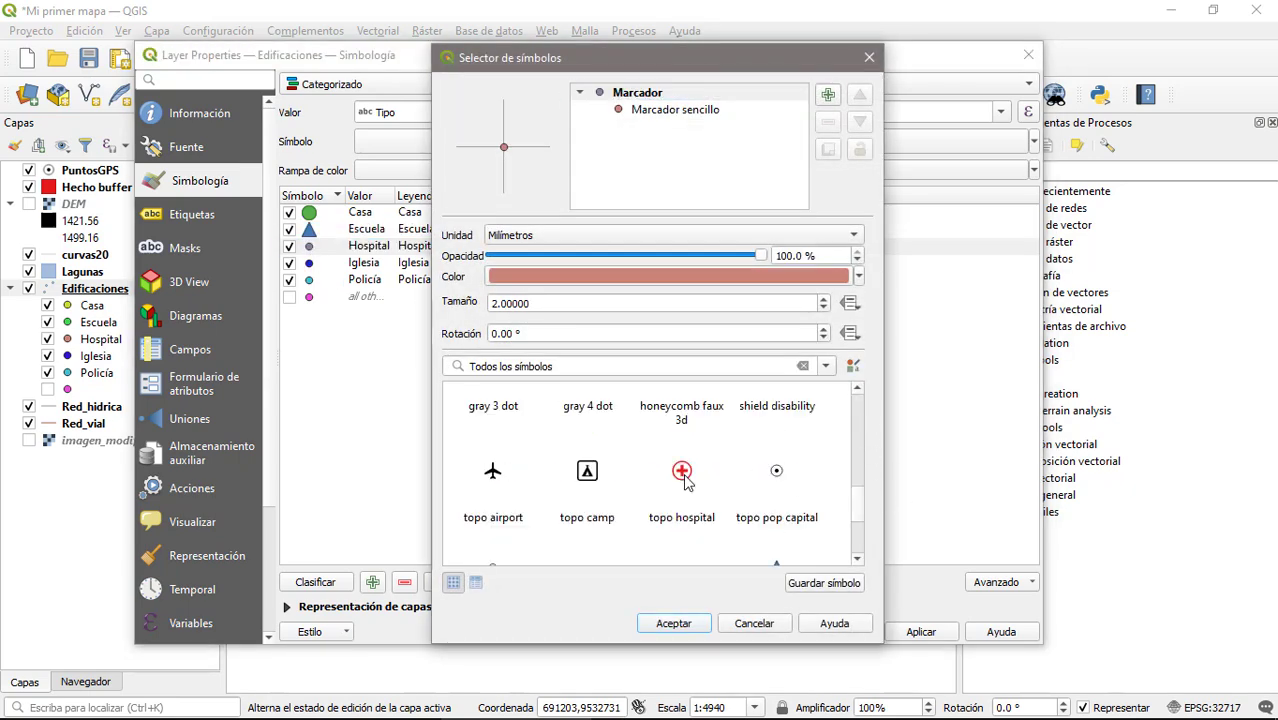
left_click(684, 478)
left_click(673, 623)
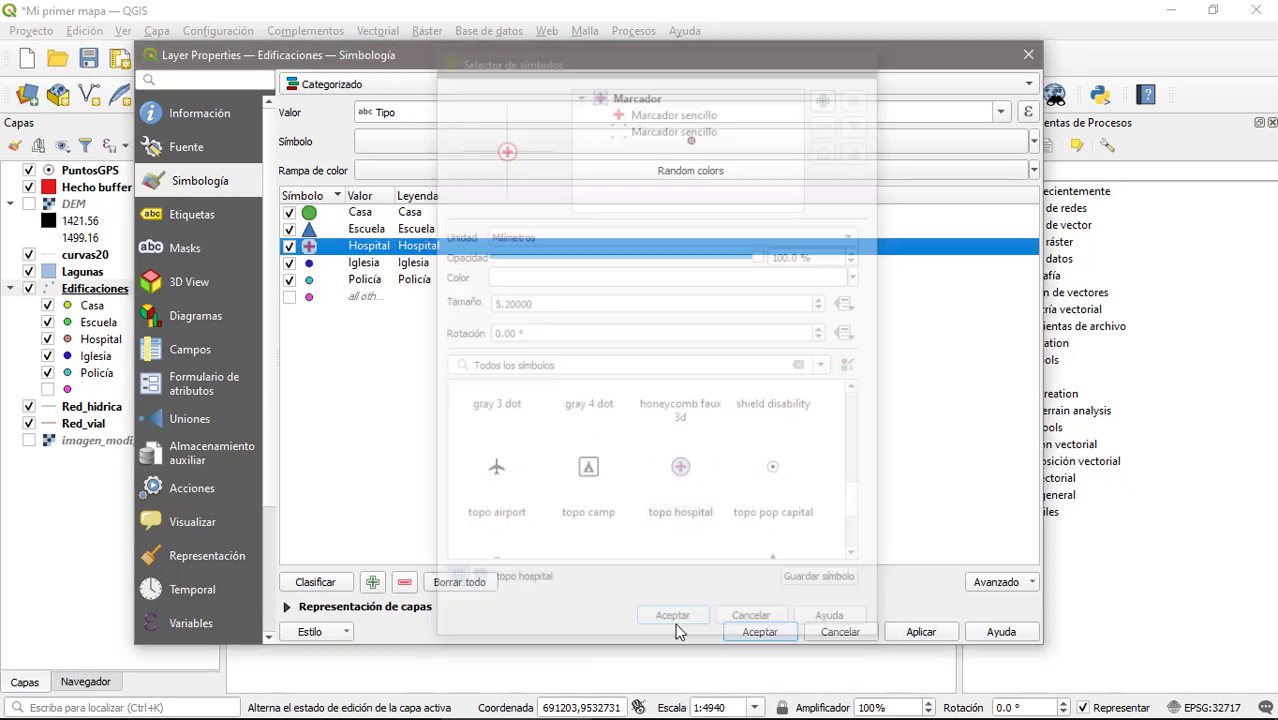
Assign diamond red to the Iglesia category and honeycomb faux 3d to Policía, and accept the Edificaciones layer properties.
double_click(309, 264)
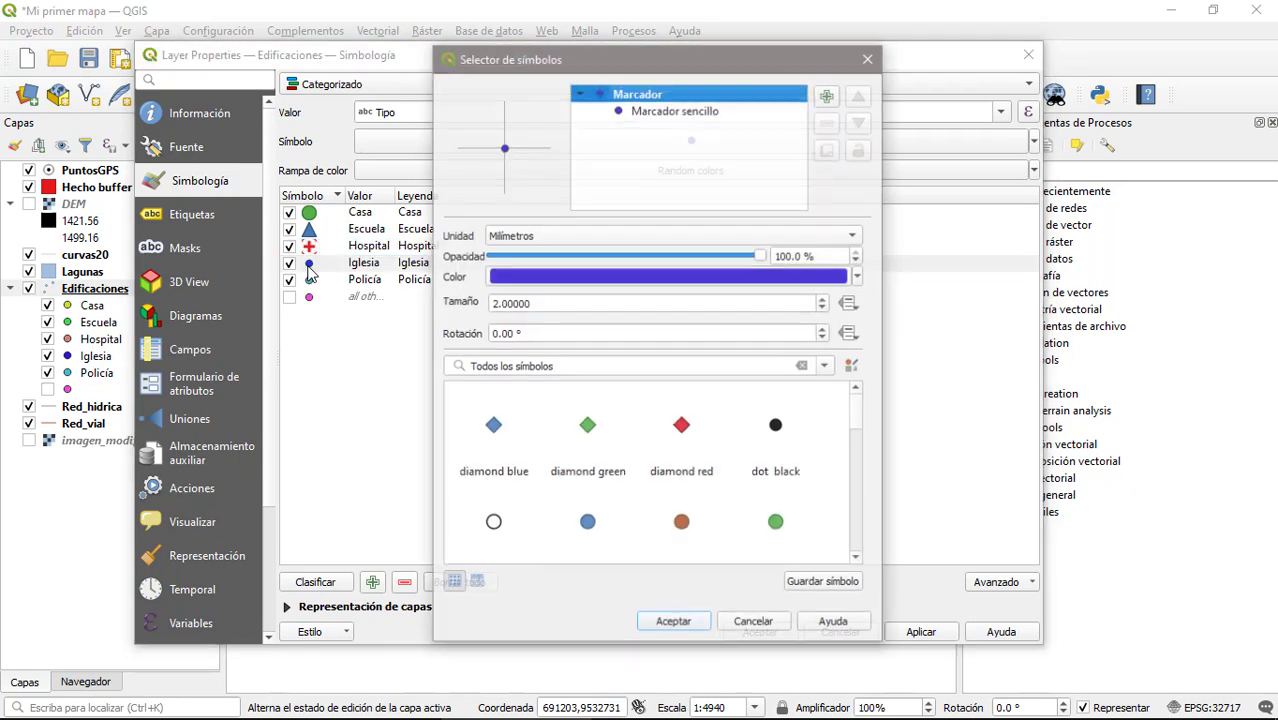
left_click(683, 430)
left_click(673, 623)
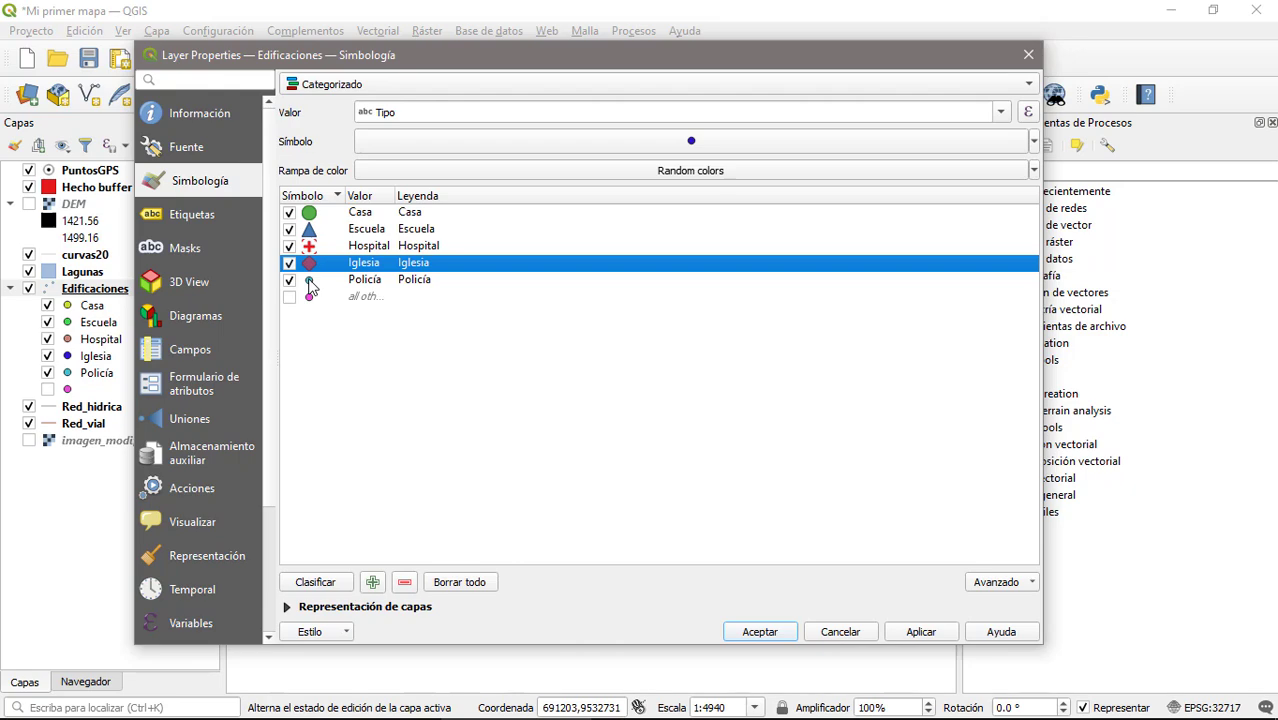
double_click(309, 281)
left_click(684, 487)
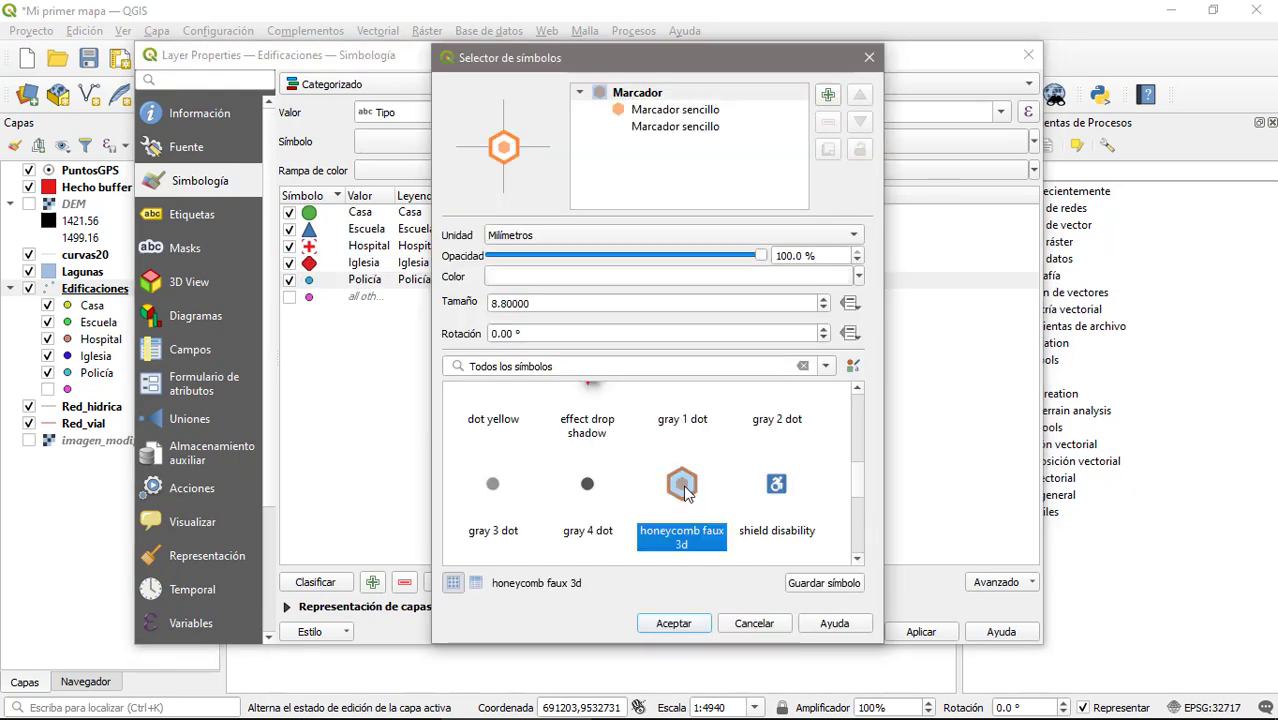
left_click(673, 623)
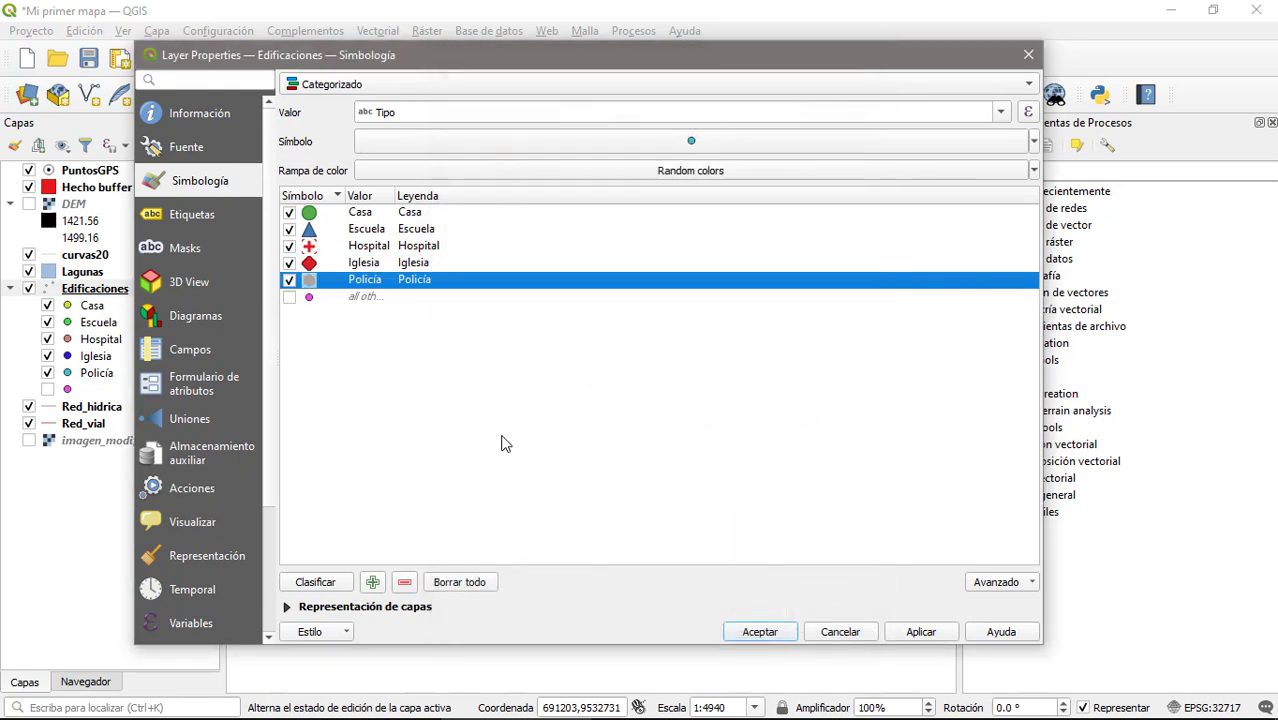
left_click(776, 631)
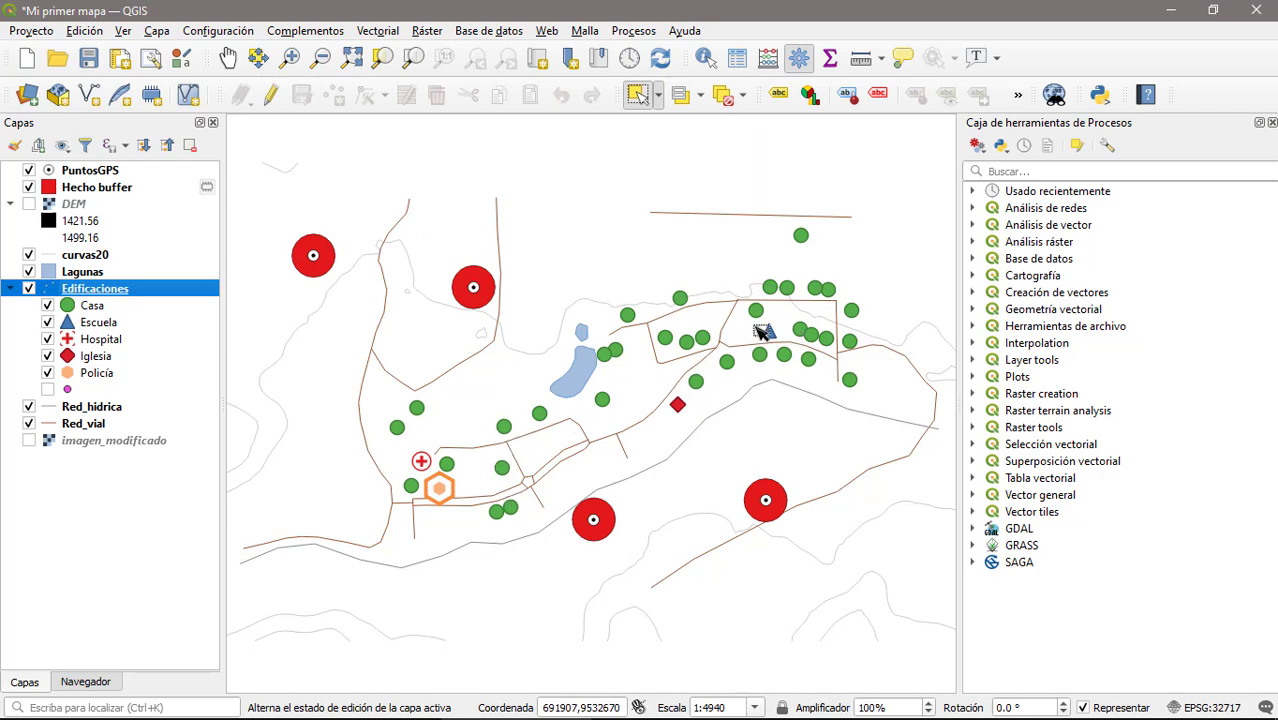
Set the Casa category's marker size to 2 millimetres.
double_click(70, 307)
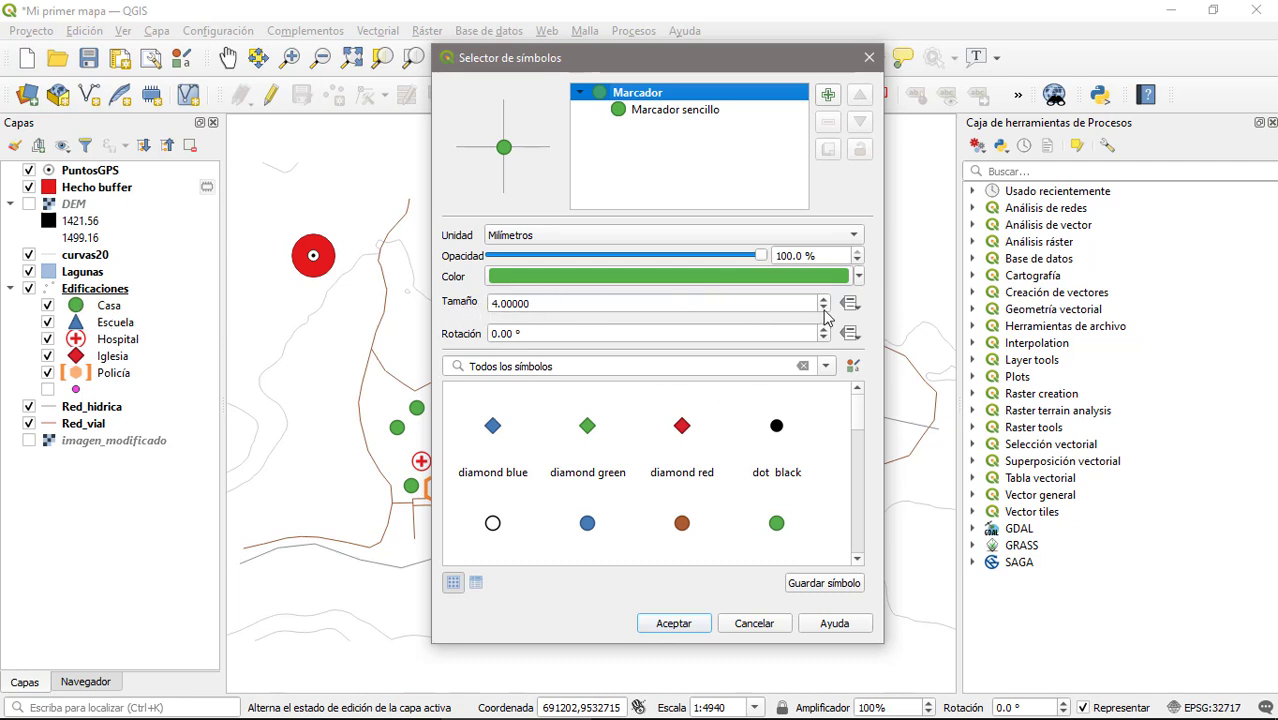
left_click(823, 309)
left_click(823, 309)
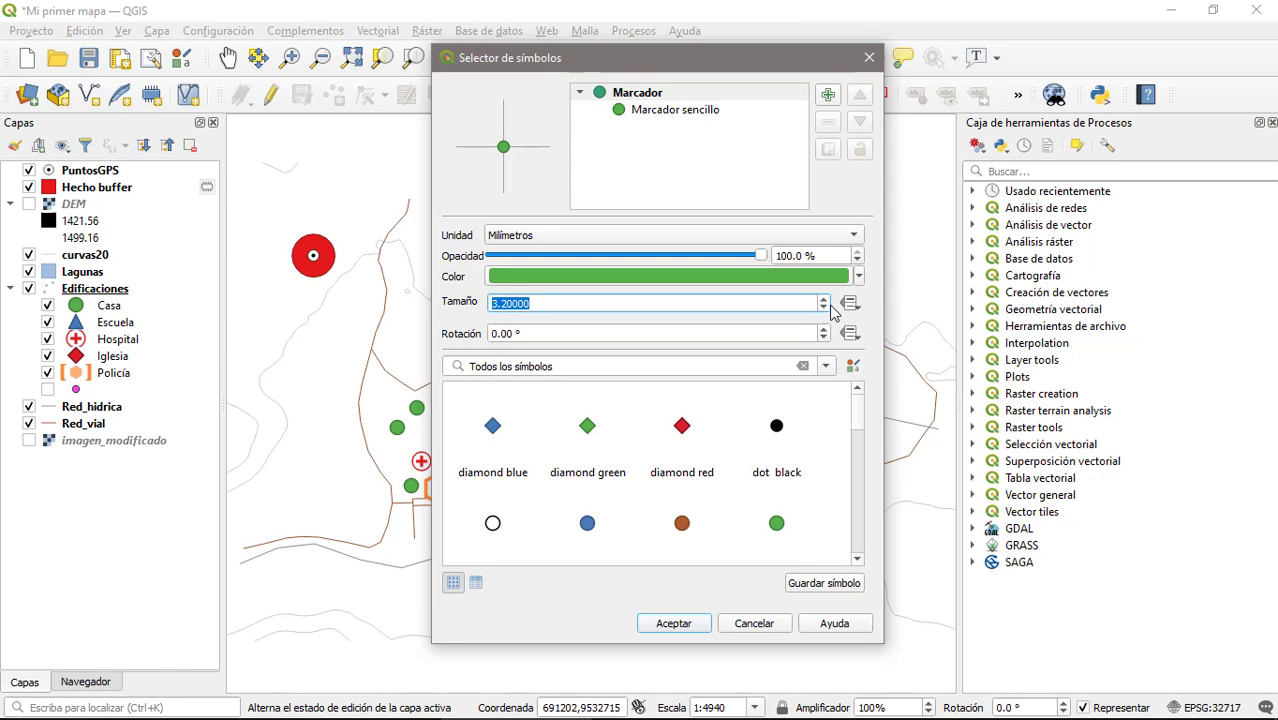
type("2")
left_click(683, 624)
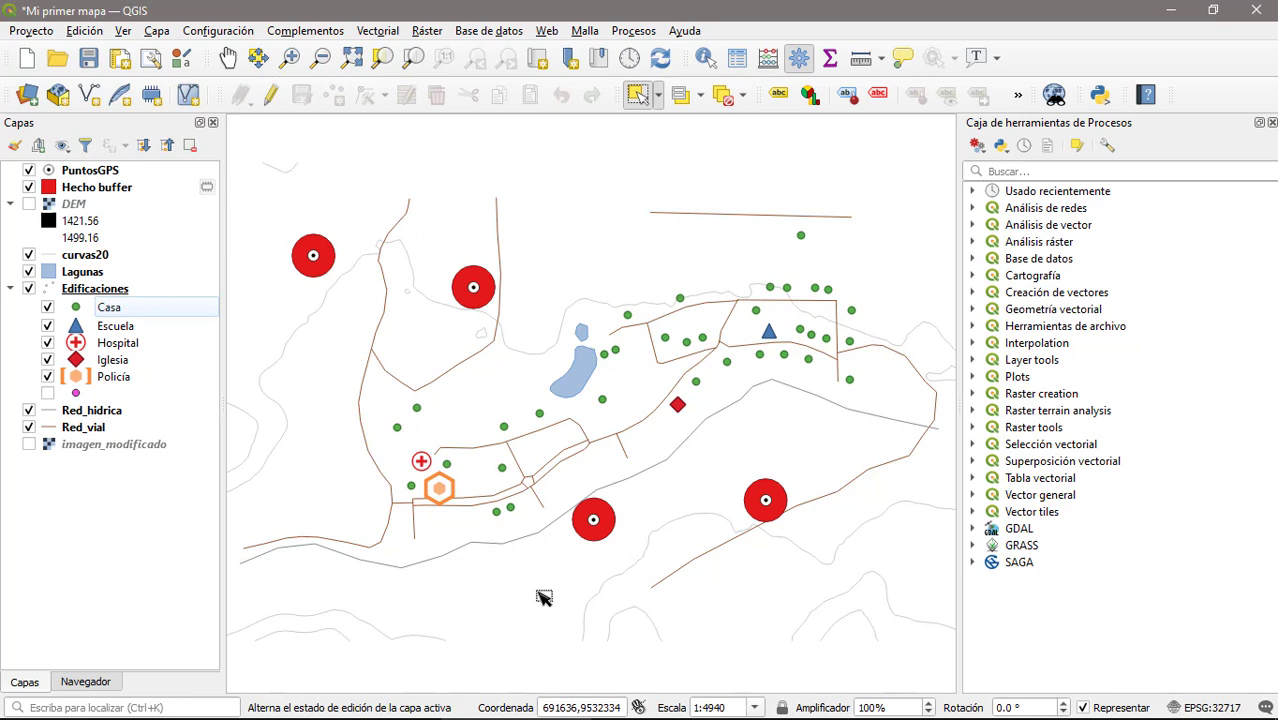
Apply a solid blue line symbol to the Red_hidrica layer.
double_click(62, 416)
left_click(698, 494)
left_click(774, 640)
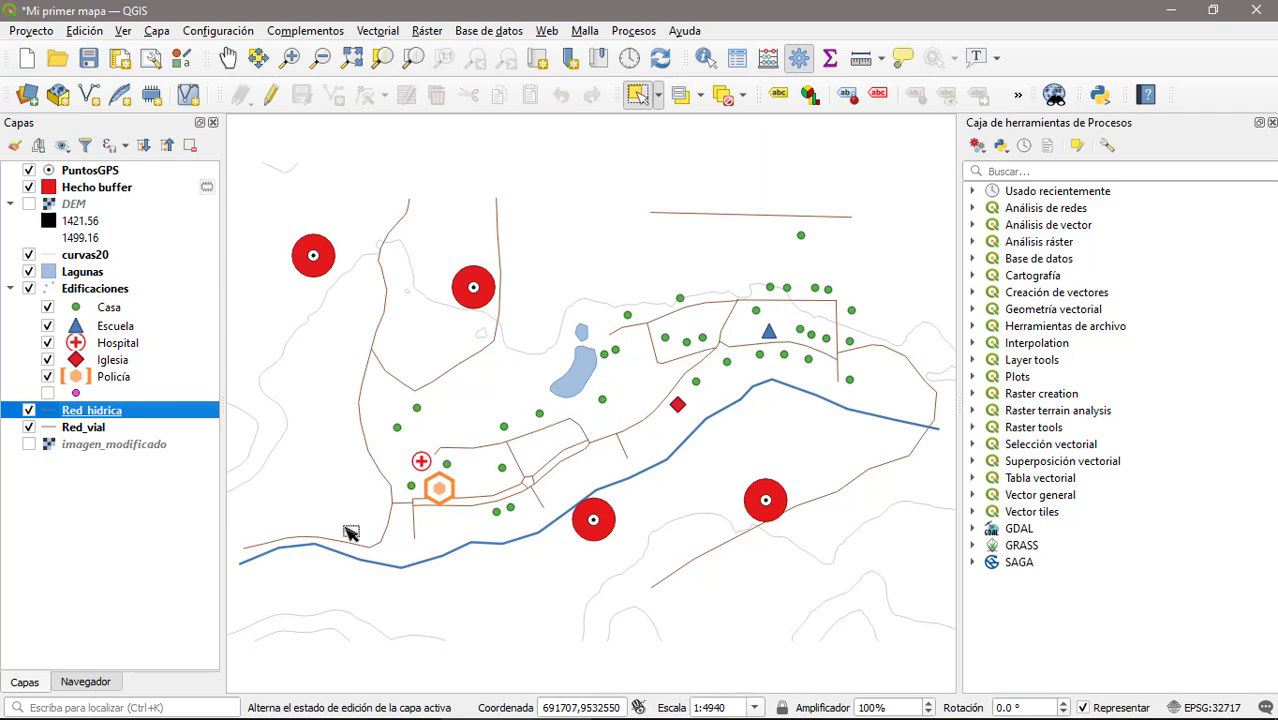
Categorize the Red_vial layer by the Tipo field, classify its values, and disable the category for all other values.
right_click(97, 430)
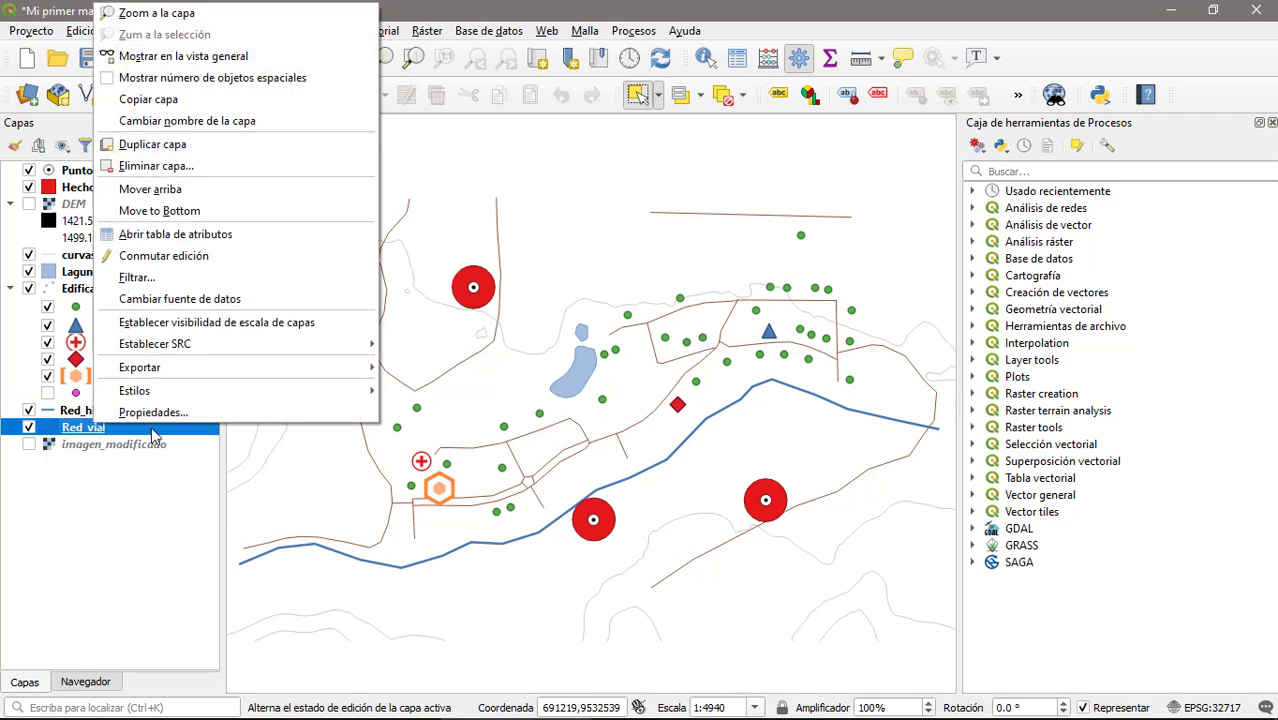
left_click(160, 415)
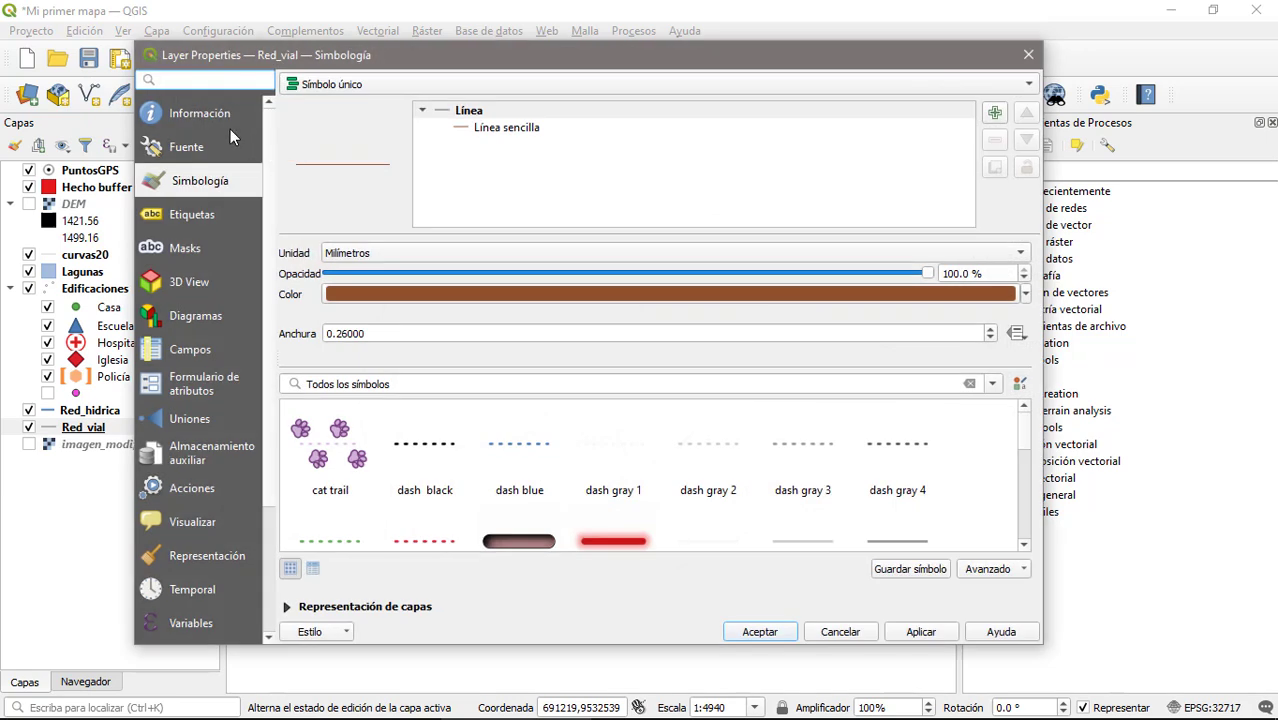
left_click(340, 85)
left_click(362, 106)
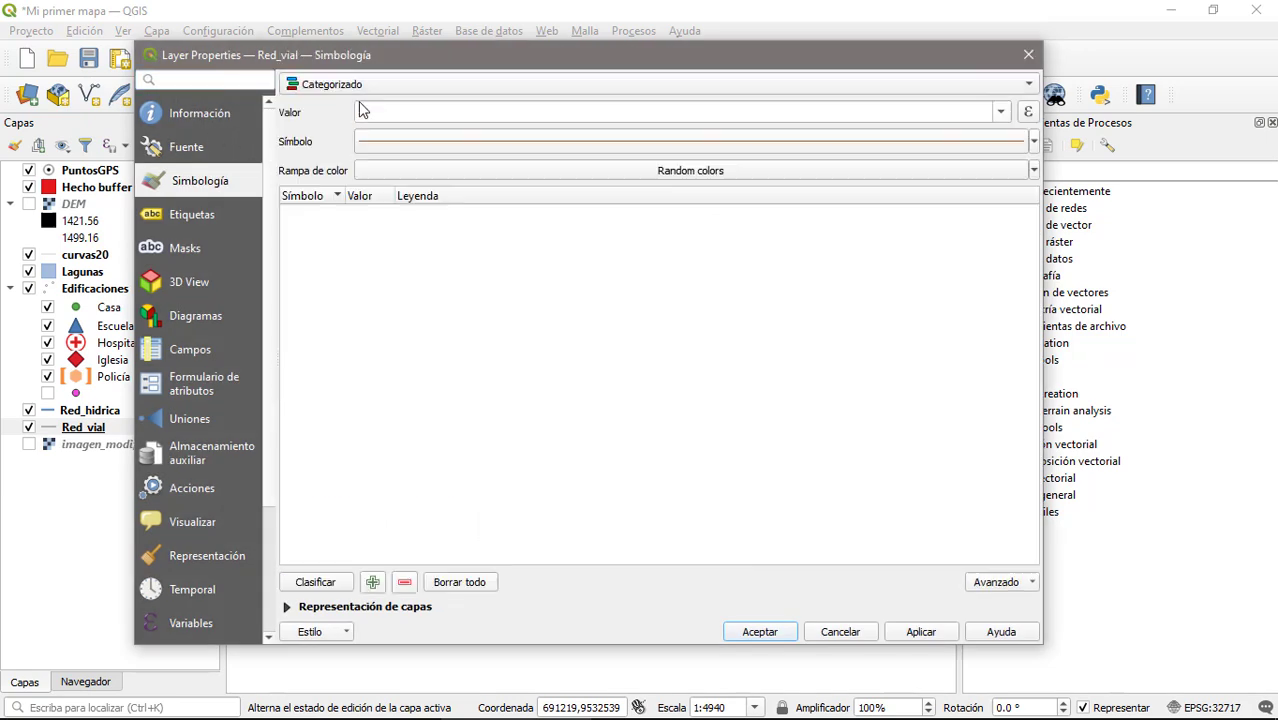
left_click(1000, 112)
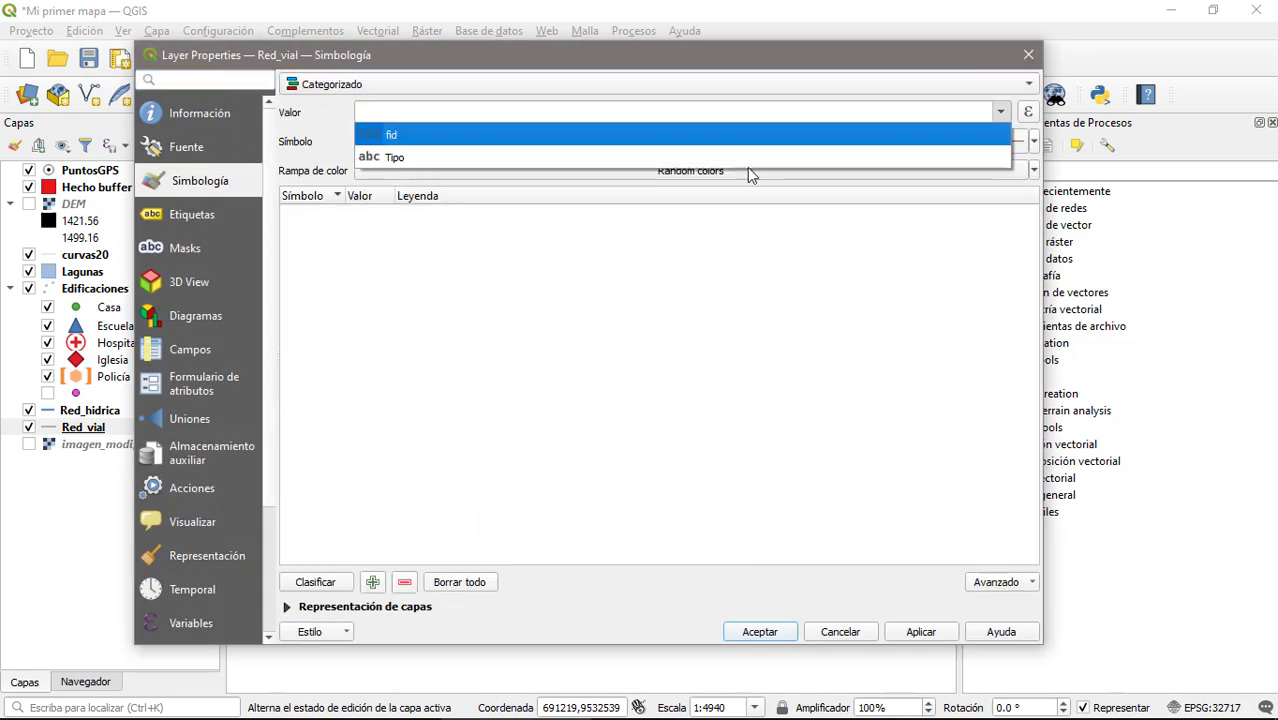
left_click(400, 157)
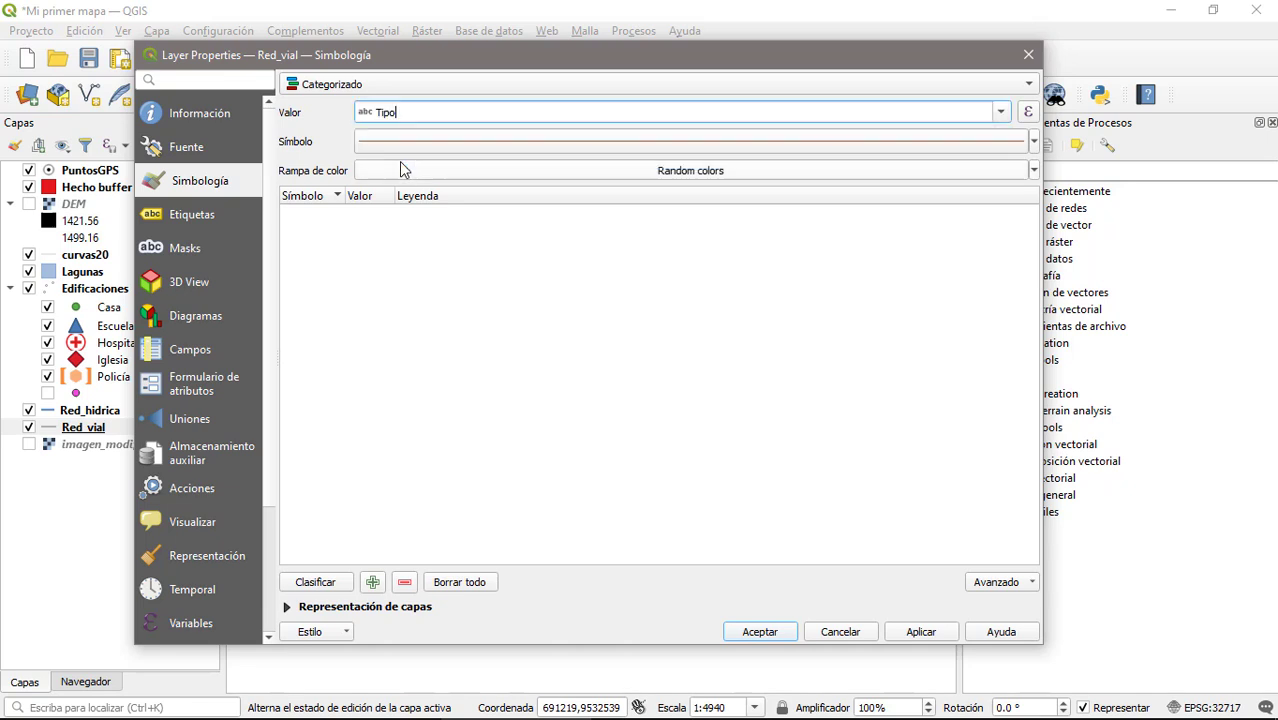
left_click(318, 584)
left_click(288, 282)
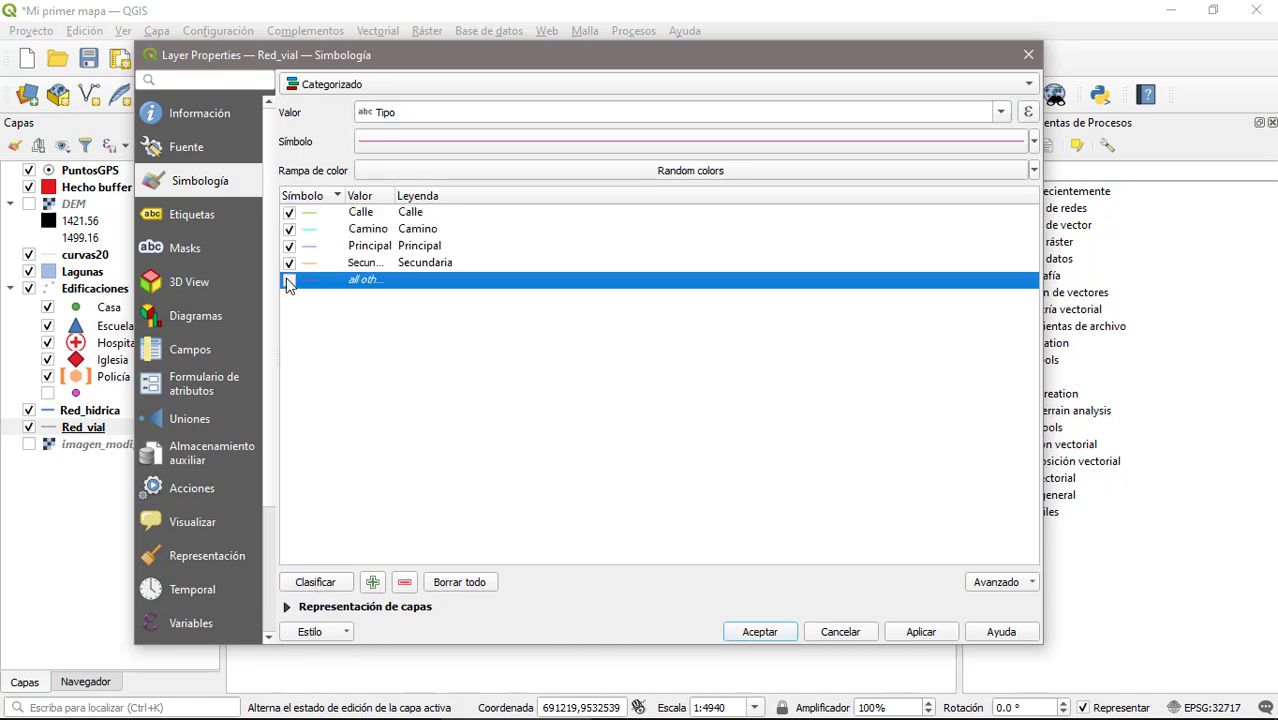
Accept the Red_vial categorization and assign the simple brown line symbol to its Calle category.
left_click(310, 214)
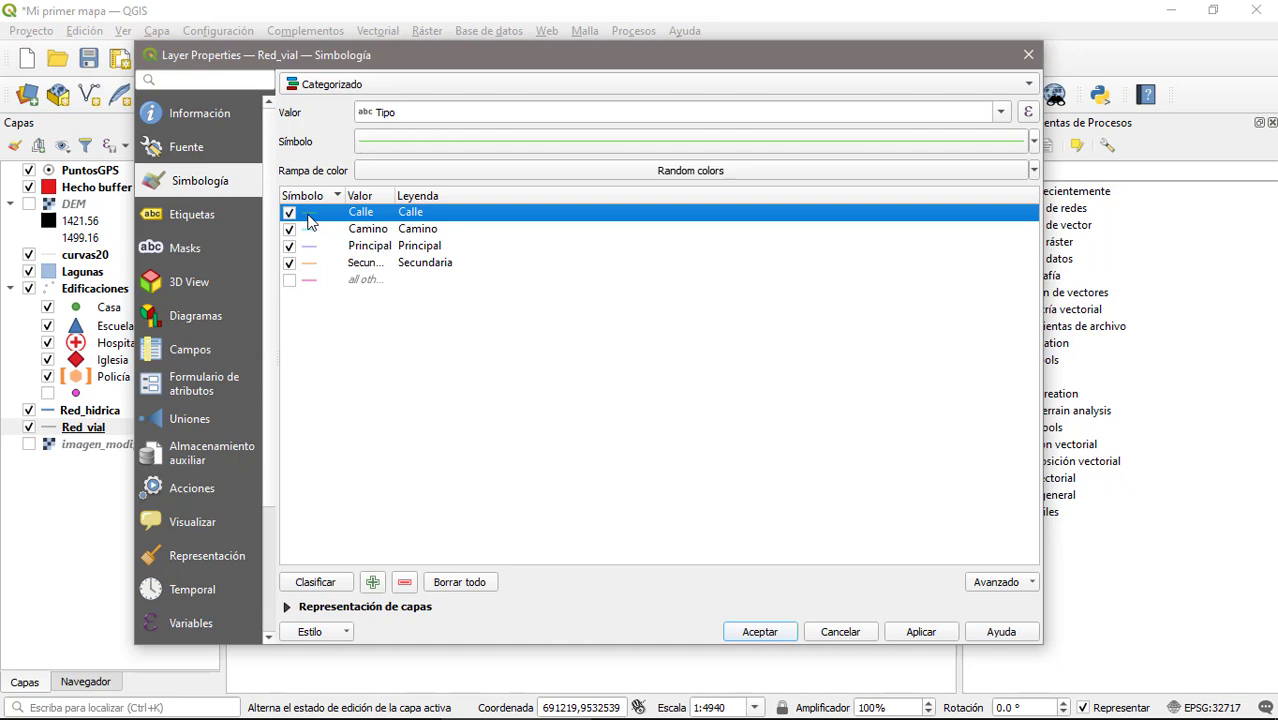
left_click(759, 632)
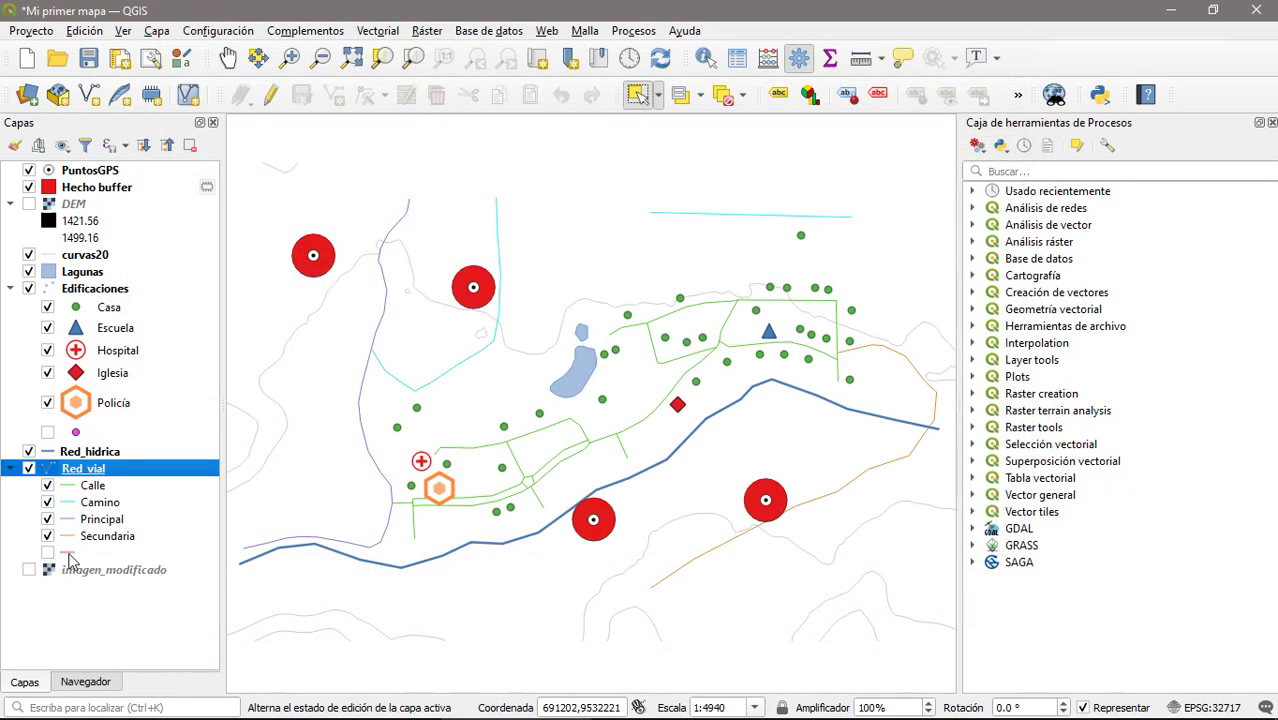
double_click(71, 488)
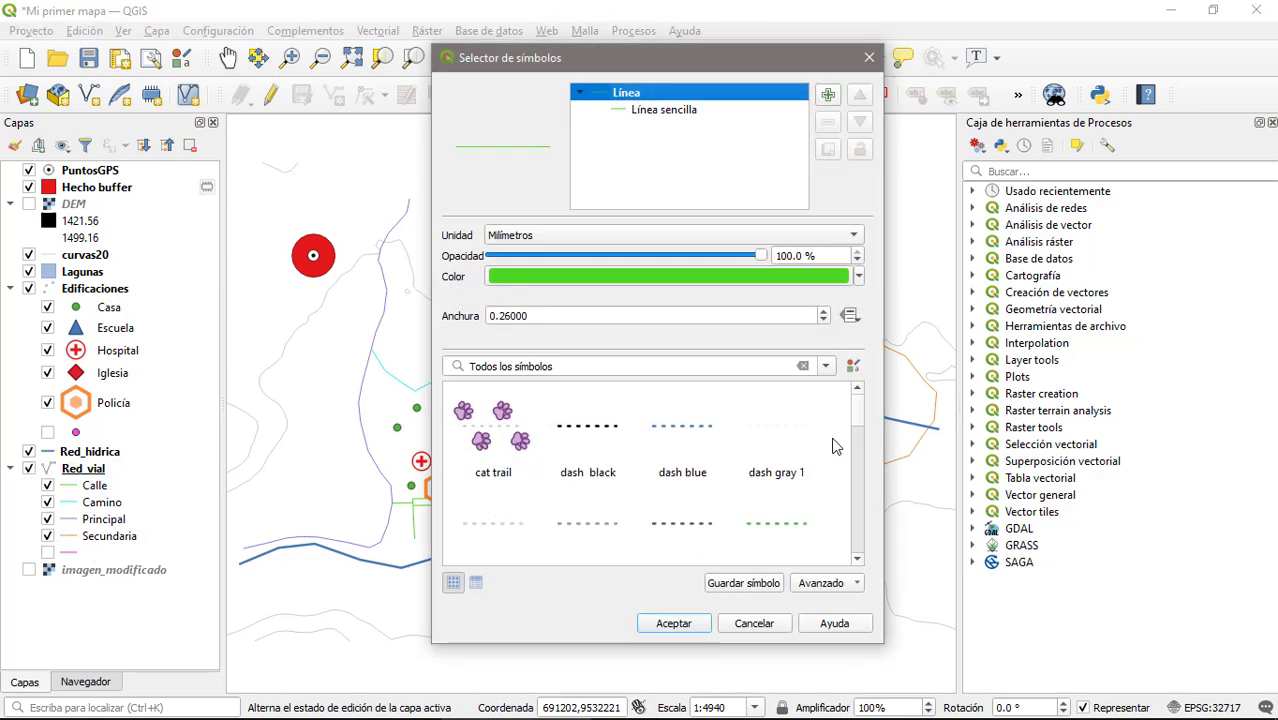
scroll(865, 440, "down", 3)
left_click(776, 530)
left_click(674, 623)
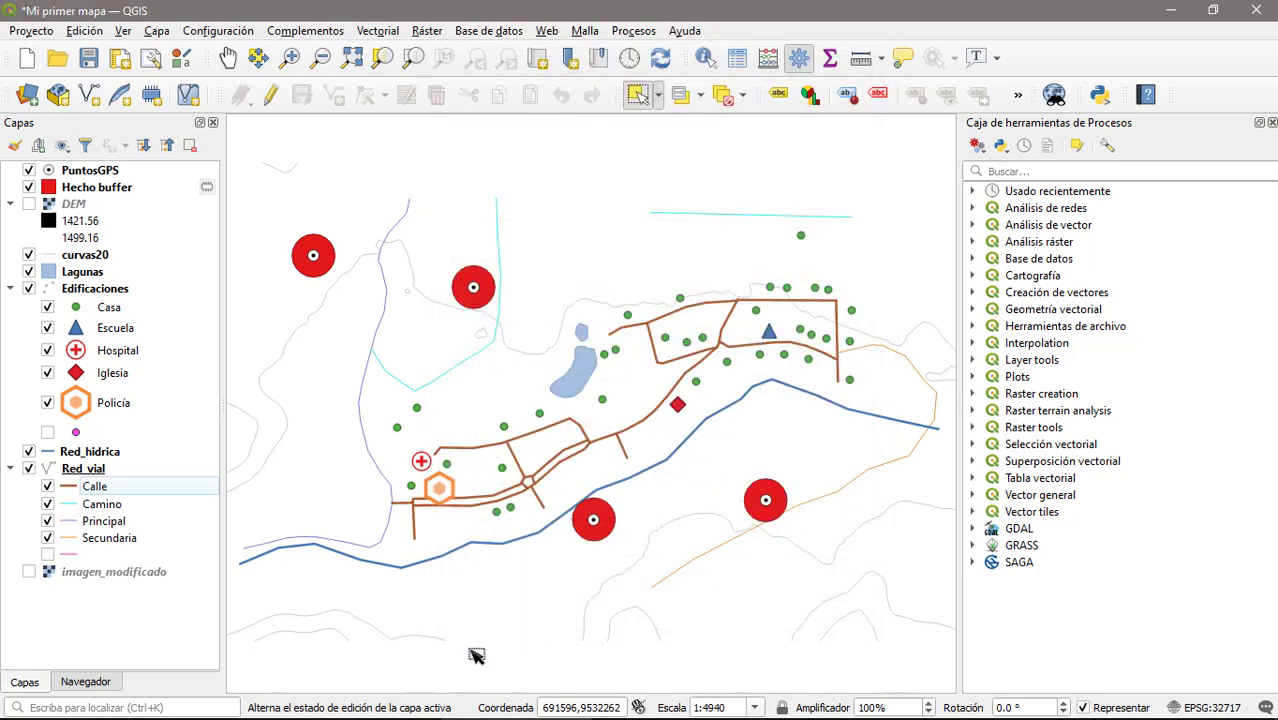
Assign the dash black symbol to the Camino category and the simple black line symbol to Principal.
double_click(72, 506)
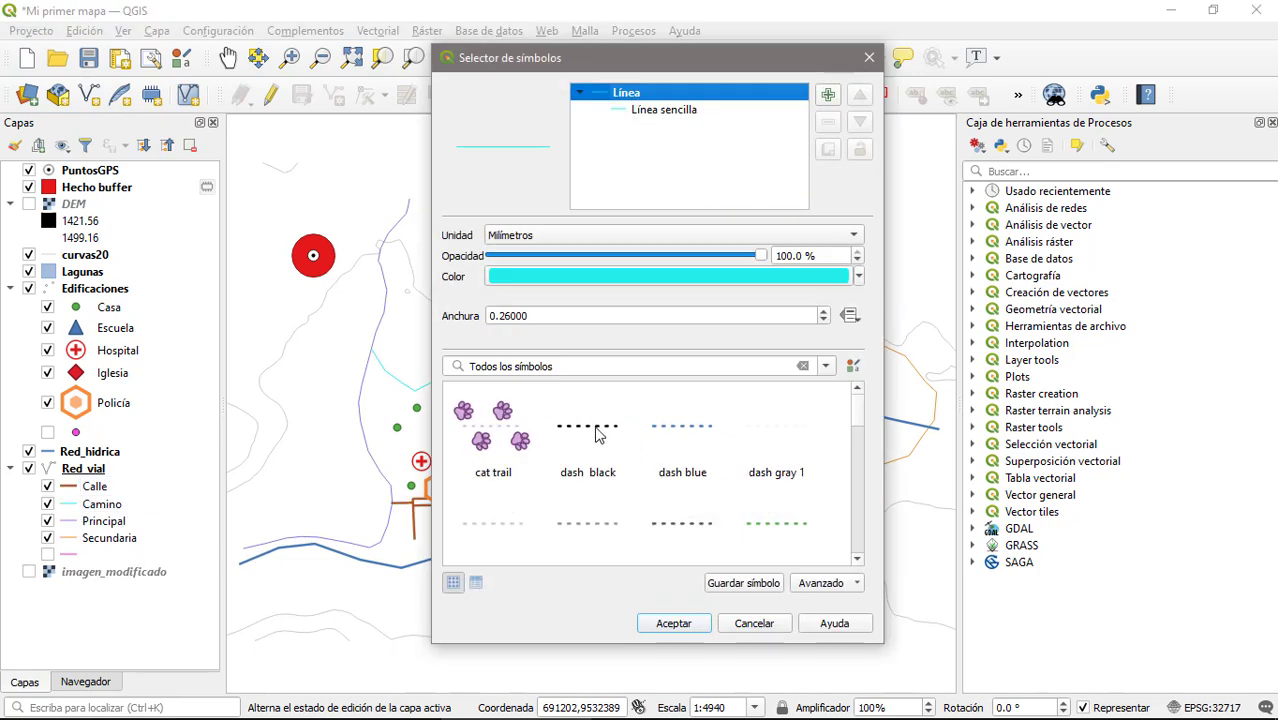
left_click(595, 432)
left_click(680, 622)
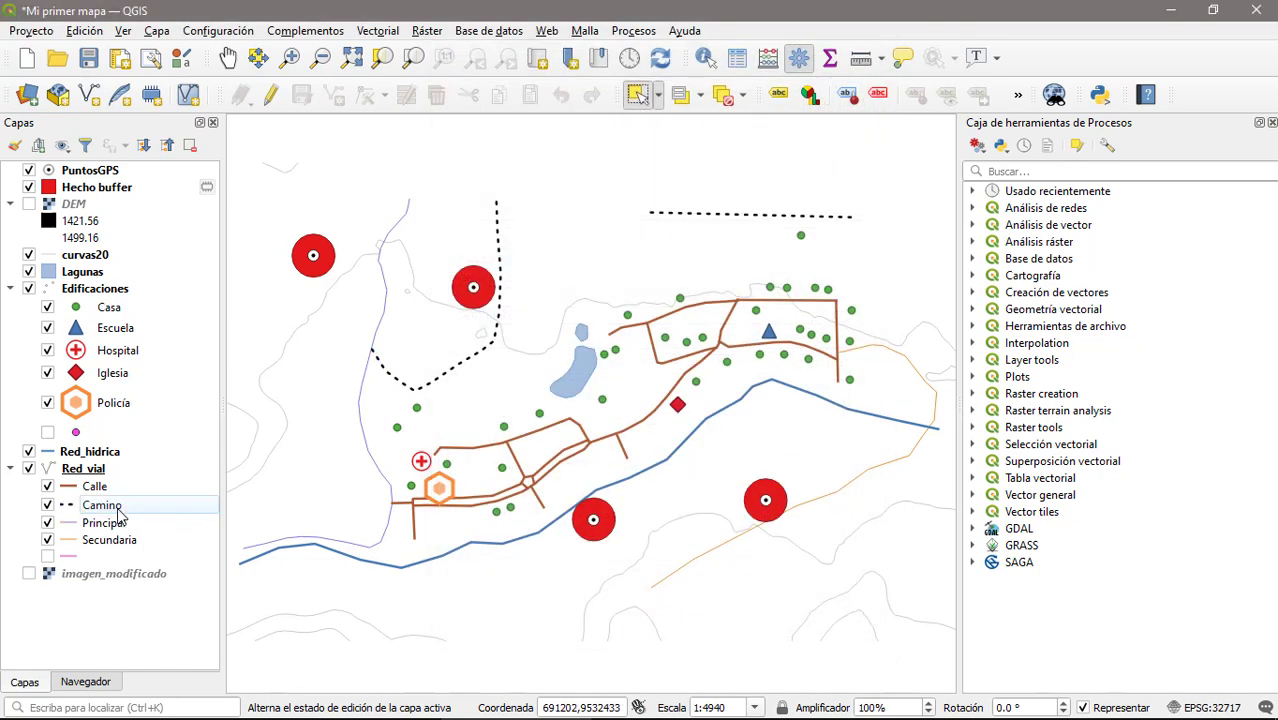
double_click(67, 530)
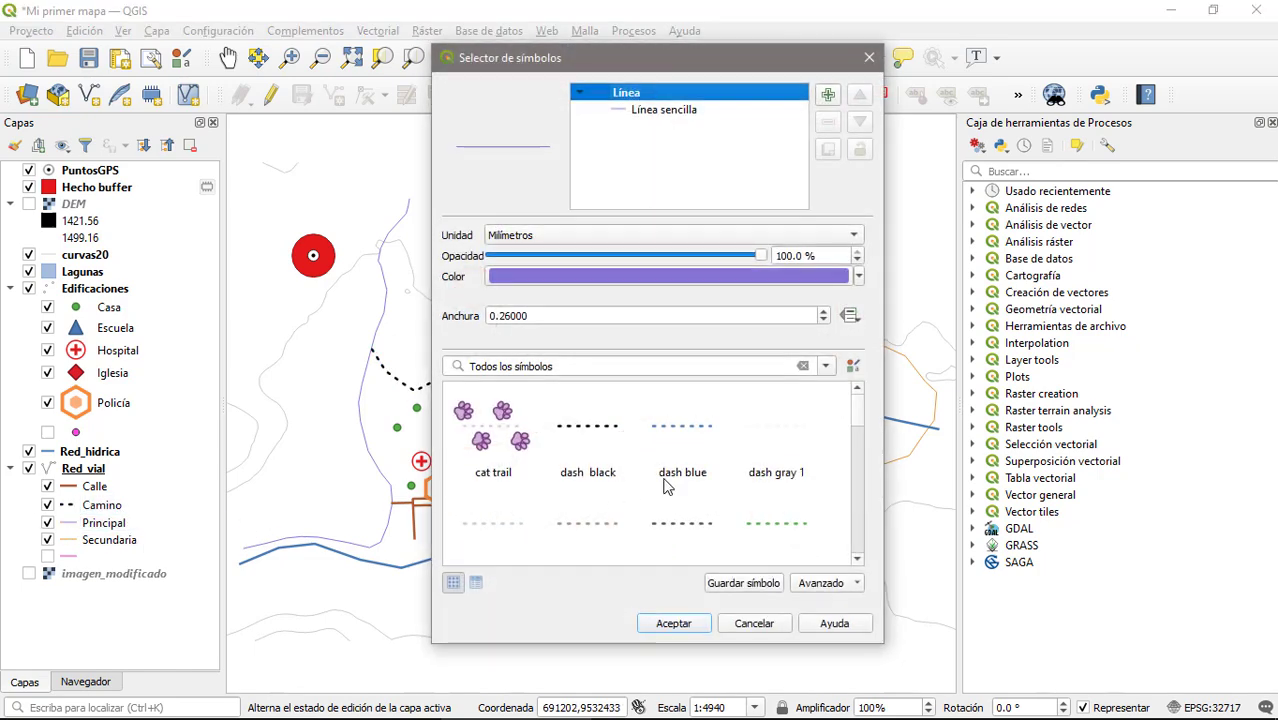
scroll(684, 476, "down", 5)
scroll(680, 500, "up", 3)
left_click(584, 450)
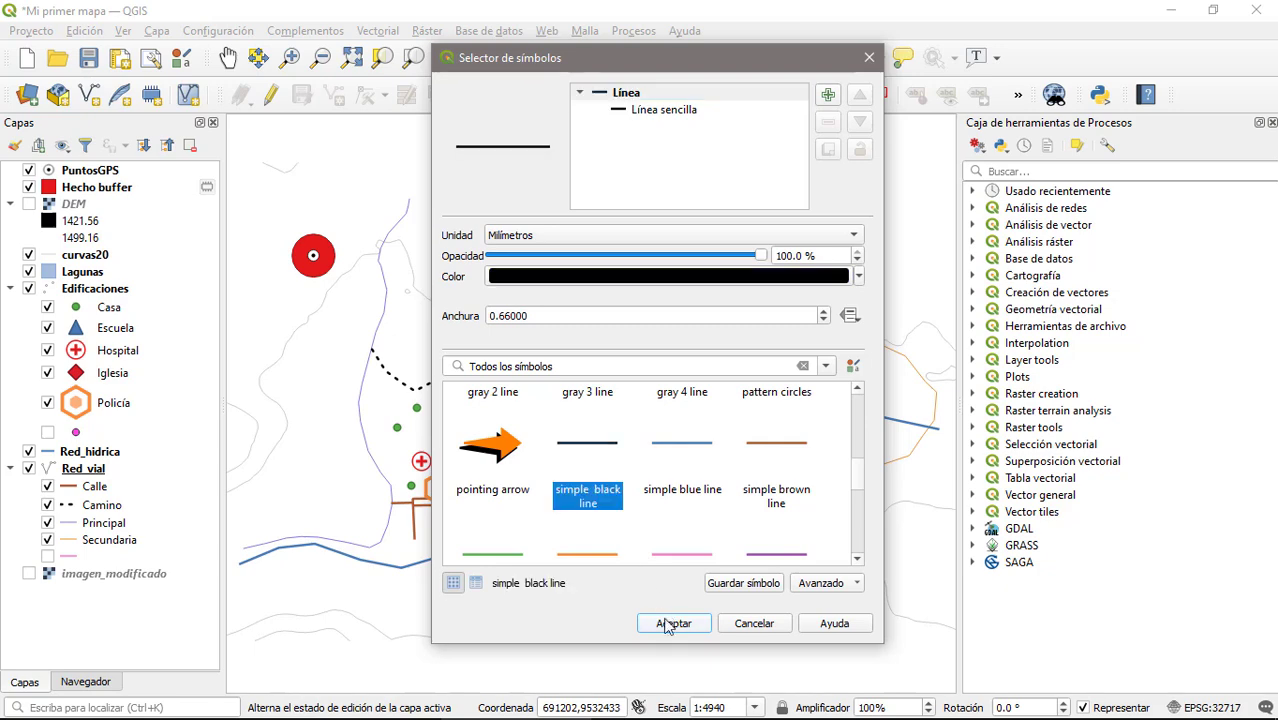
left_click(670, 623)
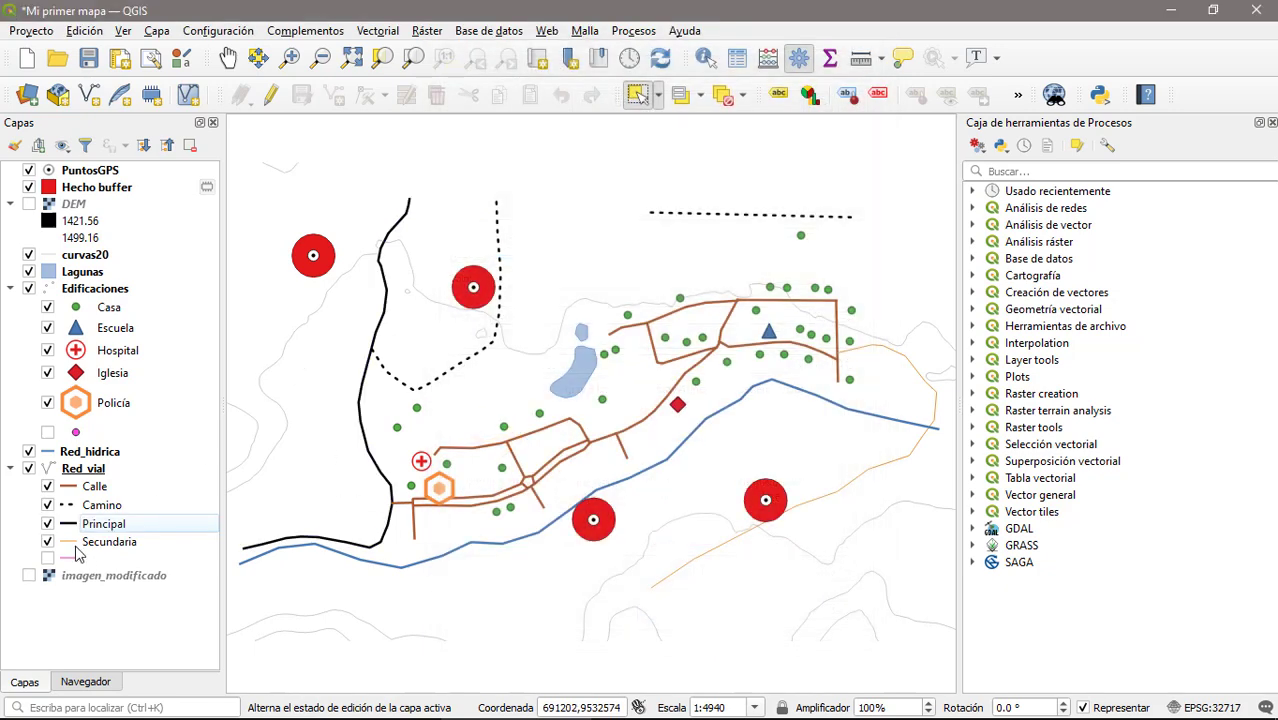
Assign the topo railway line symbol to the Secundaria category of Red_vial.
double_click(70, 543)
scroll(700, 455, "down", 5)
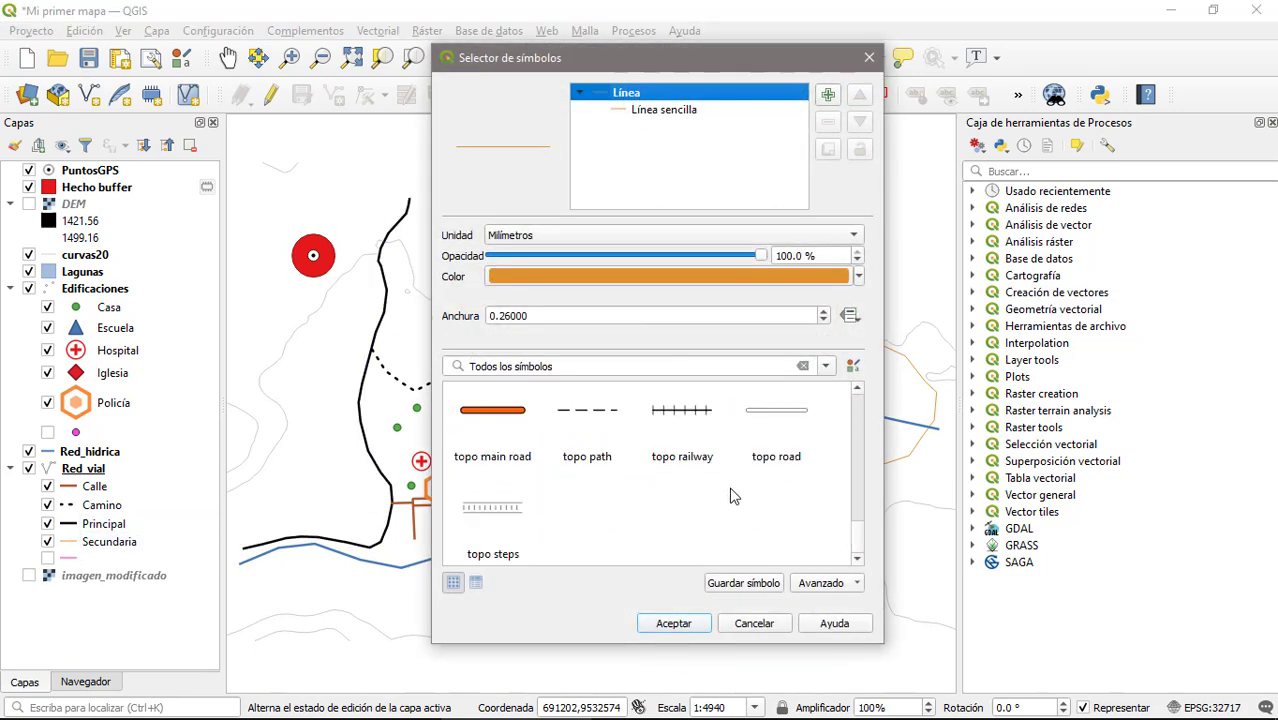
left_click(679, 416)
left_click(671, 621)
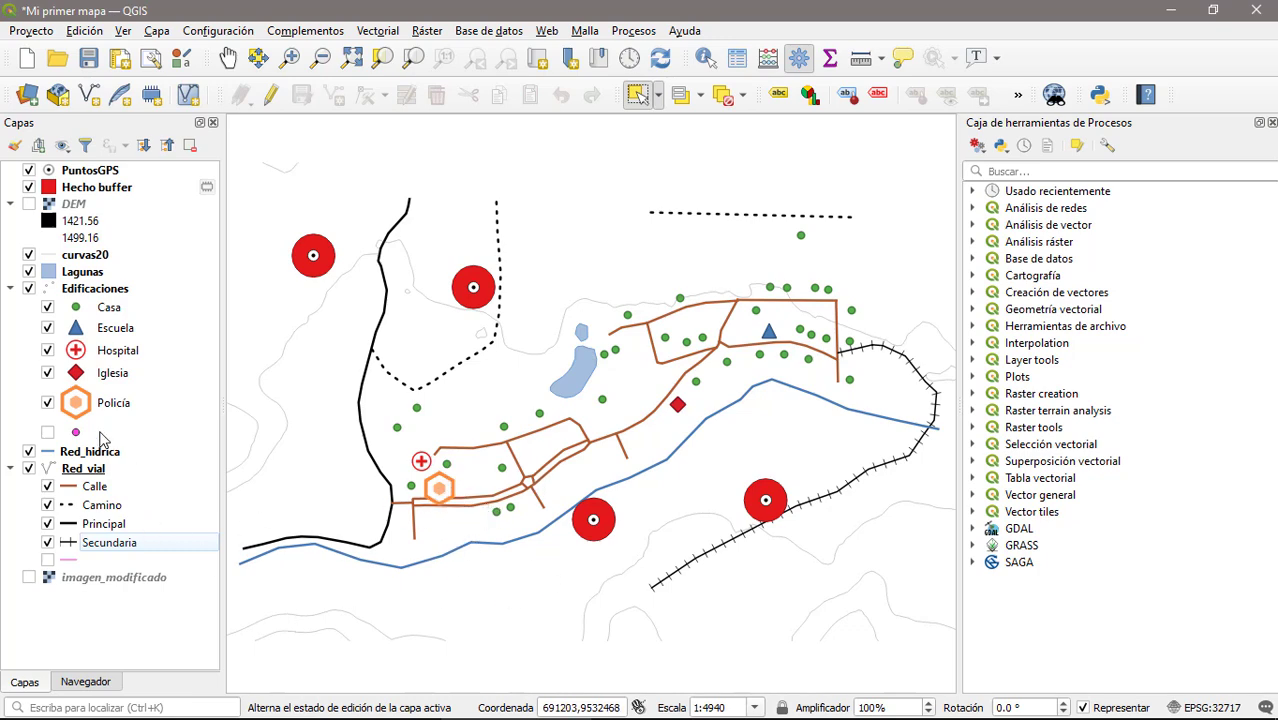
Reduce the marker size of the Policía category in Edificaciones and save the project.
double_click(78, 406)
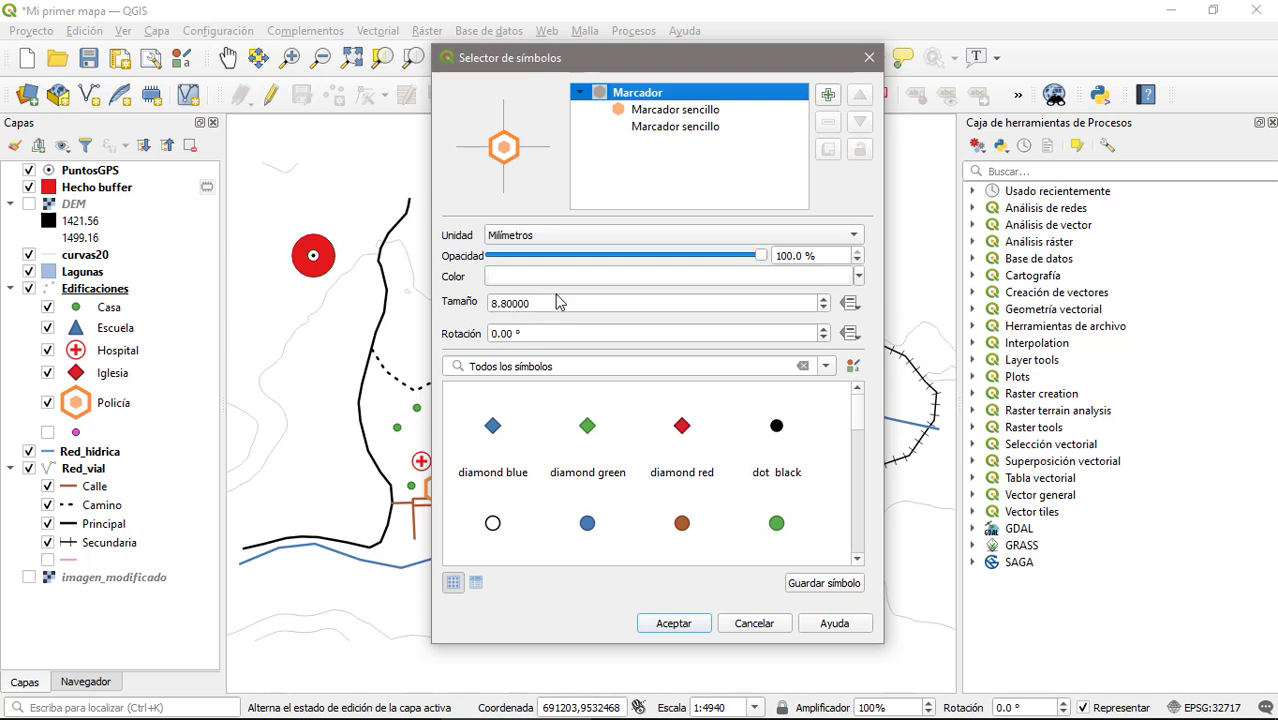
left_click(549, 304)
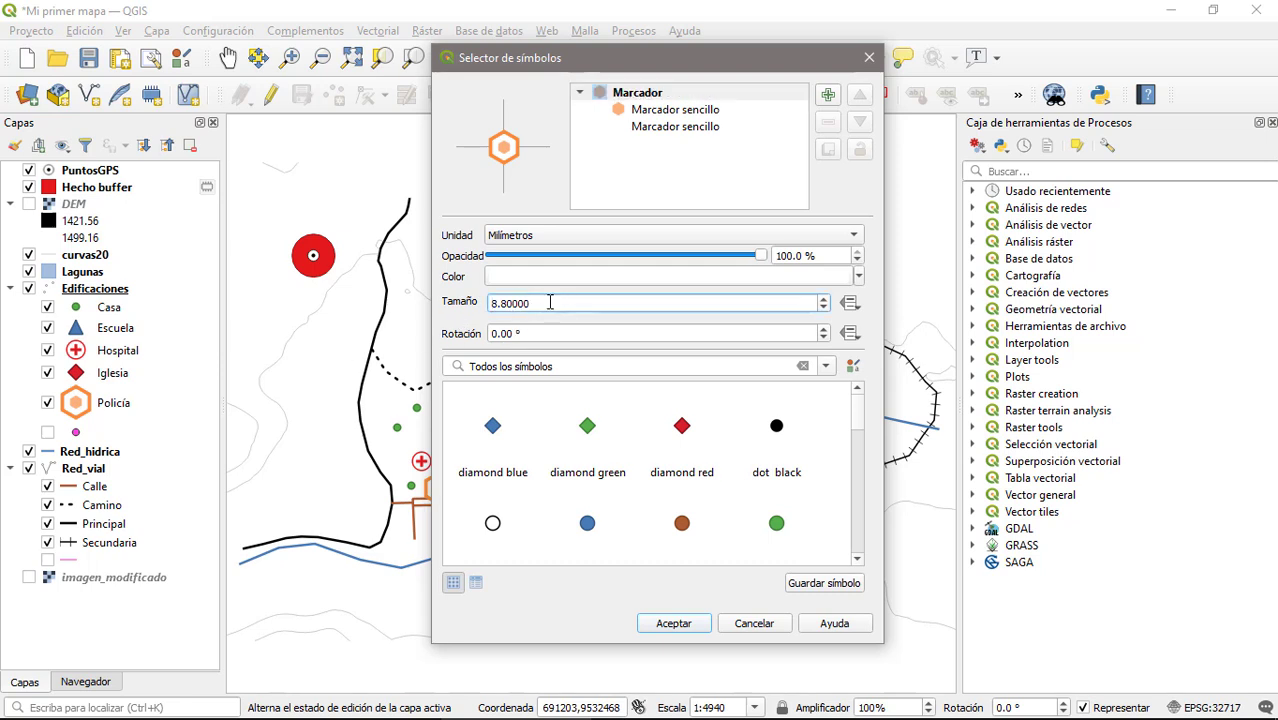
key("Return")
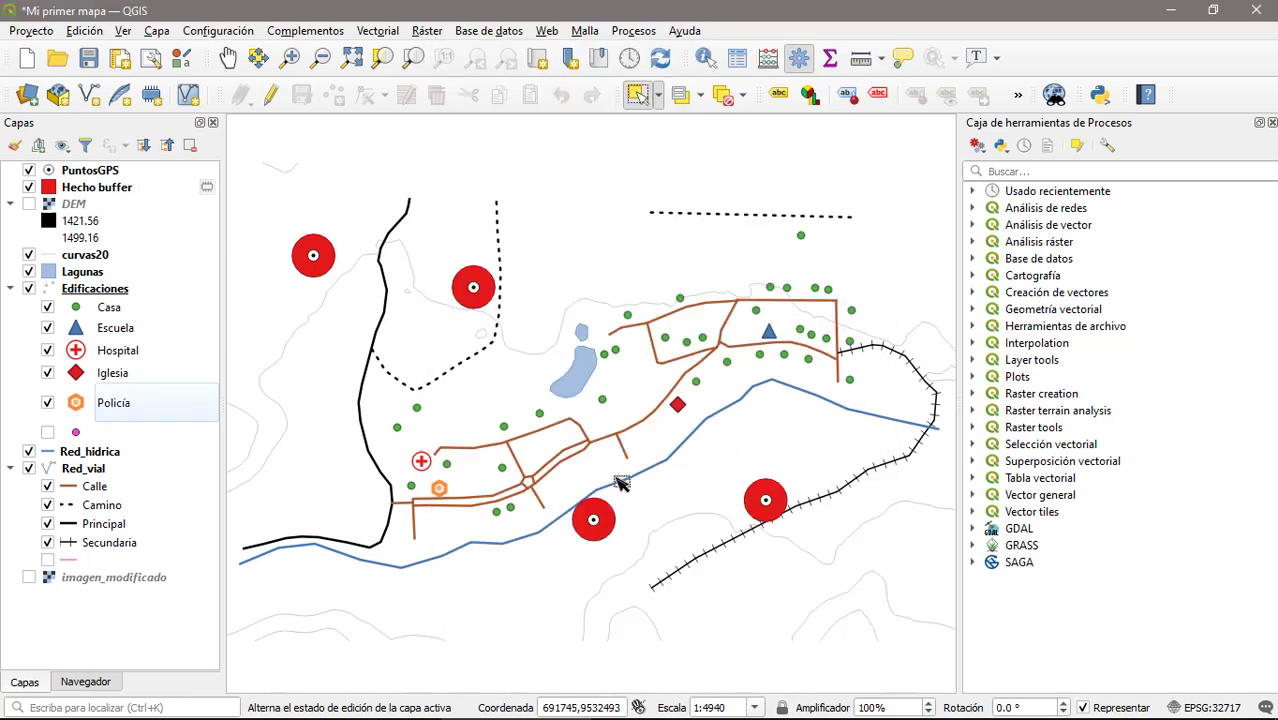
left_click(89, 62)
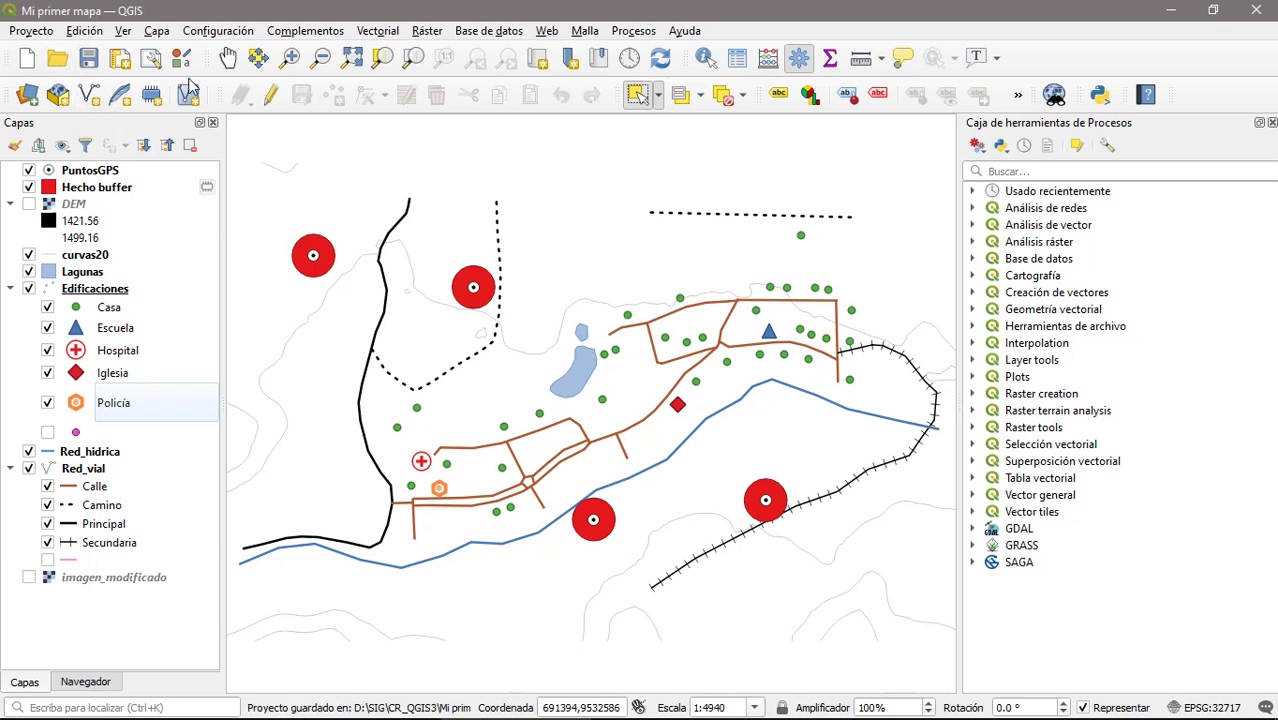
left_click(88, 62)
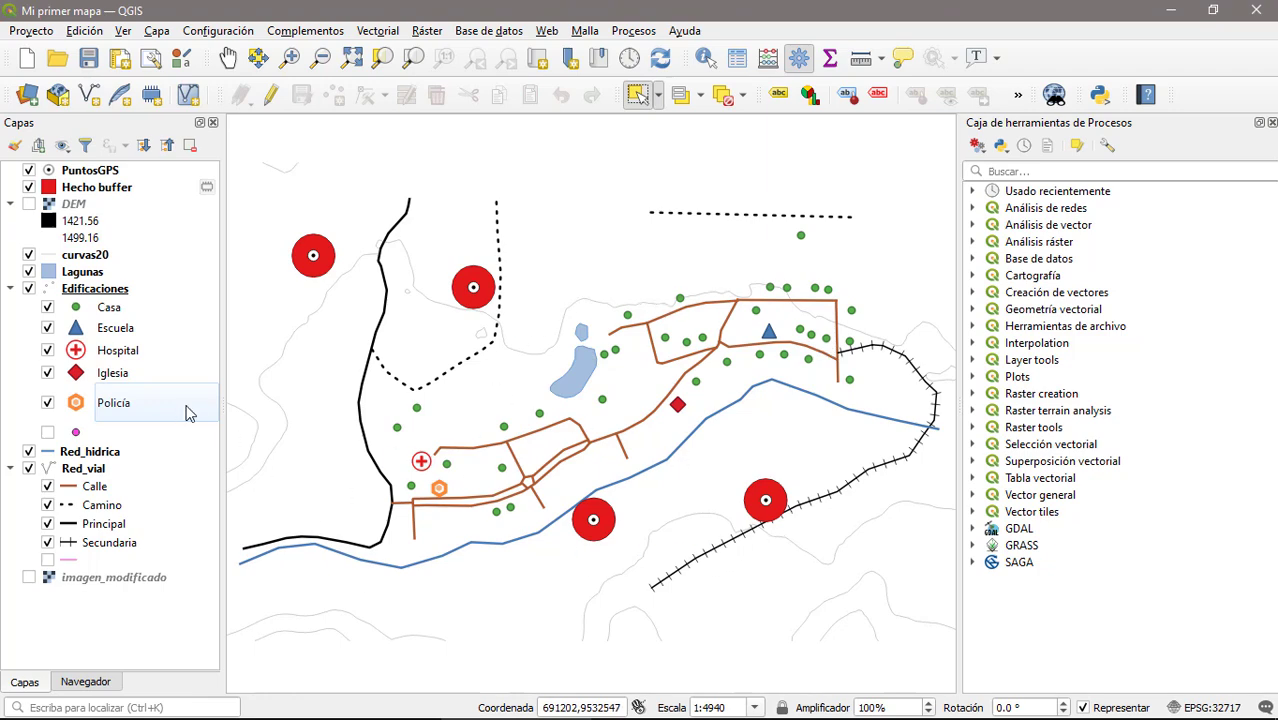
Enable single labels for the Red_hidrica layer, using the Nombre field as the label value.
left_click(89, 455)
right_click(89, 455)
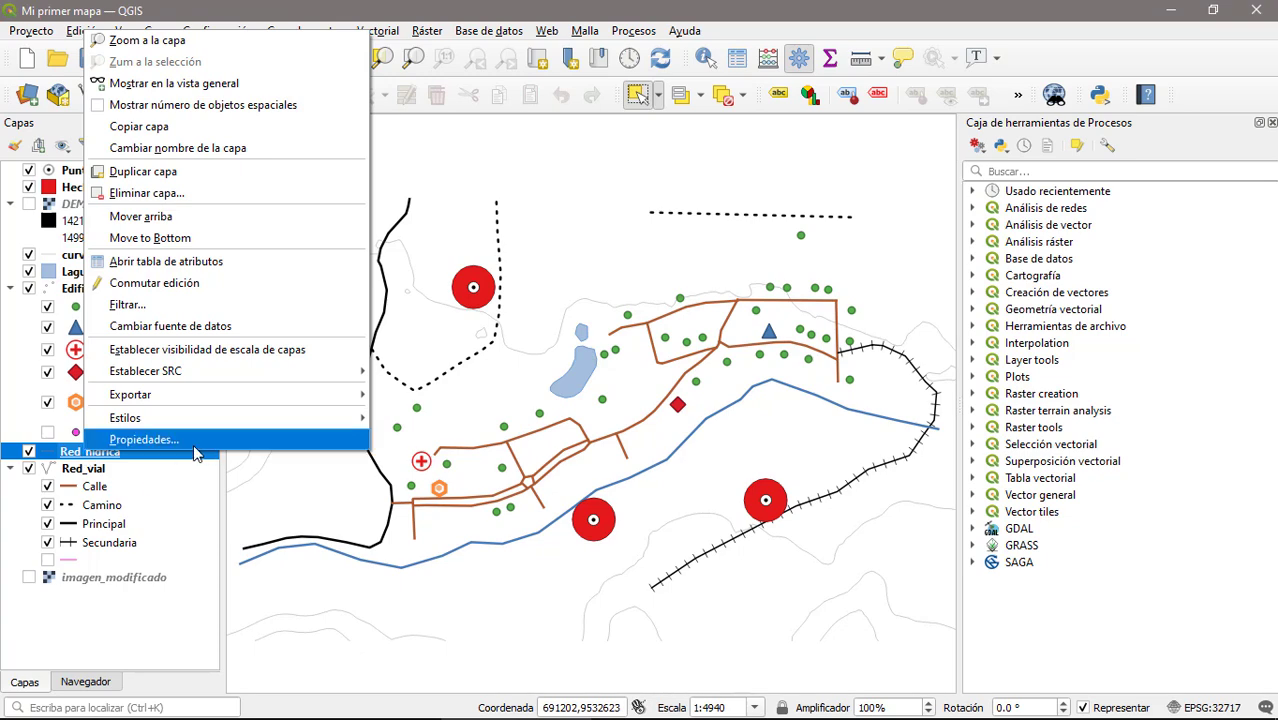
left_click(157, 438)
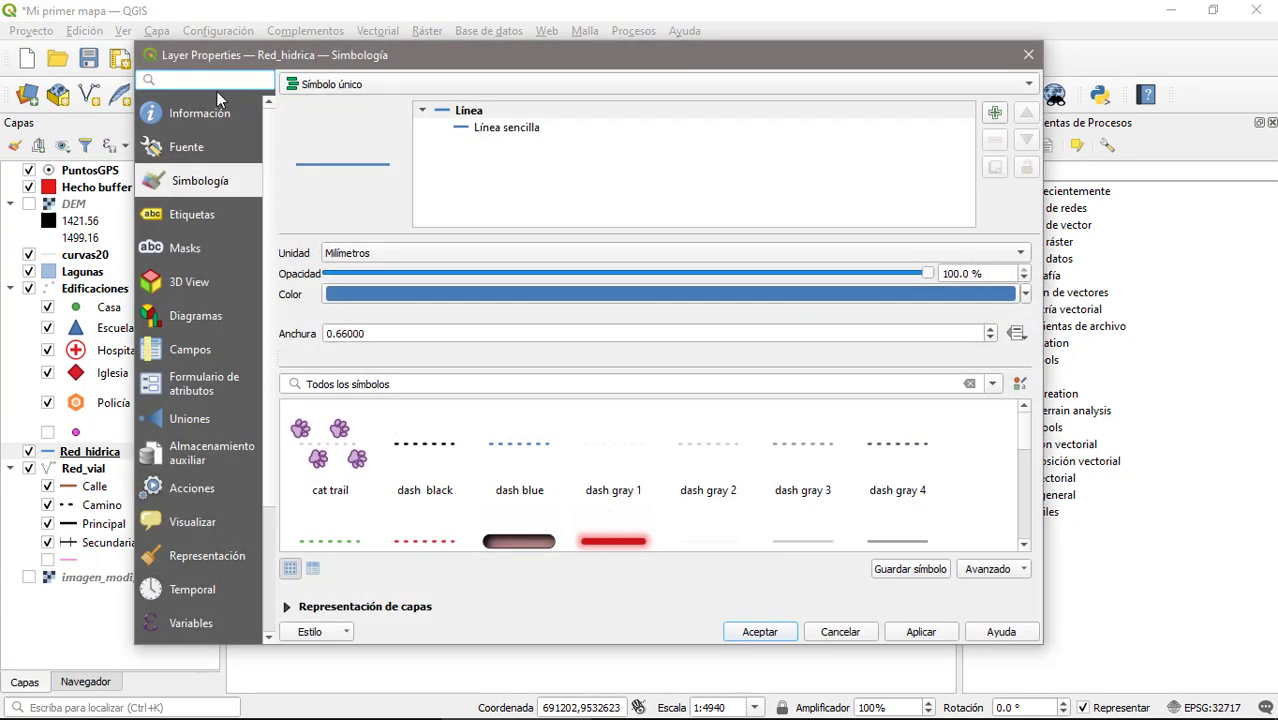
left_click(189, 217)
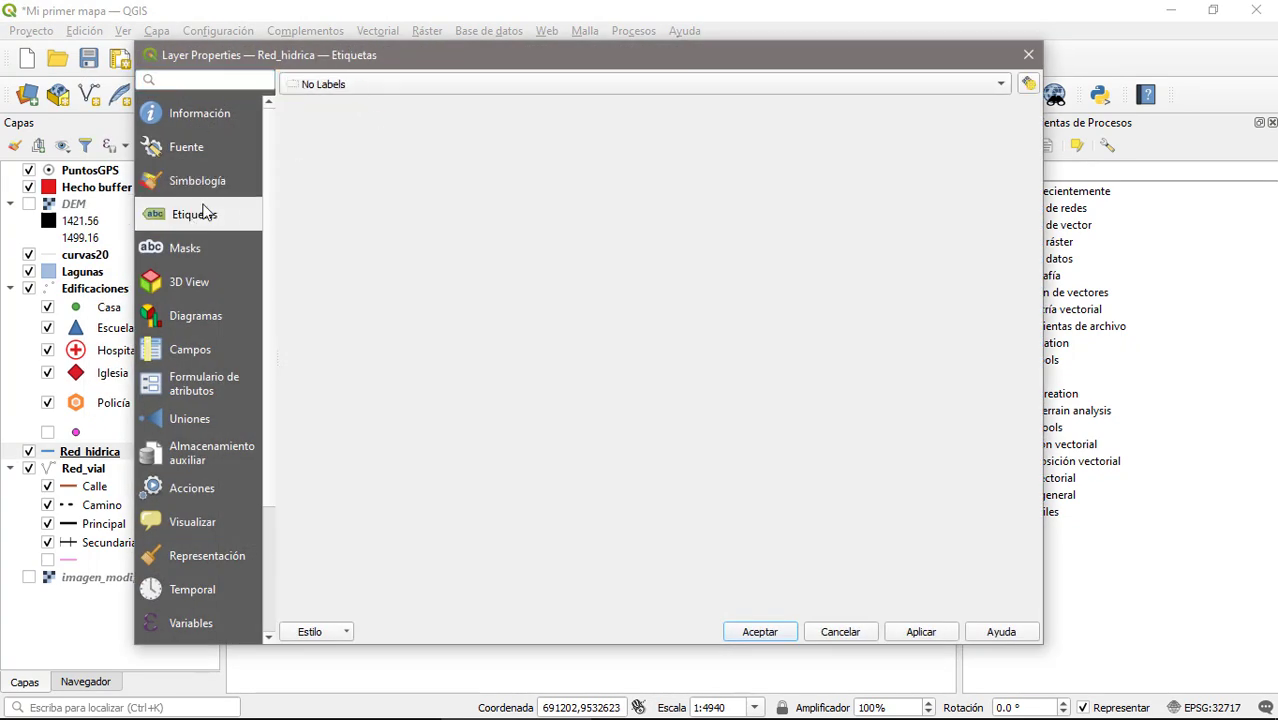
left_click(320, 88)
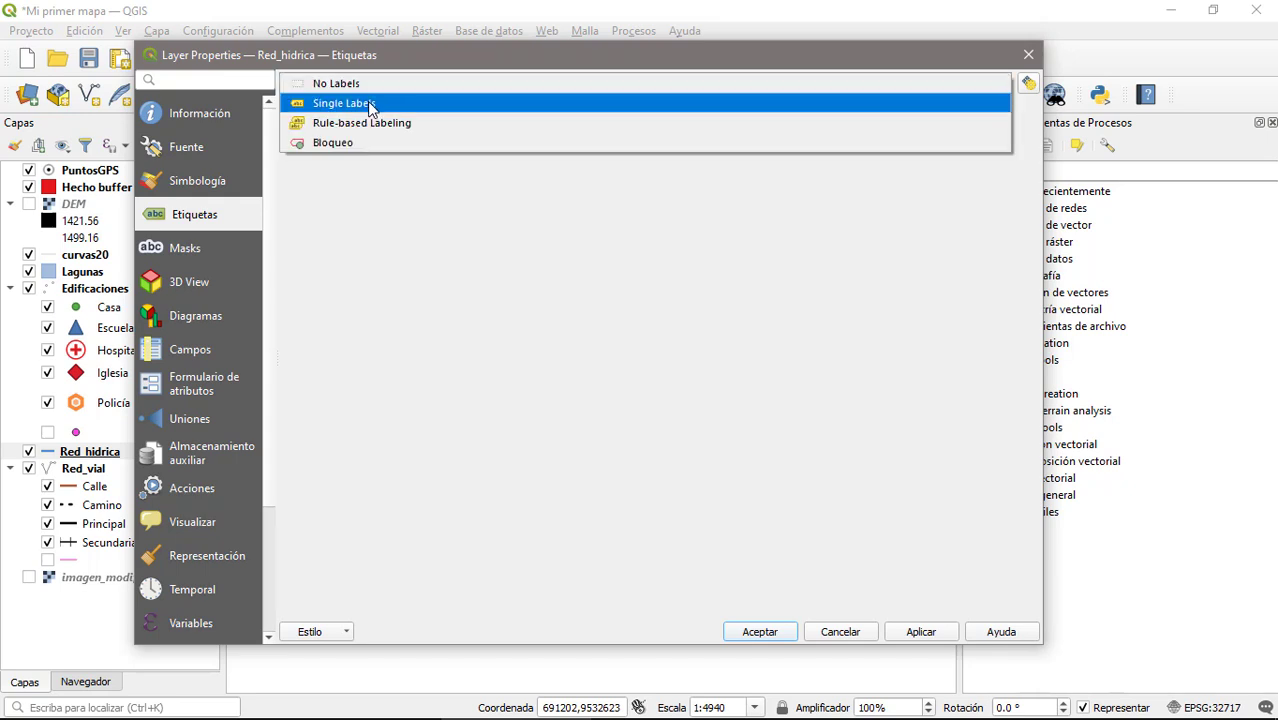
left_click(345, 104)
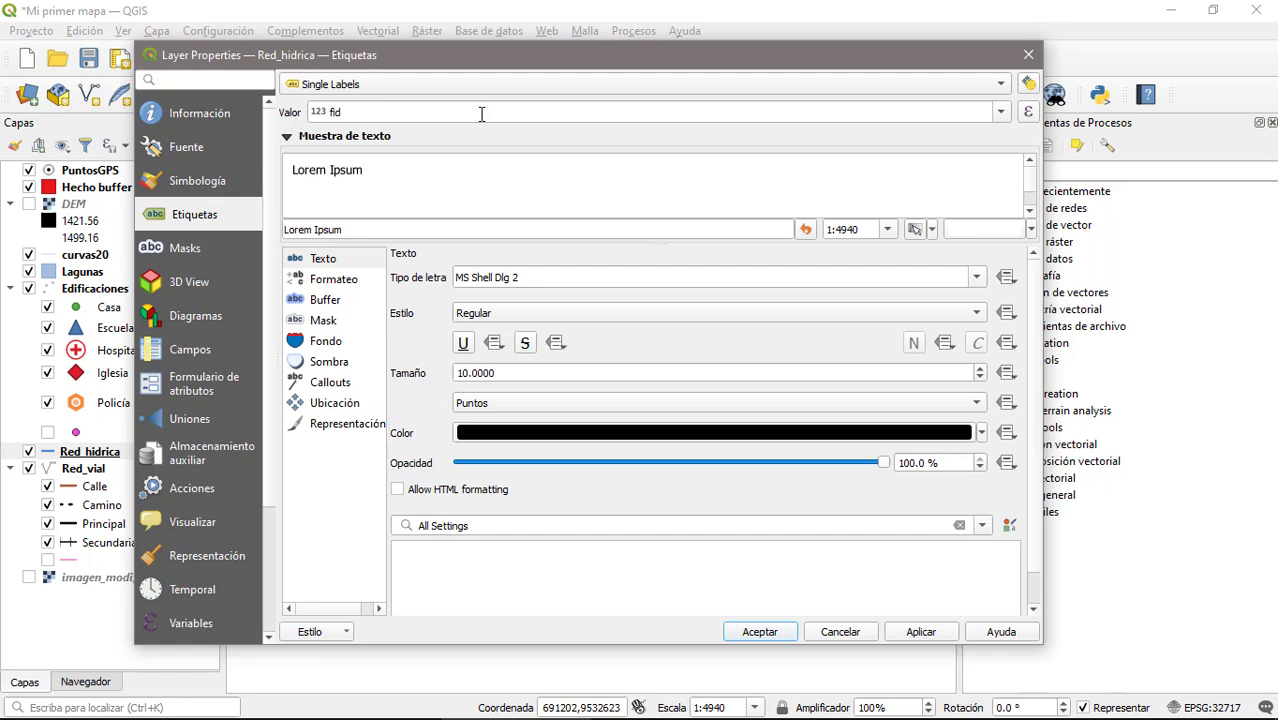
left_click(1002, 114)
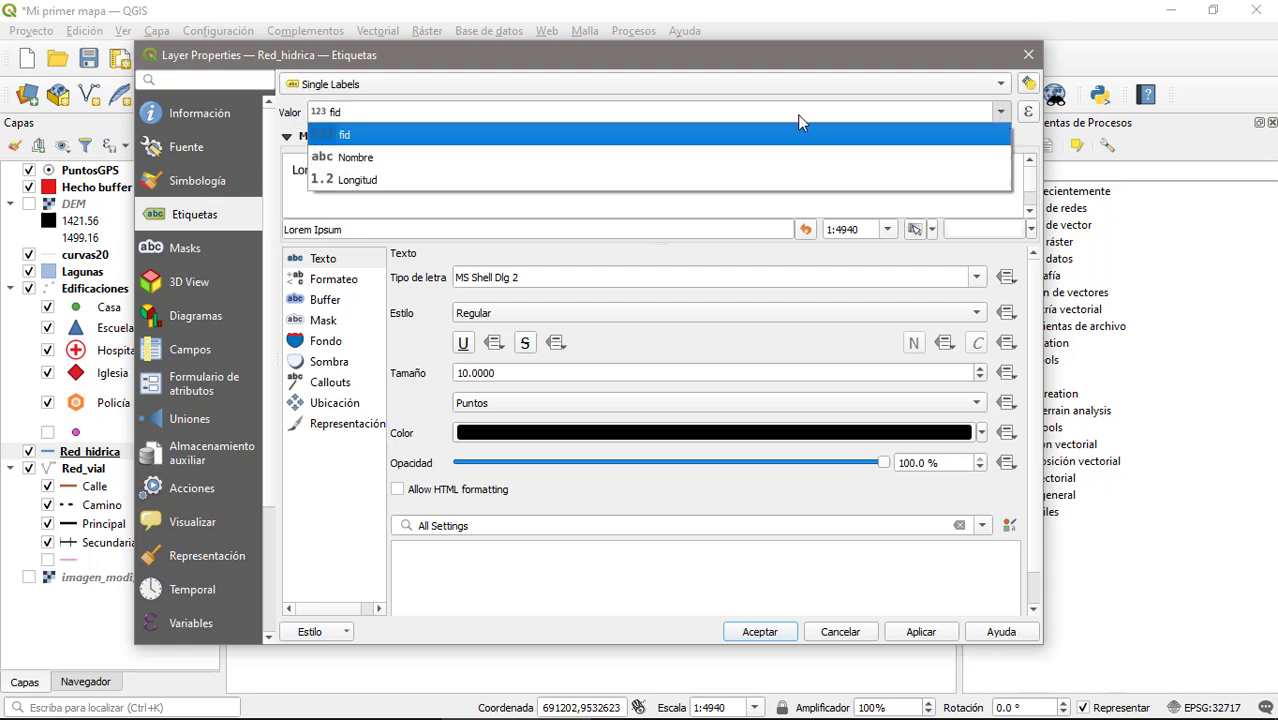
left_click(355, 157)
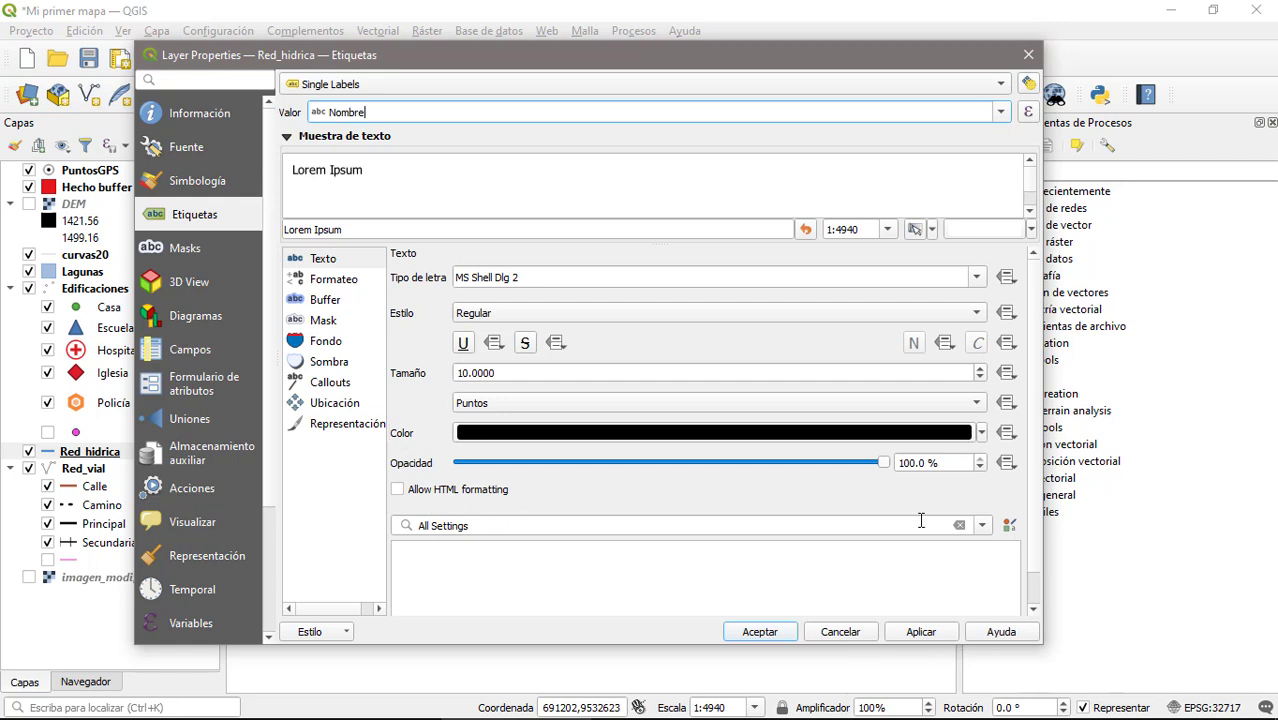
Set the Red_hidrica label text color to blue, accept the layer properties, and save the project.
left_click(981, 433)
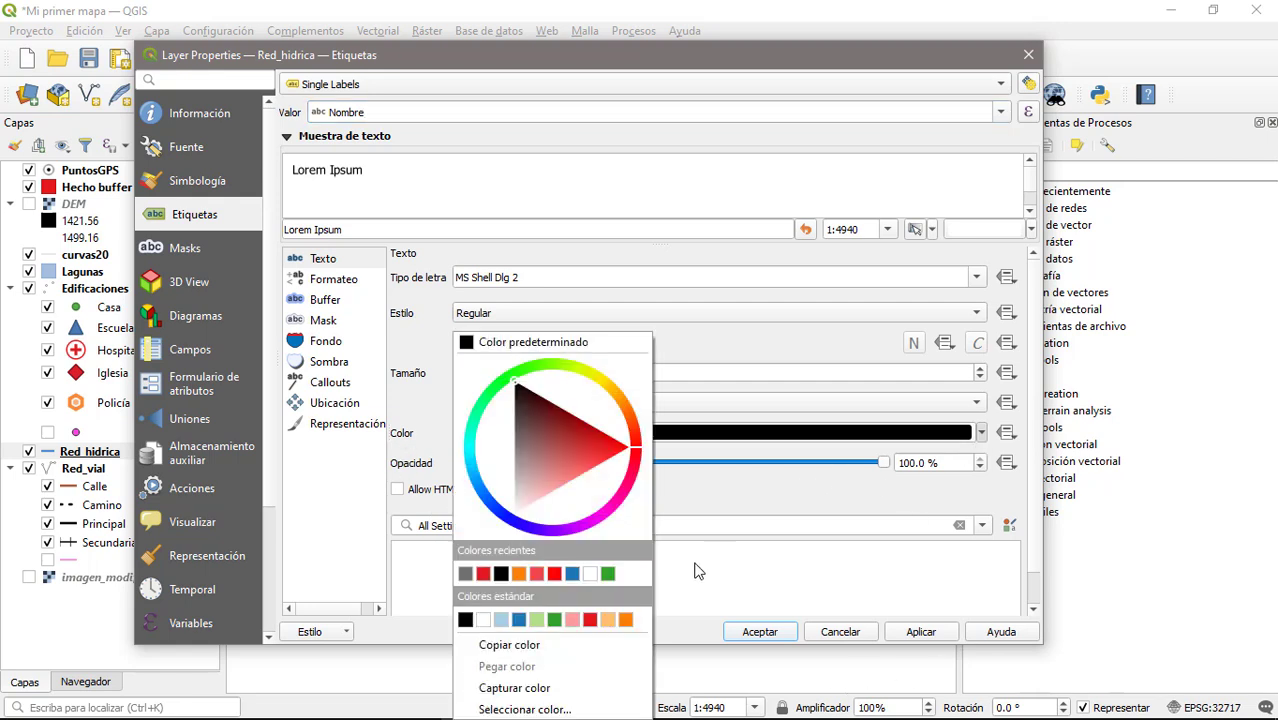
left_click(571, 573)
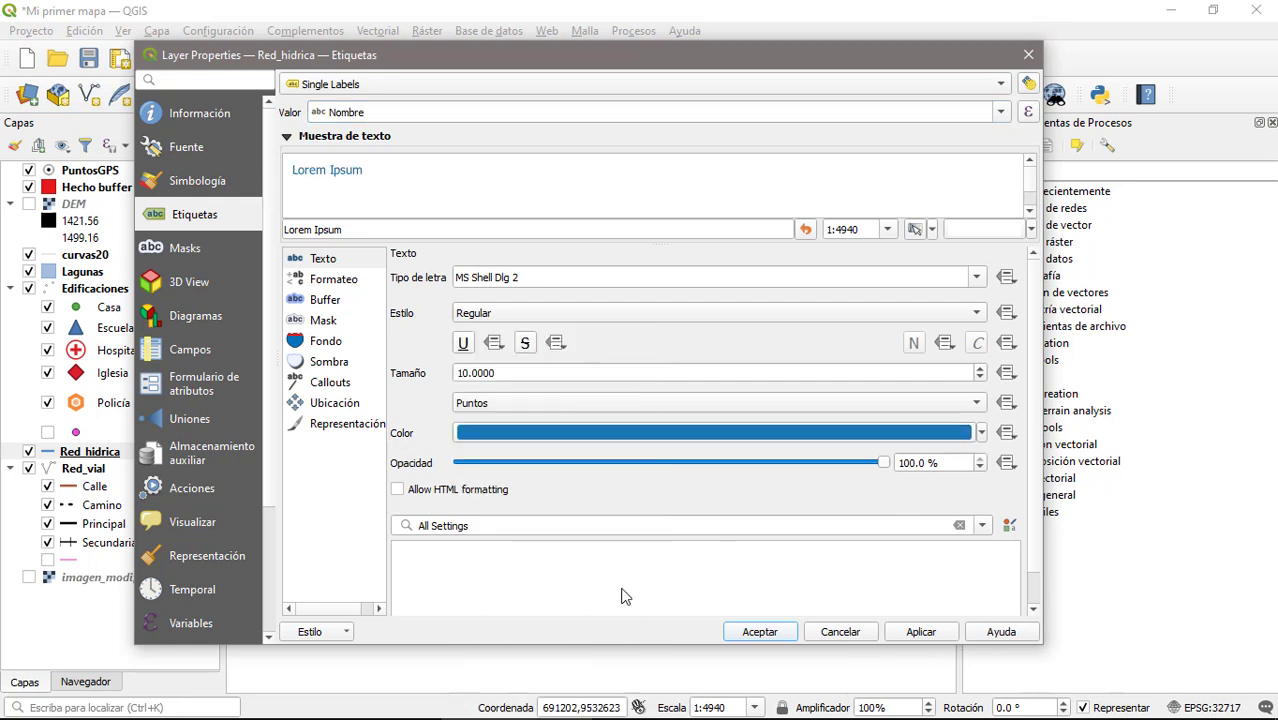
left_click(919, 634)
left_click(766, 632)
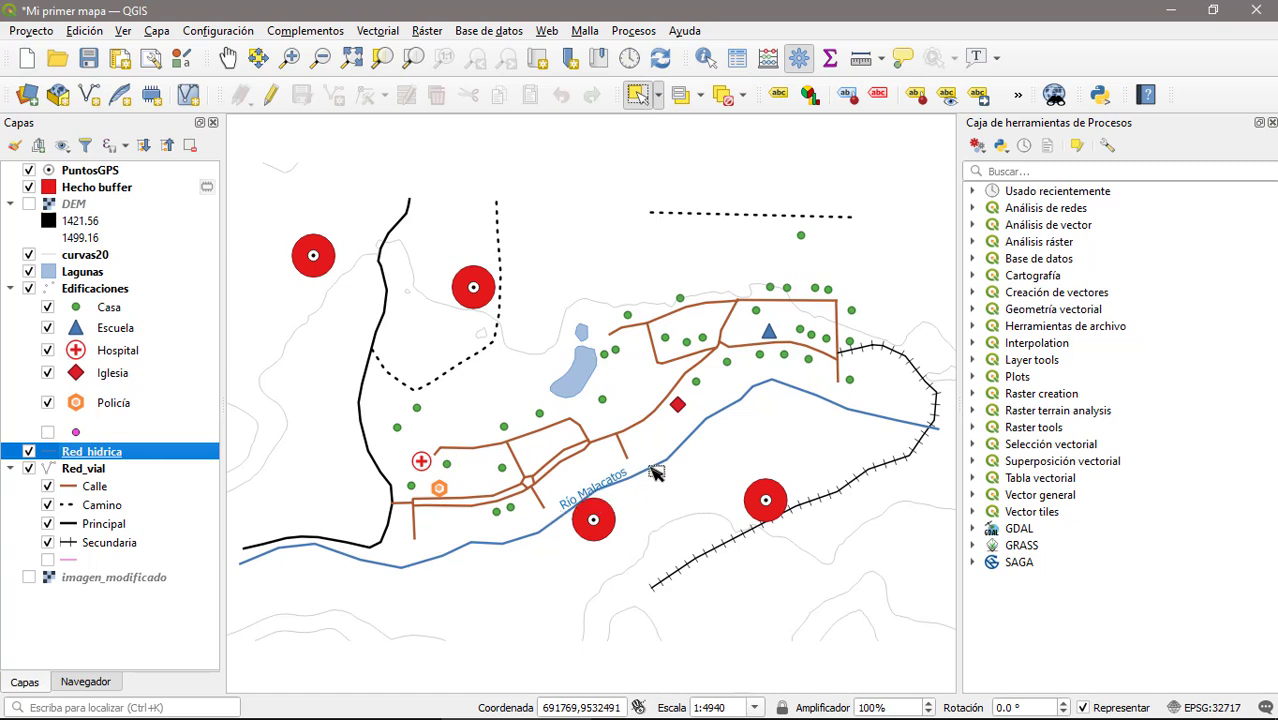
key("ctrl+s")
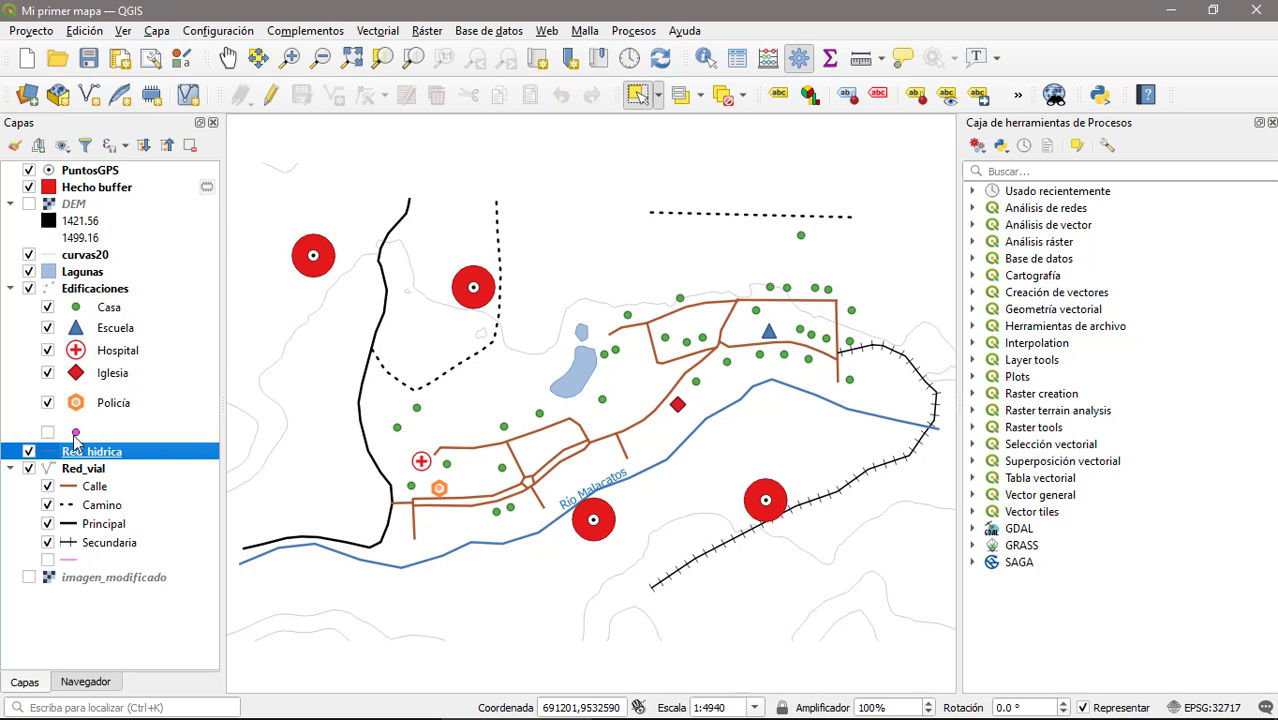
Remove the "all other values" category from the Edificaciones symbology and accept the layer properties.
left_click(110, 296)
double_click(112, 294)
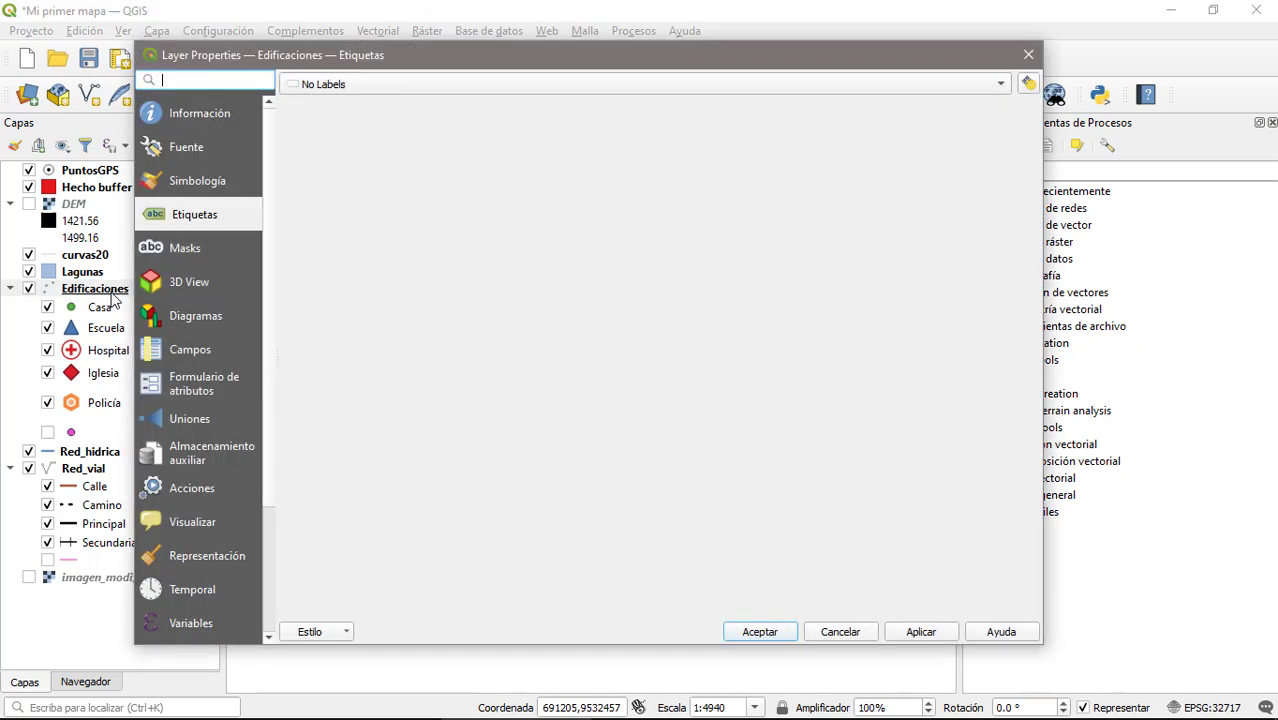
left_click(196, 178)
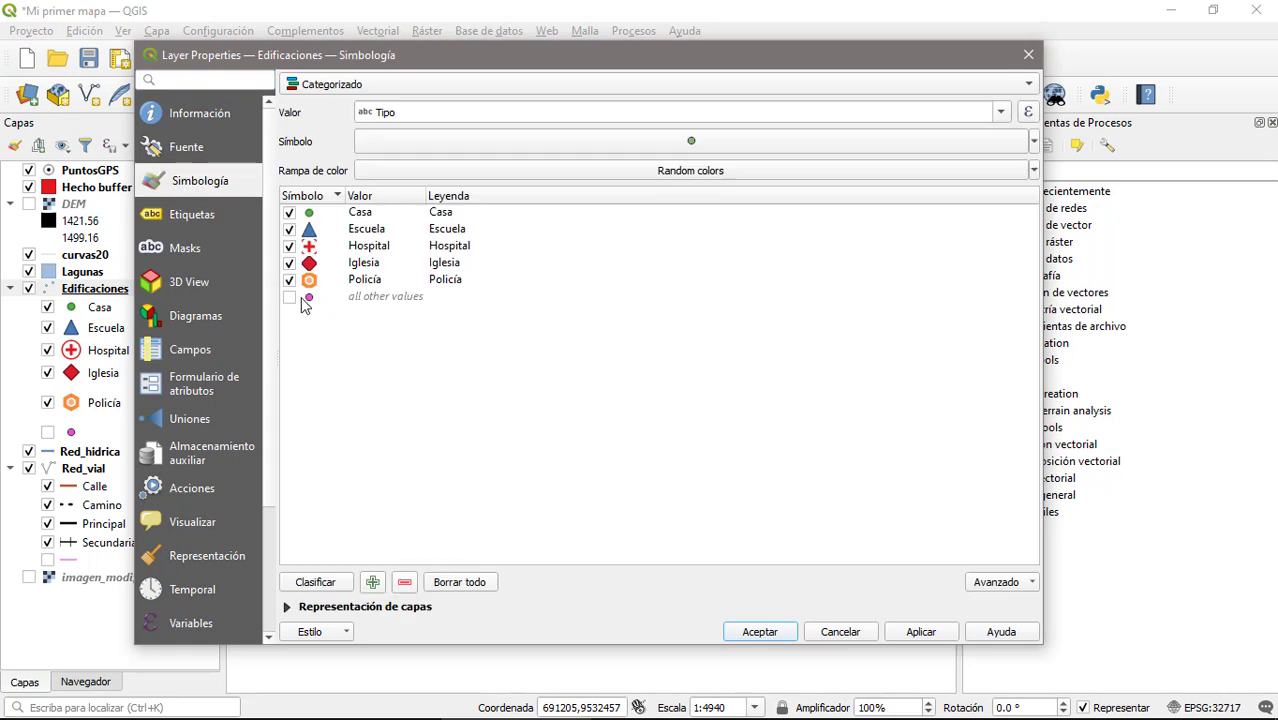
left_click(381, 304)
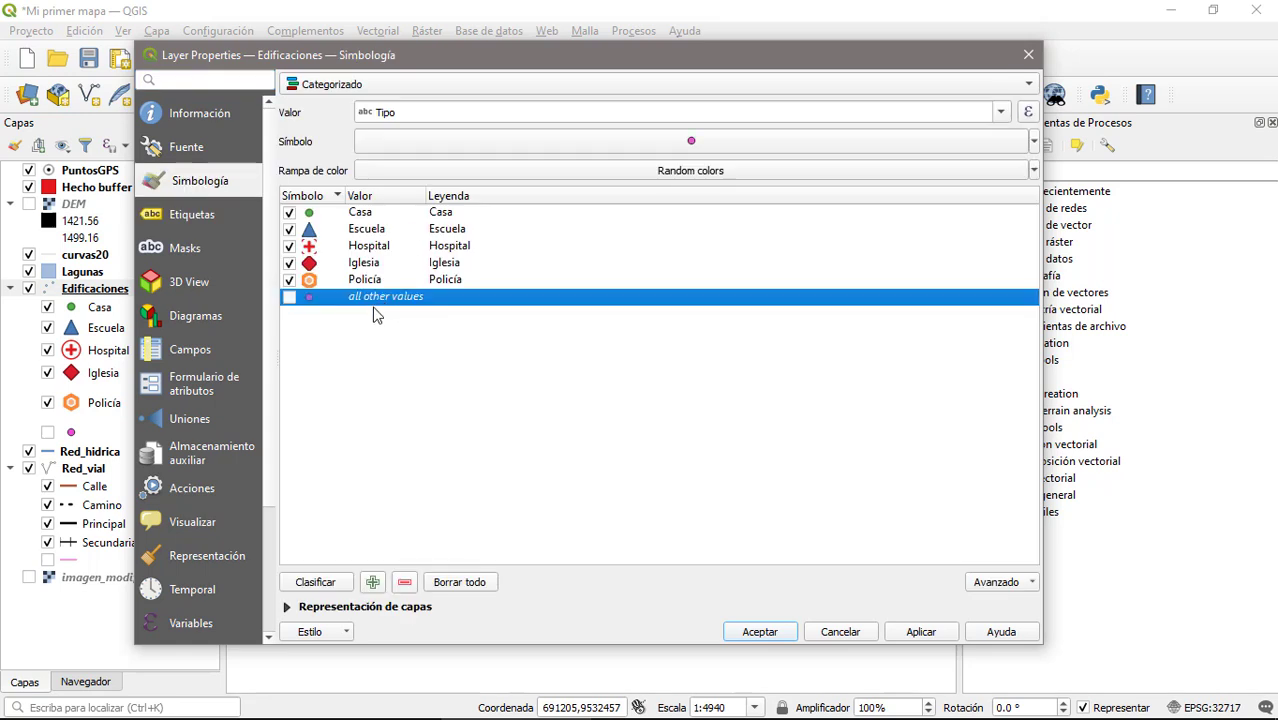
left_click(404, 584)
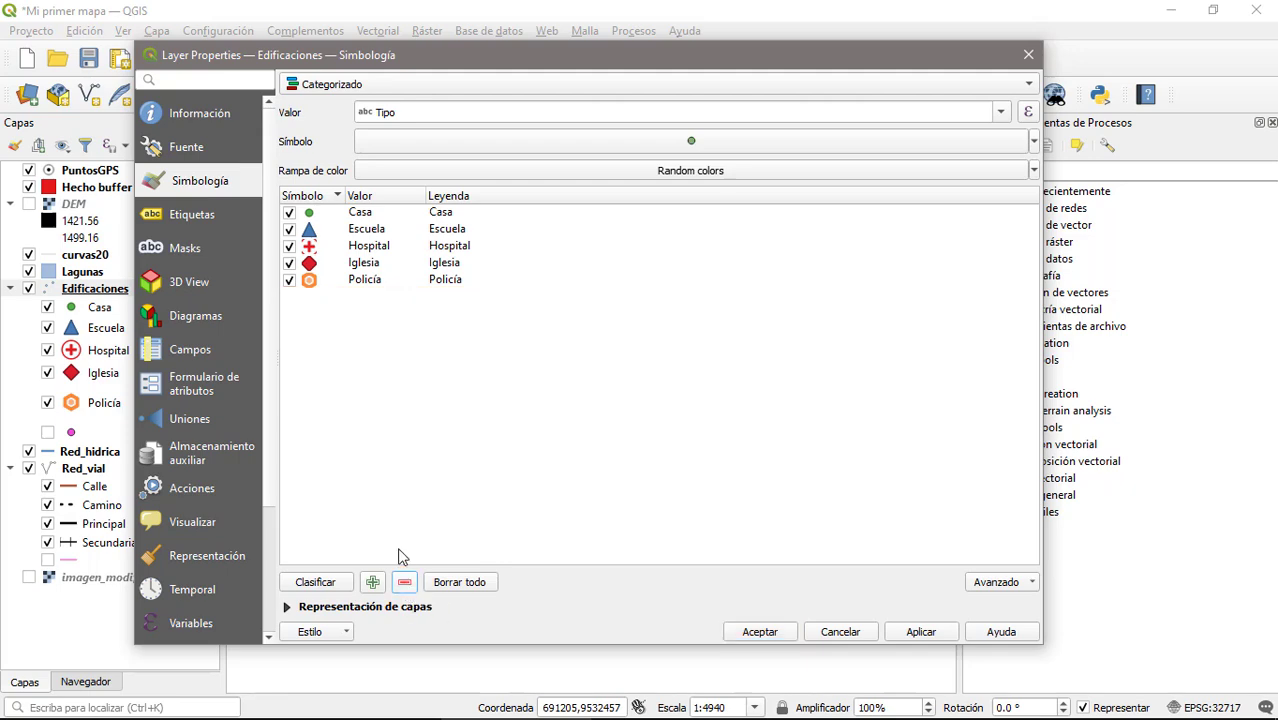
left_click(759, 632)
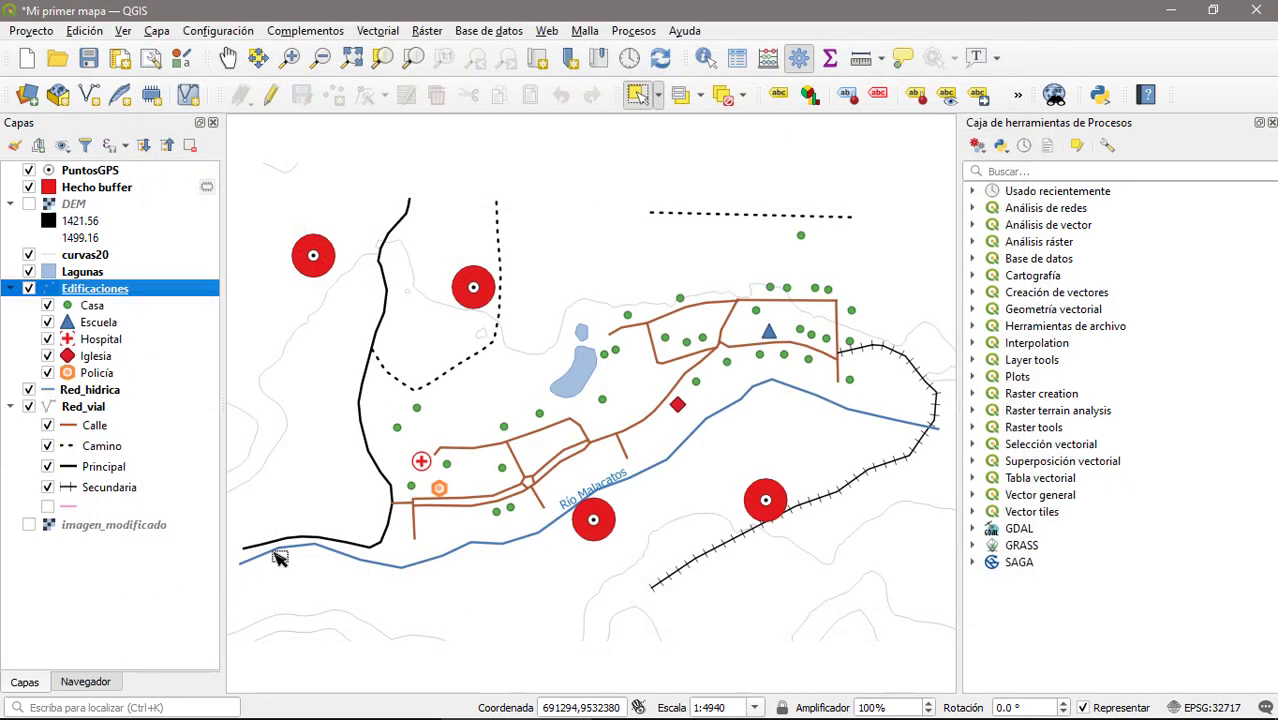
Remove the "all other values" category from the Red_vial symbology and accept the layer properties.
left_click(88, 407)
double_click(90, 413)
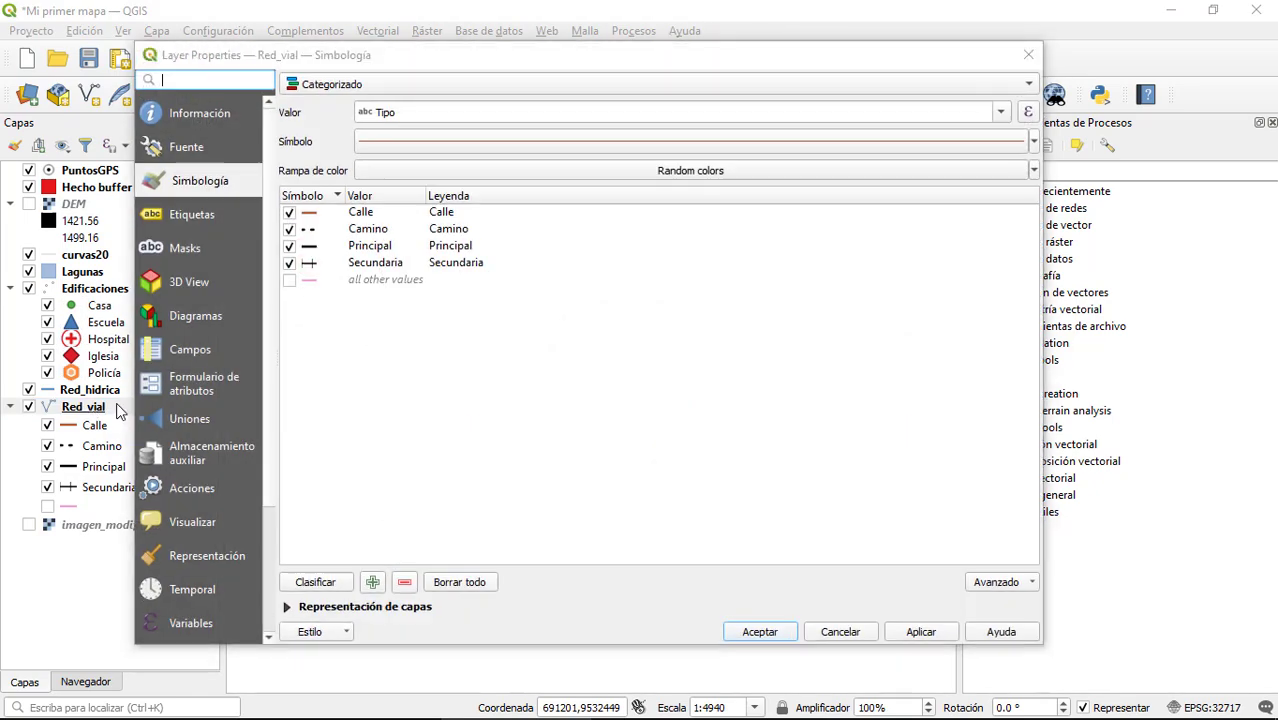
left_click(353, 282)
left_click(405, 584)
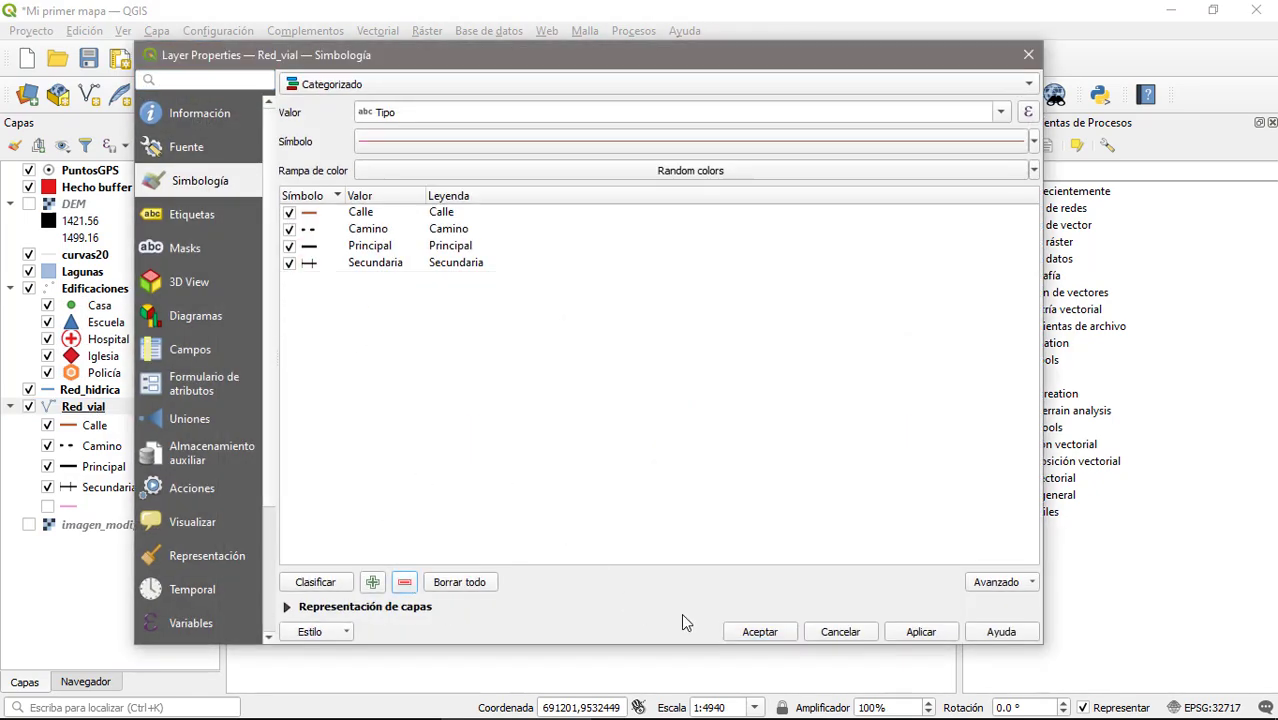
left_click(759, 632)
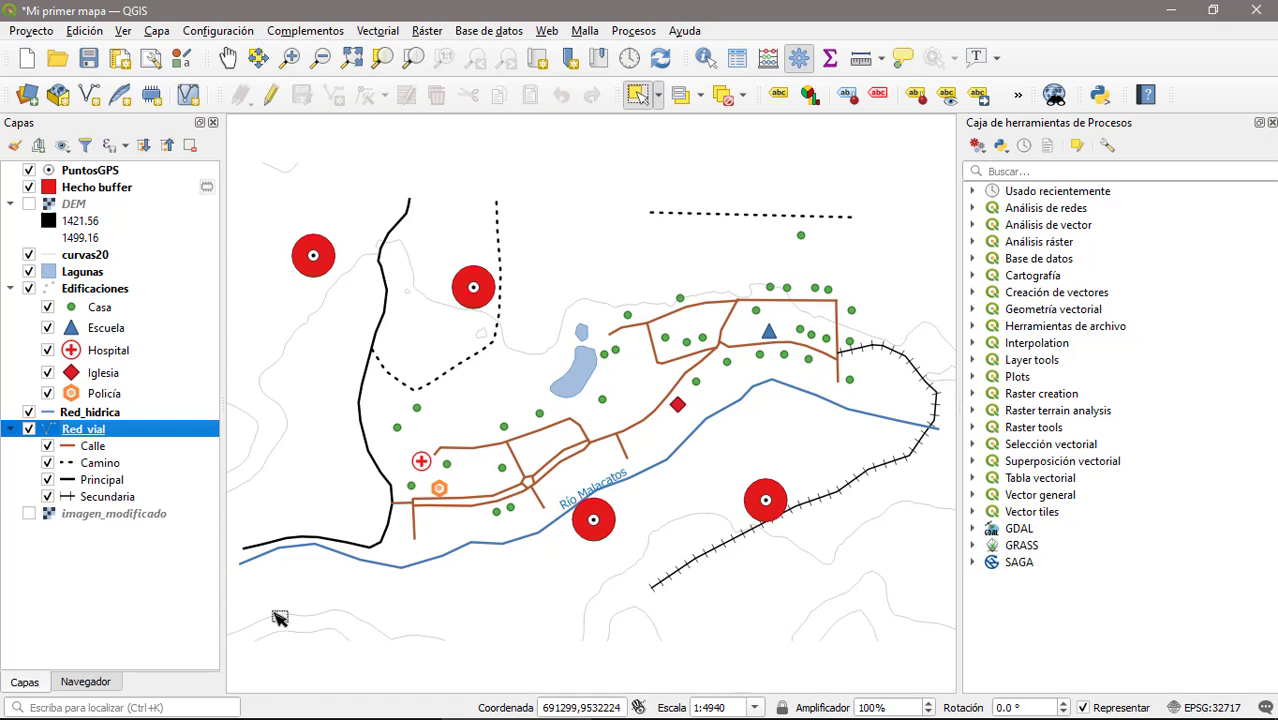
Rename the PuntosGPS layer as "Puntos GPS" in its source properties and accept the change.
left_click(84, 172)
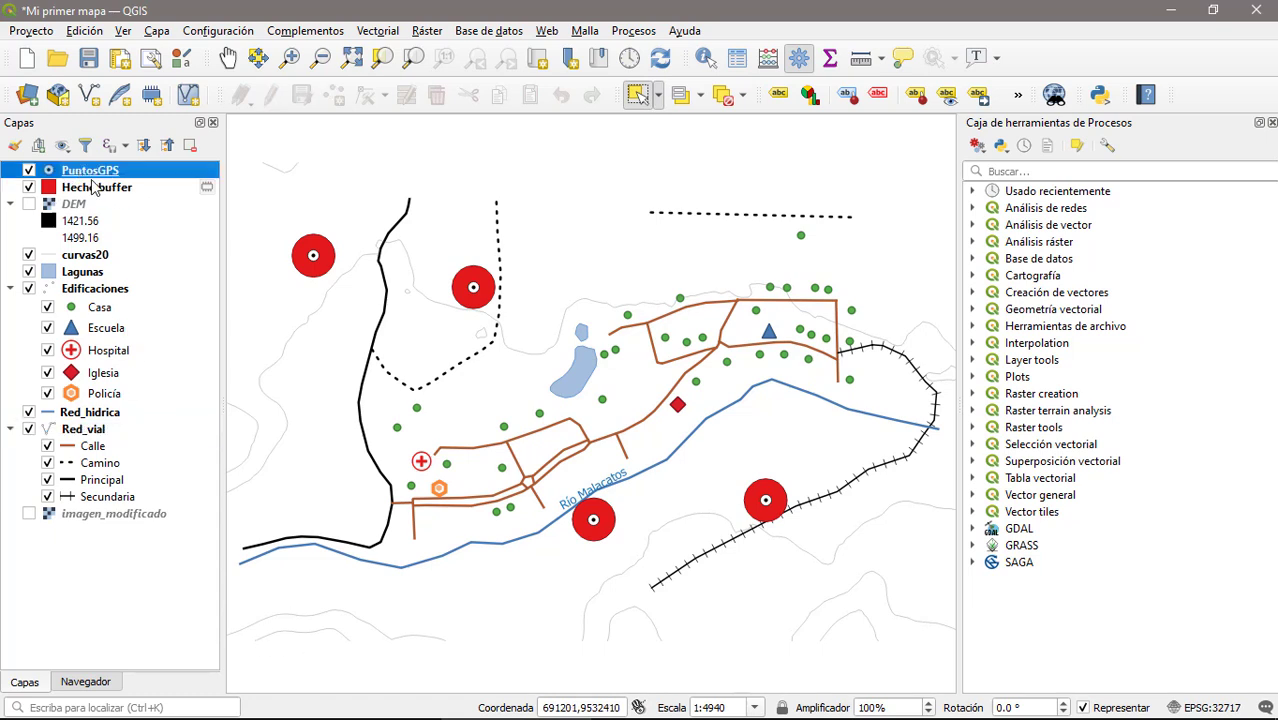
right_click(96, 172)
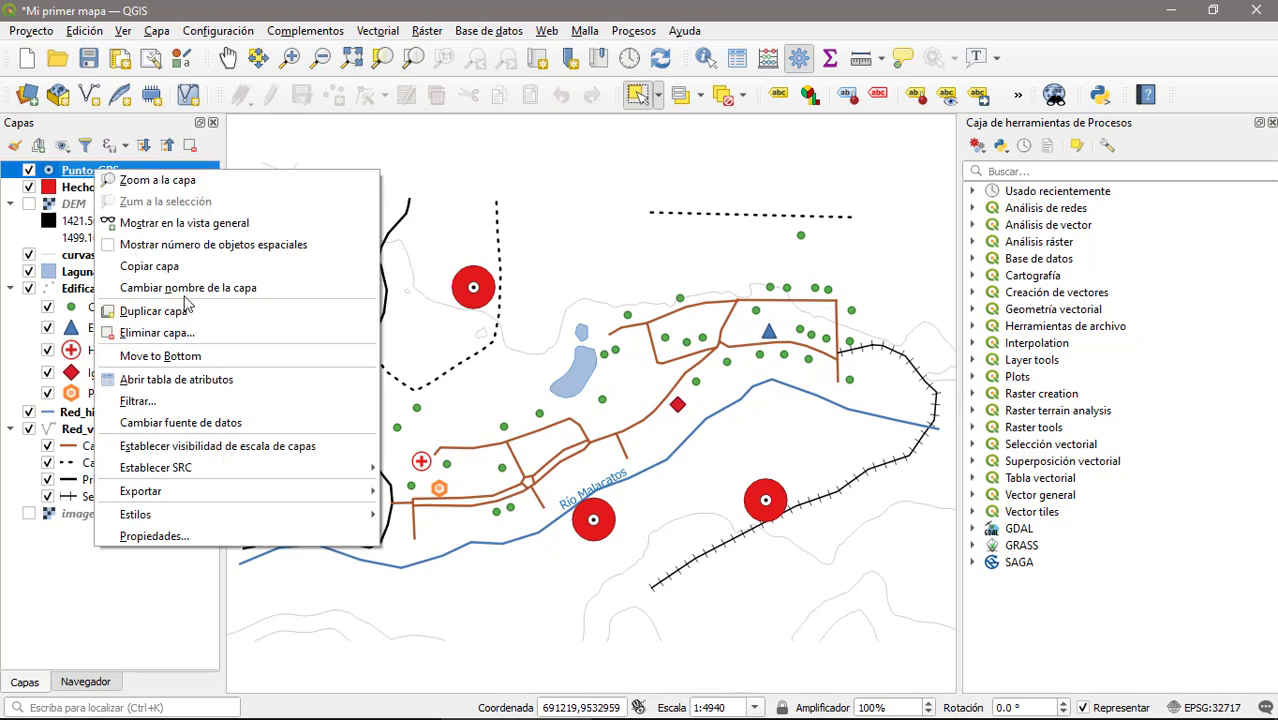
left_click(155, 536)
left_click(200, 178)
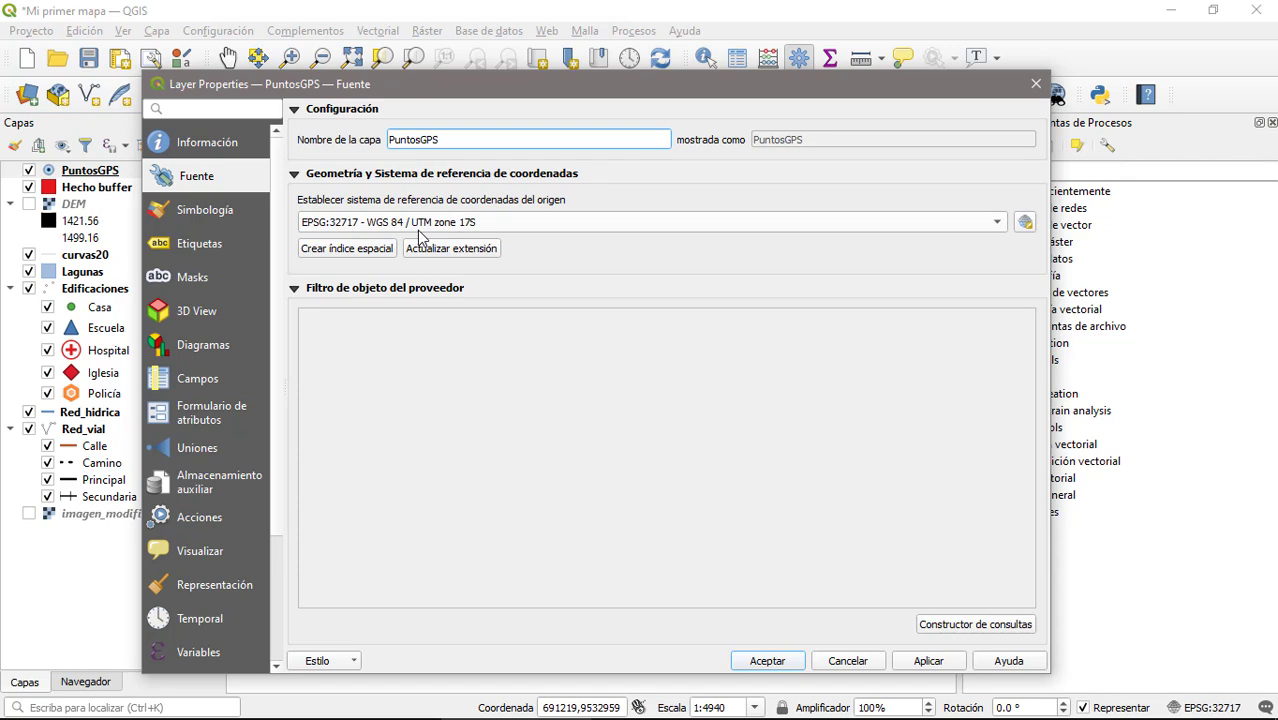
left_click(767, 661)
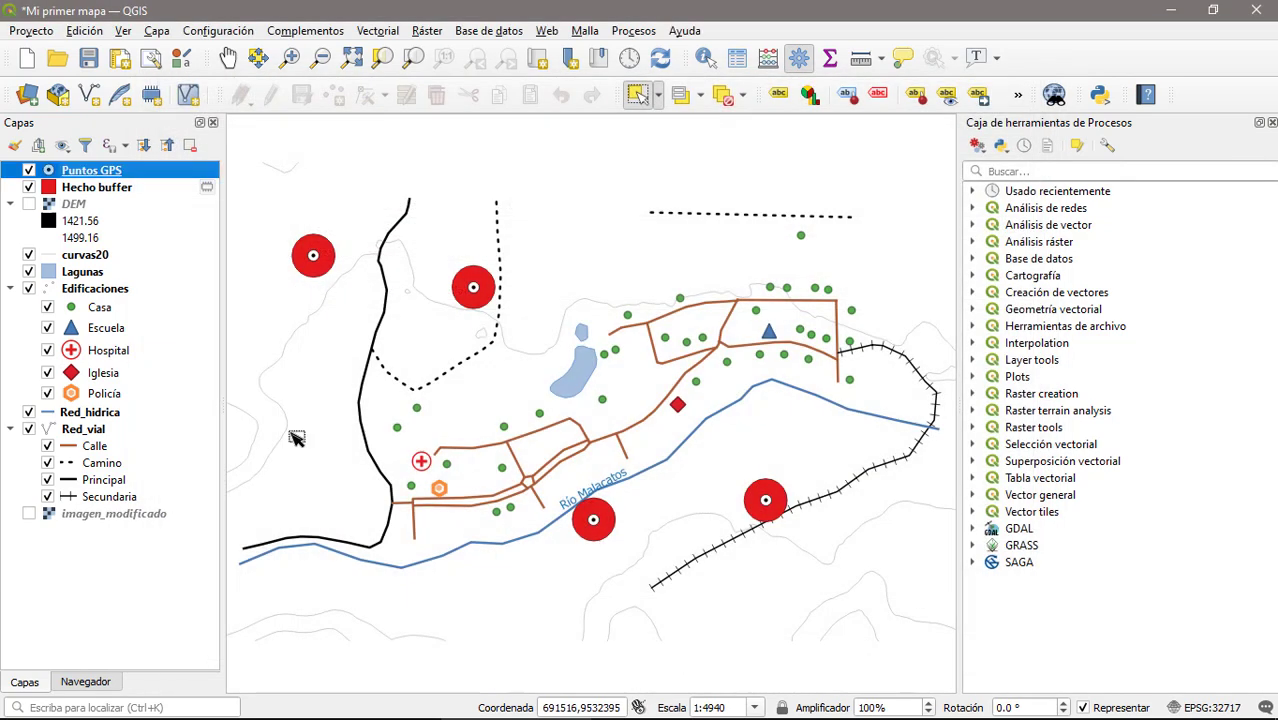
Replace the Hecho buffer layer's name with "Área de influencioa" in its source properties.
left_click(68, 189)
double_click(68, 189)
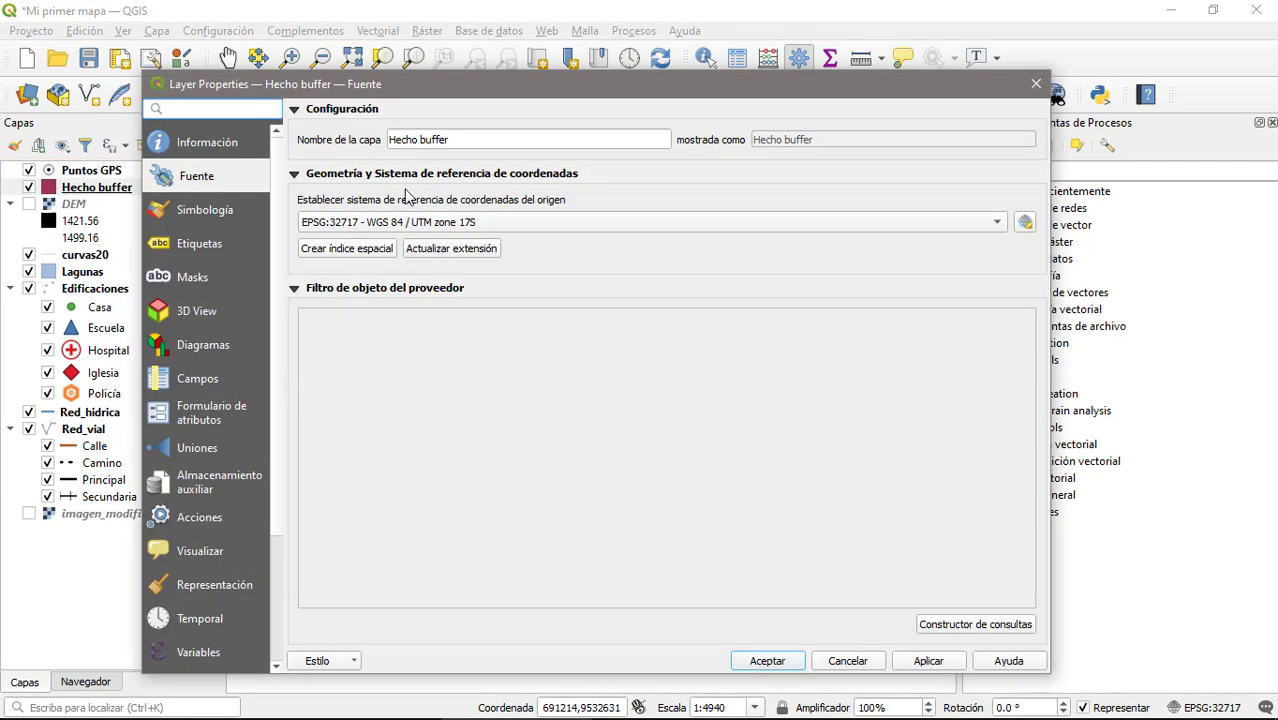
left_click_drag(462, 140, 285, 138)
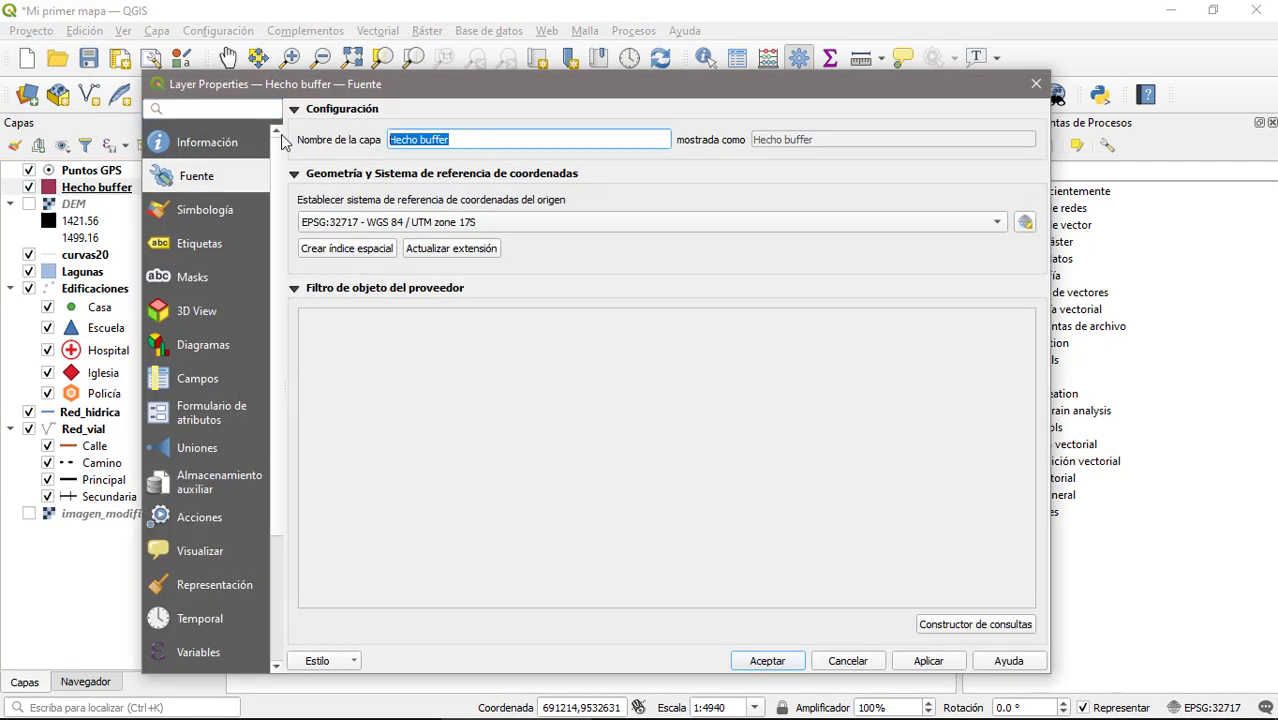
type("Área de")
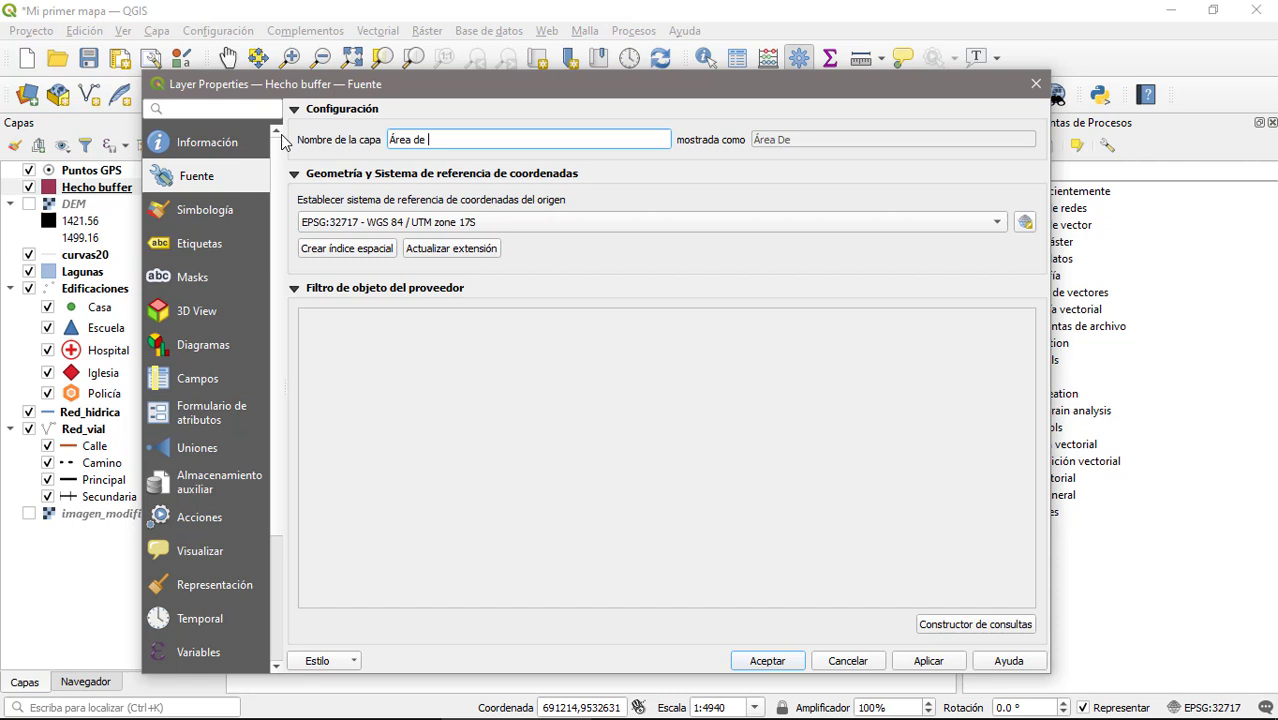
type(" influencioa==")
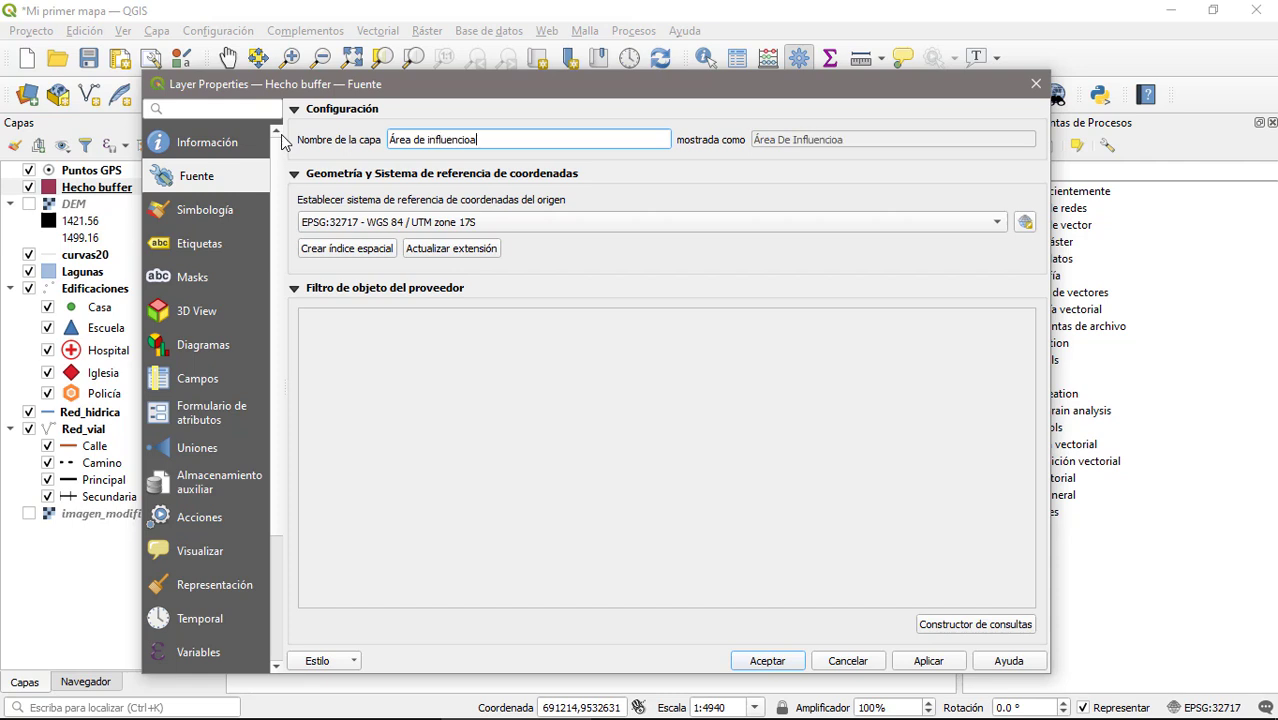